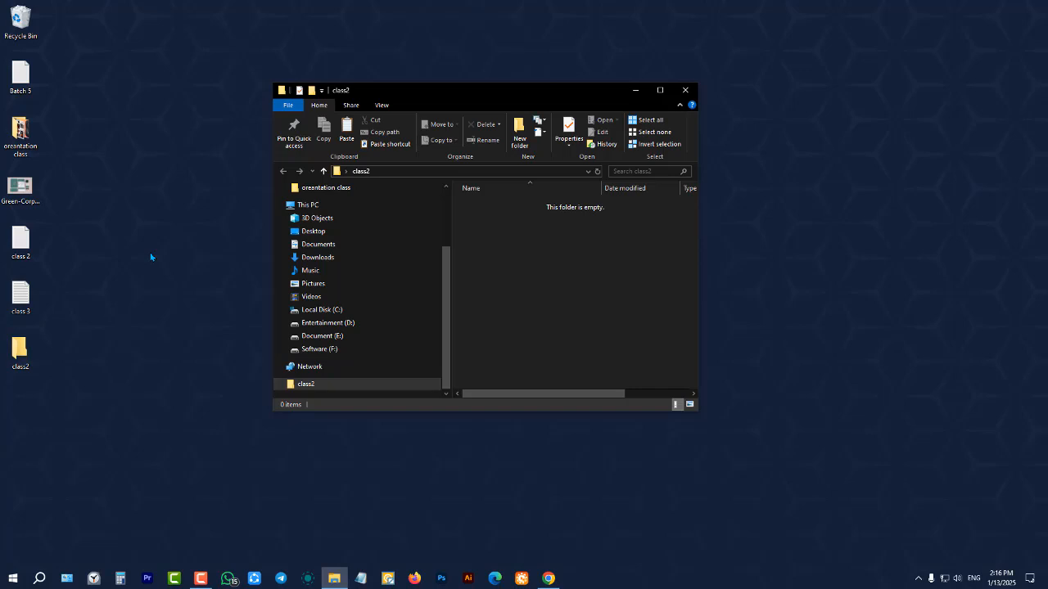
# Move the class 2 and class 3 files from the desktop into the open class2 folder, and undo the move
pyautogui.moveTo(61, 231); pyautogui.dragTo(6, 314)
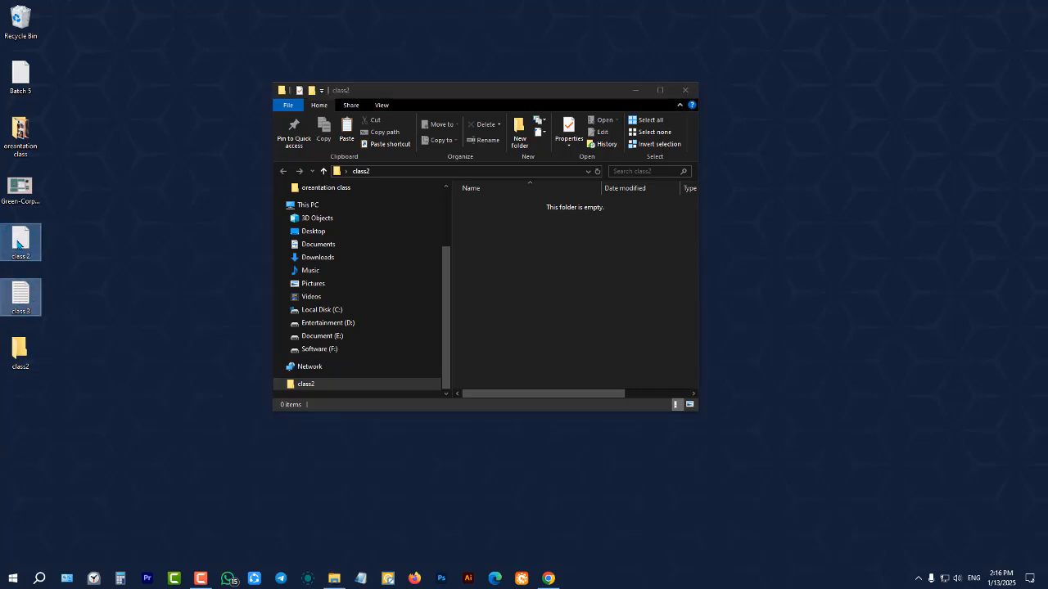
pyautogui.moveTo(20, 246); pyautogui.dragTo(566, 248)
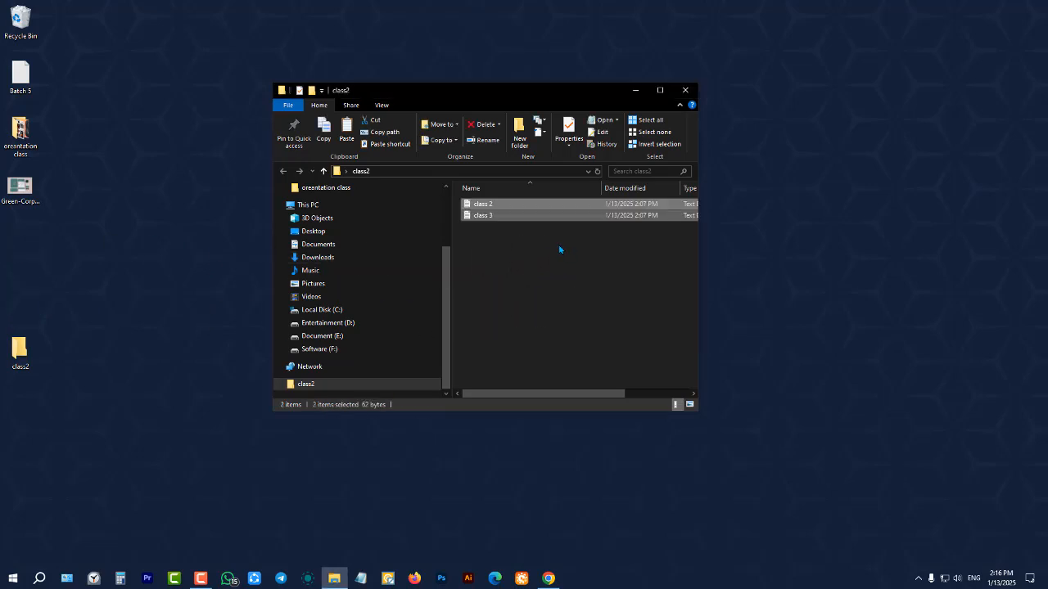
pyautogui.hotkey('ctrl', 'z')
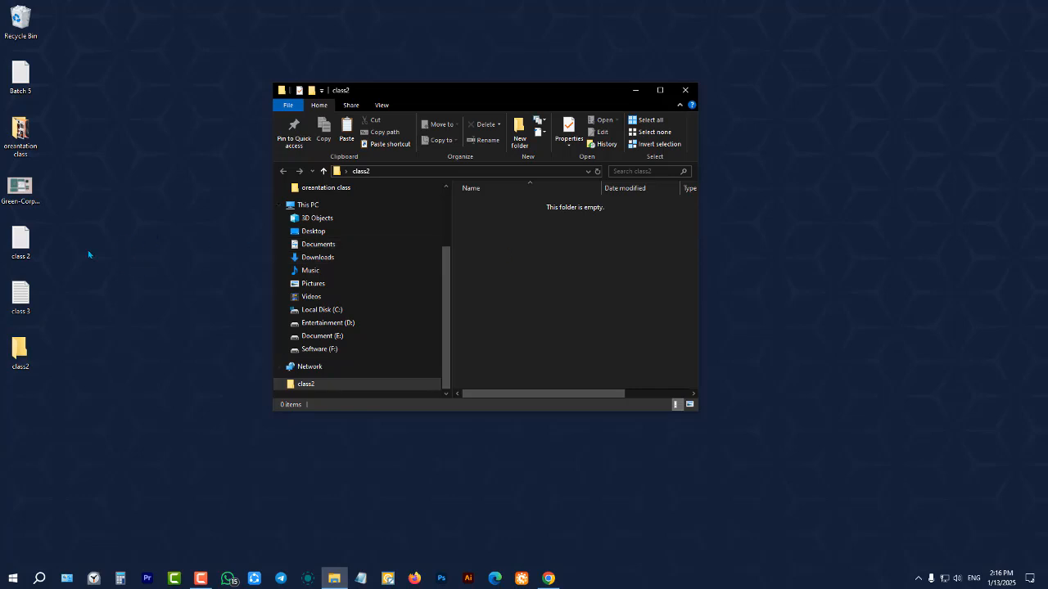
# Undo the previous file operation as well, and delete the class 2 and class 3 copies from the class2 folder
pyautogui.hotkey('ctrl', 'z')
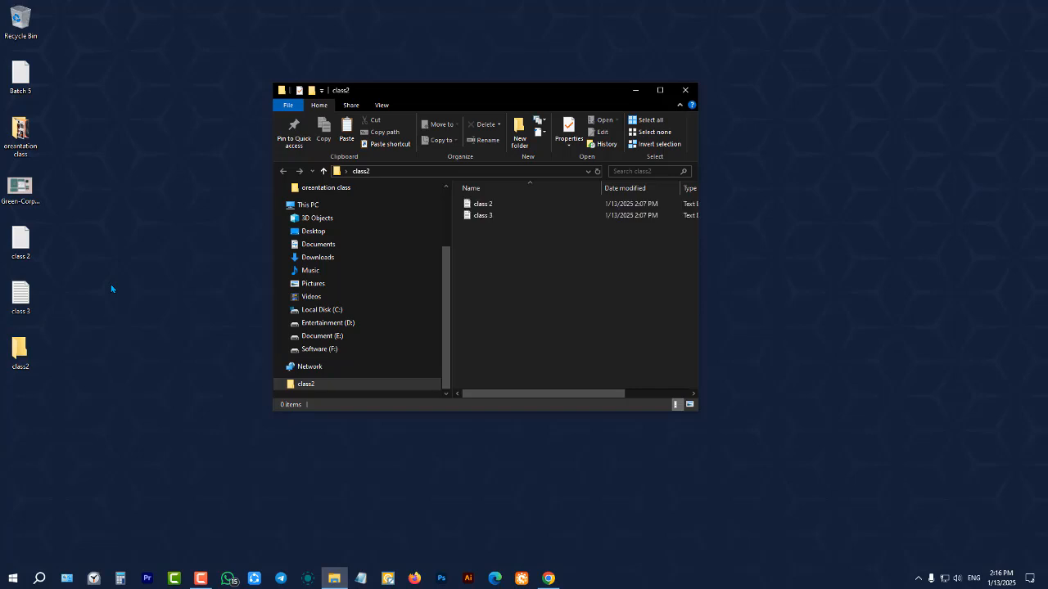
pyautogui.moveTo(606, 242); pyautogui.dragTo(538, 216)
pyautogui.press('Delete')
pyautogui.click(48, 272)
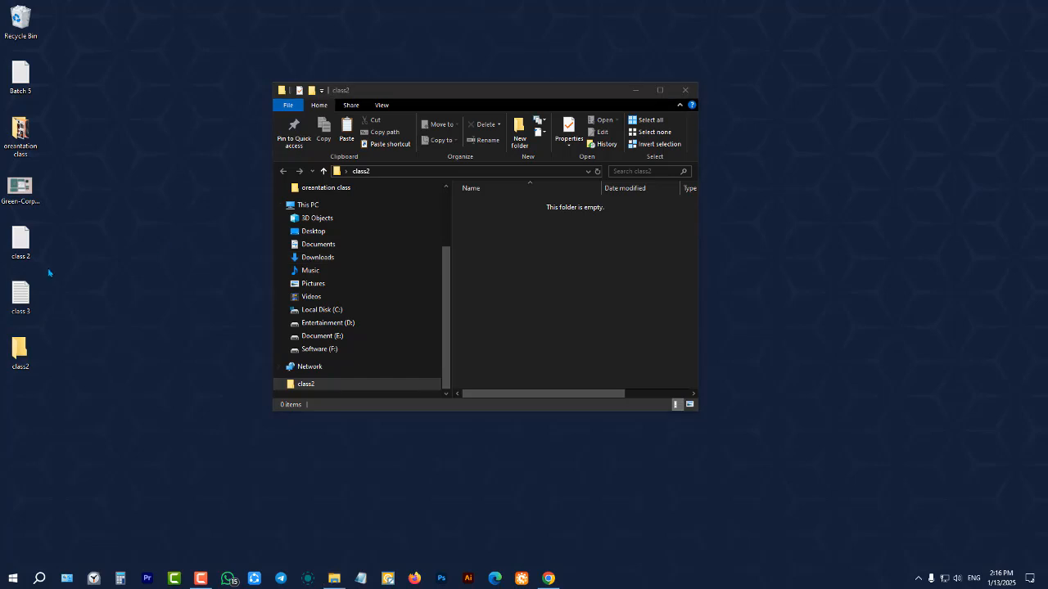
# Cut the class 2 and class 3 files from the desktop, paste them into the class2 folder, and close its window
pyautogui.moveTo(50, 249); pyautogui.dragTo(18, 300)
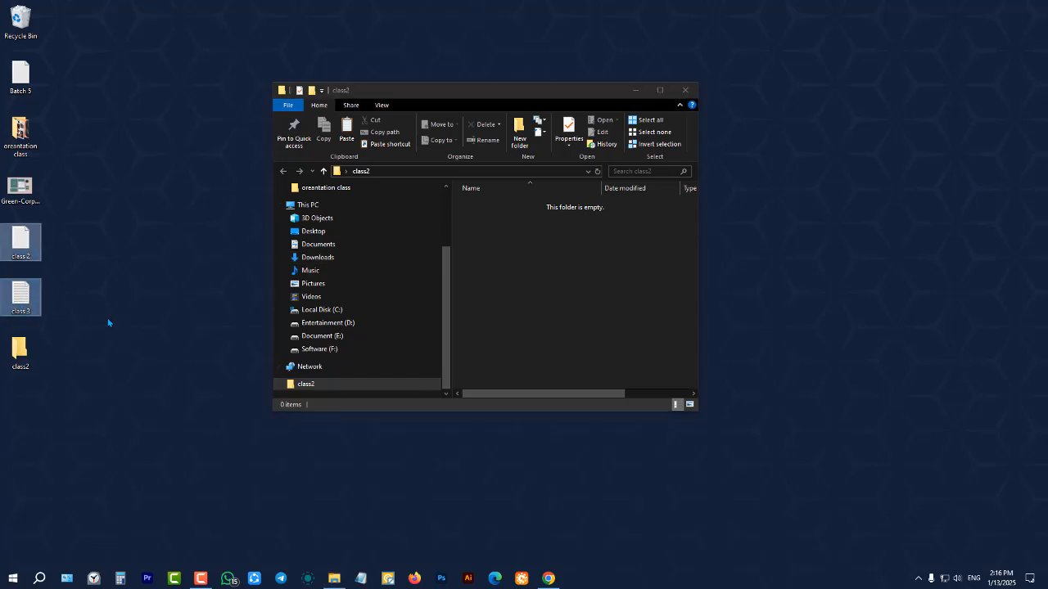
pyautogui.rightClick(5, 244)
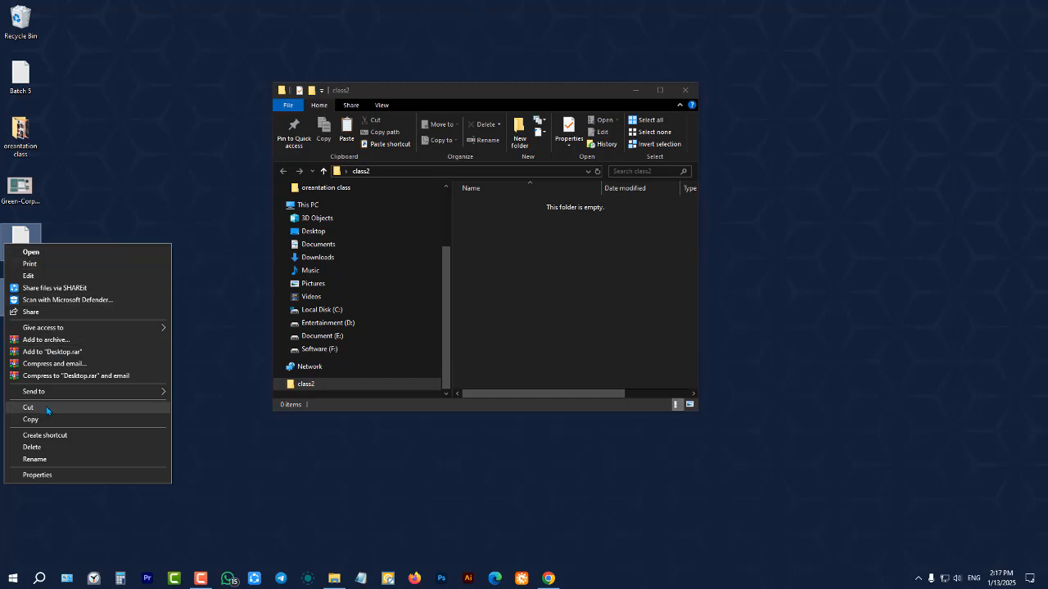
pyautogui.click(138, 177)
pyautogui.click(139, 177)
pyautogui.moveTo(83, 242); pyautogui.dragTo(54, 295)
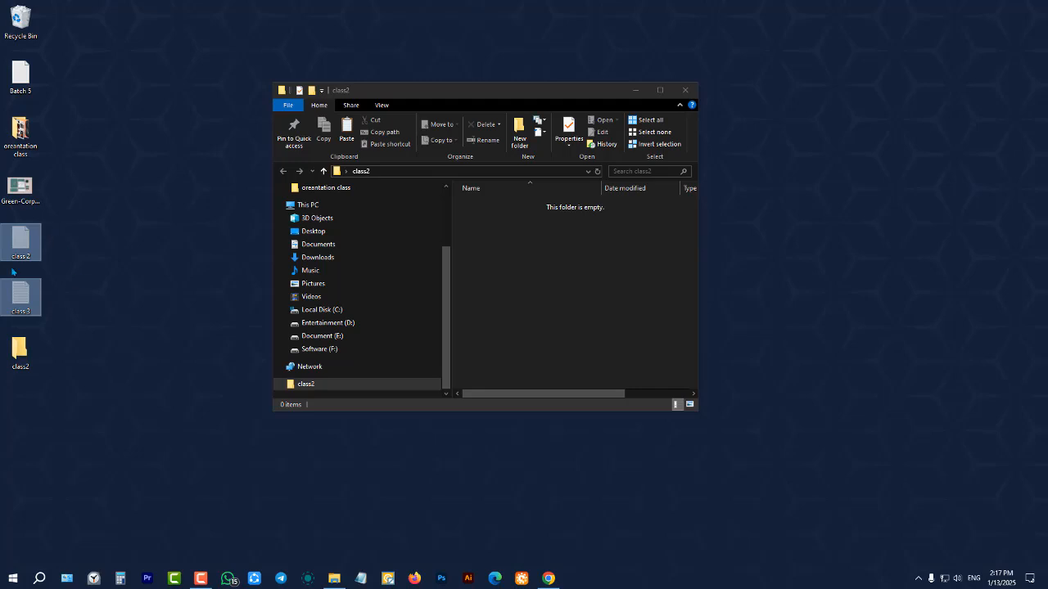
pyautogui.rightClick(580, 243)
pyautogui.click(630, 317)
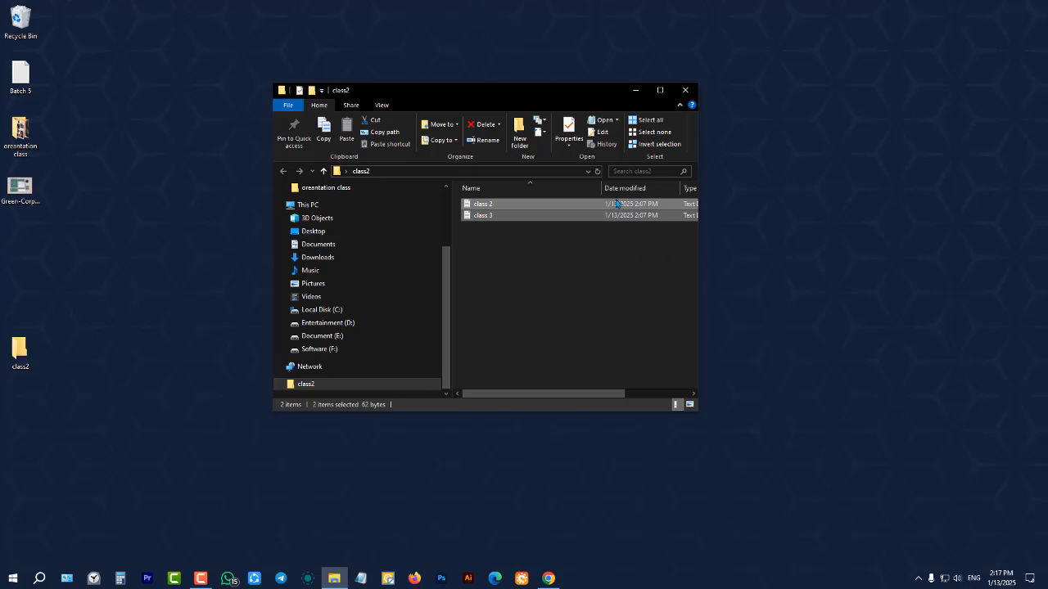
pyautogui.click(685, 92)
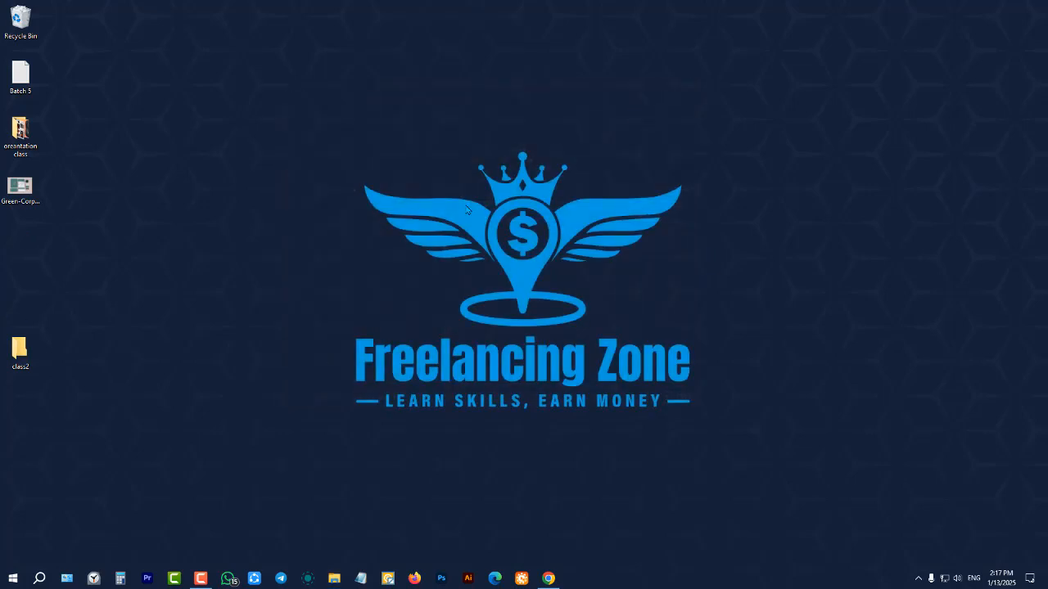
# Refresh the desktop and delete the class2 folder from it
pyautogui.rightClick(175, 254)
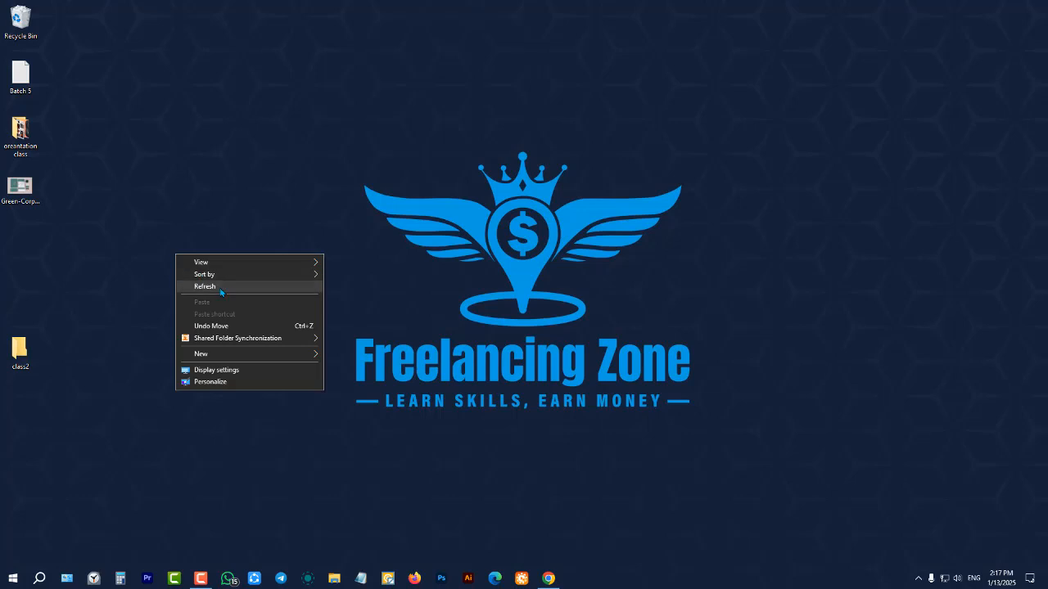
pyautogui.click(220, 287)
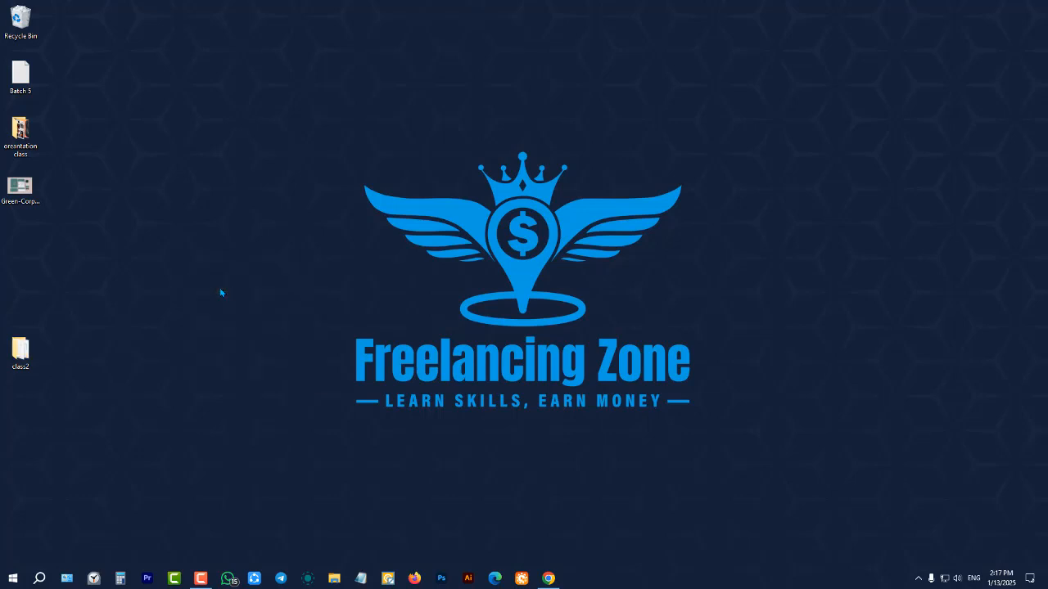
pyautogui.moveTo(141, 273); pyautogui.dragTo(4, 401)
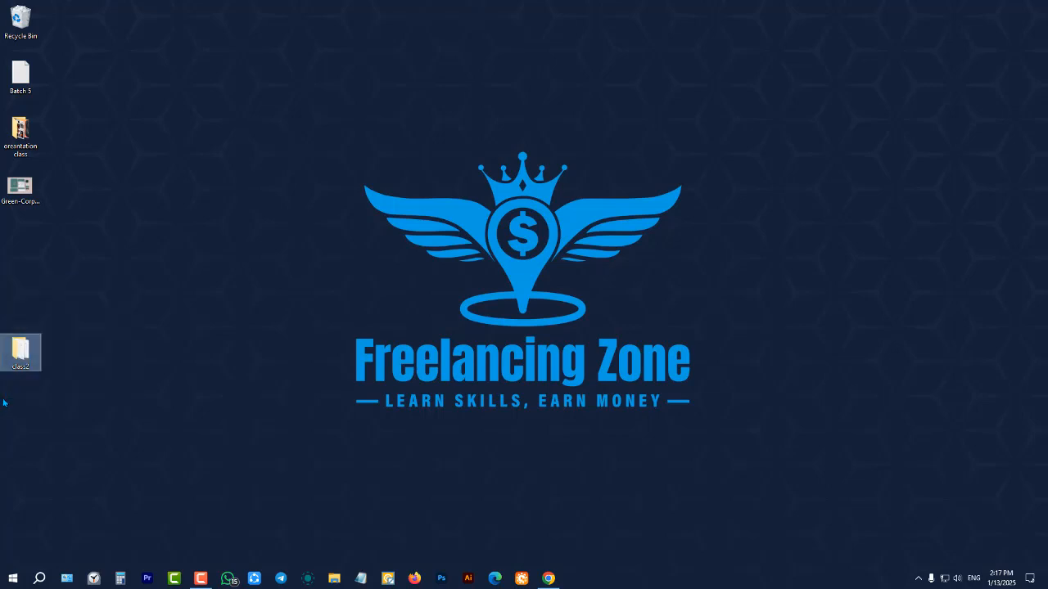
pyautogui.press('Delete')
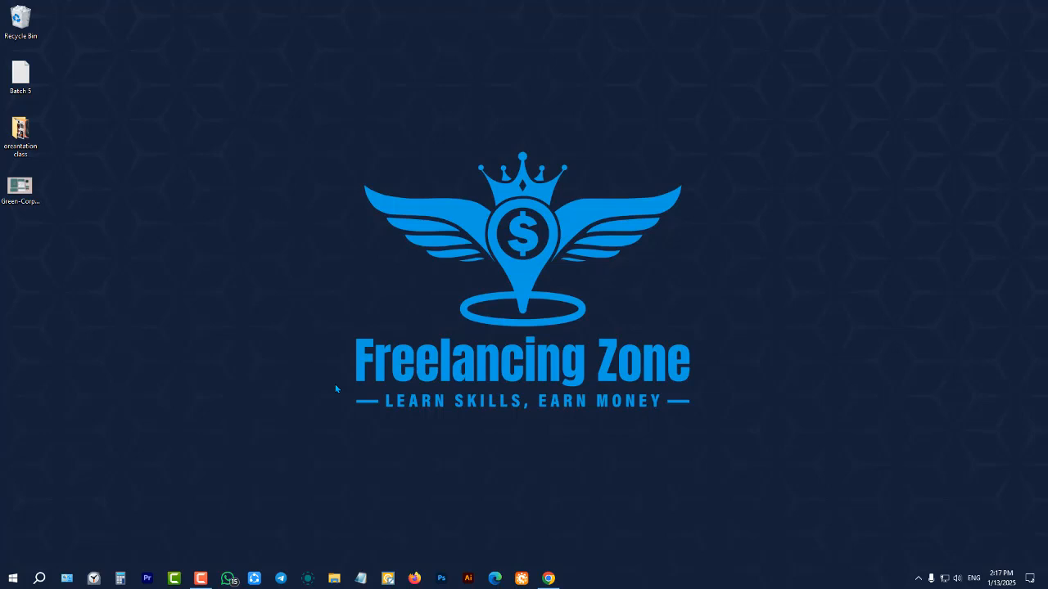
# Launch Adobe Illustrator 2022
pyautogui.click(468, 578)
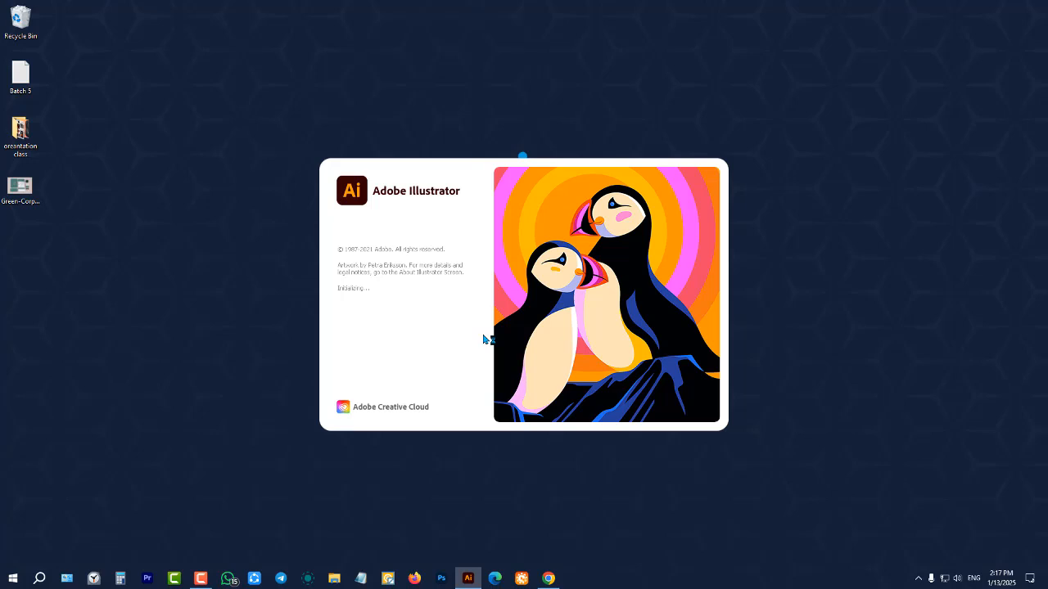
pyautogui.click(201, 579)
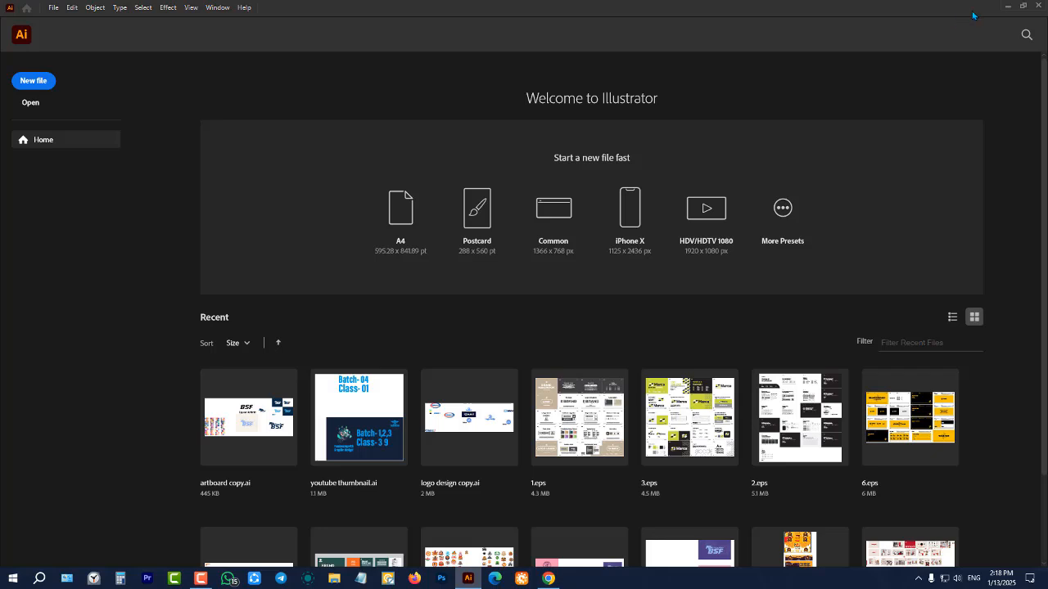
# Minimize and reopen the Illustrator window, shrink it to a movable size, reposition it, and maximize it again
pyautogui.click(1009, 6)
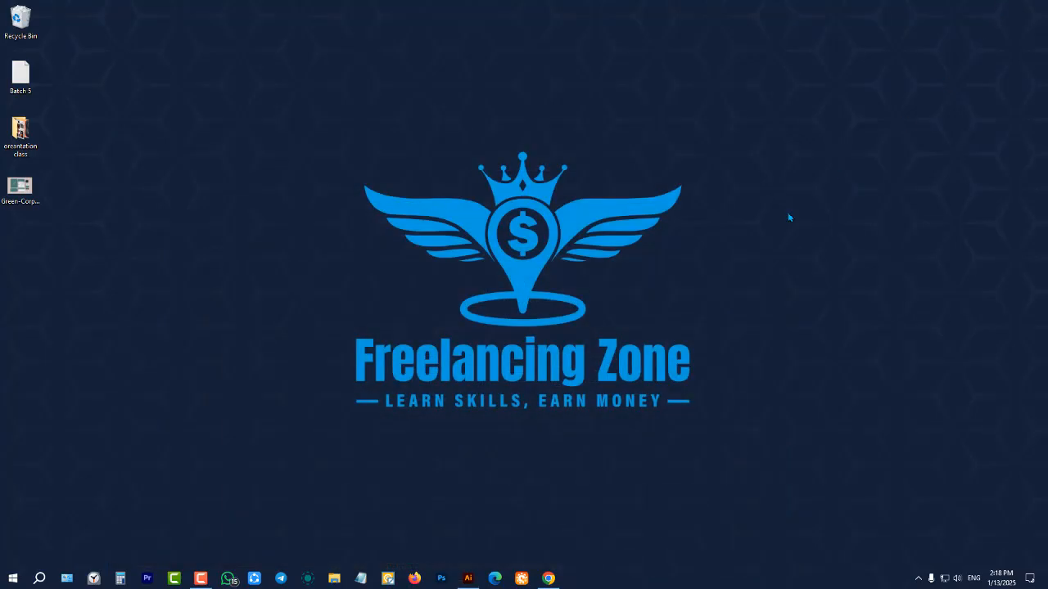
pyautogui.click(469, 578)
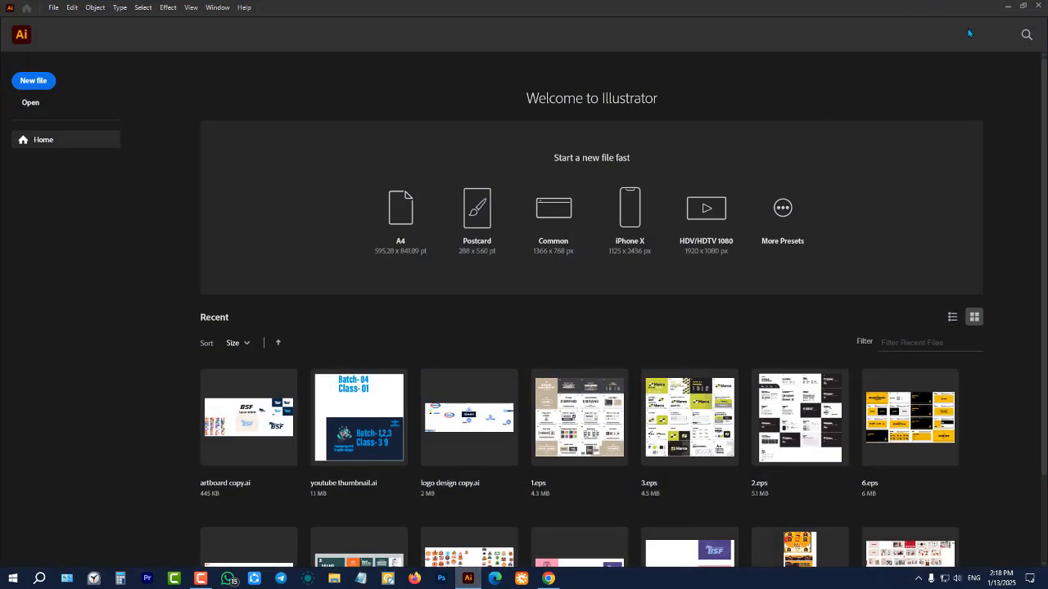
pyautogui.click(1019, 12)
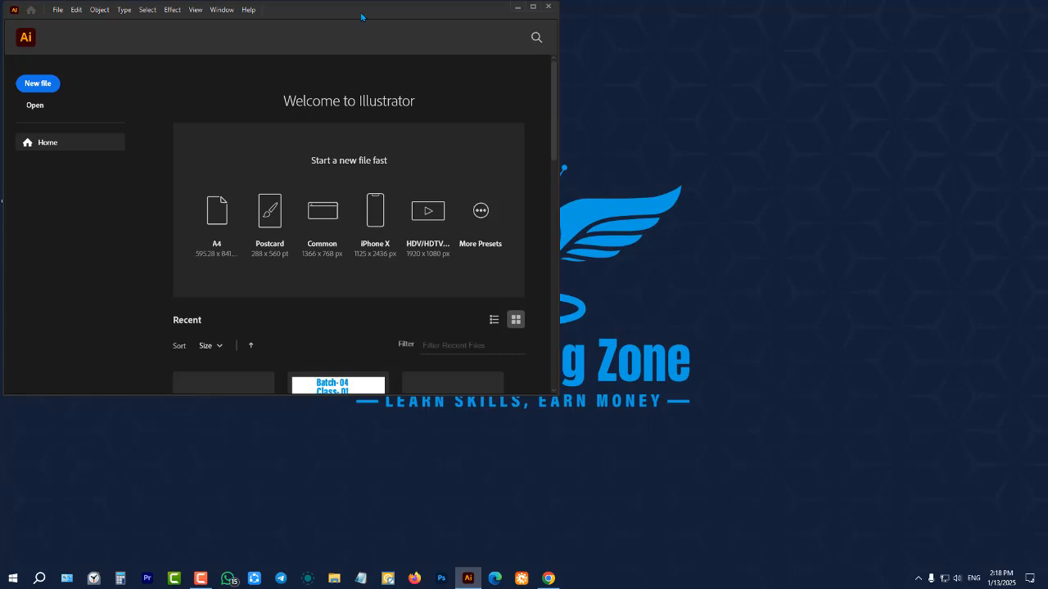
pyautogui.moveTo(362, 15); pyautogui.dragTo(479, 86)
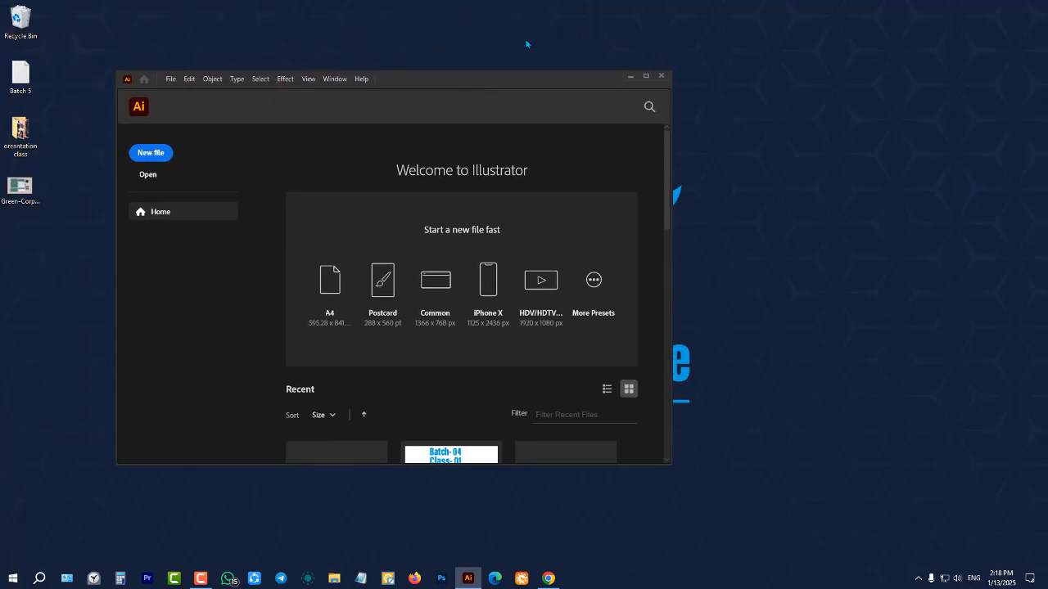
pyautogui.click(645, 77)
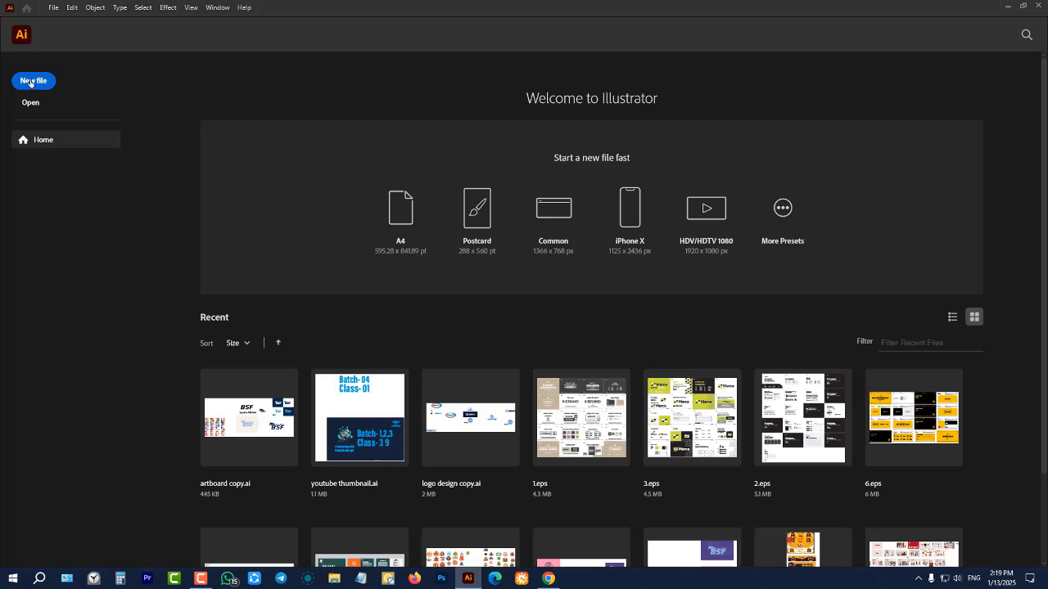
# Start a new document and move the New Document dialog higher on the screen
pyautogui.click(54, 9)
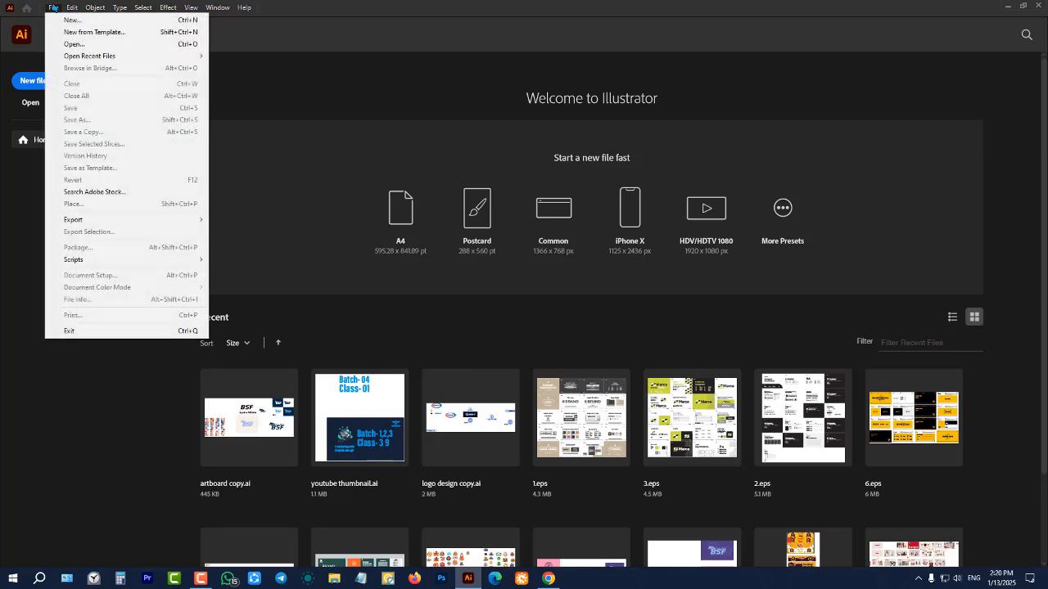
pyautogui.click(71, 22)
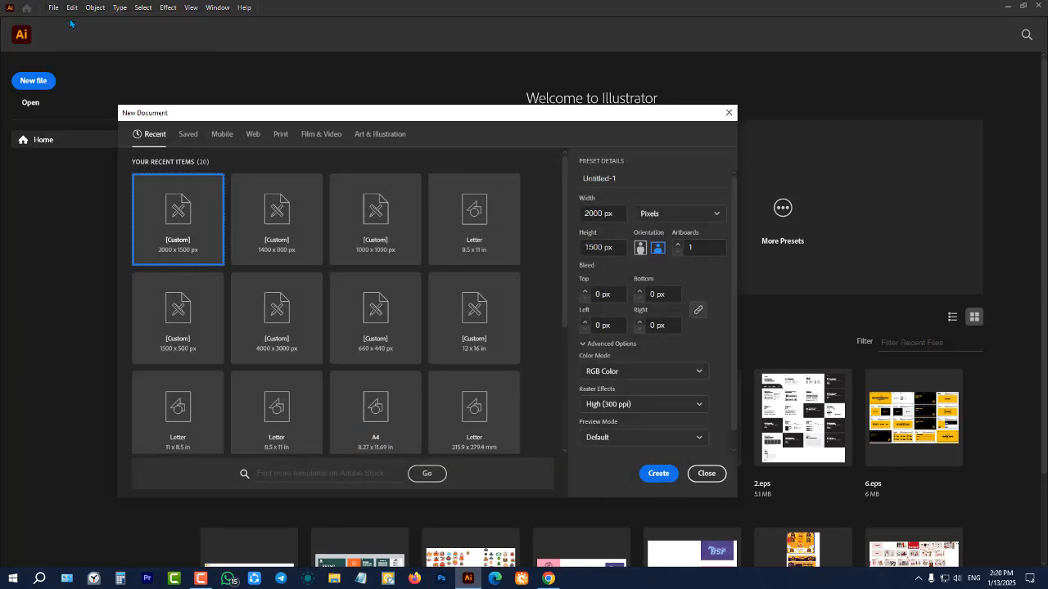
pyautogui.moveTo(386, 120); pyautogui.dragTo(444, 30)
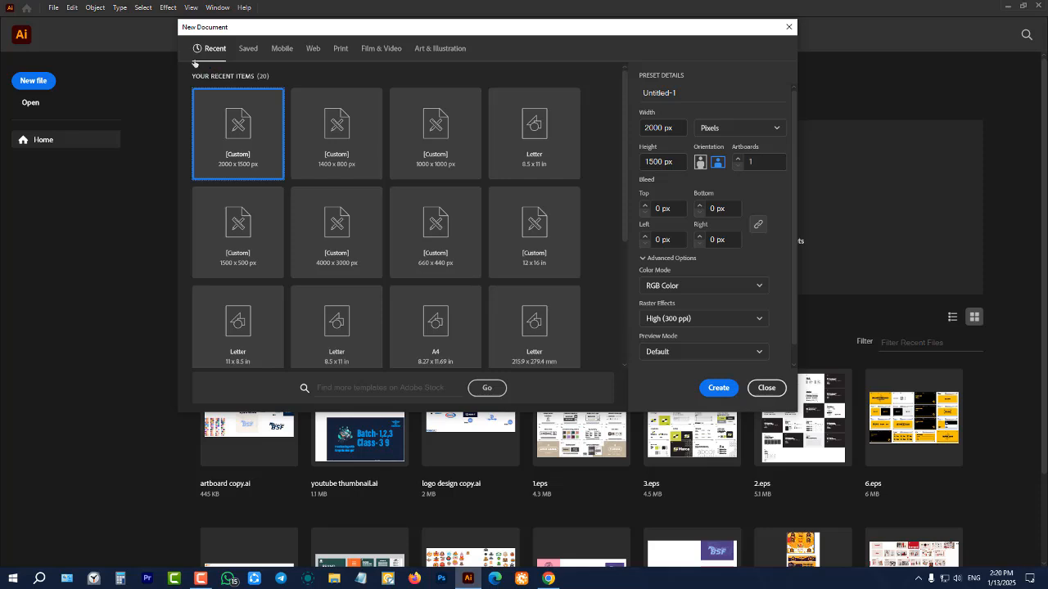
# Compare the Recent, Saved and Mobile preset categories for the new document
pyautogui.click(244, 51)
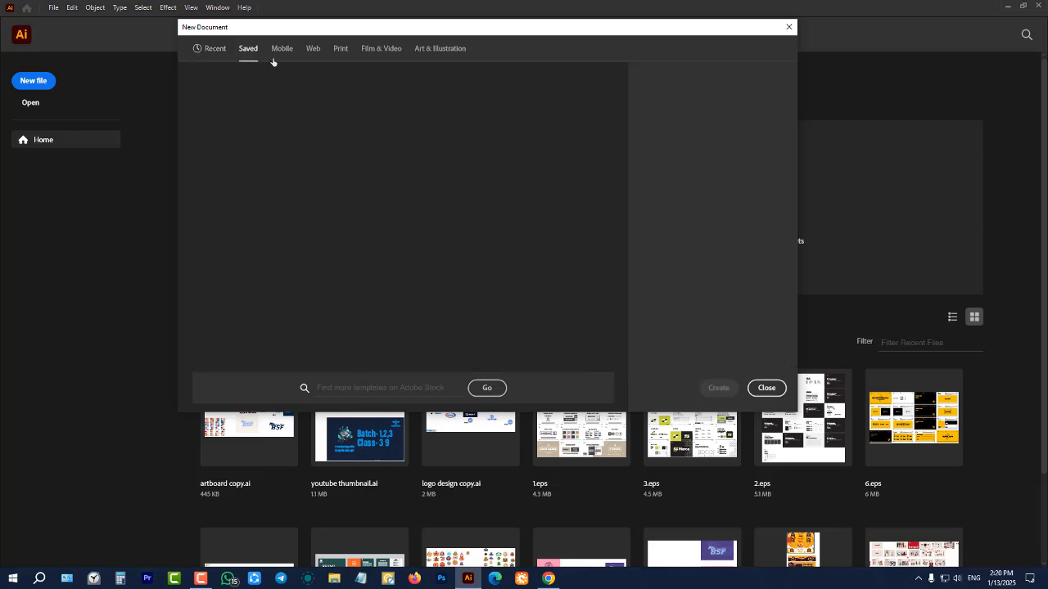
pyautogui.click(281, 54)
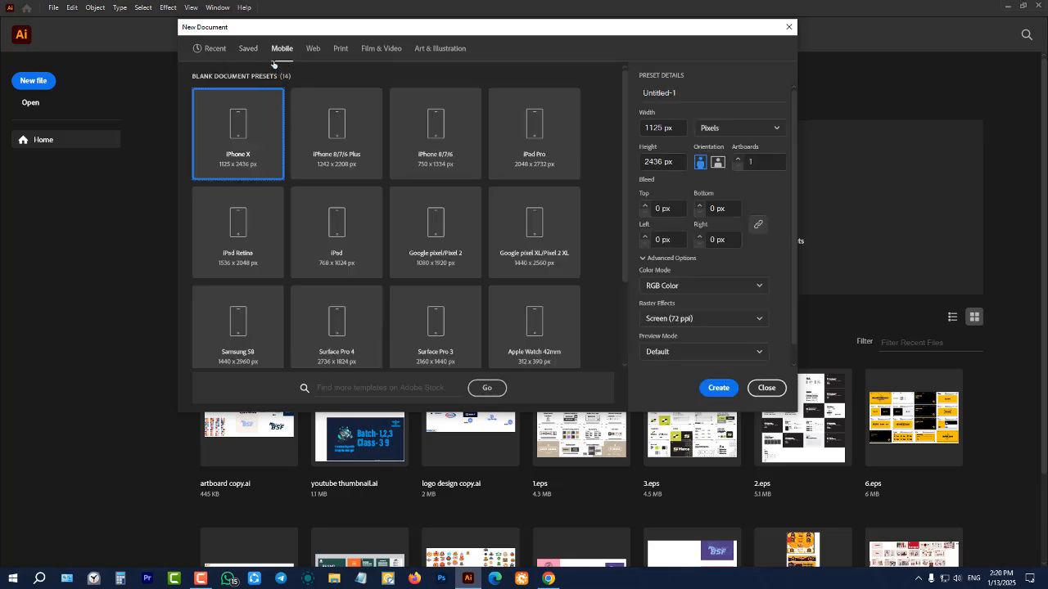
pyautogui.click(213, 54)
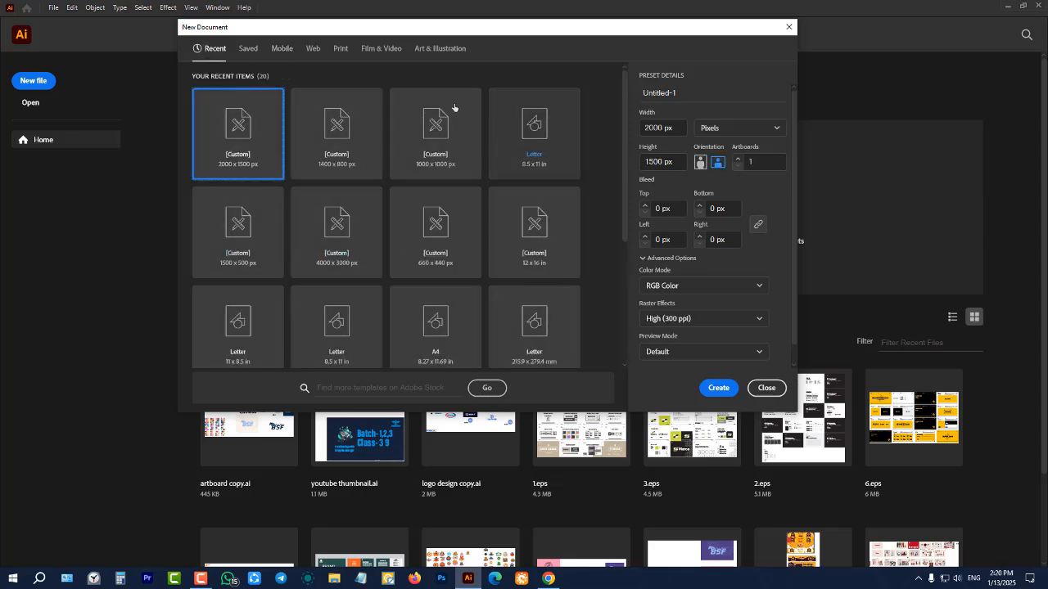
pyautogui.click(281, 49)
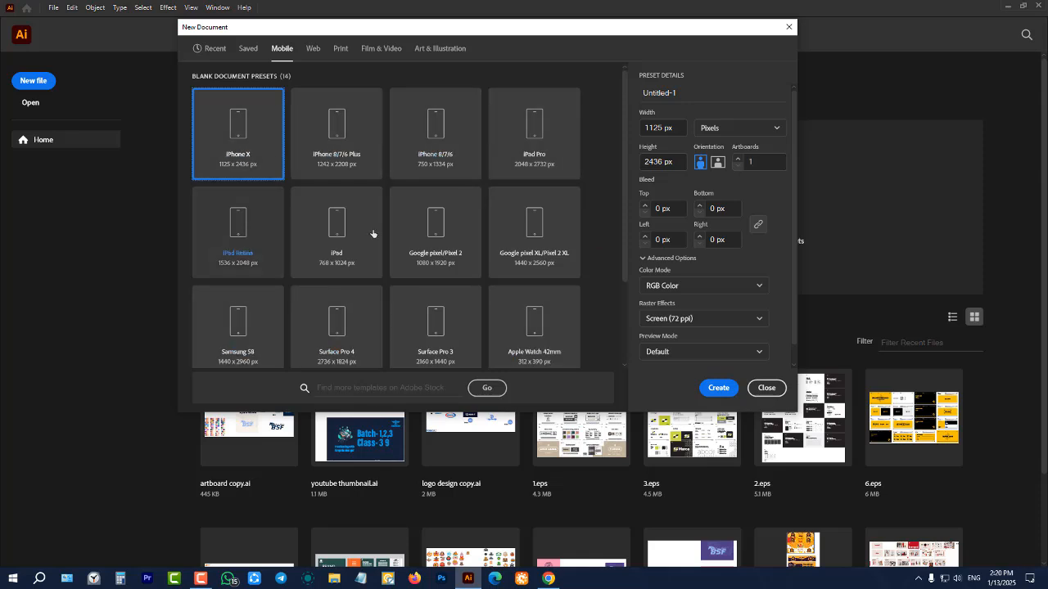
# Examine the Web, Print, Film & Video and Art & Illustration presets, comparing the units and color modes of Web and Print
pyautogui.click(313, 50)
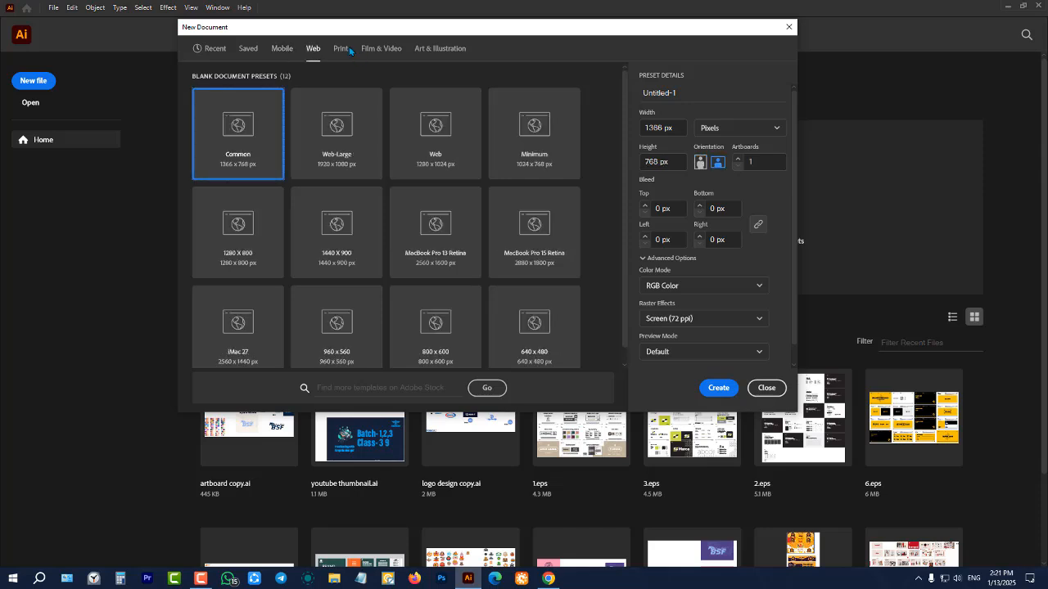
pyautogui.click(340, 49)
pyautogui.click(317, 51)
pyautogui.click(340, 51)
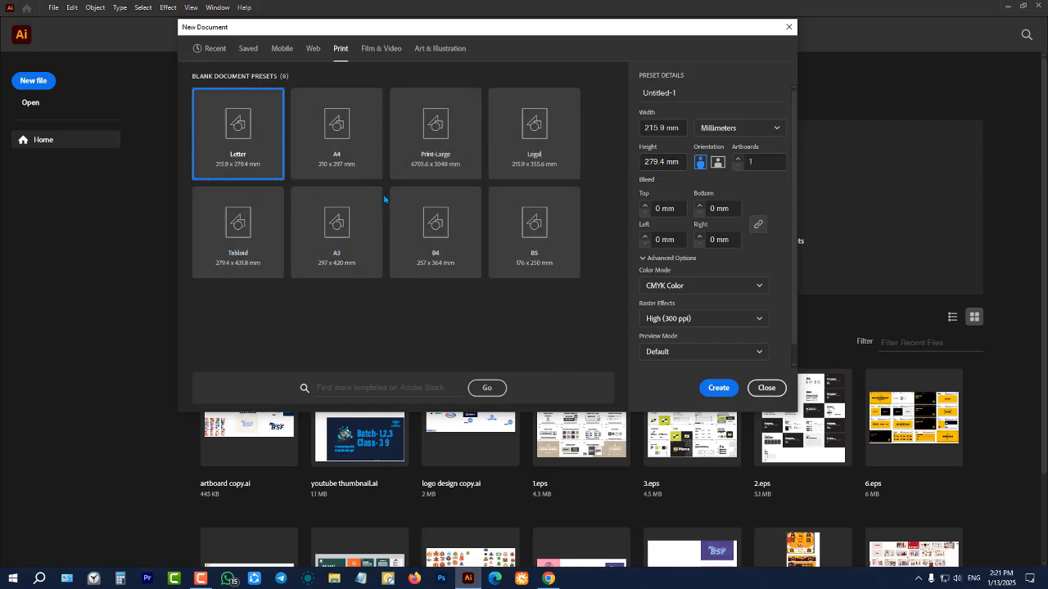
pyautogui.click(381, 49)
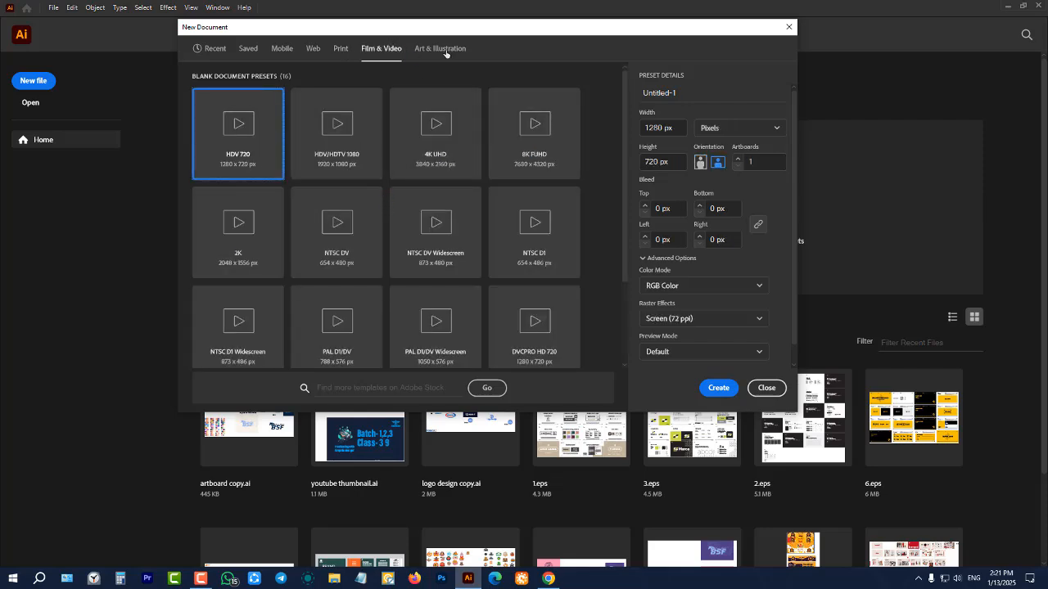
pyautogui.click(440, 49)
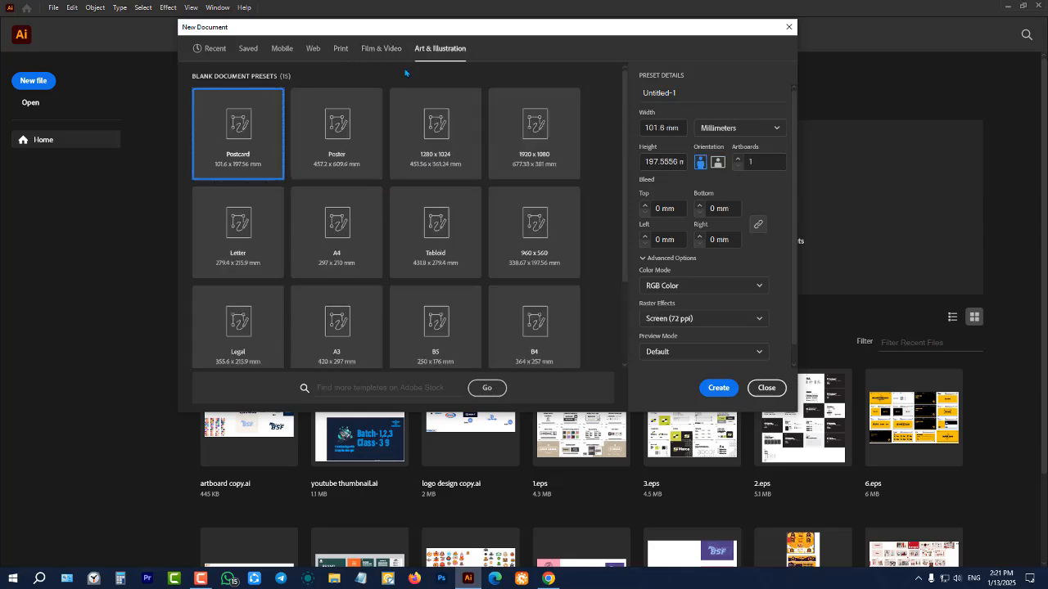
pyautogui.click(311, 50)
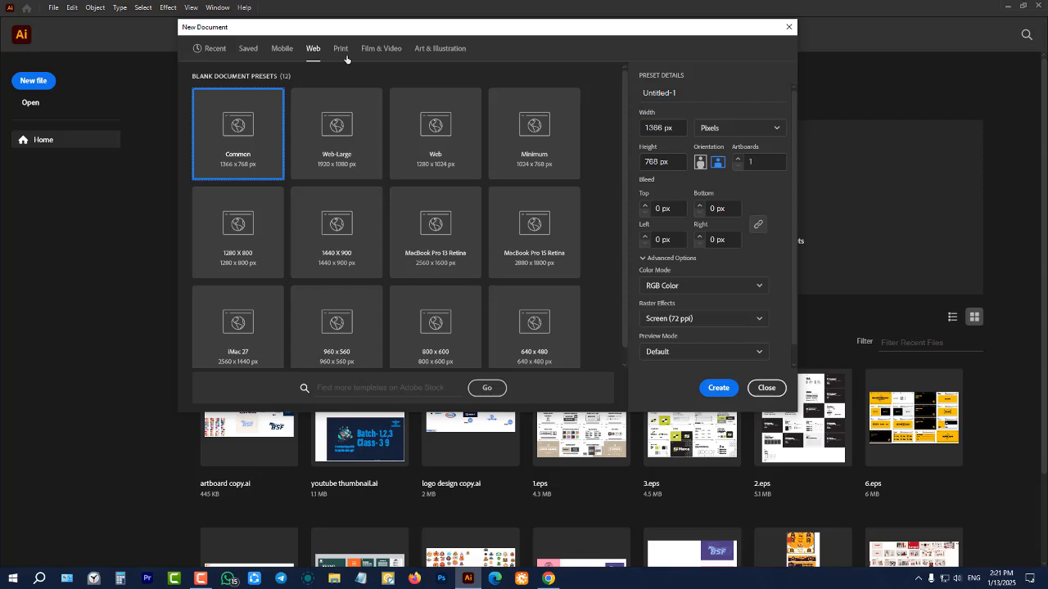
pyautogui.click(344, 56)
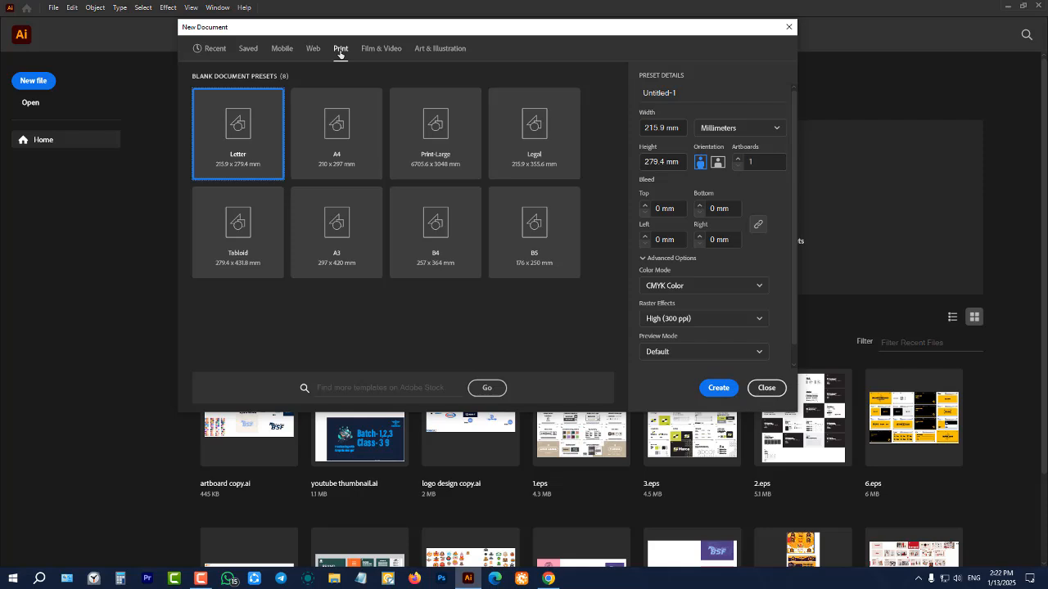
pyautogui.click(313, 50)
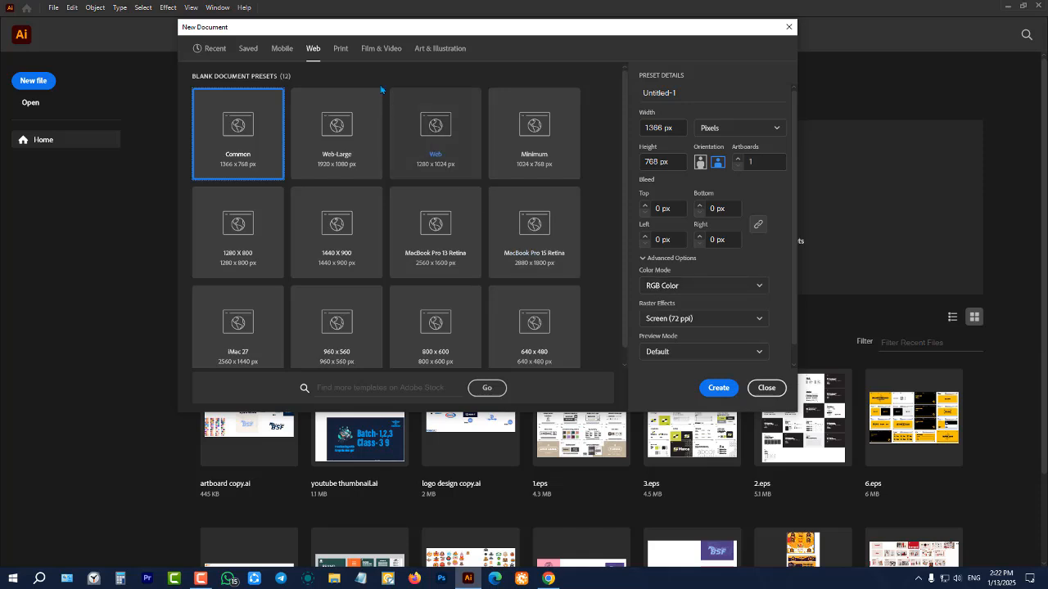
# Review the Print presets, return to the Web presets, and name the new document class 2
pyautogui.click(341, 50)
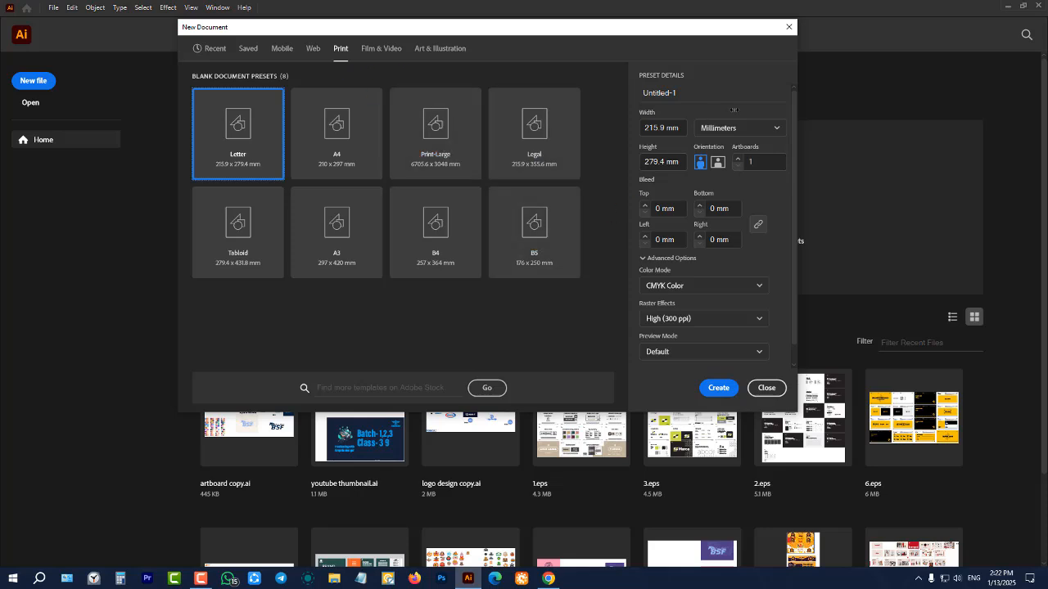
pyautogui.click(318, 53)
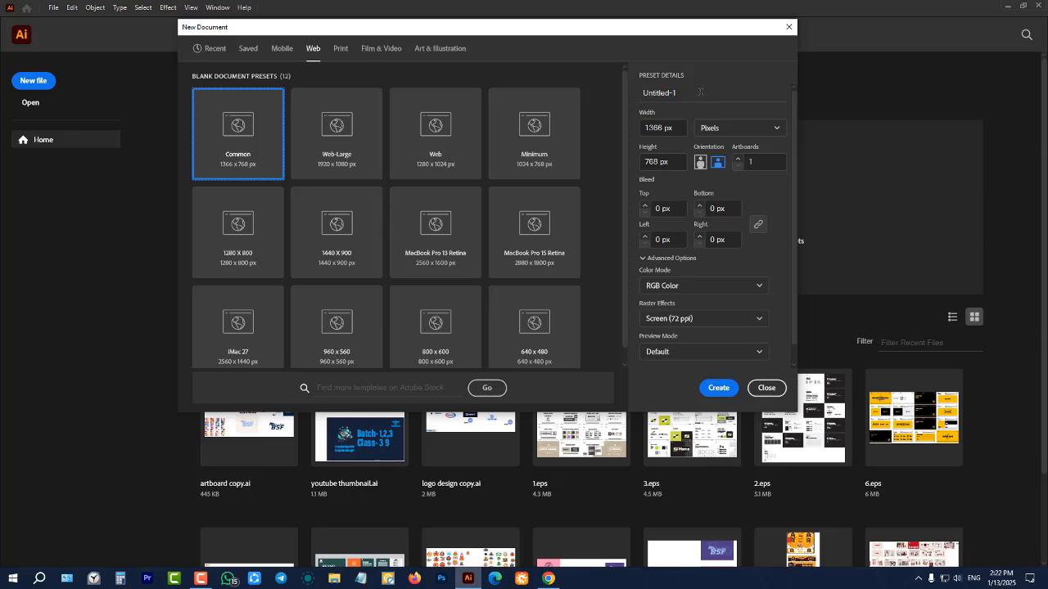
pyautogui.moveTo(699, 92); pyautogui.dragTo(614, 89)
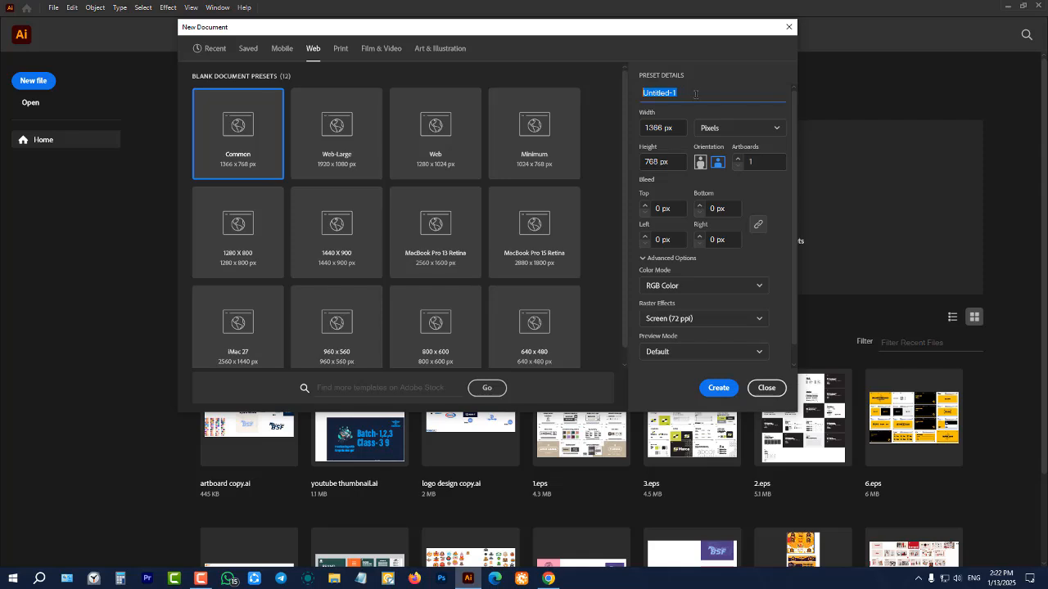
pyautogui.write('class 2')
# Review the available measurement units, keep Pixels, and set the document width to 1000 px
pyautogui.click(730, 131)
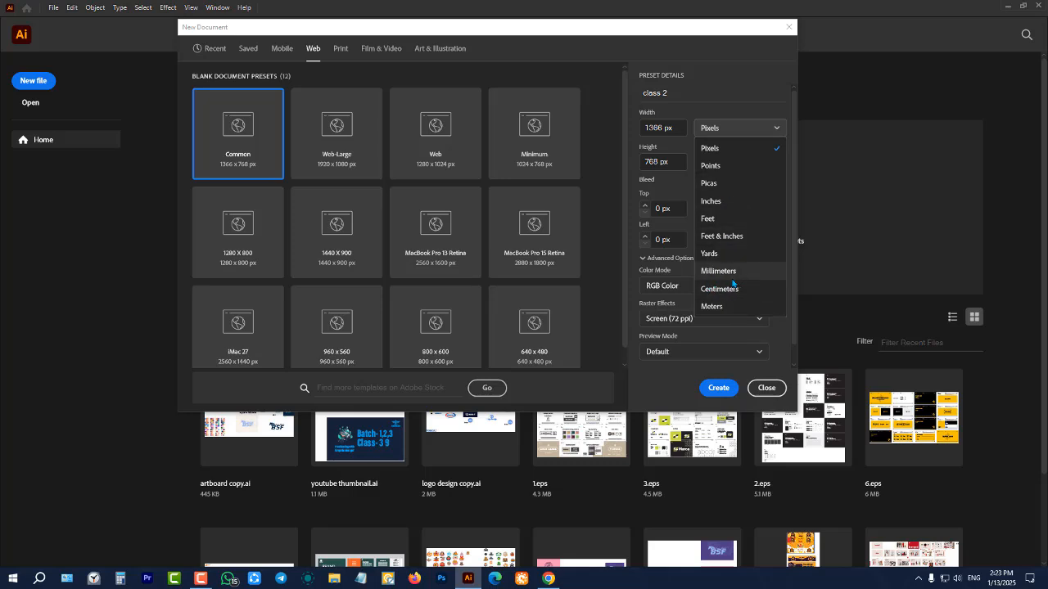
pyautogui.click(729, 131)
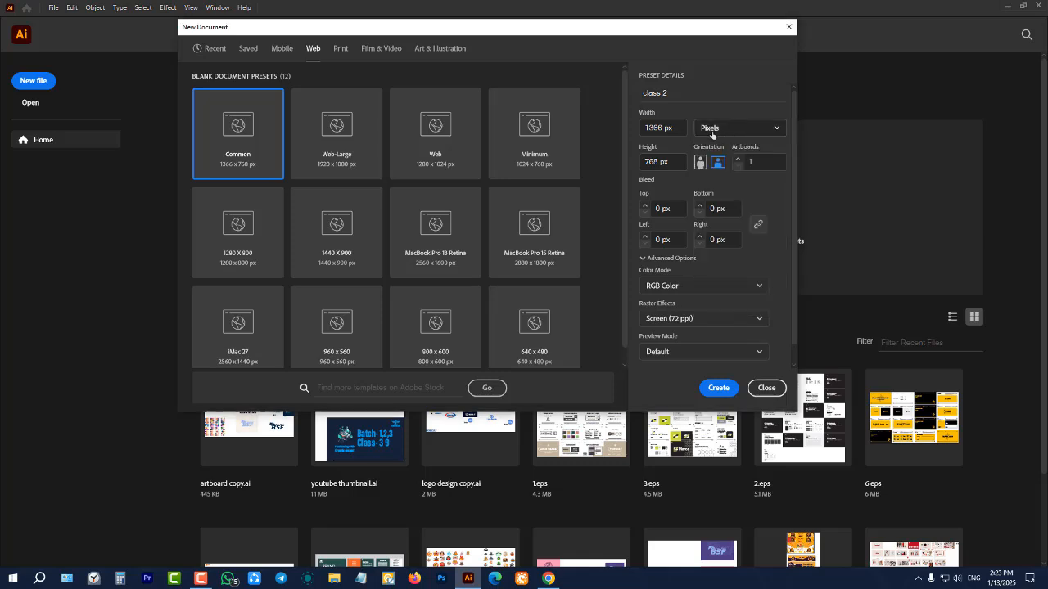
pyautogui.moveTo(677, 126); pyautogui.dragTo(628, 125)
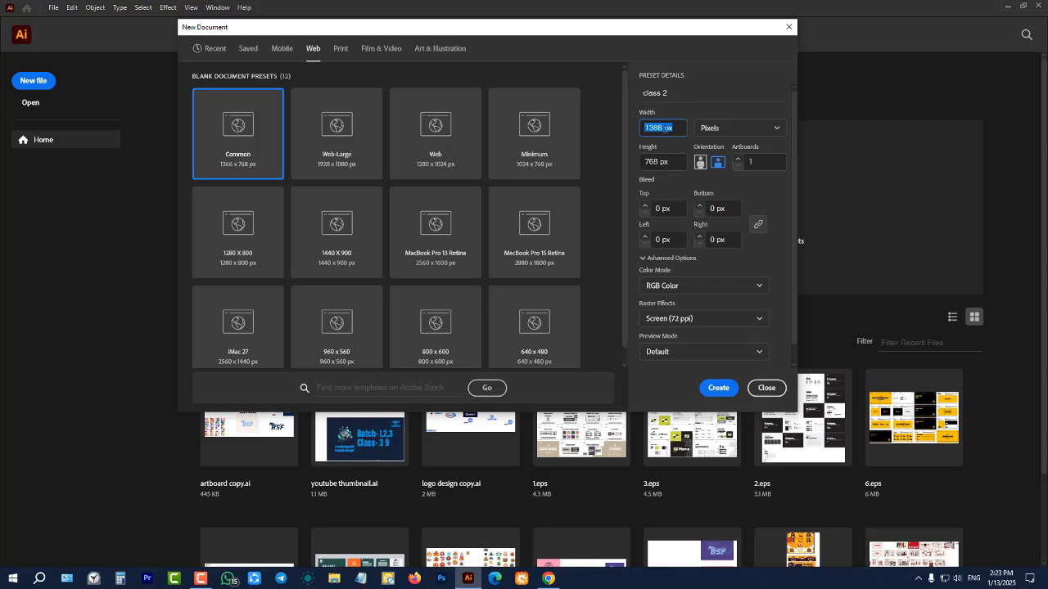
pyautogui.write('1')
pyautogui.write('000')
# Set the document height to 1000 px
pyautogui.click(674, 162)
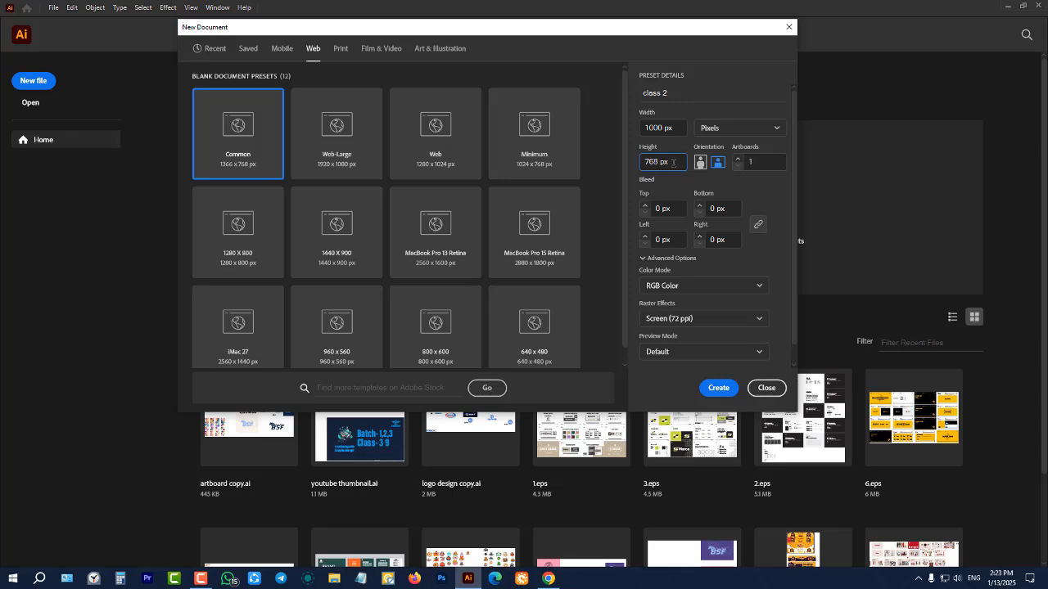
pyautogui.moveTo(674, 162); pyautogui.dragTo(623, 162)
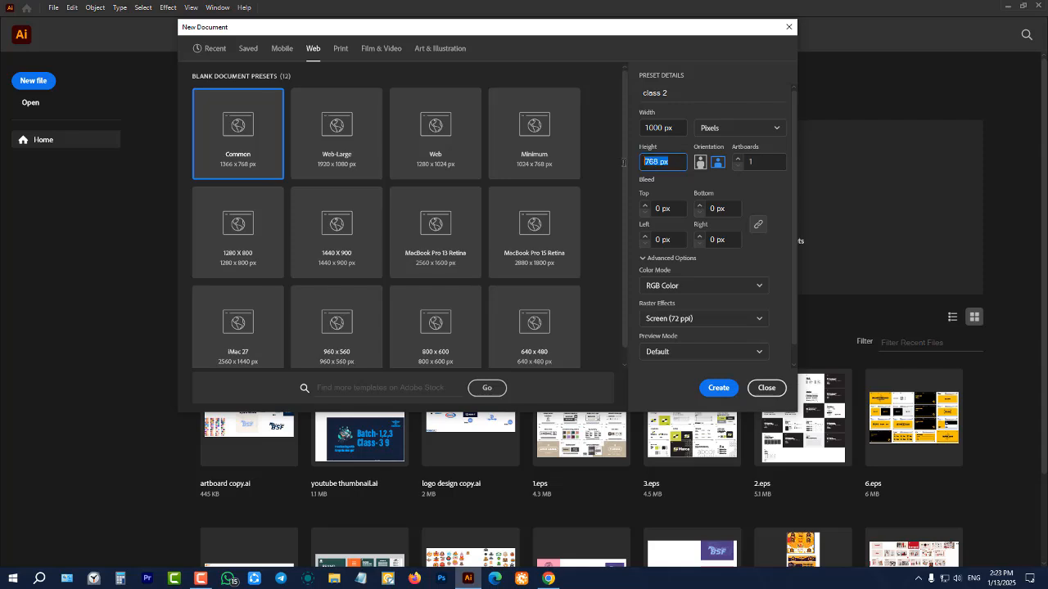
pyautogui.click(677, 161)
pyautogui.doubleClick(677, 162)
pyautogui.click(671, 159)
pyautogui.doubleClick(671, 159)
pyautogui.click(672, 160)
pyautogui.tripleClick(676, 162)
pyautogui.write('1000')
pyautogui.click(767, 195)
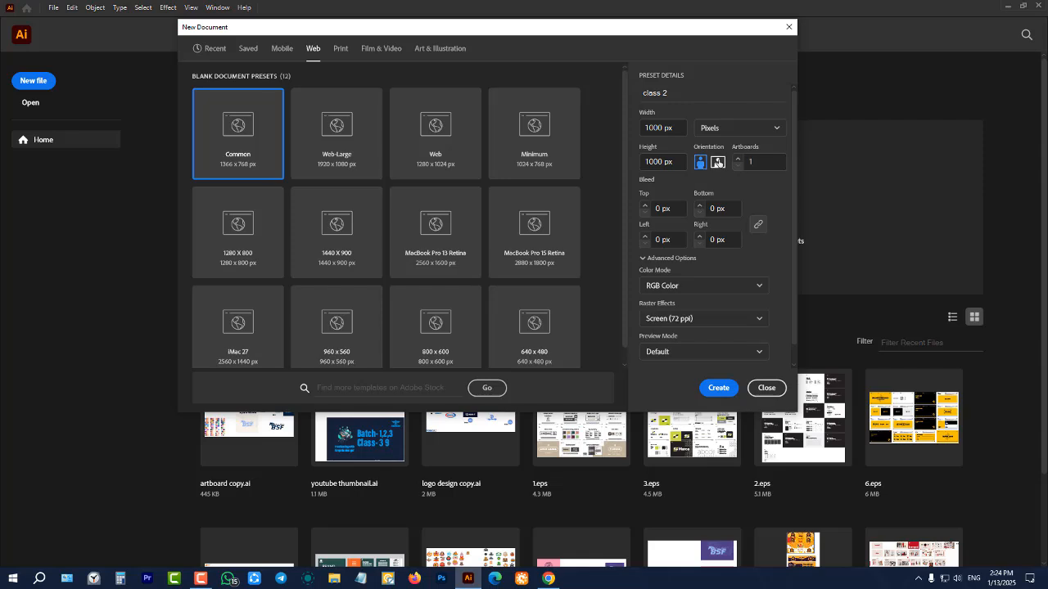
# Change the document height to 500 px so the format is wider than it is tall
pyautogui.click(667, 162)
pyautogui.moveTo(667, 161); pyautogui.dragTo(636, 166)
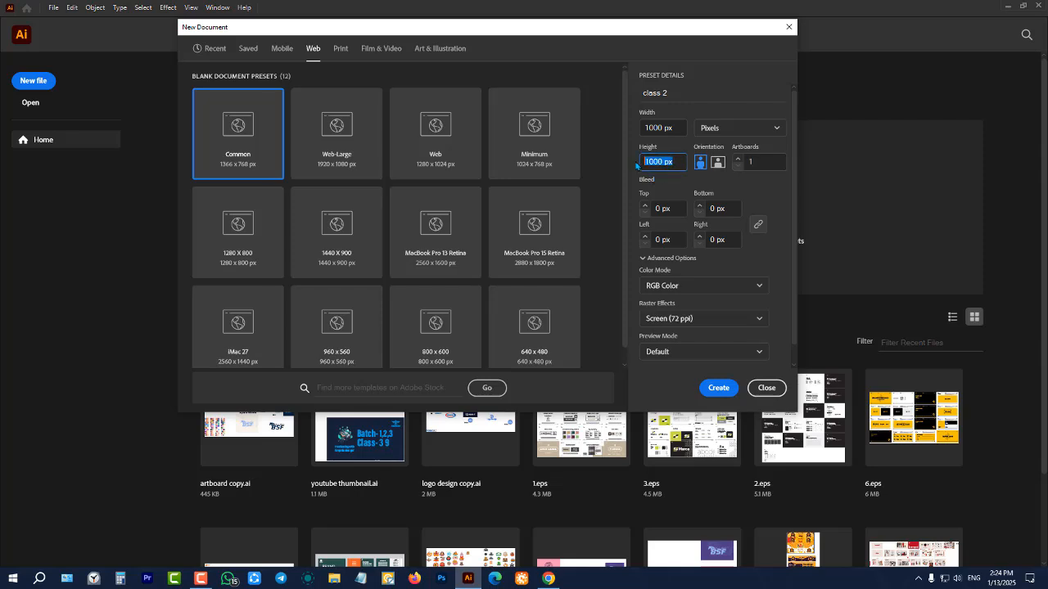
pyautogui.write('500')
pyautogui.click(762, 183)
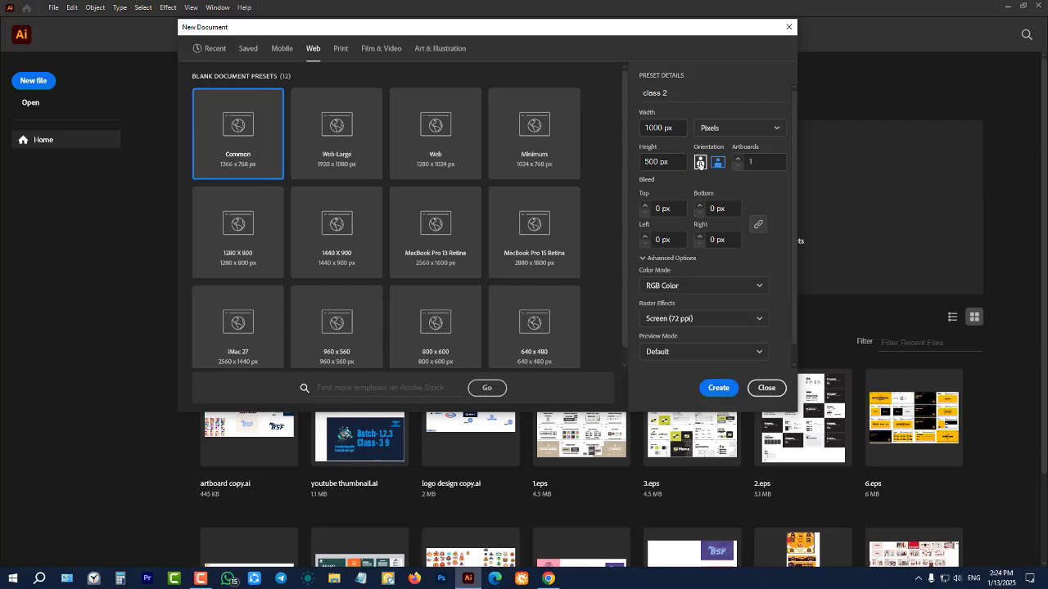
# Switch the orientation between portrait and landscape, finish on portrait, and set the width to 1000 px
pyautogui.click(700, 163)
pyautogui.click(718, 163)
pyautogui.click(702, 163)
pyautogui.moveTo(665, 128); pyautogui.dragTo(636, 128)
pyautogui.write('1000')
# Keep the RGB Color mode, set the raster effects to High (300 ppi), and create the document
pyautogui.click(684, 289)
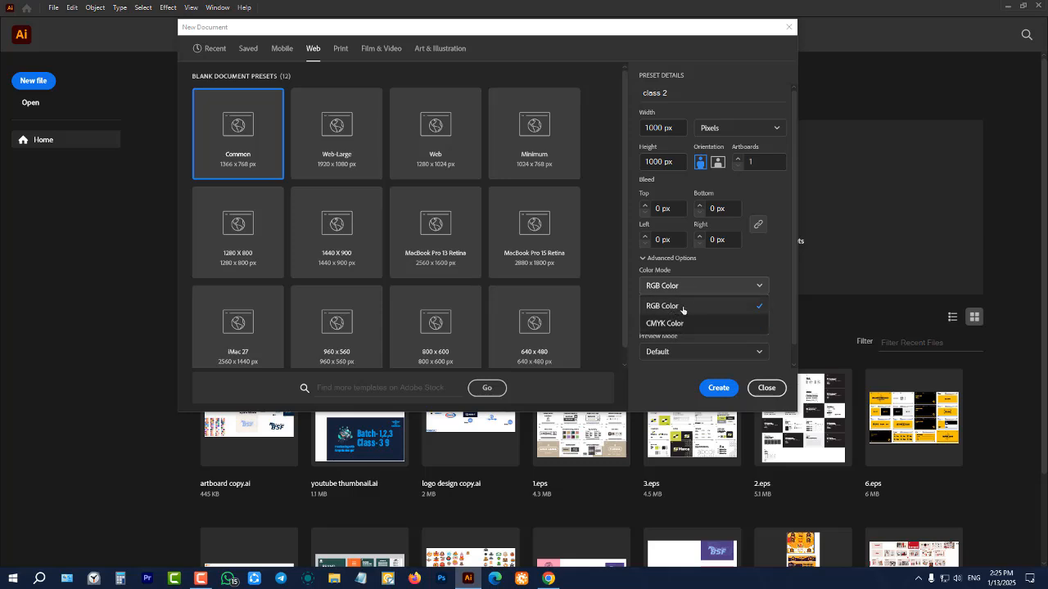
pyautogui.click(675, 290)
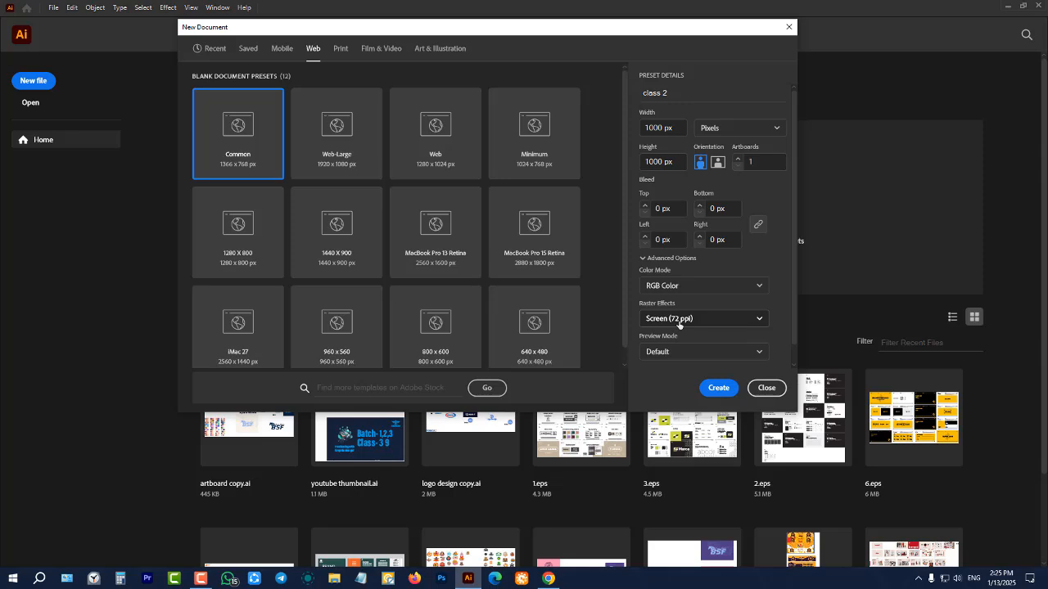
pyautogui.click(679, 321)
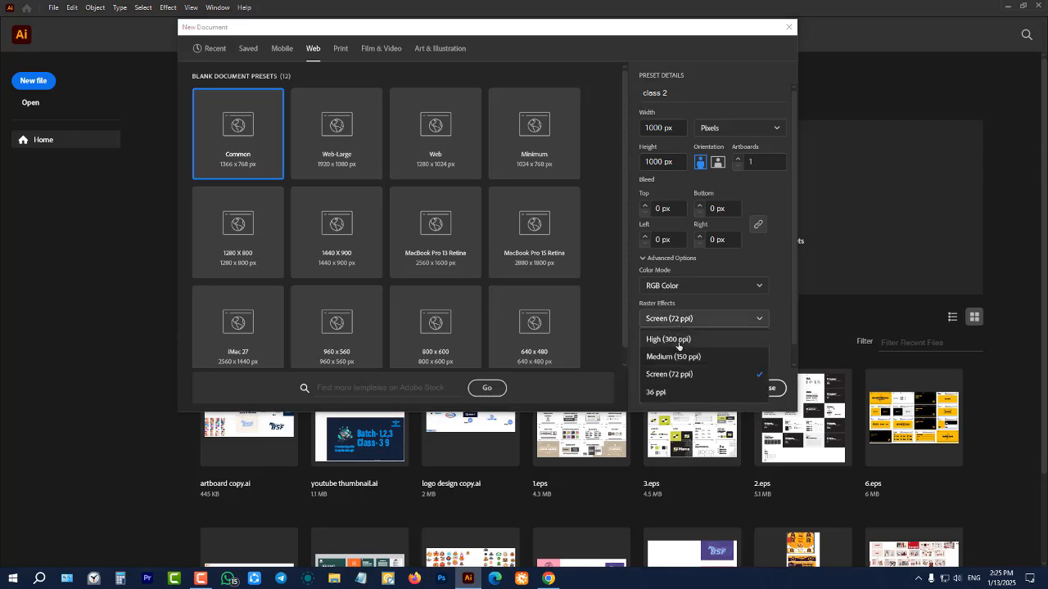
pyautogui.click(677, 340)
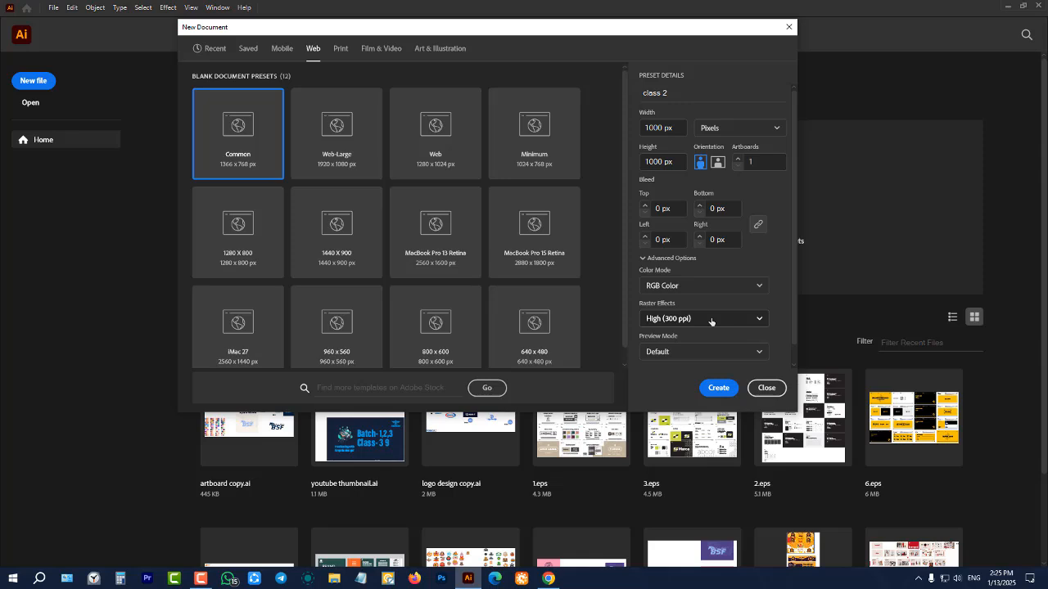
pyautogui.scroll(-1, 712, 311)
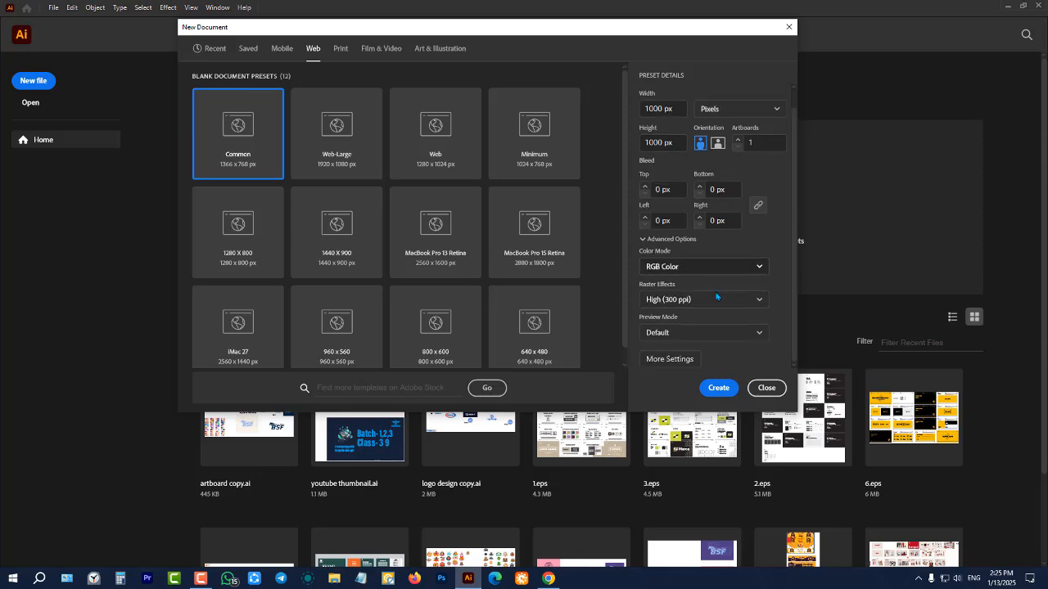
pyautogui.click(718, 388)
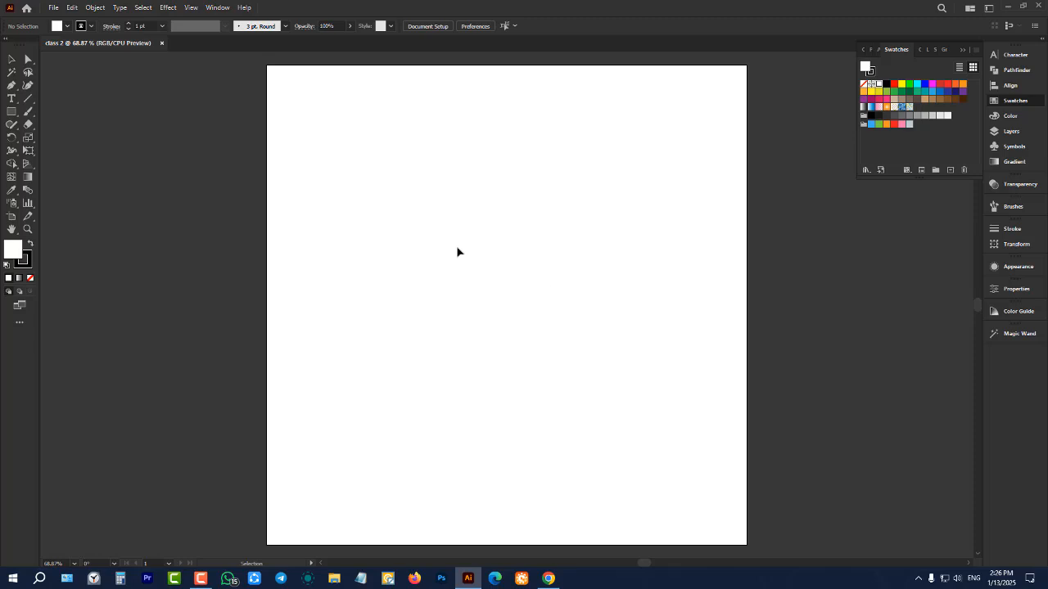
# Close the class 2 document and start another new document from the Web presets, keeping Pixels as the unit
pyautogui.click(161, 43)
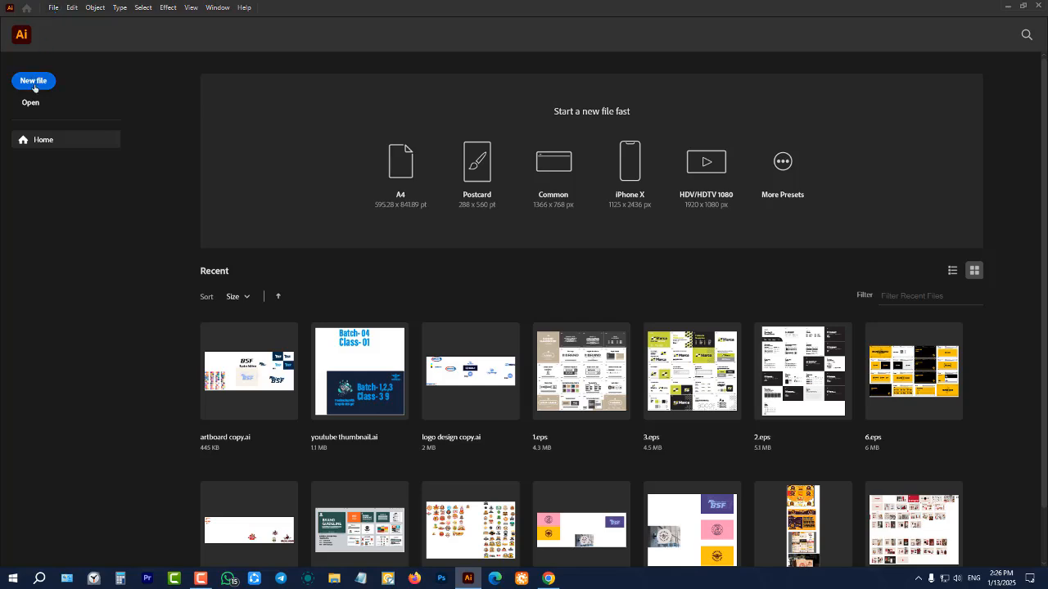
pyautogui.click(33, 81)
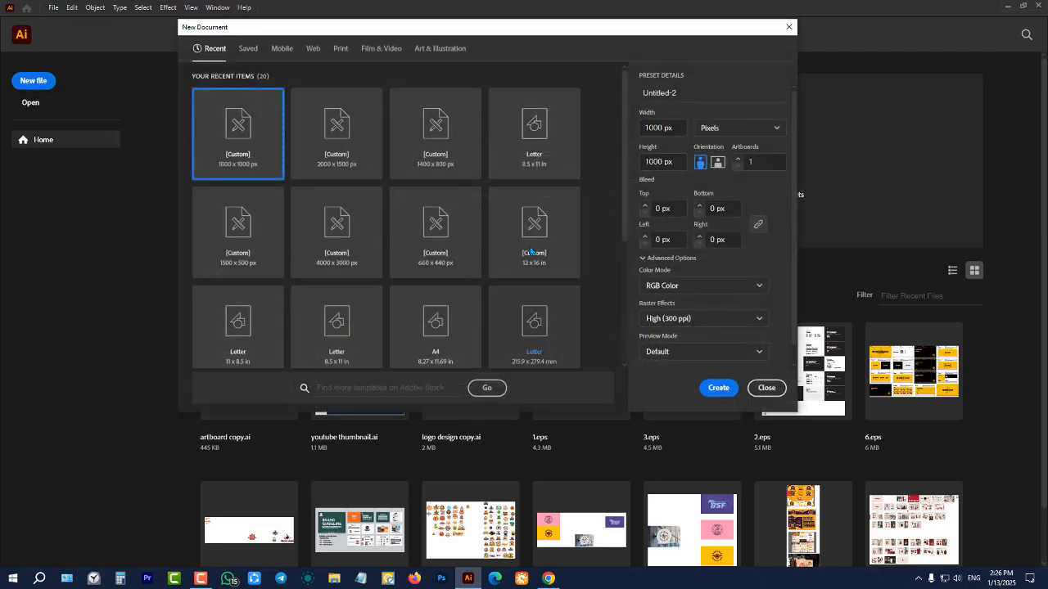
pyautogui.click(312, 50)
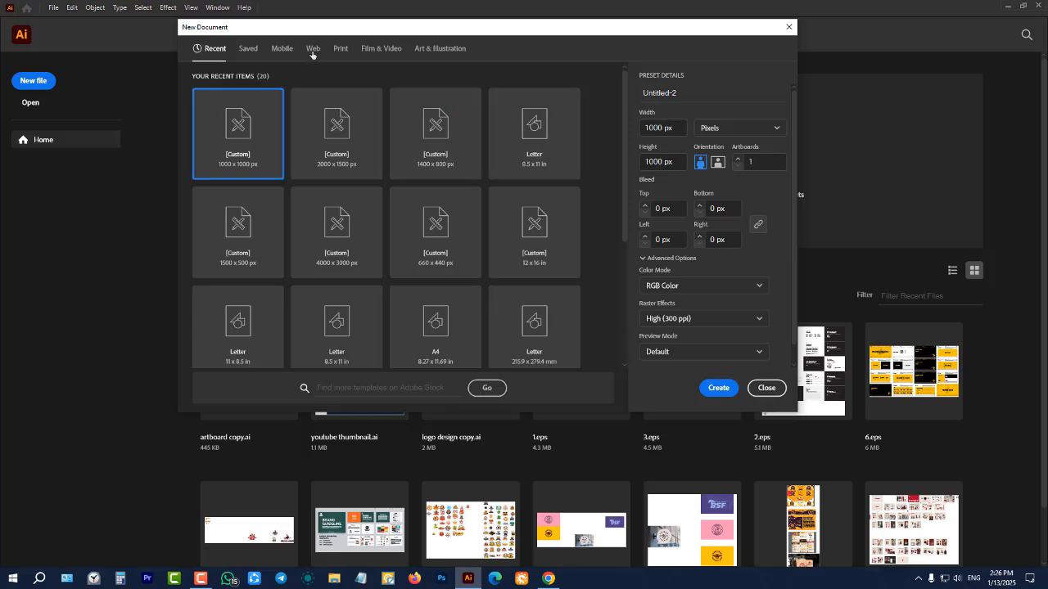
pyautogui.click(746, 131)
pyautogui.click(734, 147)
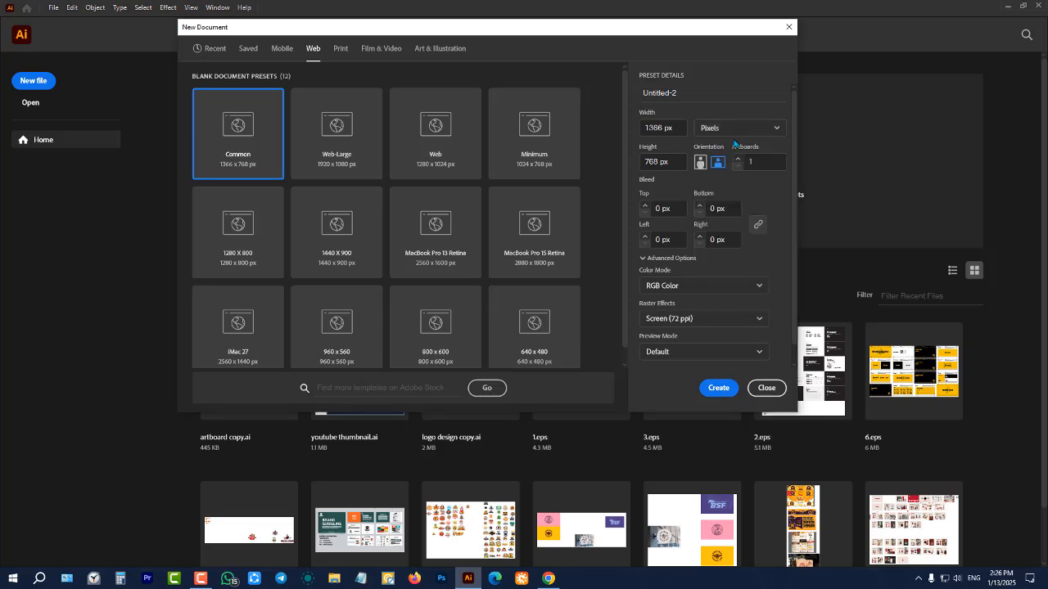
# Set the new document's width to 1000 px and its height to 800 px
pyautogui.moveTo(682, 128); pyautogui.dragTo(603, 129)
pyautogui.write('1000')
pyautogui.press('Tab')
pyautogui.write('1000')
pyautogui.moveTo(679, 161); pyautogui.dragTo(635, 167)
pyautogui.write('800')
# Set the raster effects to High (300 ppi) and create the 1000 by 800 px document
pyautogui.scroll(-1, 746, 278)
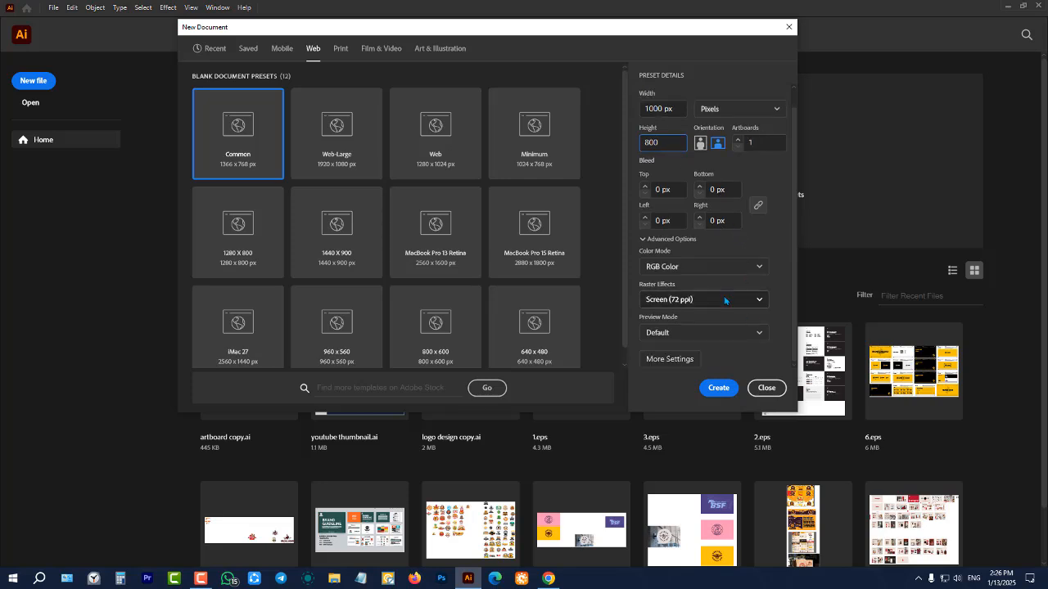
pyautogui.click(725, 300)
pyautogui.click(695, 323)
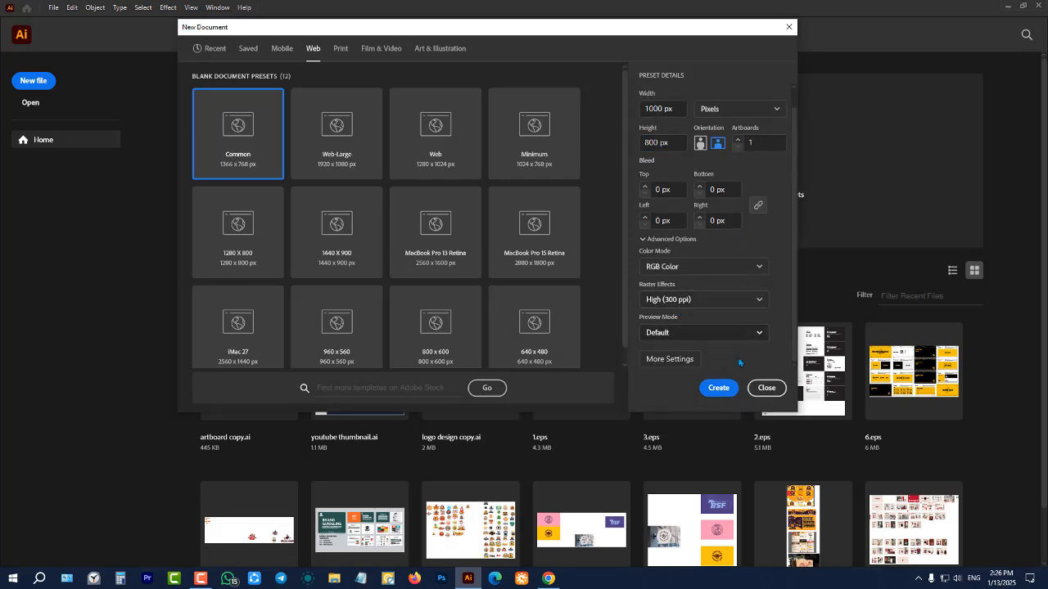
pyautogui.click(720, 389)
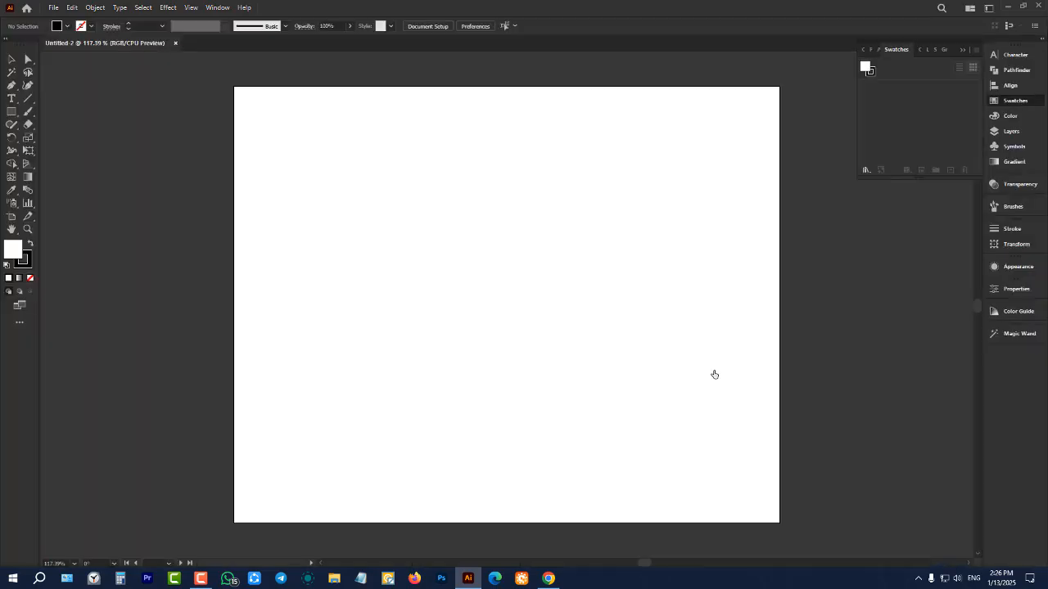
# Collapse the expanded Swatches panel to free the space around the artboard
pyautogui.scroll(-2, 488, 295)
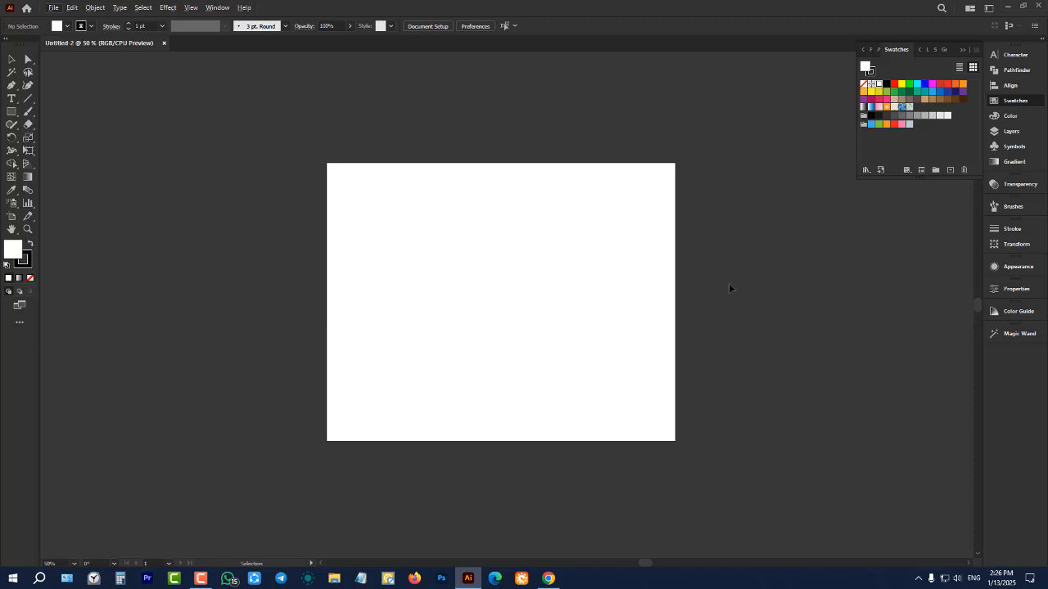
pyautogui.click(962, 50)
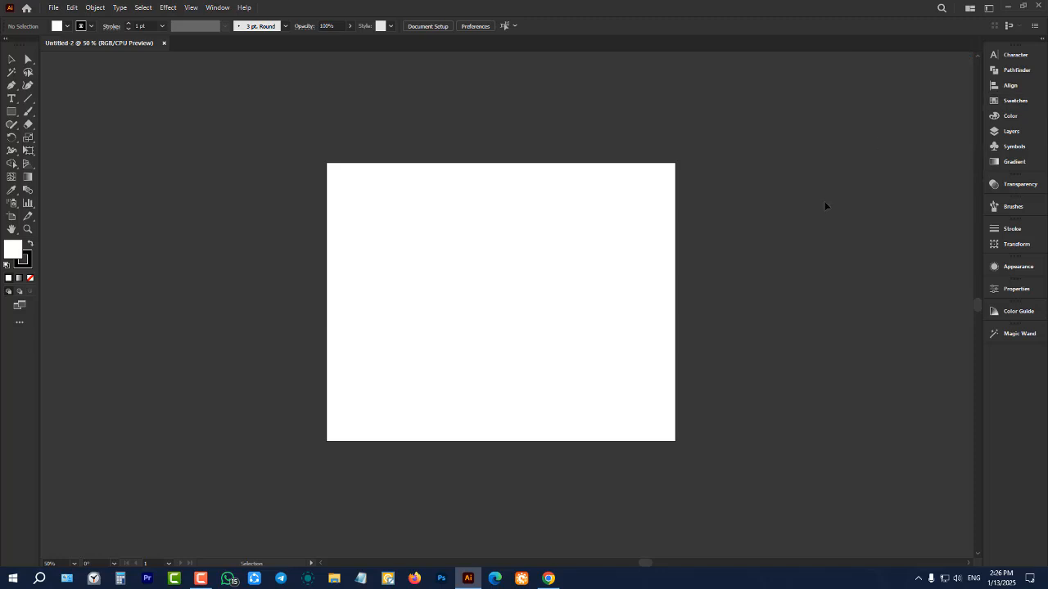
# Examine the artboard at different zoom levels and look through the main menus from File to Window
pyautogui.scroll(-1, 688, 247)
pyautogui.scroll(1, 561, 260)
pyautogui.scroll(-4, 300, 263)
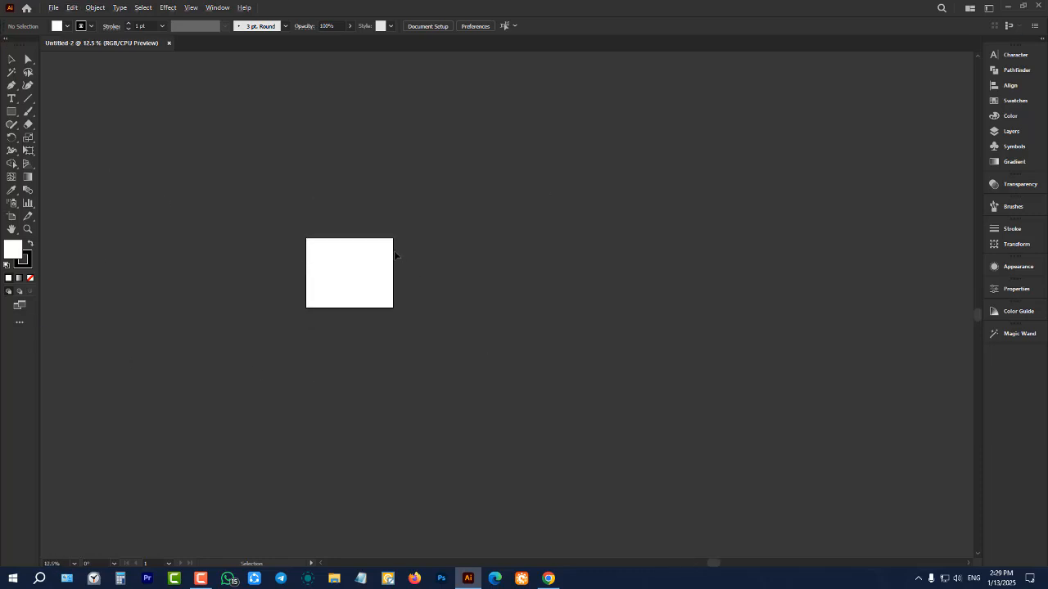
pyautogui.scroll(3, 298, 272)
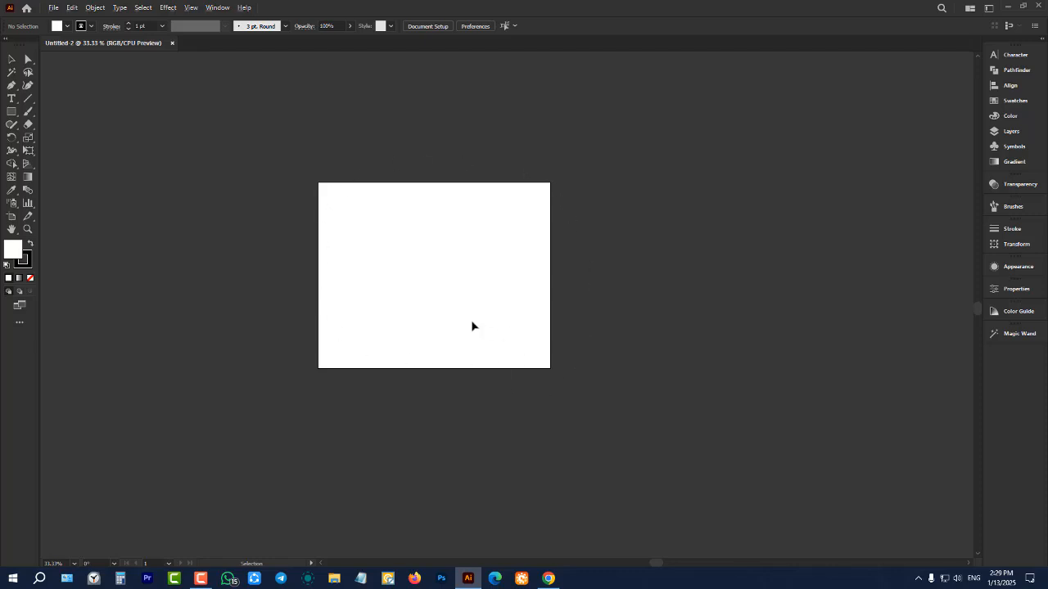
pyautogui.scroll(-2, 470, 325)
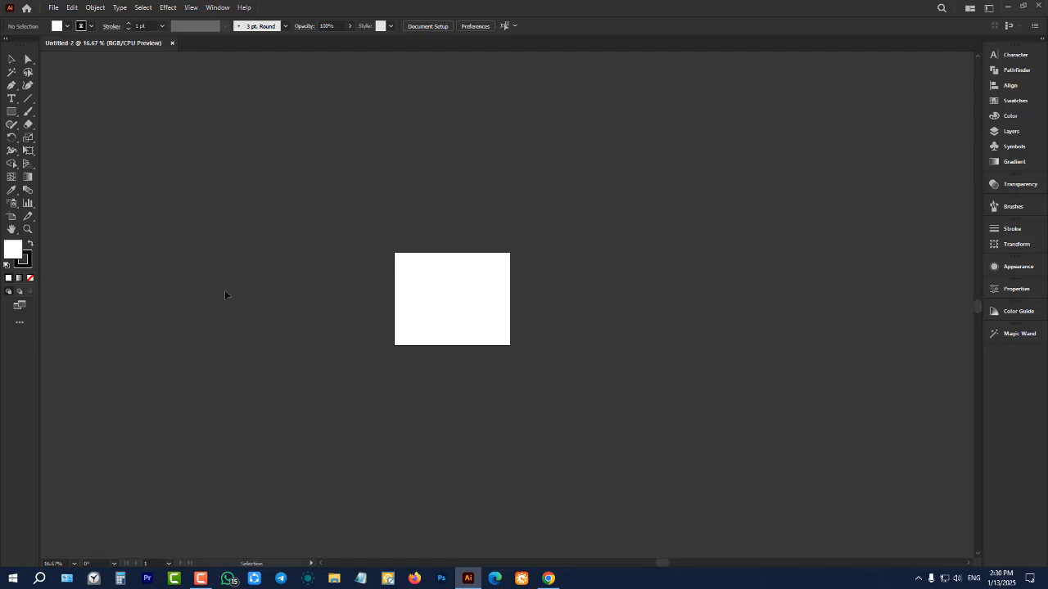
pyautogui.scroll(3, 469, 227)
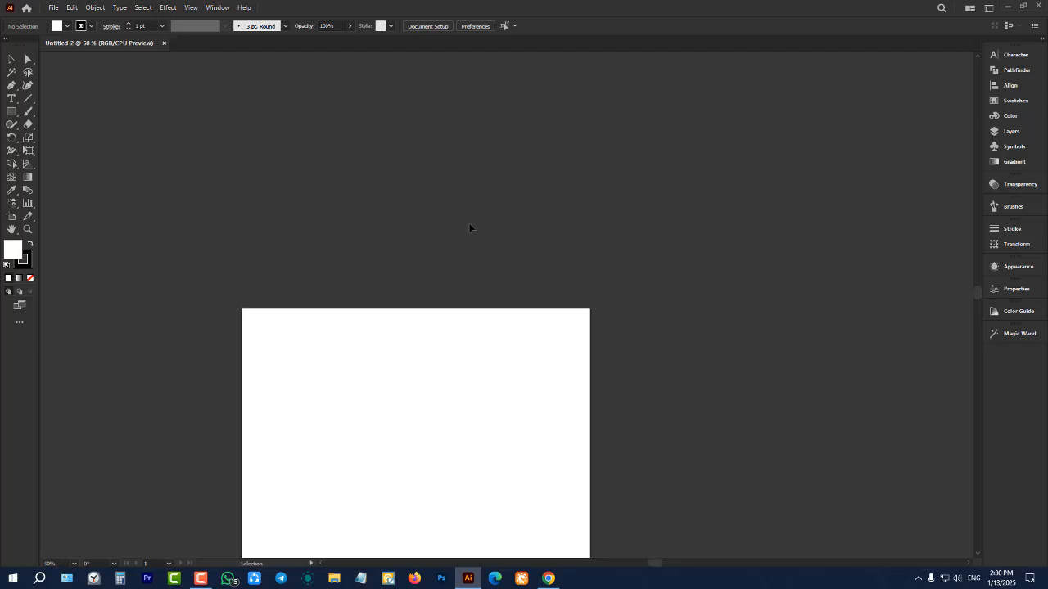
pyautogui.click(54, 10)
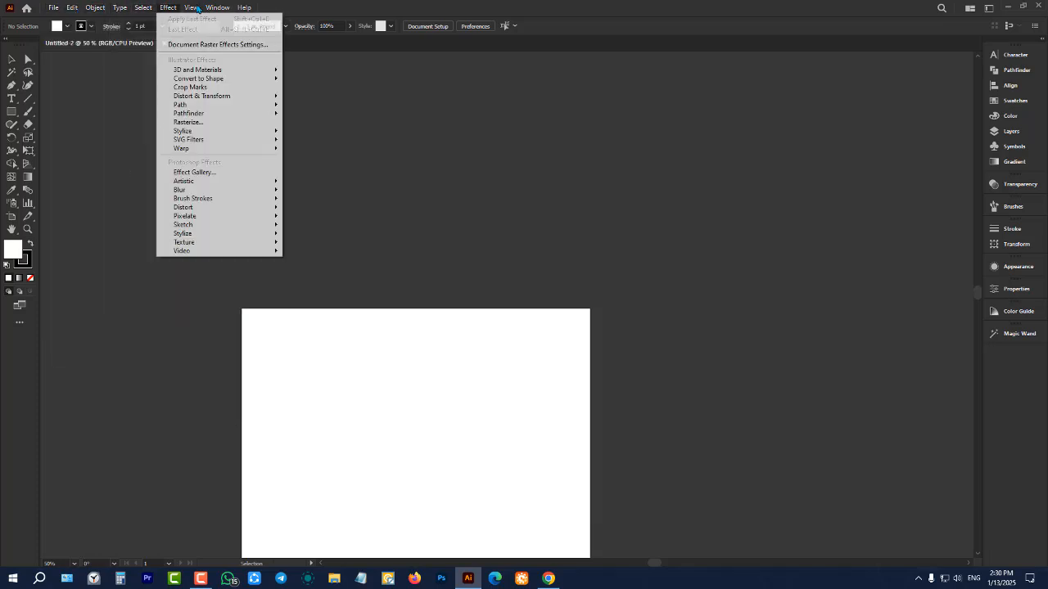
pyautogui.moveTo(216, 9)
pyautogui.click(139, 100)
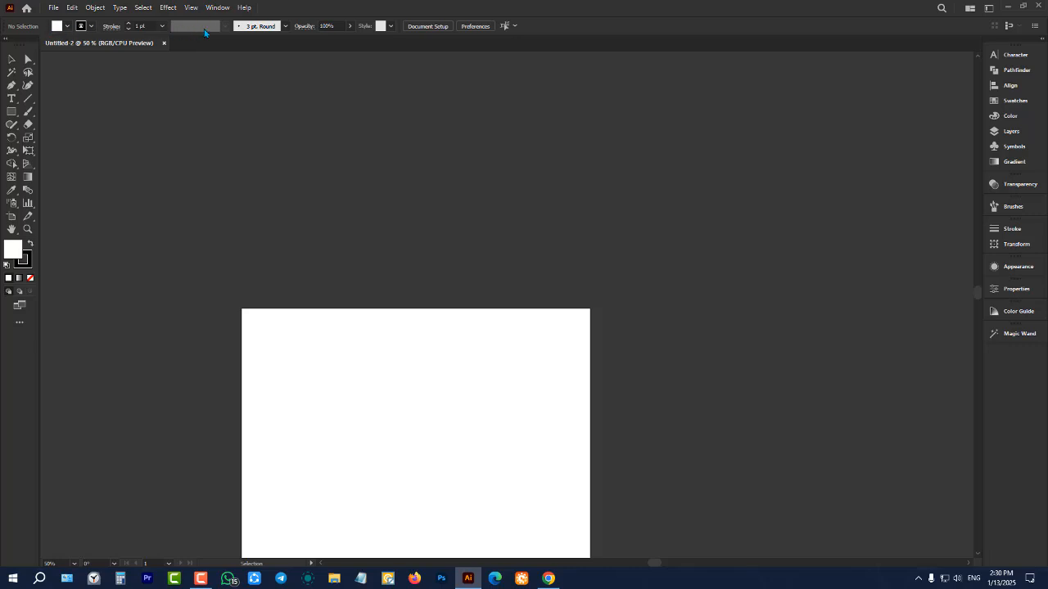
# Hide the Control bar above the document
pyautogui.scroll(-2, 215, 74)
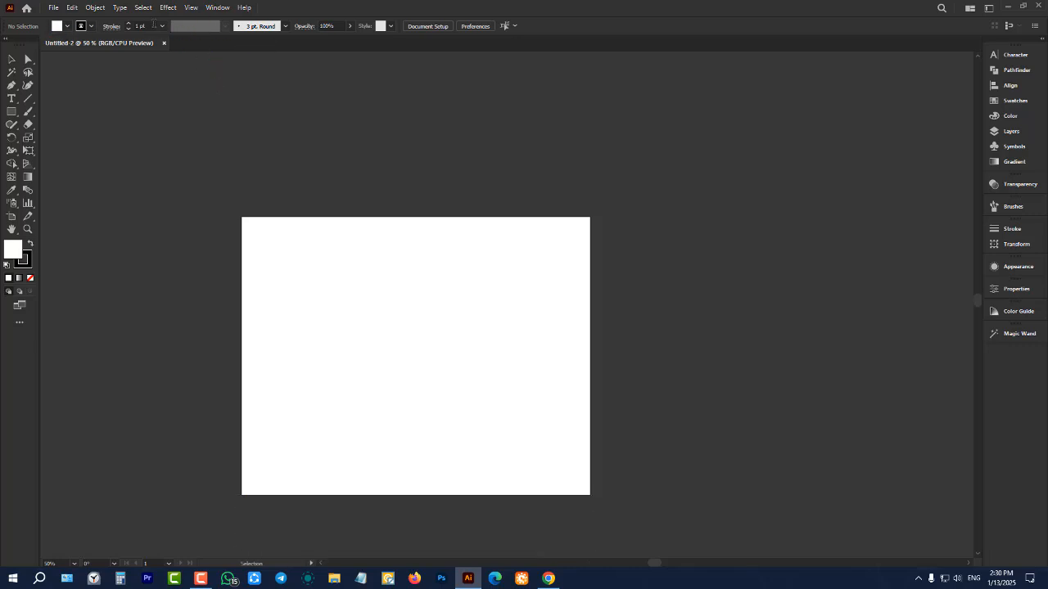
pyautogui.click(220, 9)
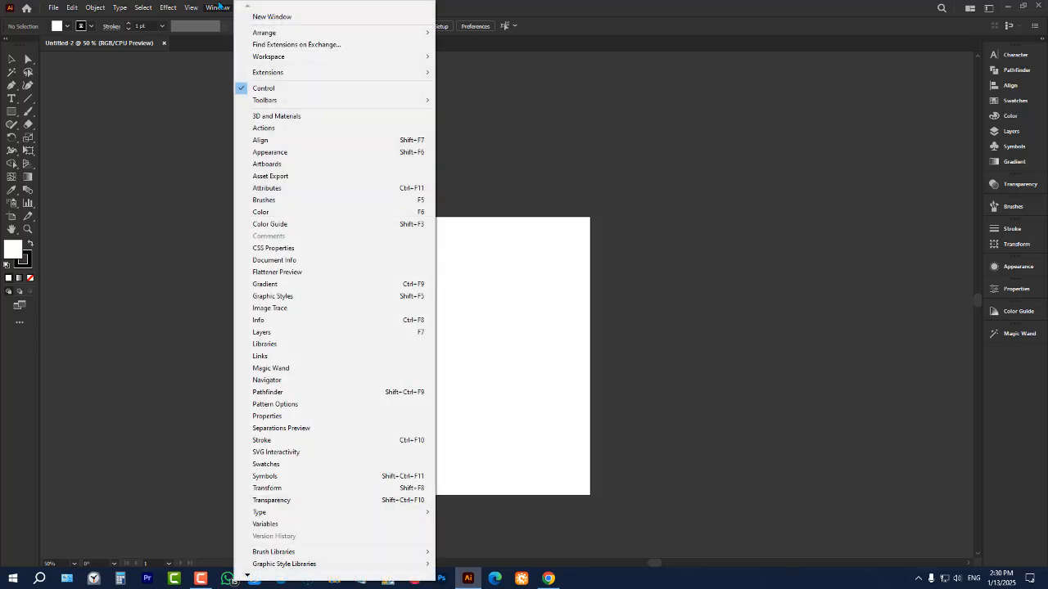
pyautogui.click(262, 88)
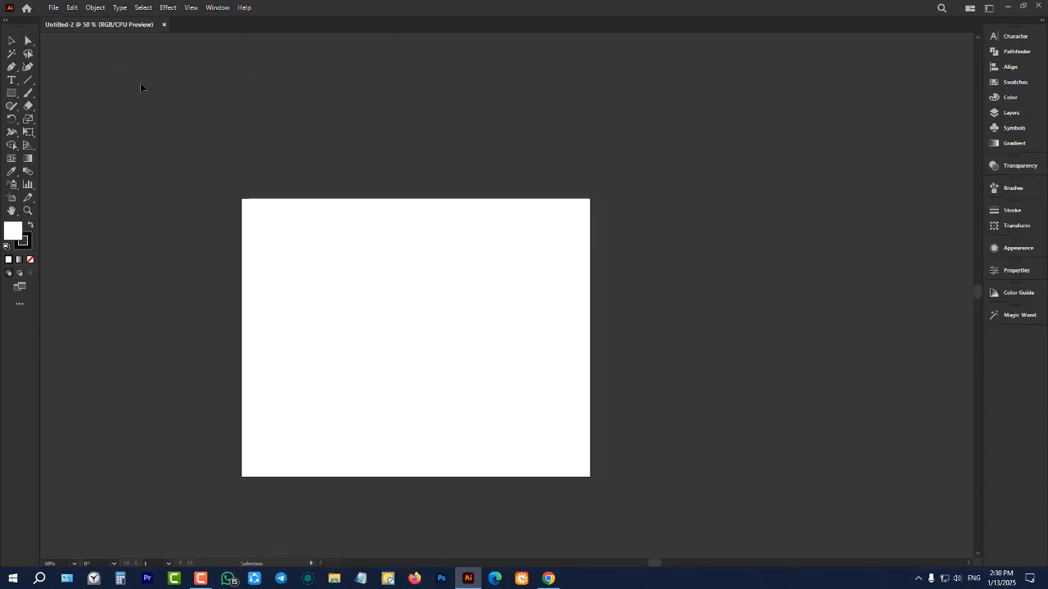
# Show the Control bar above the document again
pyautogui.click(220, 9)
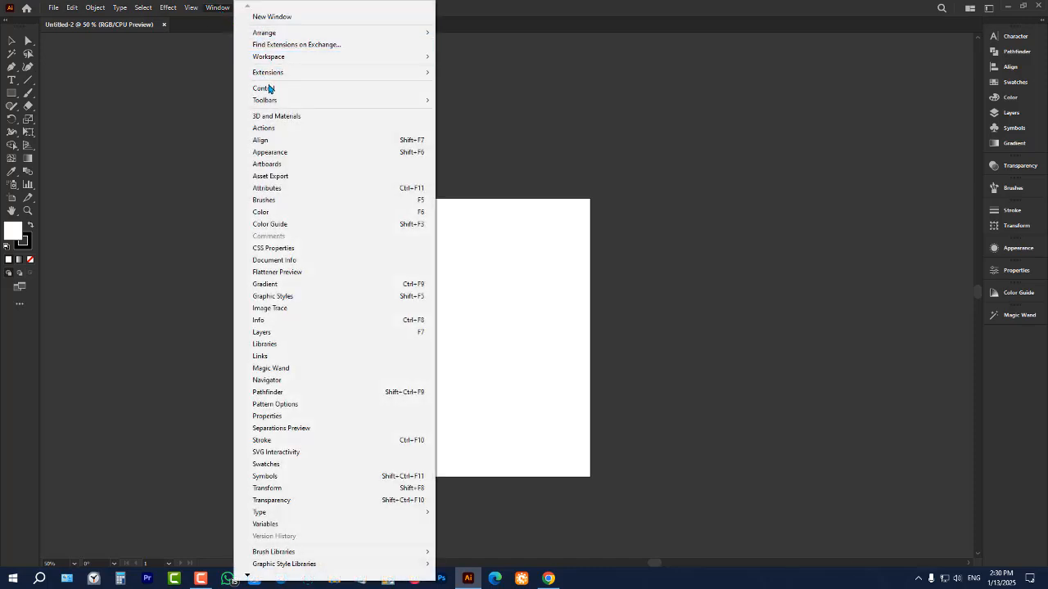
pyautogui.click(273, 90)
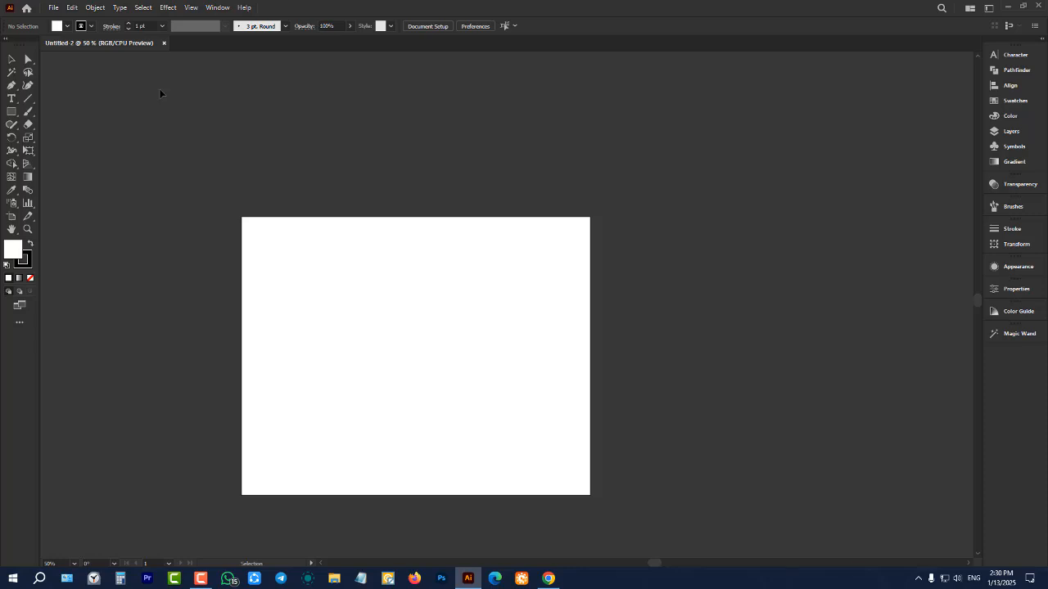
# Create another new document from the recent custom 1000 x 1000 px preset
pyautogui.click(54, 9)
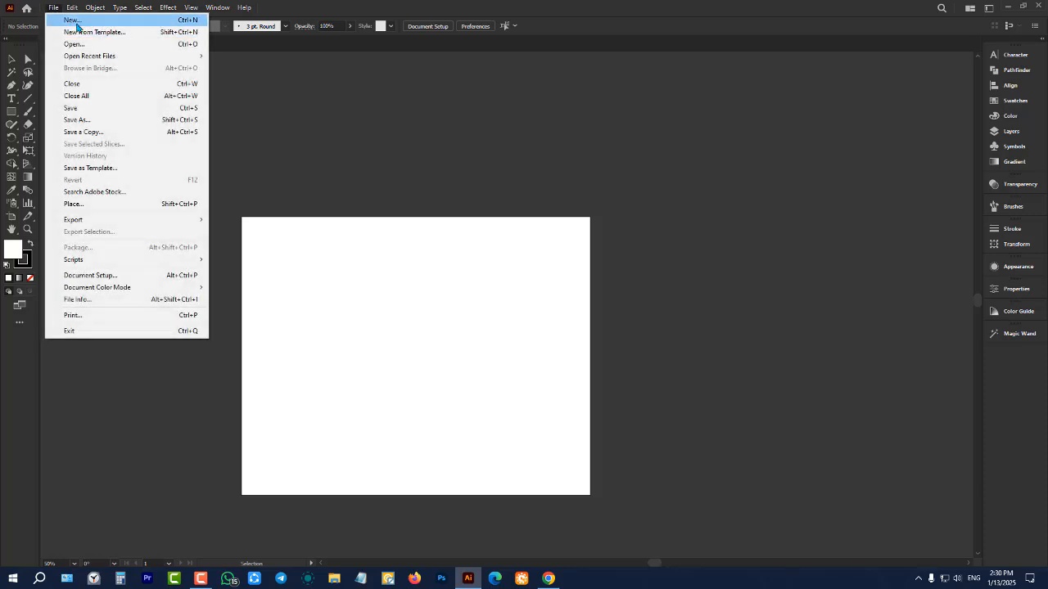
pyautogui.click(77, 21)
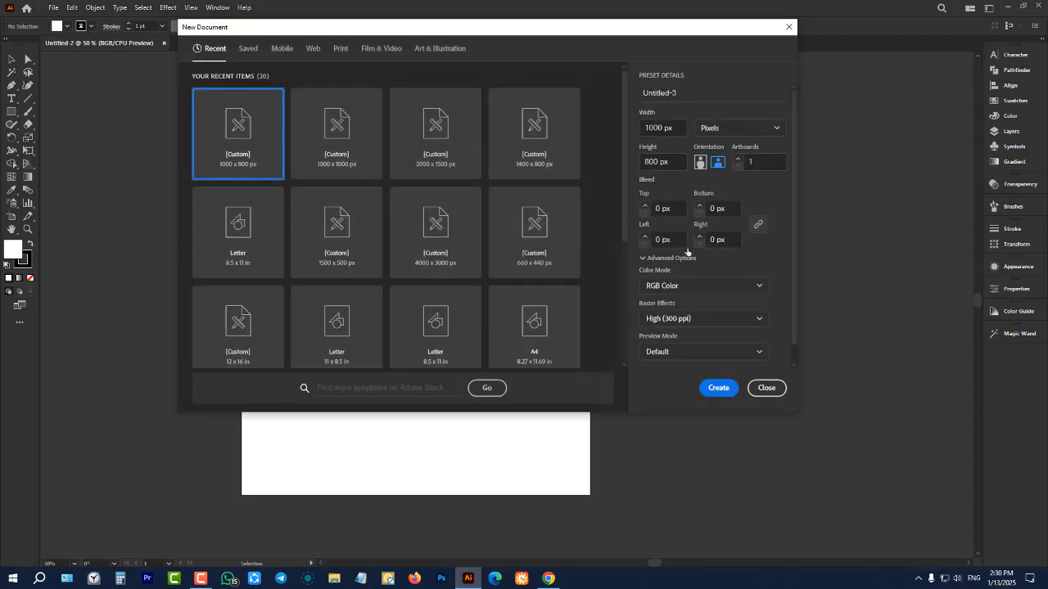
pyautogui.click(361, 147)
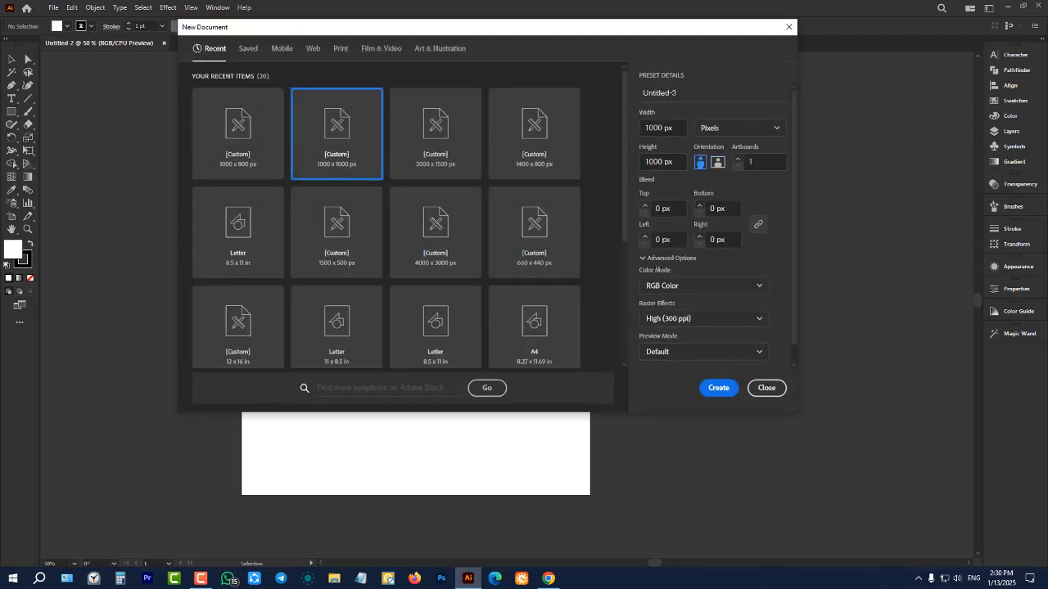
pyautogui.click(716, 390)
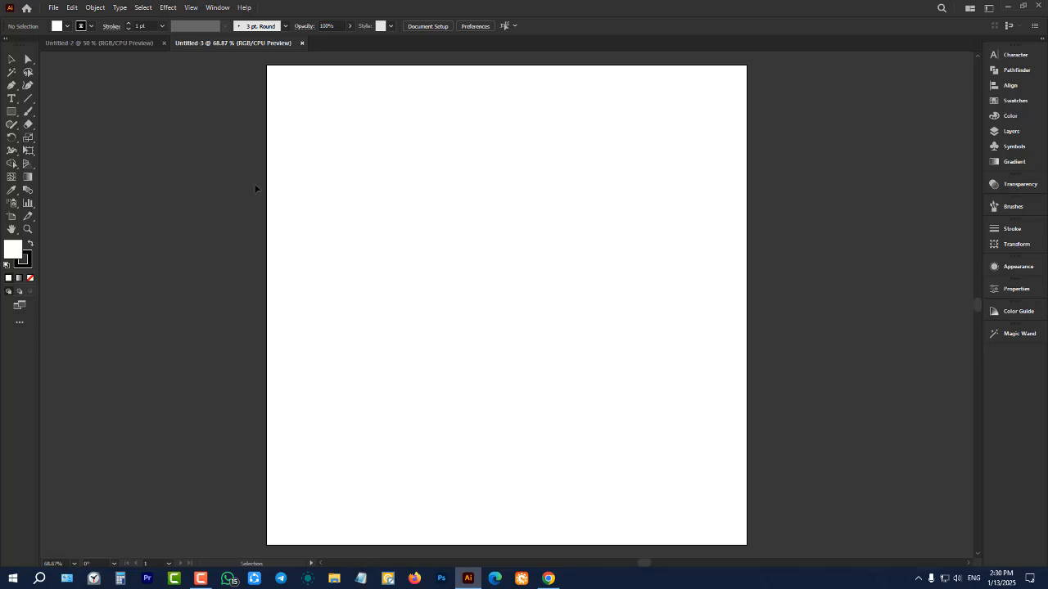
pyautogui.keyDown('alt'); pyautogui.scroll(-2, 280, 152); pyautogui.keyUp('alt')
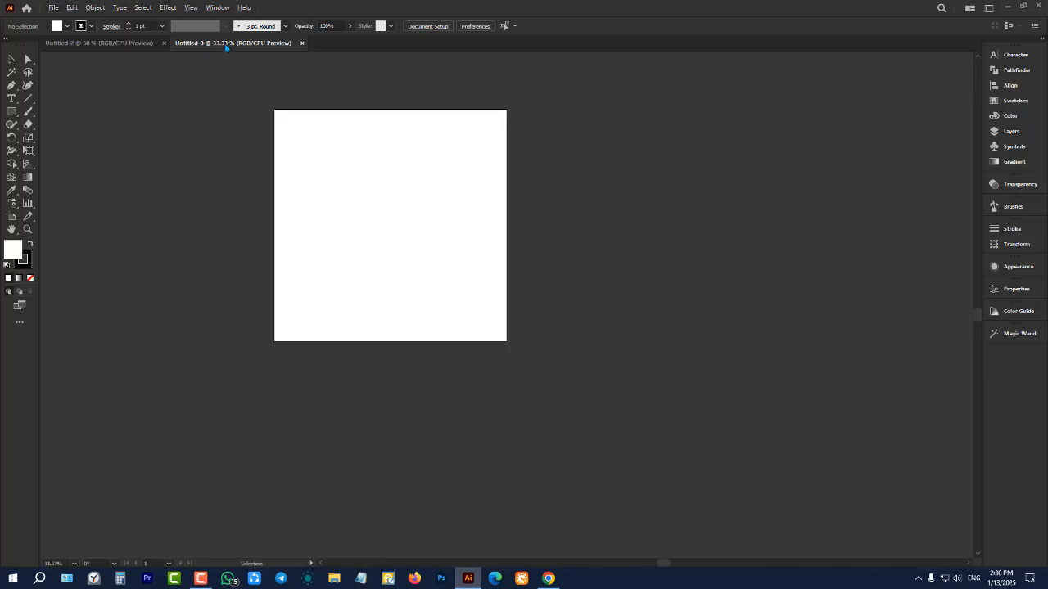
# Switch back and forth between the Untitled-2 and Untitled-3 documents to compare their artboards, ending on Untitled-3
pyautogui.click(101, 44)
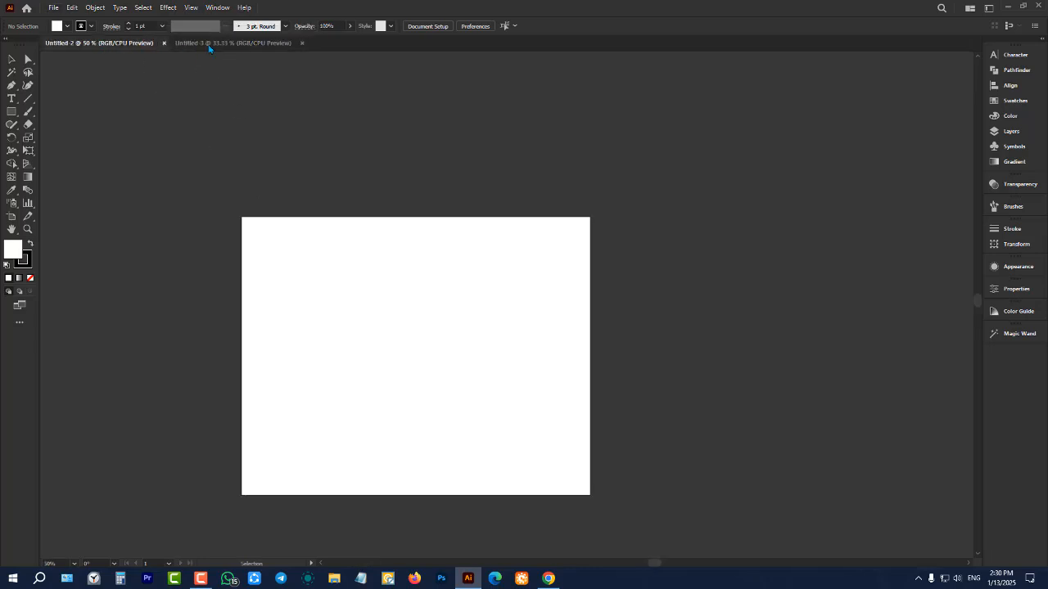
pyautogui.click(235, 45)
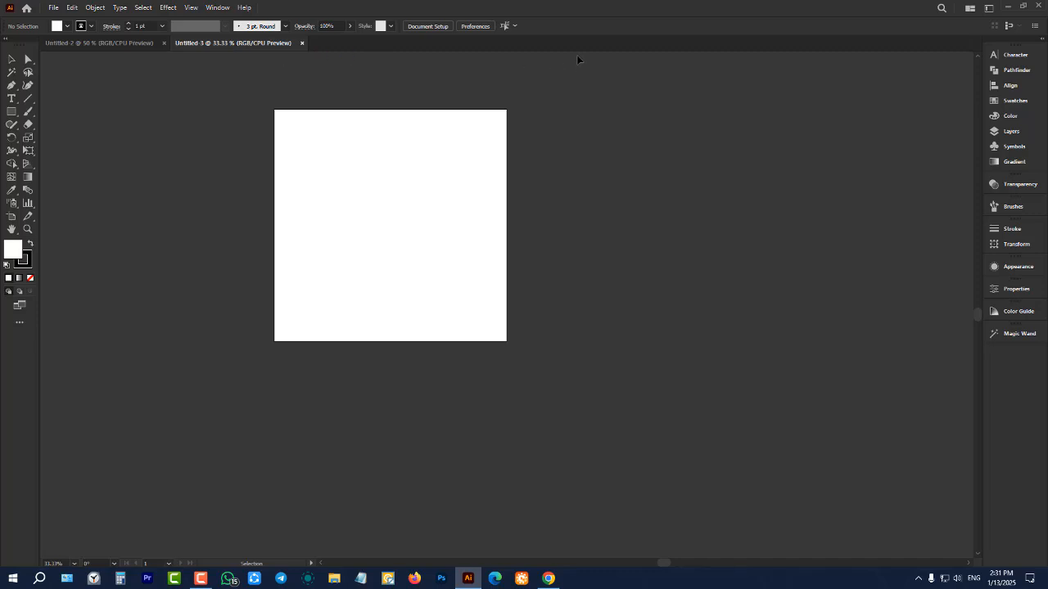
pyautogui.click(152, 45)
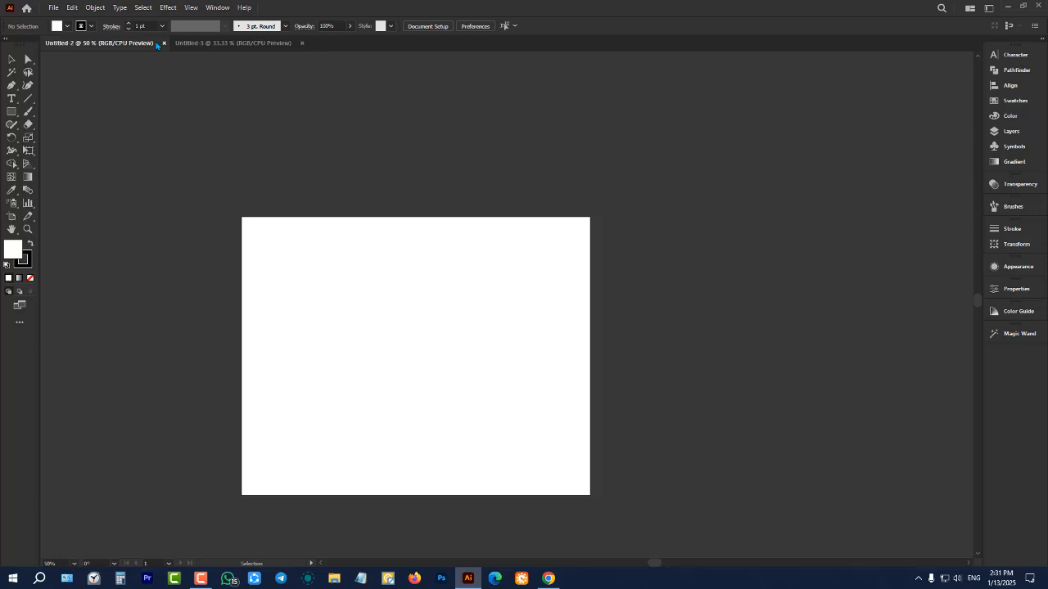
pyautogui.click(211, 44)
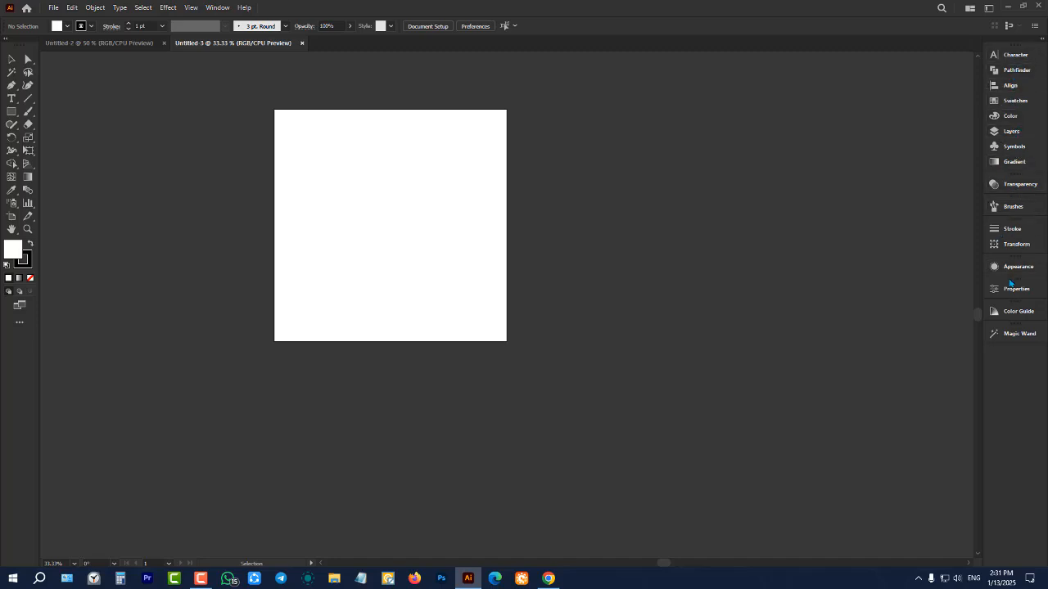
# Examine the square artboard of Untitled-3 at several magnifications, finishing at 50%
pyautogui.scroll(1, 574, 169)
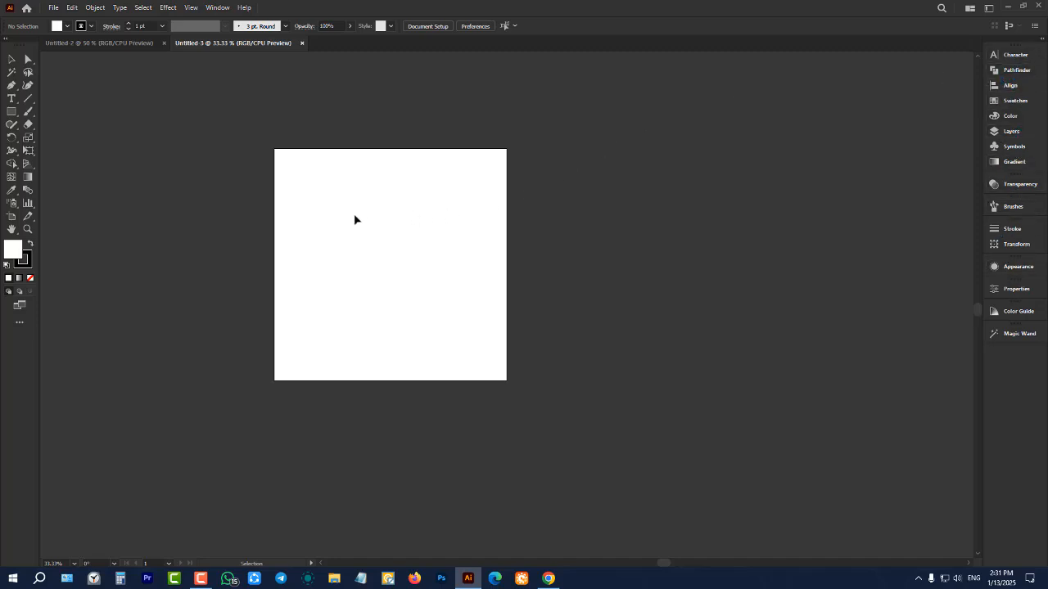
pyautogui.scroll(1, 342, 216)
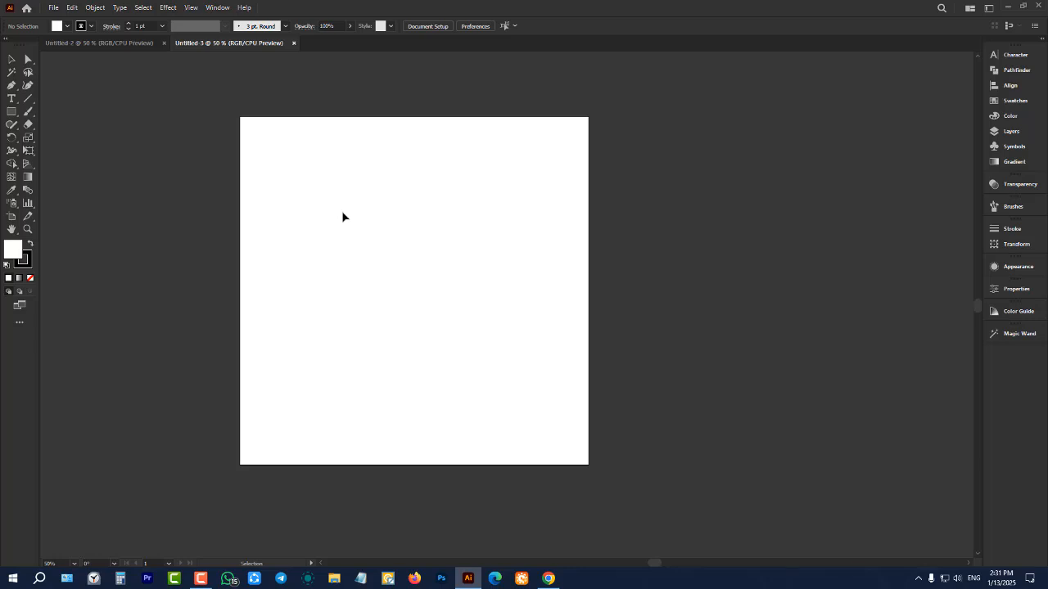
pyautogui.scroll(1, 343, 216)
pyautogui.scroll(-1, 379, 219)
pyautogui.scroll(-3, 411, 240)
pyautogui.scroll(2, 421, 250)
pyautogui.scroll(1, 421, 252)
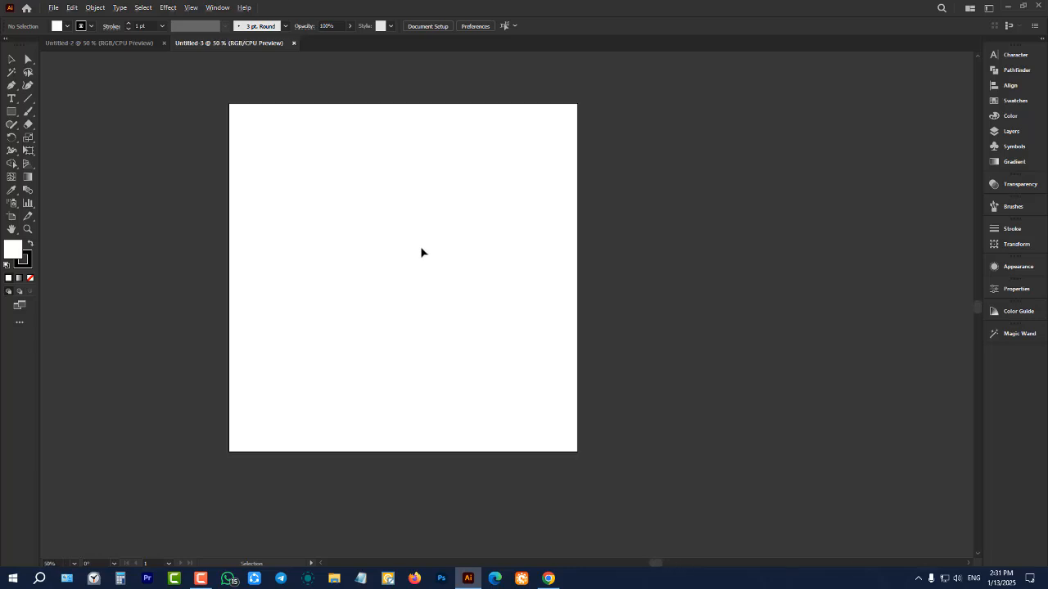
pyautogui.scroll(-4, 421, 252)
pyautogui.scroll(5, 421, 252)
pyautogui.scroll(-2, 421, 252)
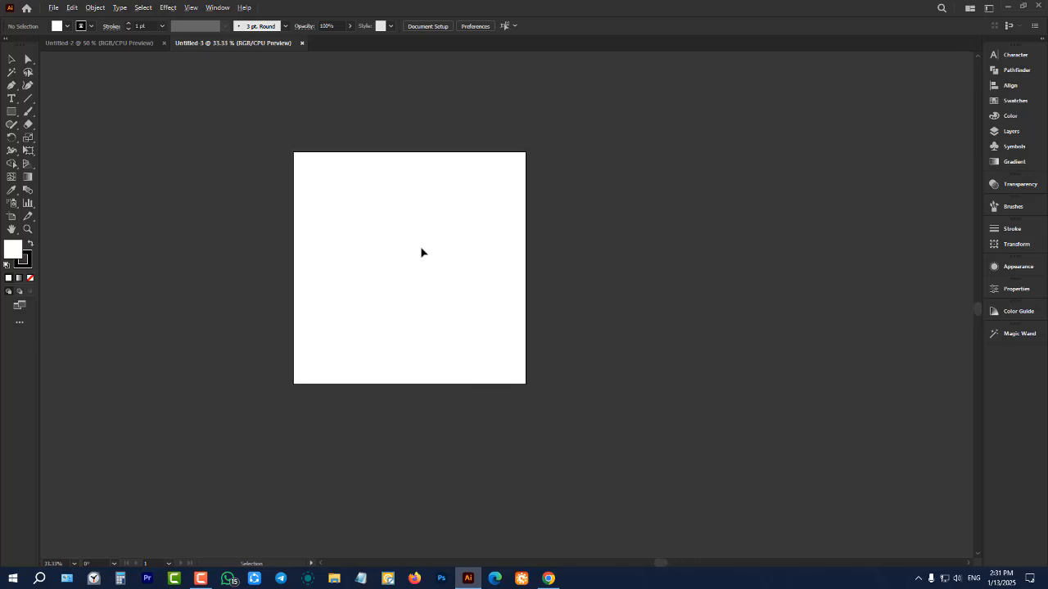
pyautogui.scroll(1, 421, 252)
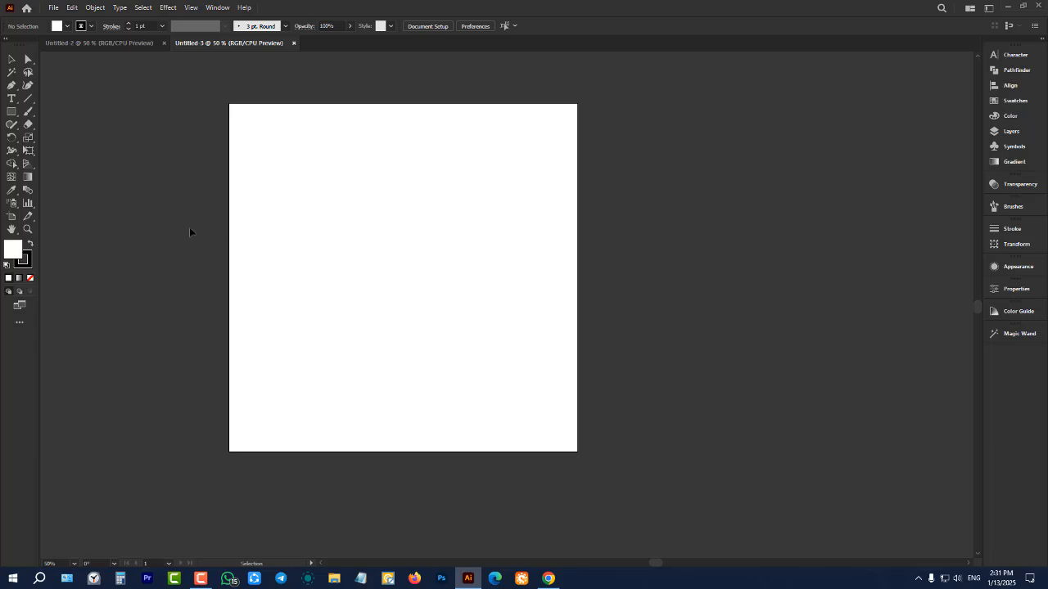
# Magnify the artboard repeatedly with the Zoom tool to at least 600%
pyautogui.click(27, 231)
pyautogui.click(364, 243)
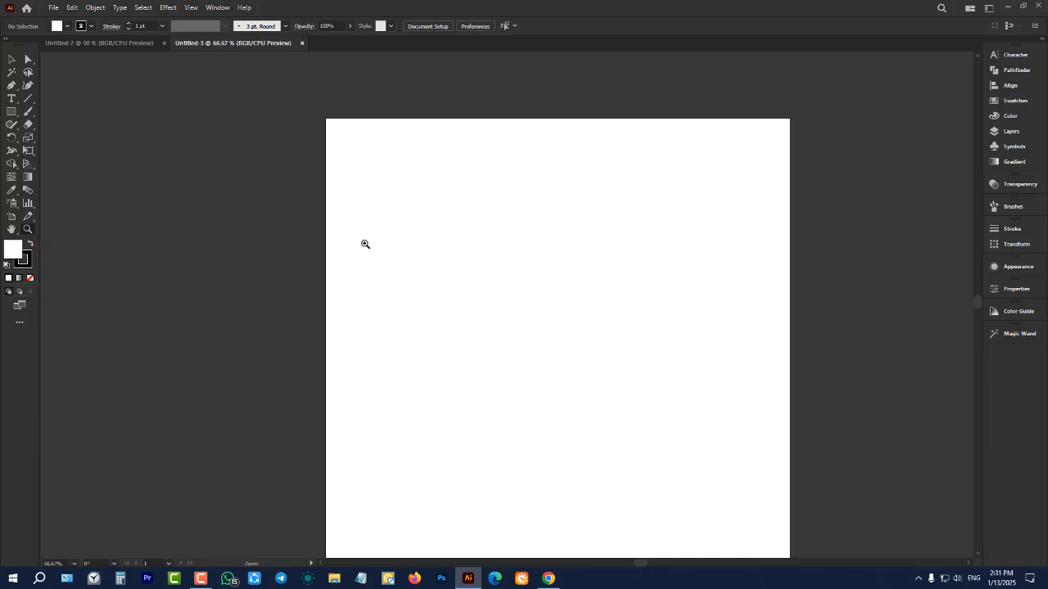
pyautogui.click(364, 244)
pyautogui.click(364, 243)
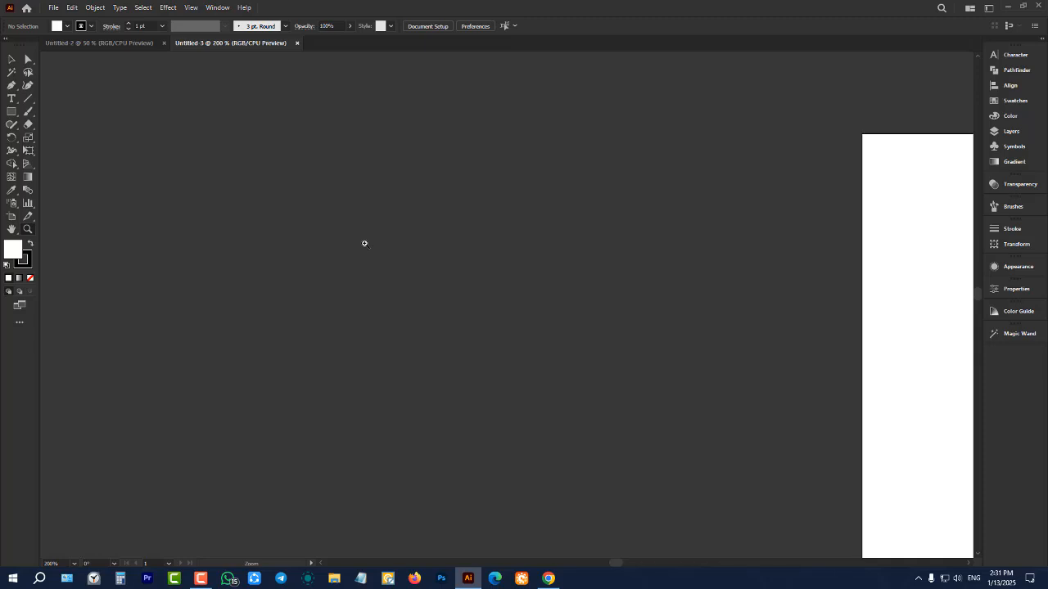
pyautogui.click(418, 306)
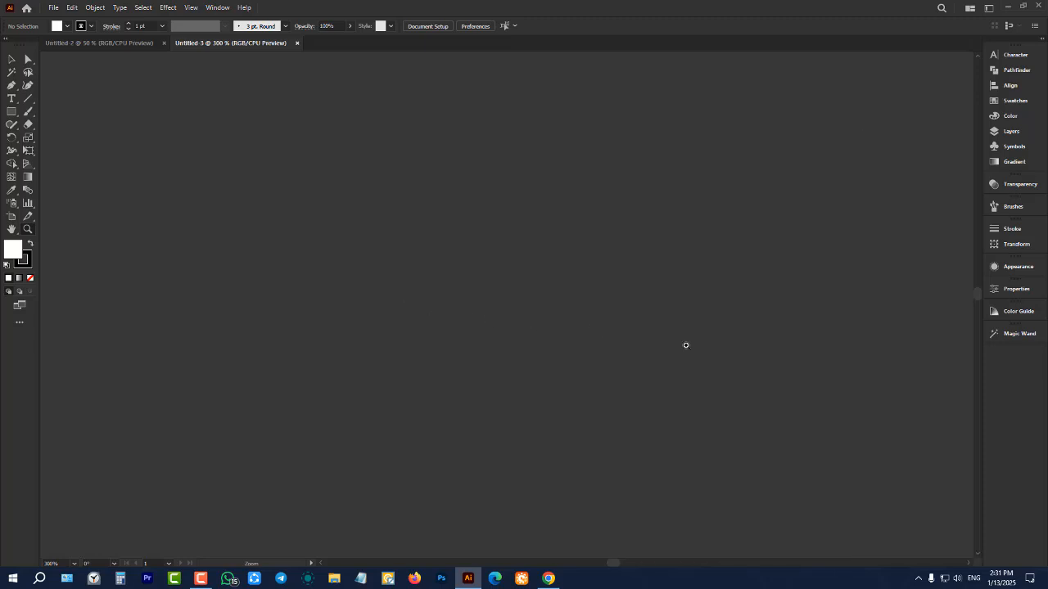
pyautogui.click(868, 359)
pyautogui.click(888, 358)
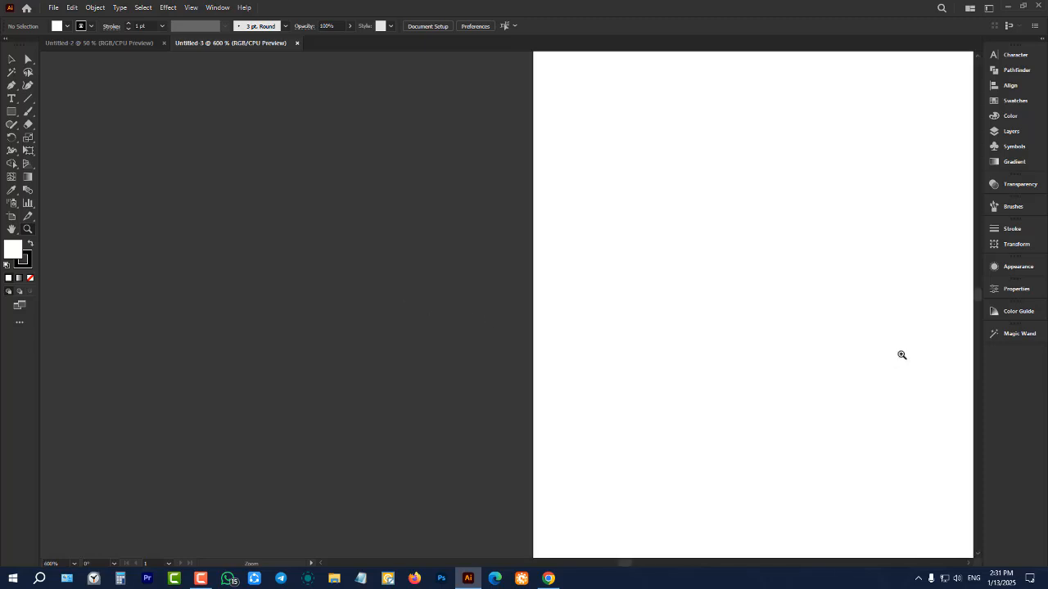
pyautogui.click(901, 355)
# Zoom back out to 50% so the whole artboard is in view
pyautogui.scroll(-4, 427, 321)
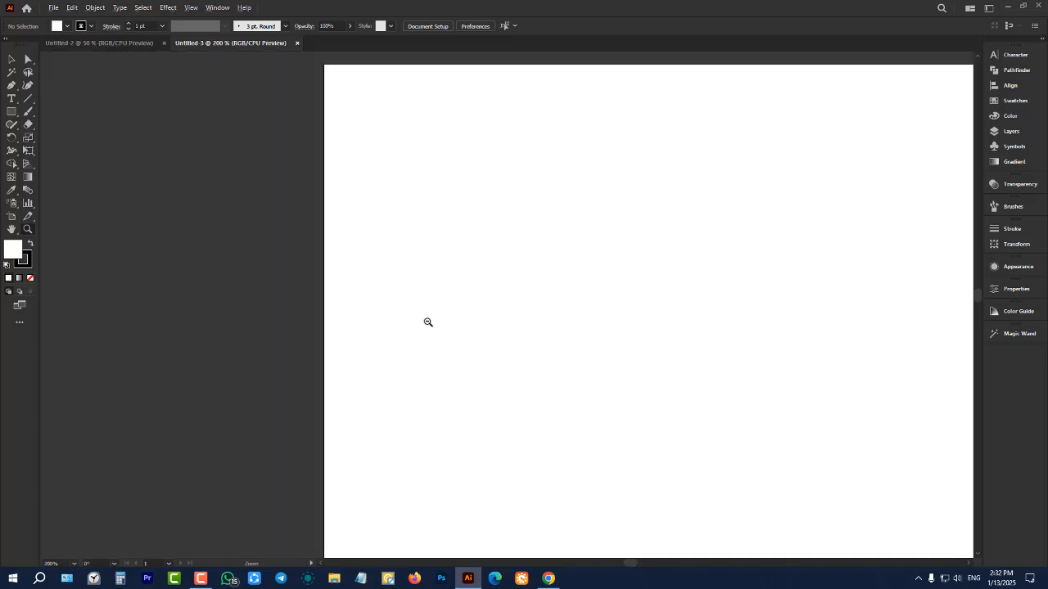
pyautogui.scroll(-3, 334, 312)
pyautogui.scroll(-2, 335, 311)
pyautogui.scroll(-1, 372, 306)
pyautogui.click(440, 322)
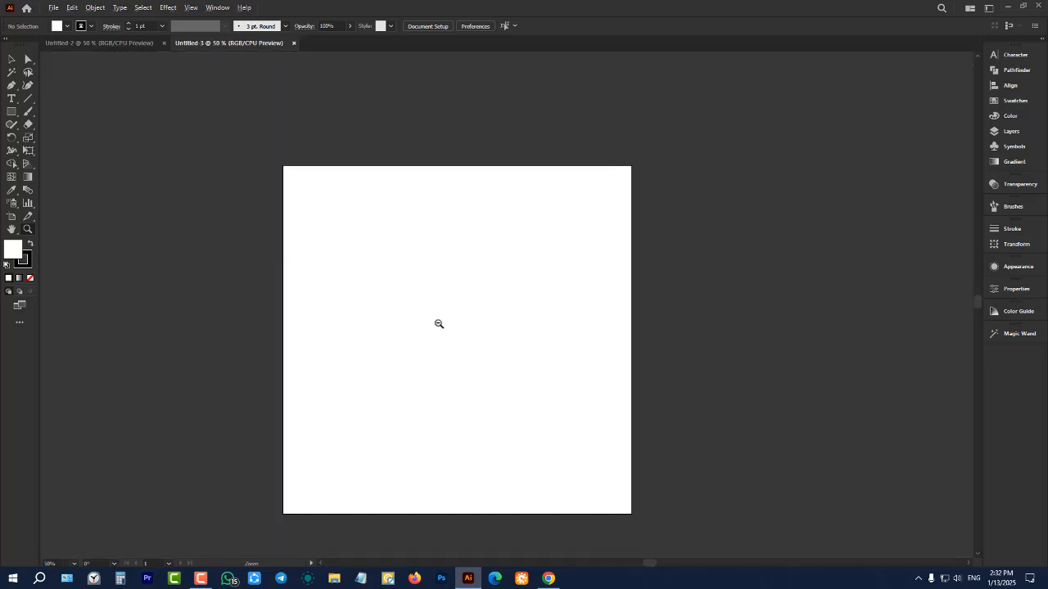
pyautogui.scroll(-1, 438, 322)
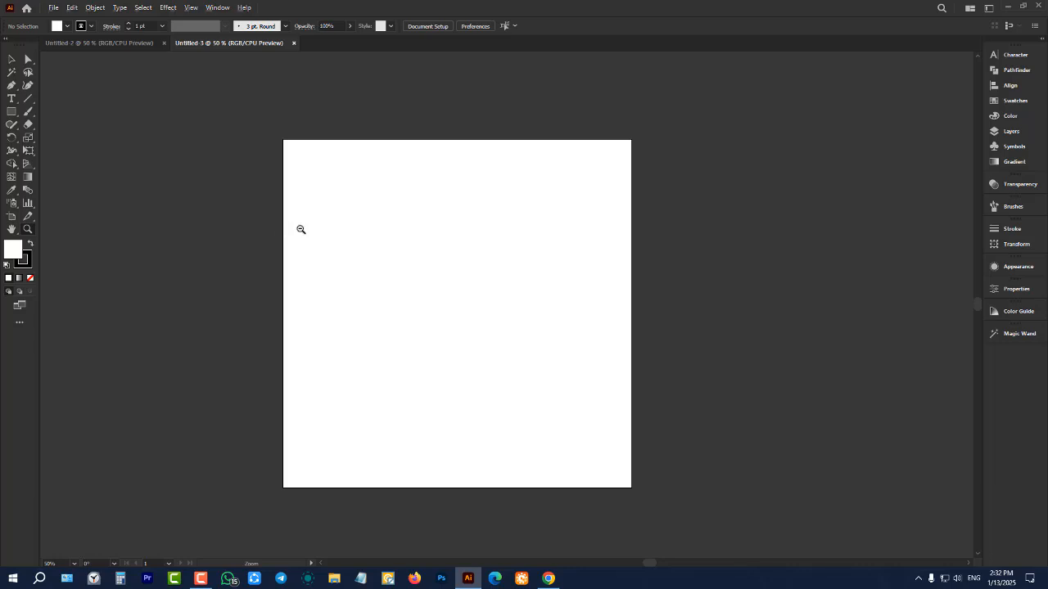
# View the whole artboard at reduced magnifications, between 12.5% and 33.33%
pyautogui.scroll(-4, 379, 242)
pyautogui.scroll(5, 380, 242)
pyautogui.scroll(-1, 380, 242)
pyautogui.scroll(-4, 379, 243)
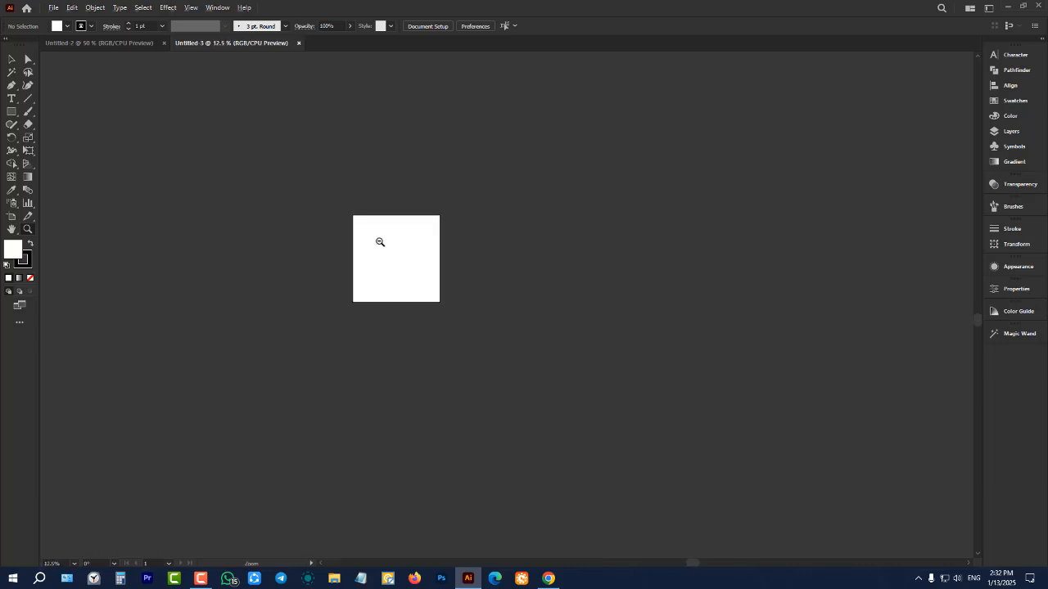
pyautogui.scroll(5, 379, 241)
pyautogui.scroll(-2, 379, 241)
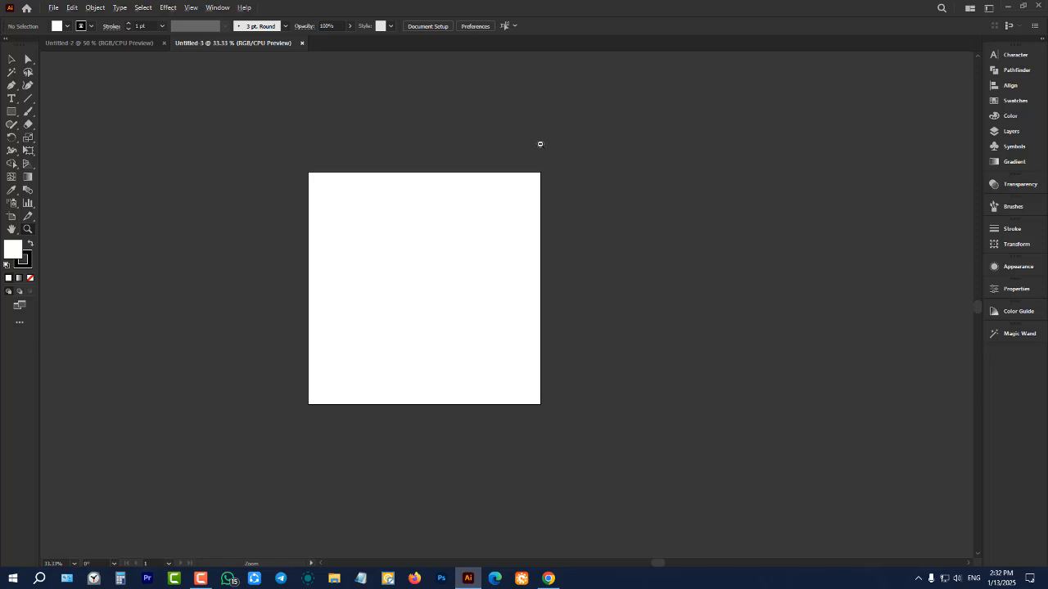
# Inspect the artboard's upper-right and lower-left corners up close, returning to the full artboard at 50%
pyautogui.moveTo(541, 168); pyautogui.dragTo(540, 189)
pyautogui.scroll(-4, 540, 190)
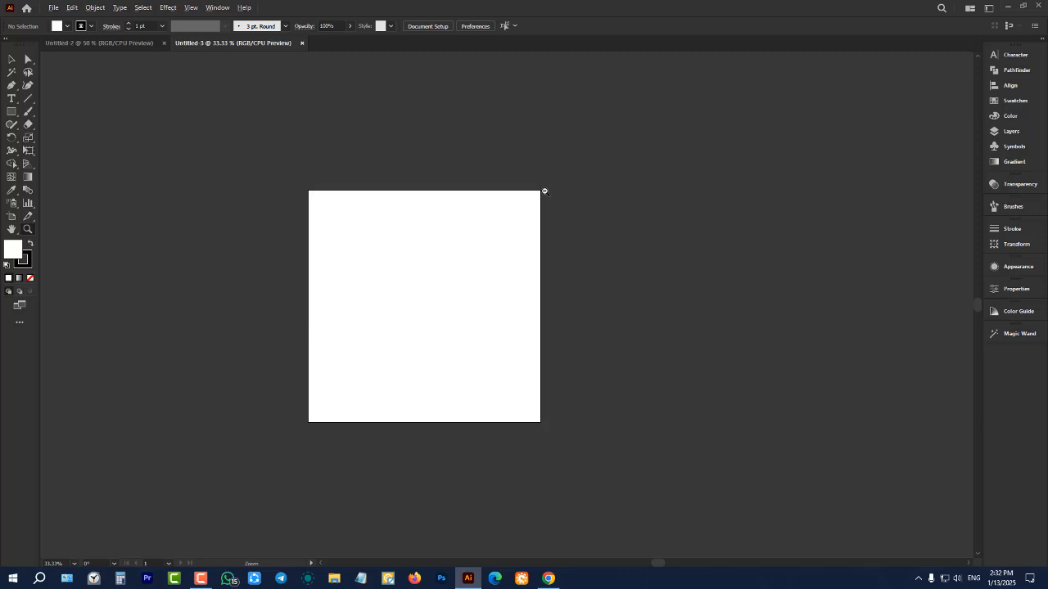
pyautogui.scroll(9, 543, 191)
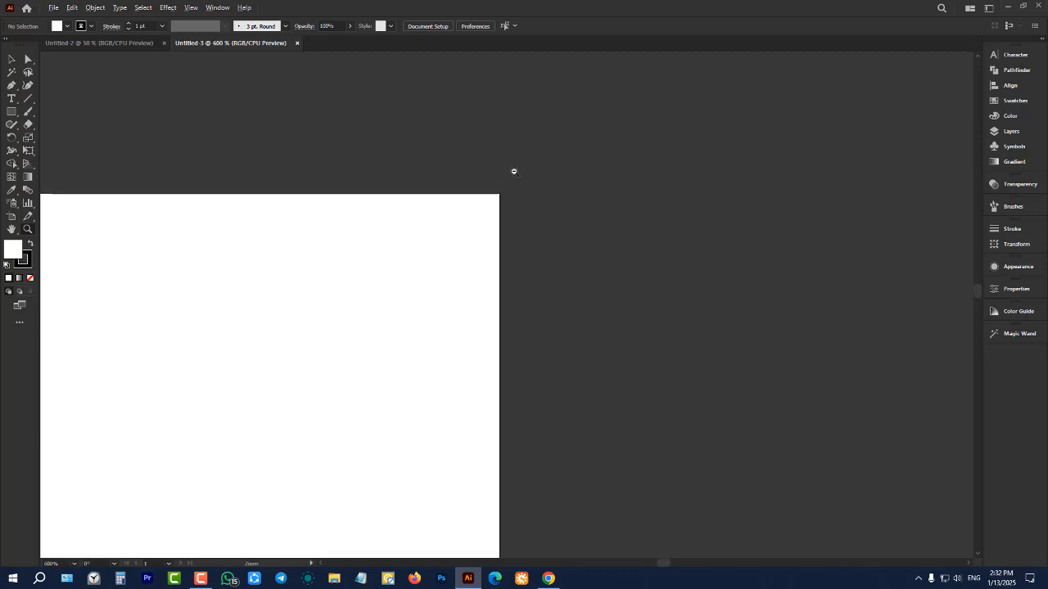
pyautogui.scroll(-9, 522, 175)
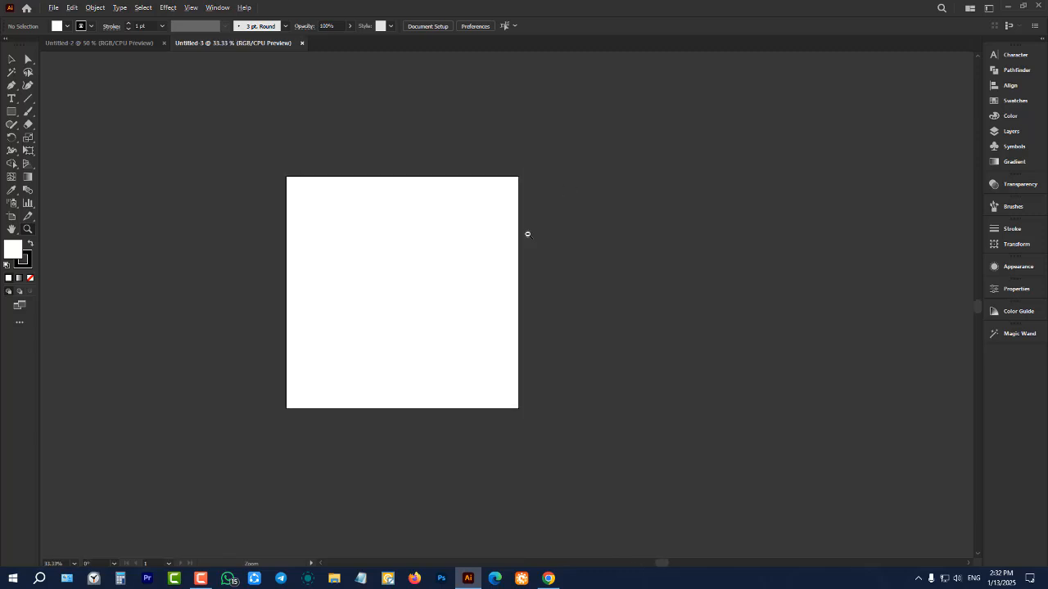
pyautogui.scroll(3, 285, 410)
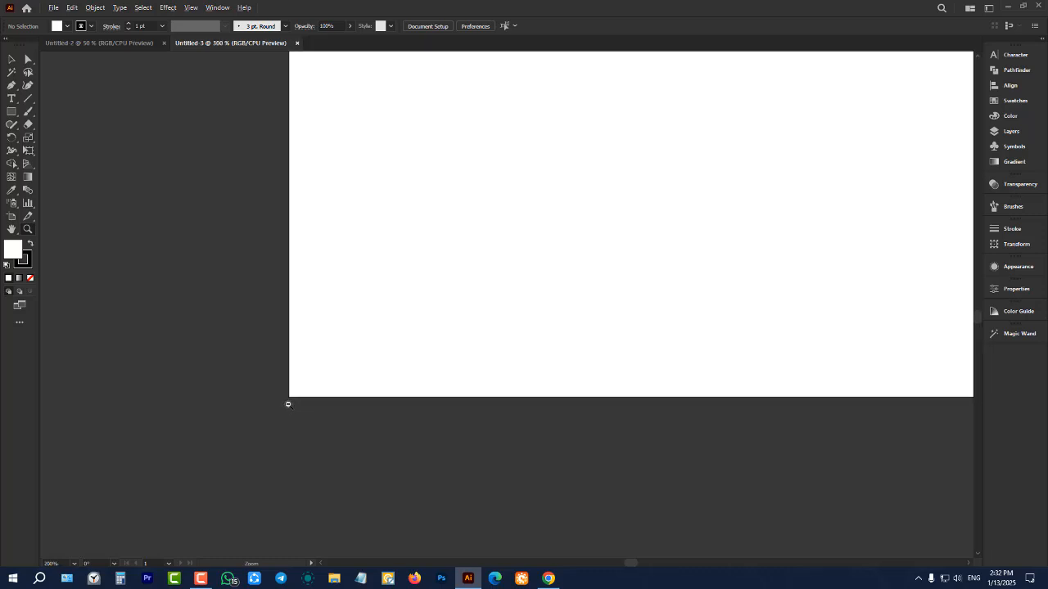
pyautogui.scroll(-1, 291, 401)
pyautogui.scroll(-3, 294, 398)
pyautogui.scroll(2, 319, 335)
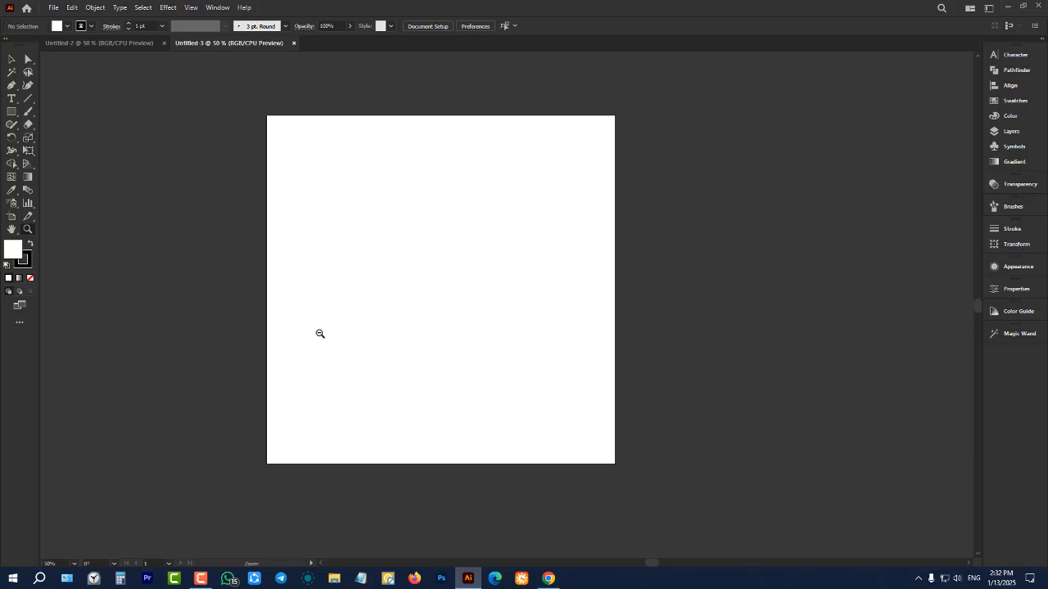
# Pan the artboard around the canvas with the Hand tool
pyautogui.click(12, 229)
pyautogui.moveTo(404, 271); pyautogui.dragTo(519, 255)
pyautogui.moveTo(754, 253); pyautogui.dragTo(843, 236)
pyautogui.moveTo(697, 237); pyautogui.dragTo(527, 254)
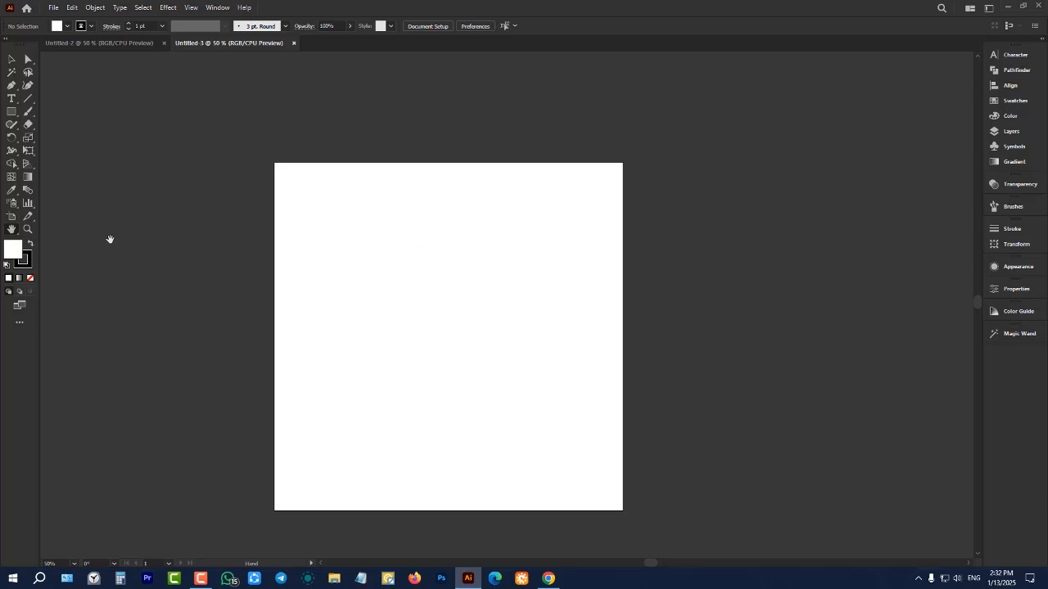
# Activate the Selection tool and pan the artboard with the temporary Hand tool, finishing at 33.33% zoom
pyautogui.click(12, 59)
pyautogui.press('space')
pyautogui.moveTo(371, 233); pyautogui.dragTo(595, 221)
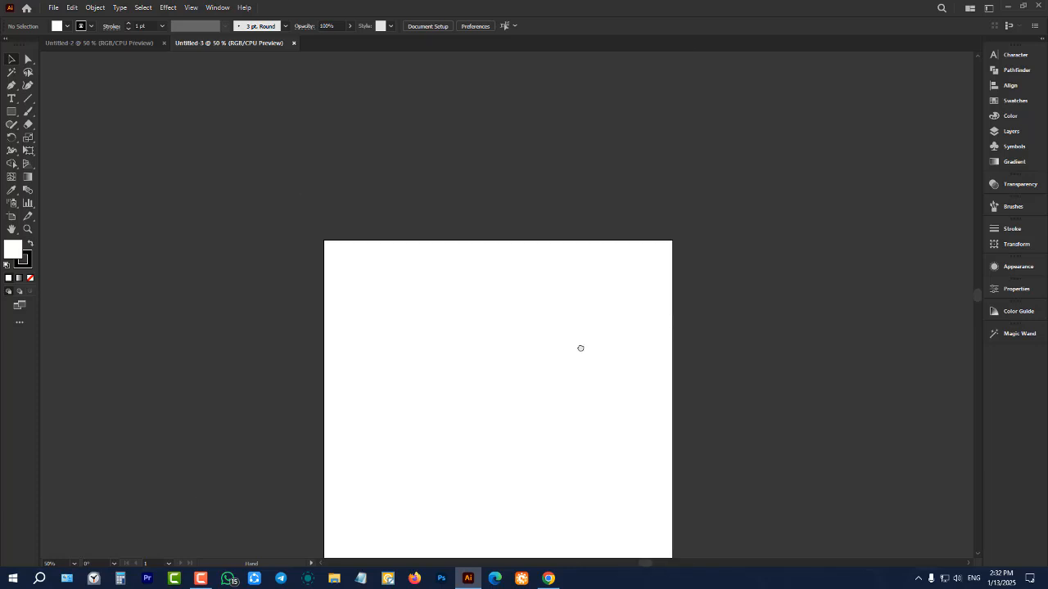
pyautogui.scroll(-2, 410, 239)
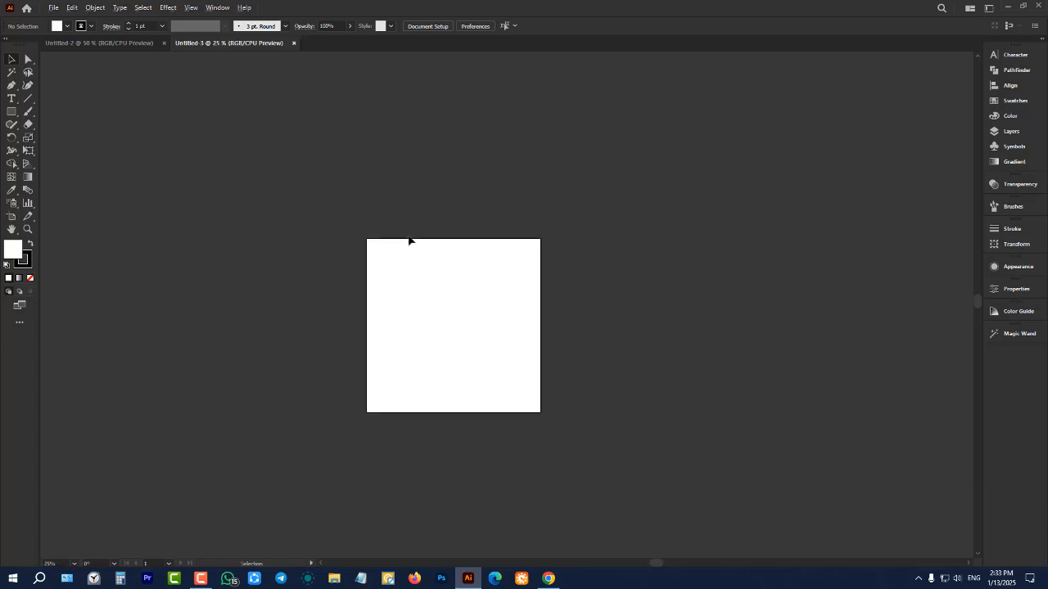
pyautogui.scroll(-1, 440, 253)
pyautogui.scroll(1, 461, 233)
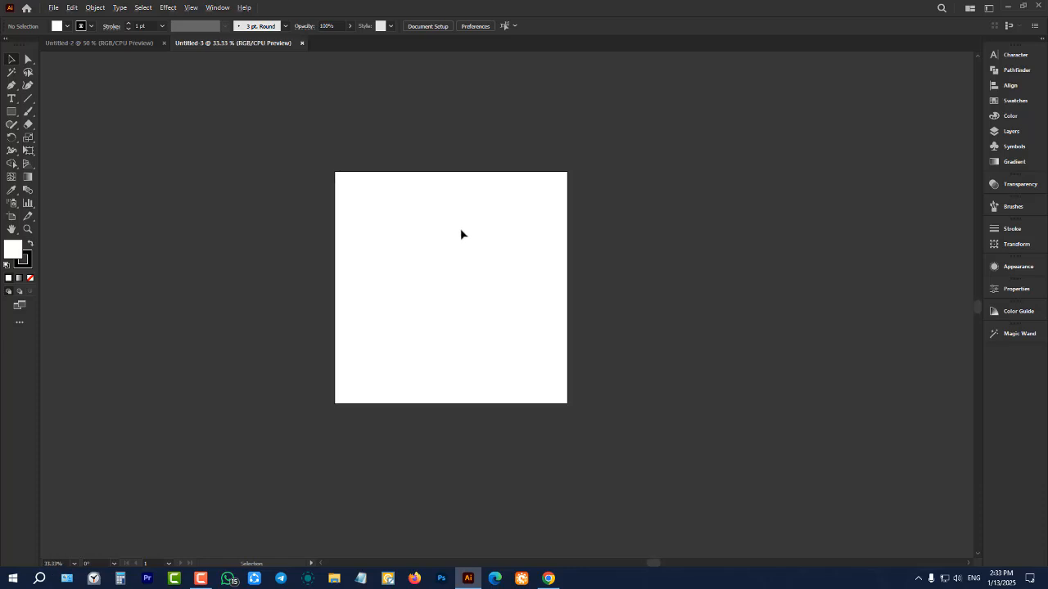
# View the square artboard at several magnifications, zooming in and out around 50%
pyautogui.scroll(-2, 461, 231)
pyautogui.scroll(2, 473, 229)
pyautogui.scroll(1, 479, 228)
pyautogui.scroll(-1, 480, 227)
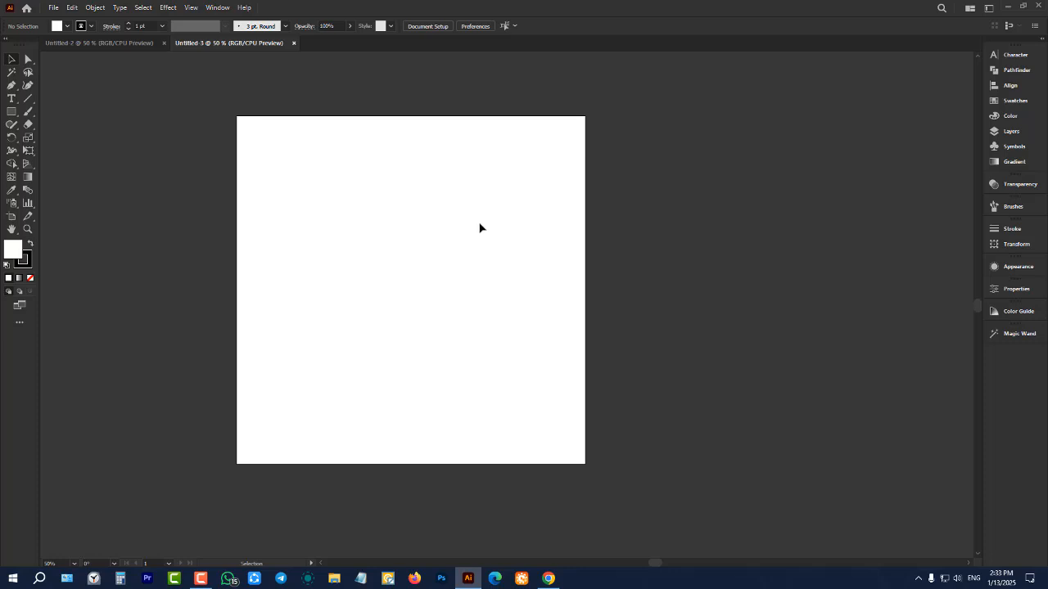
pyautogui.scroll(2, 480, 227)
pyautogui.scroll(-3, 479, 227)
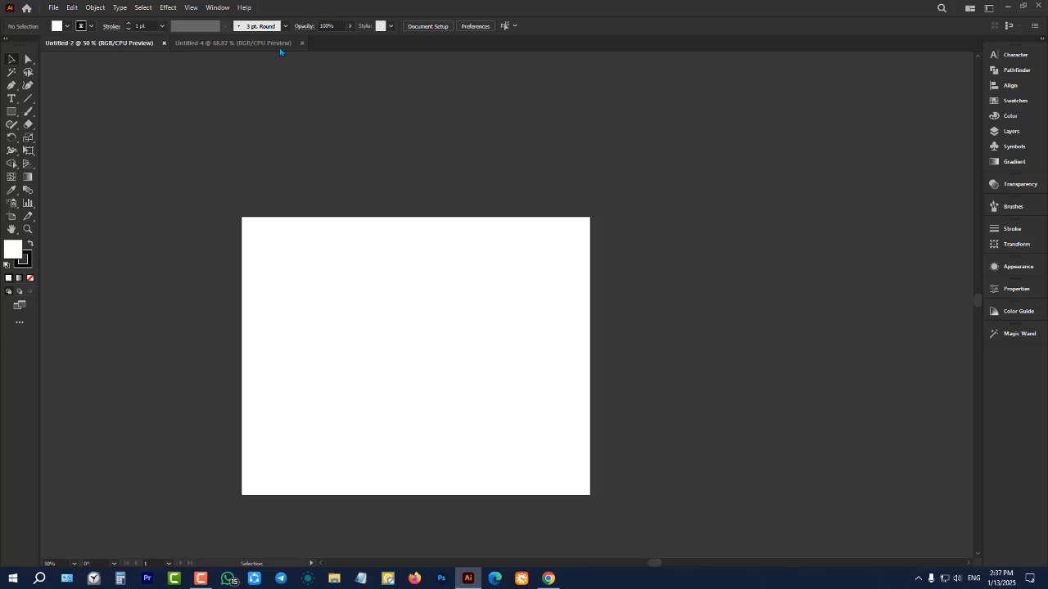
# Close both open documents and create a 1000 x 1000 px RGB document with two artboards
pyautogui.click(302, 43)
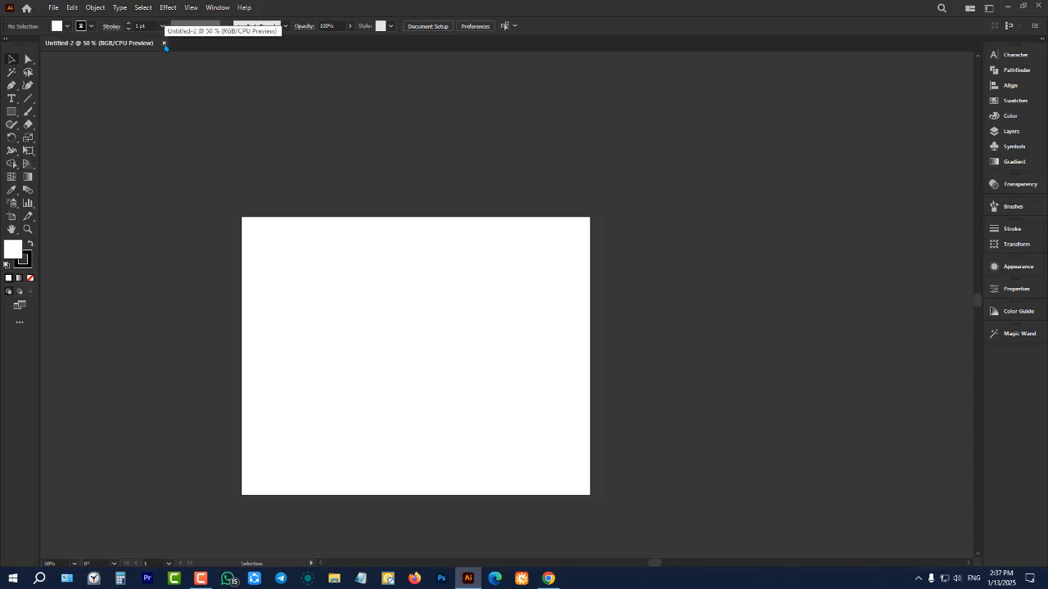
pyautogui.click(164, 43)
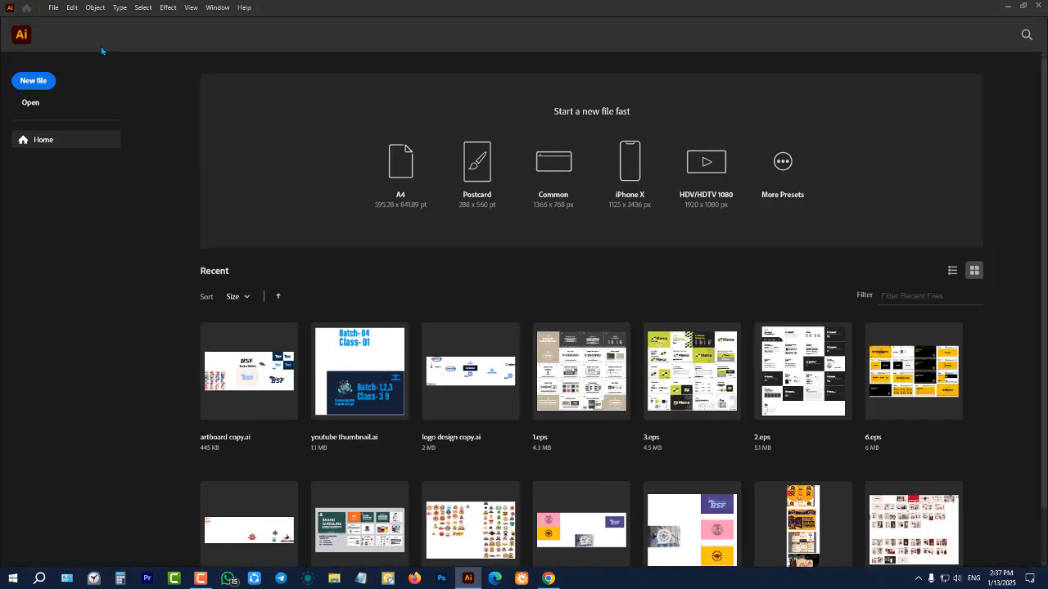
pyautogui.click(53, 7)
pyautogui.click(54, 17)
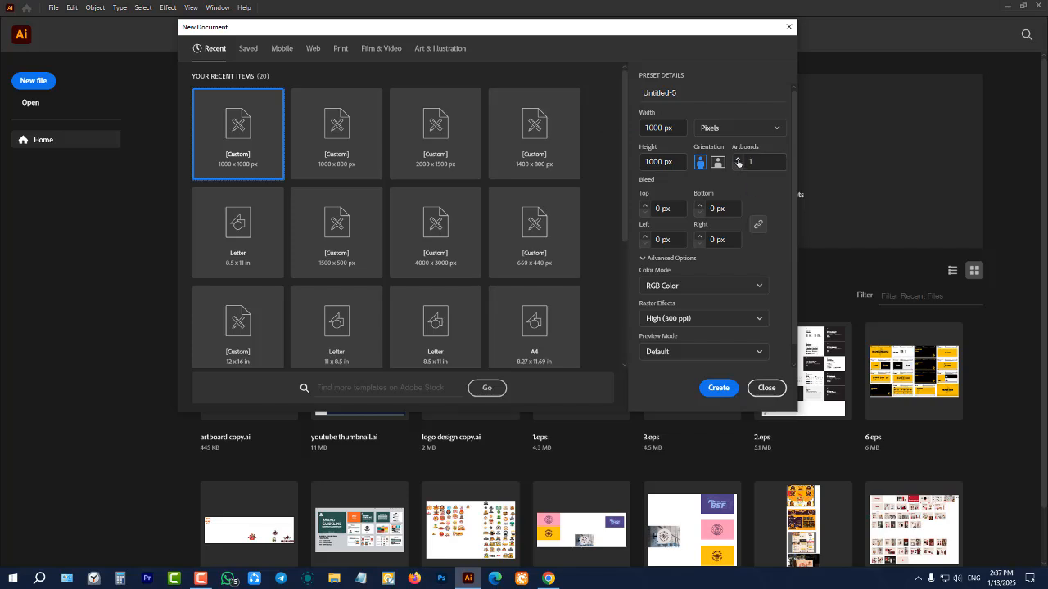
pyautogui.click(737, 159)
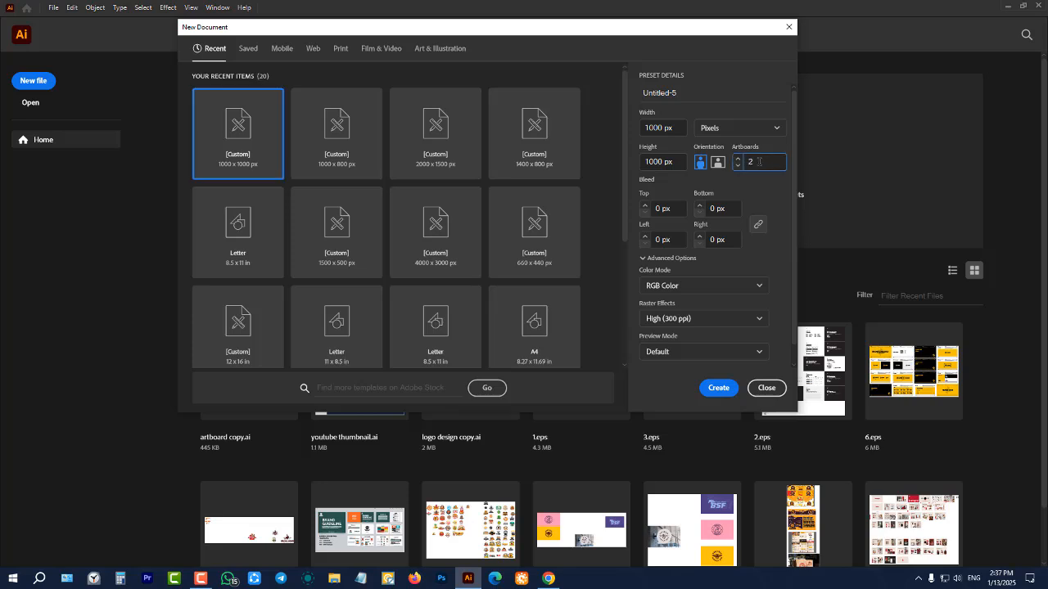
pyautogui.click(719, 388)
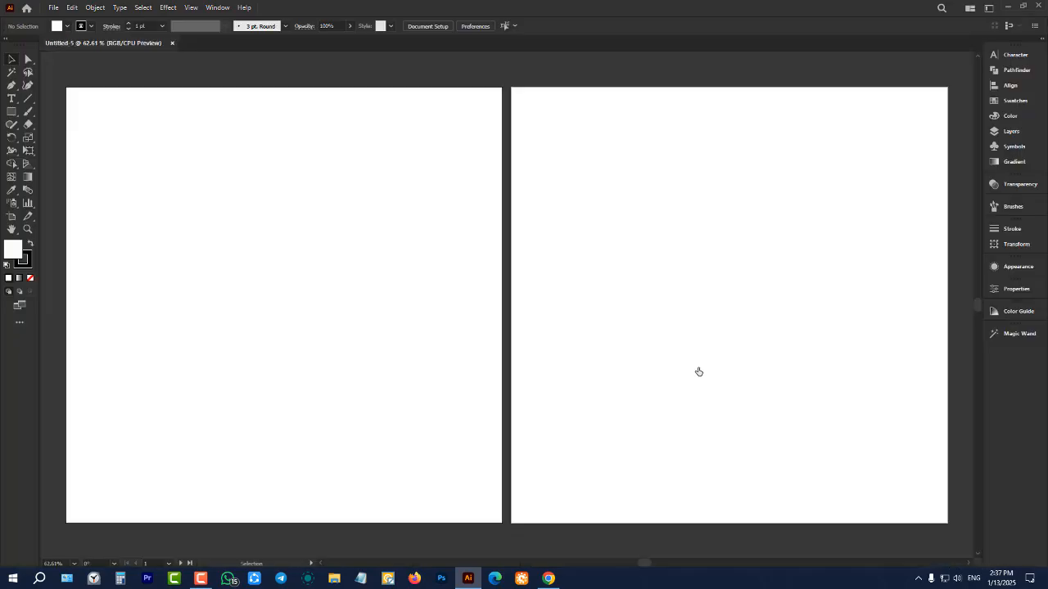
pyautogui.scroll(-3, 449, 305)
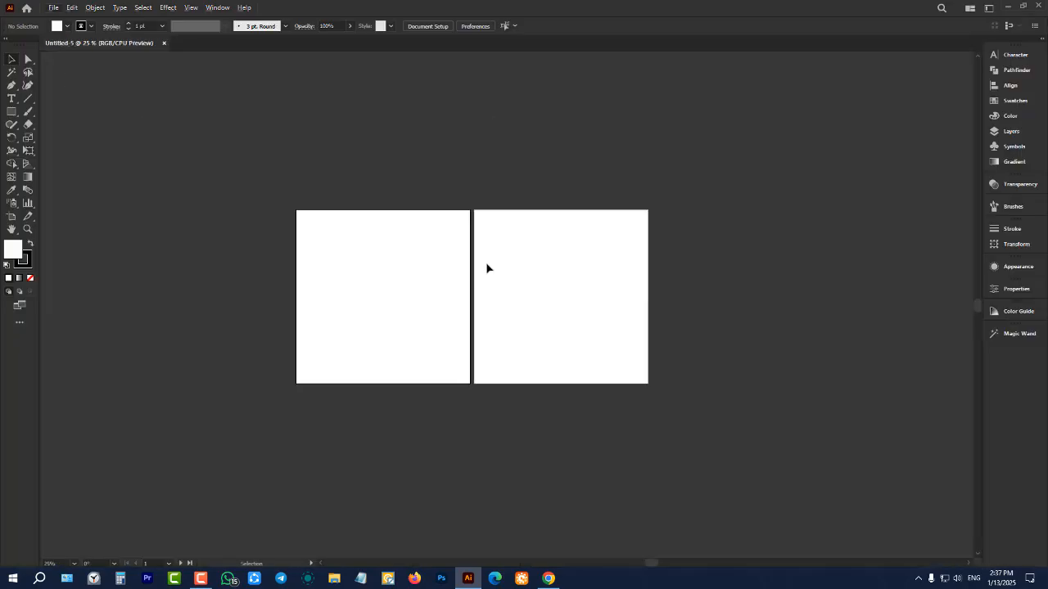
# Create another 1000 x 1000 px document with two artboards and view both artboards at 16.67%
pyautogui.click(54, 7)
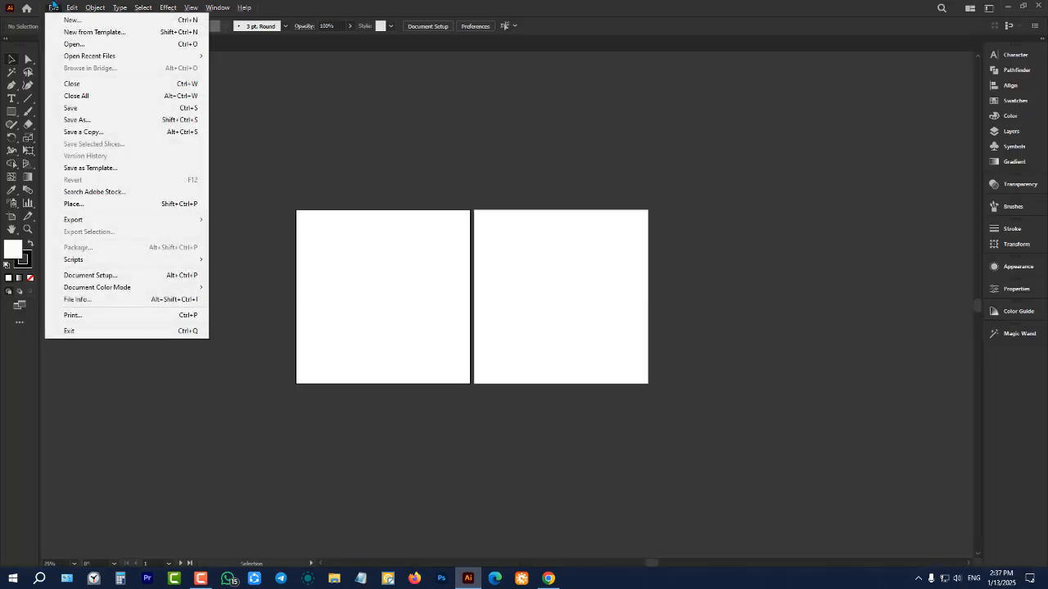
pyautogui.click(72, 20)
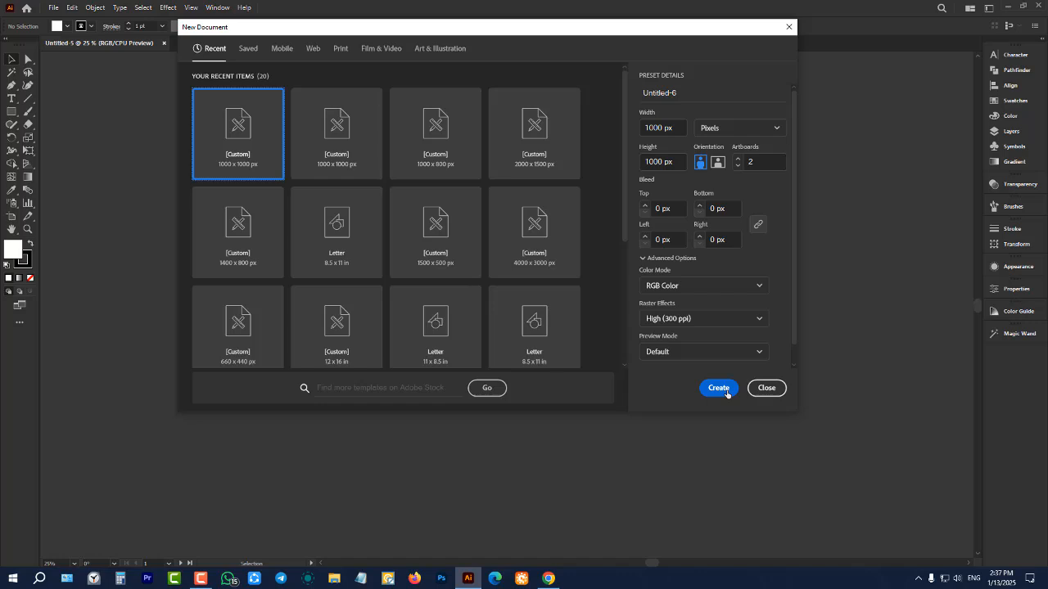
pyautogui.click(717, 387)
pyautogui.click(54, 8)
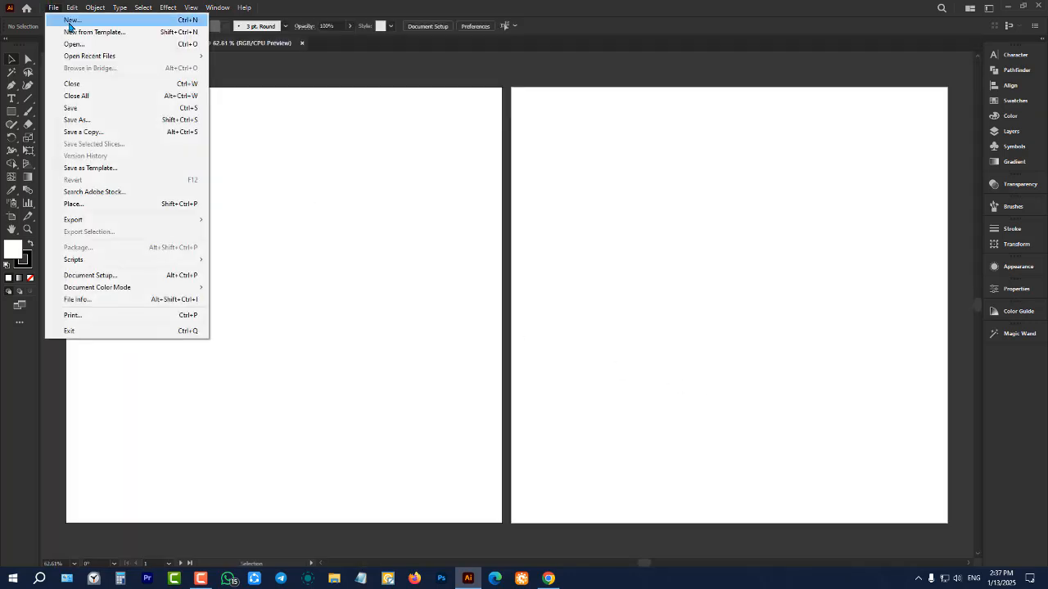
pyautogui.click(360, 77)
pyautogui.scroll(-3, 337, 159)
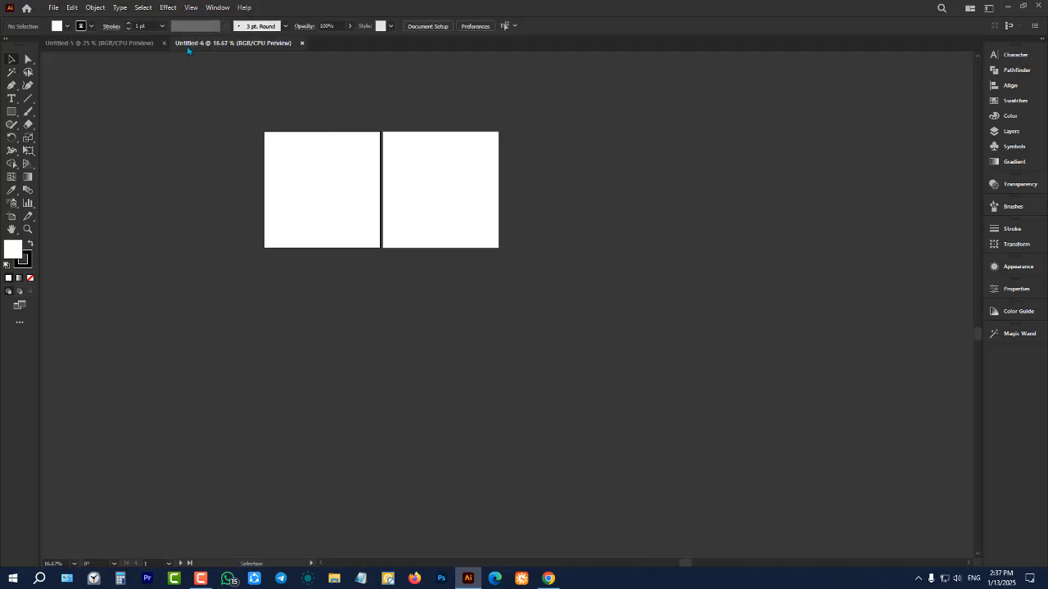
# Switch back and forth between the two open documents and close both of them
pyautogui.click(141, 45)
pyautogui.click(231, 45)
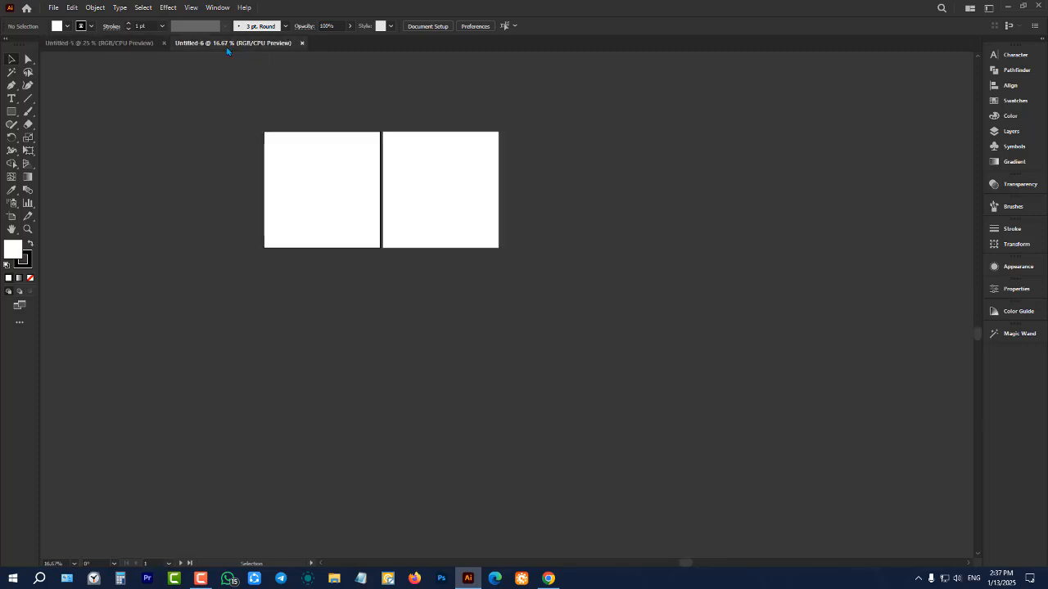
pyautogui.click(125, 45)
pyautogui.click(302, 44)
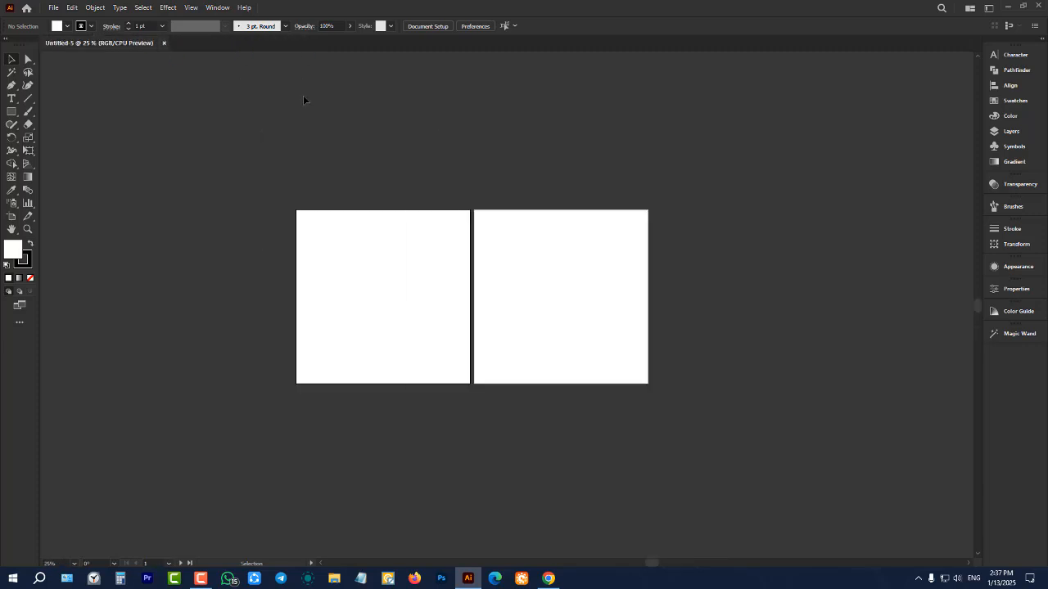
pyautogui.click(163, 43)
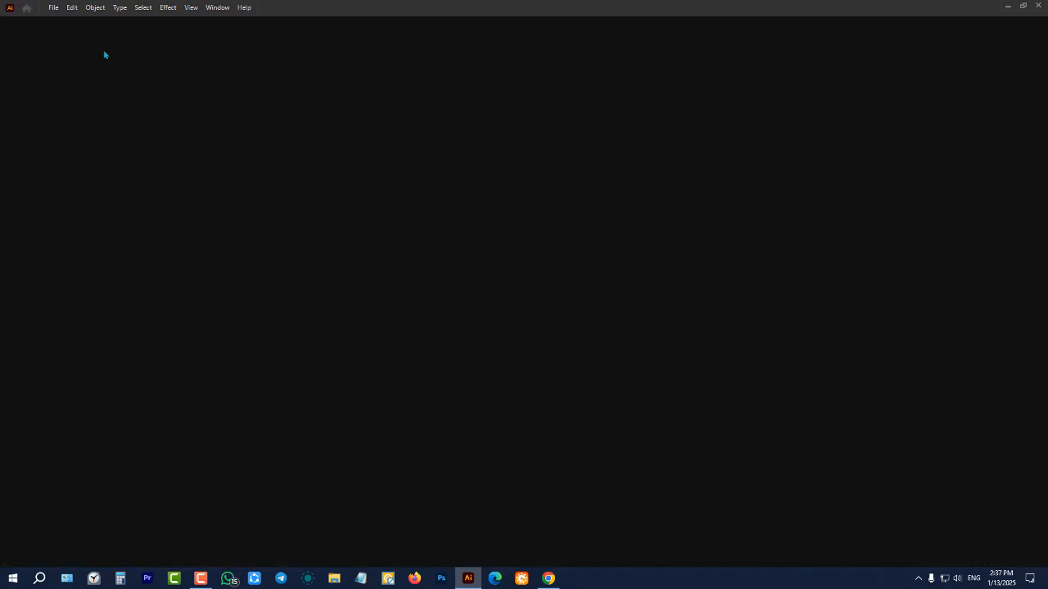
# Start a new 1000 x 1000 px document, review its name, width and unit options, and set the artboard count to 1
pyautogui.click(53, 7)
pyautogui.click(60, 21)
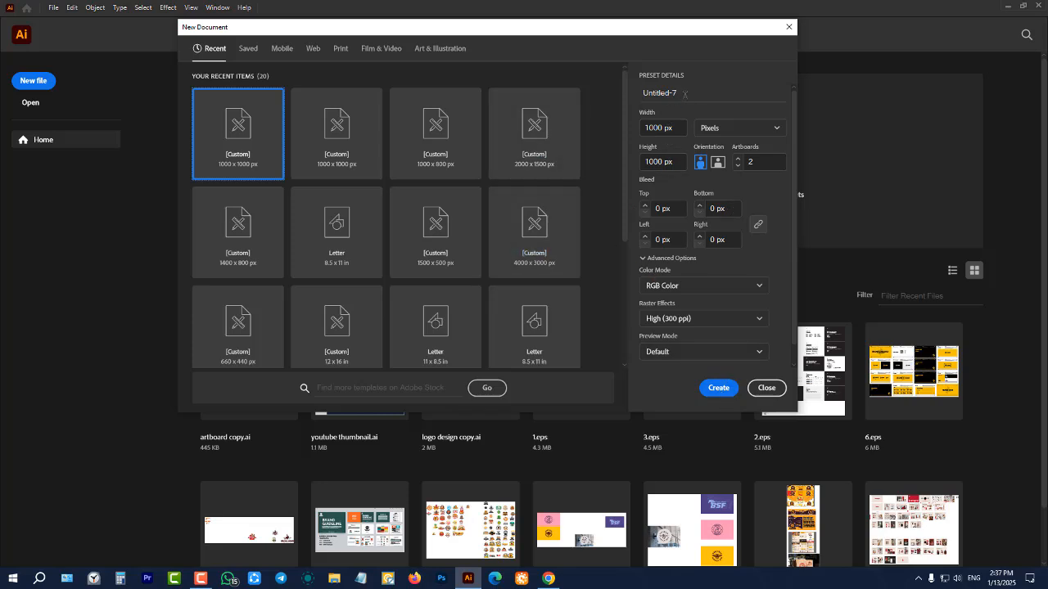
pyautogui.moveTo(687, 93); pyautogui.dragTo(635, 94)
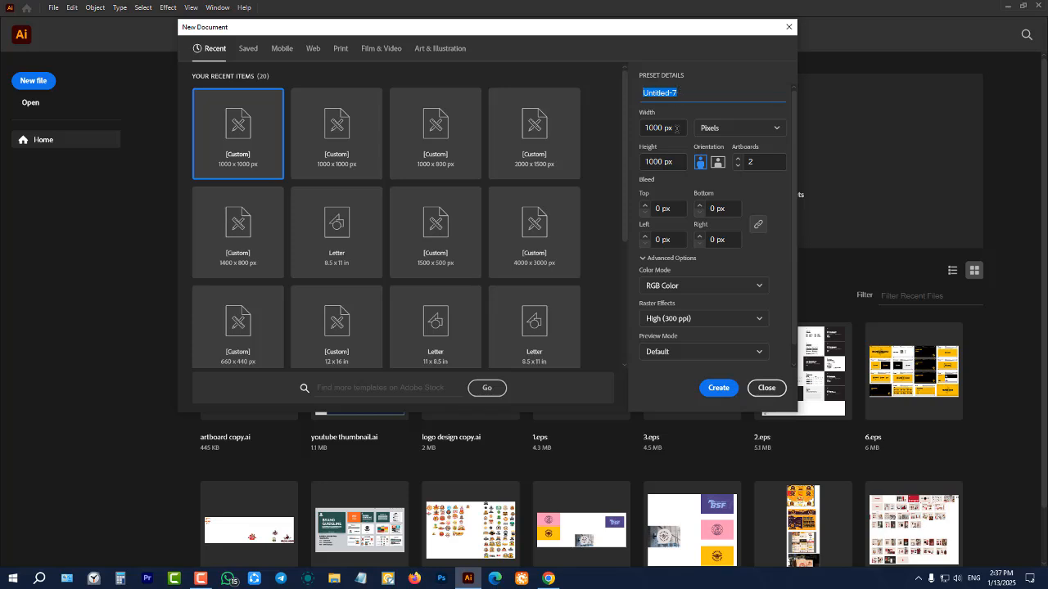
pyautogui.moveTo(671, 127); pyautogui.dragTo(640, 126)
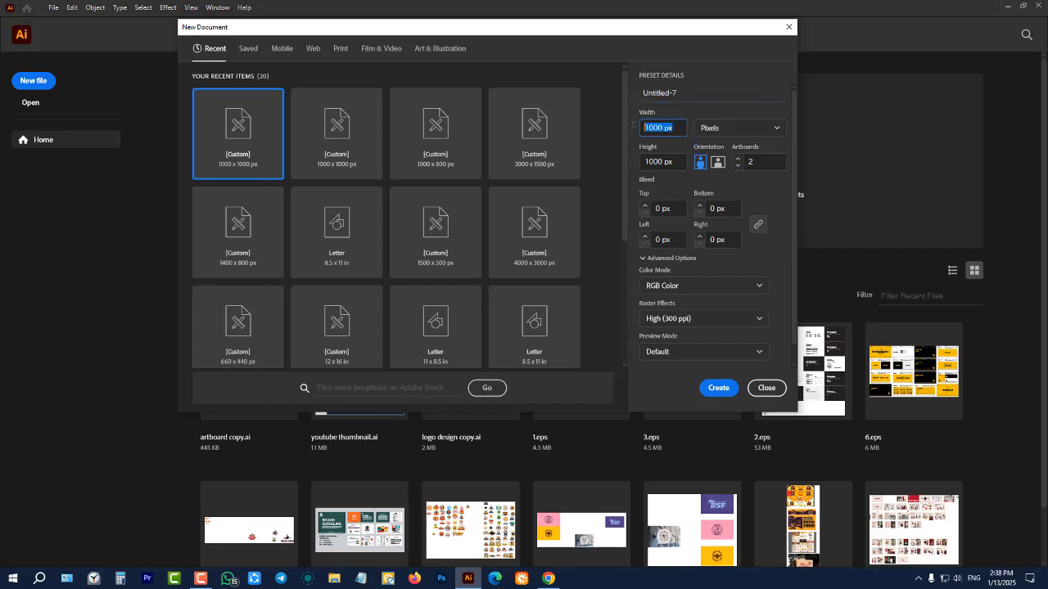
pyautogui.click(740, 129)
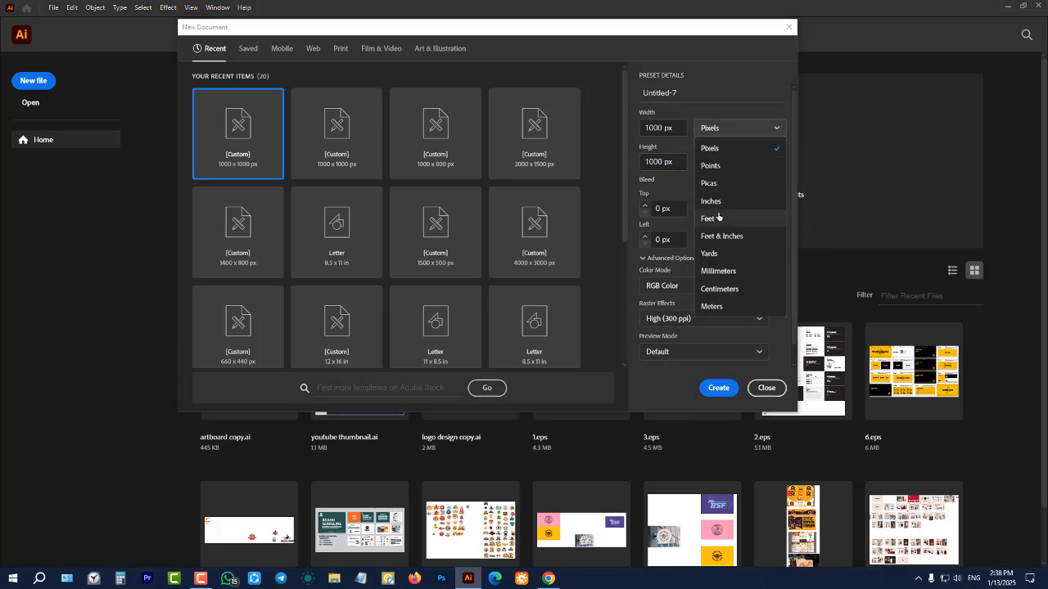
pyautogui.click(720, 131)
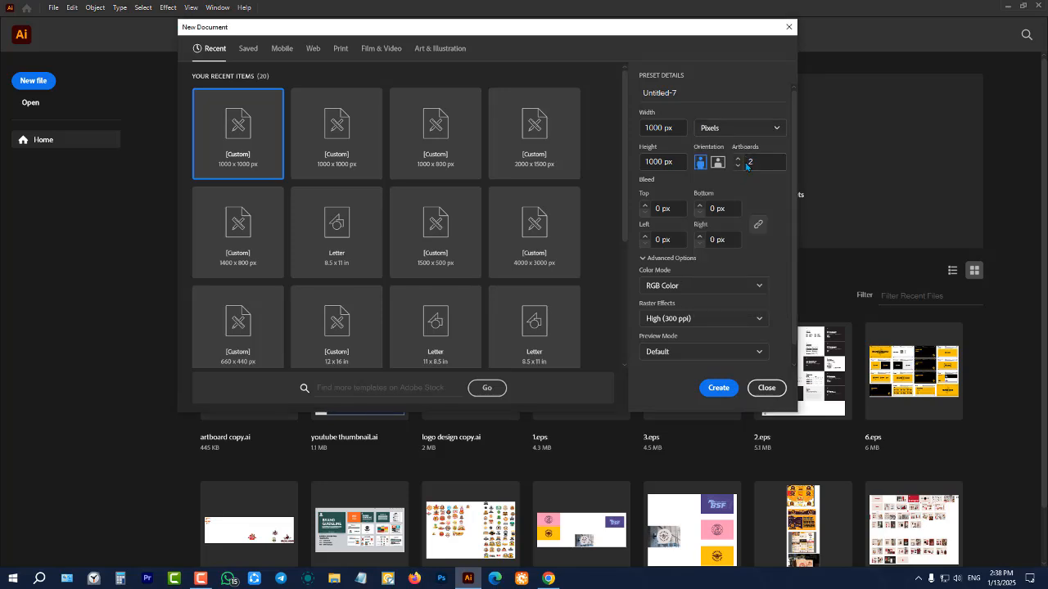
pyautogui.click(737, 166)
# Set all linked bleeds to 4 px, unlink them, and raise the top bleed to 7 px and the bottom bleed separately
pyautogui.click(644, 205)
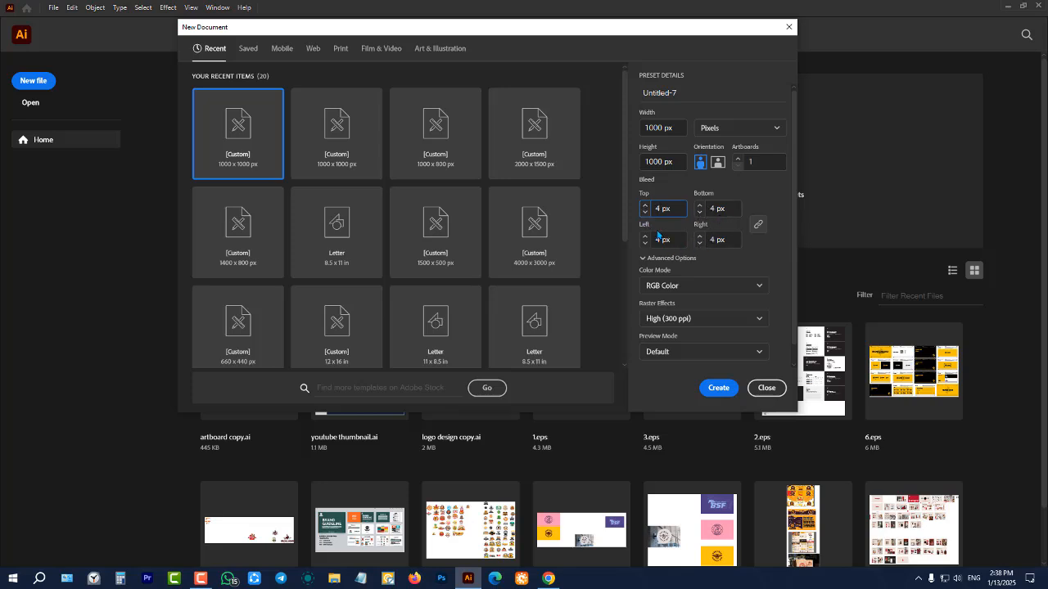
pyautogui.click(757, 230)
pyautogui.click(644, 206)
pyautogui.click(644, 206)
pyautogui.click(644, 206)
pyautogui.click(699, 206)
pyautogui.click(699, 206)
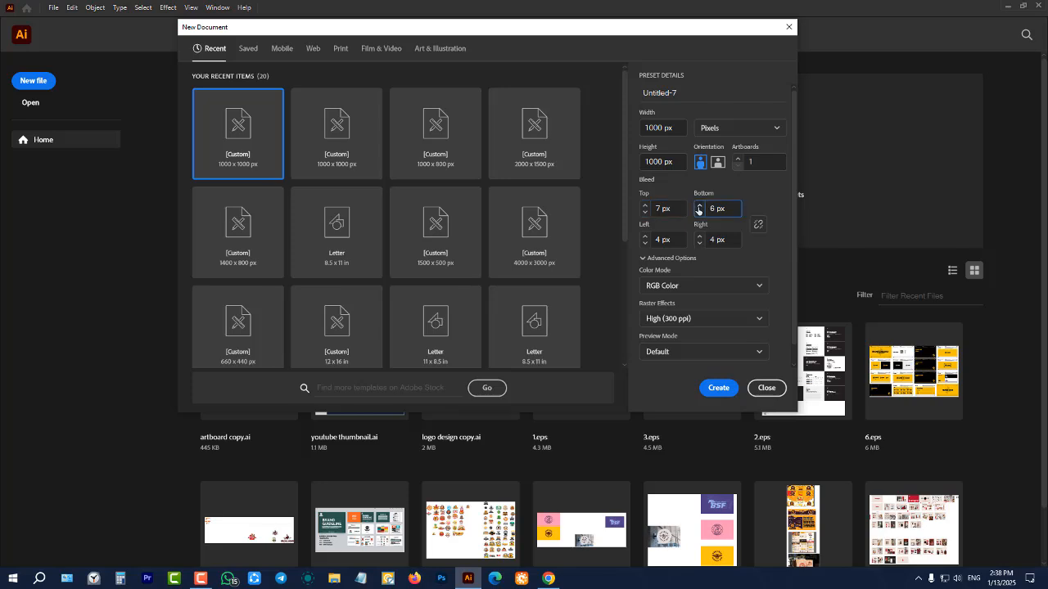
pyautogui.click(699, 206)
# Link the bleed values again and set all four sides to 50 px
pyautogui.click(758, 224)
pyautogui.click(644, 209)
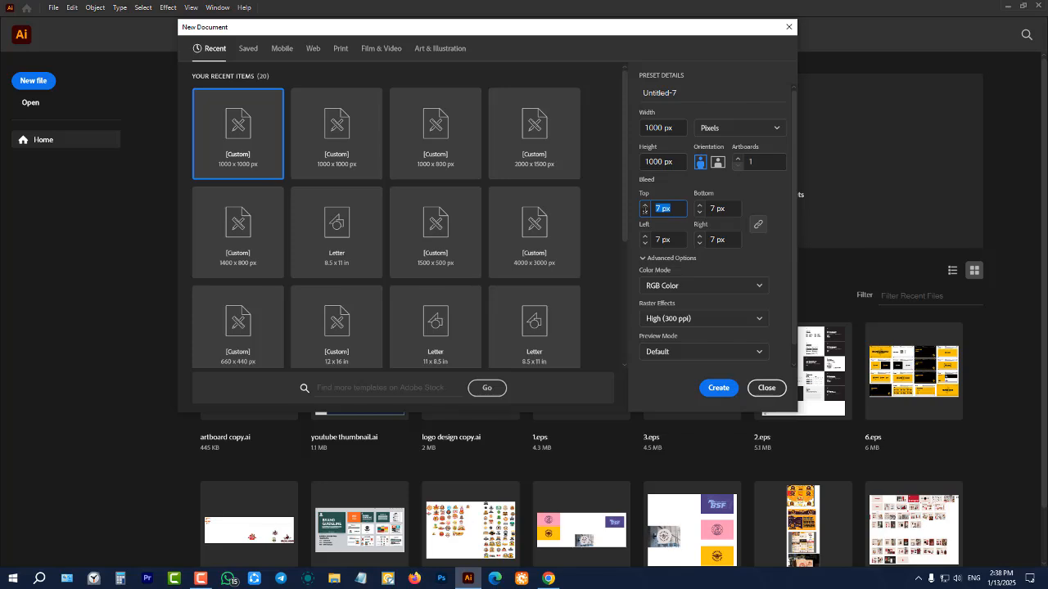
pyautogui.write('50')
pyautogui.click(768, 188)
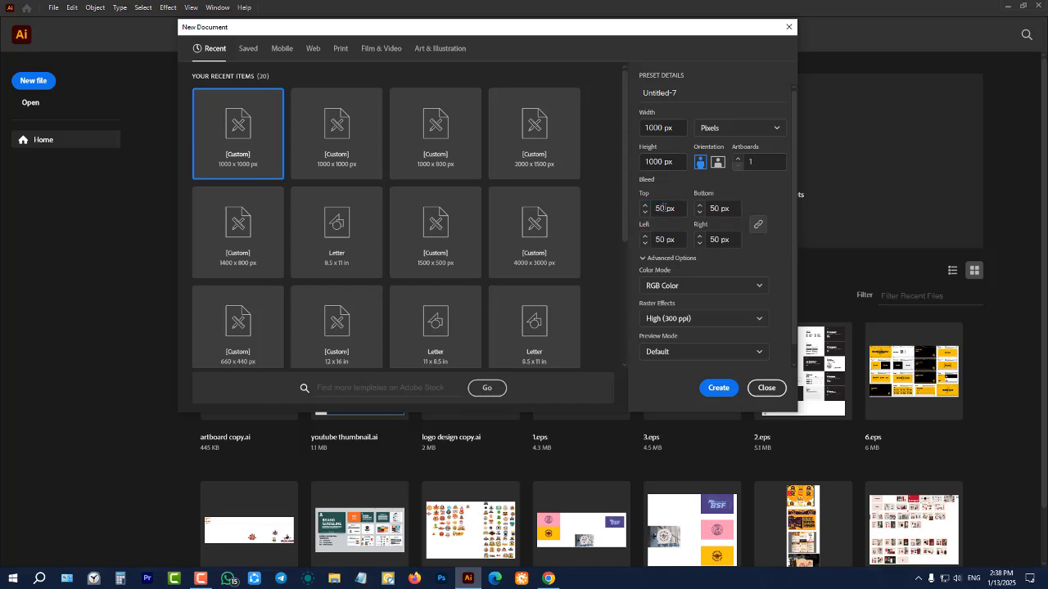
# Create the single-artboard document and view its bleed guides at magnifications between 25% and 50%
pyautogui.click(718, 388)
pyautogui.hotkey('ctrl', '-')
pyautogui.hotkey('ctrl', '-')
pyautogui.hotkey('ctrl', '-')
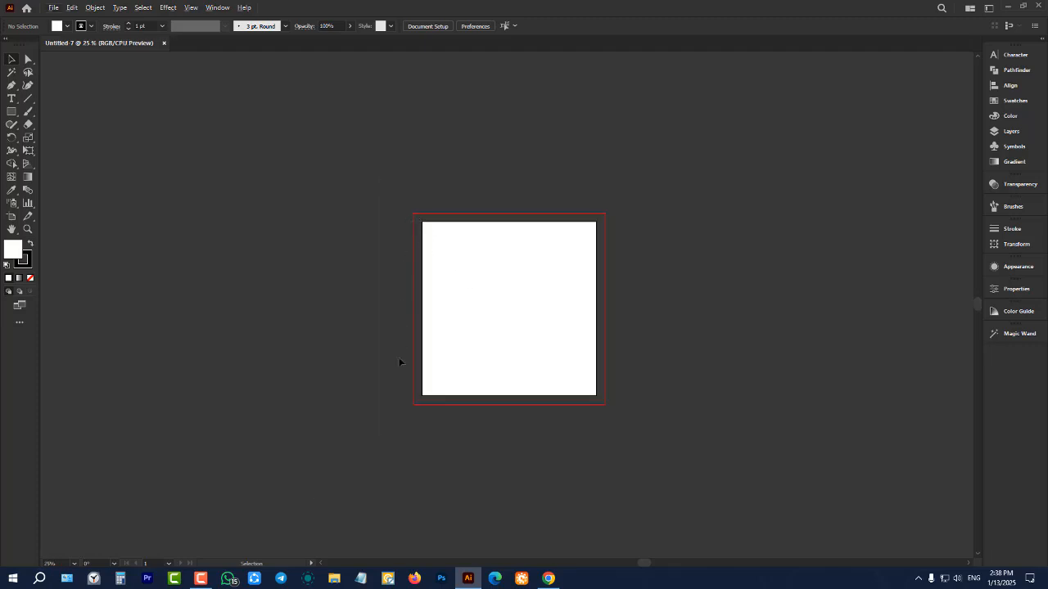
pyautogui.scroll(2, 567, 320)
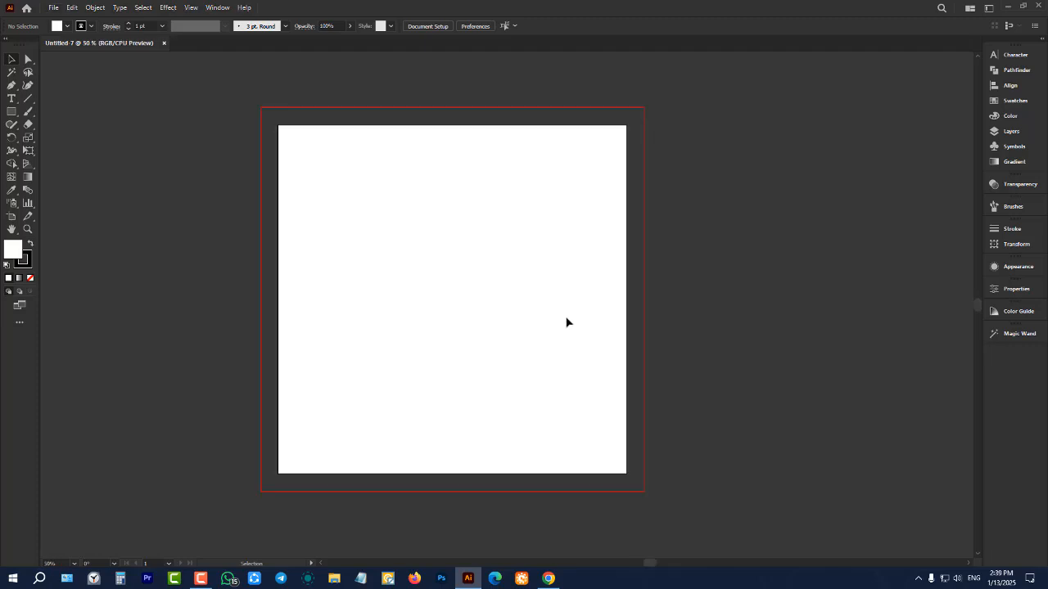
# Close the document and create a 1000 x 1000 px one with two artboards and a 50 px bleed on every side
pyautogui.click(163, 44)
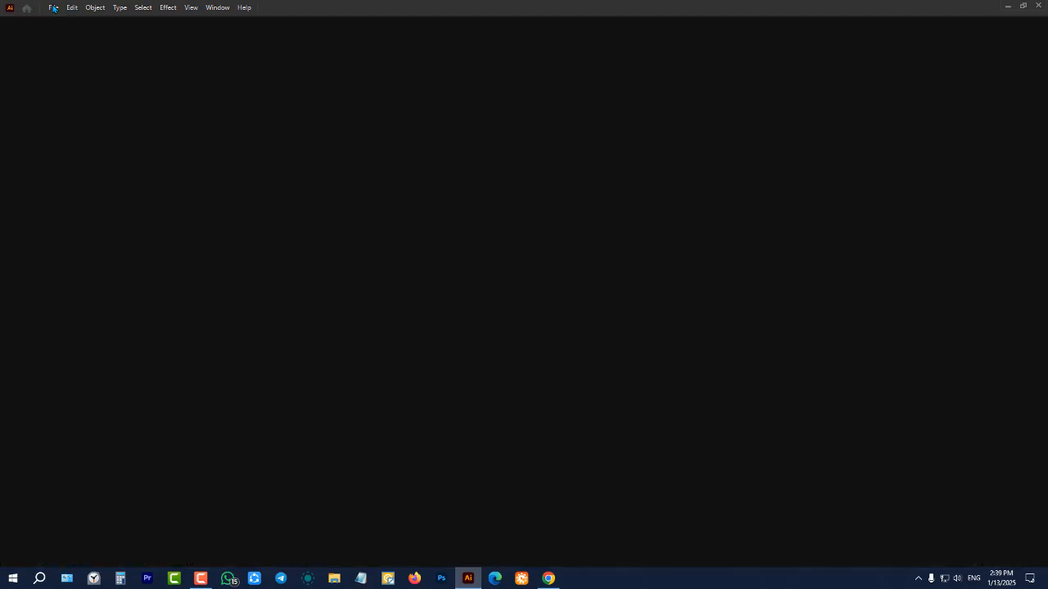
pyautogui.click(54, 7)
pyautogui.click(71, 21)
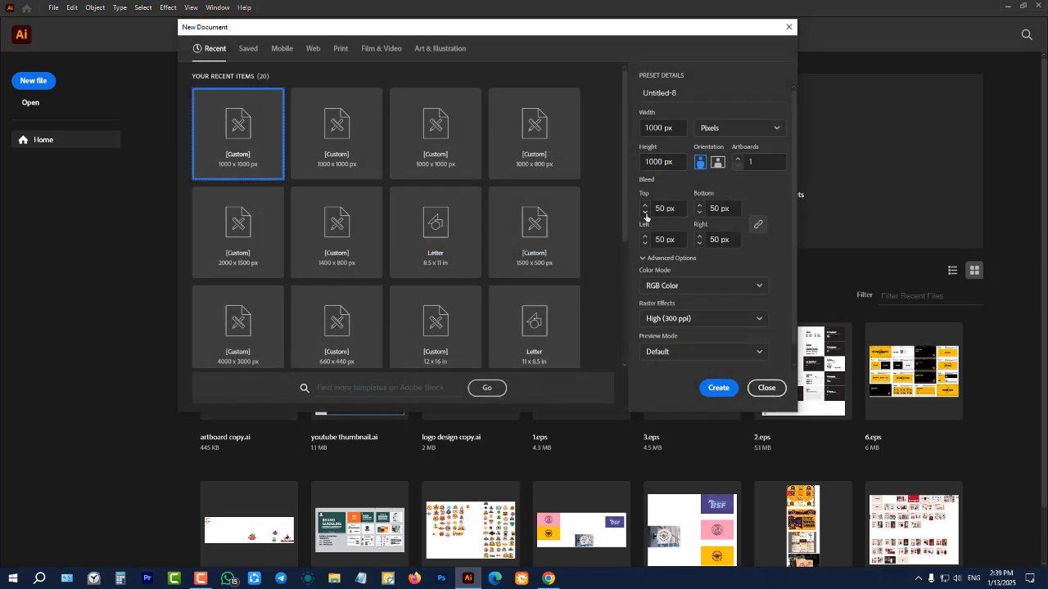
pyautogui.click(737, 158)
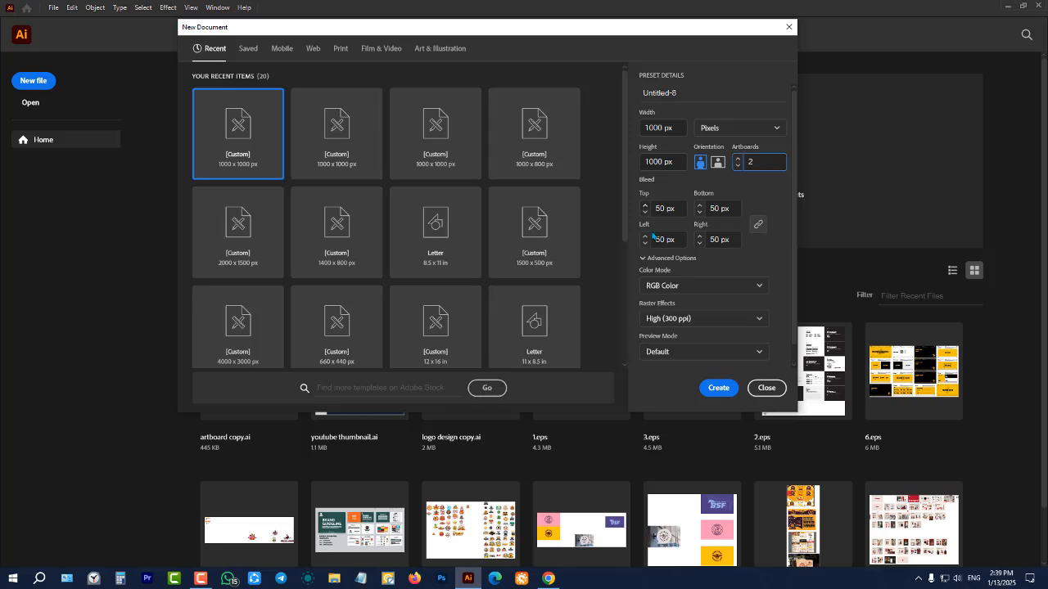
pyautogui.click(719, 388)
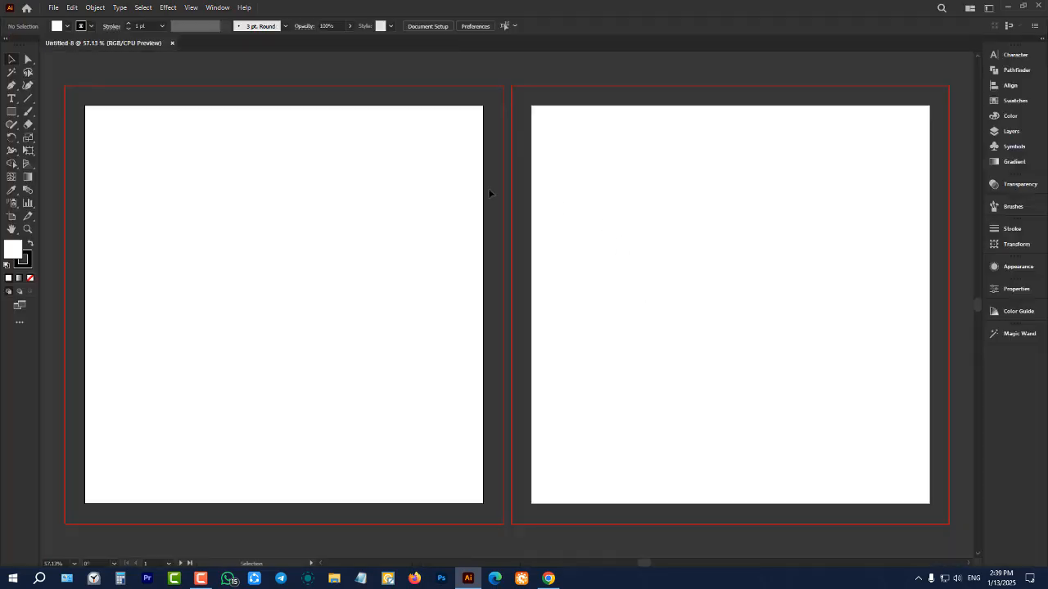
pyautogui.scroll(-3, 451, 183)
pyautogui.scroll(2, 457, 180)
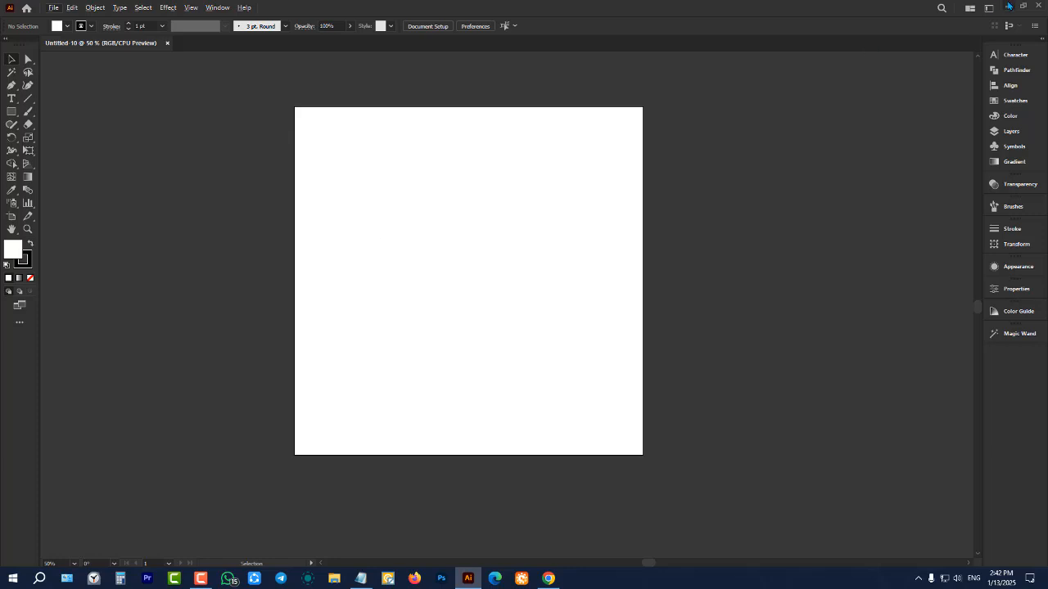
# Switch to the Batch 4 notes in Notepad and review the class outline, highlighting the class 2 topics and classes 1 to 9
pyautogui.click(361, 579)
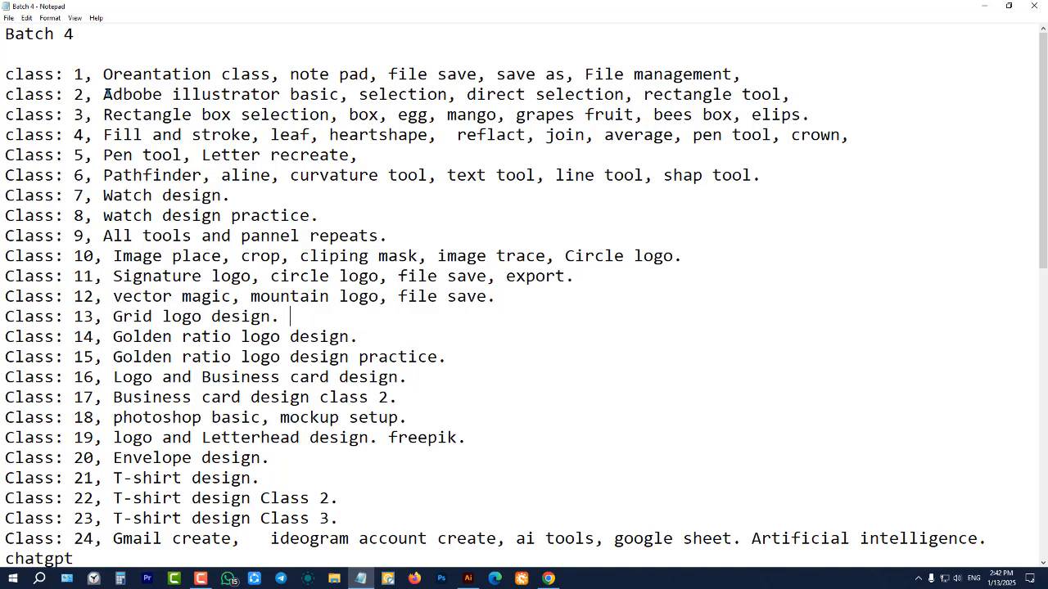
pyautogui.click(104, 94)
pyautogui.moveTo(104, 94); pyautogui.dragTo(369, 95)
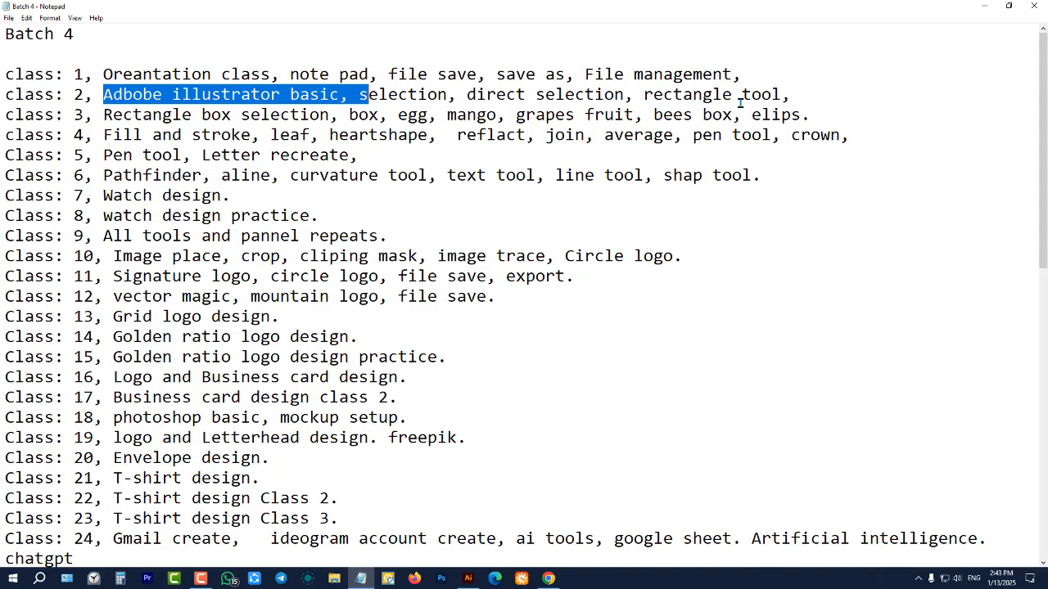
pyautogui.click(427, 135)
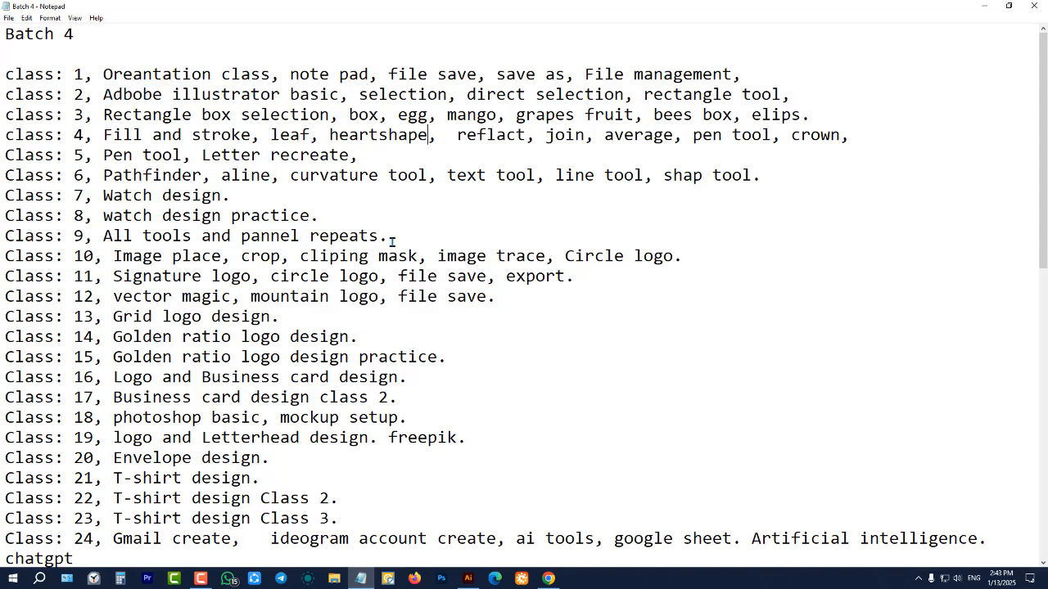
pyautogui.moveTo(390, 238); pyautogui.dragTo(3, 77)
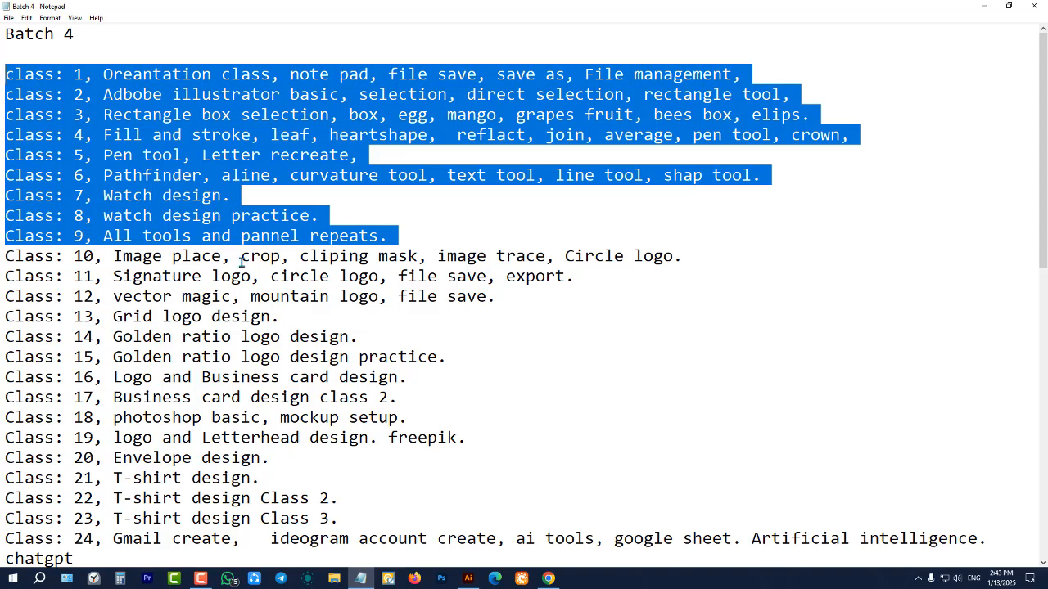
pyautogui.click(374, 279)
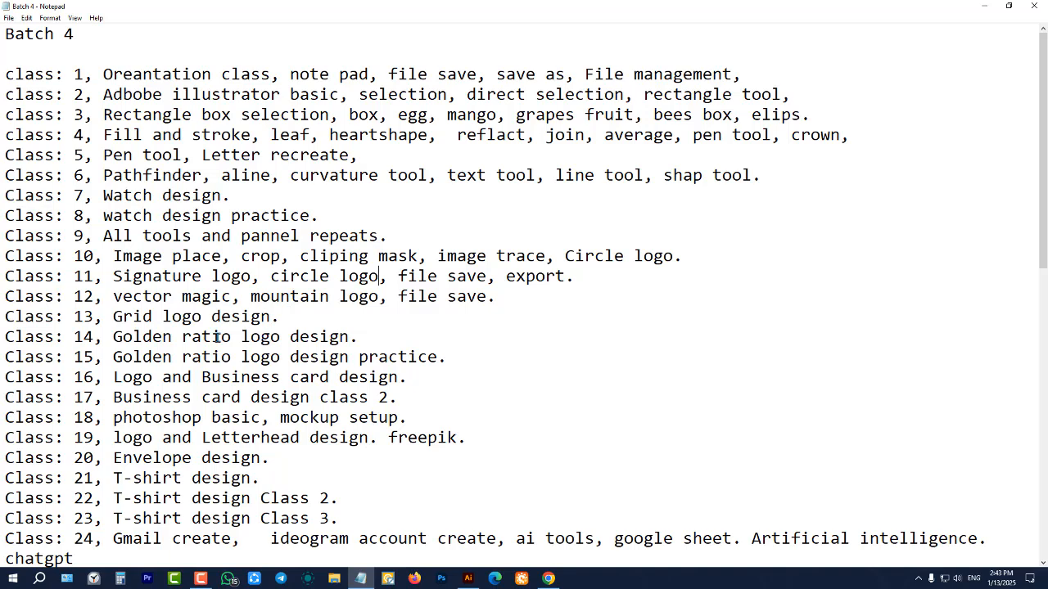
# Skim the rest of the Batch 4 class outline, close the notes and return to the blank Illustrator document
pyautogui.scroll(-3, 395, 403)
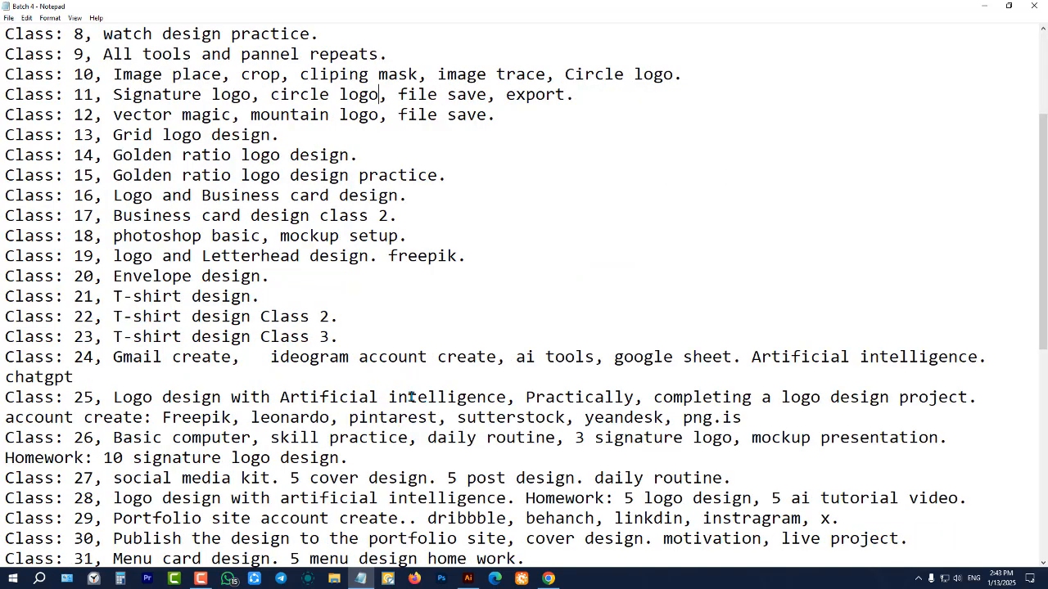
pyautogui.scroll(3, 433, 348)
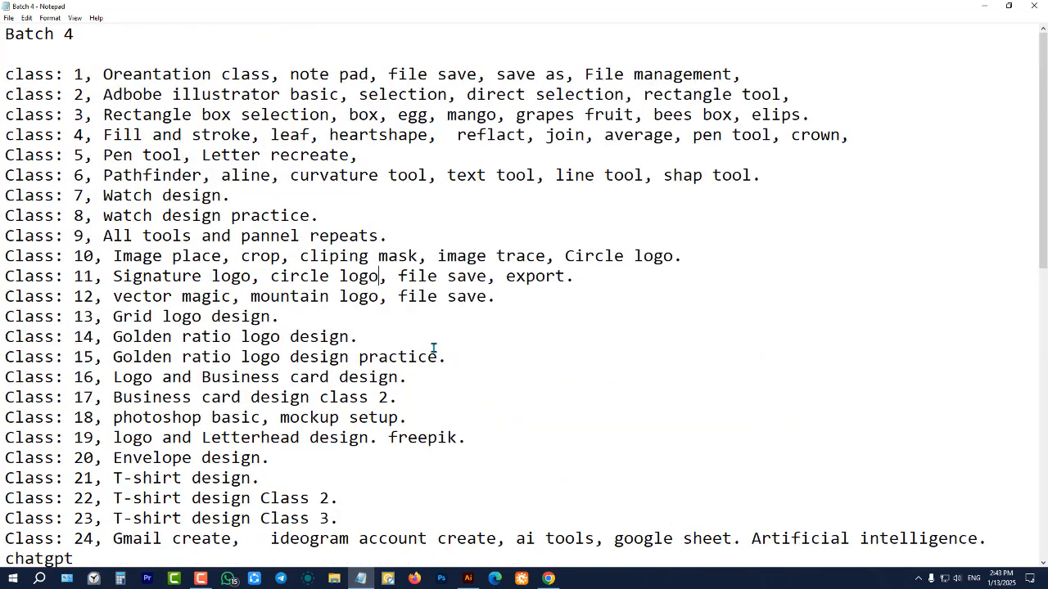
pyautogui.click(1031, 7)
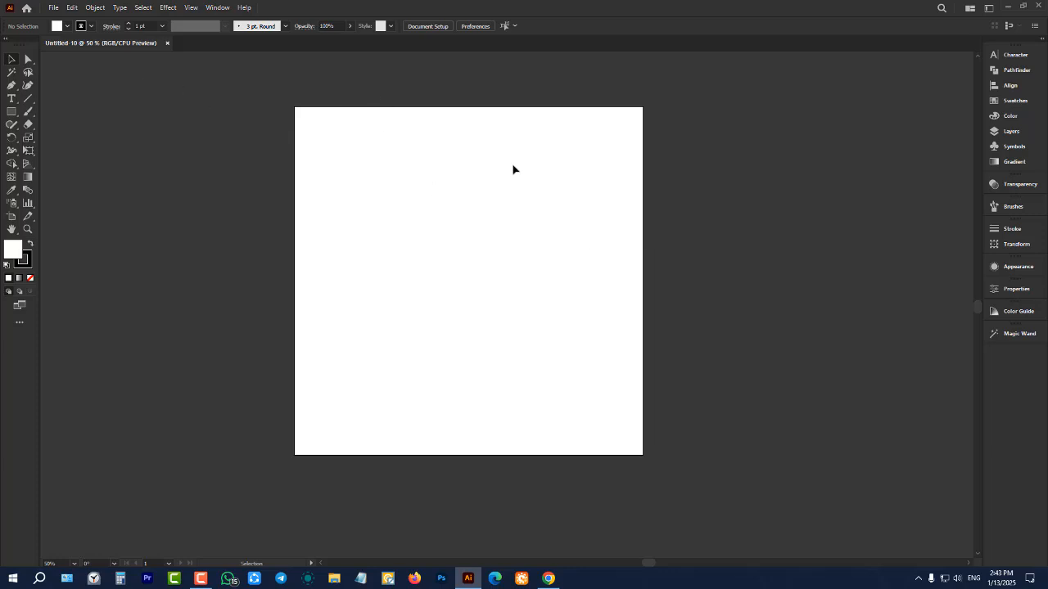
pyautogui.scroll(1, 513, 169)
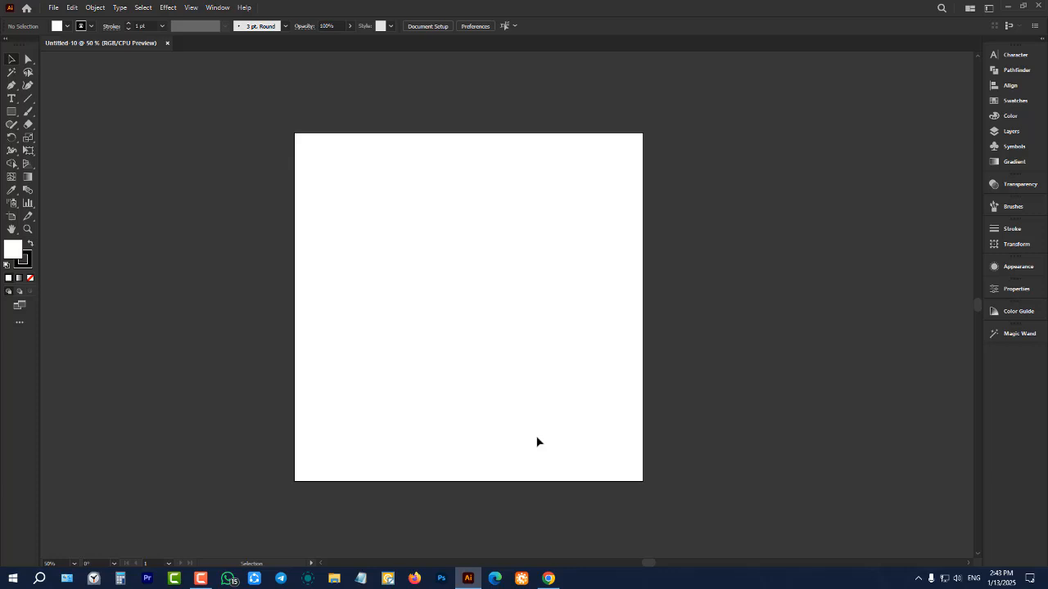
# Switch the toolbar to the Basic tool set and return it to the Advanced set
pyautogui.click(17, 329)
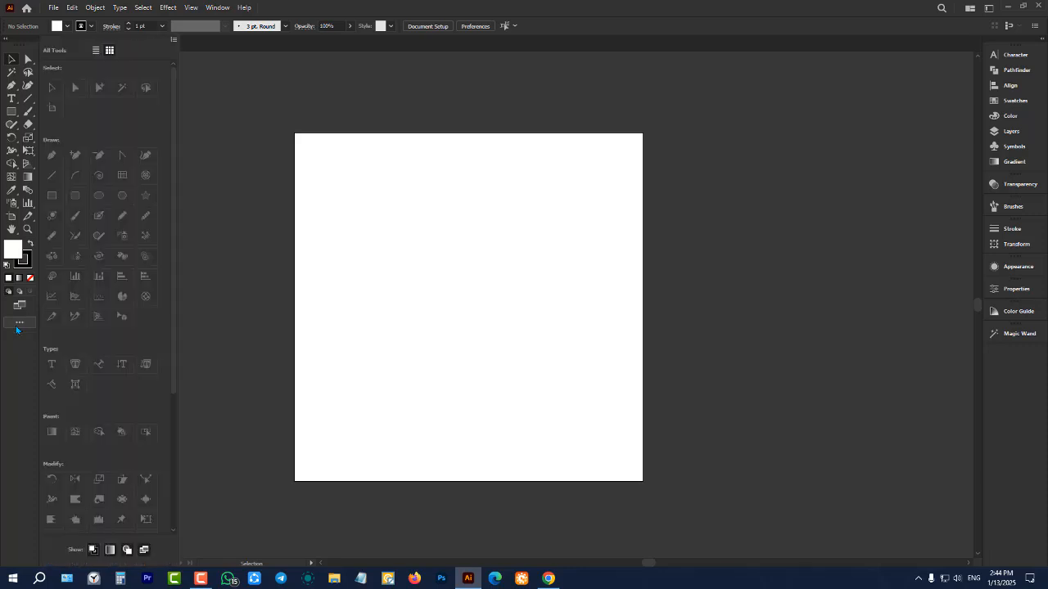
pyautogui.click(173, 39)
pyautogui.click(222, 73)
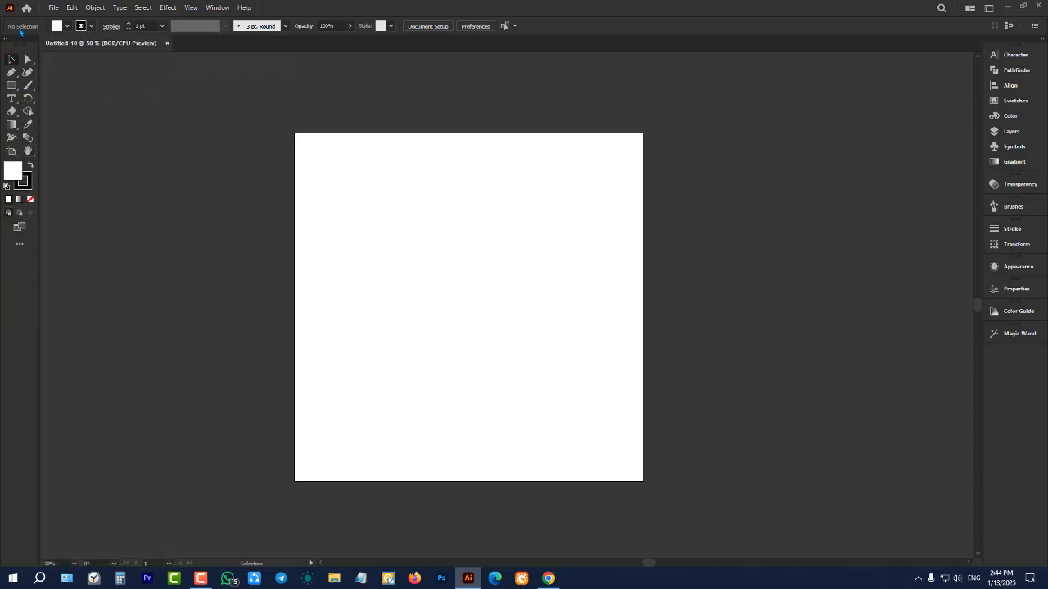
pyautogui.click(20, 243)
pyautogui.click(173, 40)
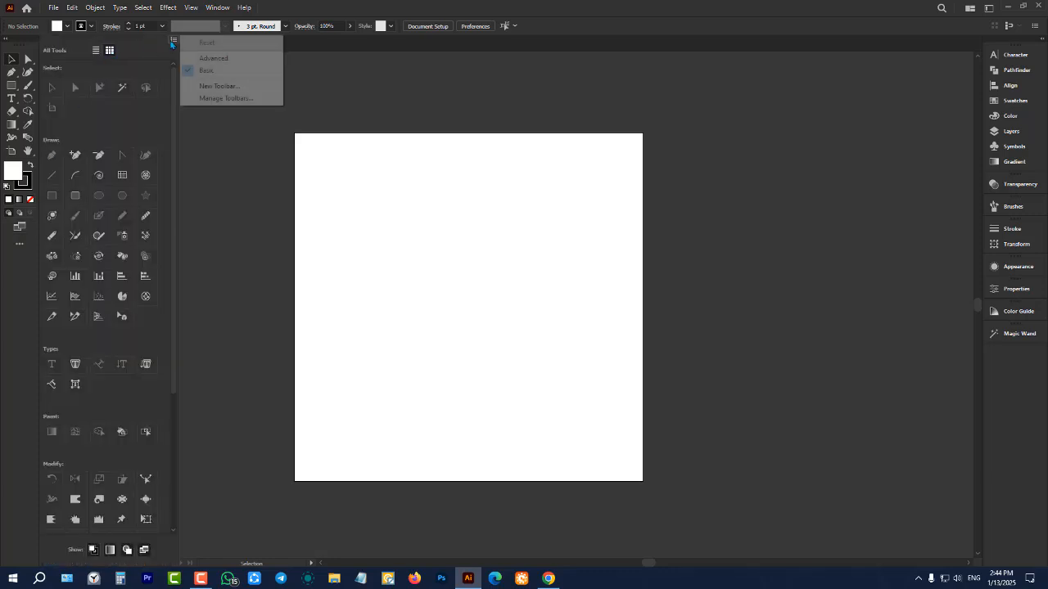
pyautogui.click(222, 61)
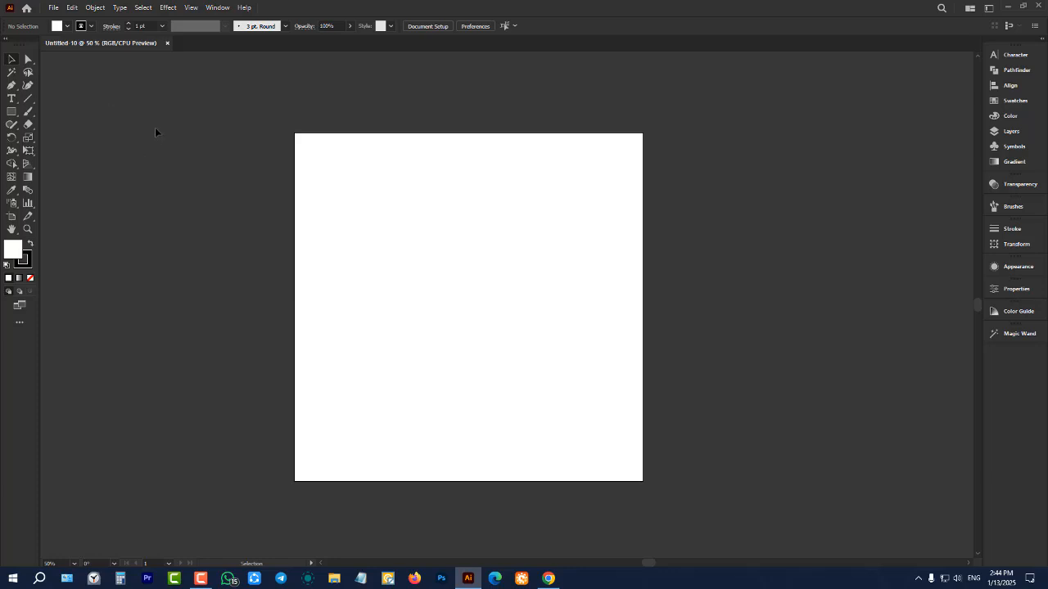
pyautogui.scroll(1, 156, 131)
pyautogui.scroll(-1, 156, 131)
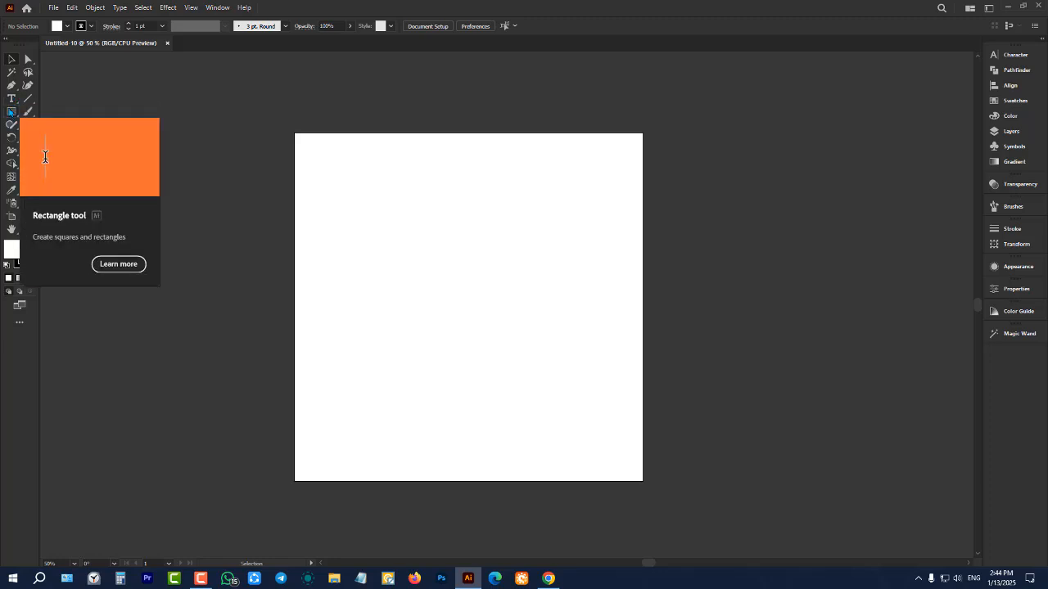
# Draw a square about 412 px wide with the Rectangle tool and move it partly over the artboard's left edge
pyautogui.click(11, 112)
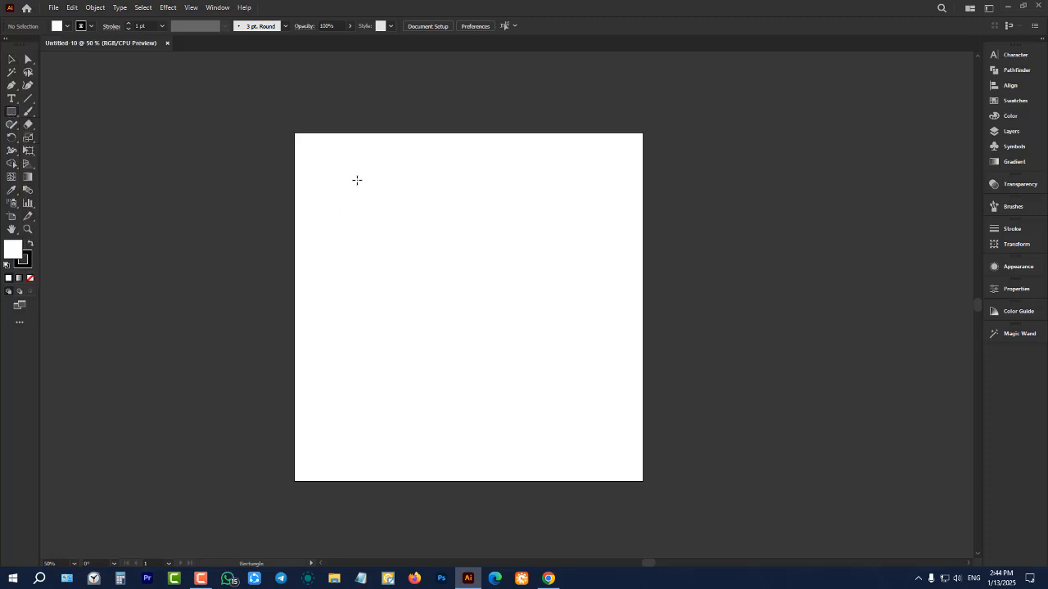
pyautogui.moveTo(357, 180); pyautogui.dragTo(398, 212)
pyautogui.moveTo(478, 274); pyautogui.dragTo(500, 292)
pyautogui.press('v')
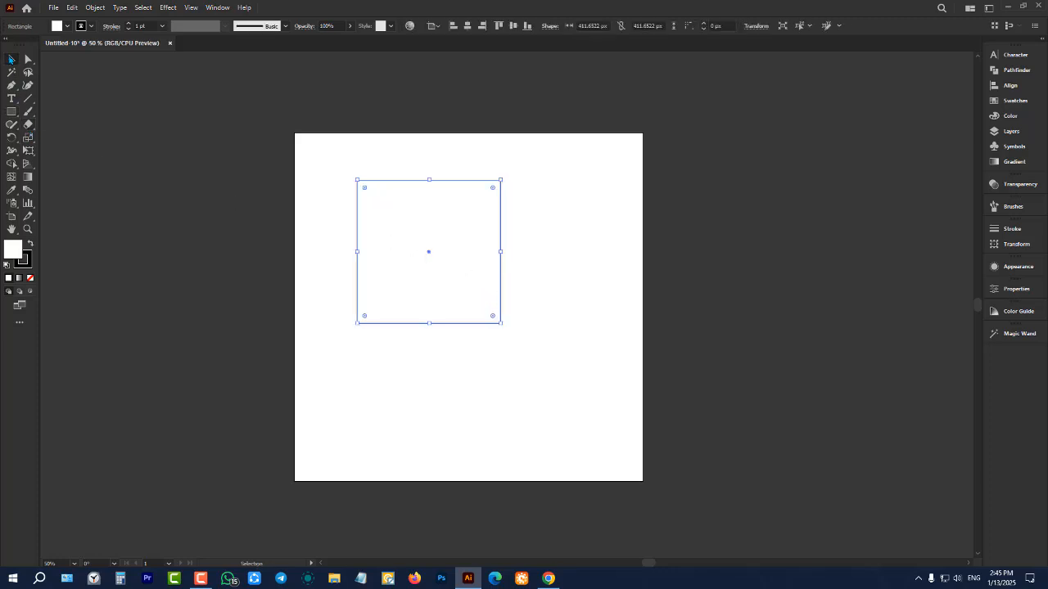
pyautogui.moveTo(418, 235); pyautogui.dragTo(282, 256)
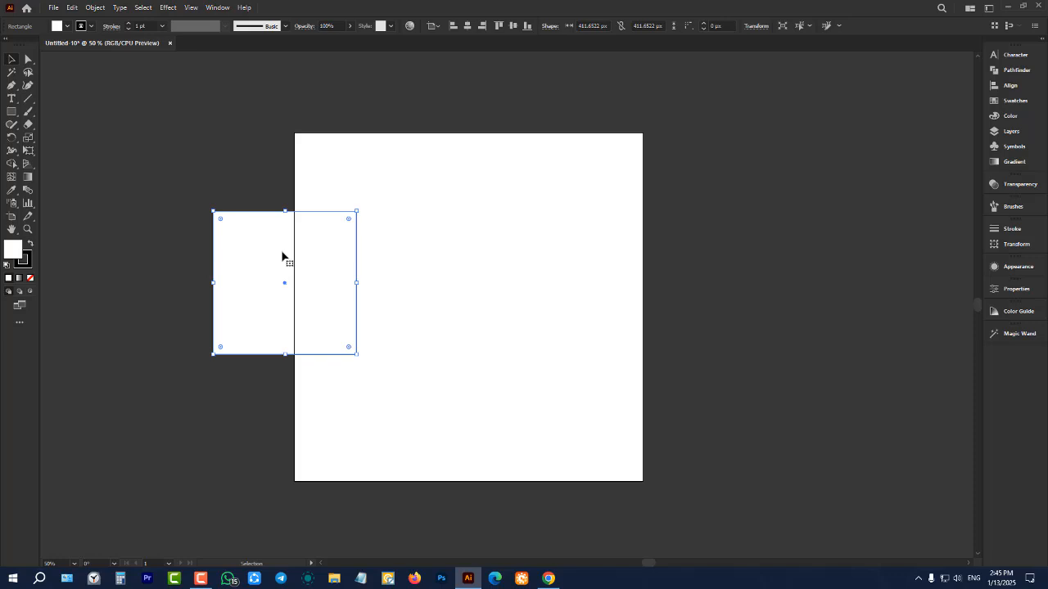
# Reselect the square with a selection marquee and fill it with the orange swatch
pyautogui.click(602, 254)
pyautogui.click(334, 270)
pyautogui.moveTo(170, 159); pyautogui.dragTo(314, 358)
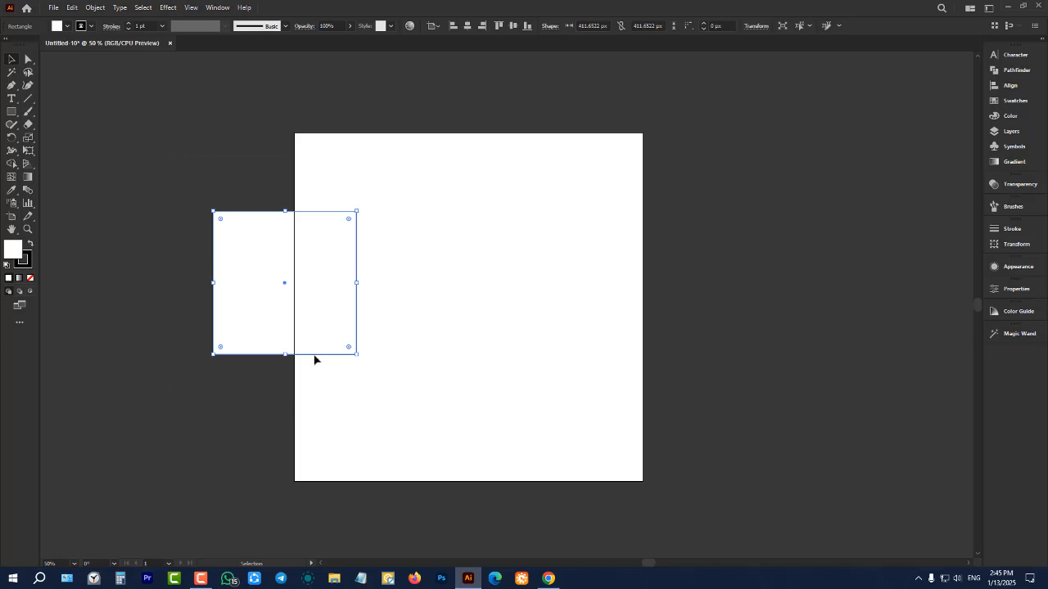
pyautogui.click(67, 26)
pyautogui.click(106, 44)
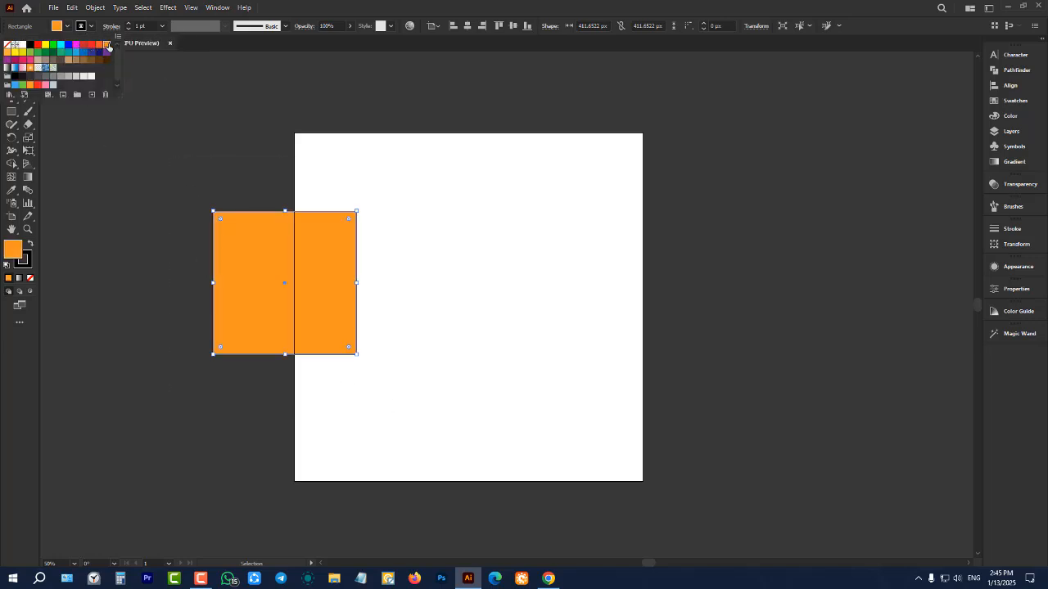
pyautogui.click(148, 176)
# Move the orange square to the middle of the artboard and align it to the artboard's vertical center
pyautogui.moveTo(260, 272); pyautogui.dragTo(455, 308)
pyautogui.scroll(1, 545, 288)
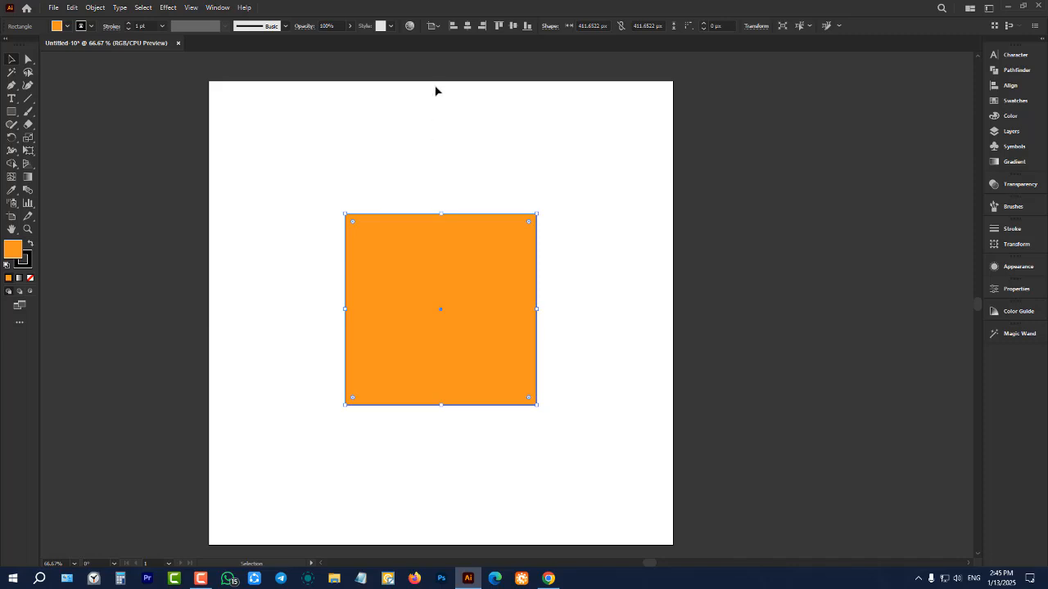
pyautogui.click(513, 25)
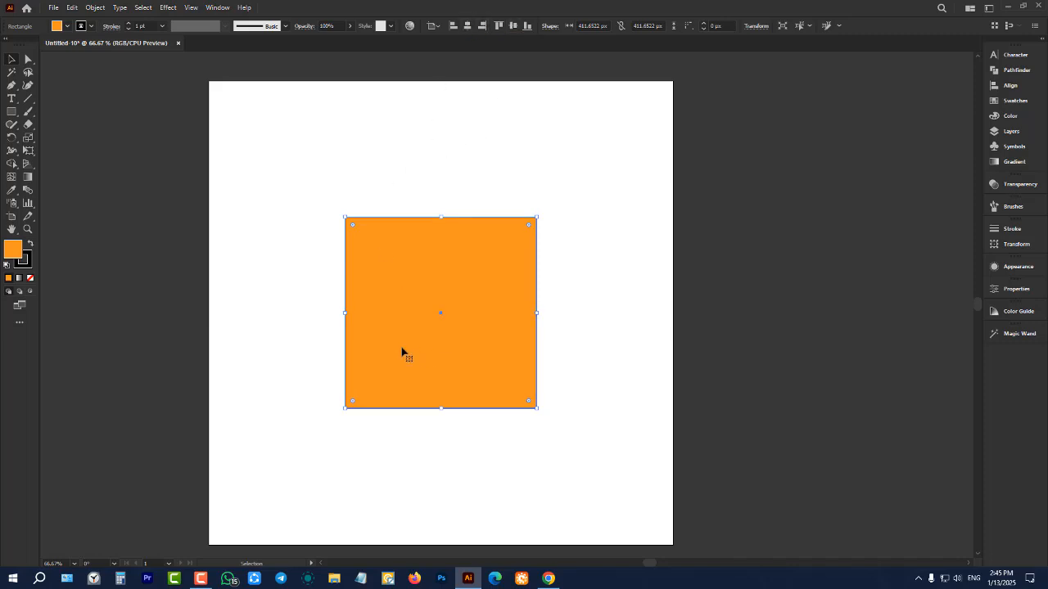
pyautogui.click(67, 27)
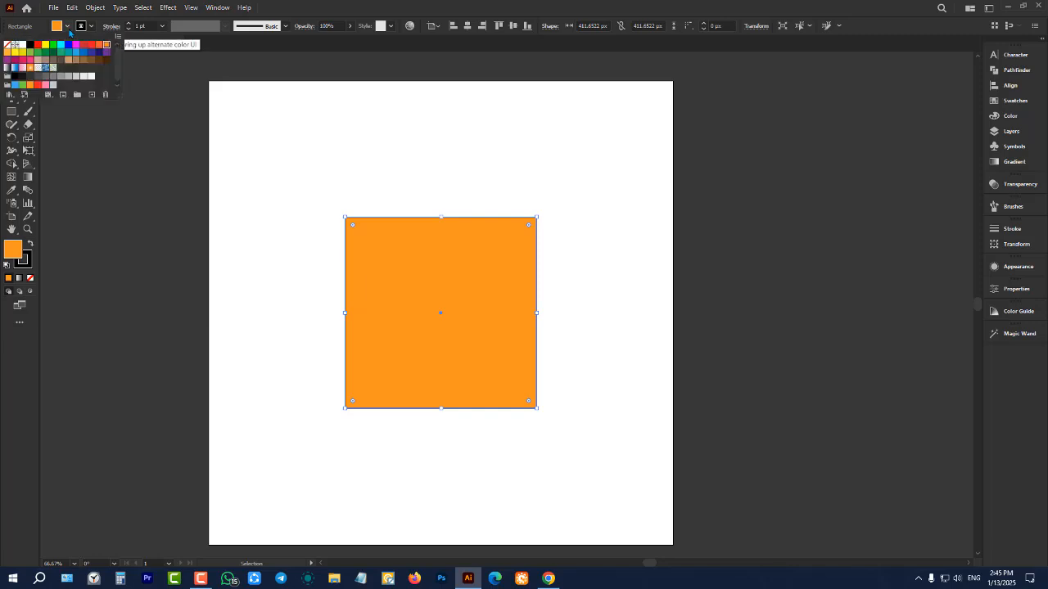
pyautogui.click(321, 226)
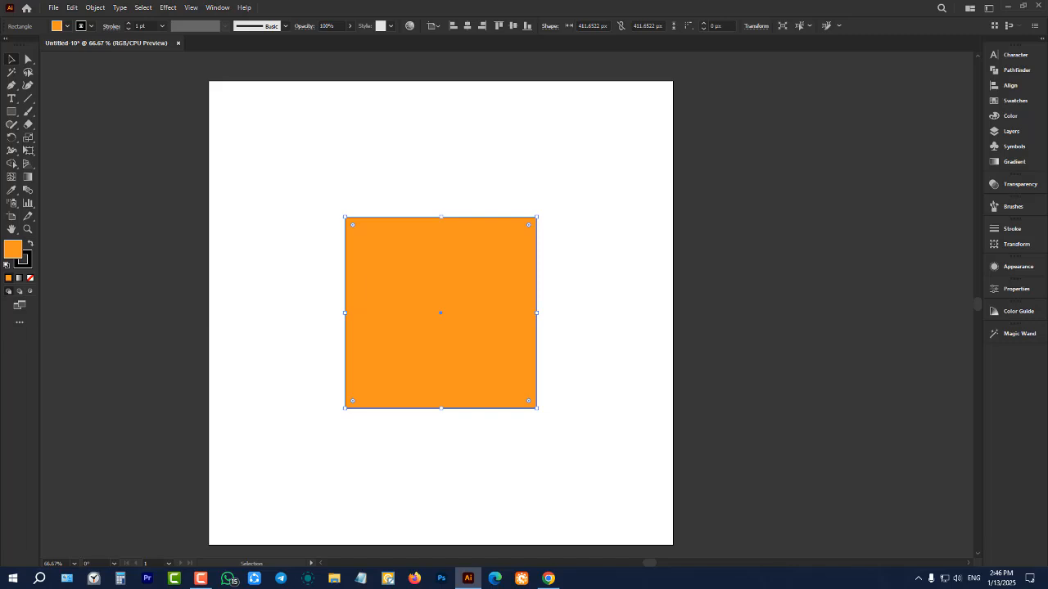
pyautogui.click(653, 295)
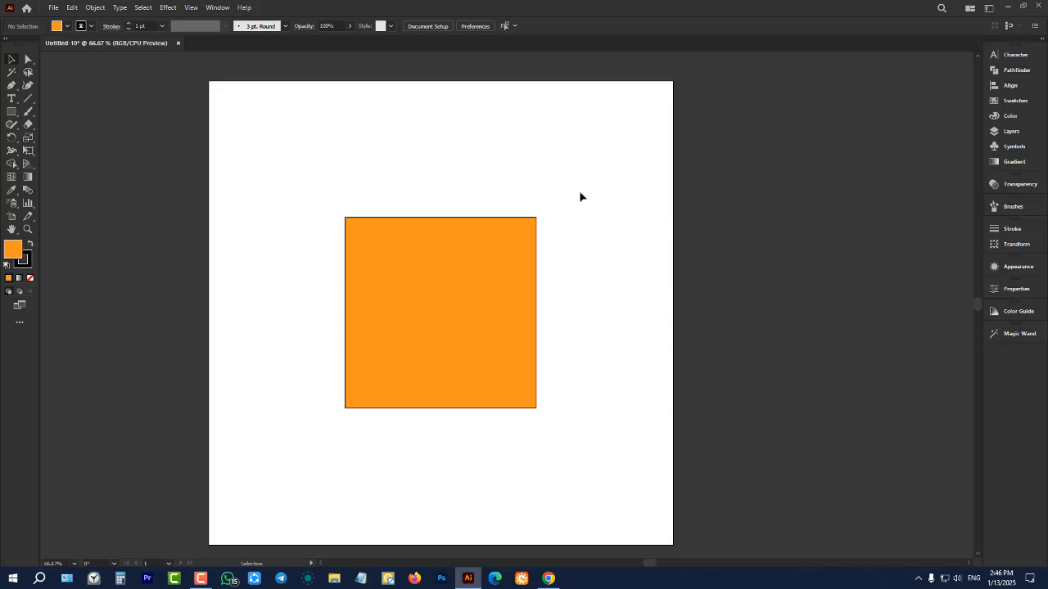
pyautogui.scroll(-1, 580, 196)
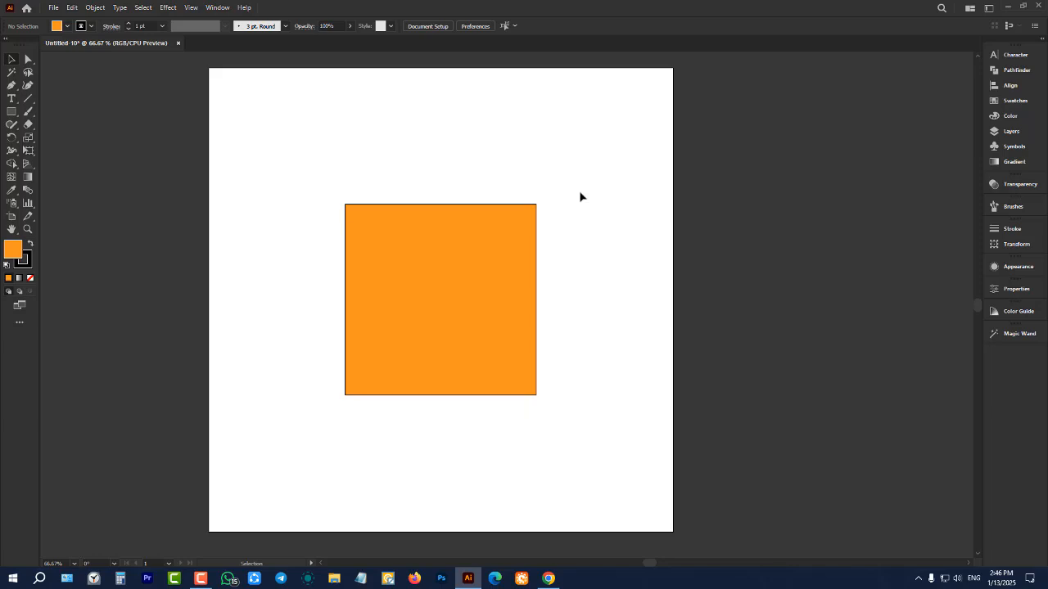
pyautogui.scroll(-2, 579, 197)
pyautogui.scroll(3, 580, 196)
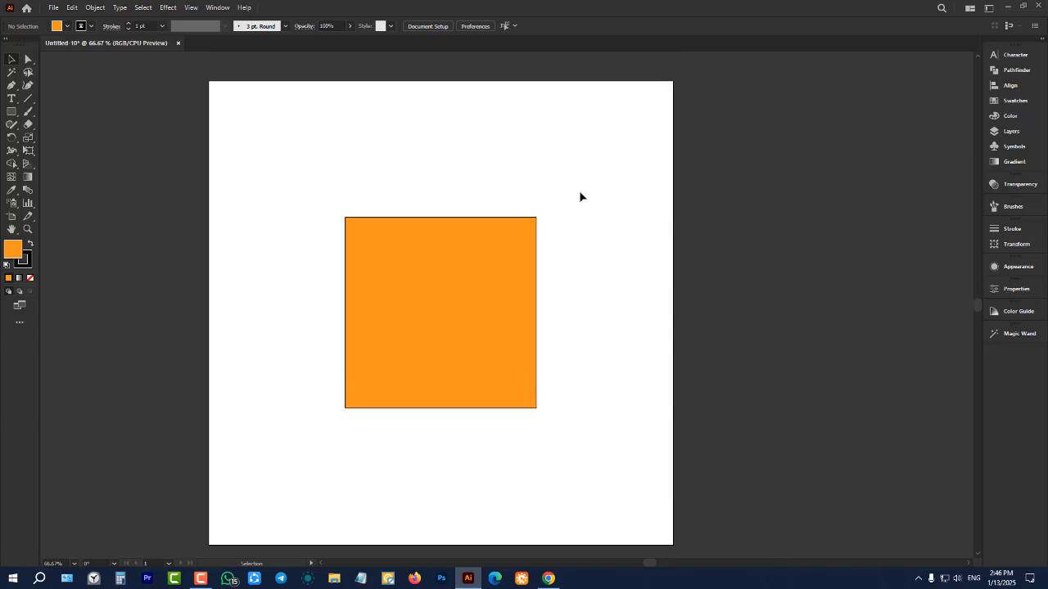
pyautogui.scroll(-1, 579, 197)
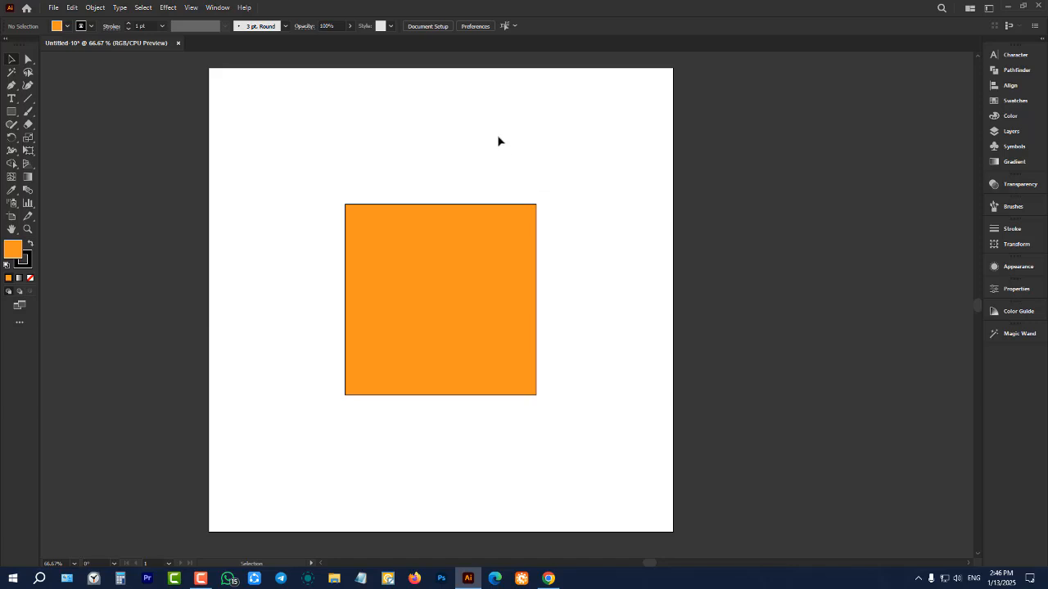
# Move the orange square left and slightly up on the artboard with the Selection tool, and deselect it
pyautogui.moveTo(498, 136); pyautogui.dragTo(655, 319)
pyautogui.click(326, 166)
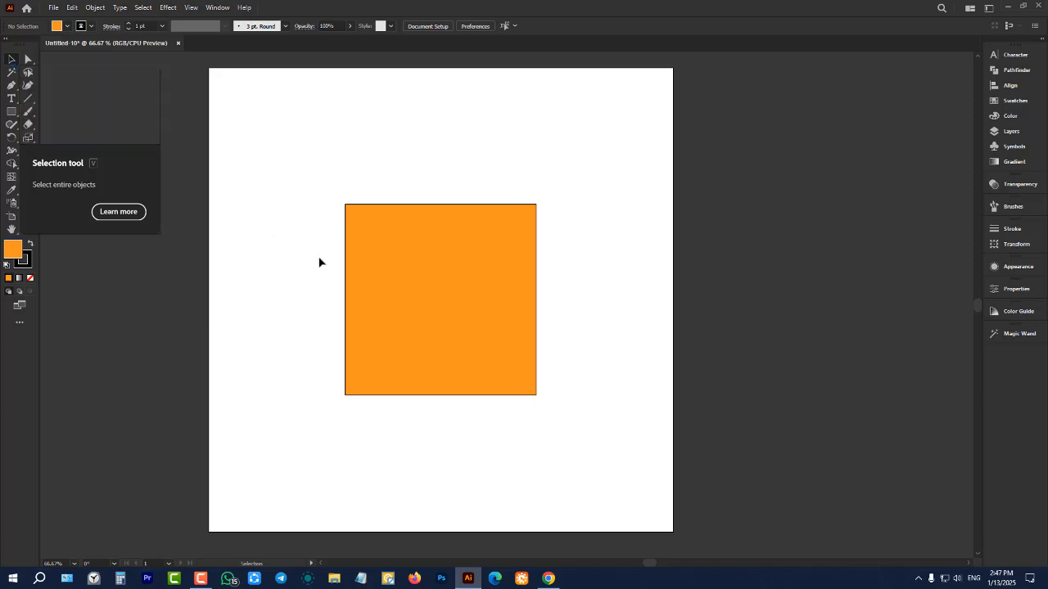
pyautogui.moveTo(447, 252); pyautogui.dragTo(404, 258)
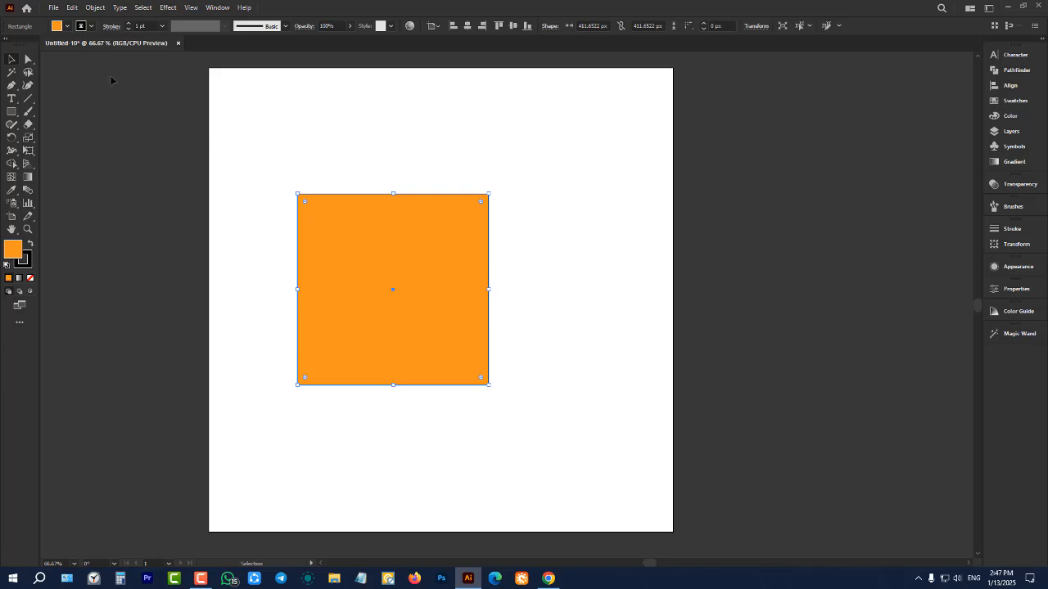
pyautogui.click(251, 129)
# Try to recolor the square without selecting it, choosing red and dark blue as the fill
pyautogui.click(67, 26)
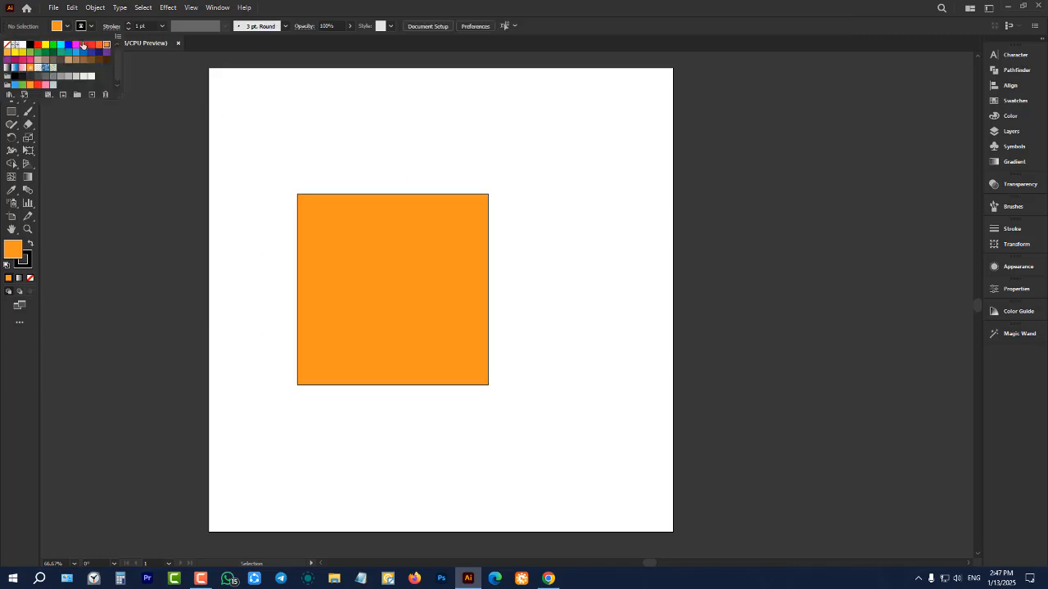
pyautogui.click(82, 45)
pyautogui.click(455, 125)
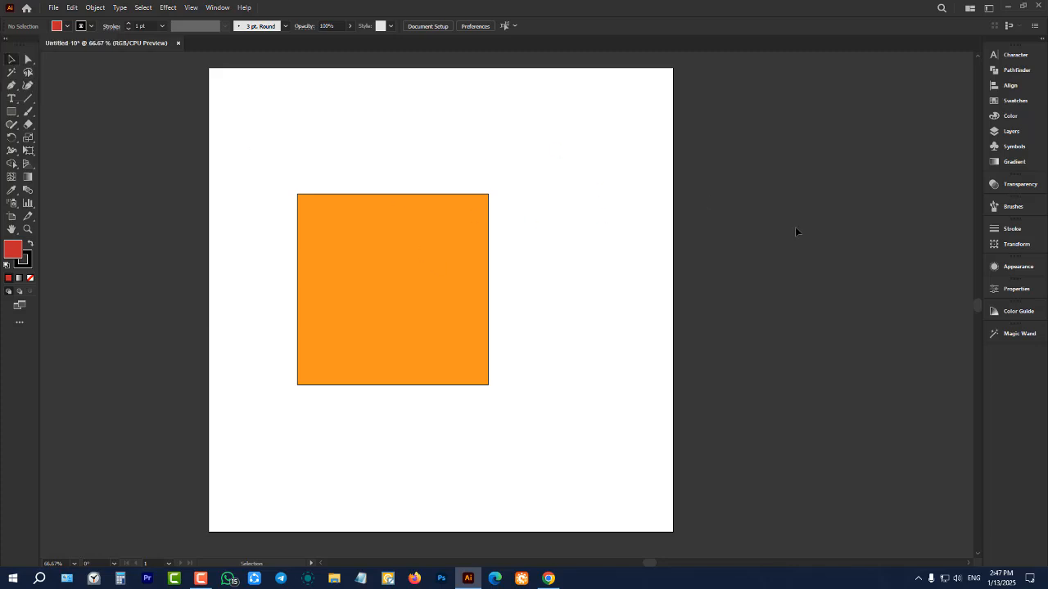
pyautogui.click(67, 25)
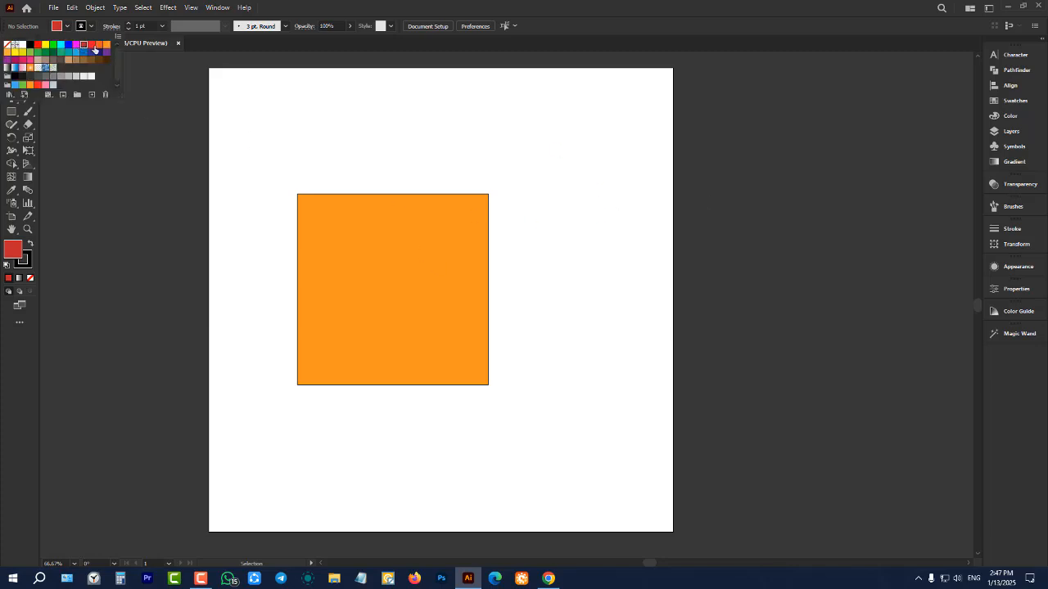
pyautogui.click(98, 52)
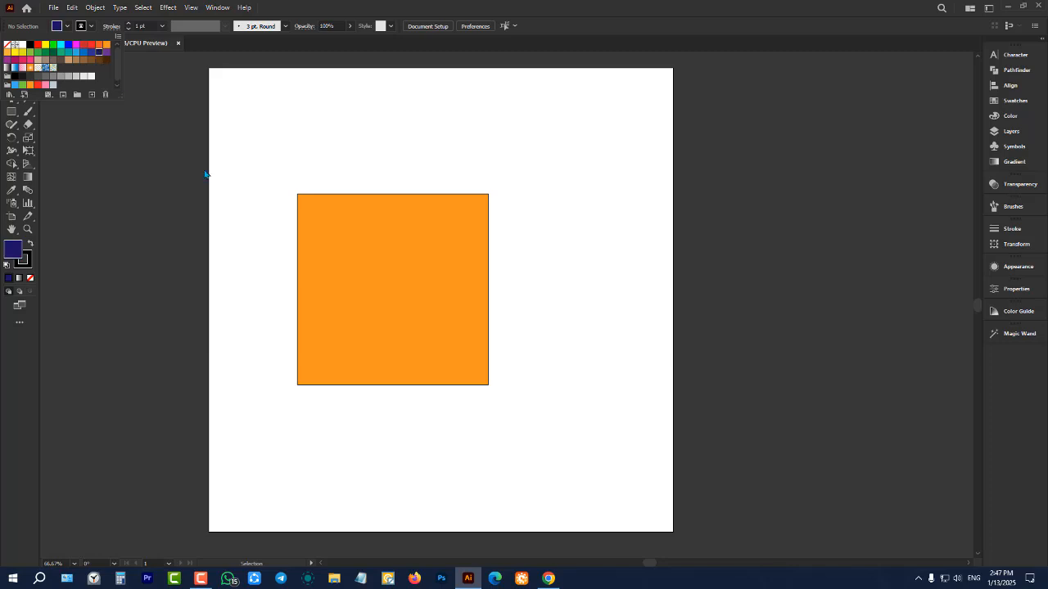
pyautogui.click(212, 180)
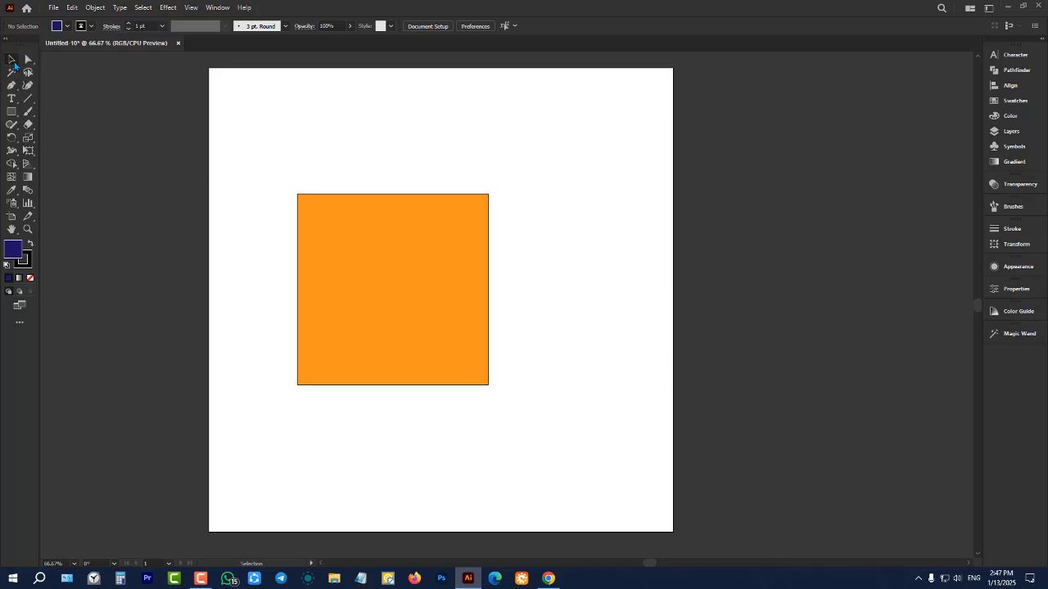
# Select the square, try blue, cyan and green fills on it, and set its fill back to orange
pyautogui.click(379, 274)
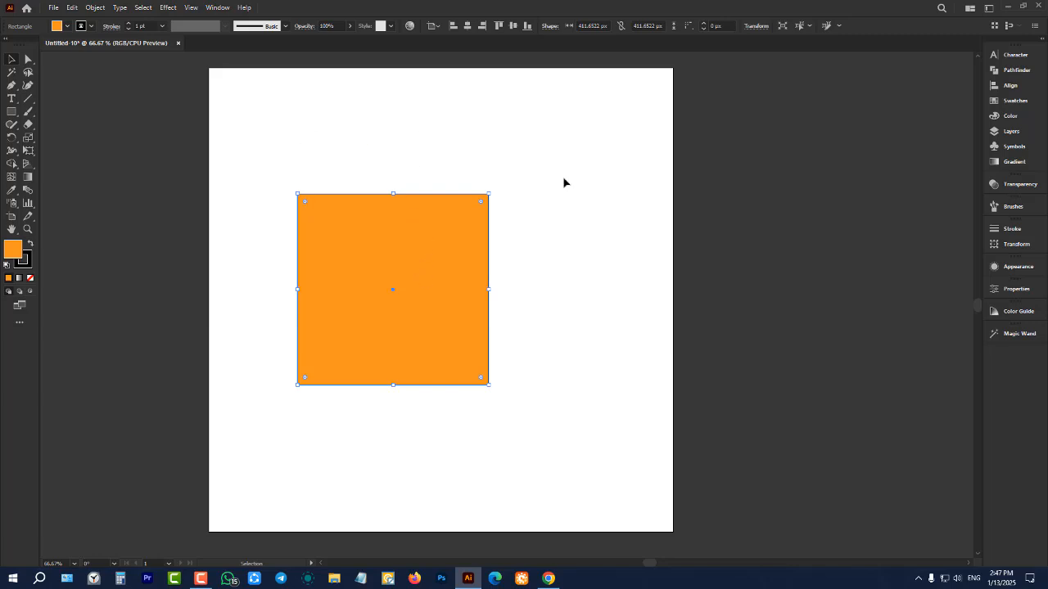
pyautogui.click(69, 26)
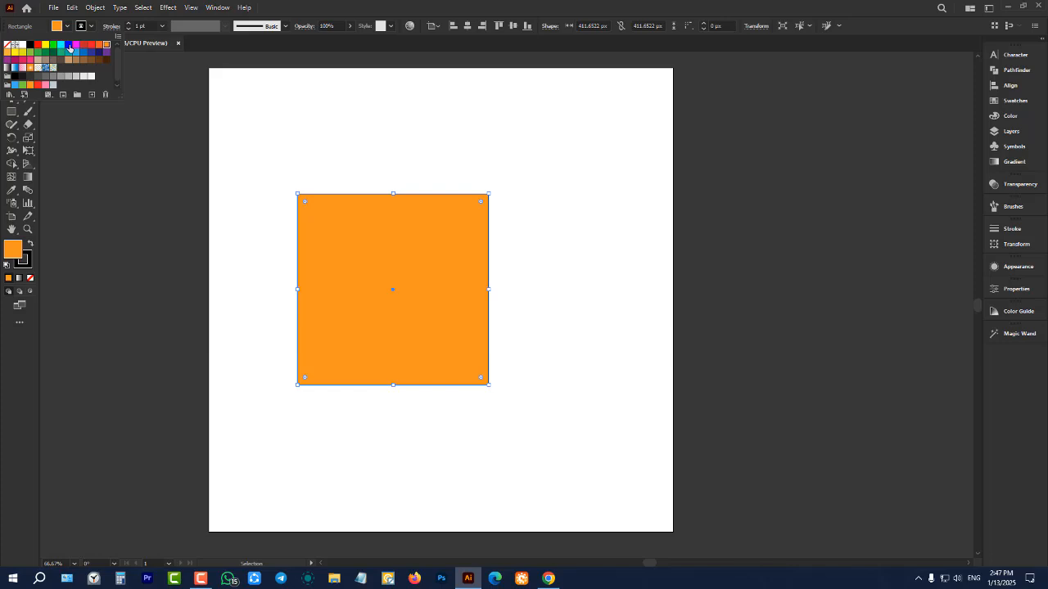
pyautogui.click(68, 46)
pyautogui.click(62, 47)
pyautogui.click(53, 47)
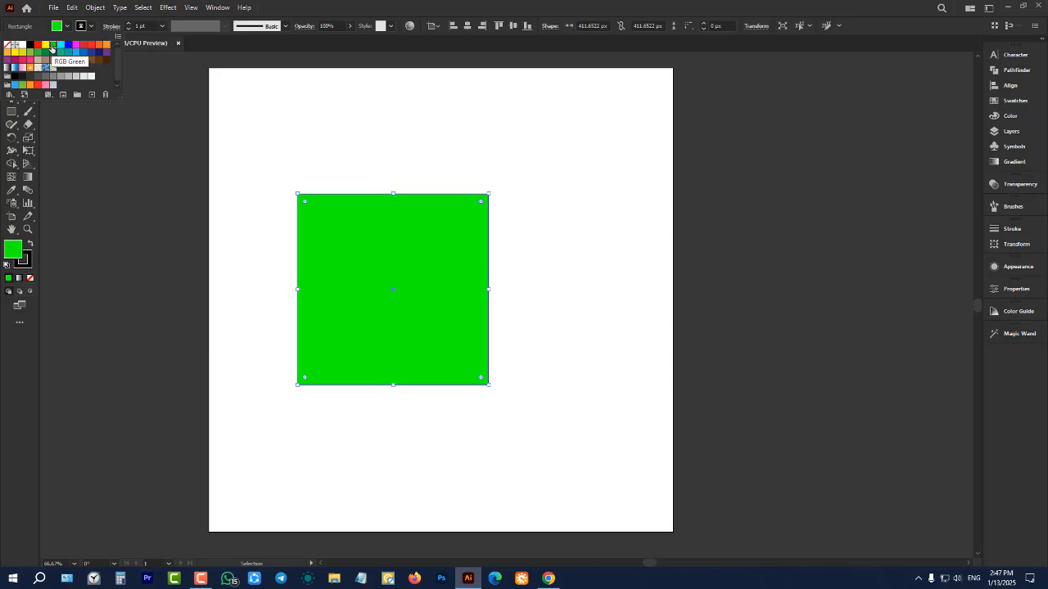
pyautogui.click(107, 45)
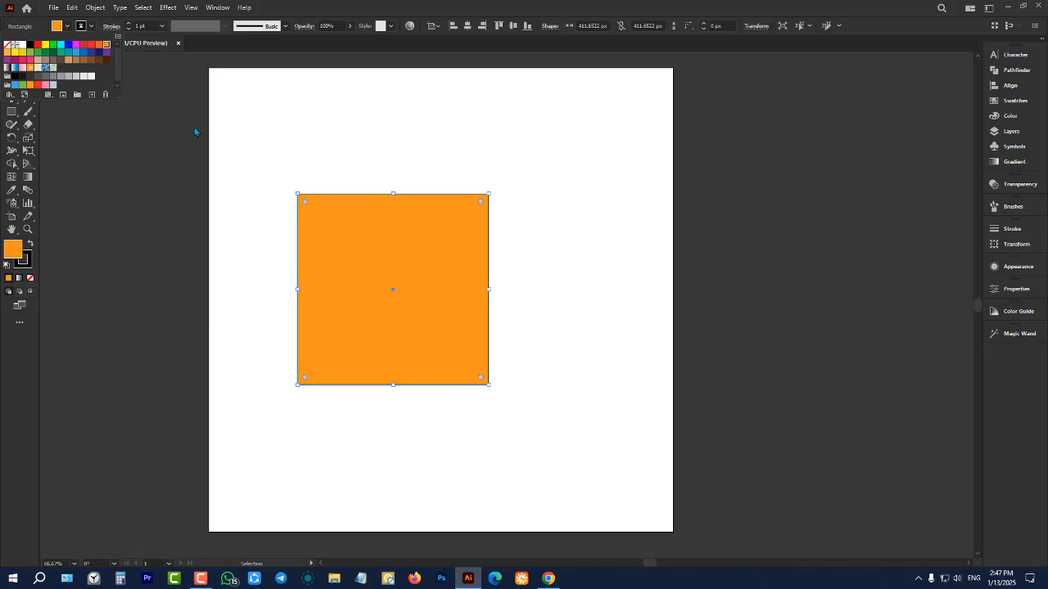
pyautogui.click(294, 157)
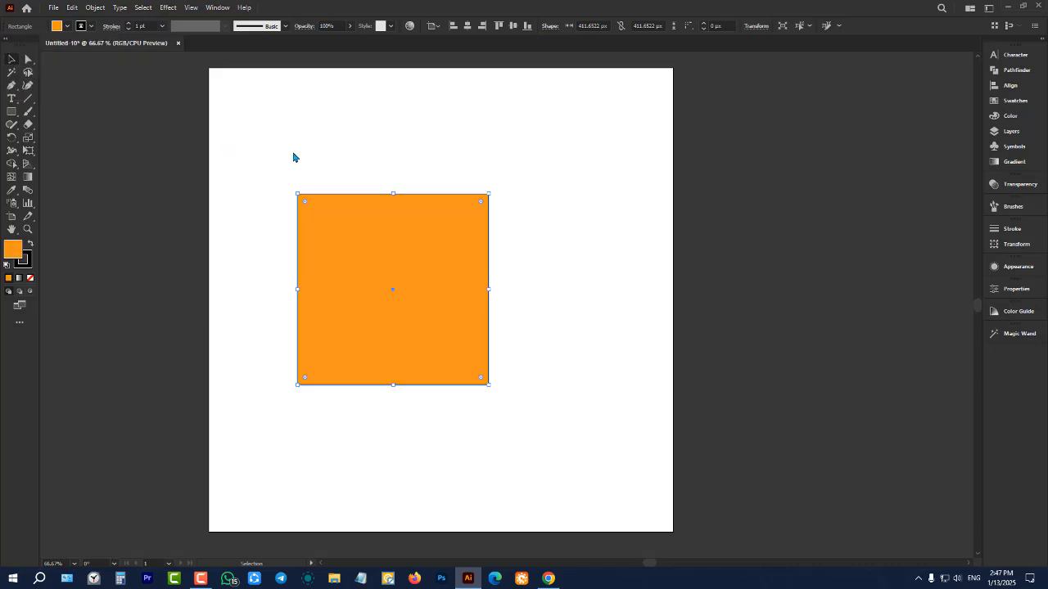
pyautogui.click(18, 61)
pyautogui.scroll(2, 433, 291)
pyautogui.scroll(-1, 434, 290)
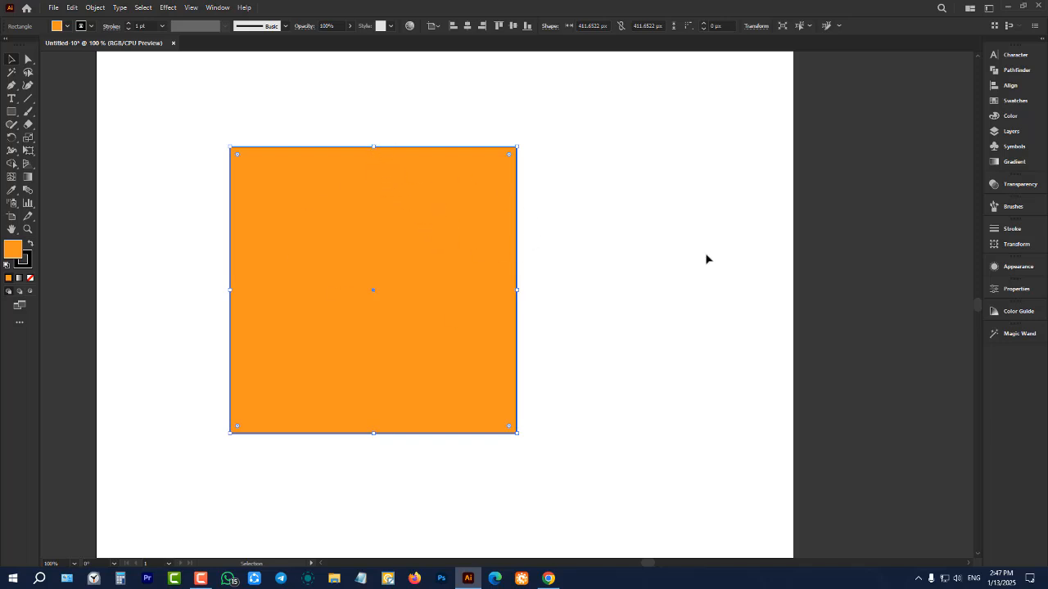
# Resize the orange square by stretching its top, right and bottom sides, then scaling it from a corner to about 413 by 396 px
pyautogui.click(580, 250)
pyautogui.click(386, 211)
pyautogui.moveTo(375, 146); pyautogui.dragTo(378, 92)
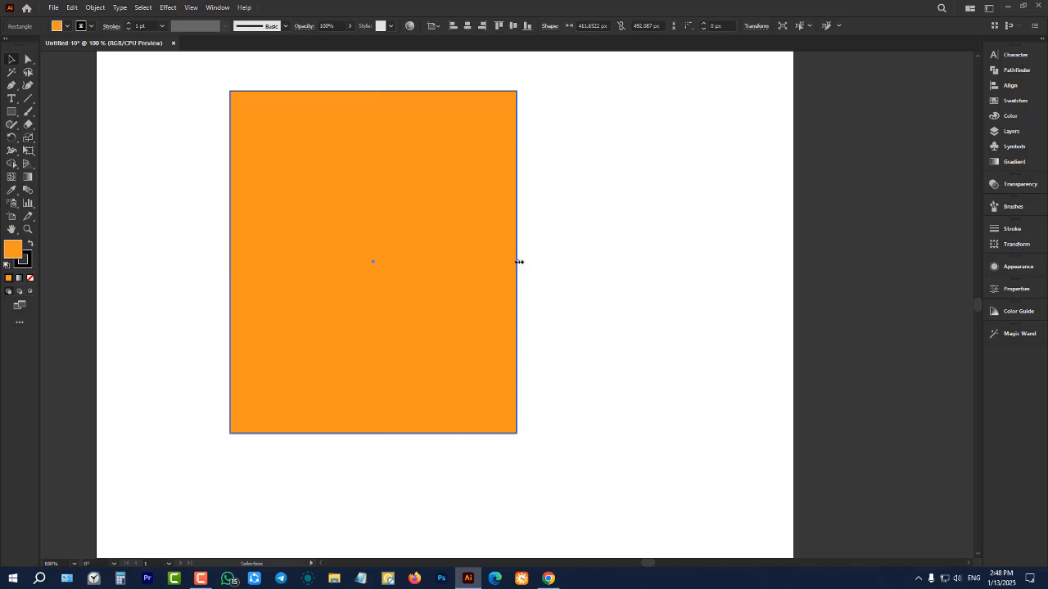
pyautogui.moveTo(519, 261); pyautogui.dragTo(653, 262)
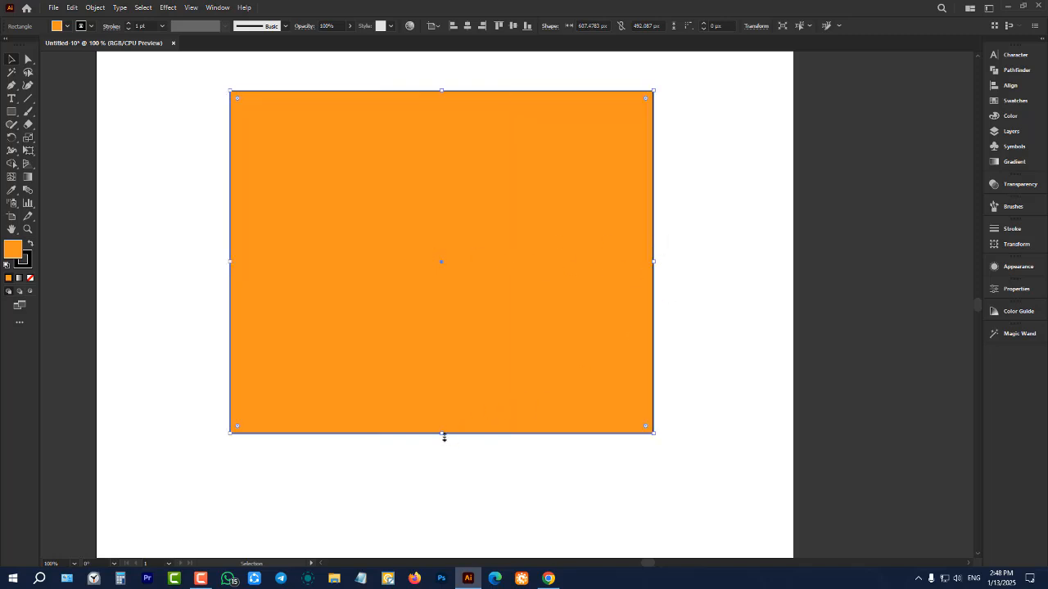
pyautogui.moveTo(442, 435); pyautogui.dragTo(442, 467)
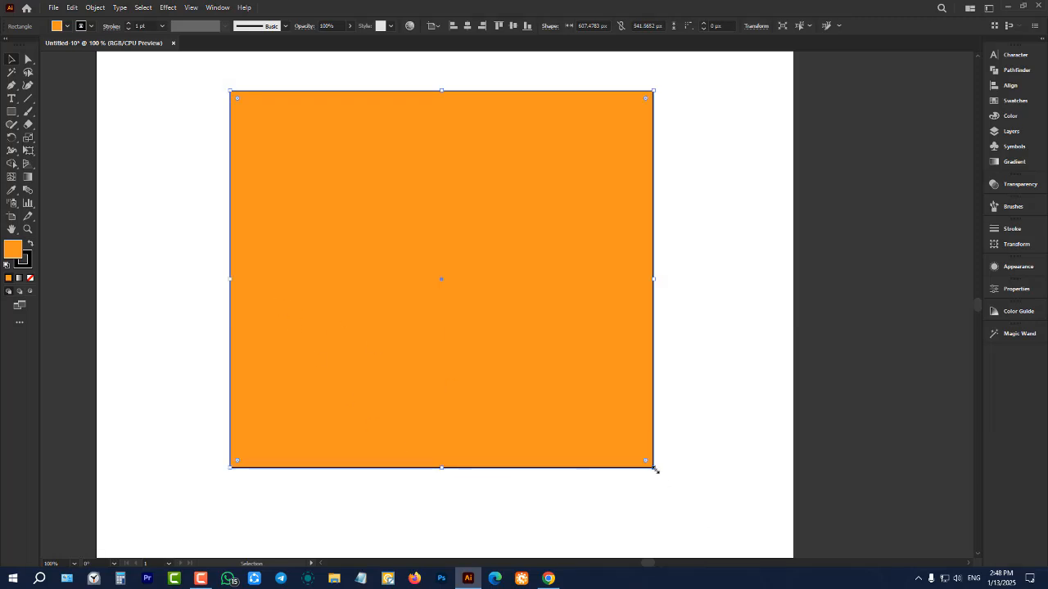
pyautogui.moveTo(654, 470); pyautogui.dragTo(519, 368)
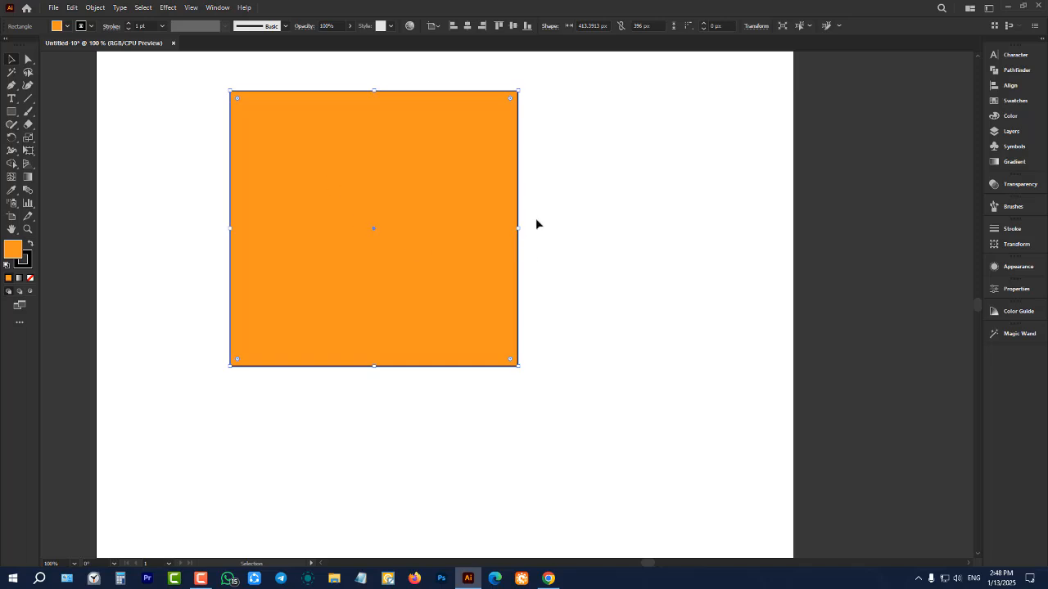
# Nudge the orange rectangle down, then move it to the middle of the artboard
pyautogui.press('Down')
pyautogui.press('Down')
pyautogui.press('Down')
pyautogui.press('Down')
pyautogui.press('Down')
pyautogui.press('Down')
pyautogui.press('Down')
pyautogui.press('Down')
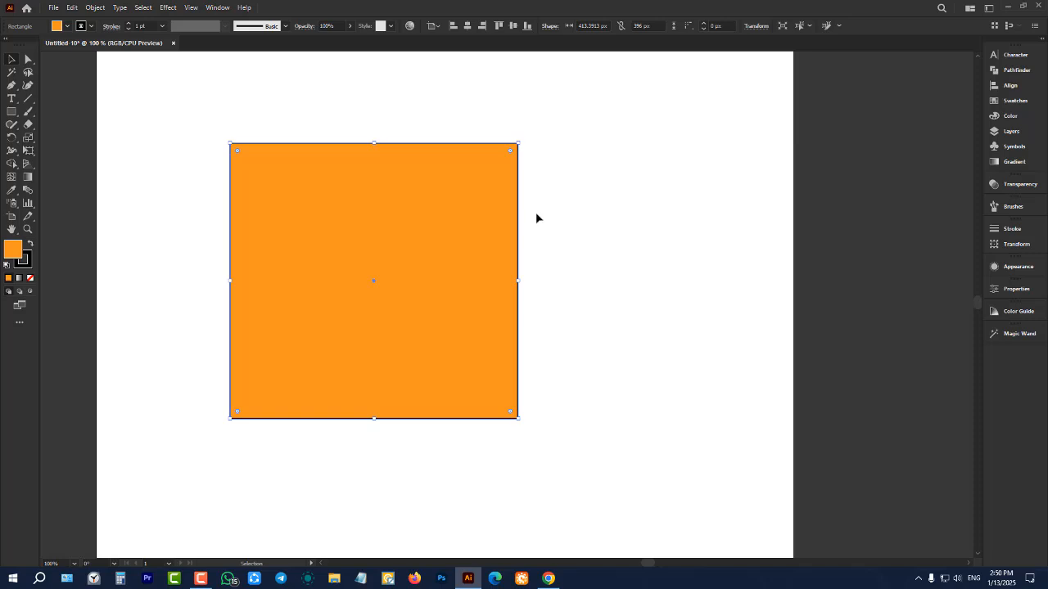
pyautogui.click(161, 171)
pyautogui.moveTo(311, 212); pyautogui.dragTo(404, 241)
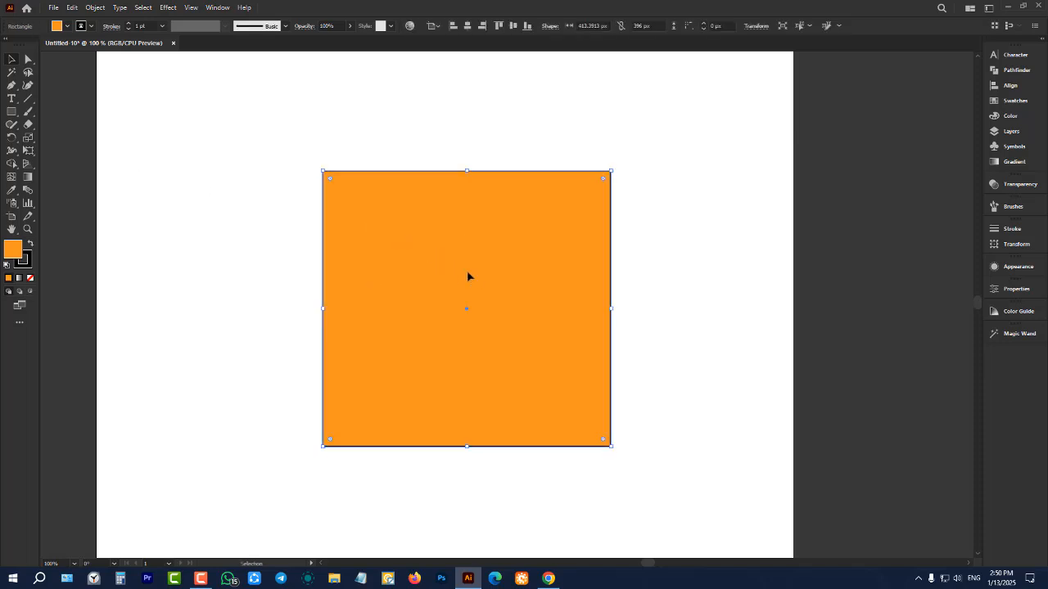
pyautogui.moveTo(467, 276); pyautogui.dragTo(435, 256)
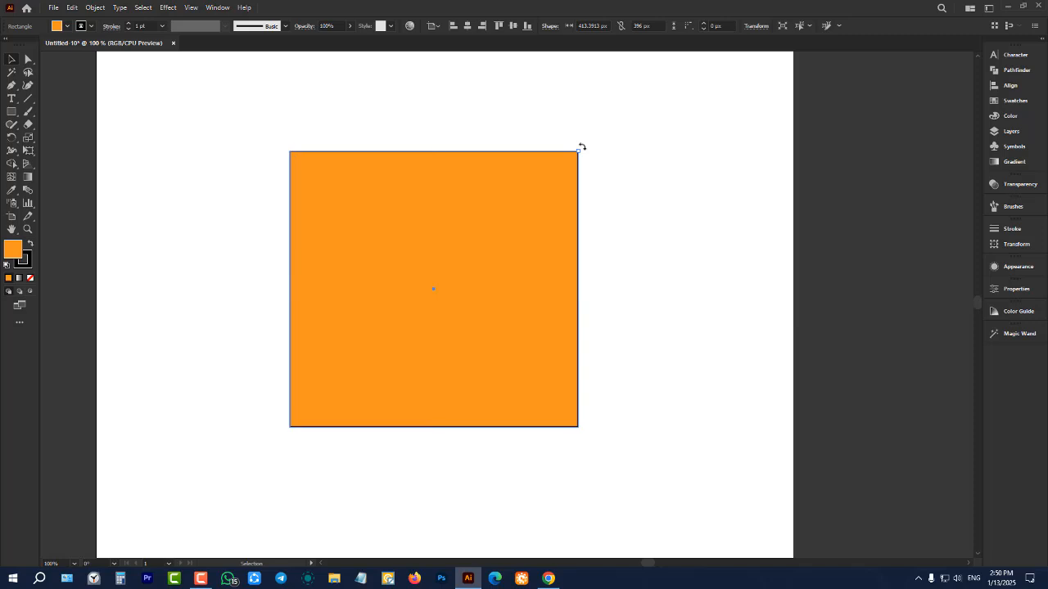
# Try rotating the orange rectangle clockwise freely from its upper-right corner twice, undoing each rotation
pyautogui.moveTo(592, 155); pyautogui.dragTo(685, 270)
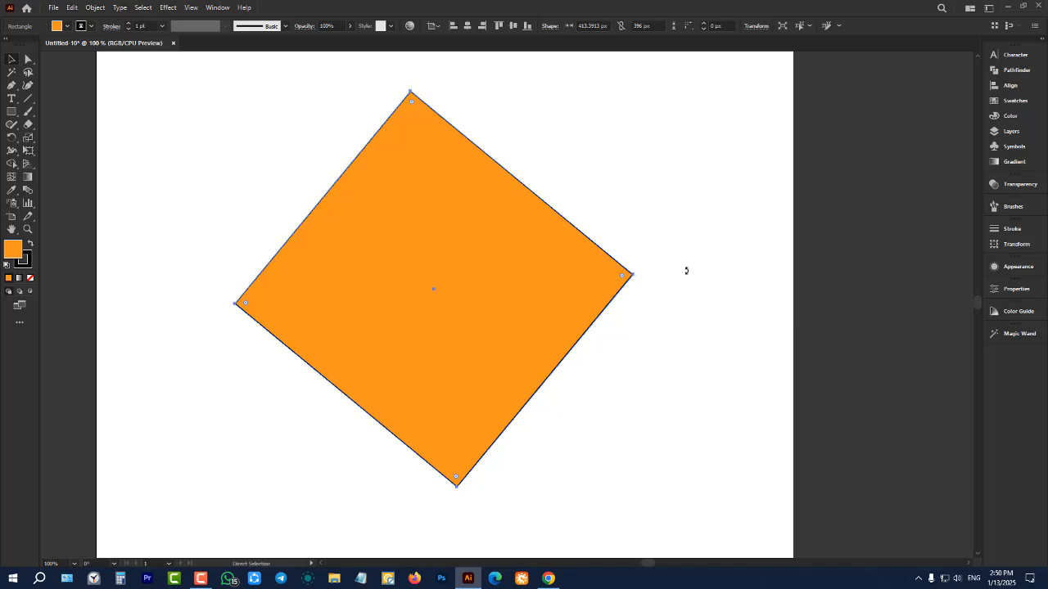
pyautogui.hotkey('ctrl', 'z')
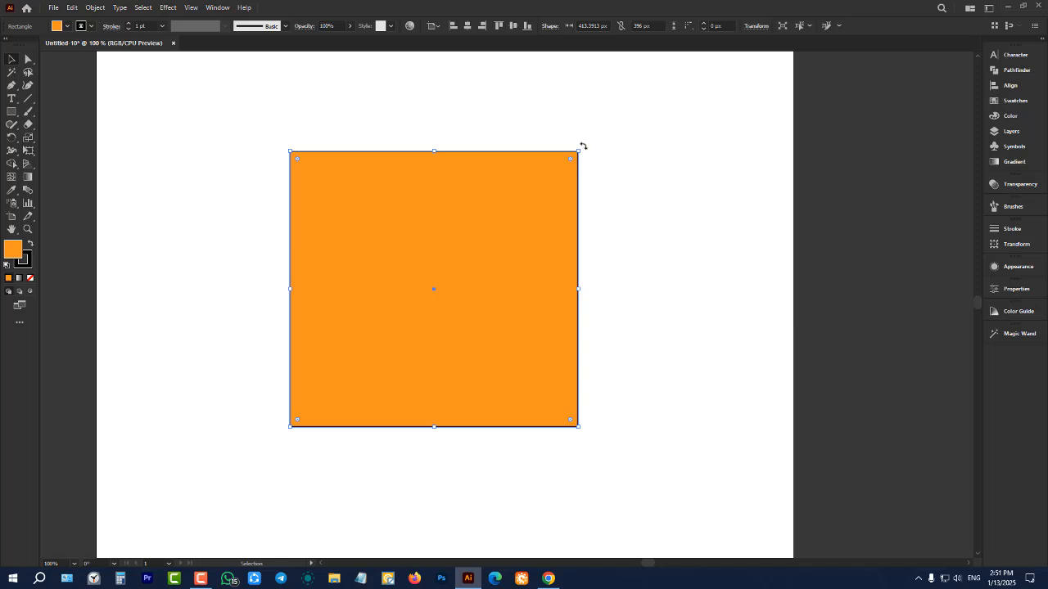
pyautogui.moveTo(582, 146); pyautogui.dragTo(693, 311)
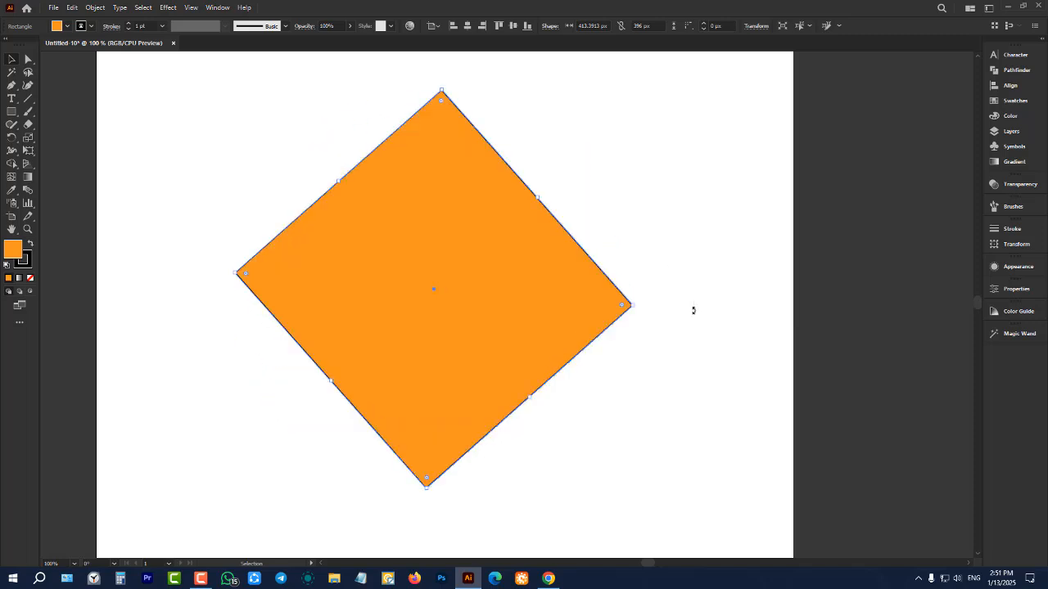
pyautogui.hotkey('ctrl', 'z')
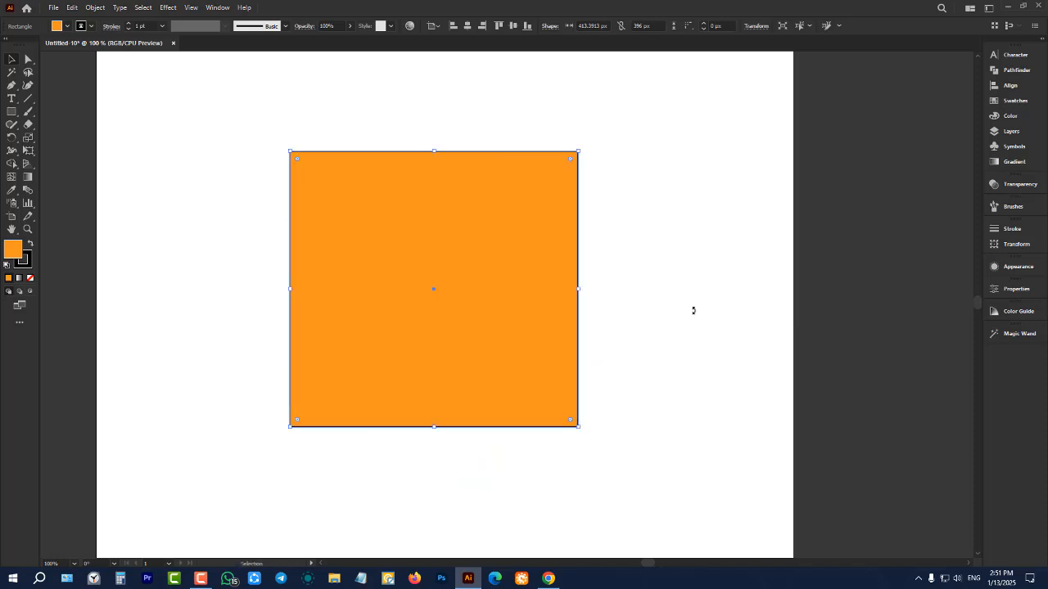
pyautogui.click(1030, 578)
pyautogui.click(758, 281)
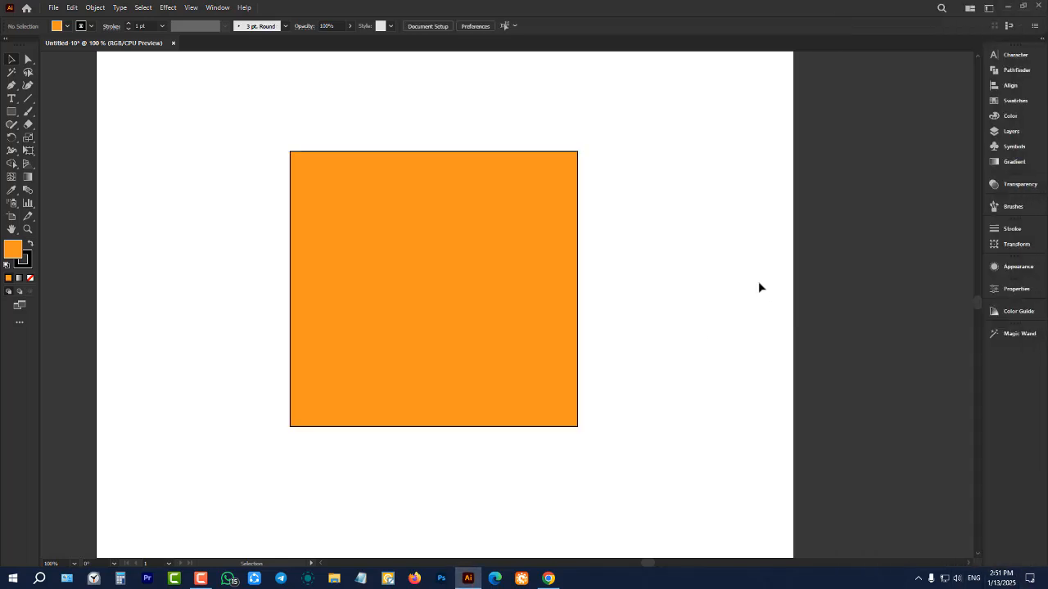
pyautogui.click(540, 270)
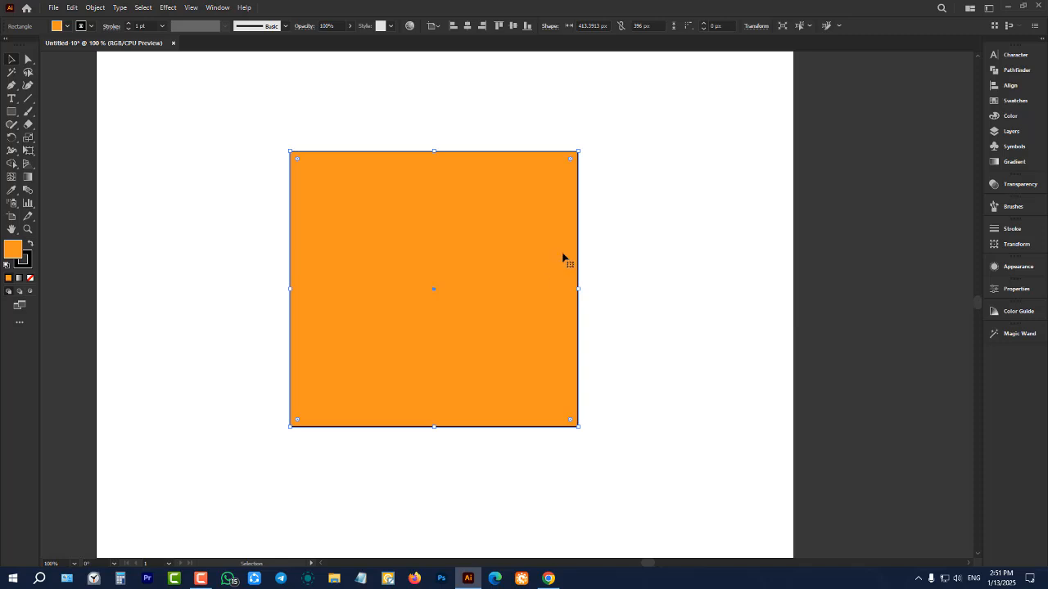
pyautogui.click(702, 219)
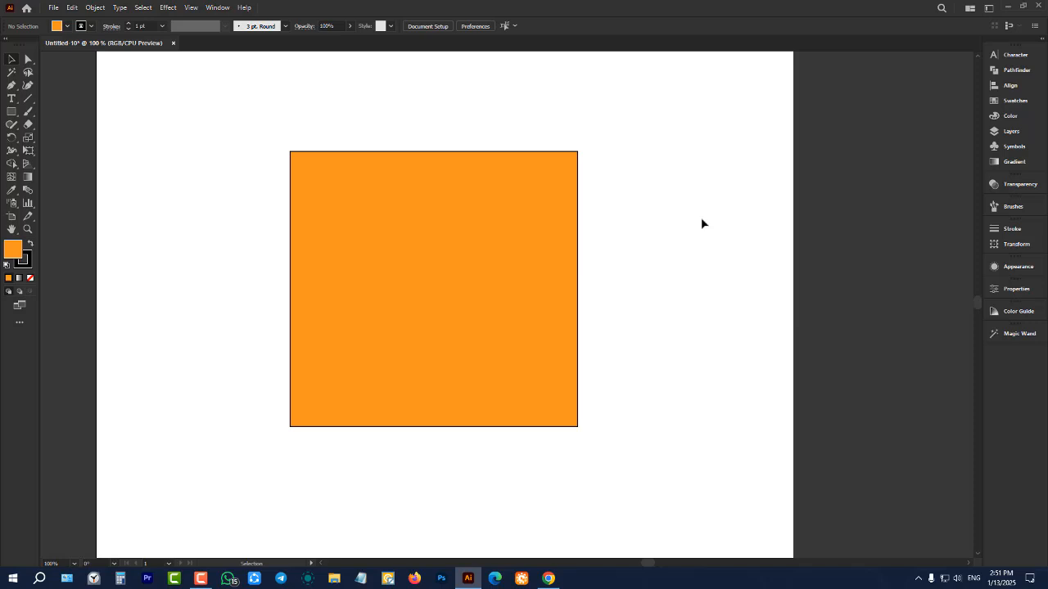
# Select the orange rectangle and rotate it in constrained angle increments to a quarter turn
pyautogui.click(550, 231)
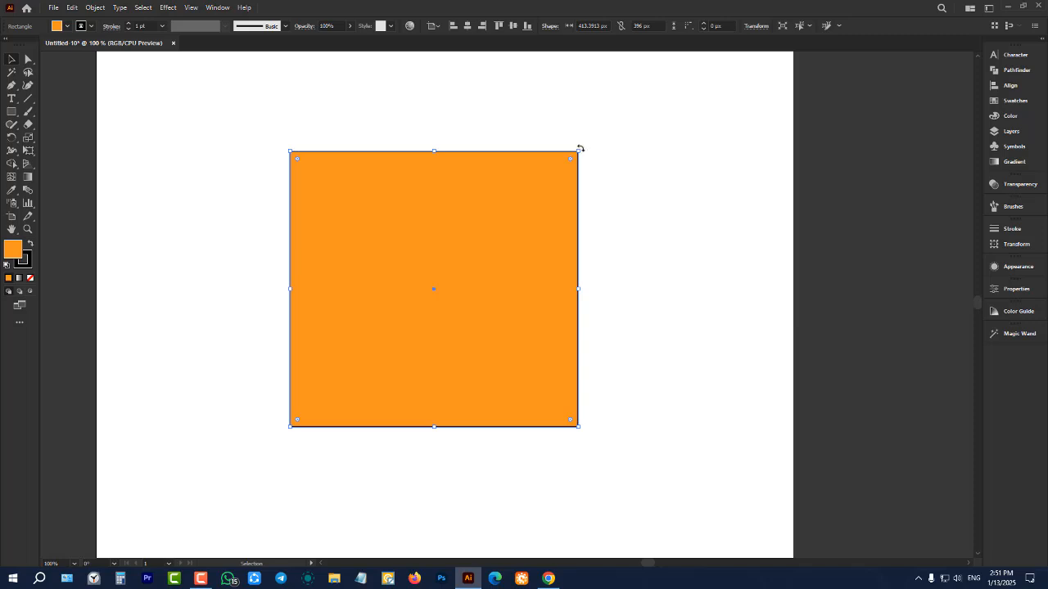
pyautogui.press('shift')
pyautogui.moveTo(581, 149); pyautogui.dragTo(688, 228)
pyautogui.moveTo(636, 293); pyautogui.dragTo(564, 484)
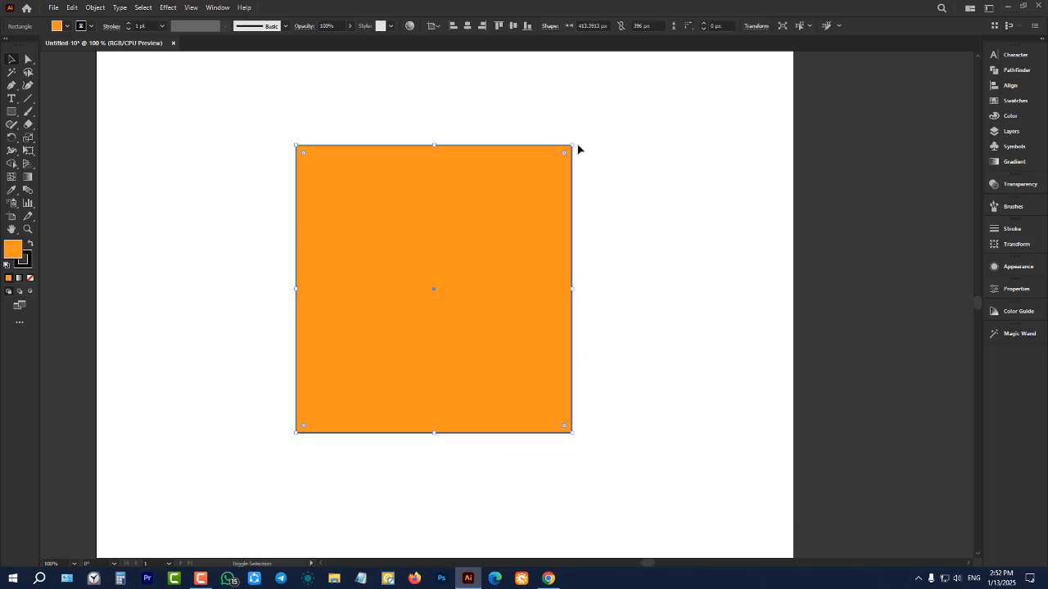
# Try a 45° rotation of the orange rectangle into a diamond, undo it, and deselect the shape
pyautogui.moveTo(578, 149); pyautogui.dragTo(700, 255)
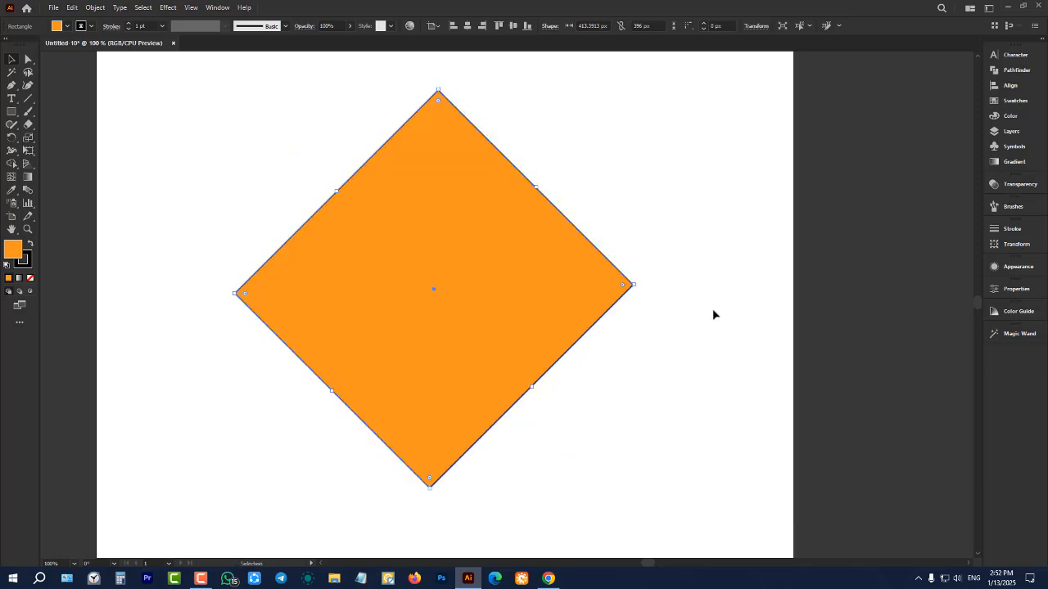
pyautogui.click(638, 235)
pyautogui.moveTo(685, 170); pyautogui.dragTo(425, 357)
pyautogui.click(651, 204)
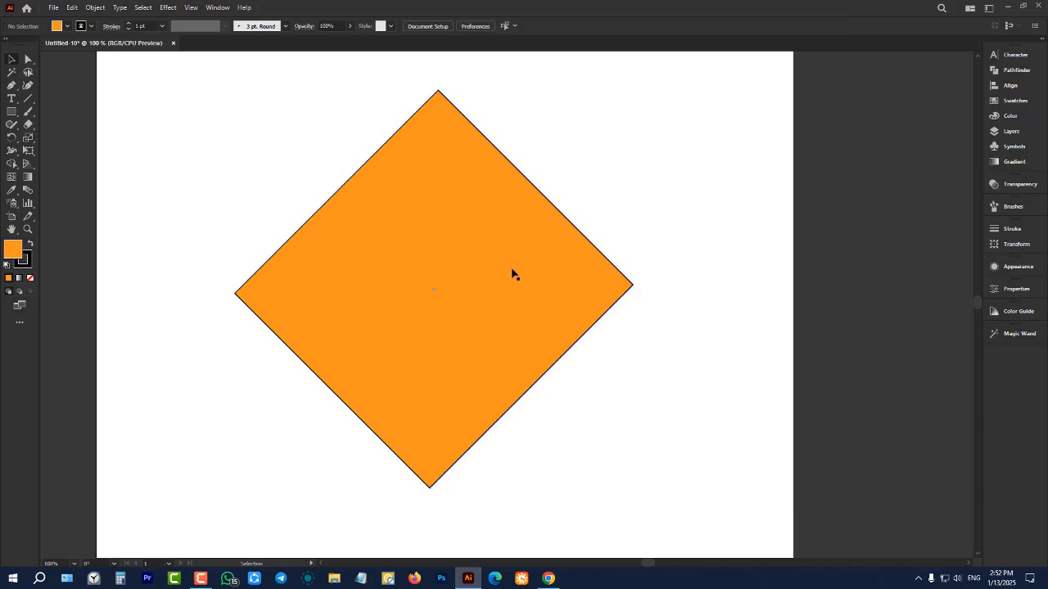
pyautogui.hotkey('ctrl', 'z')
pyautogui.click(651, 209)
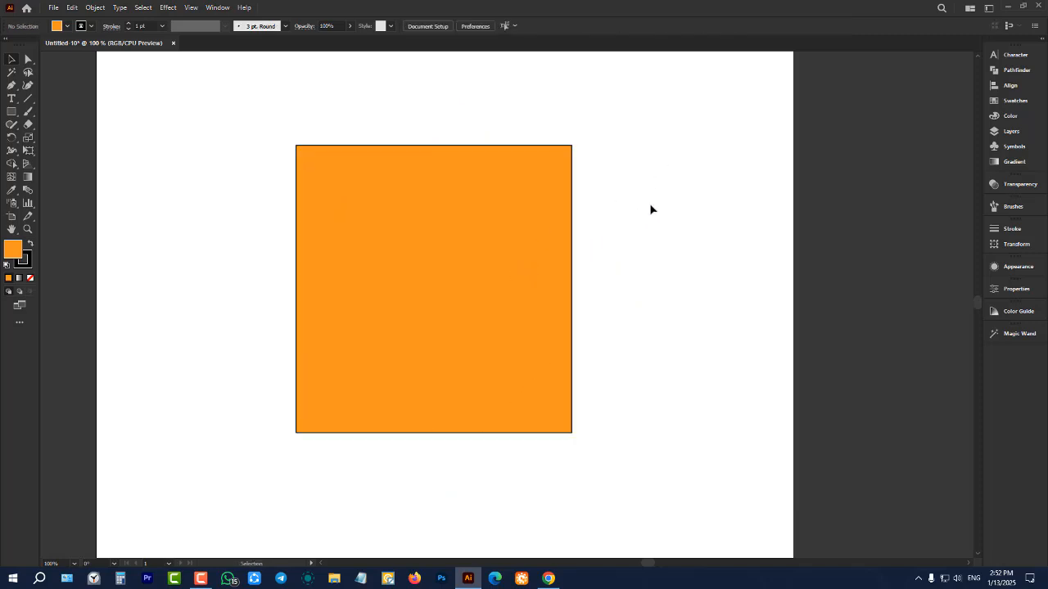
# Rotate the orange rectangle 45° clockwise into a diamond with the rotation constrained, and deselect it
pyautogui.click(459, 221)
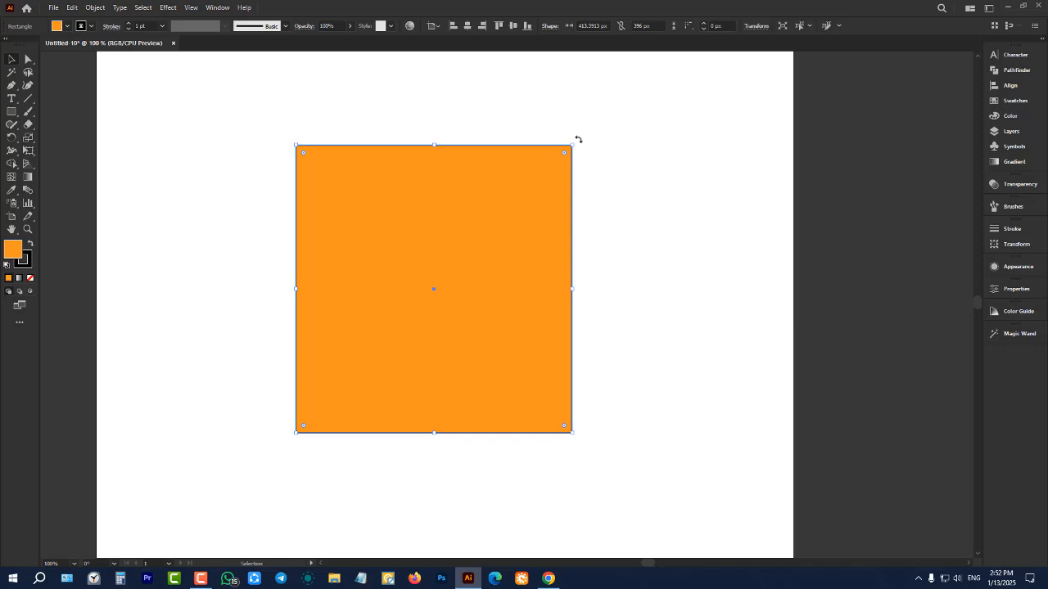
pyautogui.press('shift')
pyautogui.moveTo(578, 139); pyautogui.dragTo(675, 258)
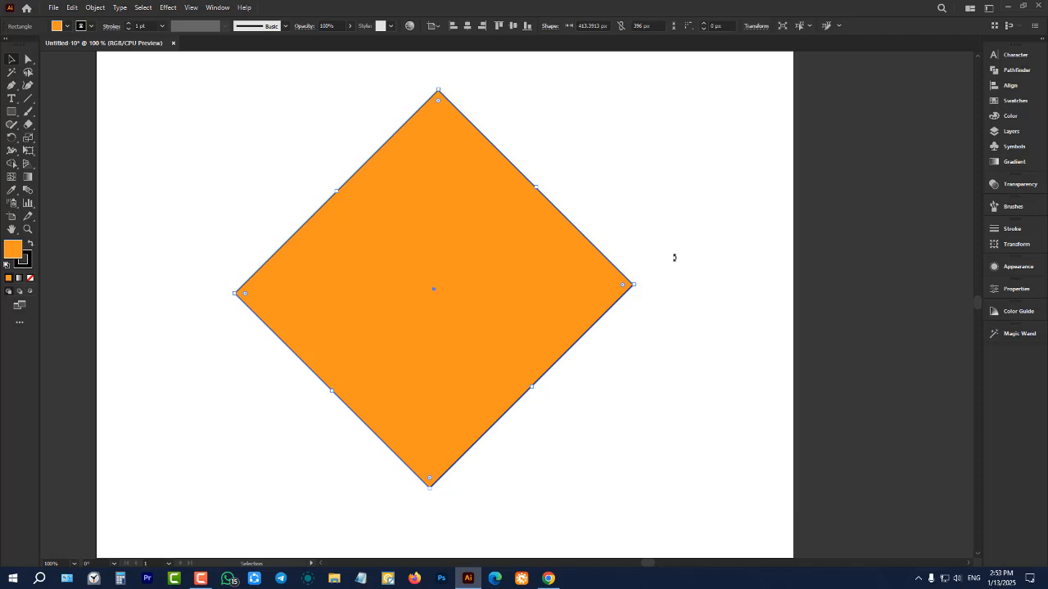
pyautogui.click(673, 256)
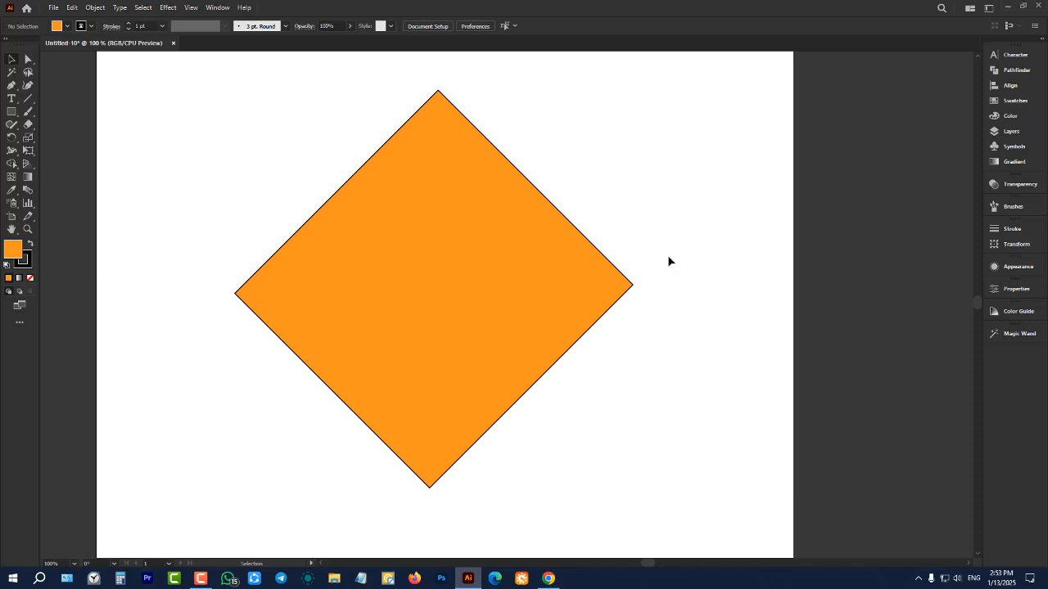
# Delete the orange diamond from the artboard and activate the Rectangle tool
pyautogui.click(475, 239)
pyautogui.press('Delete')
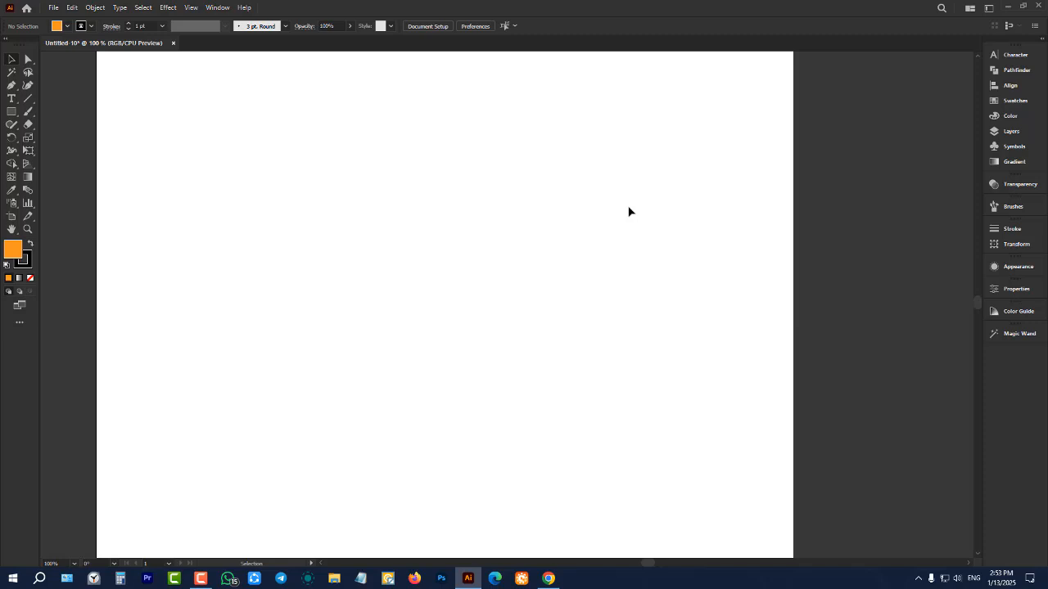
pyautogui.scroll(-1, 509, 298)
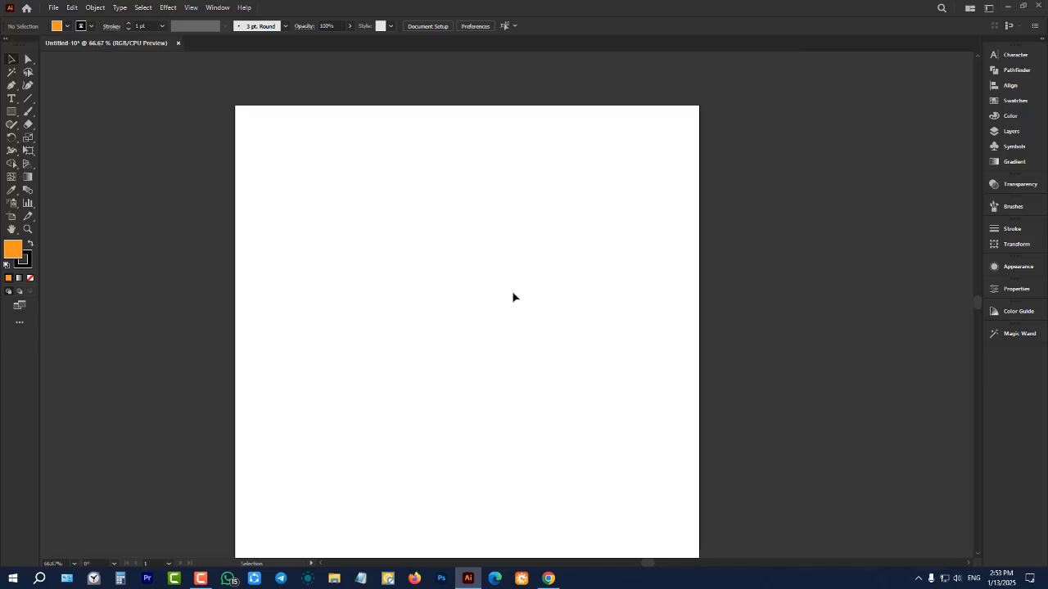
pyautogui.click(16, 111)
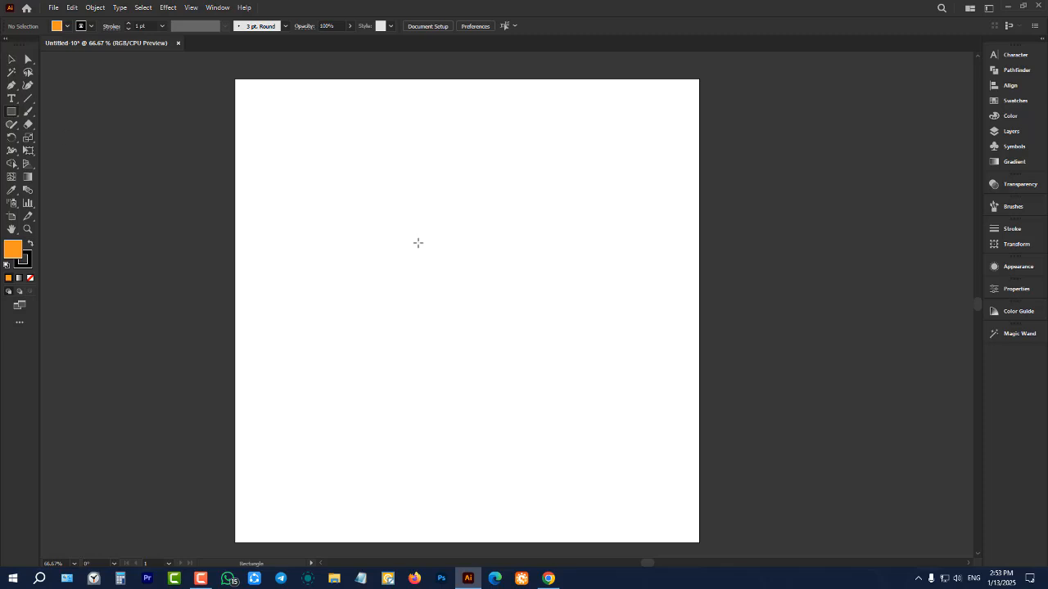
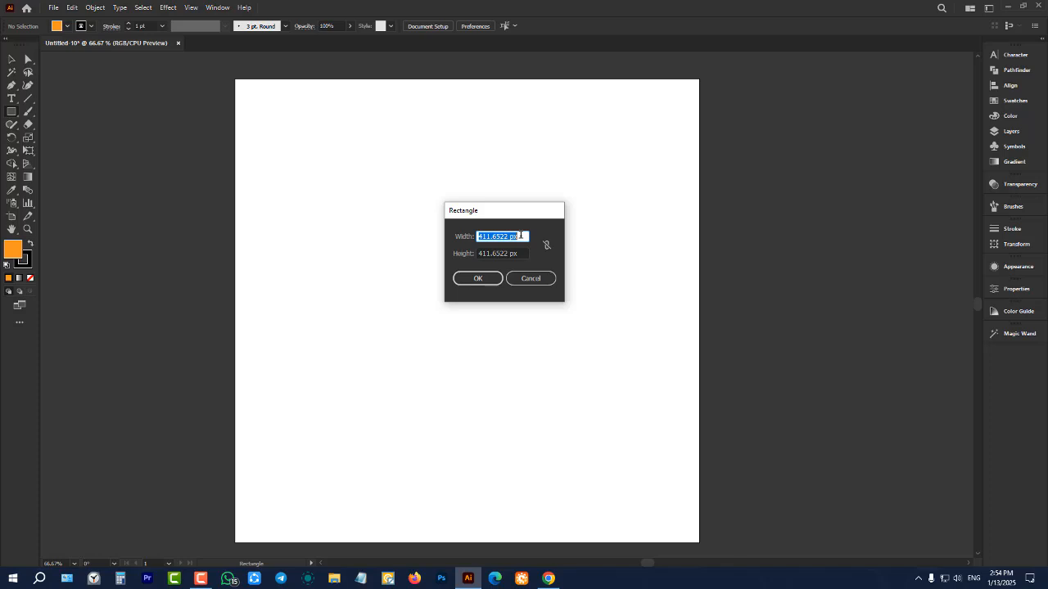
# Create an orange rectangle 1000 px wide and 700 px high
pyautogui.write('1000')
pyautogui.click(523, 250)
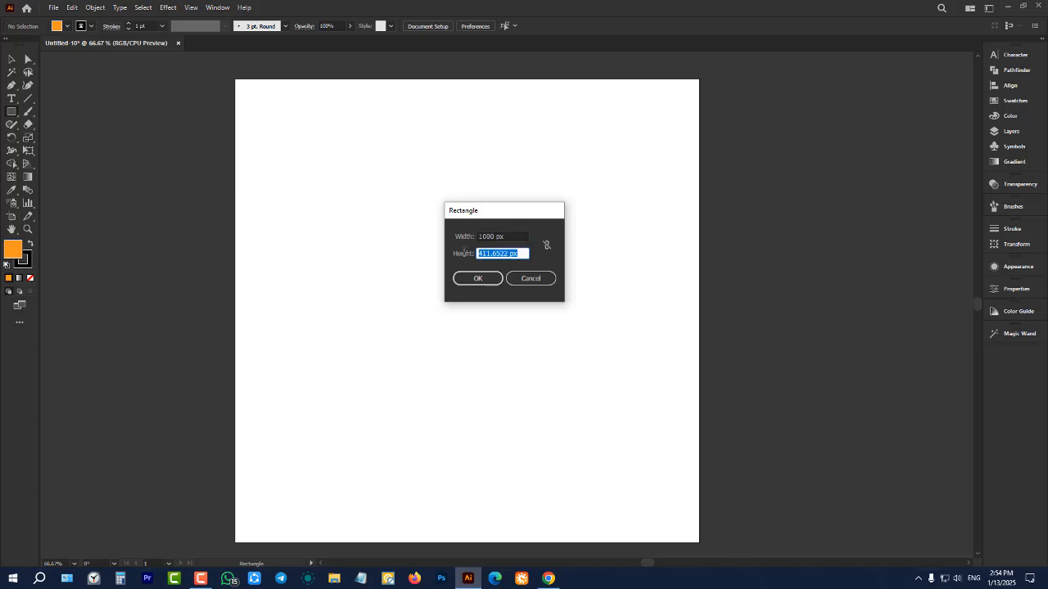
pyautogui.write('700')
pyautogui.click(480, 281)
pyautogui.click(10, 61)
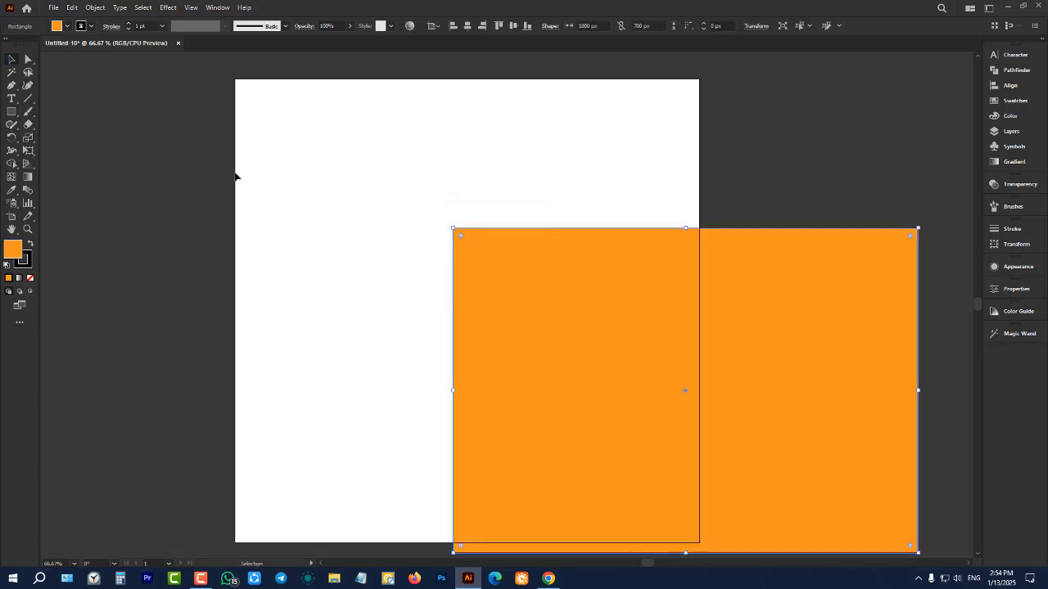
# Move the orange rectangle flush with the artboard's top and side edges, and deselect it
pyautogui.keyDown('alt'); pyautogui.scroll(-2, 271, 180); pyautogui.keyUp('alt')
pyautogui.moveTo(426, 239); pyautogui.dragTo(317, 157)
pyautogui.keyDown('alt'); pyautogui.scroll(2, 313, 151); pyautogui.keyUp('alt')
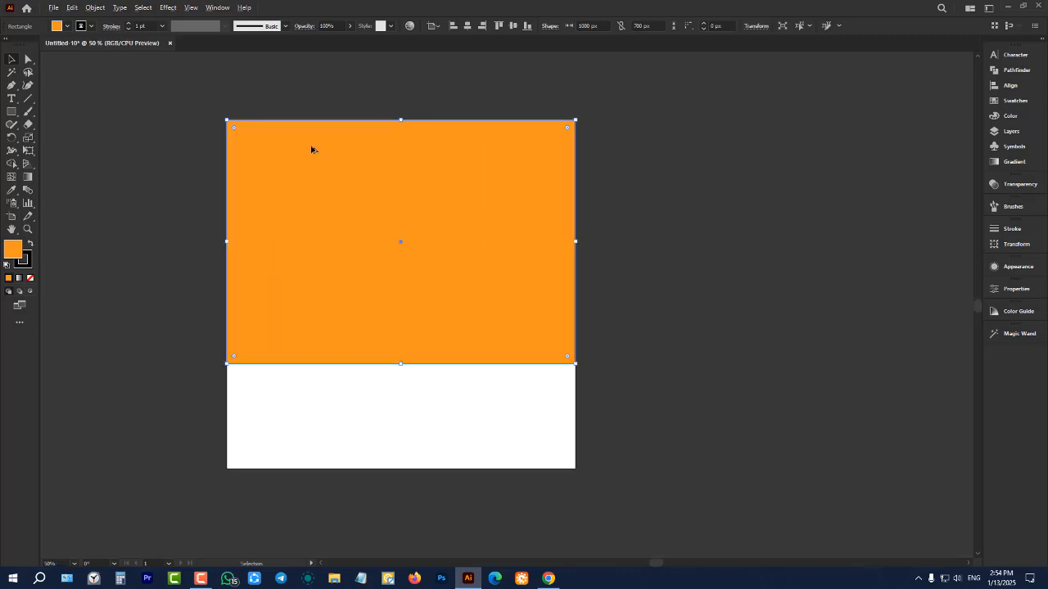
pyautogui.scroll(-1, 728, 315)
pyautogui.click(731, 317)
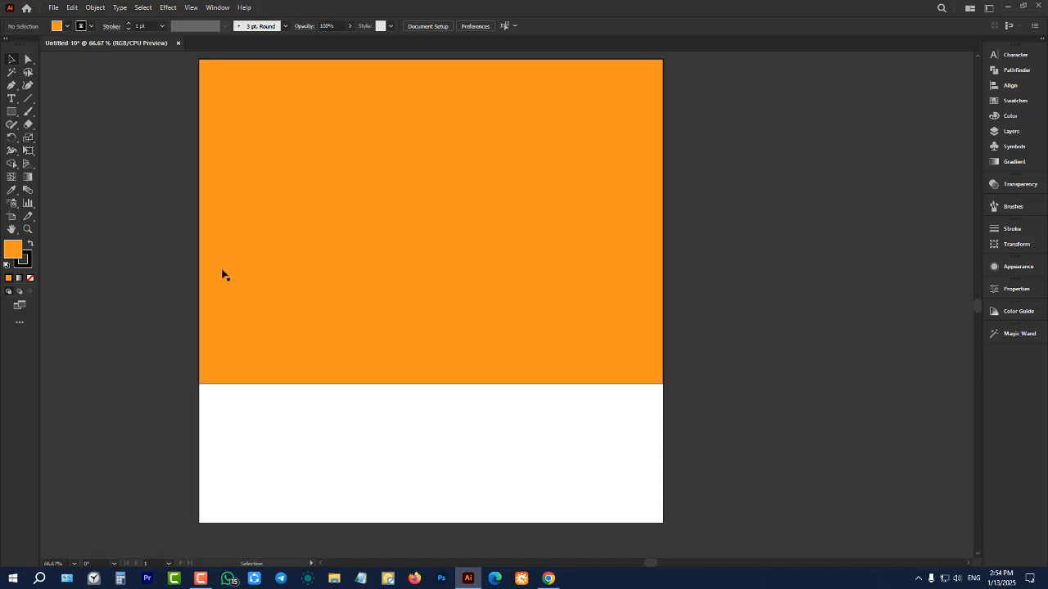
# Shift the orange rectangle lower on the artboard, aligned with its side edges, and delete it
pyautogui.keyDown('alt'); pyautogui.scroll(-1, 536, 303); pyautogui.keyUp('alt')
pyautogui.moveTo(490, 251); pyautogui.dragTo(495, 275)
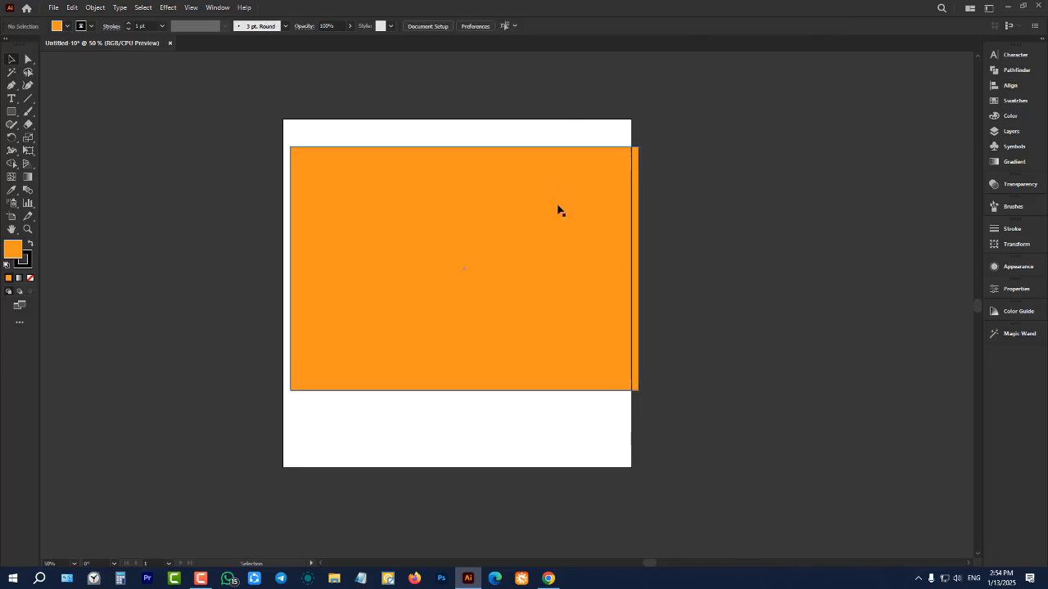
pyautogui.moveTo(556, 210); pyautogui.dragTo(550, 209)
pyautogui.click(634, 199)
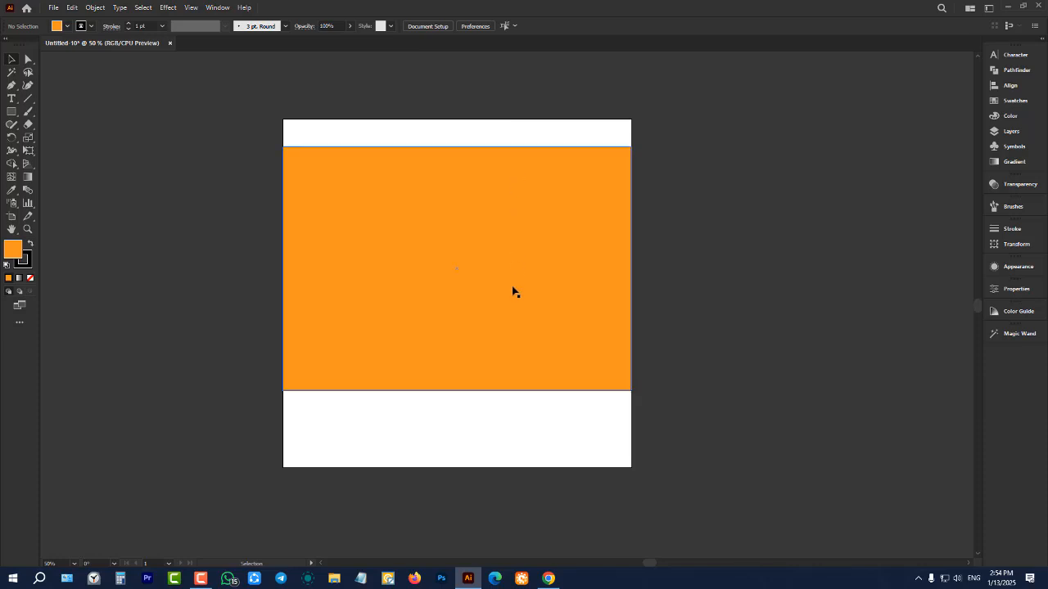
pyautogui.moveTo(513, 289); pyautogui.dragTo(513, 366)
pyautogui.press('Delete')
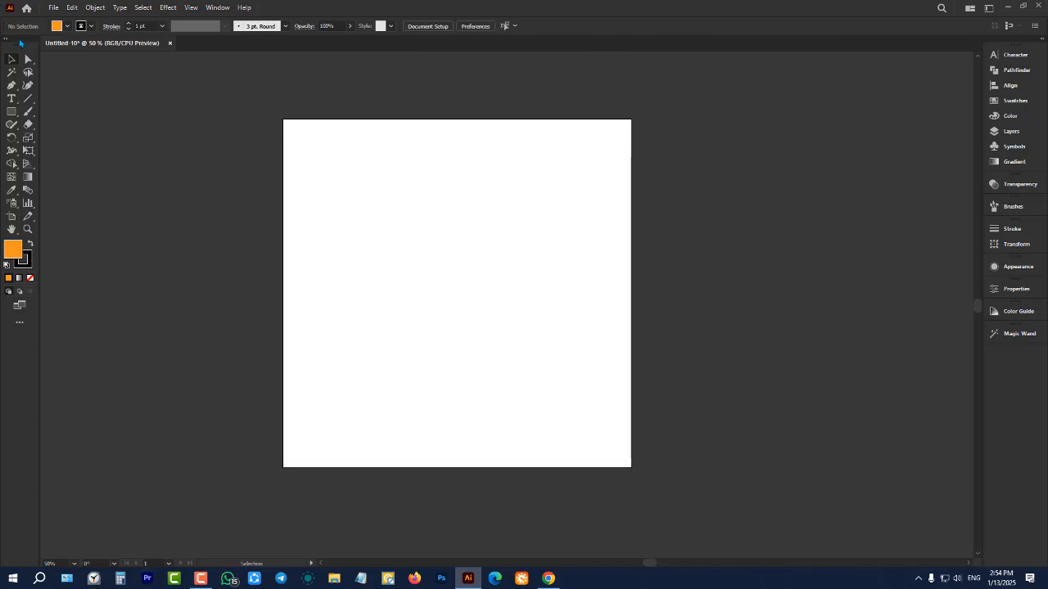
# Create a 500 × 500 px orange square by entering its exact dimensions
pyautogui.click(11, 112)
pyautogui.scroll(1, 418, 245)
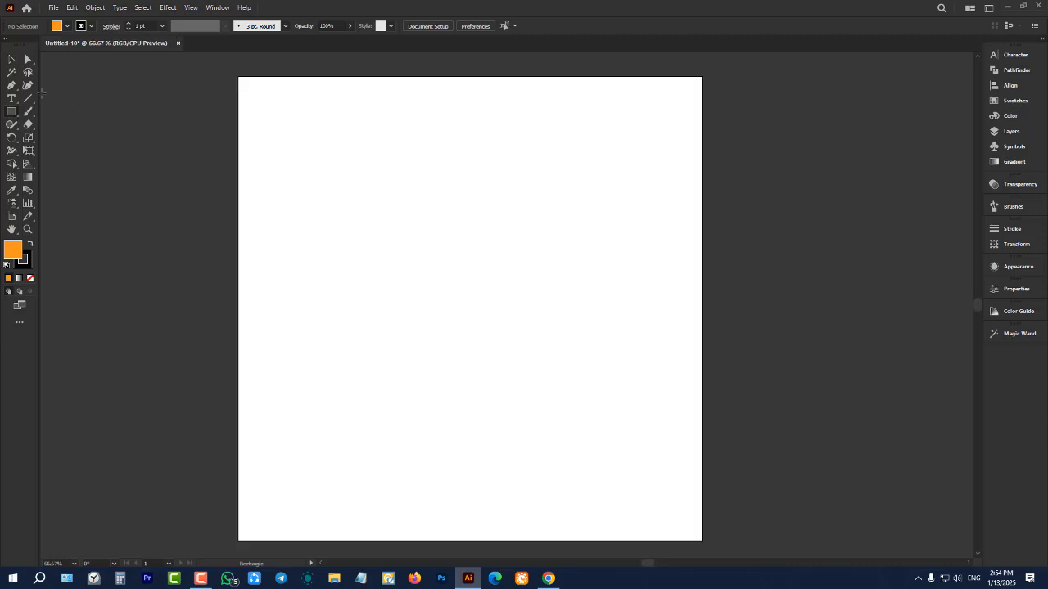
pyautogui.click(427, 235)
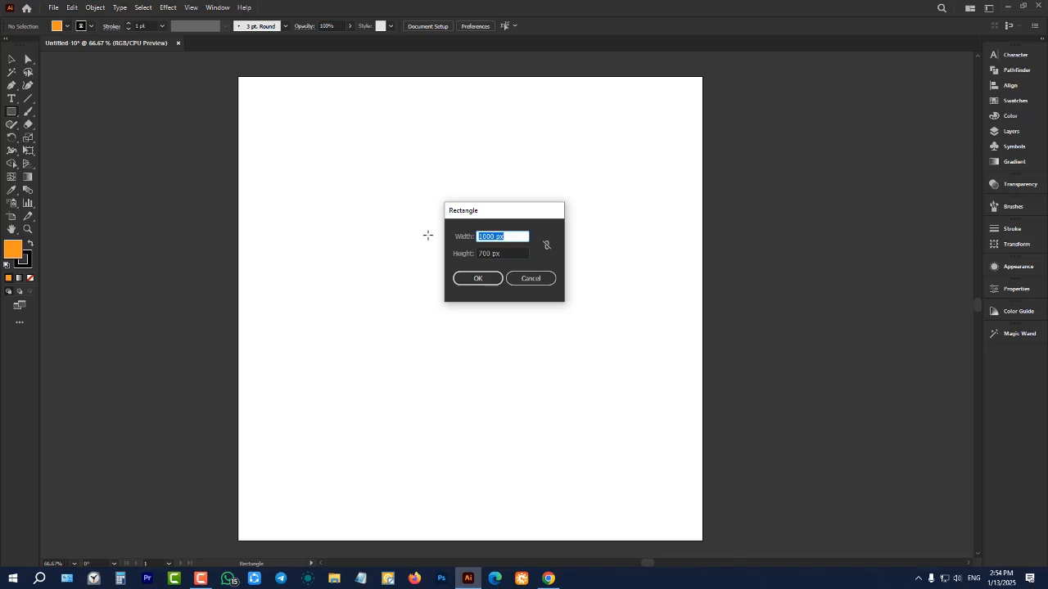
pyautogui.moveTo(520, 238); pyautogui.dragTo(466, 244)
pyautogui.write('500')
pyautogui.click(469, 281)
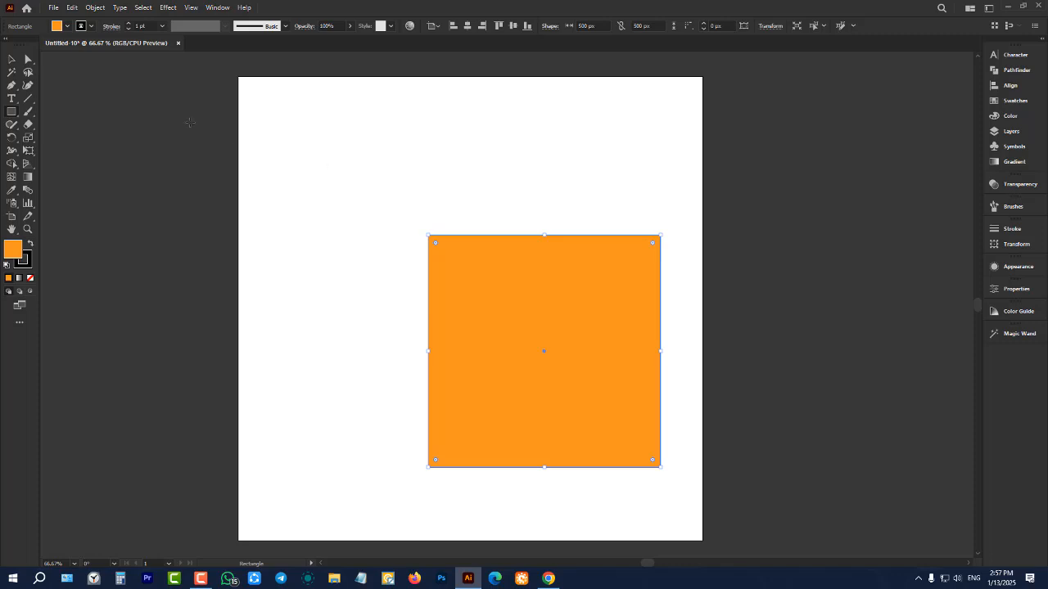
# Move the 500 px square so it overhangs the artboard's left edge, and delete it
pyautogui.click(12, 59)
pyautogui.click(333, 202)
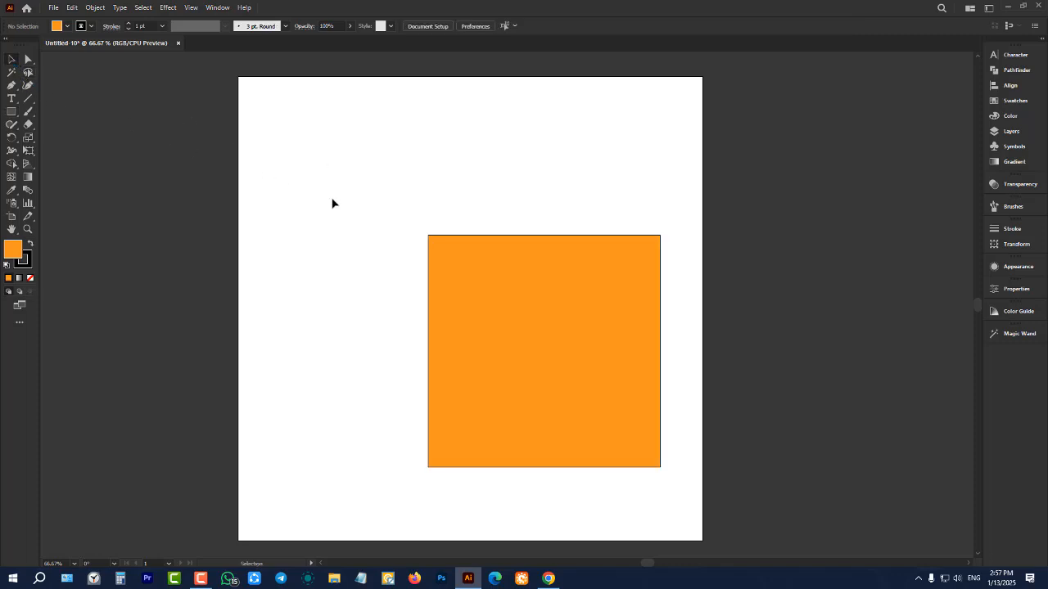
pyautogui.moveTo(529, 295); pyautogui.dragTo(318, 211)
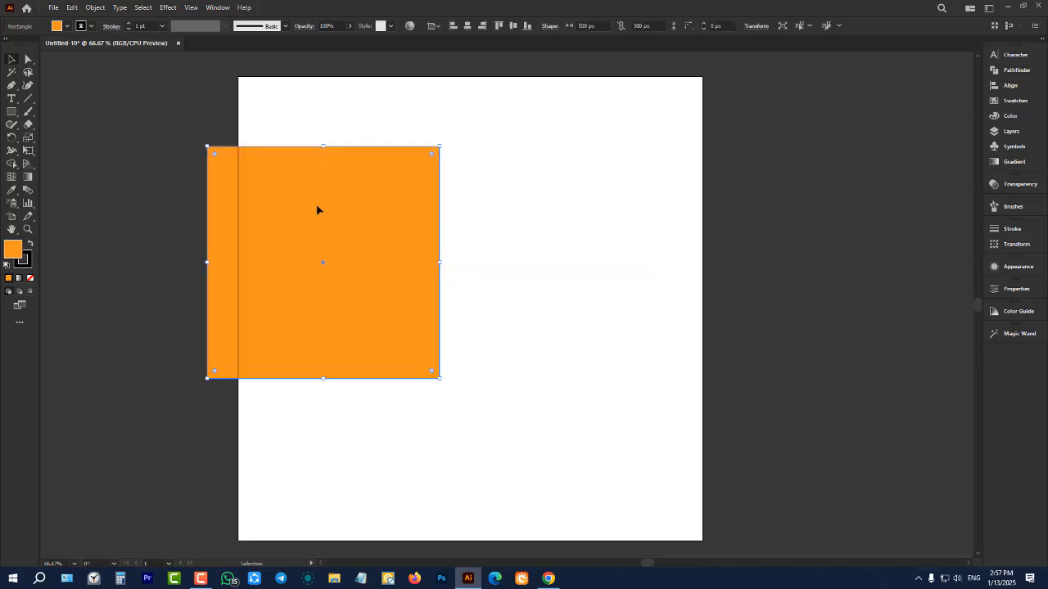
pyautogui.press('Delete')
# Draw five rectangles of varying size freehand, spread over the artboard and the canvas beside it
pyautogui.click(12, 111)
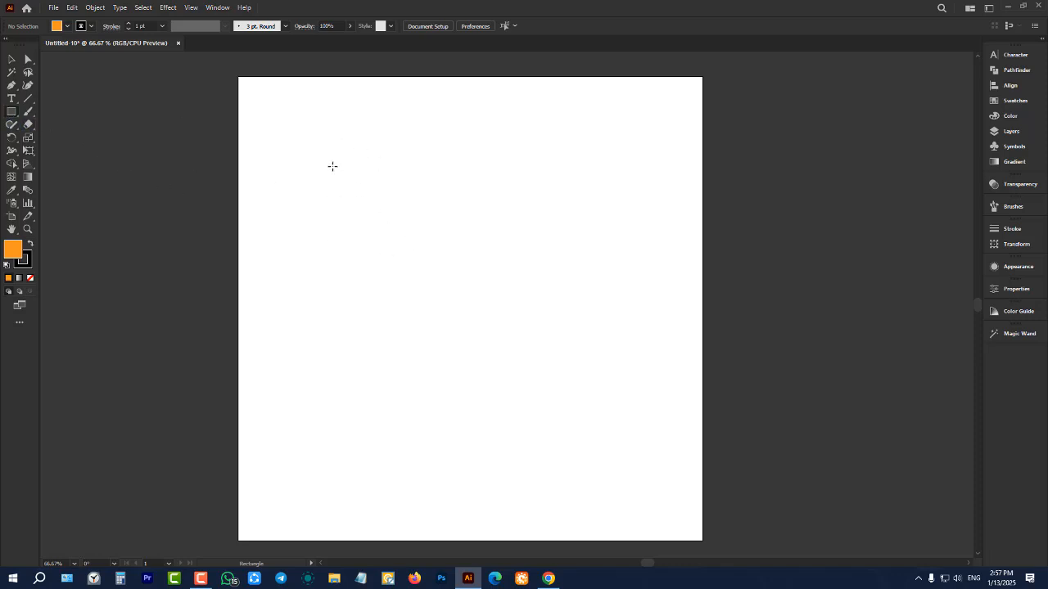
pyautogui.moveTo(332, 166); pyautogui.dragTo(518, 299)
pyautogui.moveTo(362, 349)
pyautogui.mouseDown()
pyautogui.moveTo(494, 430)
pyautogui.moveTo(621, 482)
pyautogui.mouseUp()
pyautogui.moveTo(625, 108); pyautogui.dragTo(770, 359)
pyautogui.moveTo(867, 163); pyautogui.dragTo(815, 442)
pyautogui.moveTo(215, 124); pyautogui.dragTo(288, 378)
# Select all the freehand rectangles together and delete them
pyautogui.press('v')
pyautogui.moveTo(75, 85); pyautogui.dragTo(873, 471)
pyautogui.press('Delete')
# Start a rectangle with exact dimensions on the artboard, constrain its proportions and set the width to 100 px
pyautogui.click(14, 114)
pyautogui.click(417, 242)
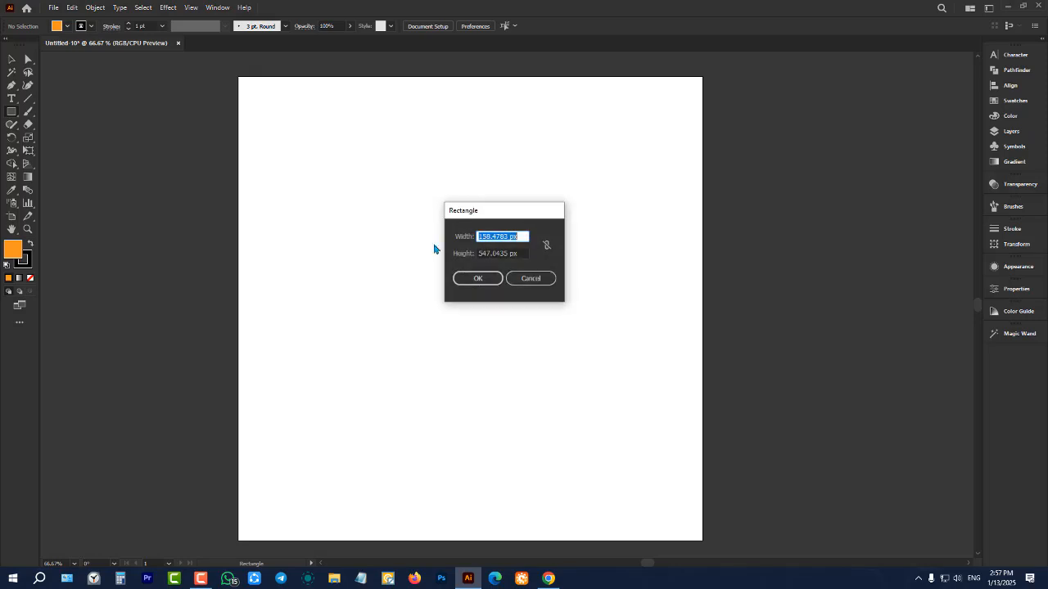
pyautogui.click(546, 245)
pyautogui.click(525, 236)
pyautogui.moveTo(525, 237); pyautogui.dragTo(458, 239)
pyautogui.write('100')
pyautogui.click(517, 255)
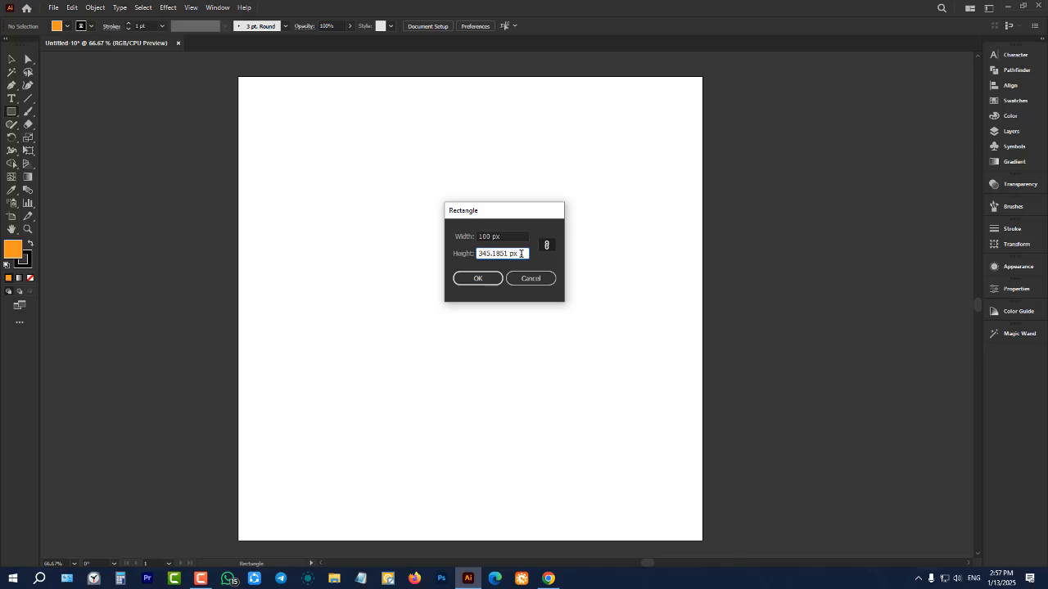
# Unlink the rectangle's proportions and set both its width and height to 0.0001 px
pyautogui.moveTo(521, 253); pyautogui.dragTo(390, 235)
pyautogui.click(541, 248)
pyautogui.write('0.0001')
pyautogui.press('Tab')
pyautogui.moveTo(518, 253); pyautogui.dragTo(384, 251)
pyautogui.write('0')
pyautogui.moveTo(517, 232); pyautogui.dragTo(451, 231)
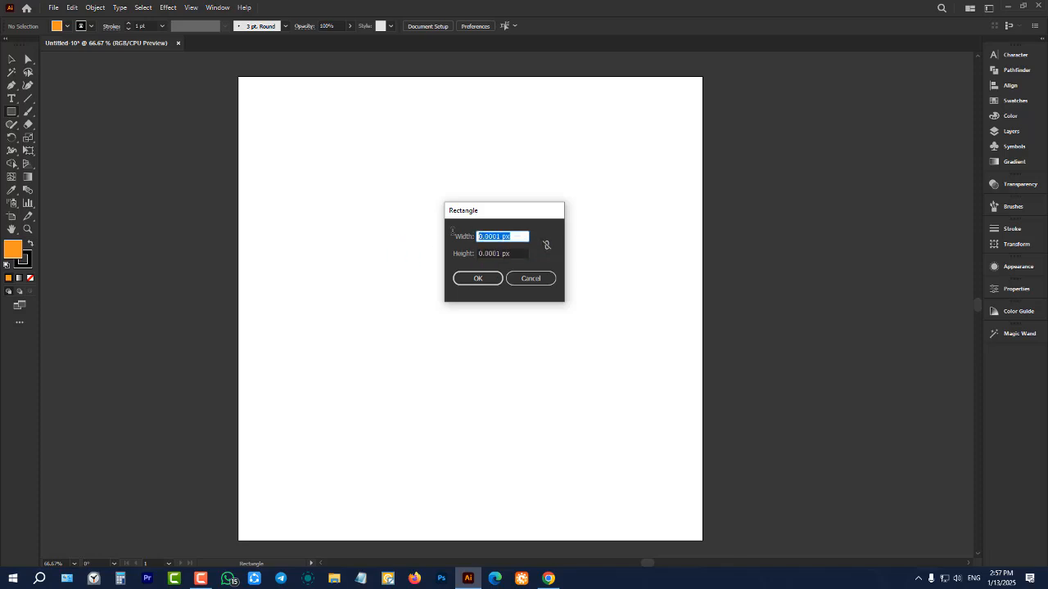
# Constrain the rectangle's proportions again, set the width to 100 px and create the 100 × 100 px square
pyautogui.click(547, 244)
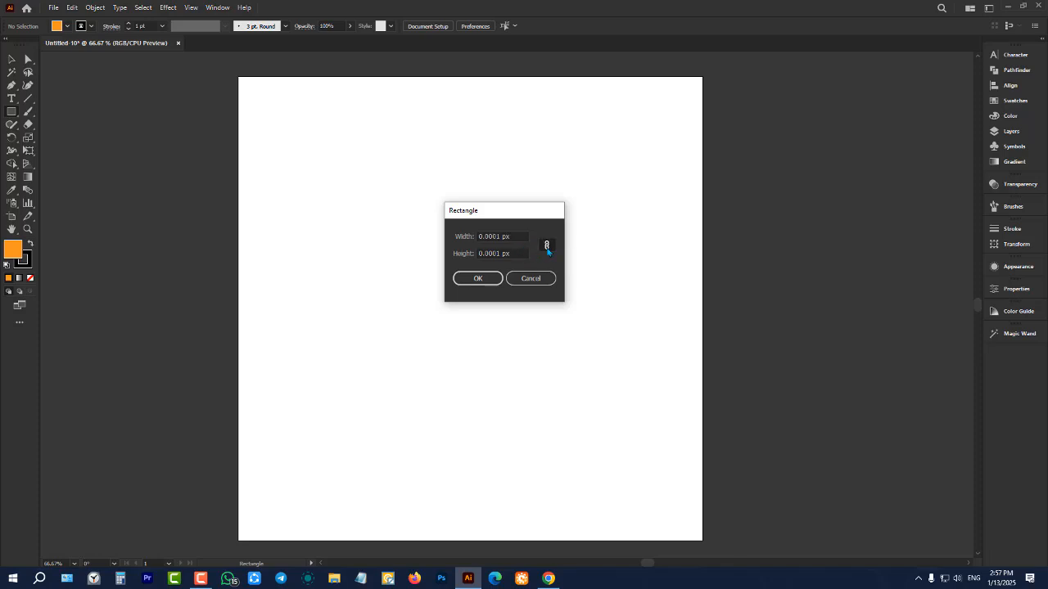
pyautogui.moveTo(519, 235); pyautogui.dragTo(464, 236)
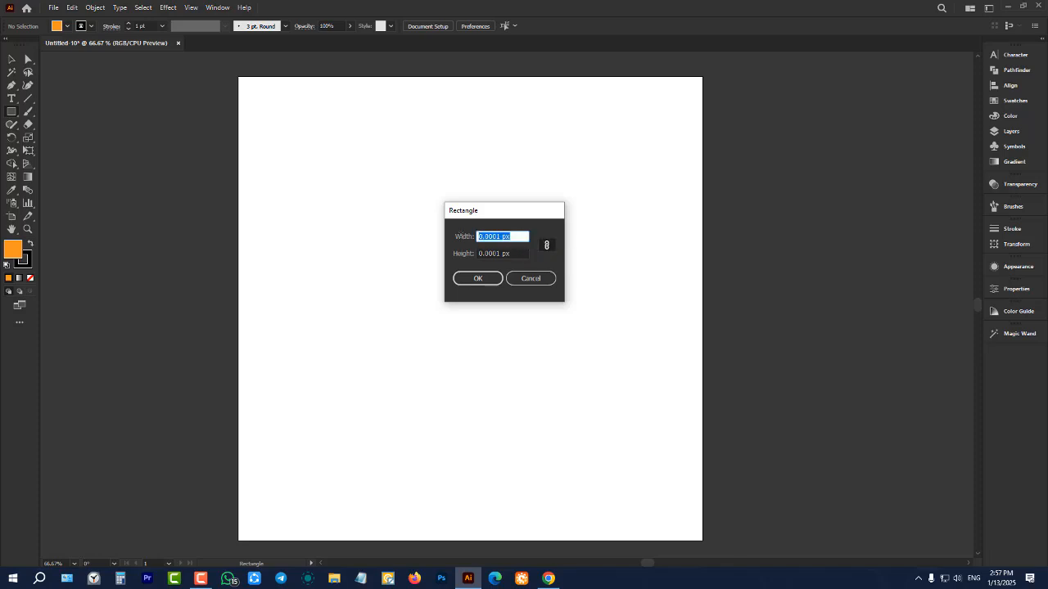
pyautogui.write('100')
pyautogui.click(479, 279)
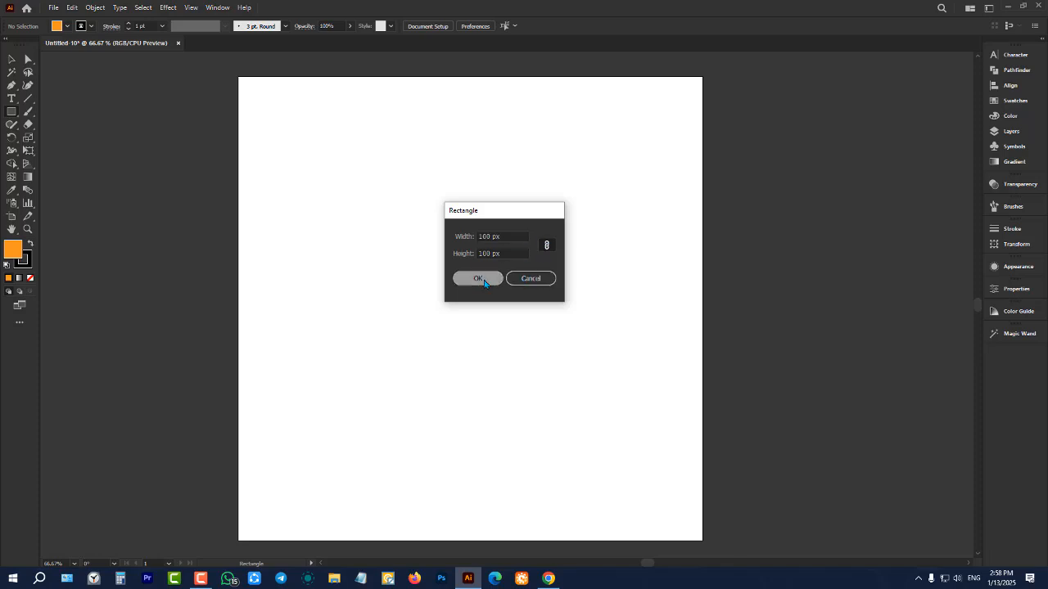
# Move the 100 px orange square into the artboard's upper-left corner and deselect it
pyautogui.click(14, 62)
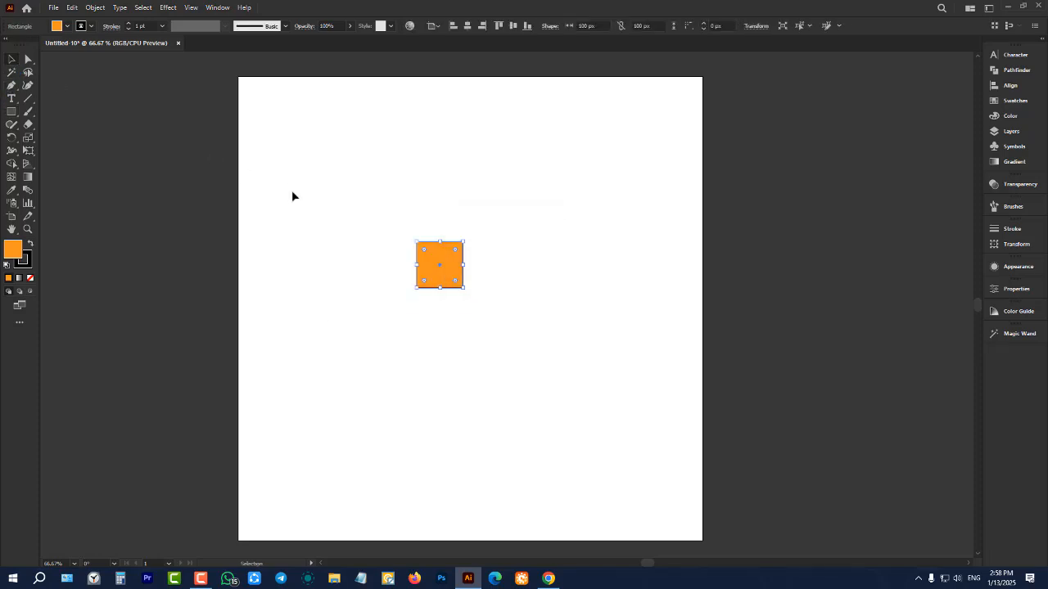
pyautogui.click(369, 237)
pyautogui.moveTo(440, 270); pyautogui.dragTo(262, 106)
pyautogui.click(342, 153)
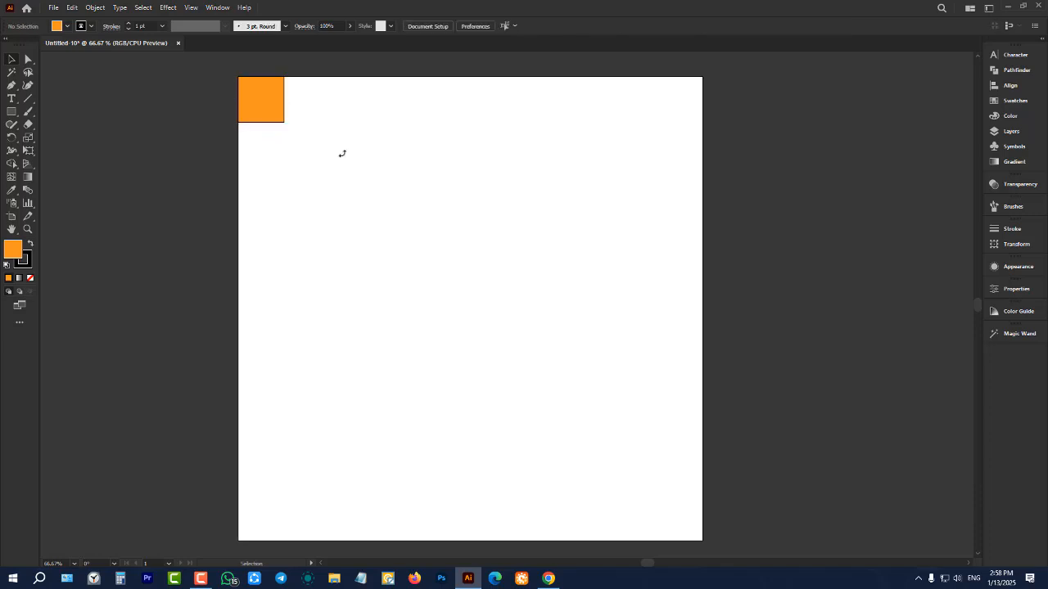
pyautogui.scroll(1, 342, 156)
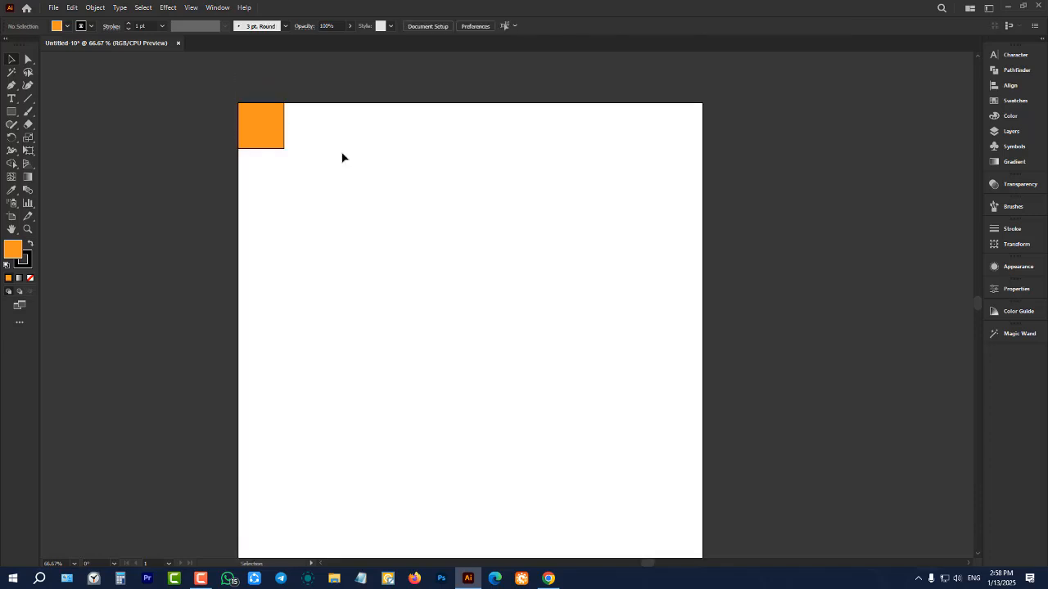
pyautogui.scroll(1, 343, 157)
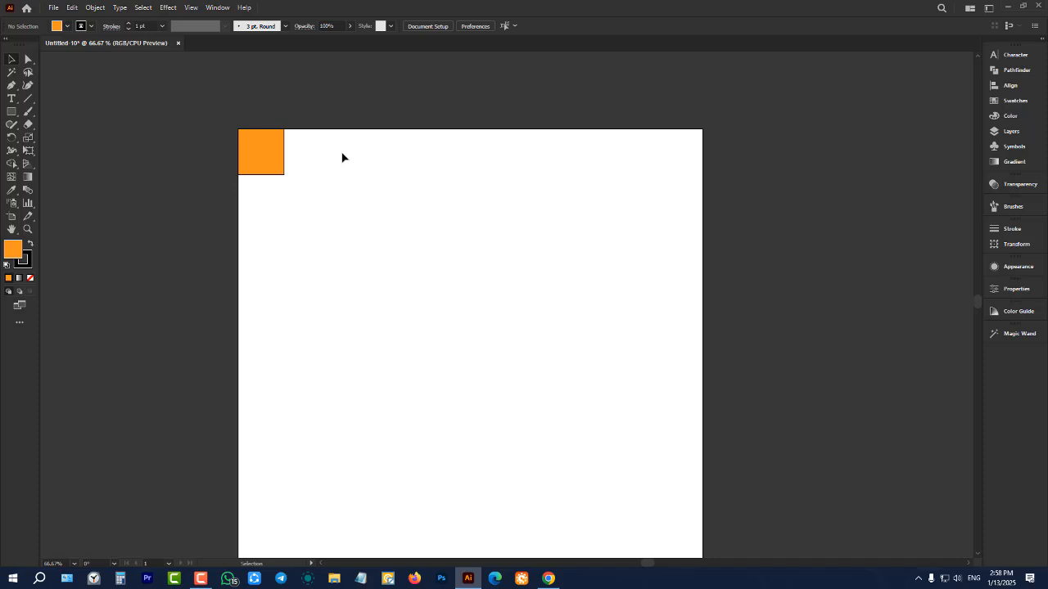
# Select the five scattered squares as a group and the uppermost one alone, clearing the selection each time
pyautogui.click(560, 225)
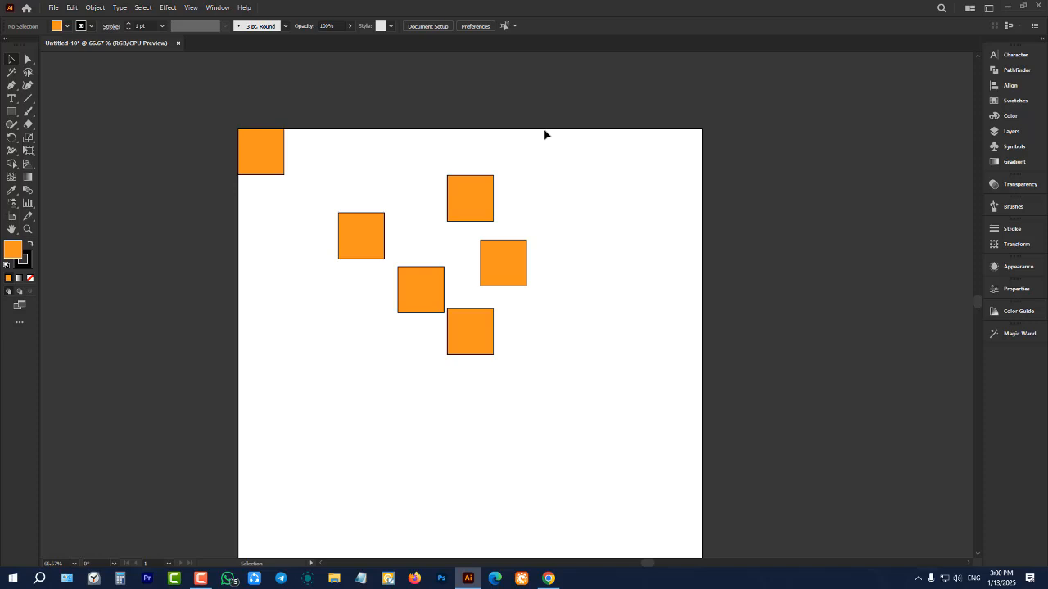
pyautogui.moveTo(597, 115); pyautogui.dragTo(332, 453)
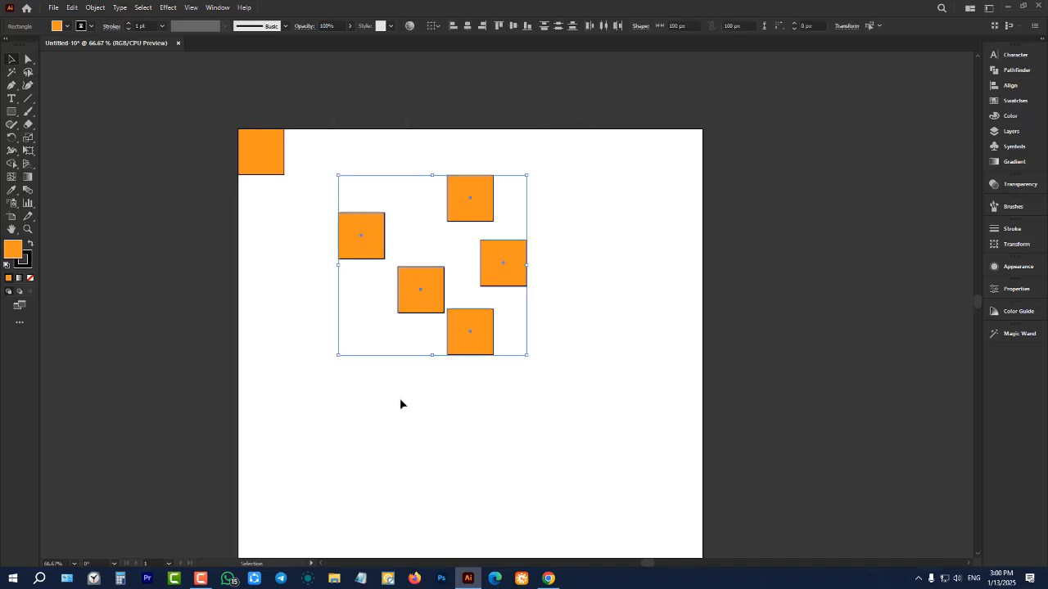
pyautogui.click(646, 219)
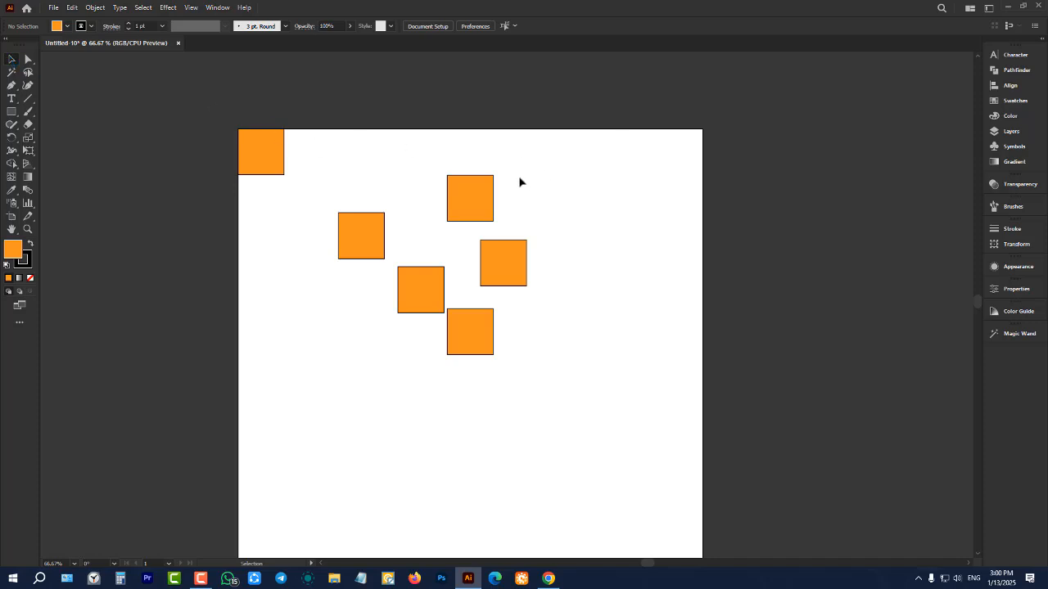
pyautogui.click(482, 207)
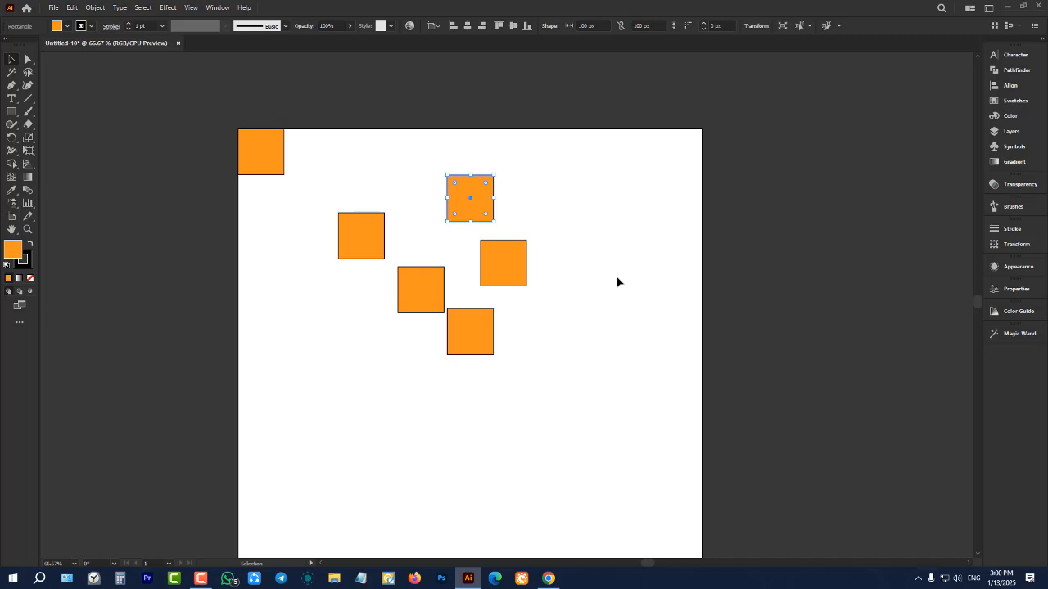
pyautogui.click(654, 133)
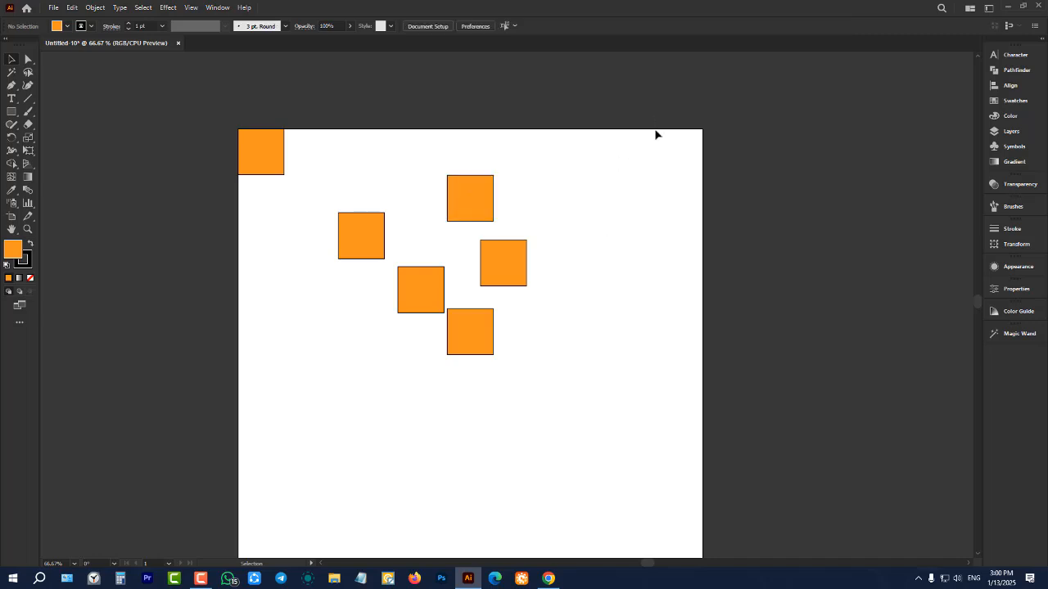
# Delete the five scattered orange squares, leaving the square in the artboard's corner
pyautogui.moveTo(653, 113); pyautogui.dragTo(327, 427)
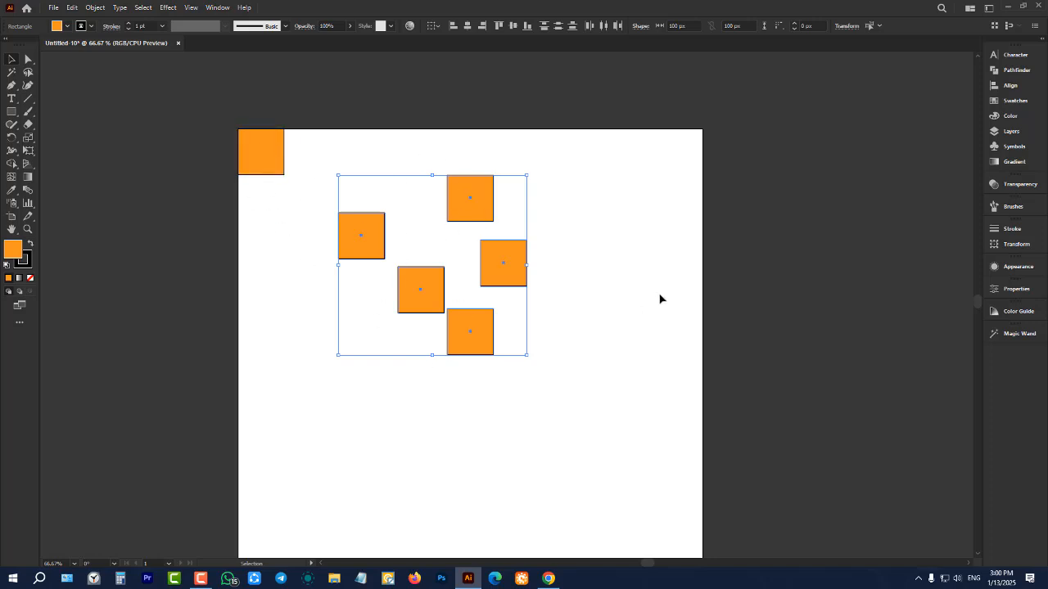
pyautogui.press('Delete')
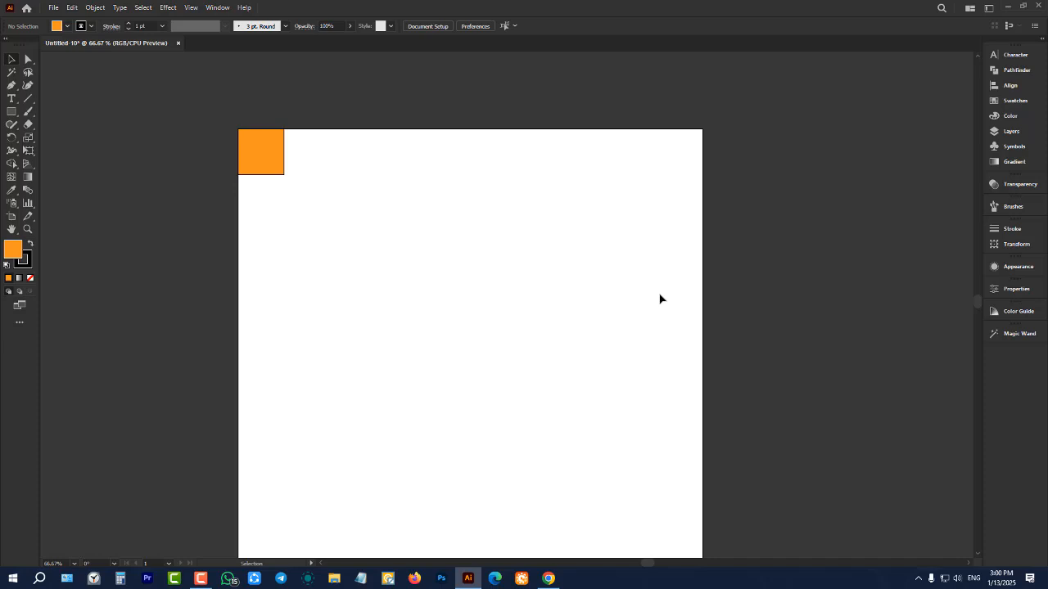
# Move the orange square from the artboard's upper-left corner to the upper middle of the artboard
pyautogui.scroll(-2, 501, 199)
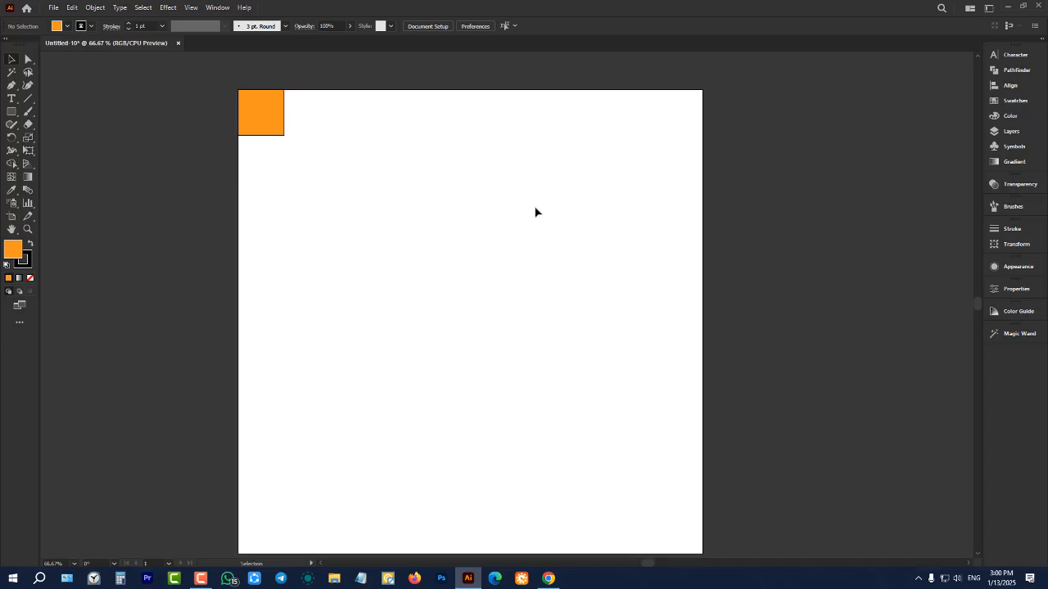
pyautogui.scroll(3, 385, 180)
pyautogui.keyDown('alt'); pyautogui.scroll(1, 382, 164); pyautogui.keyUp('alt')
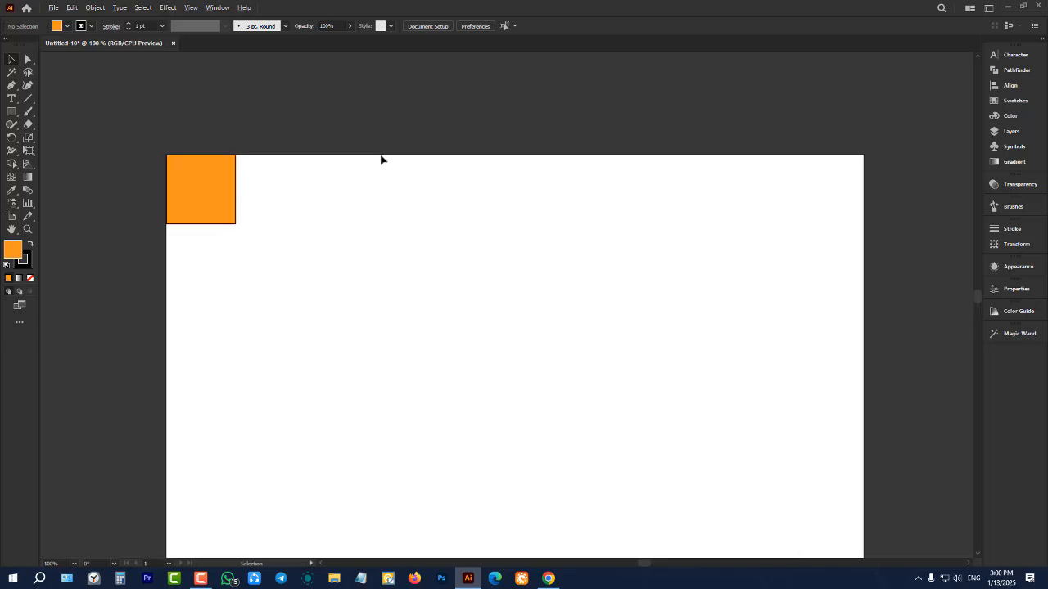
pyautogui.keyDown('alt'); pyautogui.scroll(1, 380, 159); pyautogui.keyUp('alt')
pyautogui.keyDown('alt'); pyautogui.scroll(-1, 381, 160); pyautogui.keyUp('alt')
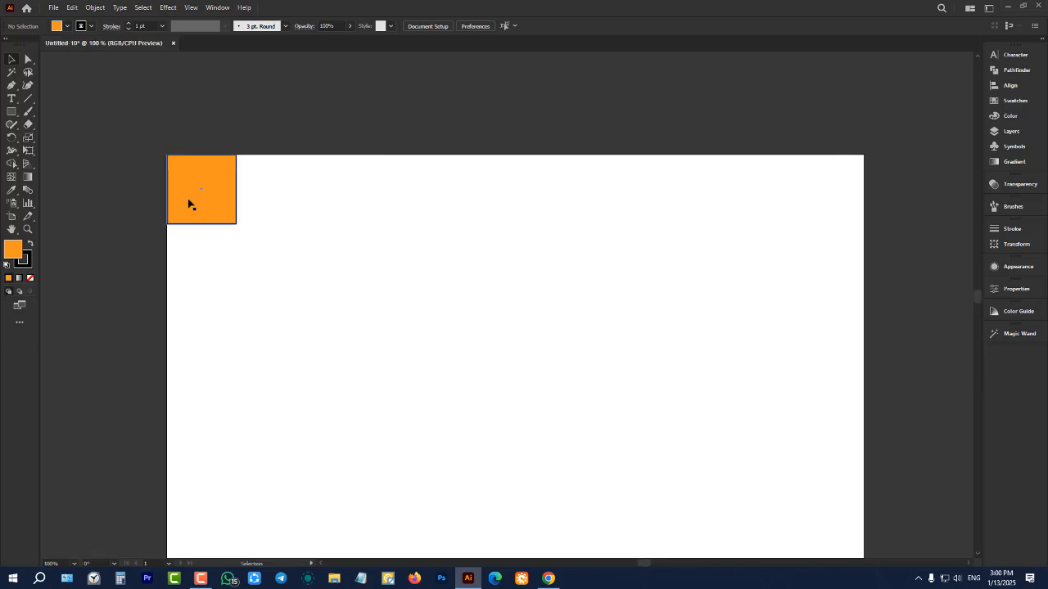
pyautogui.scroll(-2, 351, 191)
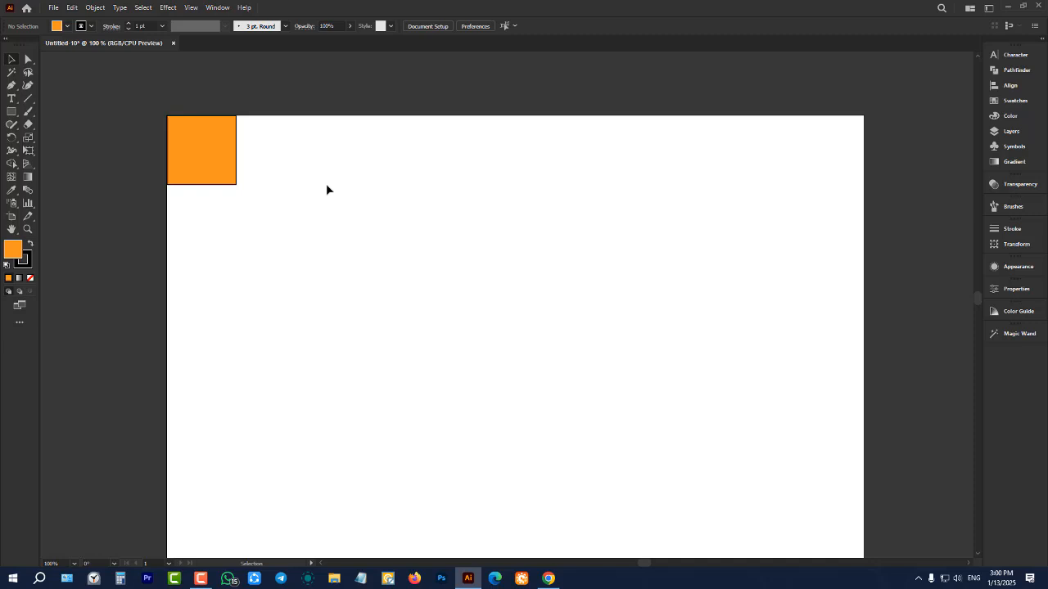
pyautogui.click(210, 160)
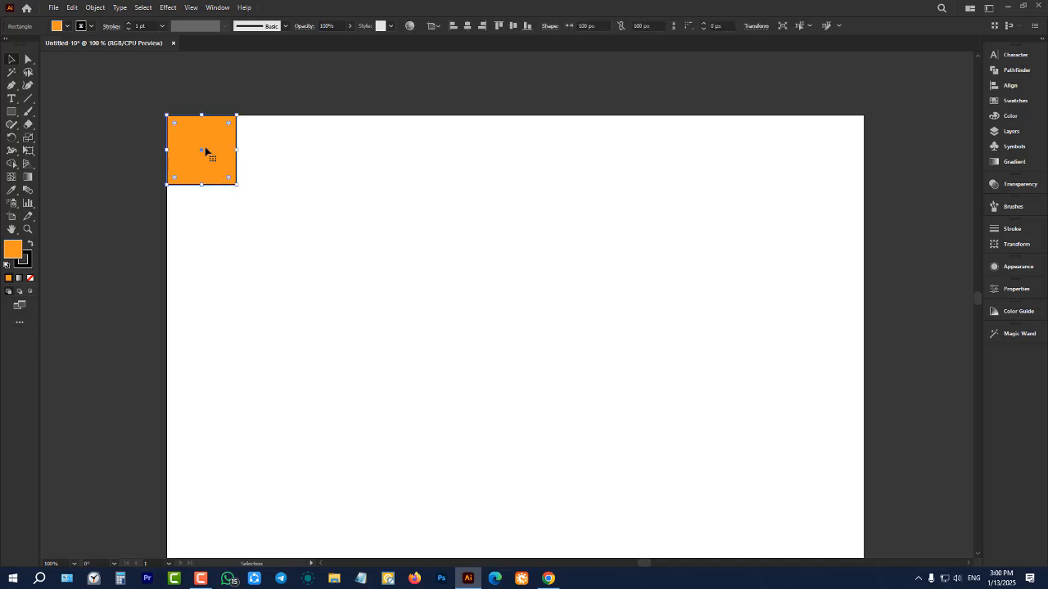
pyautogui.moveTo(206, 152); pyautogui.dragTo(448, 296)
pyautogui.scroll(-3, 449, 296)
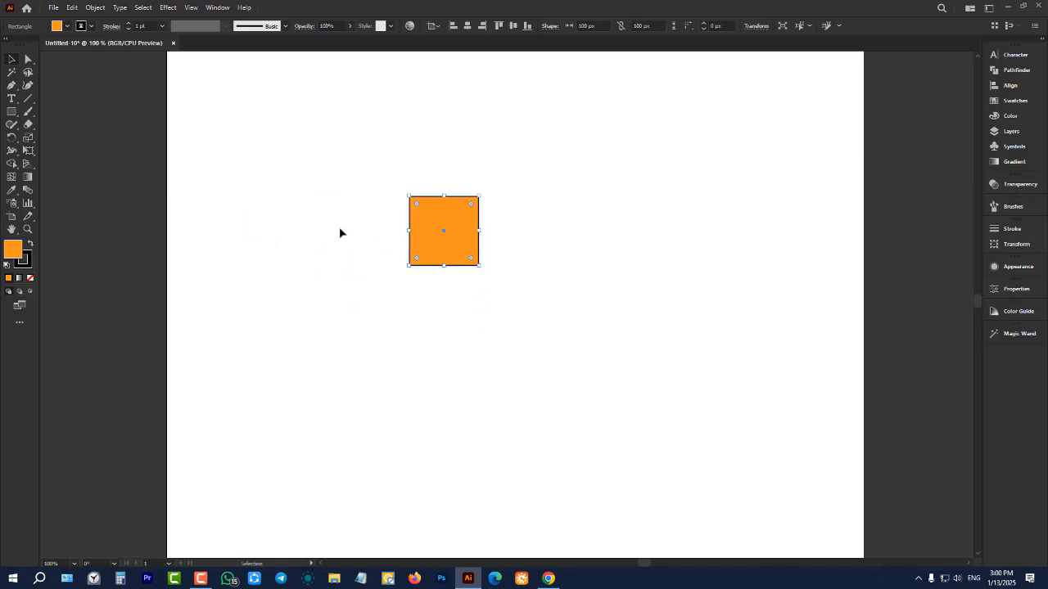
# Examine the square's orange fill and black outline up close, clearing and restoring its selection
pyautogui.click(339, 229)
pyautogui.click(456, 236)
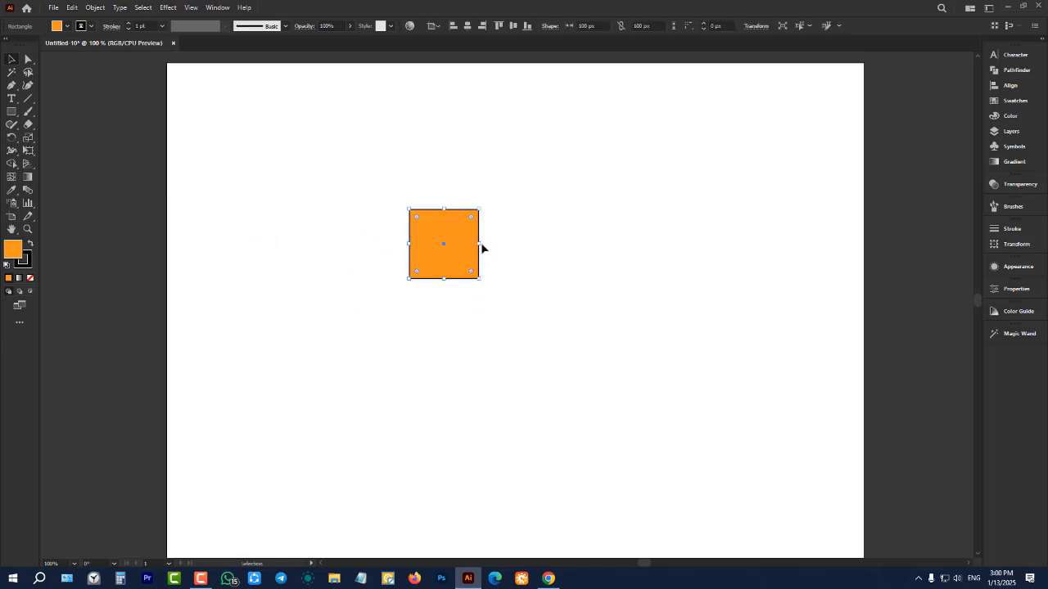
pyautogui.scroll(2, 480, 246)
pyautogui.scroll(3, 444, 285)
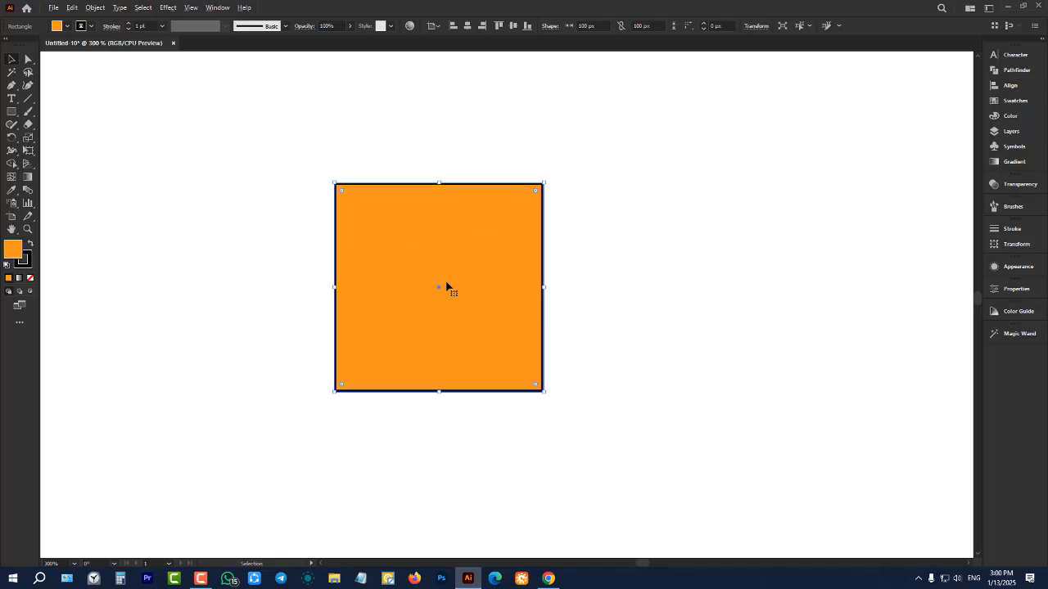
pyautogui.scroll(-5, 447, 284)
pyautogui.scroll(8, 447, 284)
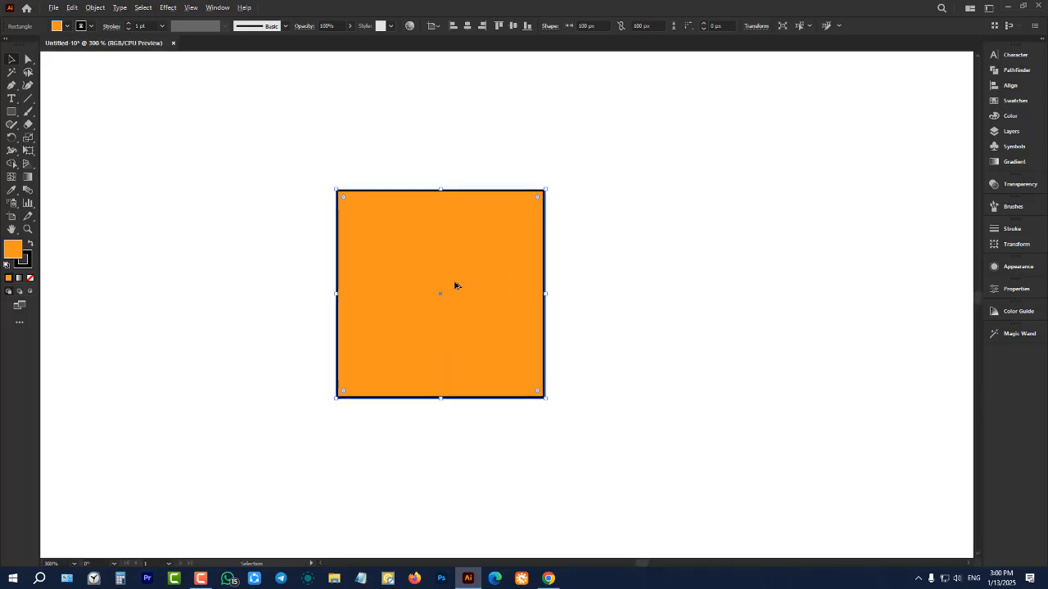
pyautogui.scroll(-2, 451, 286)
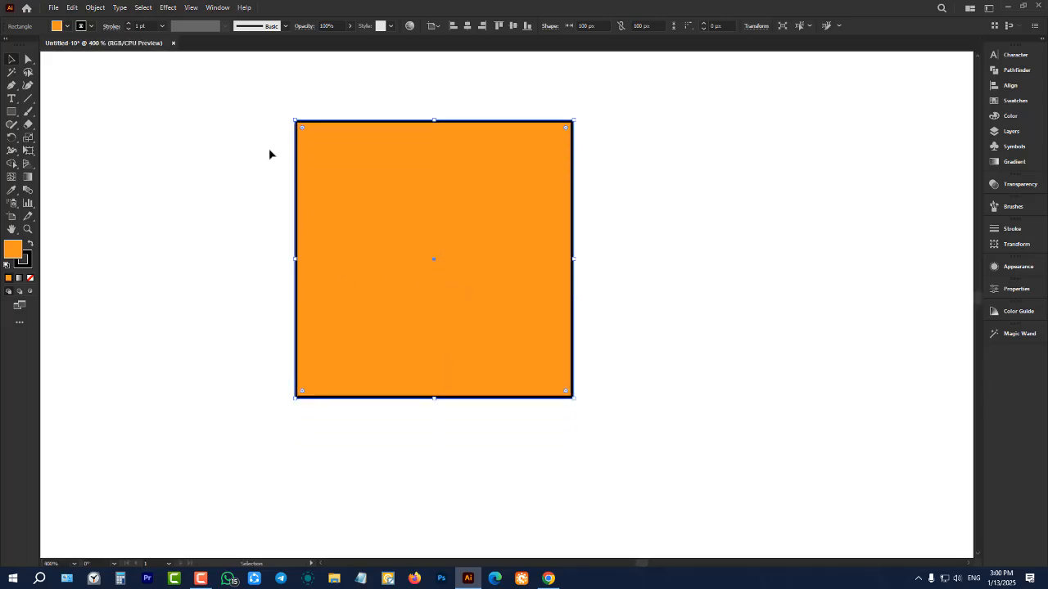
pyautogui.click(269, 154)
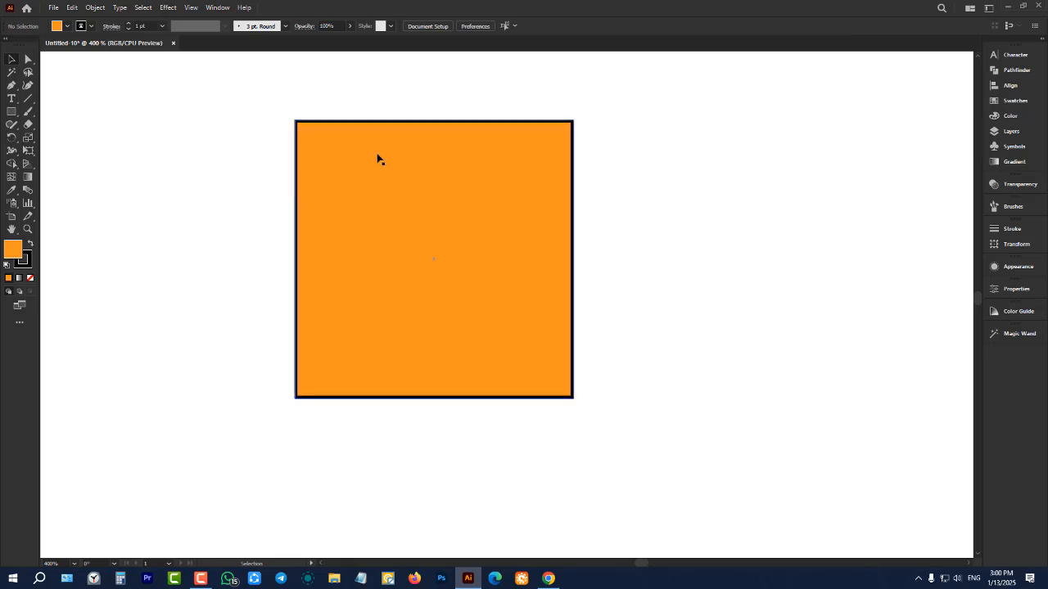
pyautogui.click(457, 178)
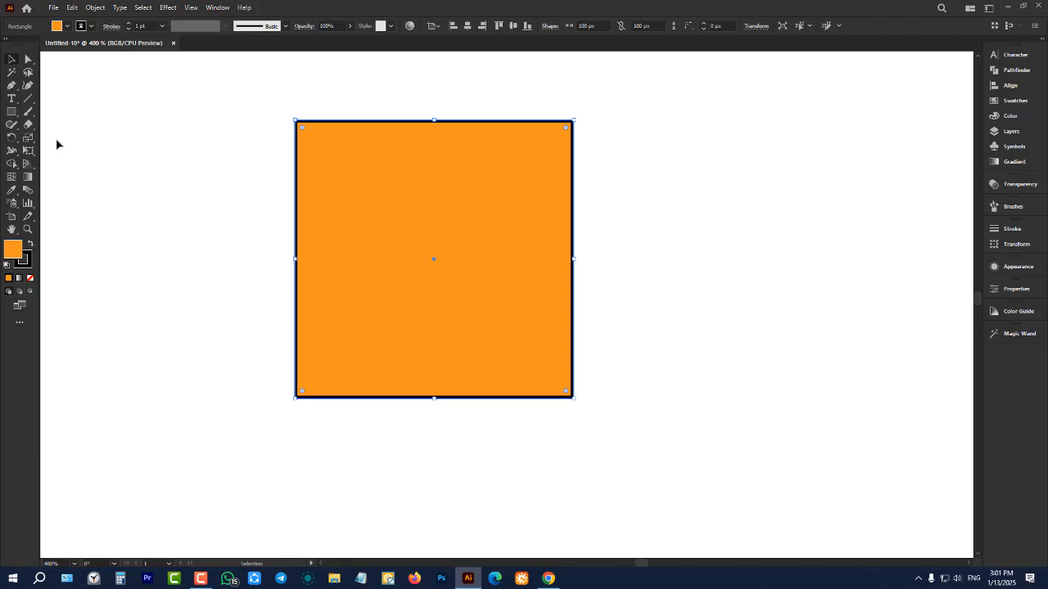
# Reselect the whole square and change its fill to red and finally to bright green
pyautogui.click(58, 28)
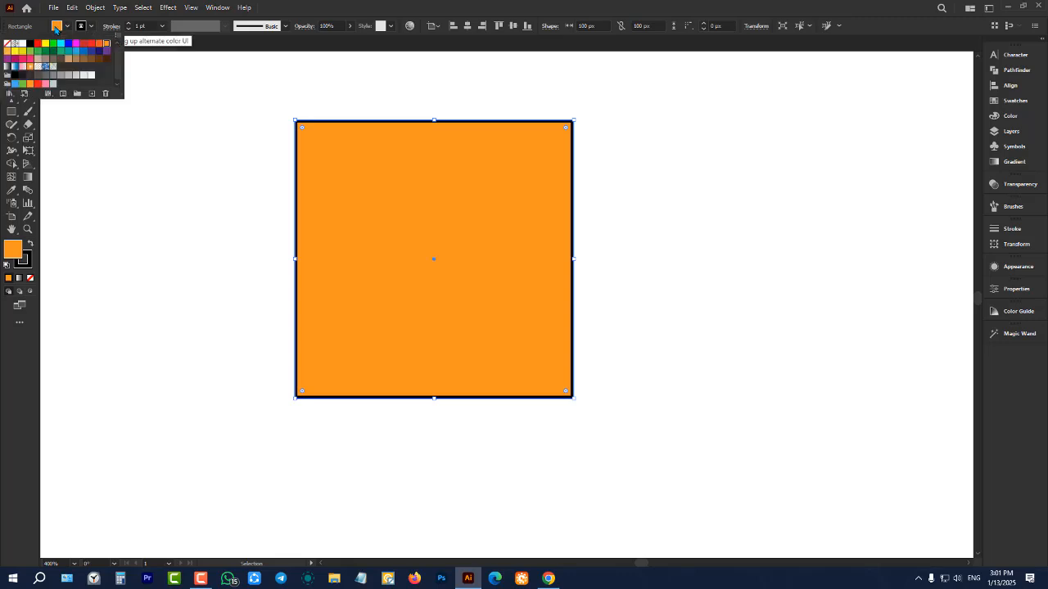
pyautogui.click(58, 28)
pyautogui.click(58, 28)
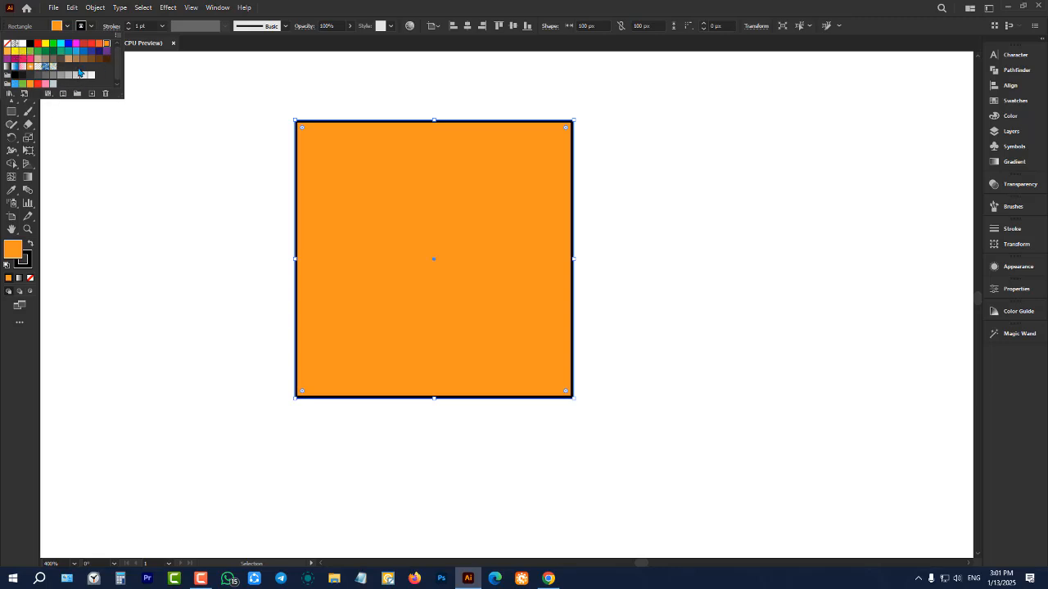
pyautogui.click(289, 131)
pyautogui.moveTo(245, 98); pyautogui.dragTo(629, 430)
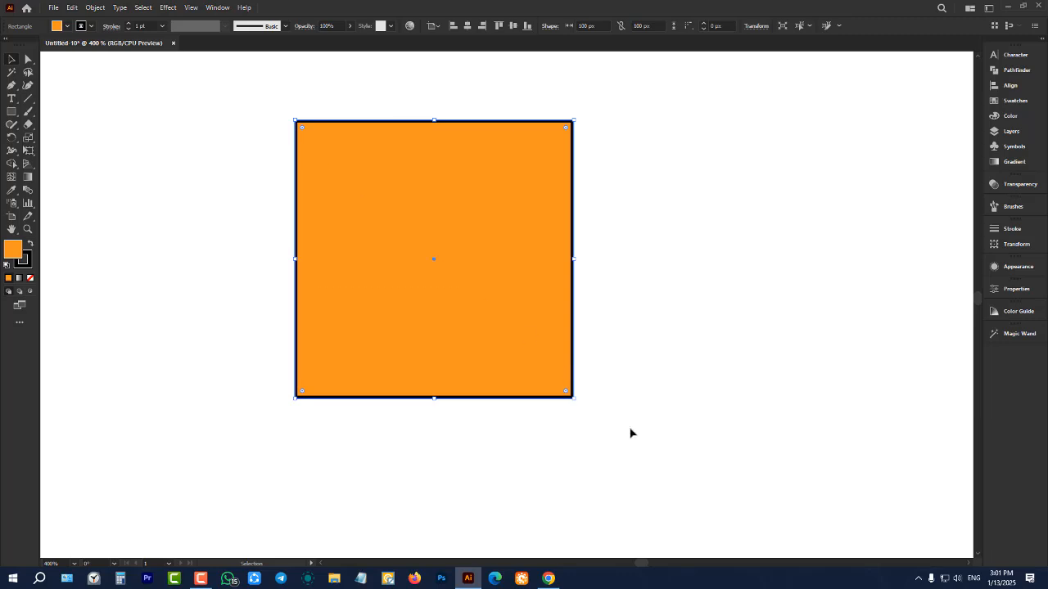
pyautogui.click(67, 27)
pyautogui.click(37, 45)
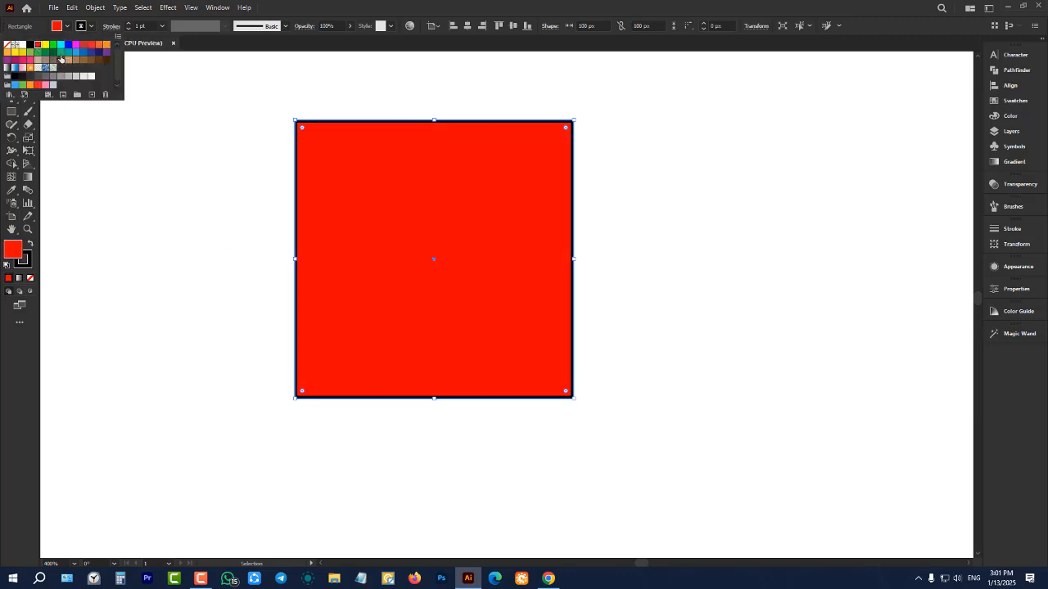
pyautogui.click(51, 47)
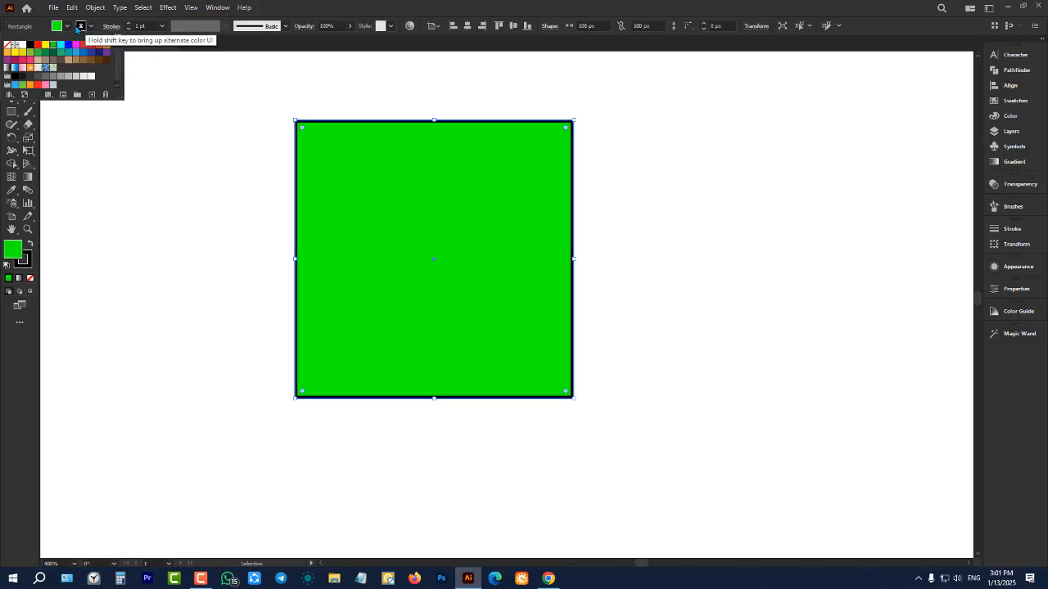
# Color the green square's stroke red, try dark blue, and return the stroke to red
pyautogui.click(83, 28)
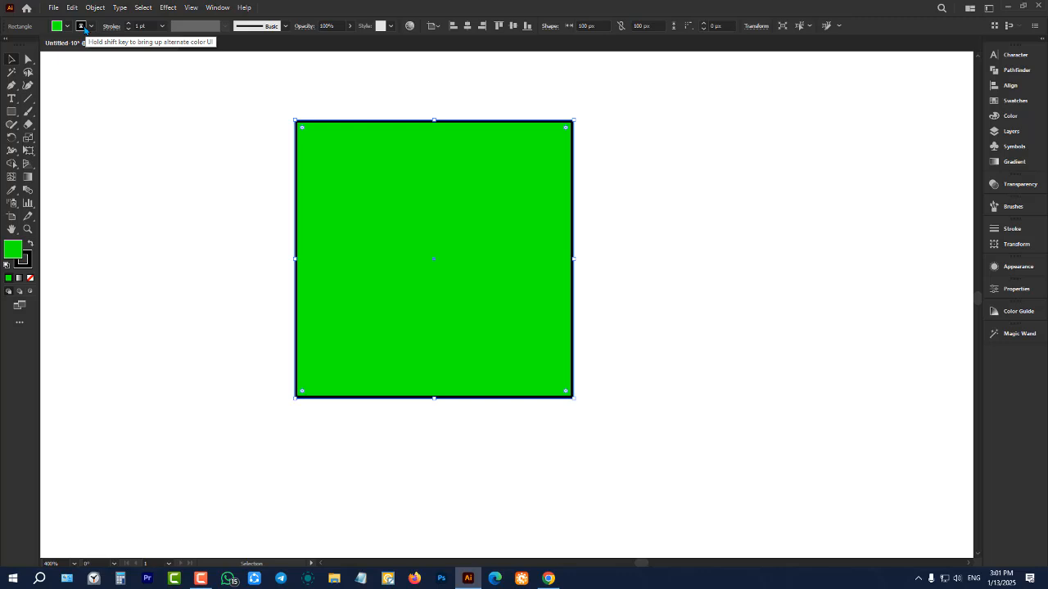
pyautogui.click(85, 30)
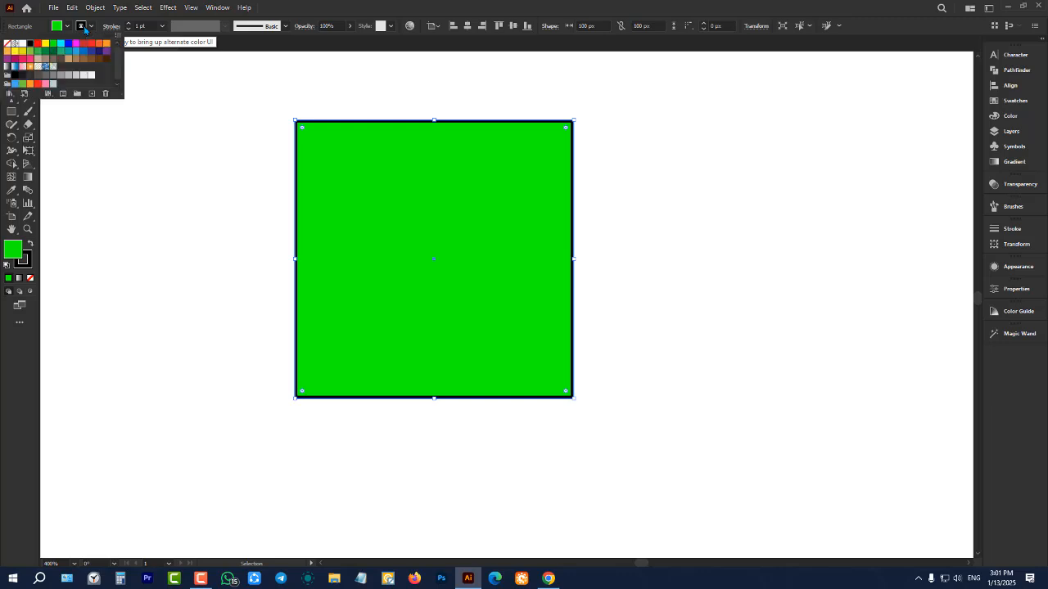
pyautogui.click(84, 44)
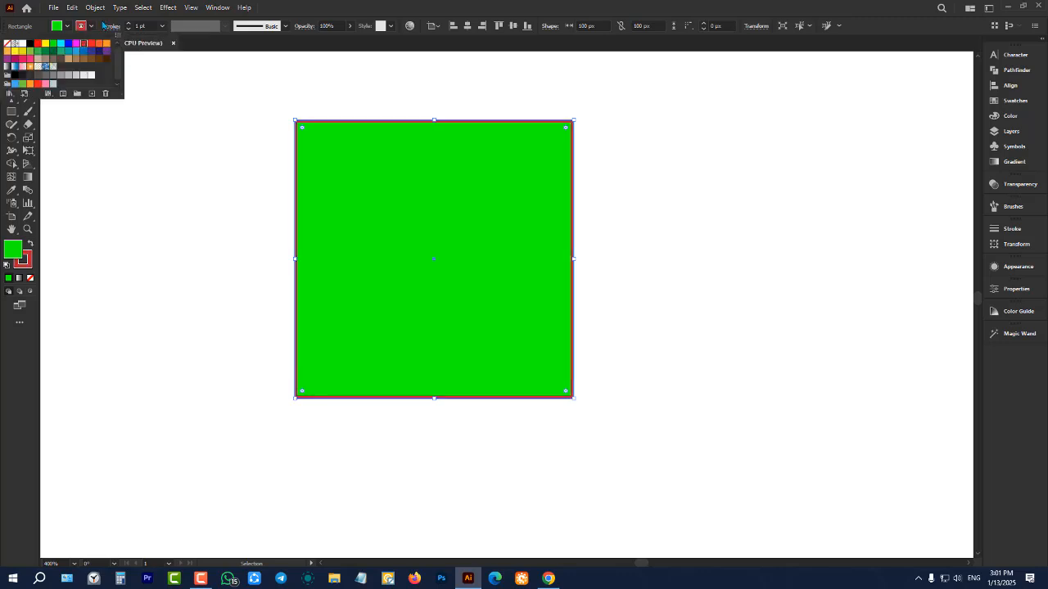
pyautogui.click(98, 52)
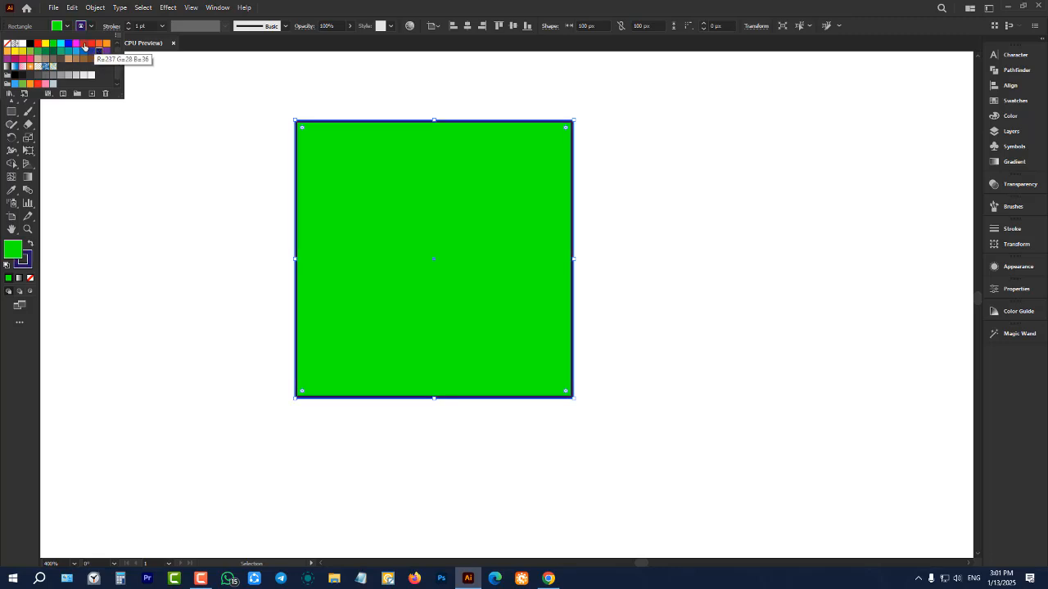
pyautogui.click(83, 44)
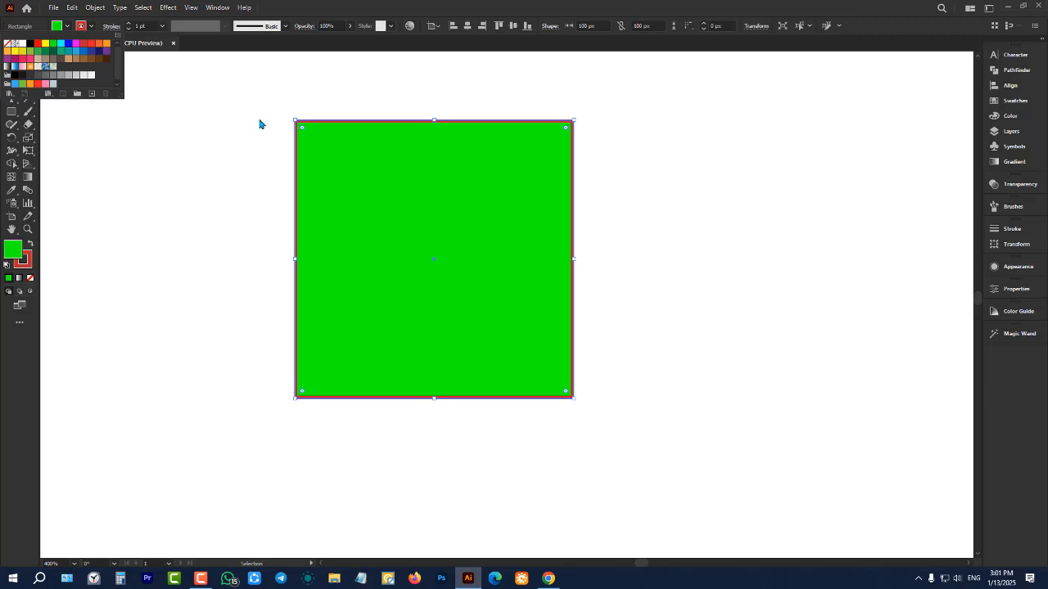
pyautogui.press('Escape')
# Move the green square off the artboard onto the dark canvas to its left and deselect it
pyautogui.scroll(-4, 410, 251)
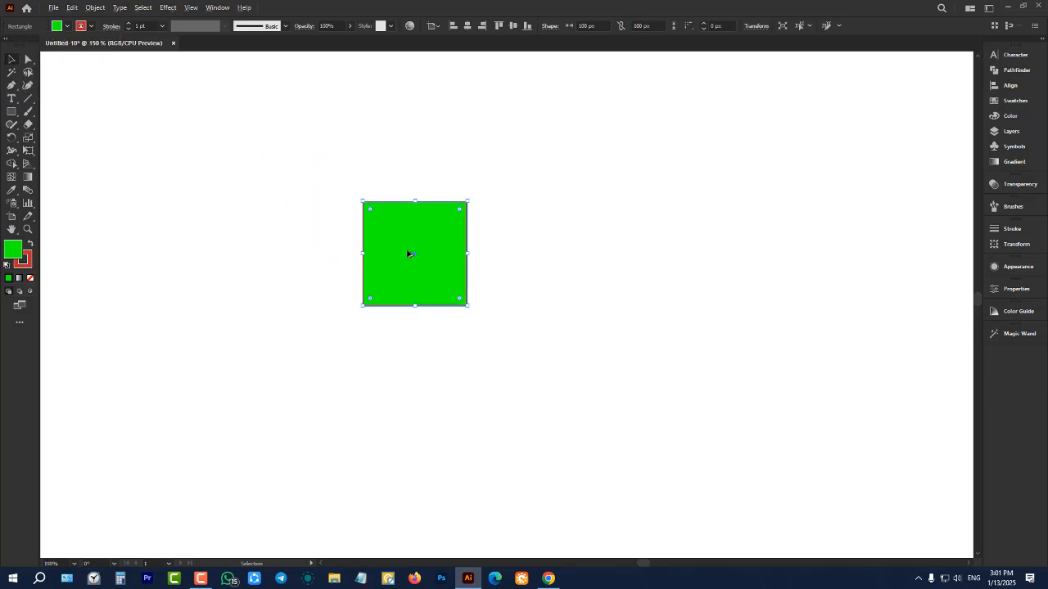
pyautogui.scroll(-1, 444, 253)
pyautogui.moveTo(440, 257); pyautogui.dragTo(225, 257)
pyautogui.scroll(5, 225, 240)
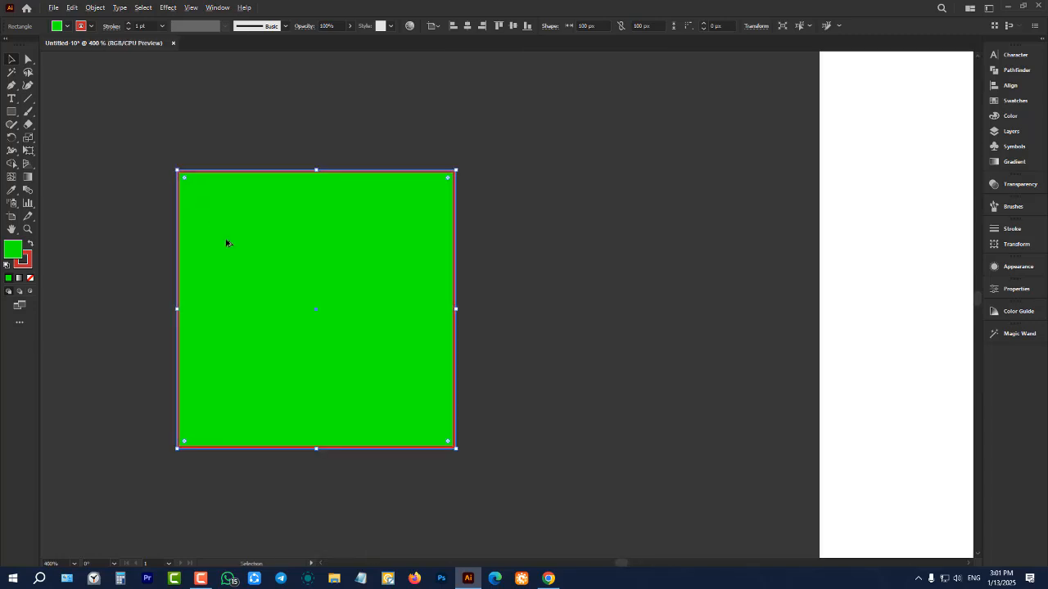
pyautogui.click(184, 104)
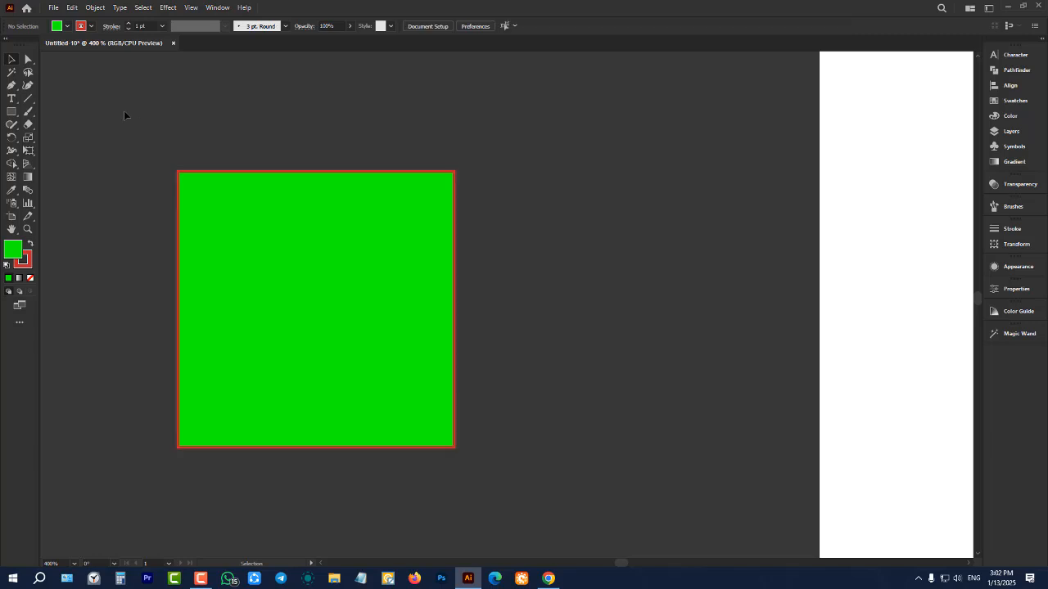
# Select the square again, set its fill to None and clear the selection
pyautogui.moveTo(125, 111); pyautogui.dragTo(385, 355)
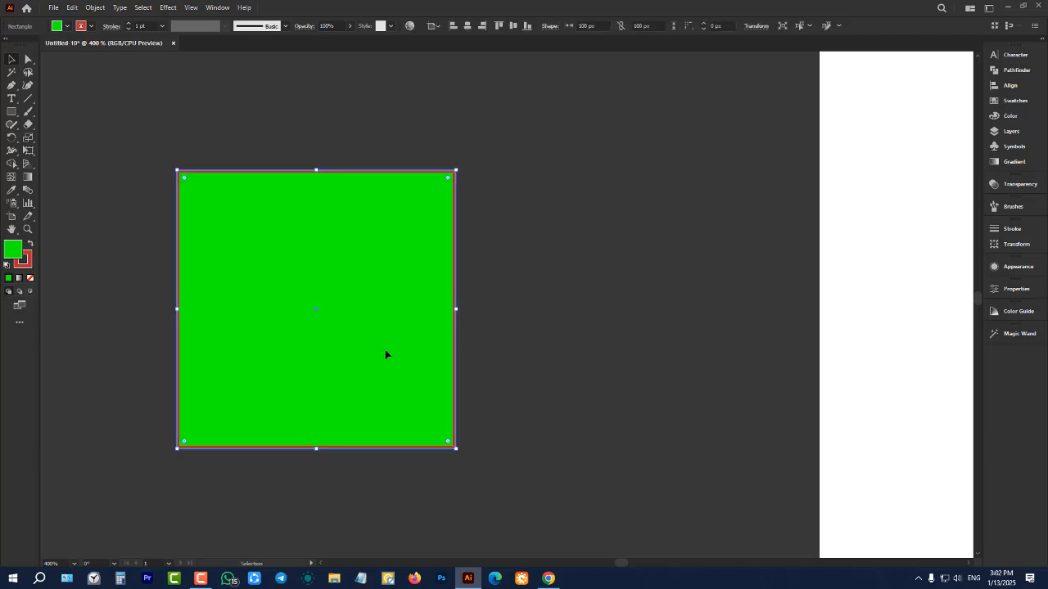
pyautogui.click(67, 26)
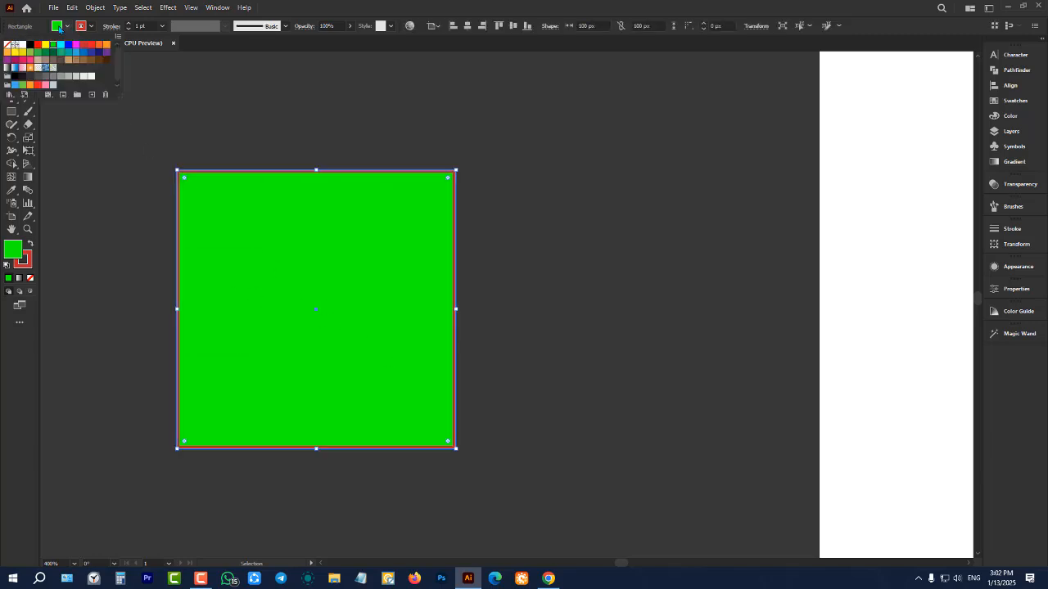
pyautogui.click(7, 47)
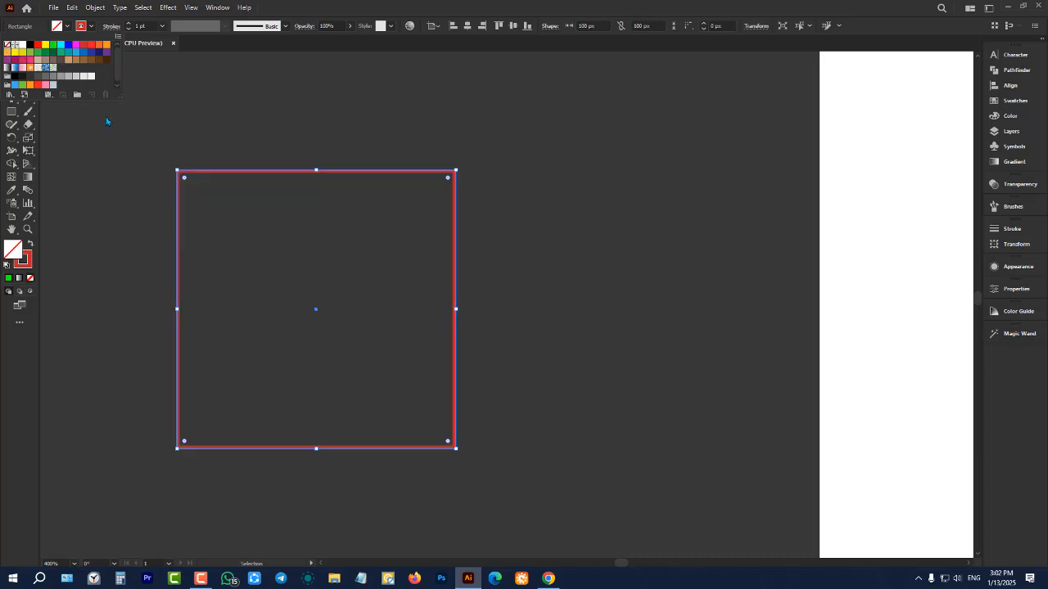
pyautogui.click(248, 237)
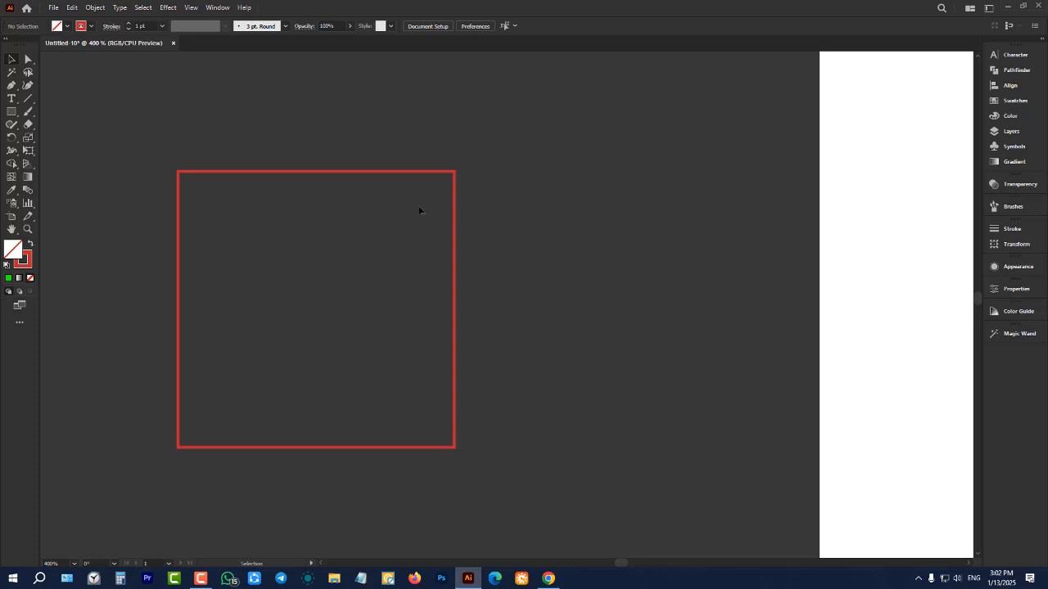
# Move the unfilled square by its outline toward the artboard, try moving it from its empty interior, and shift it slightly back by the outline
pyautogui.moveTo(452, 211); pyautogui.dragTo(570, 208)
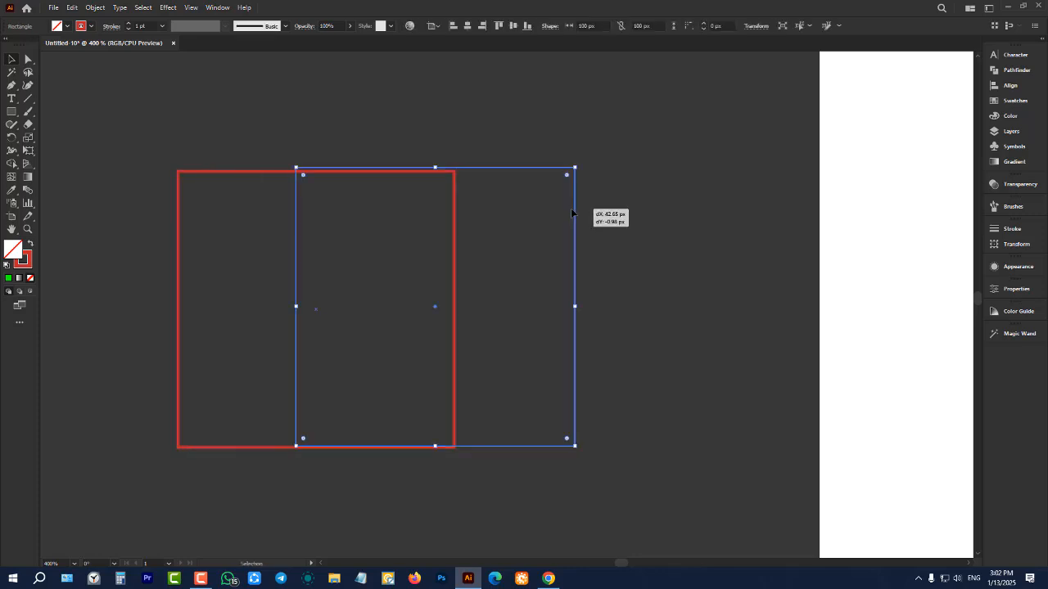
pyautogui.click(322, 114)
pyautogui.moveTo(331, 189); pyautogui.dragTo(415, 257)
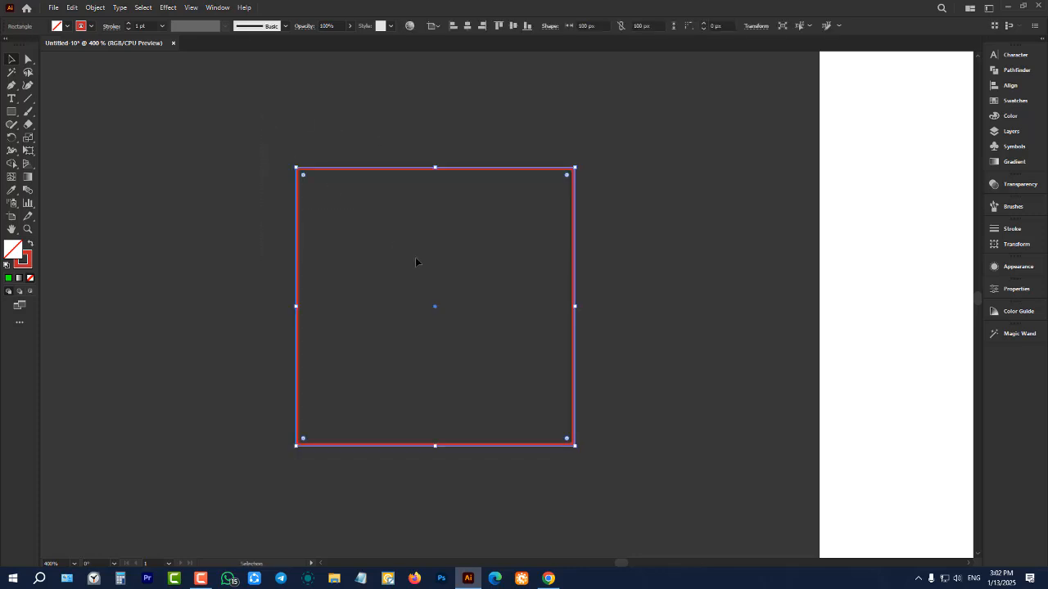
pyautogui.click(359, 170)
pyautogui.moveTo(369, 166); pyautogui.dragTo(328, 166)
# Select the unfilled square and fill it with blue, then replace the fill with orange
pyautogui.moveTo(182, 131); pyautogui.dragTo(344, 262)
pyautogui.click(67, 25)
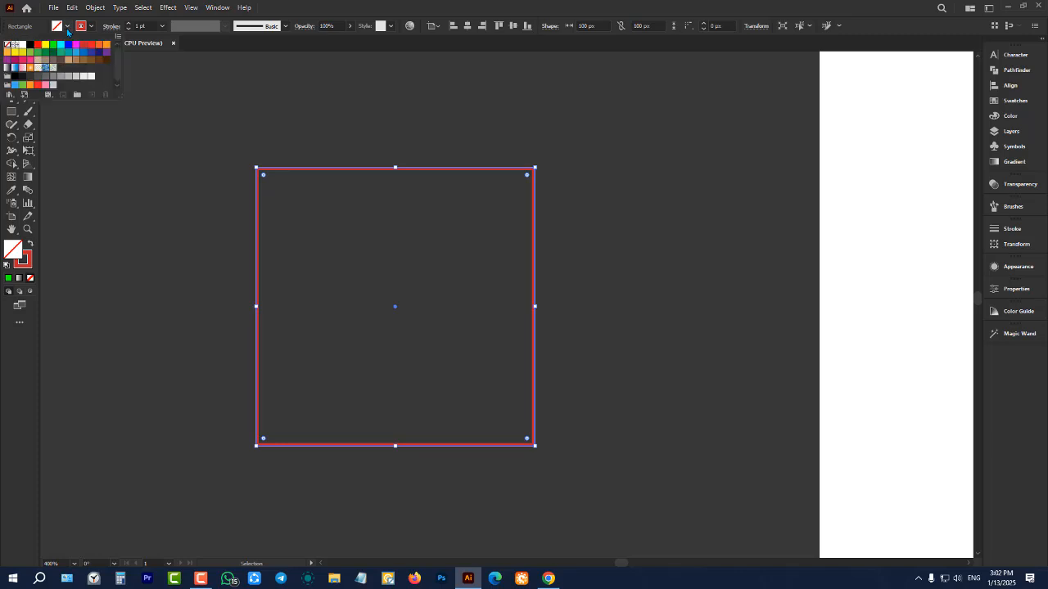
pyautogui.click(68, 45)
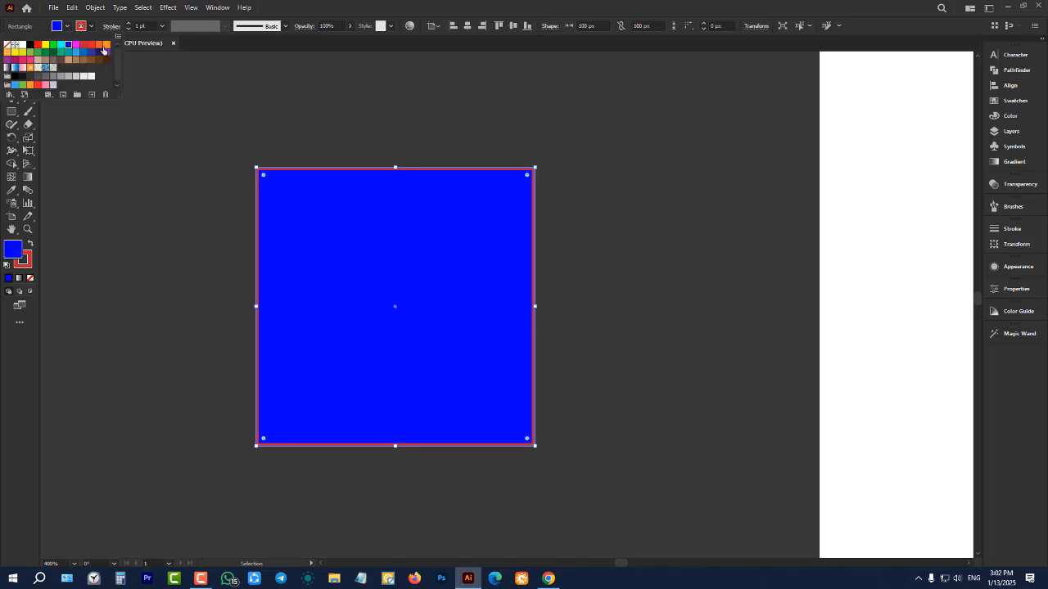
pyautogui.click(102, 49)
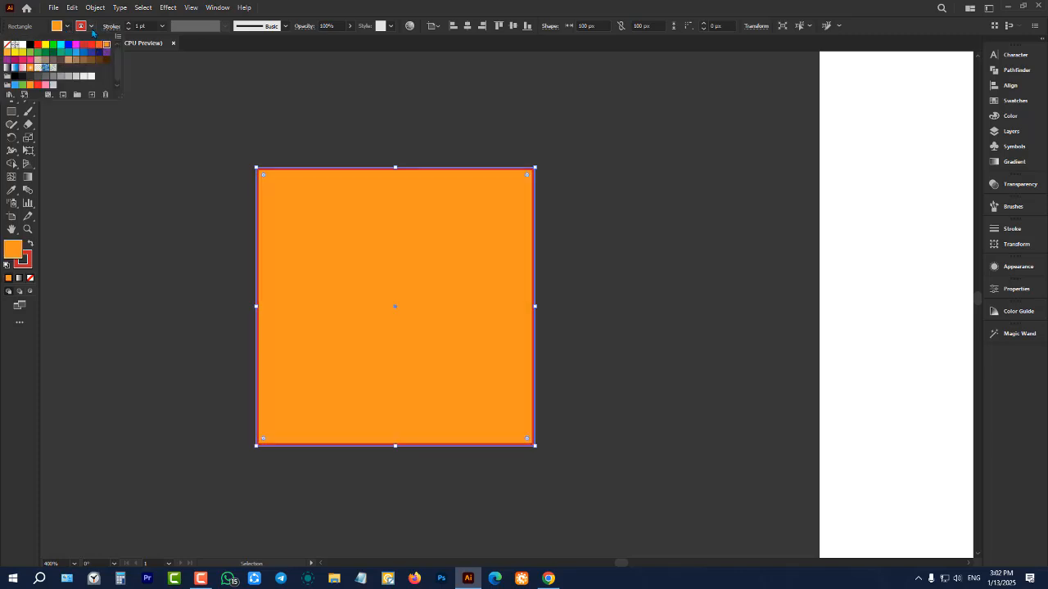
# Color the square's stroke orange, then remove the outline by setting the stroke to None
pyautogui.click(91, 26)
pyautogui.click(102, 46)
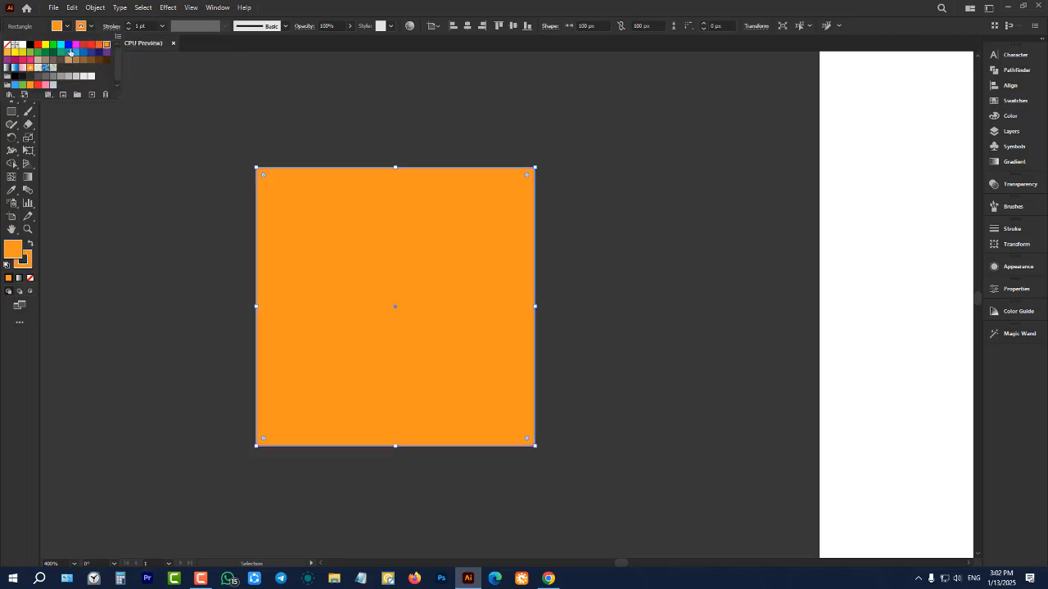
pyautogui.click(9, 46)
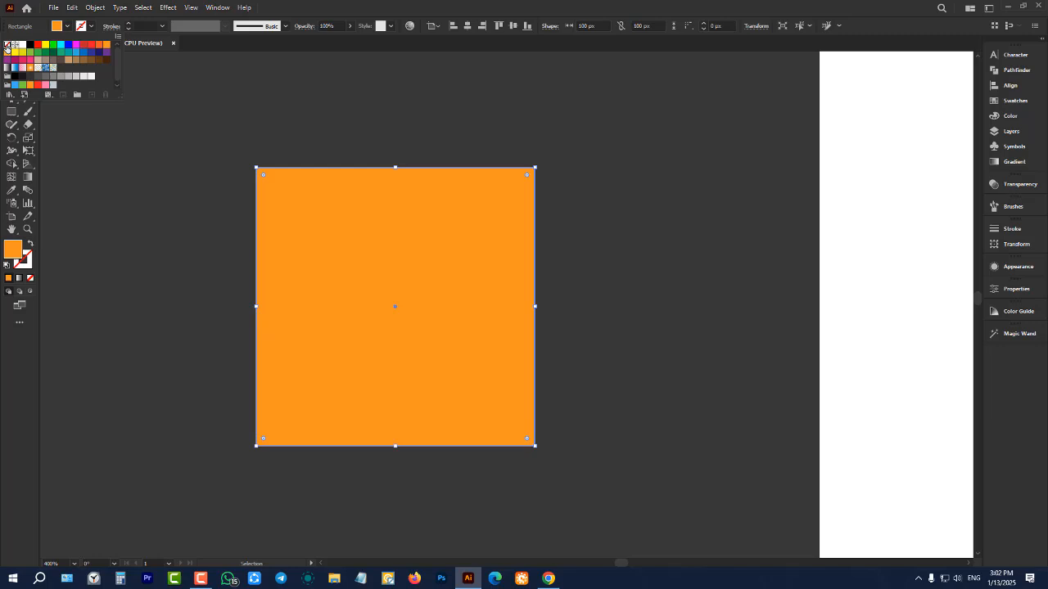
# Select and delete the orange square beside the artboard
pyautogui.click(120, 185)
pyautogui.scroll(-3, 157, 215)
pyautogui.moveTo(157, 215); pyautogui.dragTo(392, 401)
pyautogui.press('Delete')
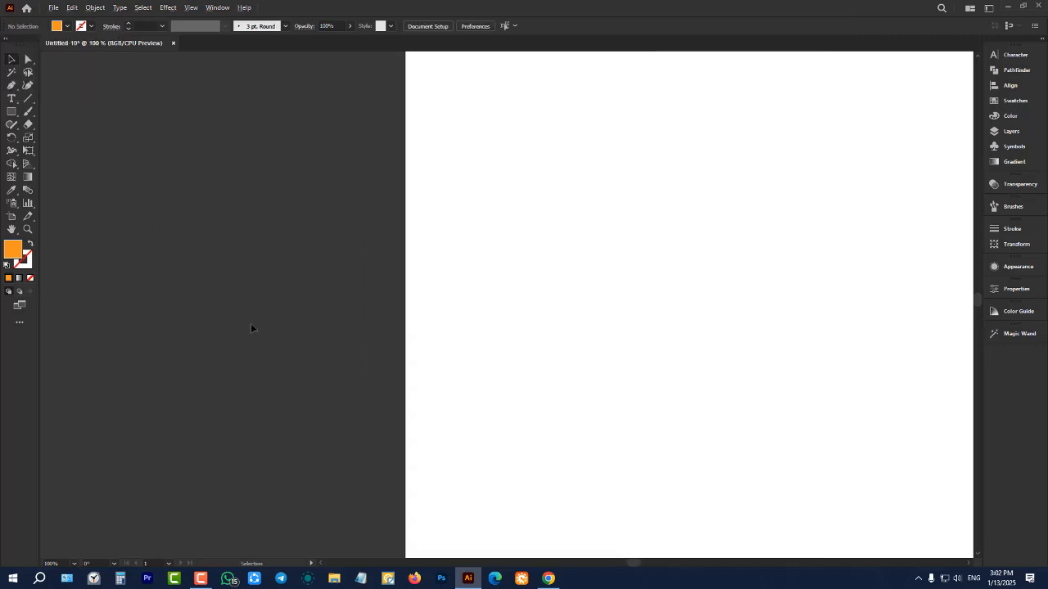
pyautogui.hotkey('ctrl', '0')
pyautogui.scroll(1, 372, 281)
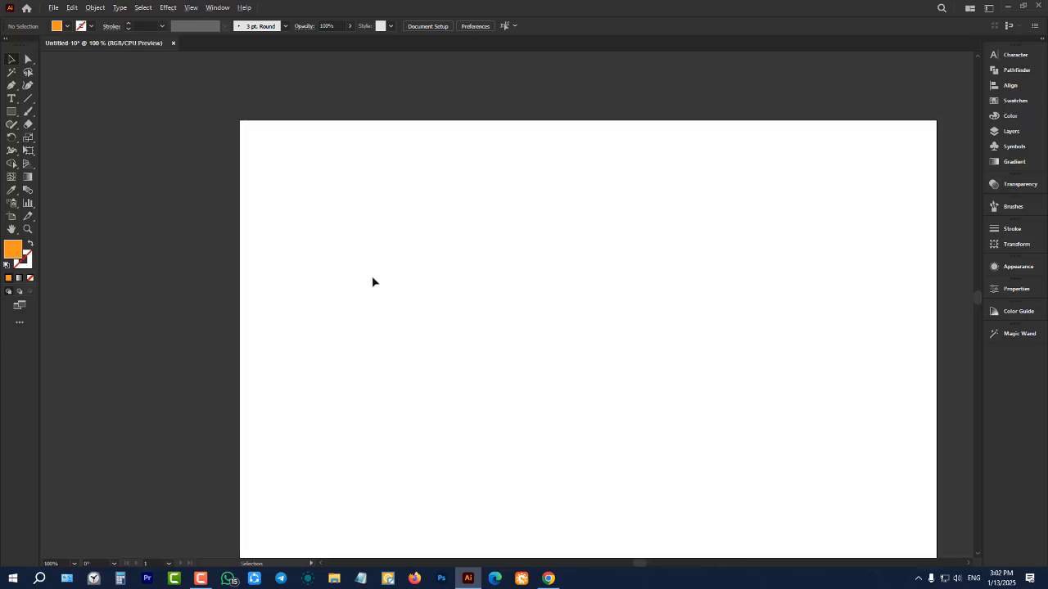
# Draw a row of three separate orange squares on the artboard, the first about 211 px and the others about 215 px wide, and clear the selection
pyautogui.click(11, 112)
pyautogui.scroll(-2, 281, 251)
pyautogui.moveTo(272, 227); pyautogui.dragTo(372, 312)
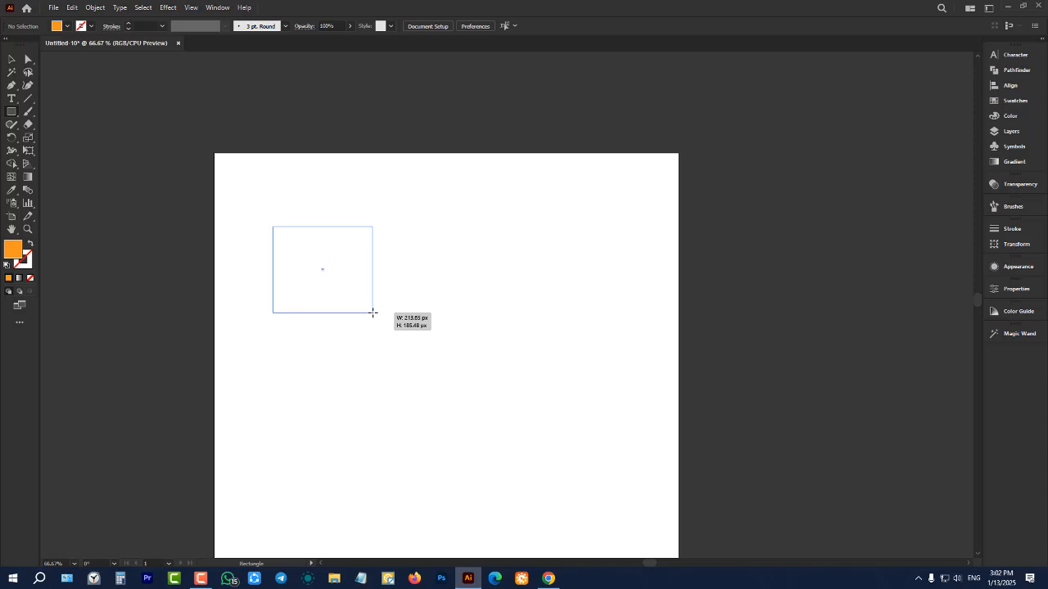
pyautogui.moveTo(373, 313); pyautogui.dragTo(369, 278)
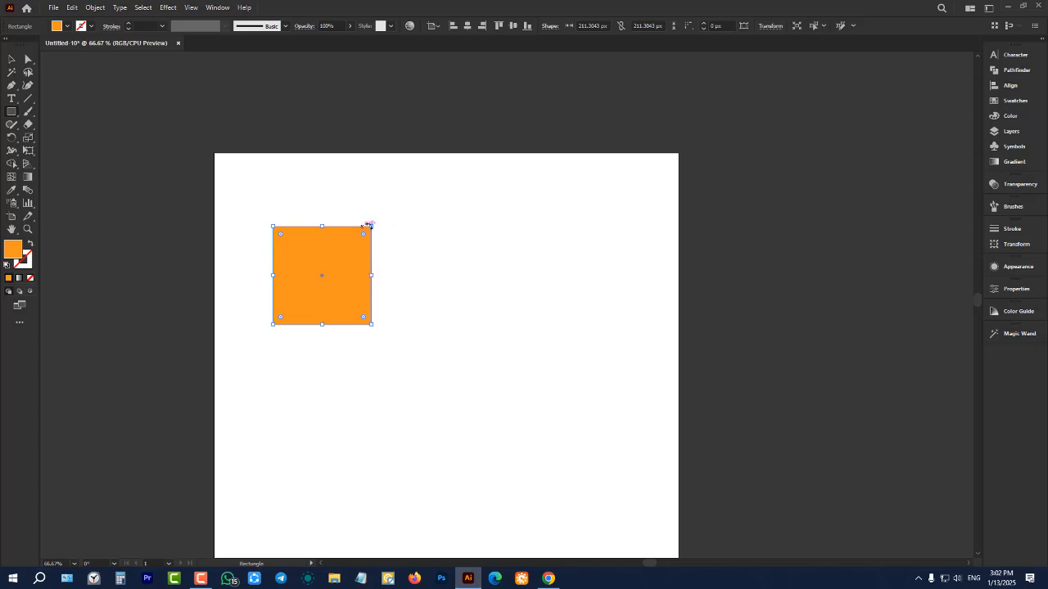
pyautogui.moveTo(391, 227); pyautogui.dragTo(492, 326)
pyautogui.moveTo(515, 232); pyautogui.dragTo(586, 328)
pyautogui.click(8, 63)
pyautogui.scroll(1, 375, 243)
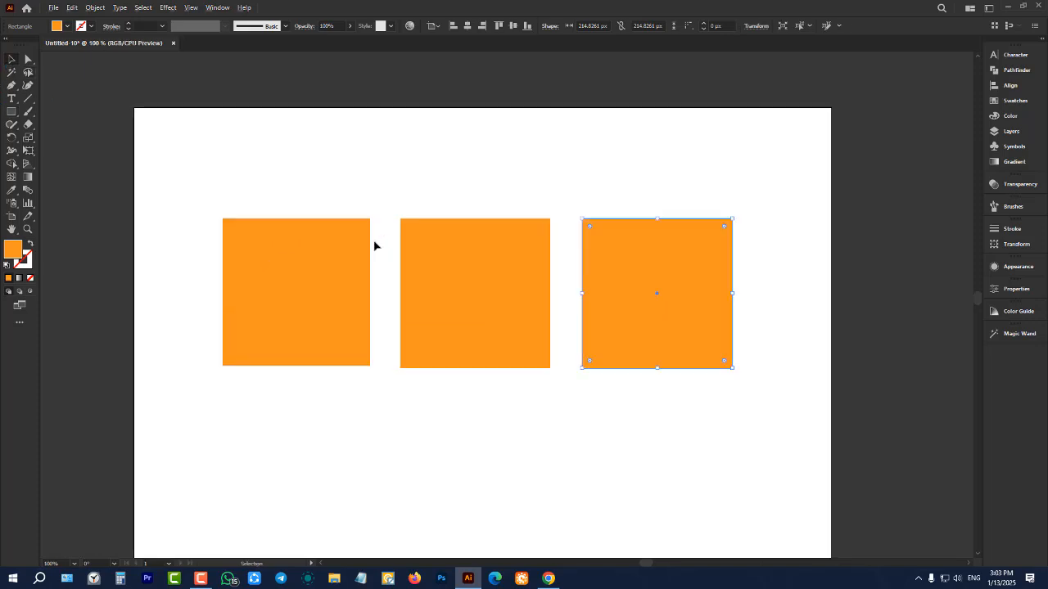
pyautogui.scroll(1, 471, 239)
pyautogui.click(419, 149)
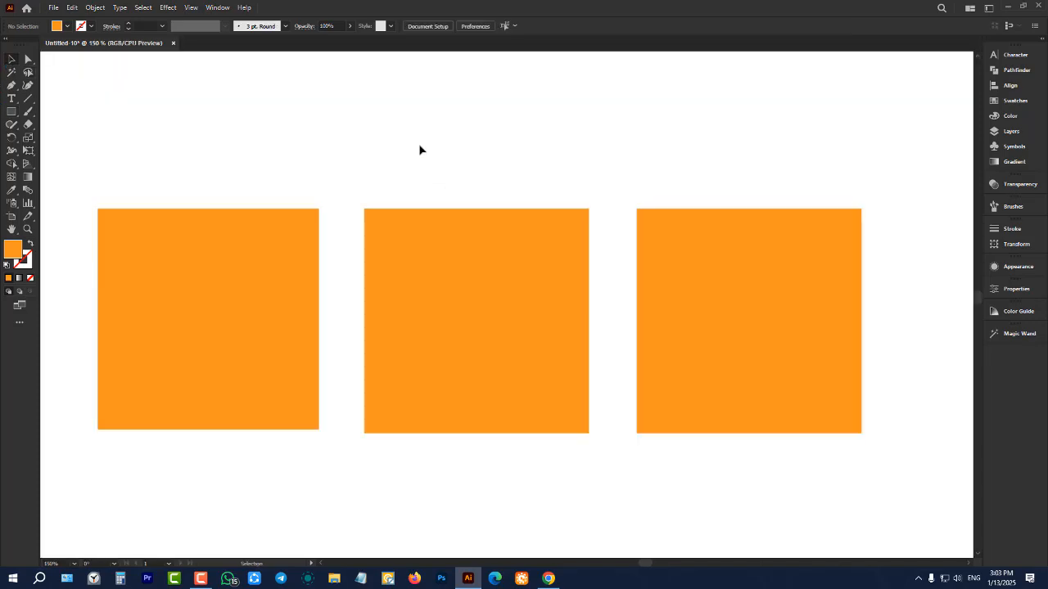
# Select the first square and reset it to the default white fill and black stroke
pyautogui.click(286, 285)
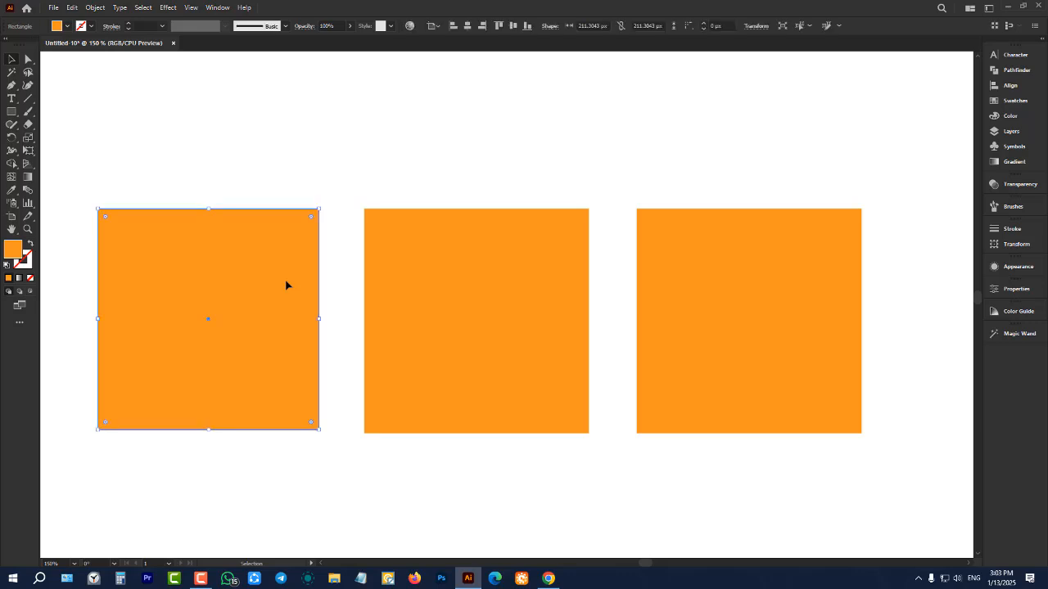
pyautogui.click(252, 144)
pyautogui.click(238, 267)
pyautogui.click(7, 264)
pyautogui.moveTo(101, 173); pyautogui.dragTo(213, 309)
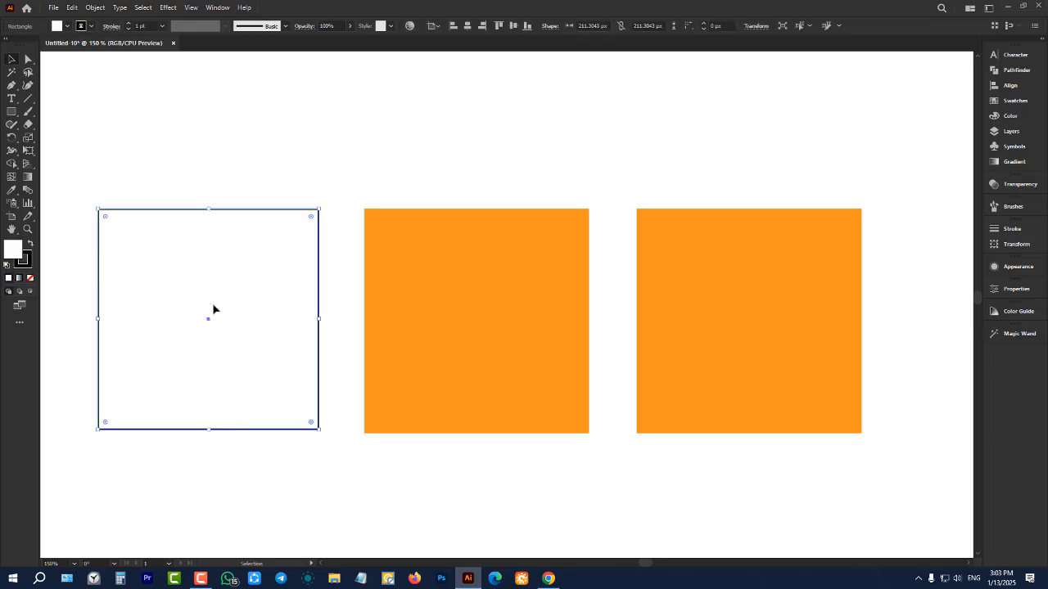
# Fill the first square with red, replace the fill with orange, and set its stroke to None
pyautogui.click(67, 25)
pyautogui.click(92, 44)
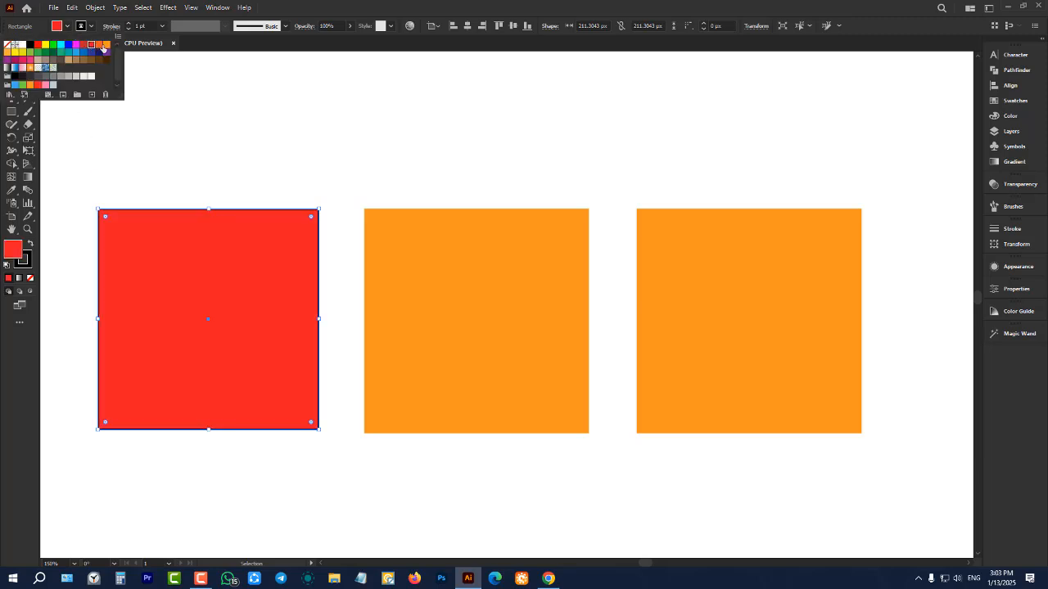
pyautogui.click(106, 46)
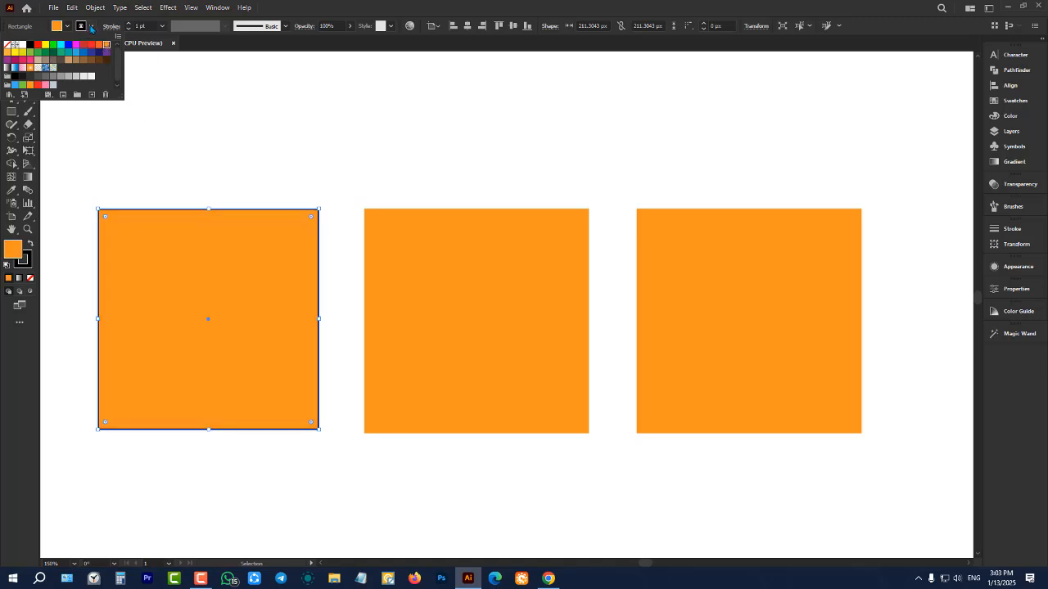
pyautogui.click(91, 27)
pyautogui.click(7, 44)
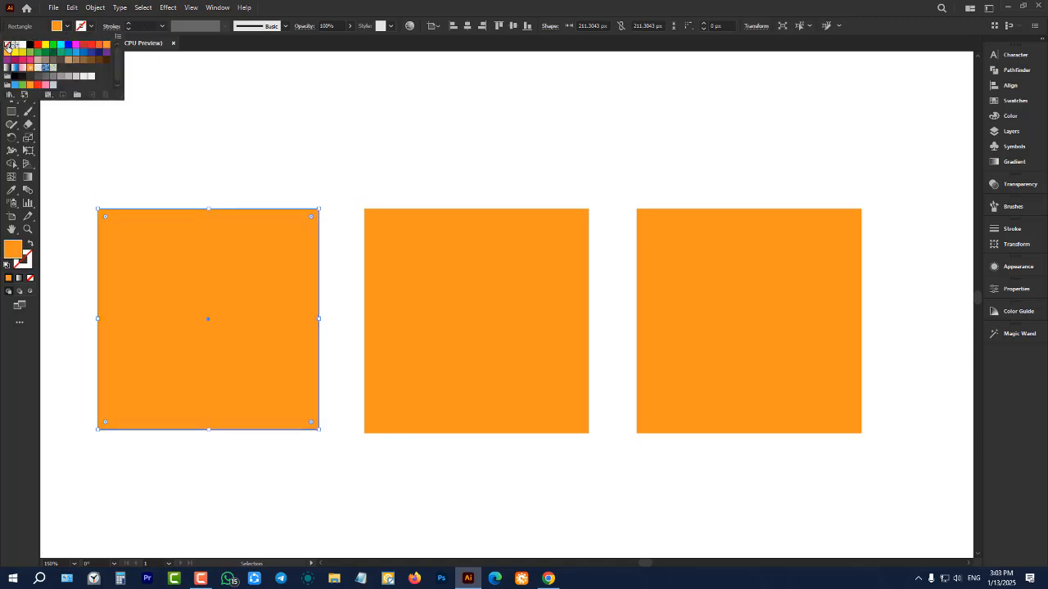
# Give the middle square a black stroke and clear the selection
pyautogui.click(474, 250)
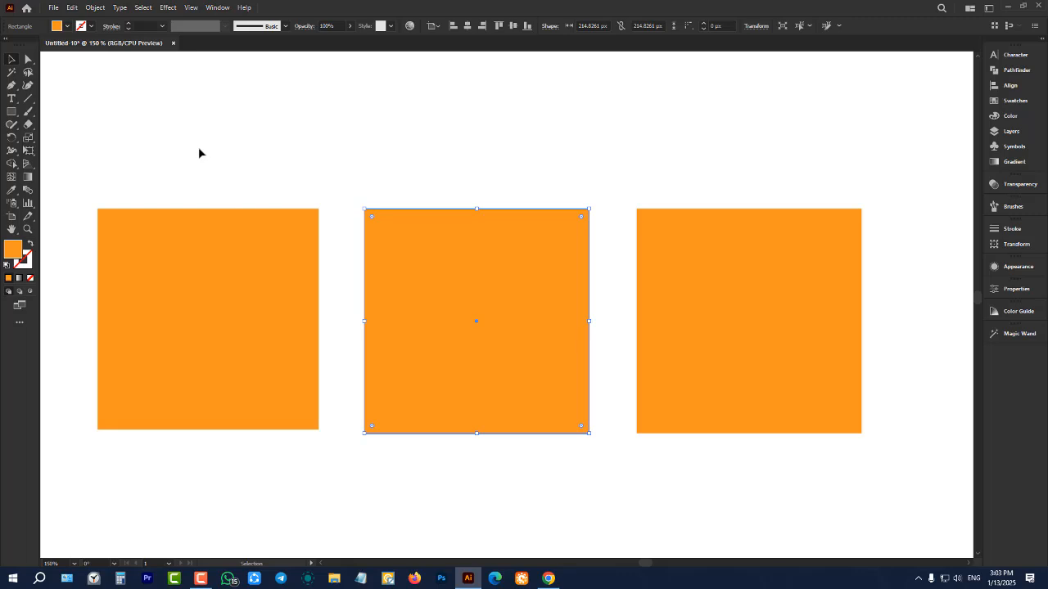
pyautogui.click(92, 27)
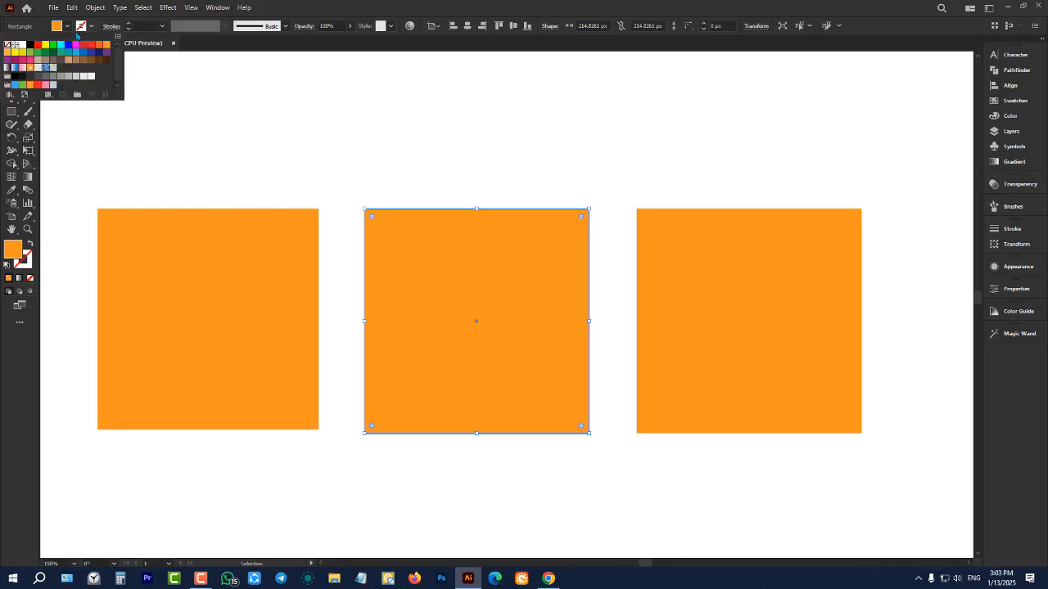
pyautogui.click(31, 47)
pyautogui.click(192, 141)
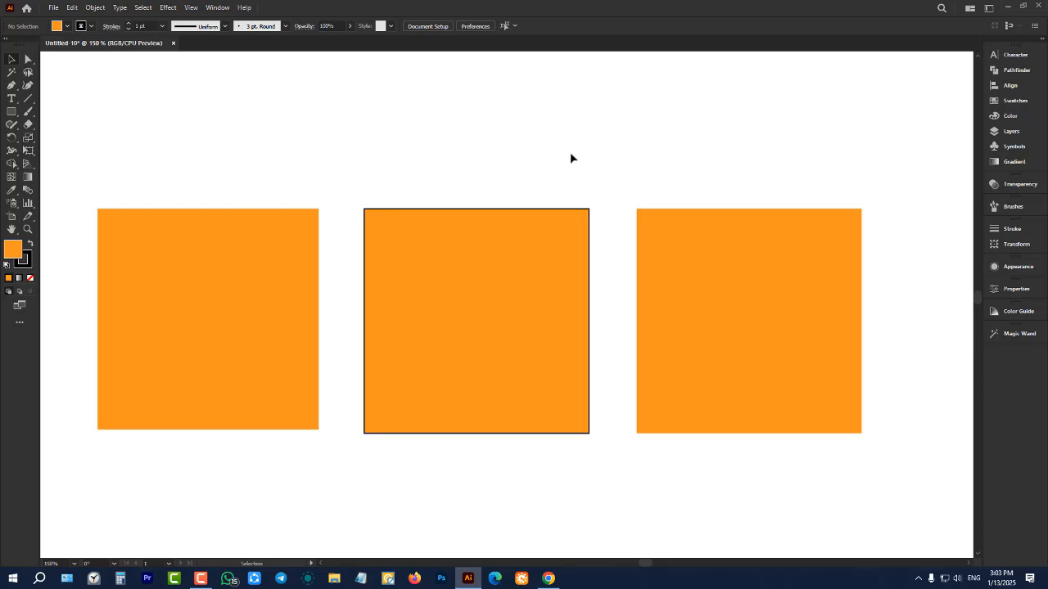
# Give the third square a red stroke, set its fill to None and clear the selection
pyautogui.moveTo(692, 153); pyautogui.dragTo(833, 394)
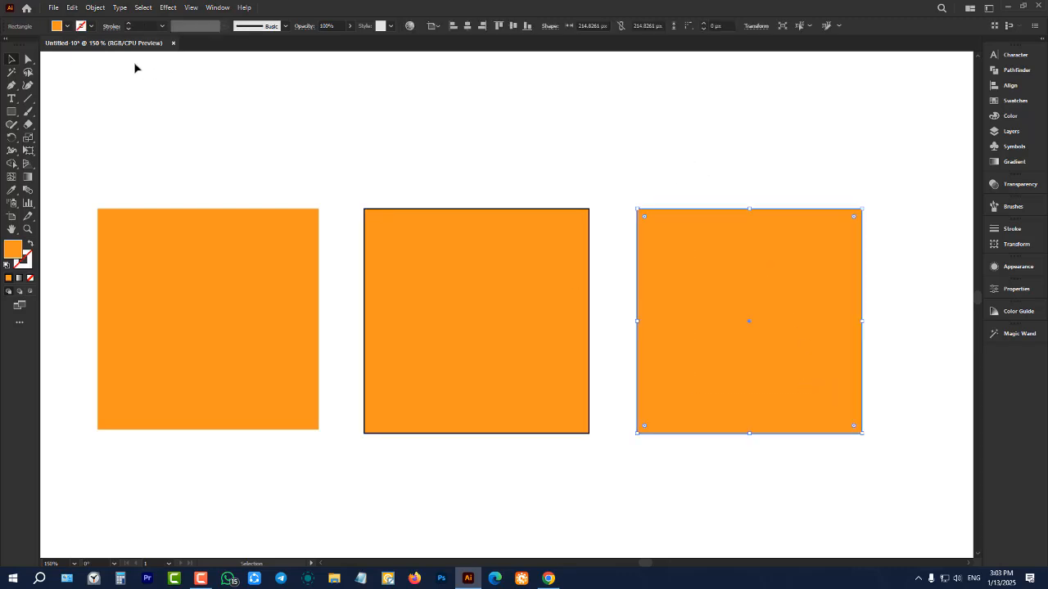
pyautogui.click(91, 27)
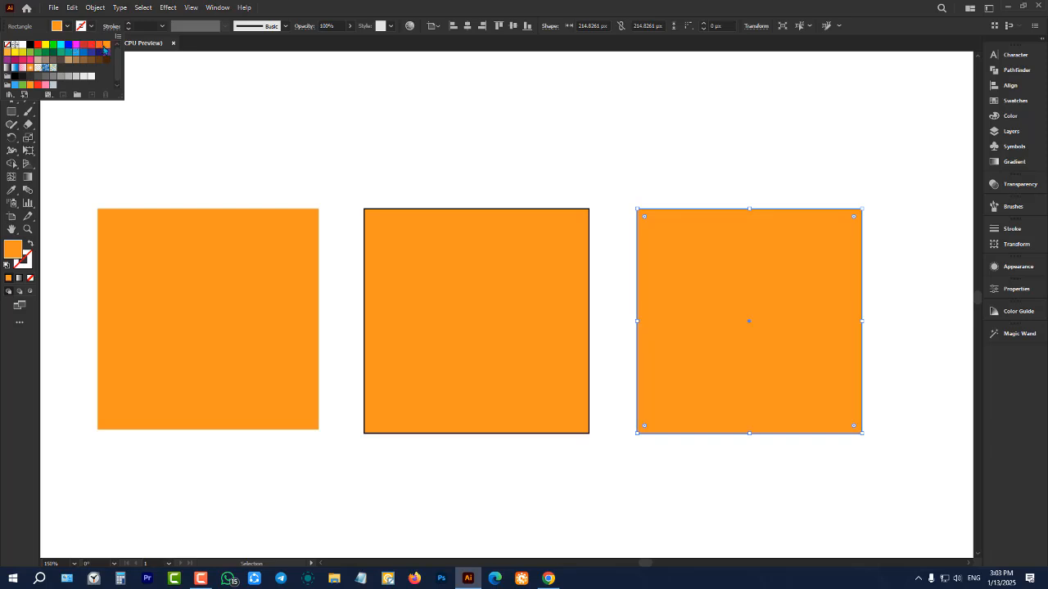
pyautogui.click(91, 44)
pyautogui.click(67, 26)
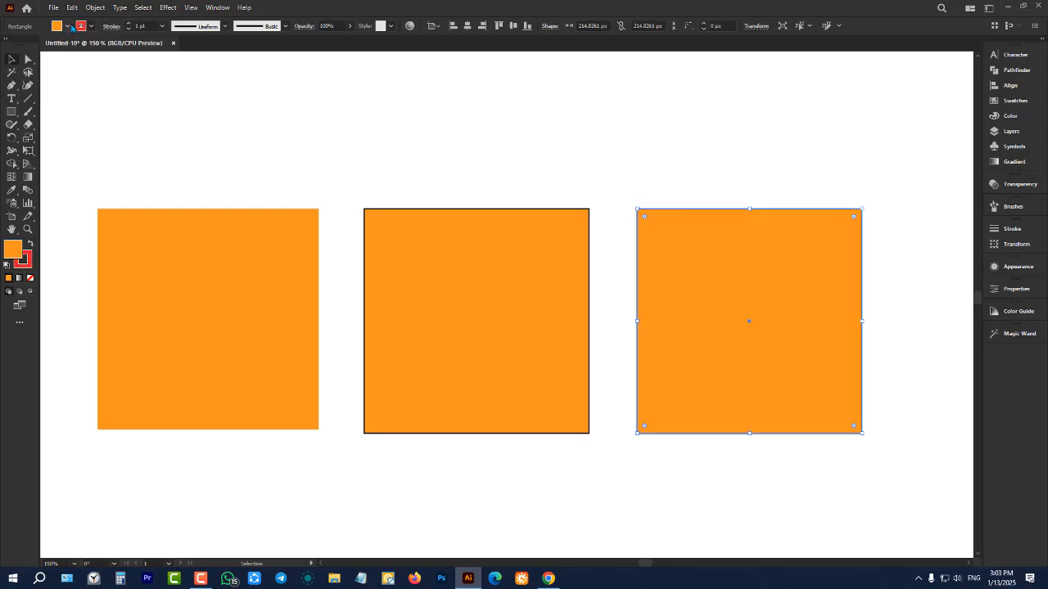
pyautogui.click(67, 26)
pyautogui.click(8, 45)
pyautogui.click(334, 167)
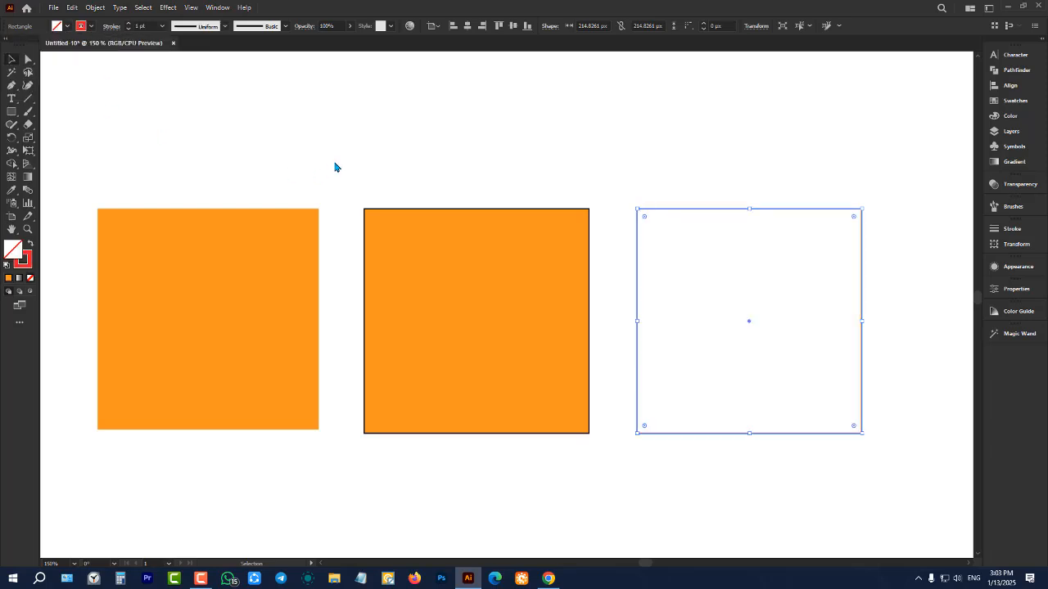
pyautogui.click(334, 166)
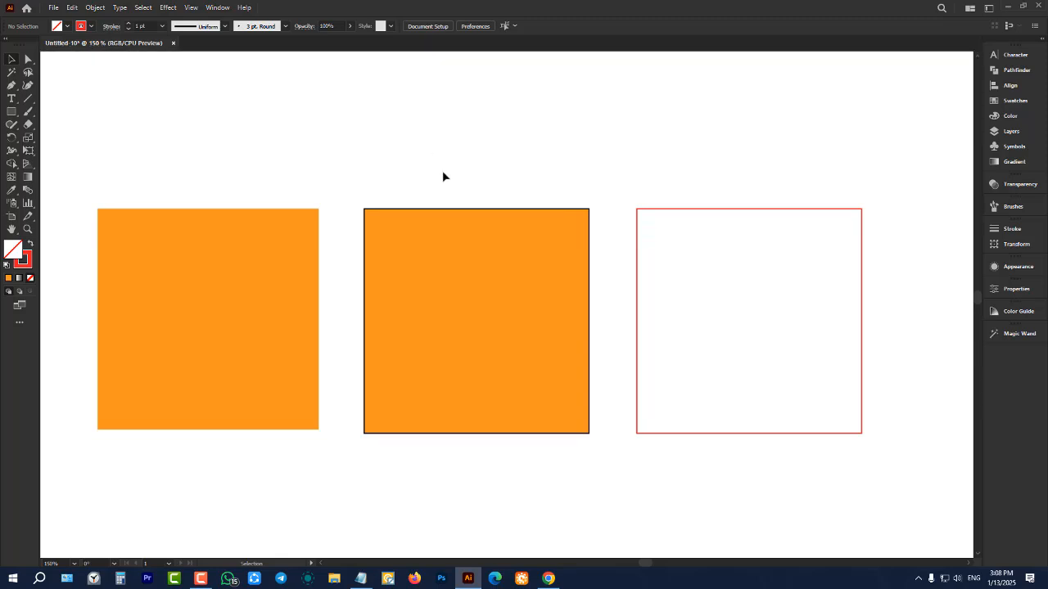
# Change the middle square's stroke color to red and clear the selection
pyautogui.scroll(-1, 428, 216)
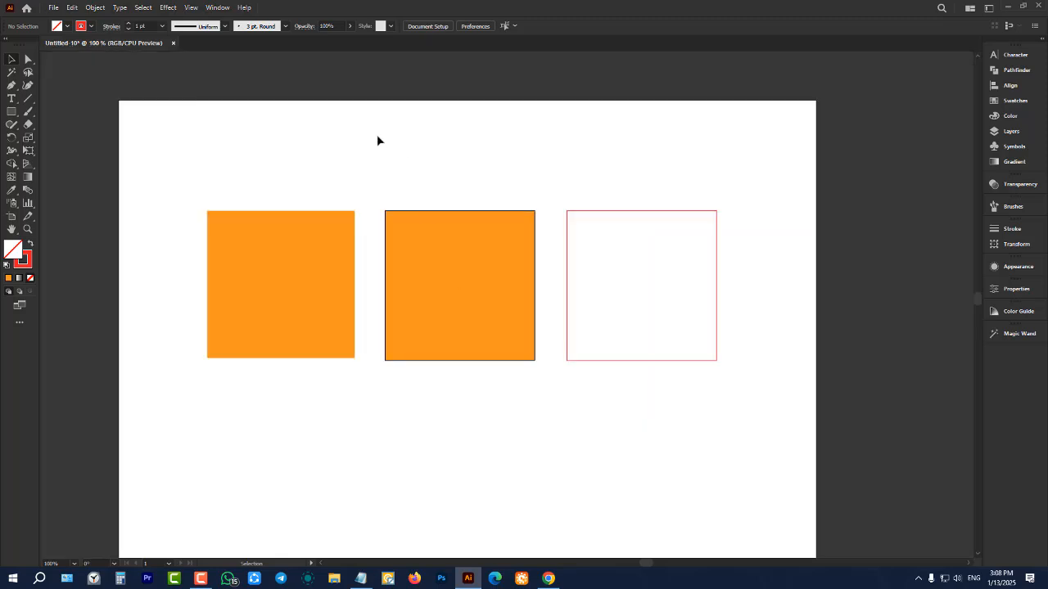
pyautogui.scroll(1, 411, 183)
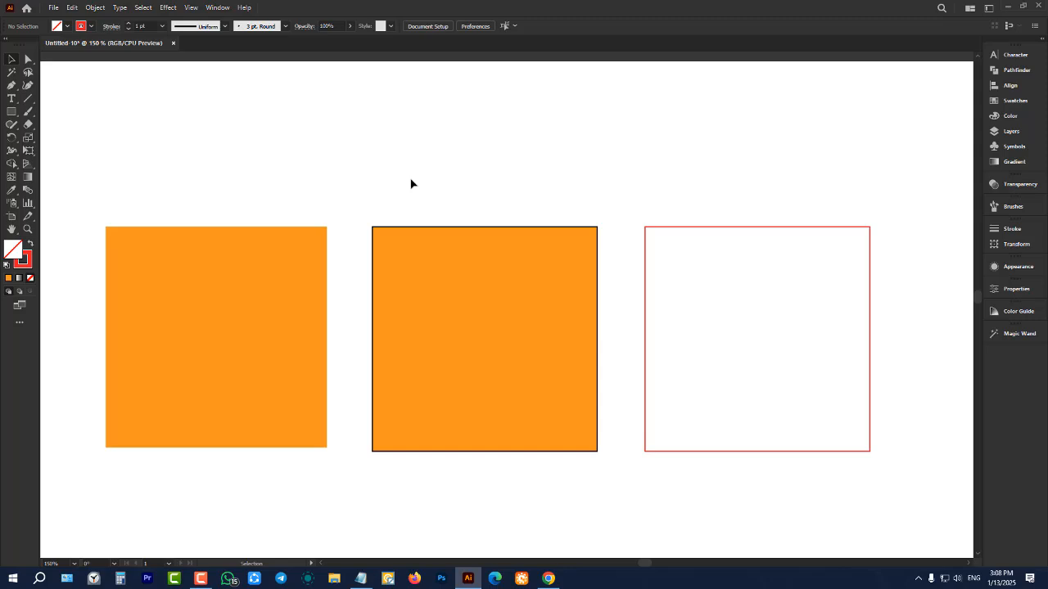
pyautogui.click(529, 334)
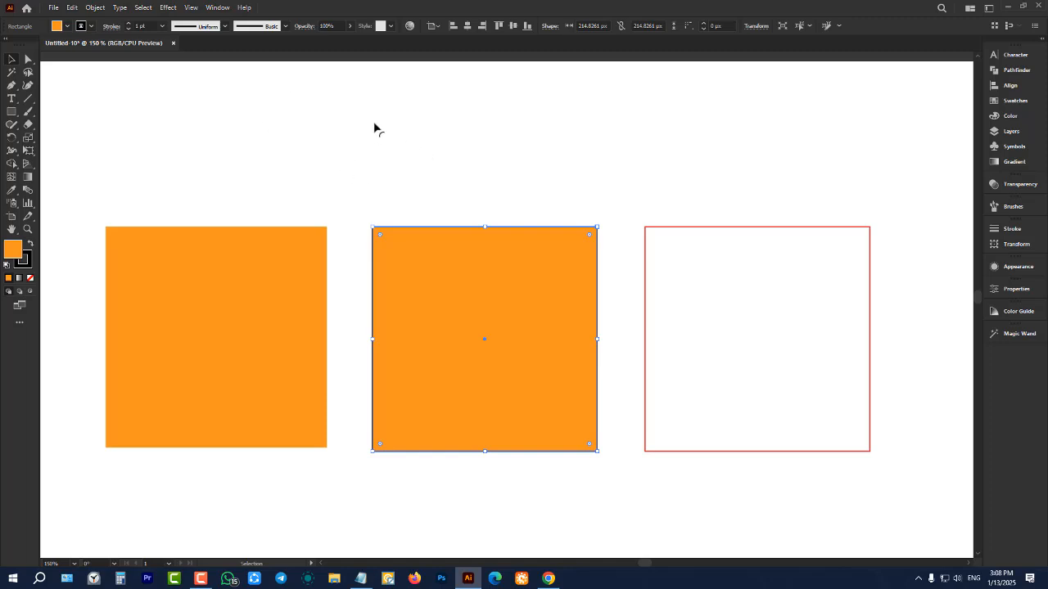
pyautogui.click(85, 27)
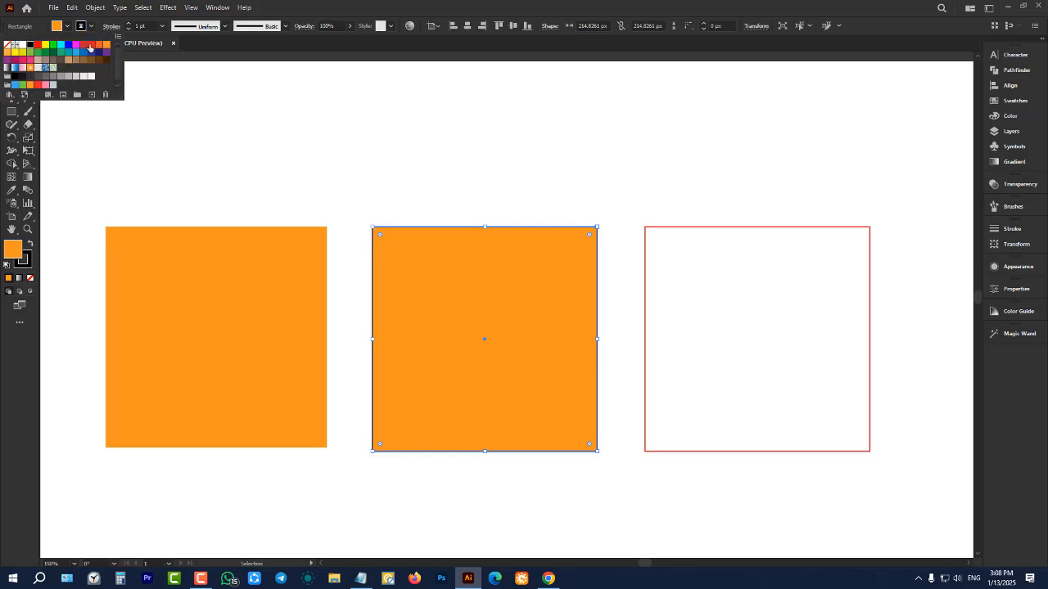
pyautogui.click(86, 45)
pyautogui.click(423, 204)
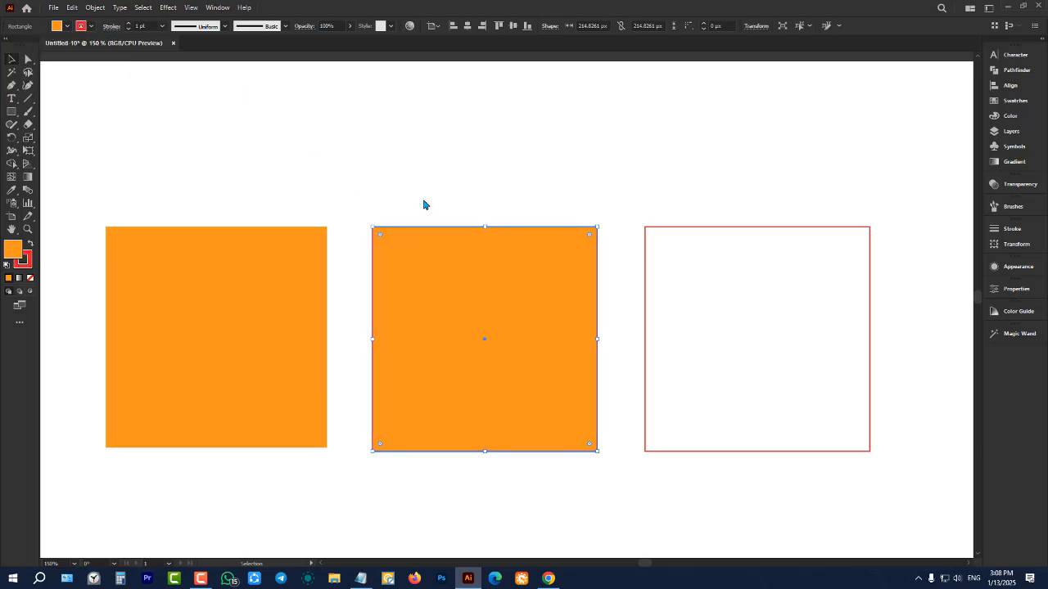
pyautogui.click(424, 204)
# Select the middle square, raise its stroke weight gradually to 36 pt and lower it to 15 pt
pyautogui.click(415, 255)
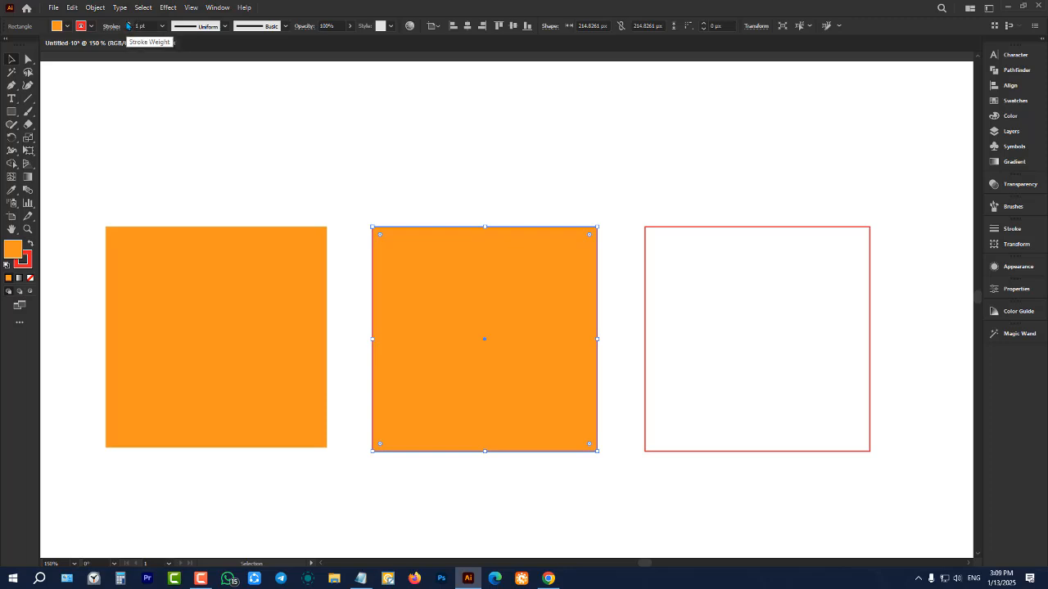
pyautogui.moveTo(129, 26); pyautogui.dragTo(128, 25)
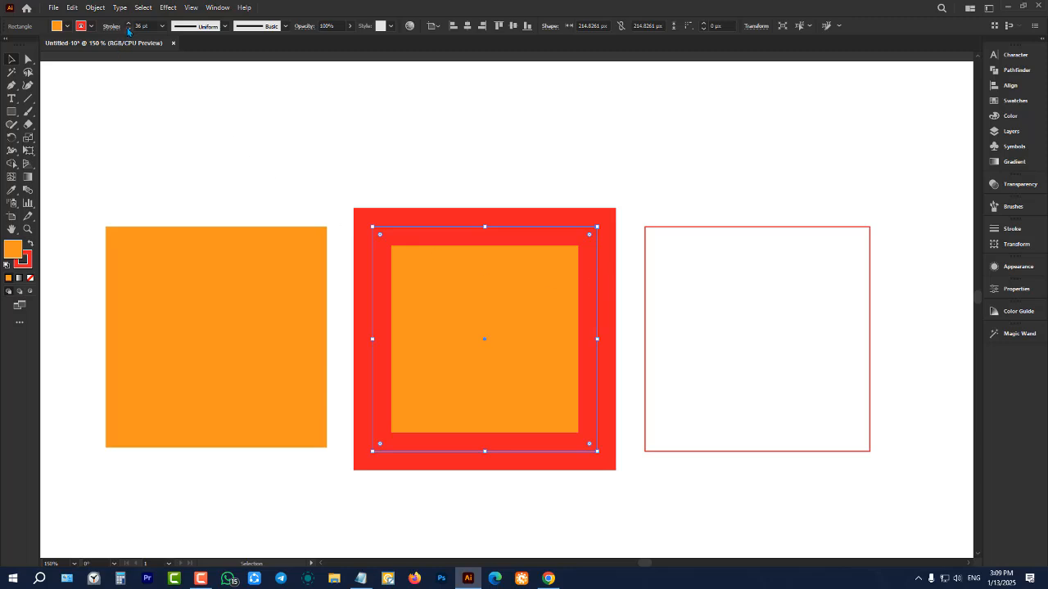
pyautogui.moveTo(128, 30); pyautogui.dragTo(128, 31)
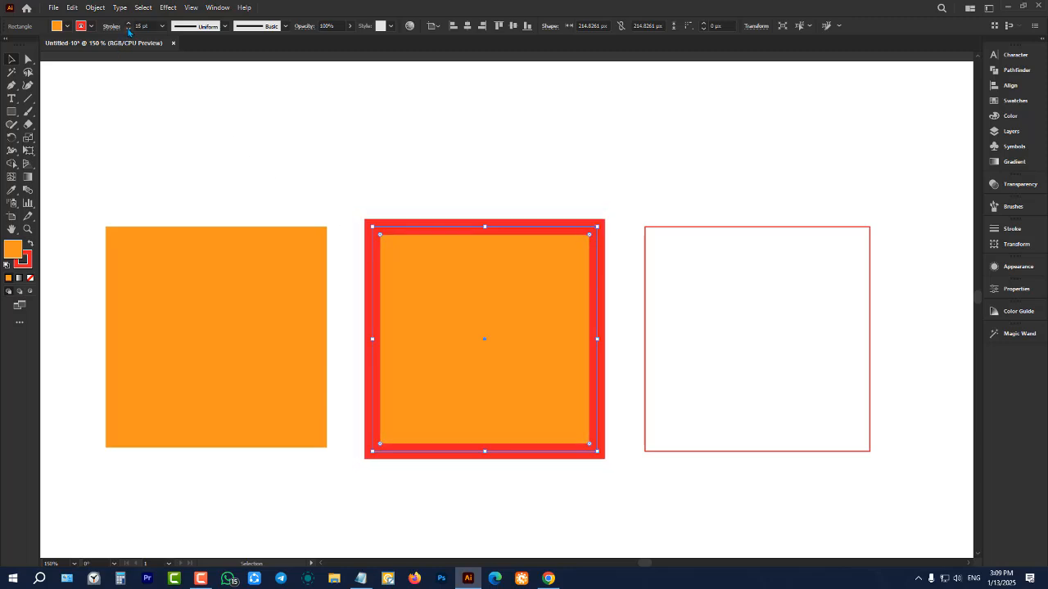
# Enter a stroke weight of 20 pt for the middle square and clear the selection
pyautogui.click(147, 25)
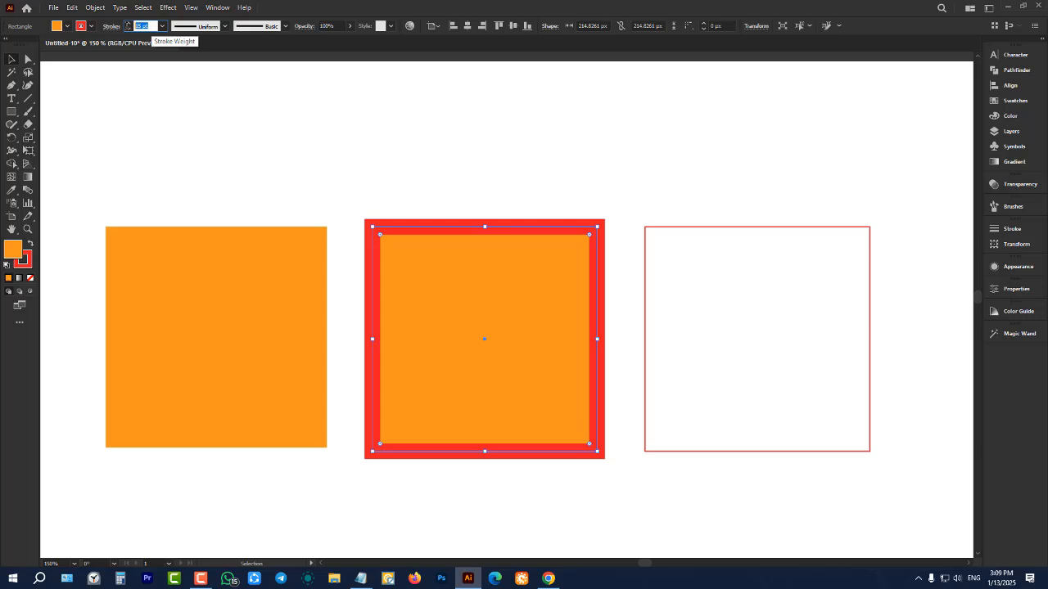
pyautogui.click(152, 25)
pyautogui.moveTo(153, 25); pyautogui.dragTo(135, 26)
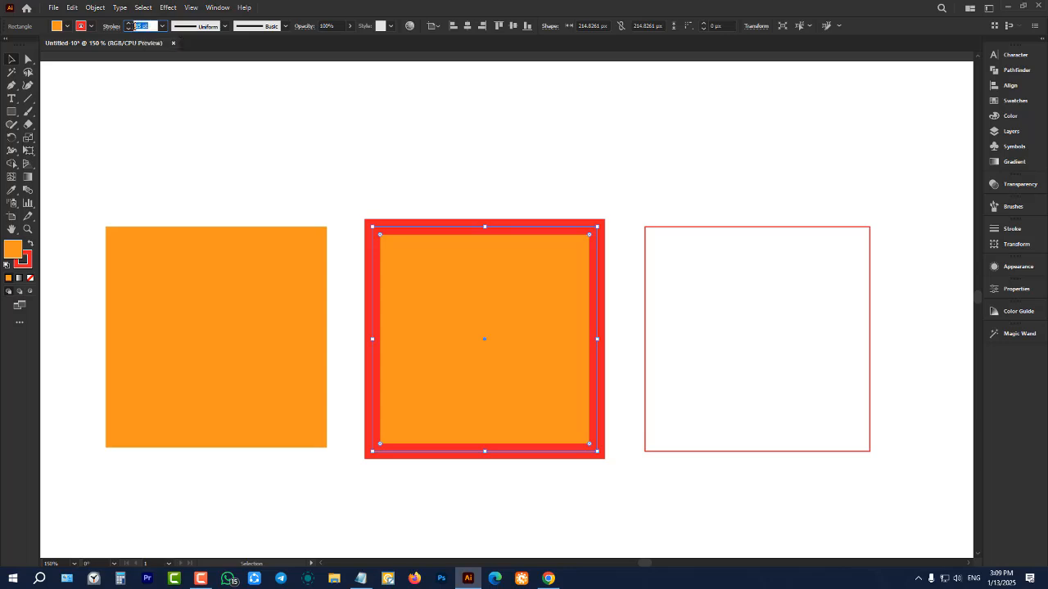
pyautogui.click(152, 25)
pyautogui.moveTo(151, 27); pyautogui.dragTo(133, 26)
pyautogui.write('5')
pyautogui.click(373, 130)
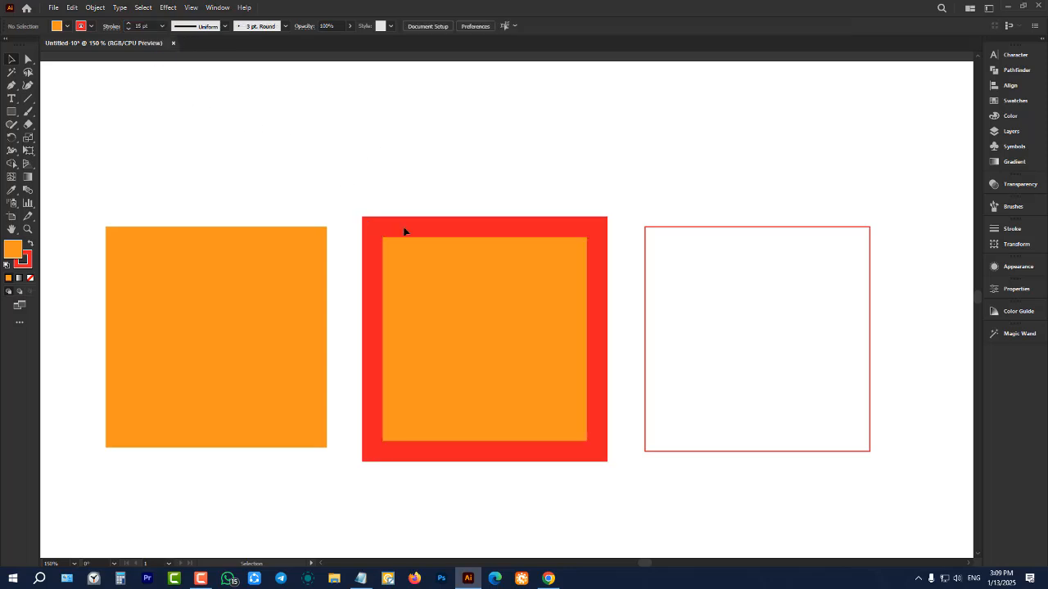
# Select the middle square and reduce its stroke weight gradually to 2 pt
pyautogui.click(538, 315)
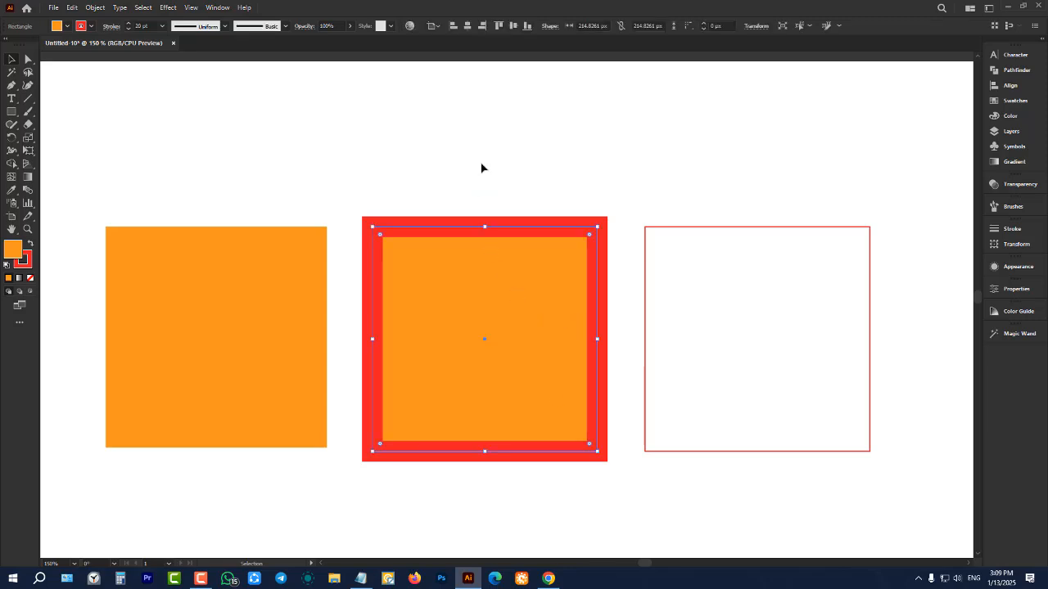
pyautogui.click(151, 27)
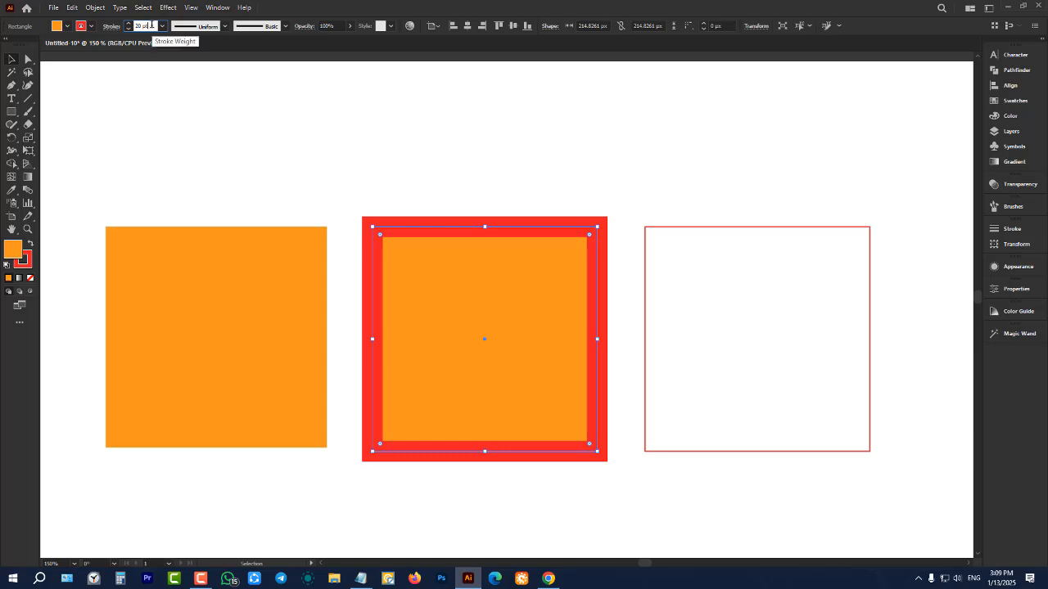
pyautogui.scroll(-11, 152, 26)
pyautogui.scroll(-7, 151, 26)
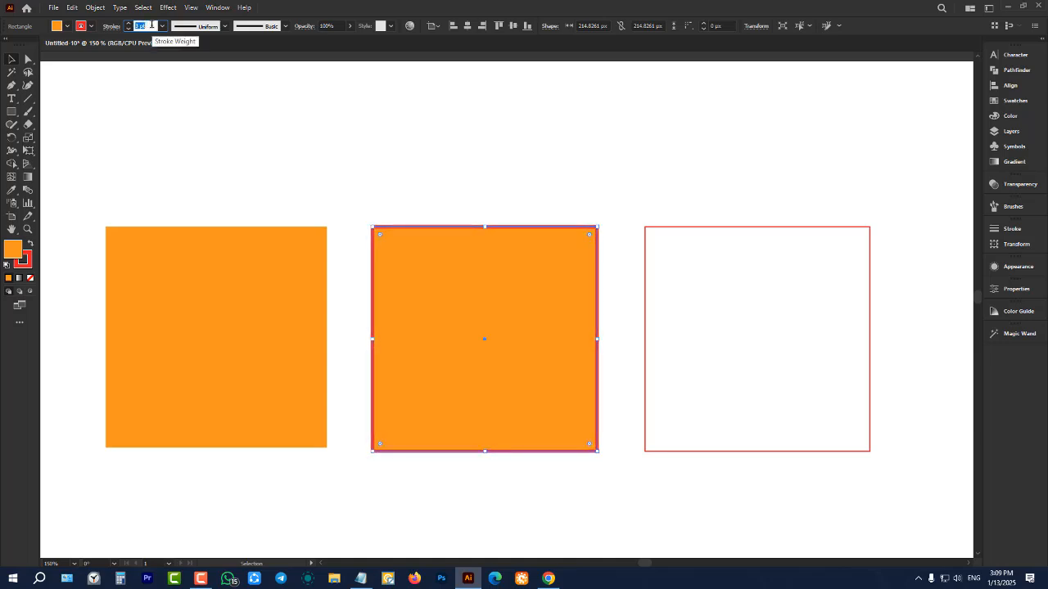
pyautogui.scroll(-2, 151, 26)
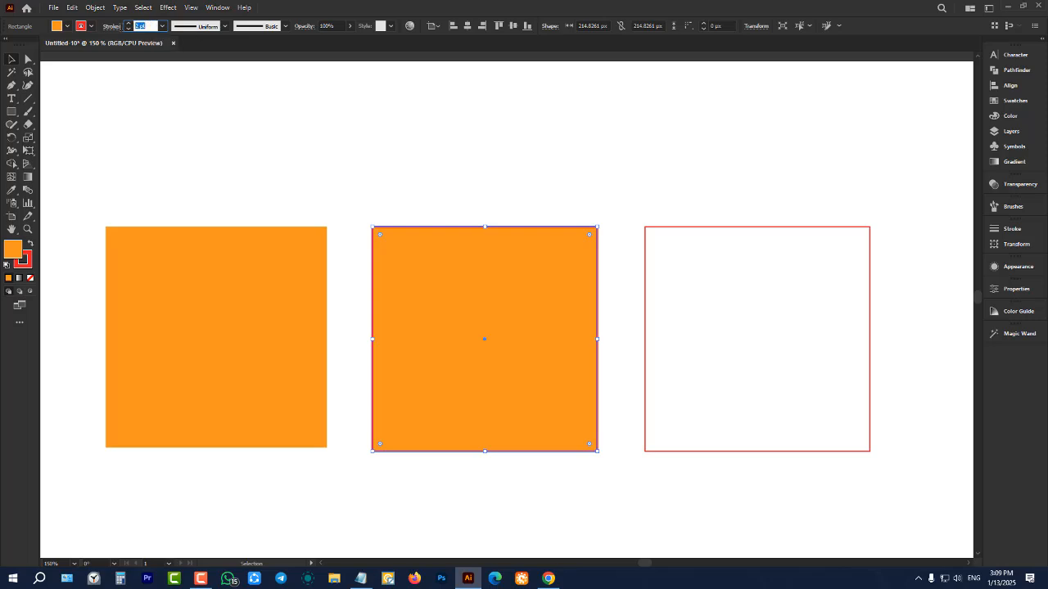
# Set the middle square's stroke weight back to 20 pt, clear the selection and reselect the square
pyautogui.write('20')
pyautogui.click(360, 133)
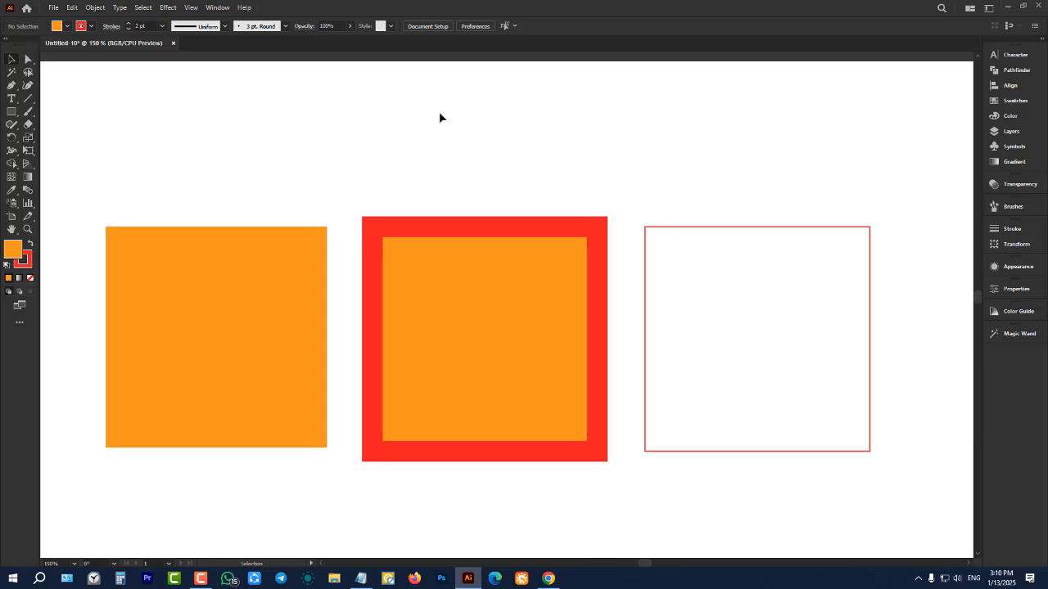
pyautogui.moveTo(440, 114); pyautogui.dragTo(492, 301)
pyautogui.moveTo(476, 152); pyautogui.dragTo(561, 398)
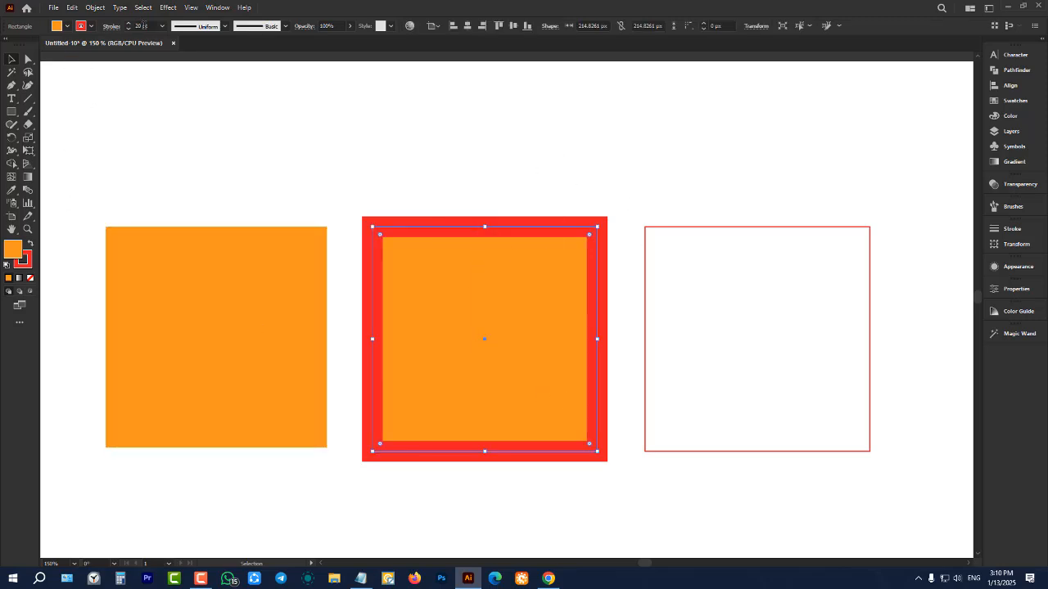
# Select the unfilled square on the right, raise its stroke weight gradually to 7 pt and lower it to 3 pt
pyautogui.click(585, 162)
pyautogui.moveTo(699, 175); pyautogui.dragTo(791, 416)
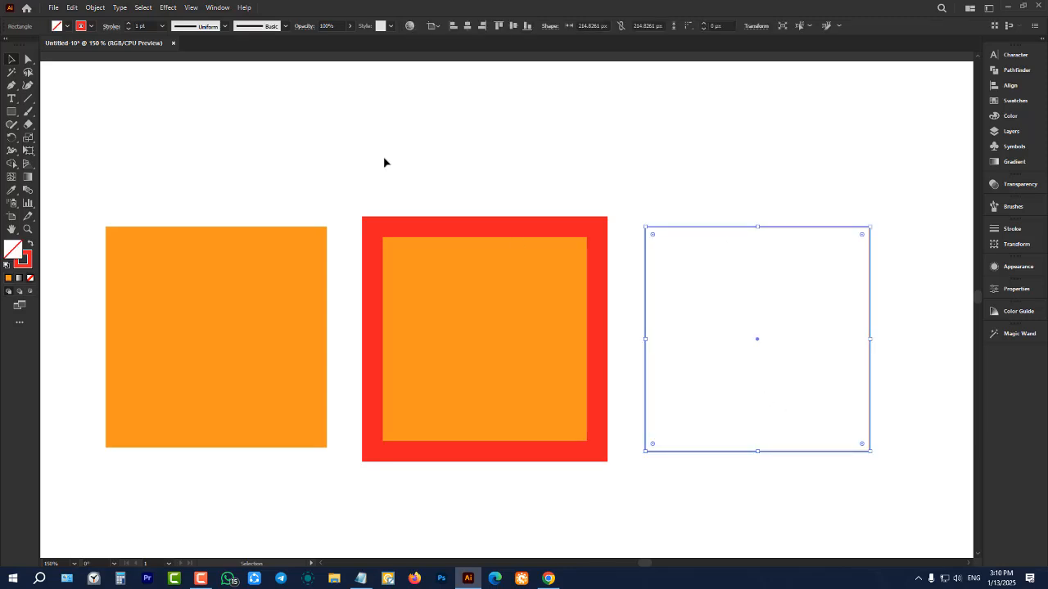
pyautogui.click(150, 26)
pyautogui.click(128, 23)
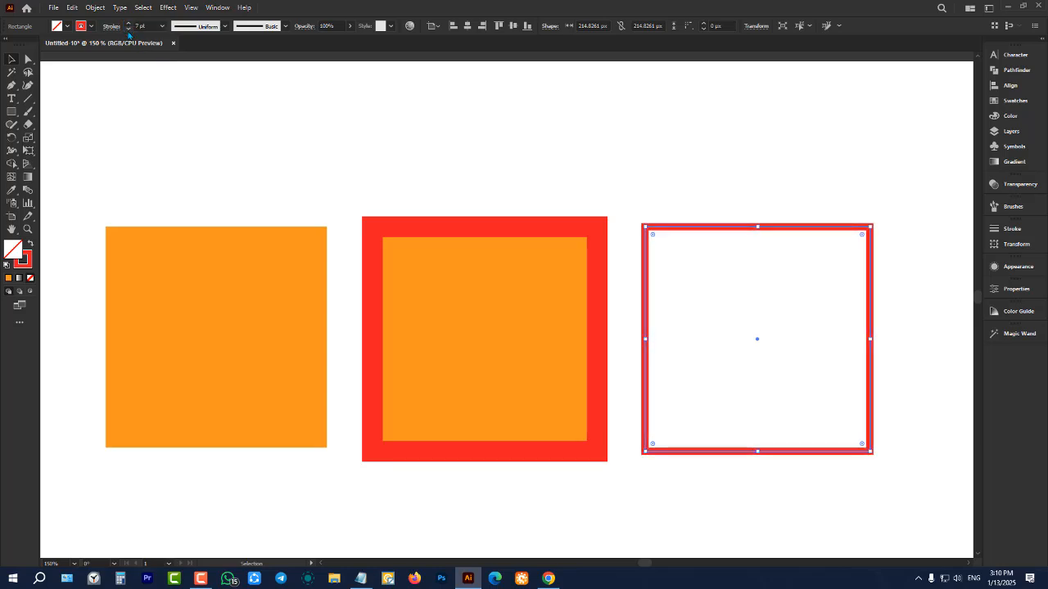
pyautogui.click(129, 30)
pyautogui.click(128, 31)
pyautogui.click(128, 30)
pyautogui.click(129, 30)
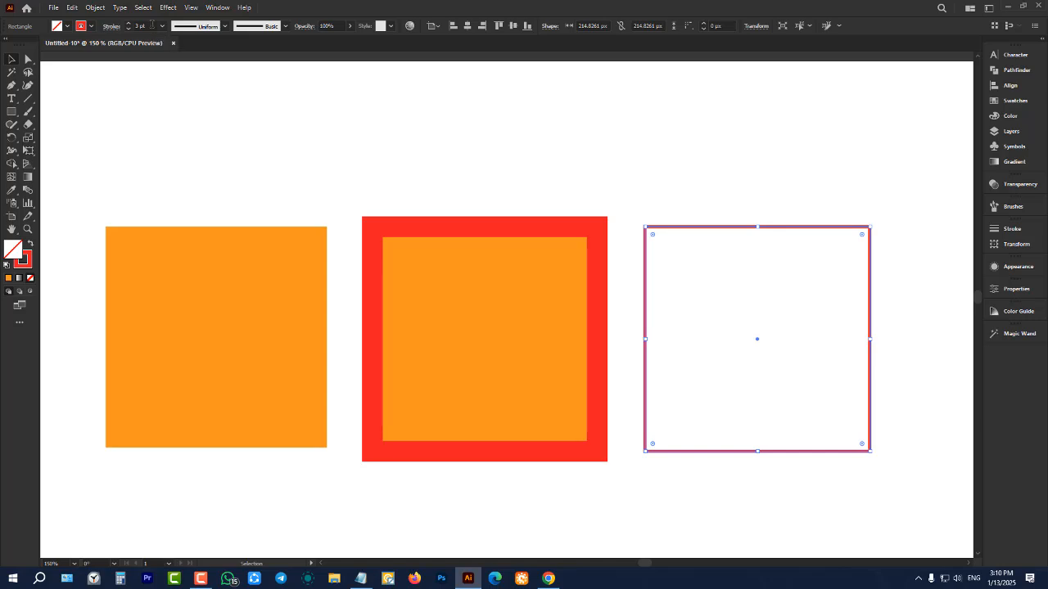
# Raise and lower the unfilled square's stroke weight in small increments several times, ending at 27 pt
pyautogui.click(152, 26)
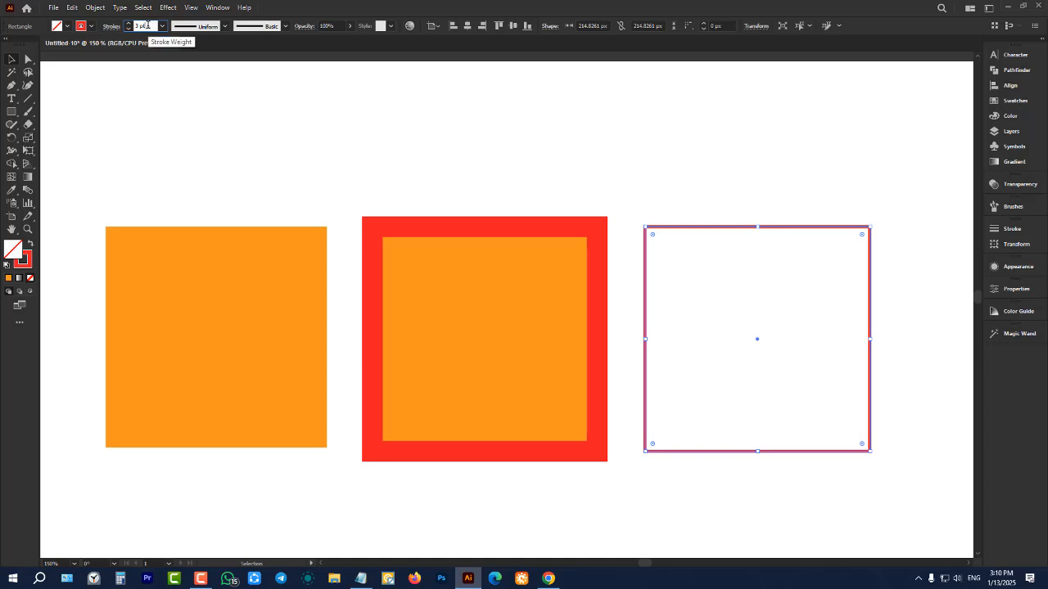
pyautogui.press('Up')
pyautogui.press('Up')
pyautogui.press('Up')
pyautogui.press('Up')
pyautogui.press('Up')
pyautogui.press('Up')
pyautogui.press('Up')
pyautogui.press('Up')
pyautogui.press('Up')
pyautogui.press('Up')
pyautogui.press('Up')
pyautogui.press('Up')
pyautogui.press('Up')
pyautogui.press('Up')
pyautogui.press('Up')
pyautogui.press('Up')
pyautogui.press('Up')
pyautogui.press('Up')
pyautogui.press('Up')
pyautogui.press('Up')
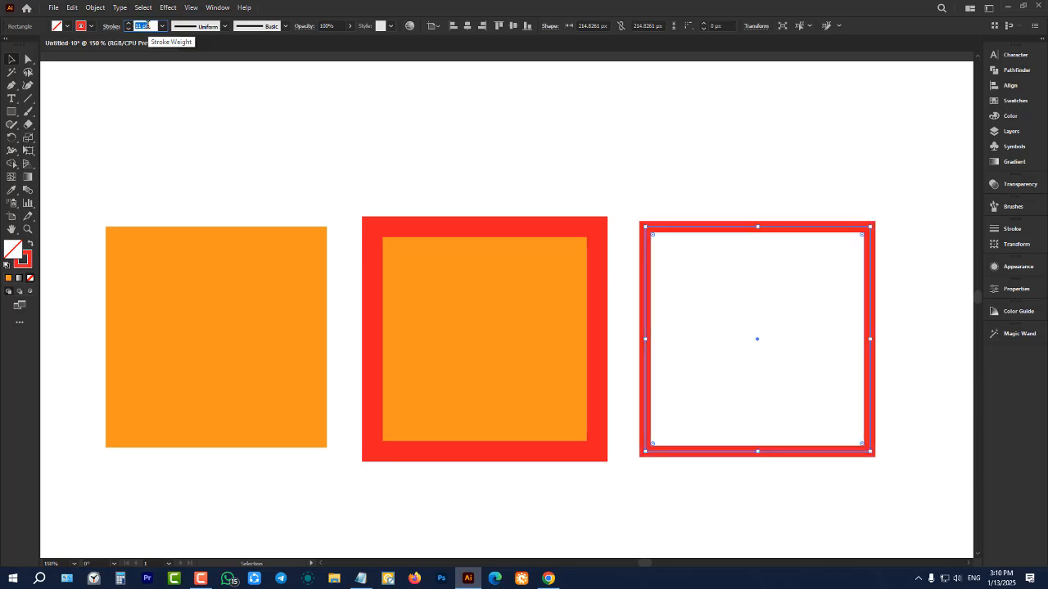
pyautogui.press('Up')
pyautogui.press('Up')
pyautogui.press('Up')
pyautogui.press('Up')
pyautogui.press('Up')
pyautogui.press('Up')
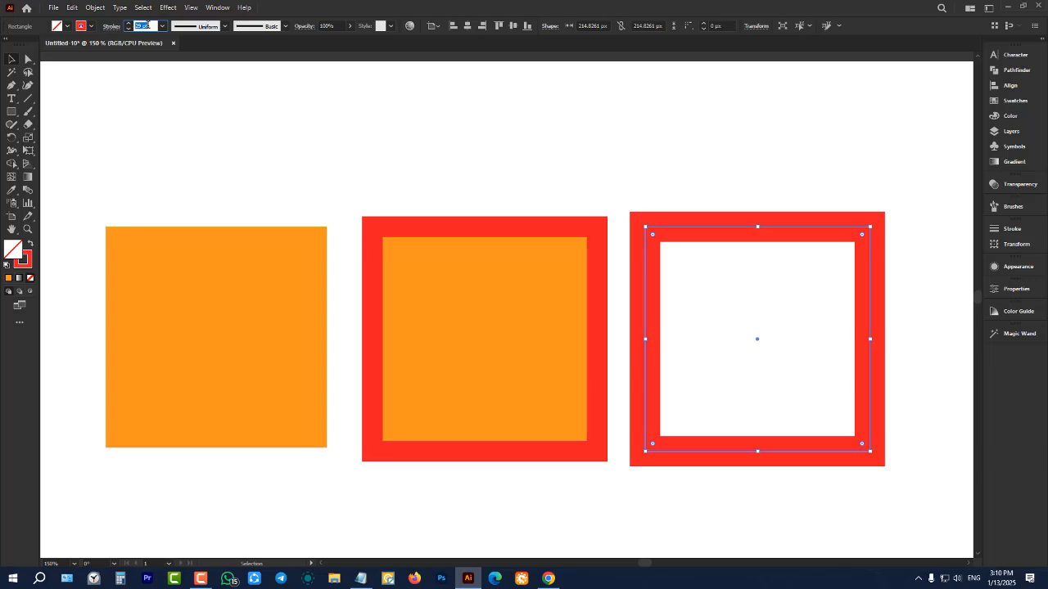
pyautogui.press('Down')
pyautogui.press('Down')
pyautogui.press('Down')
pyautogui.press('Down')
pyautogui.press('Down')
pyautogui.press('Down')
pyautogui.press('Down')
pyautogui.press('Down')
pyautogui.press('Down')
pyautogui.press('Down')
pyautogui.press('Down')
pyautogui.press('Down')
pyautogui.press('Down')
pyautogui.press('Down')
pyautogui.press('Down')
pyautogui.press('Down')
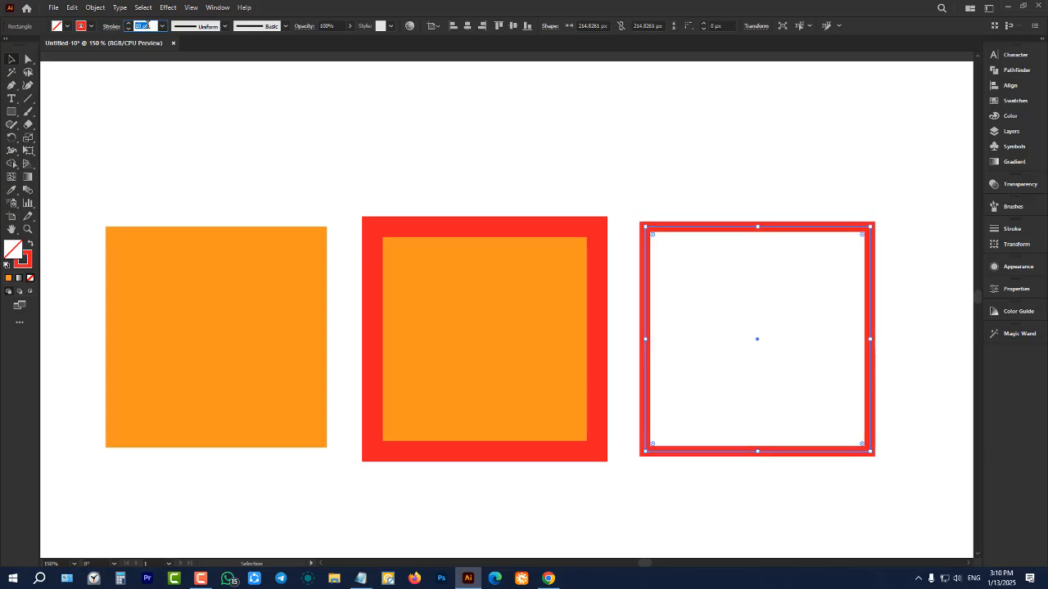
pyautogui.press('Up')
pyautogui.press('Up')
pyautogui.press('Up')
pyautogui.press('Up')
pyautogui.press('Up')
pyautogui.press('Up')
pyautogui.press('Up')
pyautogui.press('Up')
pyautogui.press('Up')
pyautogui.press('Up')
pyautogui.press('Up')
pyautogui.press('Up')
pyautogui.press('Up')
pyautogui.press('Up')
pyautogui.press('Up')
pyautogui.press('Up')
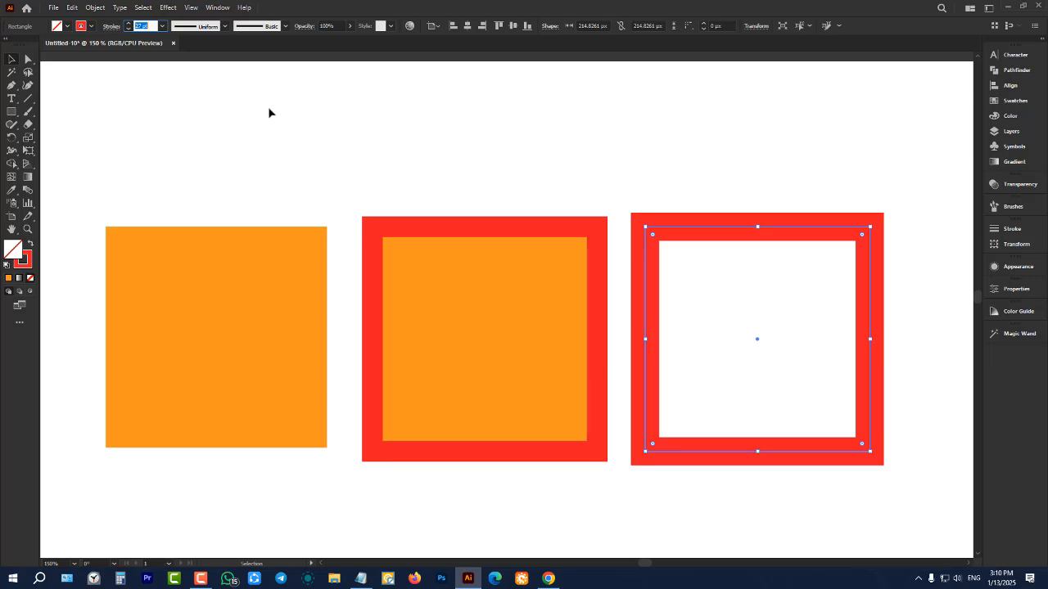
# Apply the preset stroke weight of 20 pt to the unfilled square
pyautogui.click(162, 26)
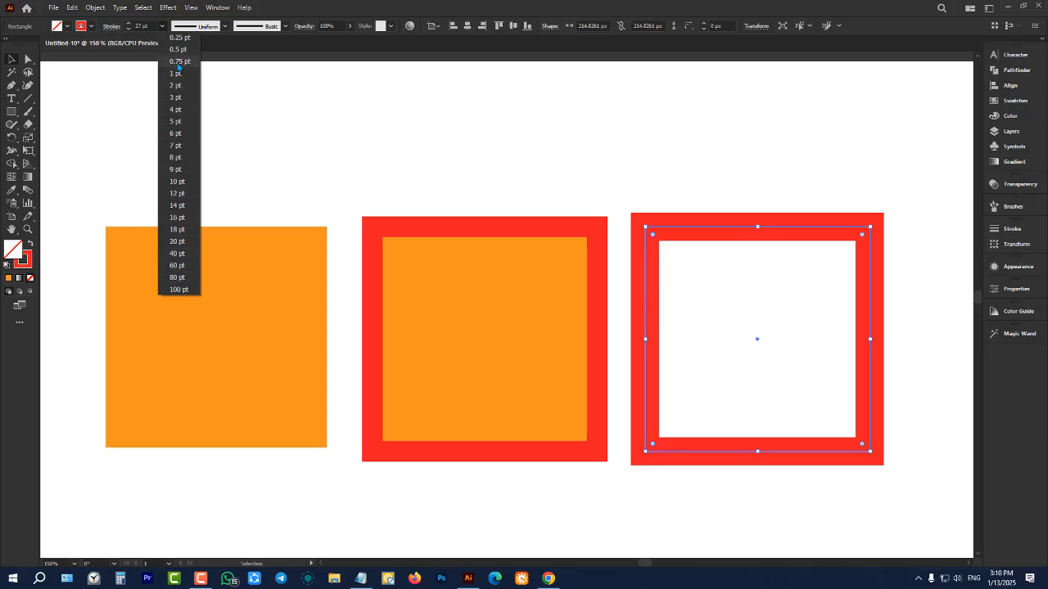
pyautogui.click(163, 28)
pyautogui.click(163, 28)
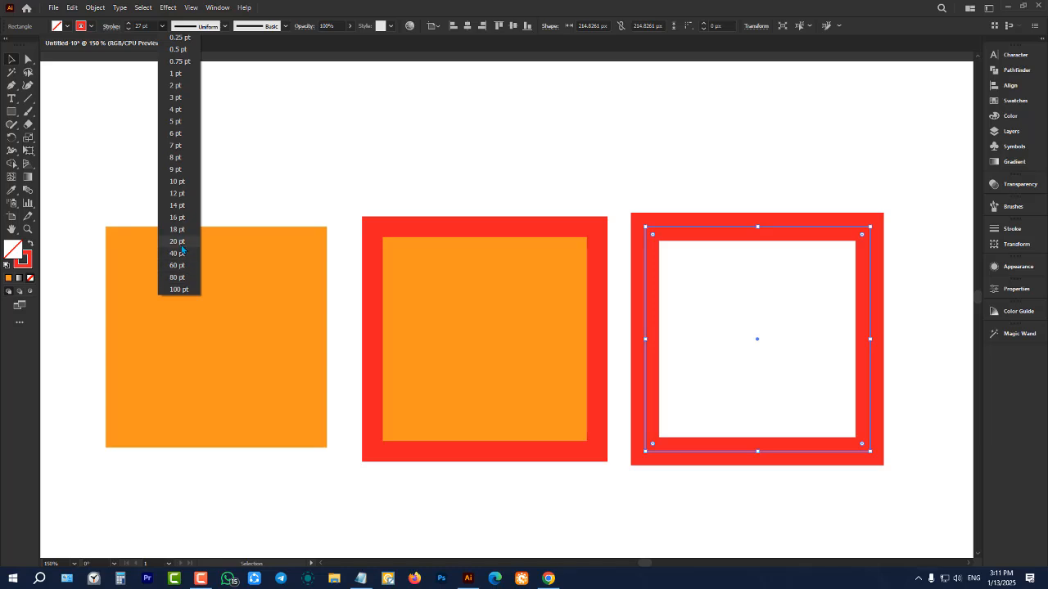
pyautogui.click(181, 245)
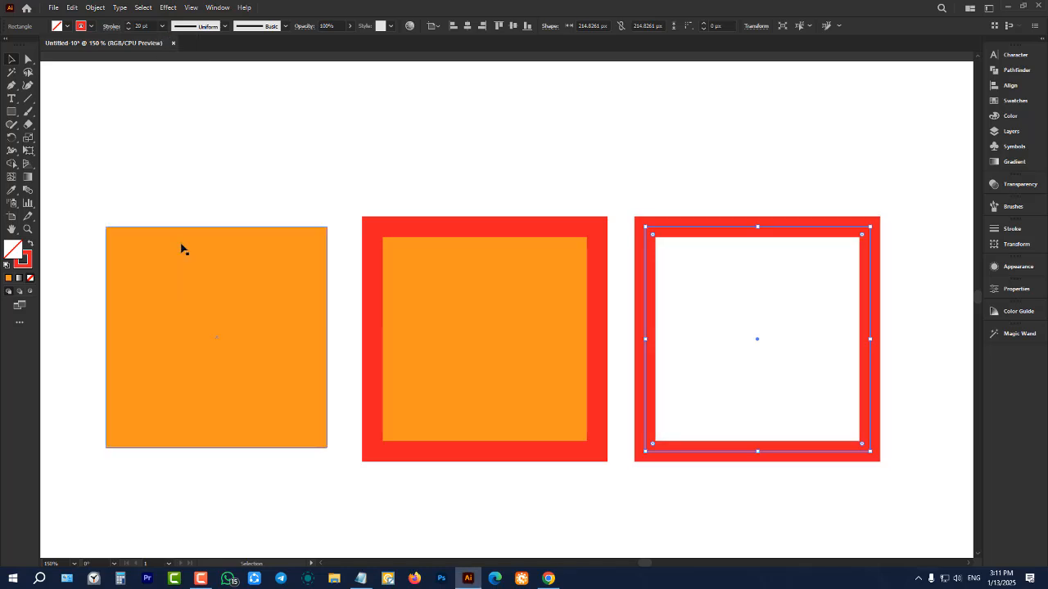
# Try the 100 pt preset on the unfilled square's stroke, switch it to 40 pt and clear the selection
pyautogui.click(163, 26)
pyautogui.click(177, 289)
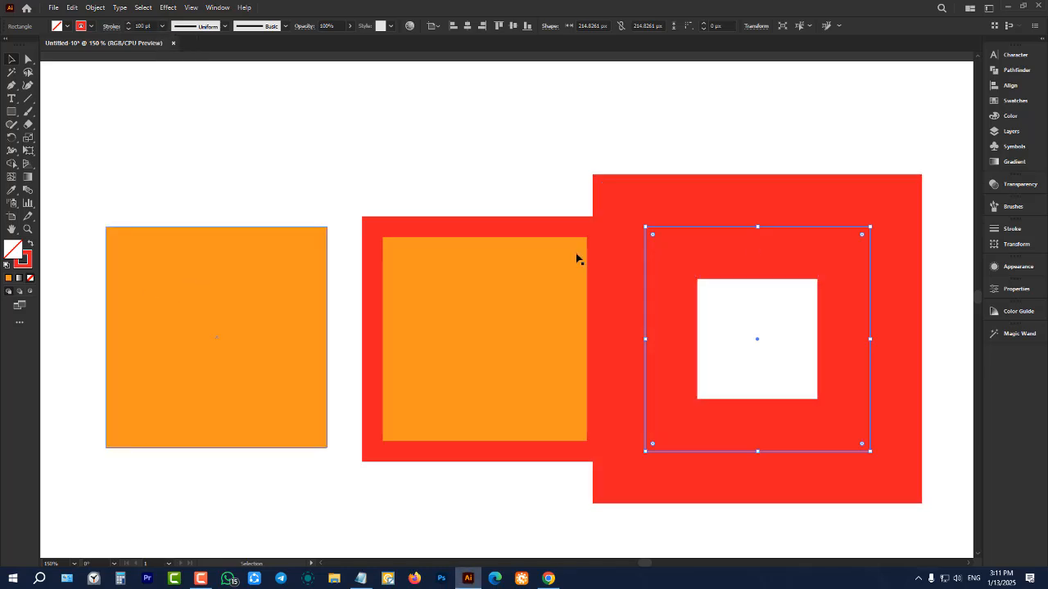
pyautogui.click(163, 26)
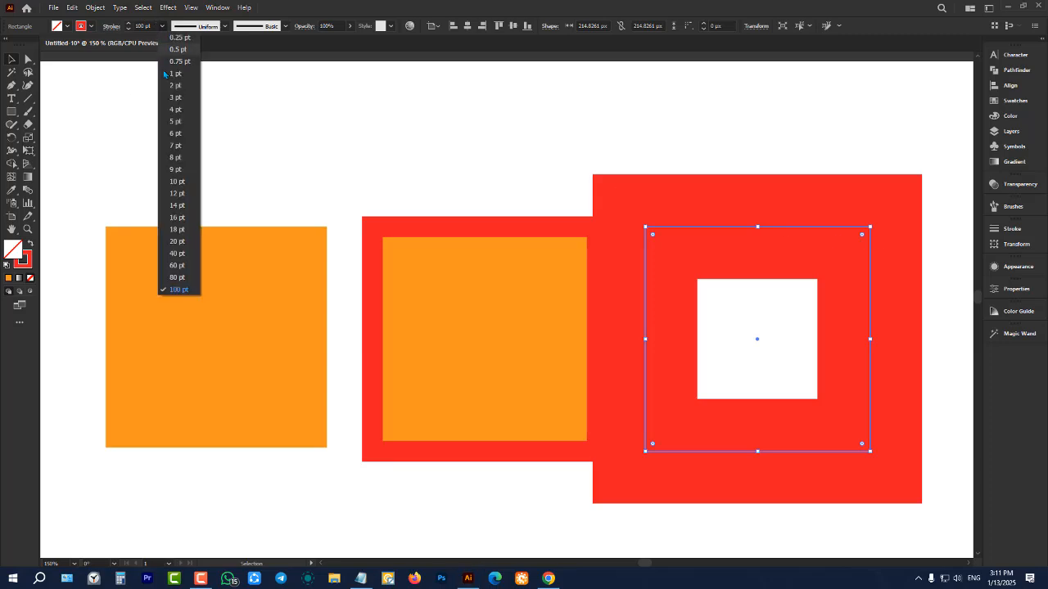
pyautogui.click(178, 254)
pyautogui.click(317, 157)
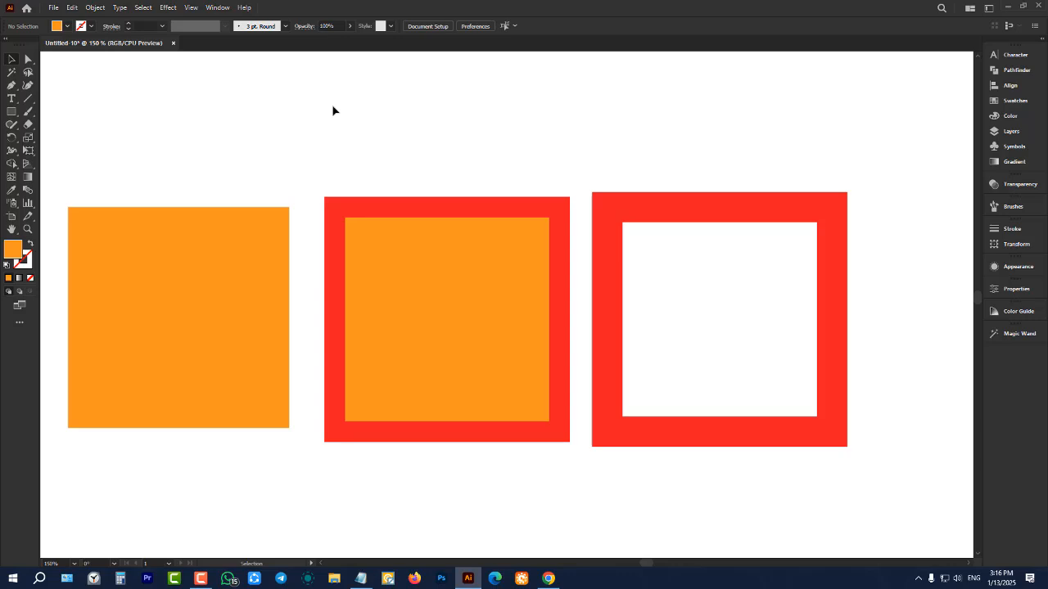
# Select the strokeless orange square and place a copy of it directly below the original
pyautogui.scroll(-1, 332, 110)
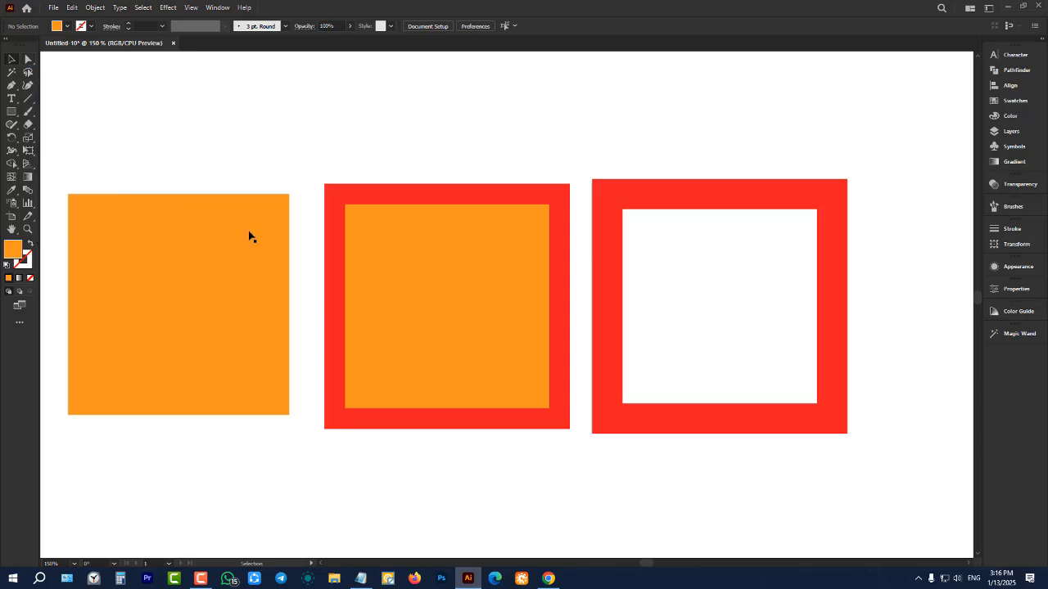
pyautogui.click(216, 278)
pyautogui.scroll(-2, 575, 276)
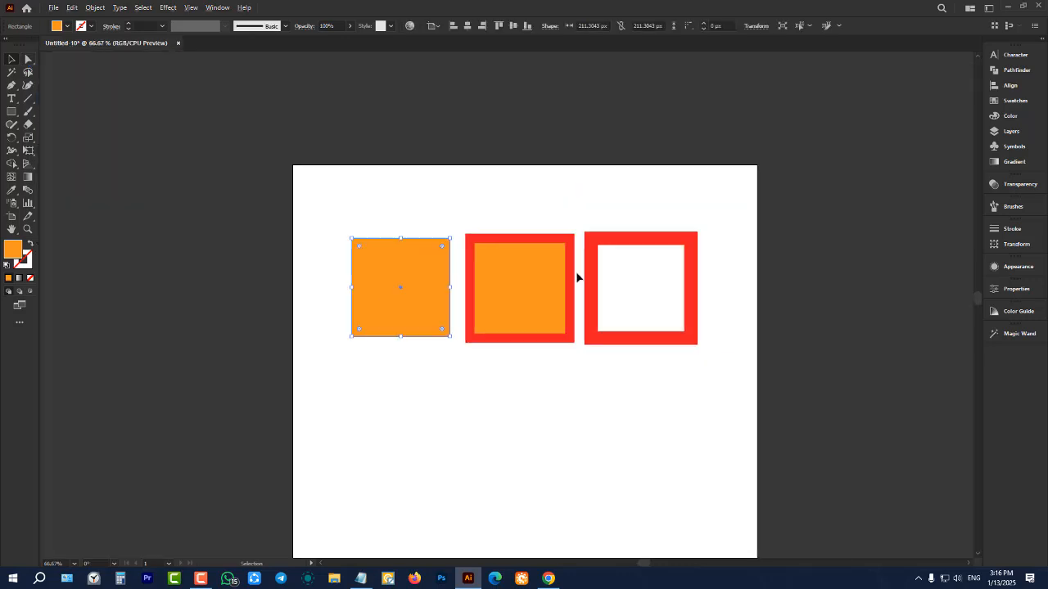
pyautogui.scroll(3, 405, 277)
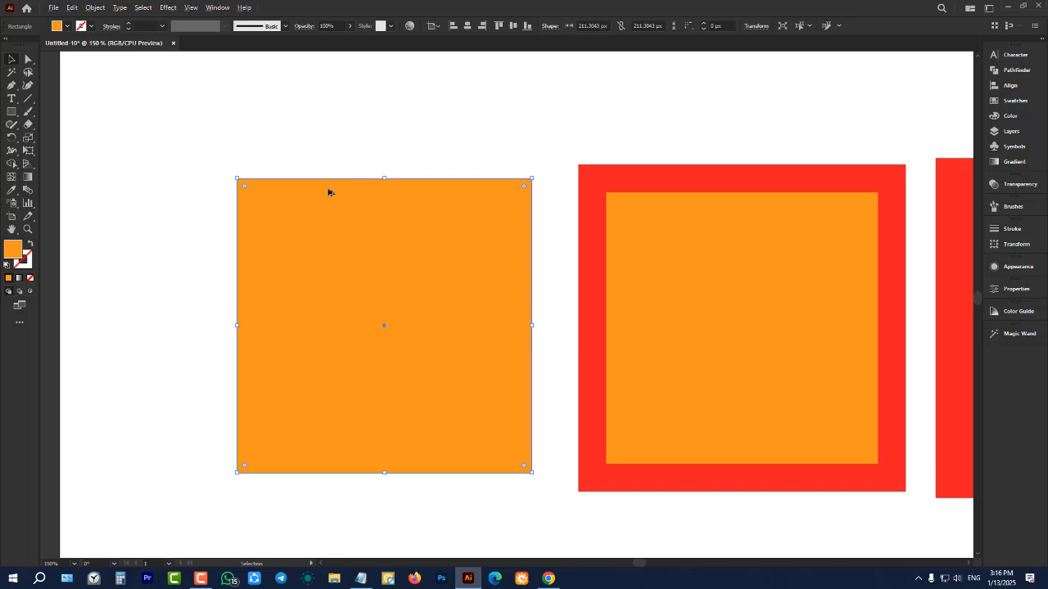
pyautogui.scroll(-4, 330, 192)
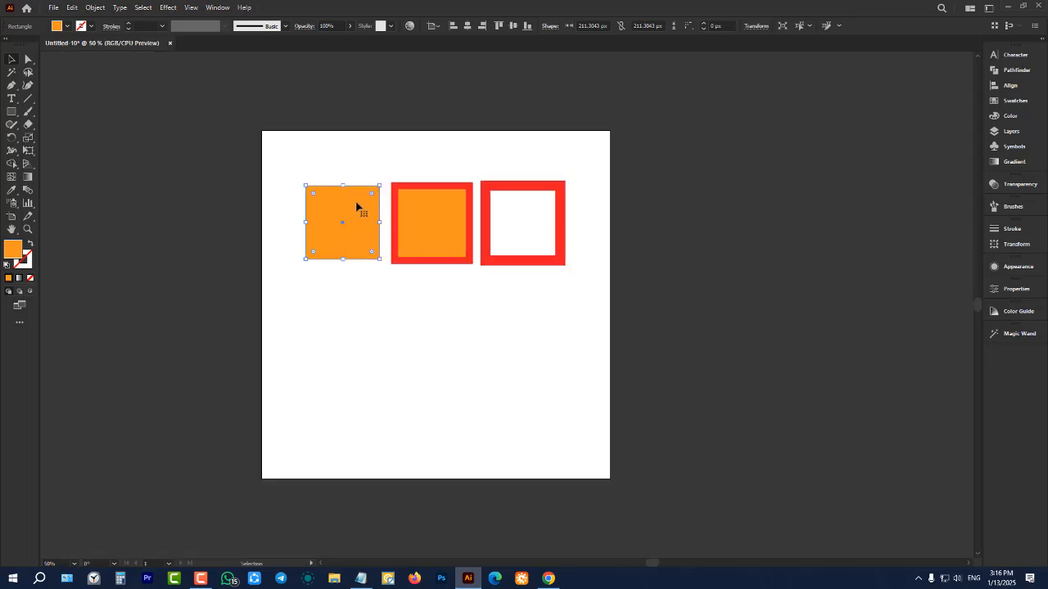
pyautogui.moveTo(356, 206); pyautogui.dragTo(354, 308)
# Delete all the squares and draw an orange square about 194 px wide near the artboard's upper-left corner
pyautogui.moveTo(276, 157); pyautogui.dragTo(571, 386)
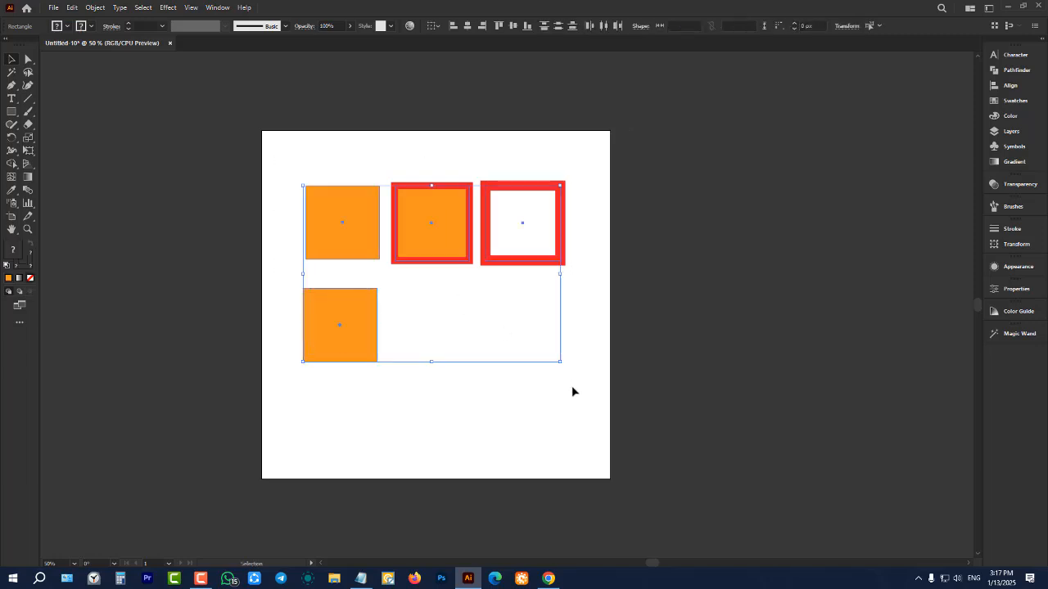
pyautogui.press('Delete')
pyautogui.click(12, 112)
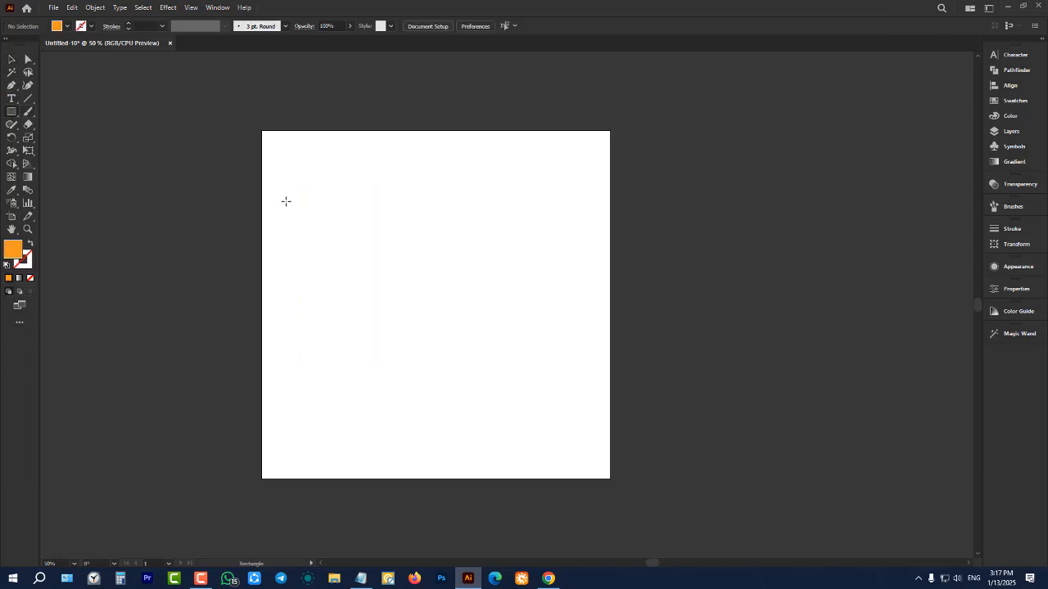
pyautogui.moveTo(292, 161); pyautogui.dragTo(331, 205)
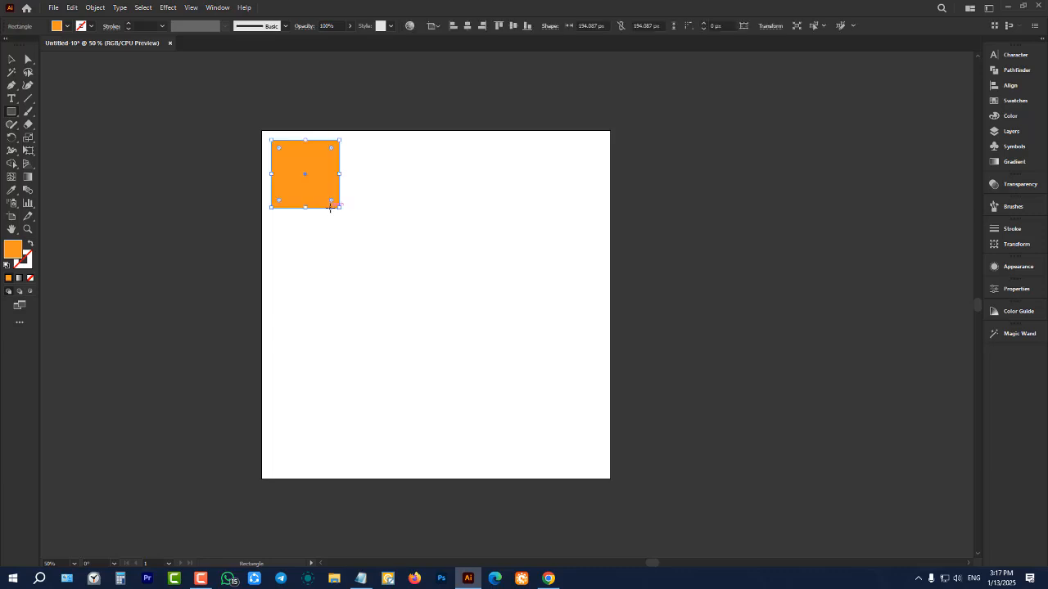
# Apply a black stroke to the new orange square and remove the stroke again
pyautogui.scroll(3, 303, 162)
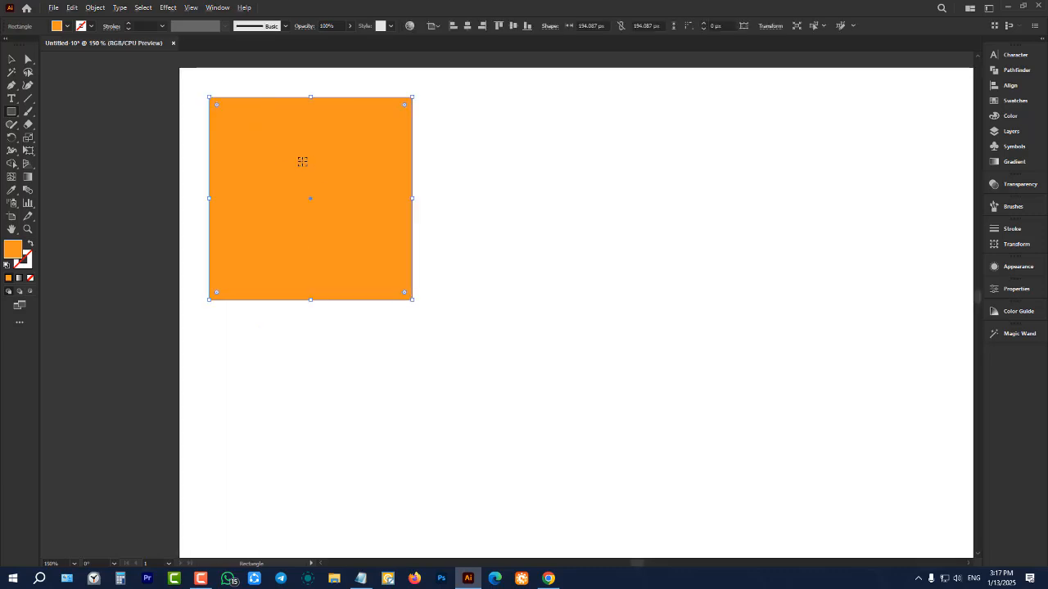
pyautogui.click(91, 27)
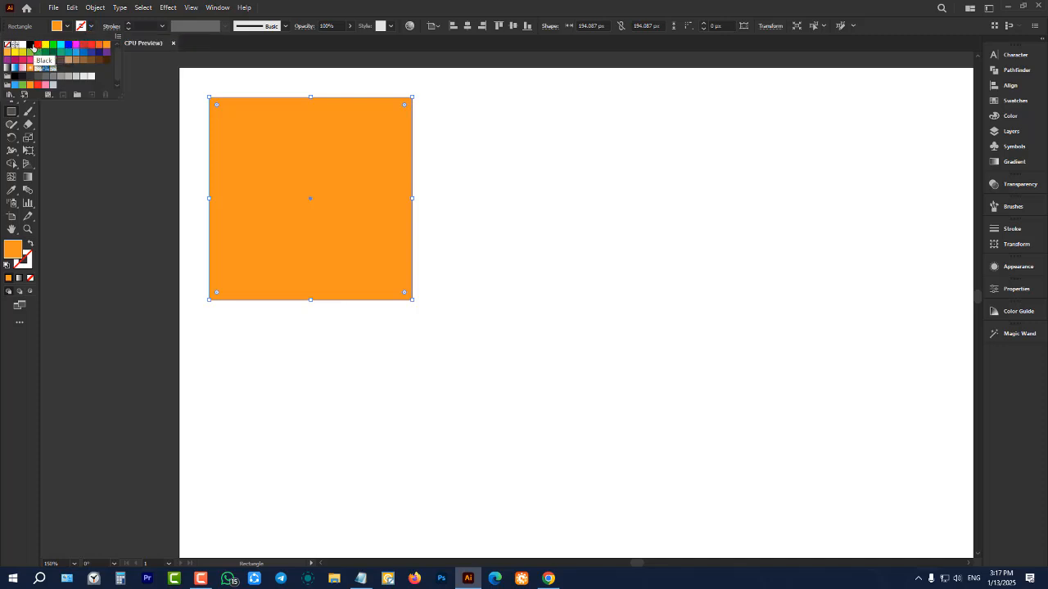
pyautogui.click(30, 45)
pyautogui.click(170, 157)
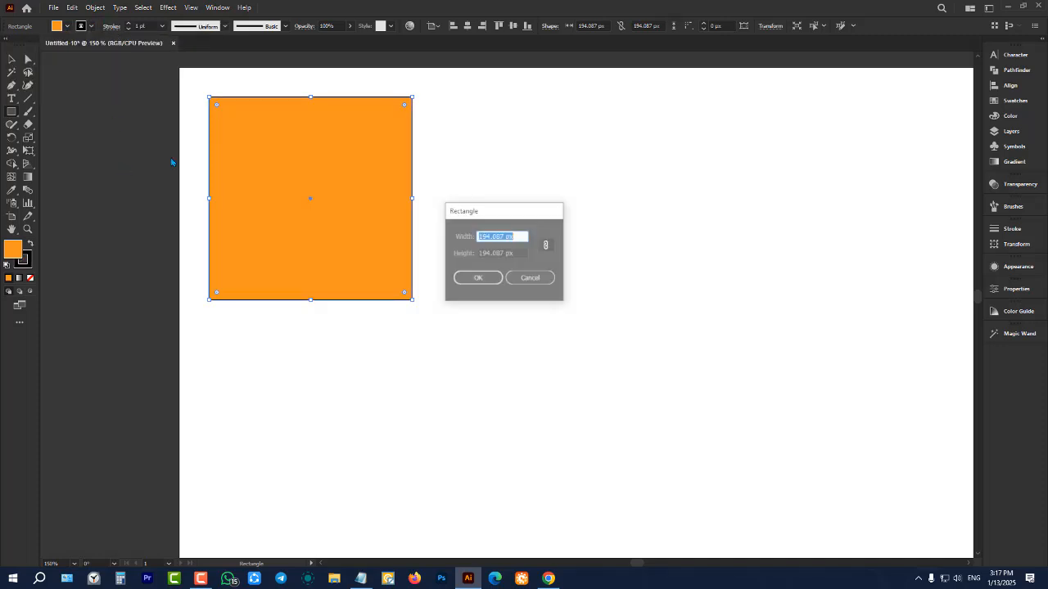
pyautogui.click(530, 279)
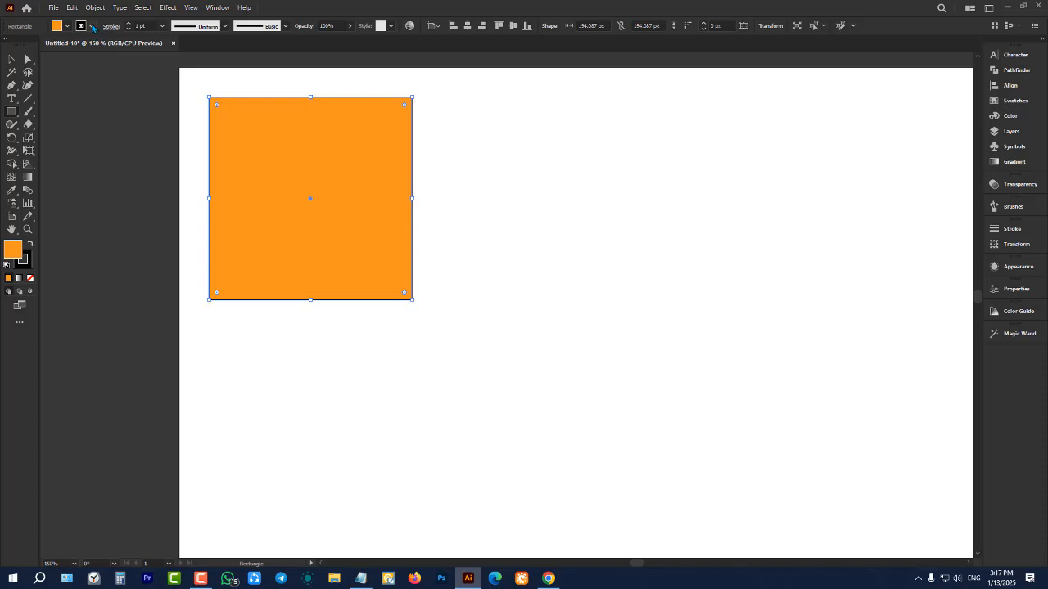
pyautogui.click(90, 27)
pyautogui.click(8, 45)
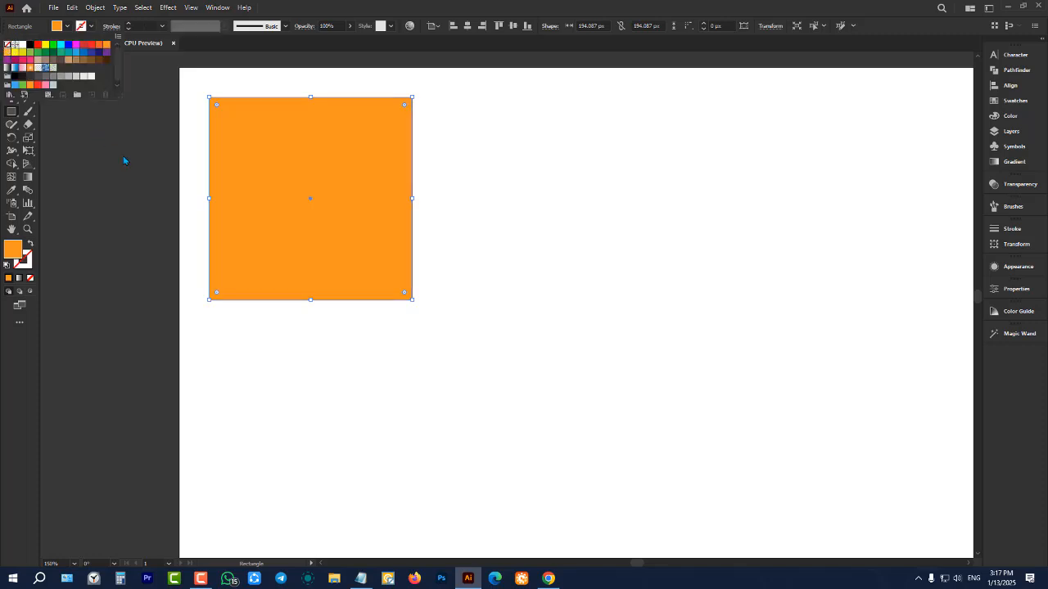
# Round all four corners of the orange square to a radius of about 35 px, clear the selection and reselect the square
pyautogui.click(11, 60)
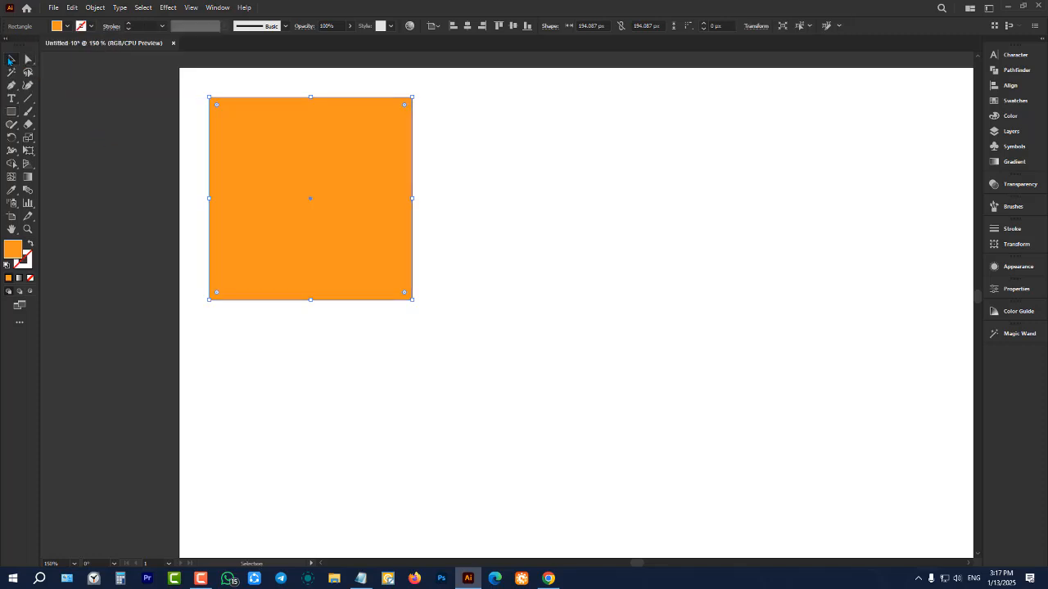
pyautogui.scroll(1, 269, 106)
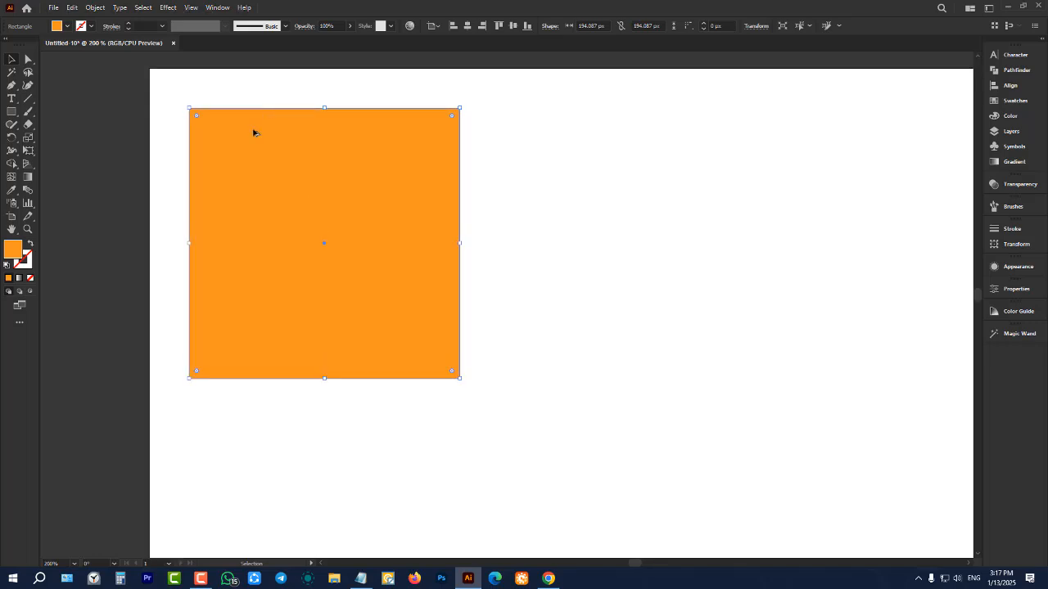
pyautogui.scroll(1, 253, 133)
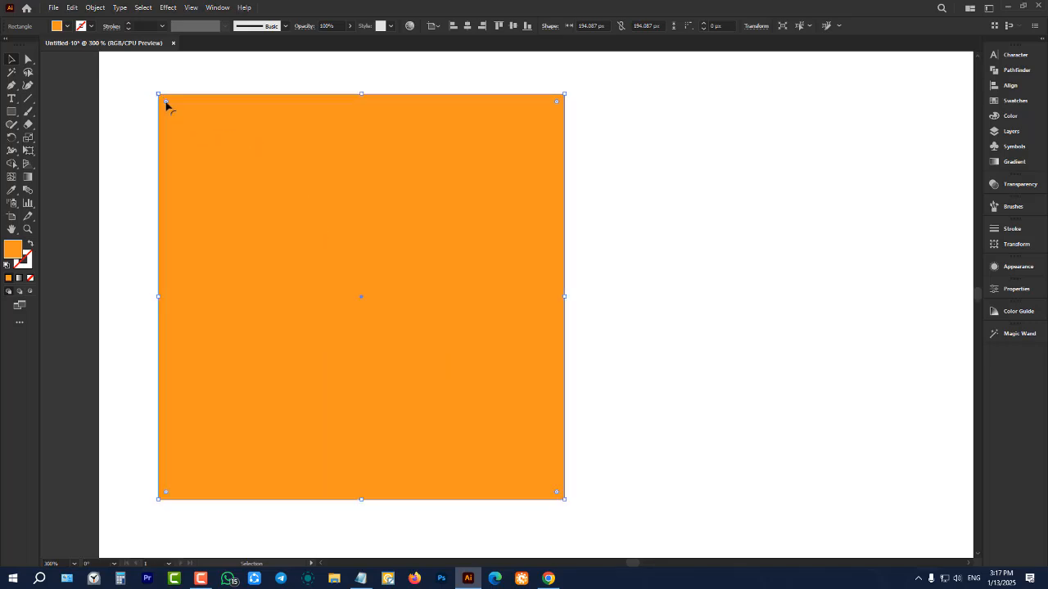
pyautogui.moveTo(166, 102); pyautogui.dragTo(184, 119)
pyautogui.hotkey('ctrl', 'z')
pyautogui.moveTo(556, 103); pyautogui.dragTo(486, 167)
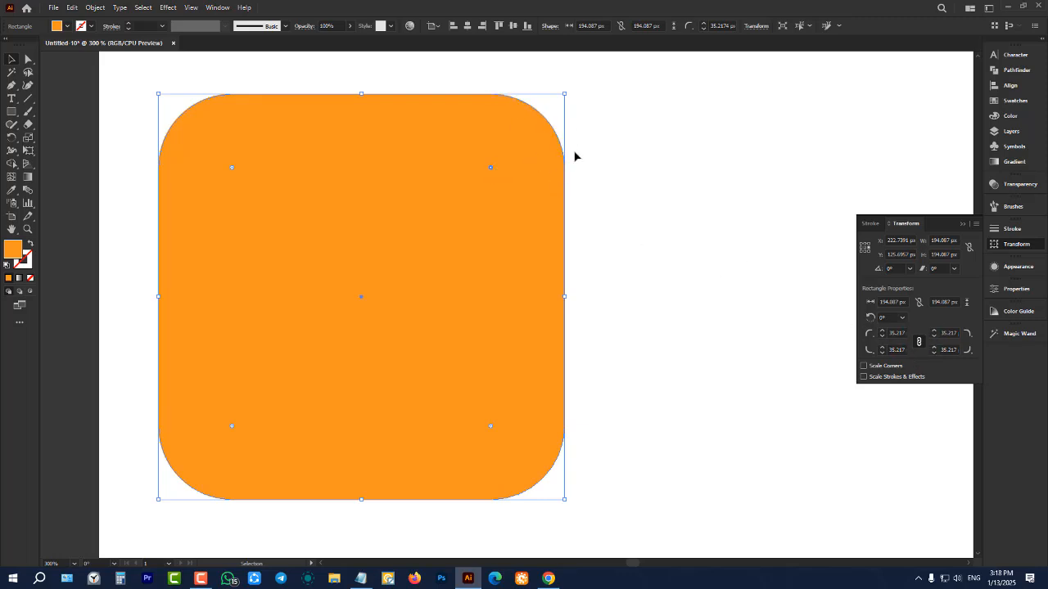
pyautogui.click(961, 225)
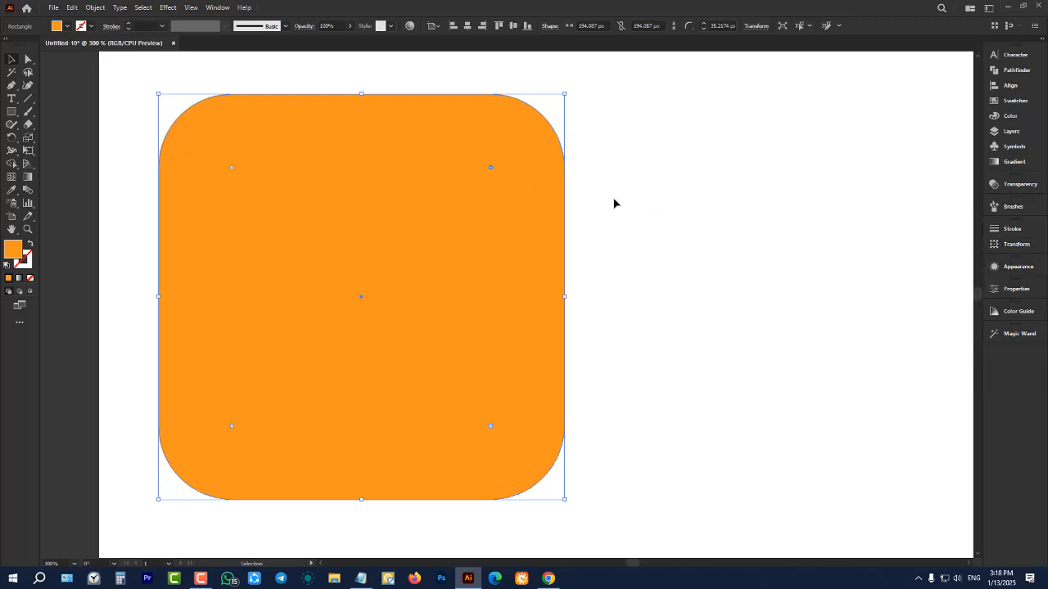
pyautogui.click(716, 206)
pyautogui.click(472, 244)
pyautogui.scroll(-3, 417, 213)
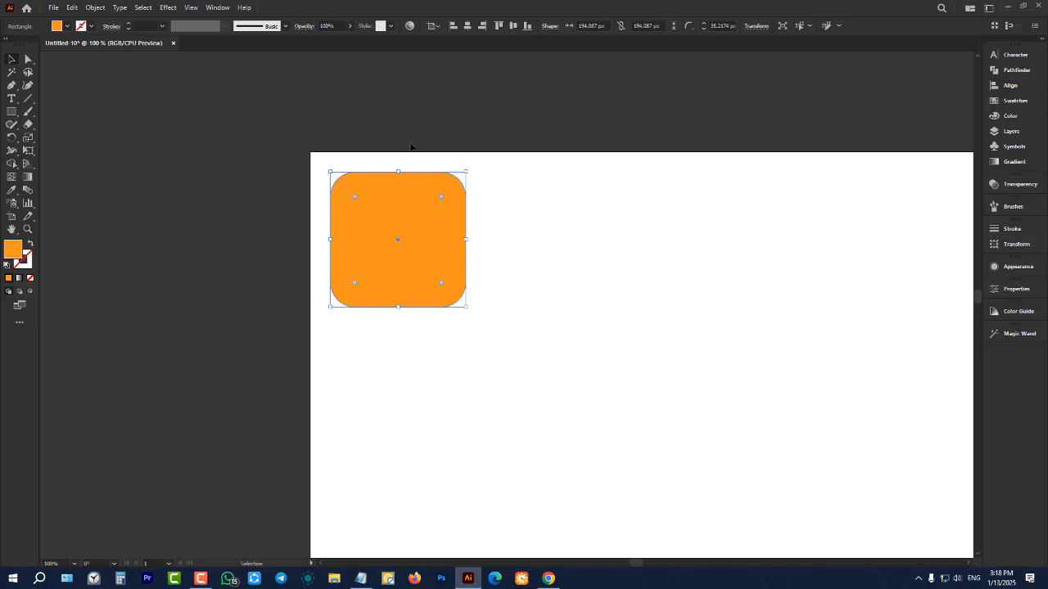
pyautogui.scroll(3, 406, 180)
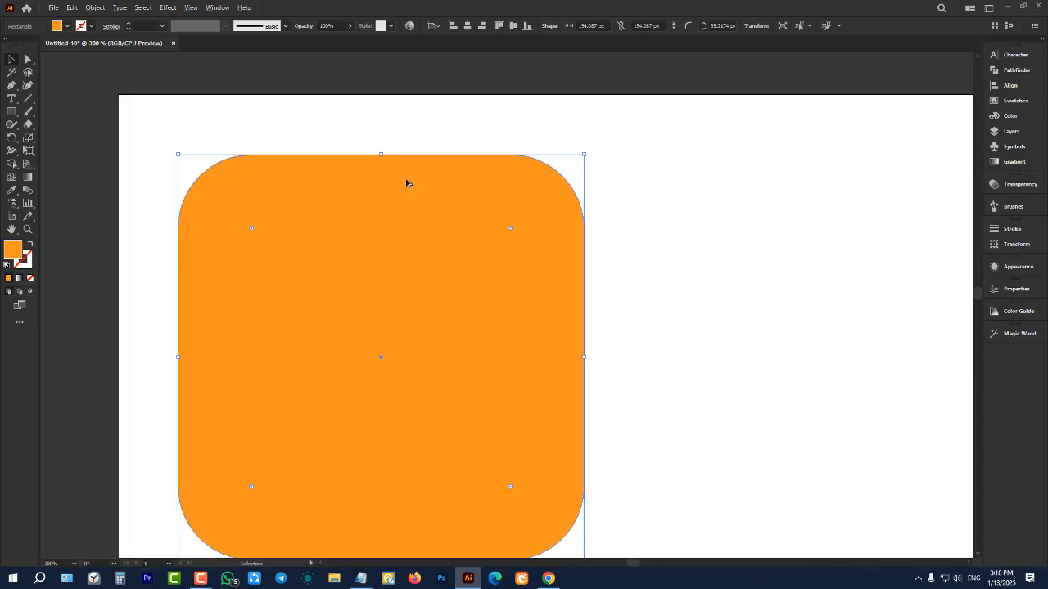
pyautogui.scroll(-1, 424, 180)
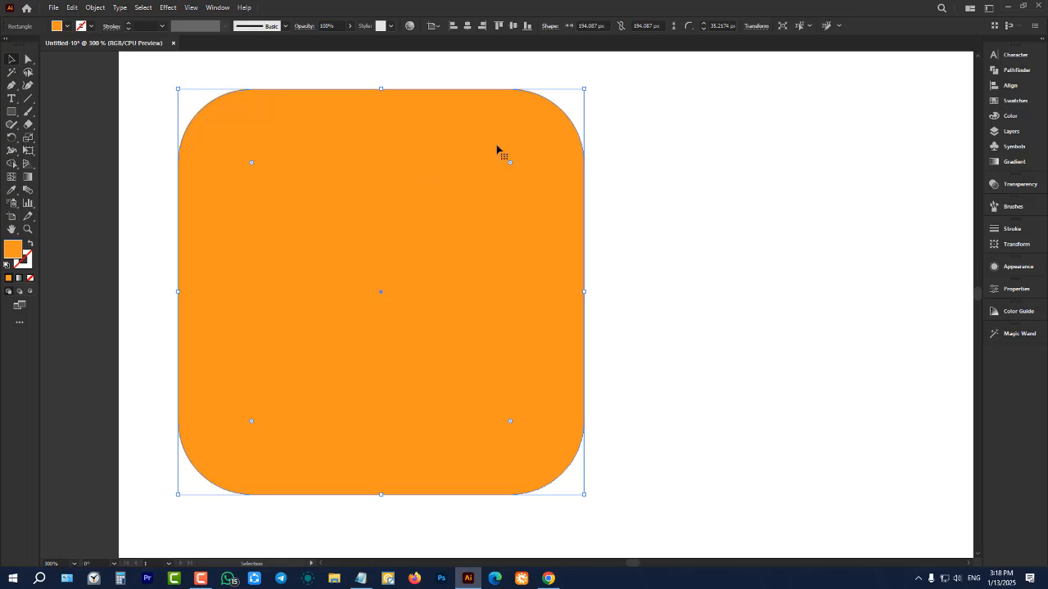
pyautogui.scroll(-4, 319, 233)
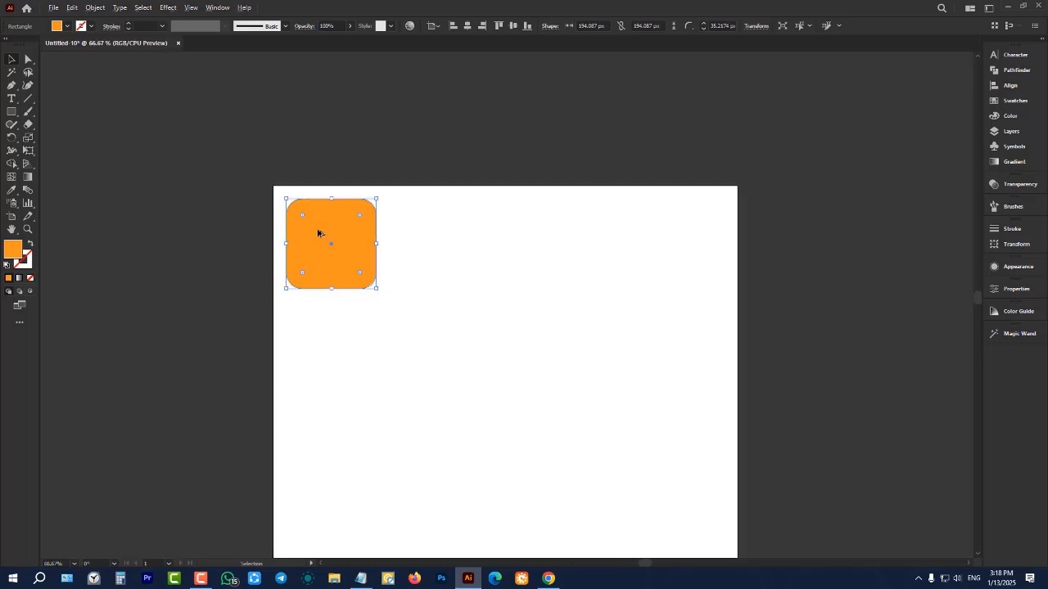
# Move the rounded orange square to the middle of the artboard and examine it up close
pyautogui.scroll(-1, 318, 234)
pyautogui.scroll(-1, 362, 358)
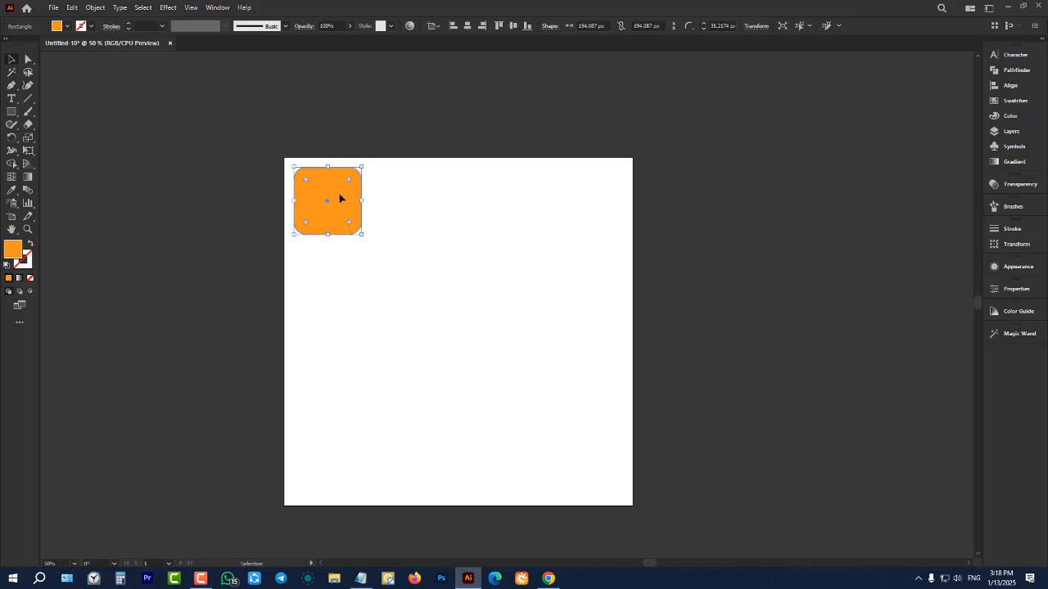
pyautogui.moveTo(339, 199); pyautogui.dragTo(459, 308)
pyautogui.scroll(3, 465, 309)
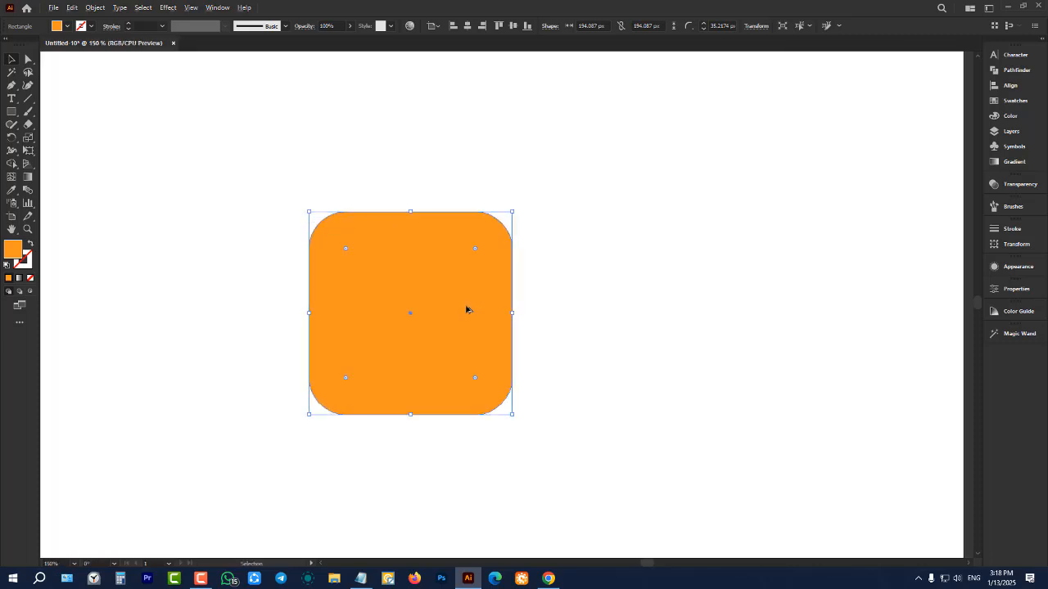
pyautogui.scroll(2, 423, 335)
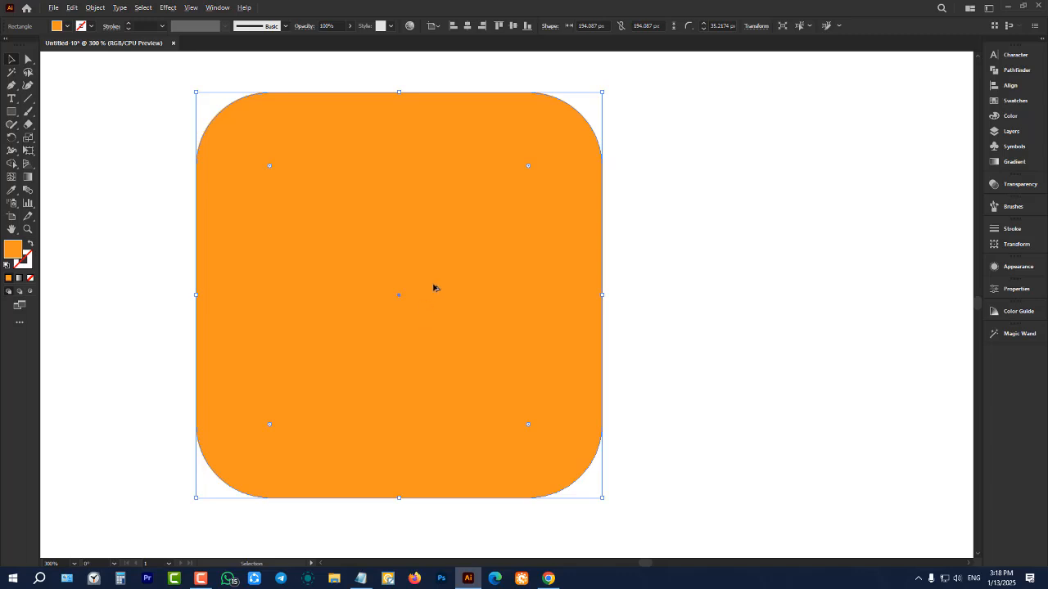
pyautogui.scroll(-2, 434, 285)
pyautogui.scroll(2, 441, 284)
pyautogui.click(90, 28)
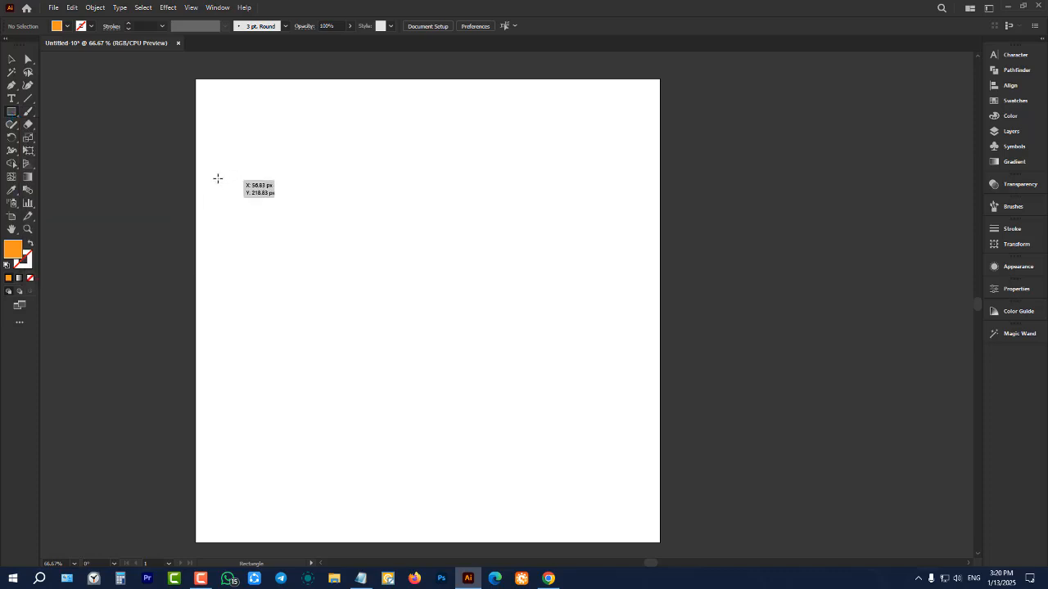
# Draw an orange square about 232 px wide near the artboard's left edge and place five copies of it across the artboard
pyautogui.moveTo(218, 178); pyautogui.dragTo(305, 287)
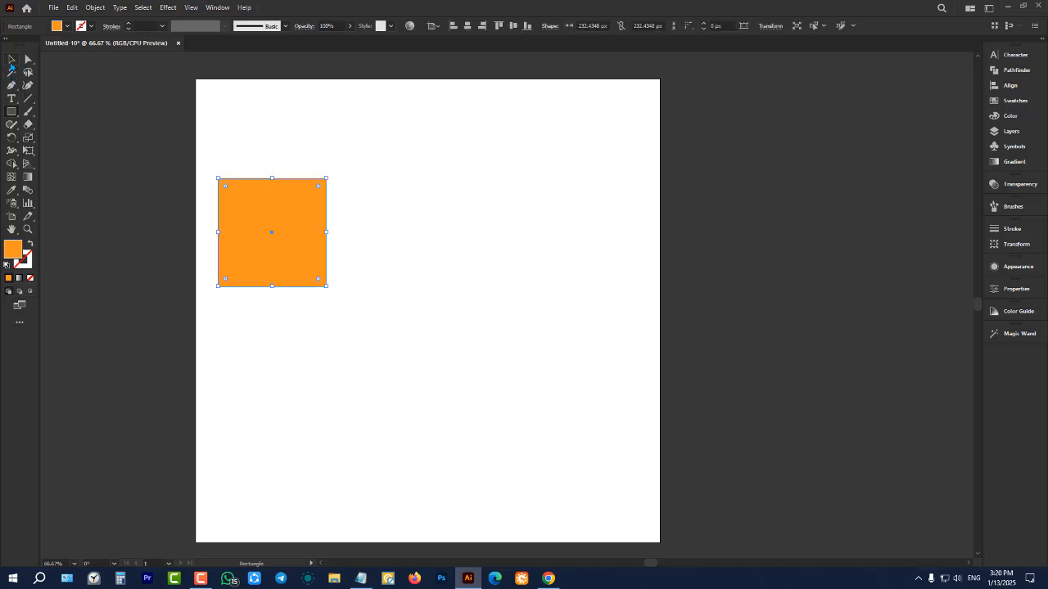
pyautogui.click(10, 60)
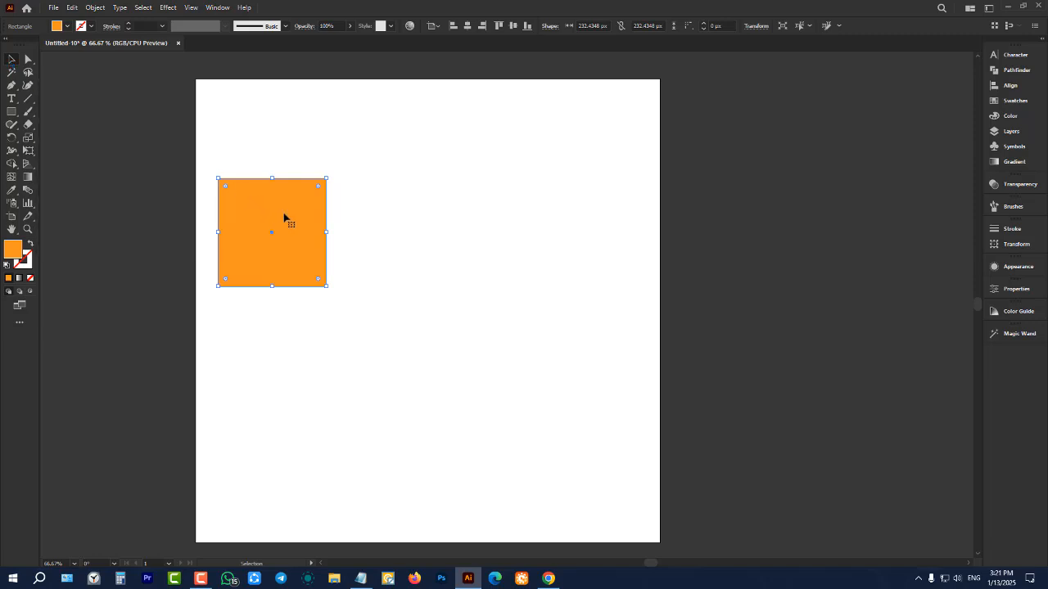
pyautogui.scroll(1, 284, 217)
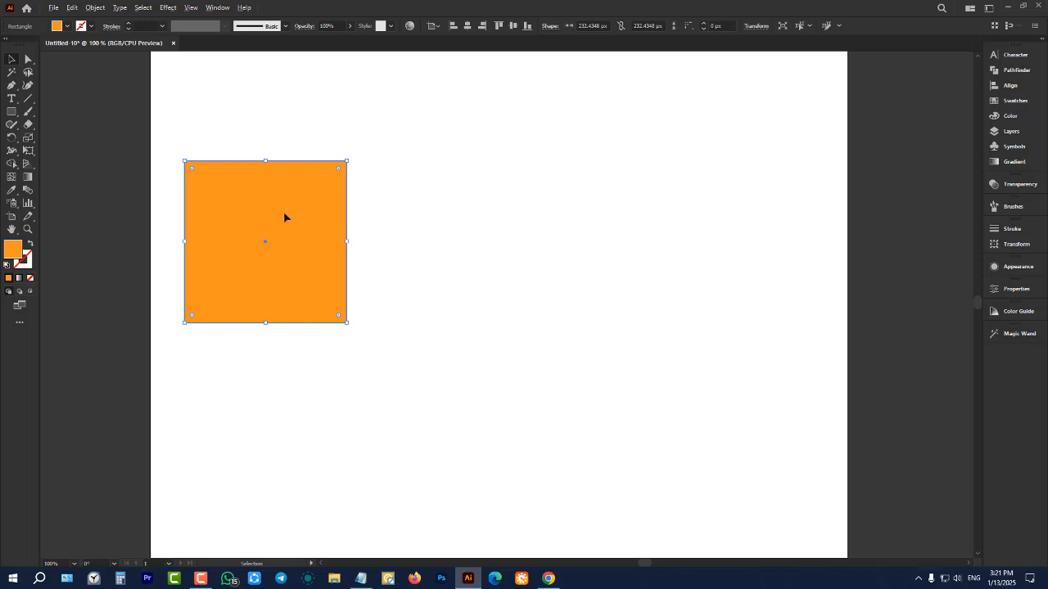
pyautogui.moveTo(284, 216); pyautogui.dragTo(278, 431)
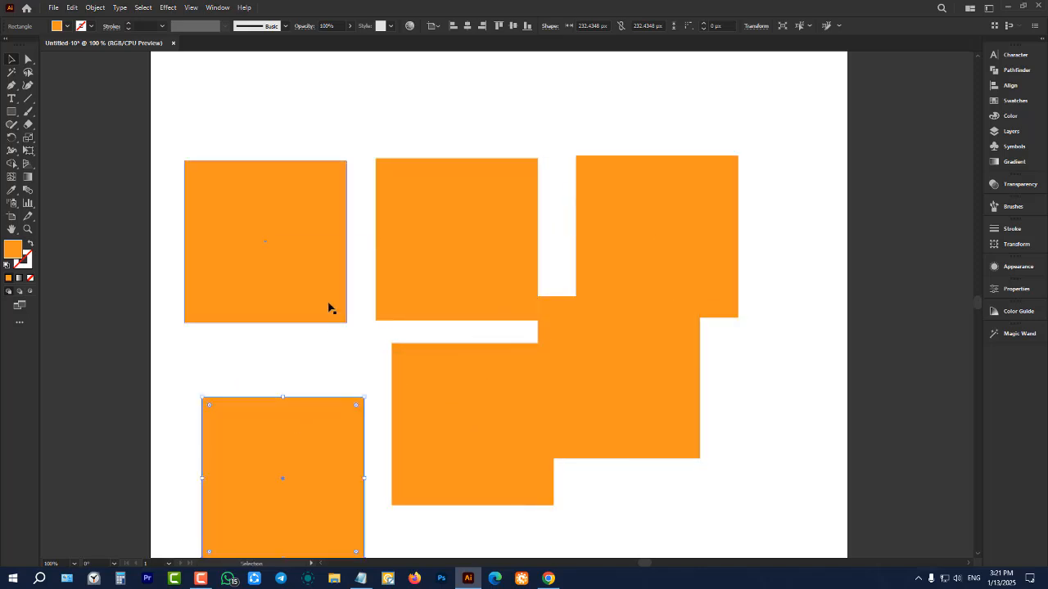
# Delete the five copies, including the one below the original, and keep only the original orange square
pyautogui.scroll(-1, 328, 308)
pyautogui.moveTo(396, 188); pyautogui.dragTo(617, 420)
pyautogui.press('Delete')
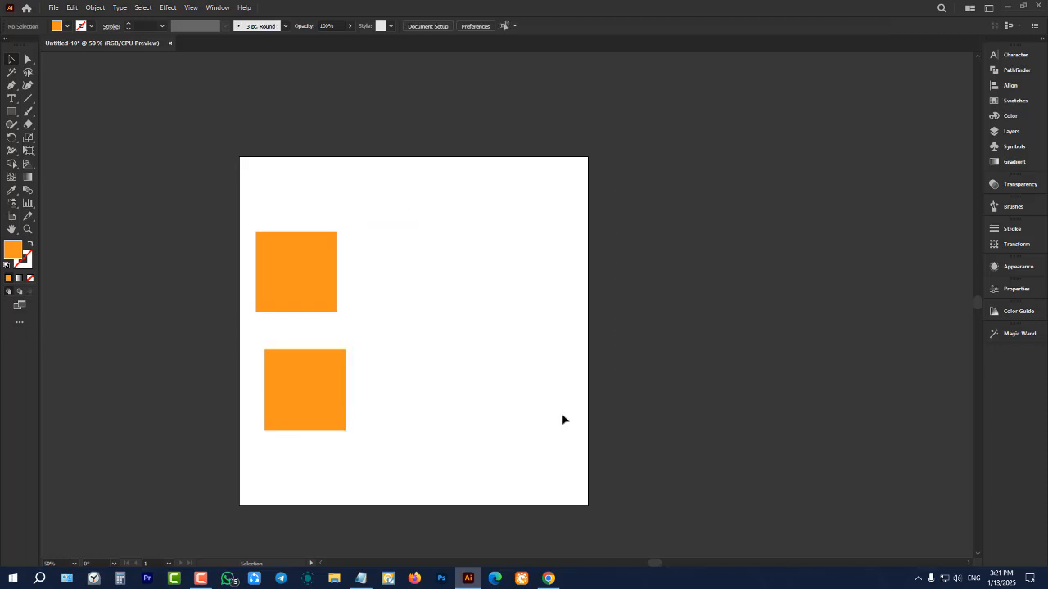
pyautogui.click(341, 391)
pyautogui.press('Delete')
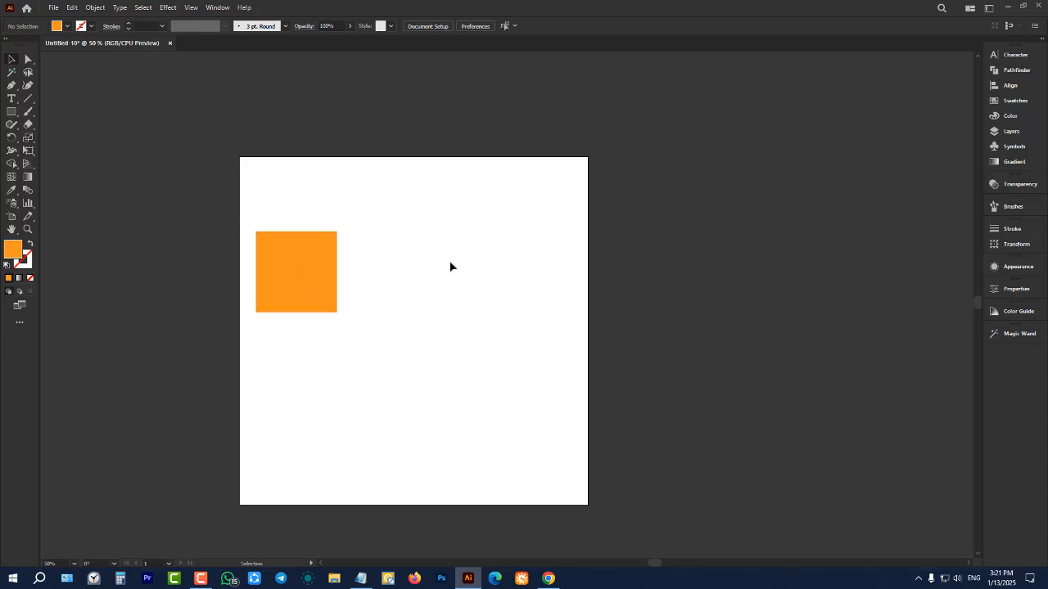
# Switch to the Batch 5 notes in Notepad, add "dublicate" after "rectangle rounded," in the class 2 line, and return to Illustrator
pyautogui.scroll(2, 389, 257)
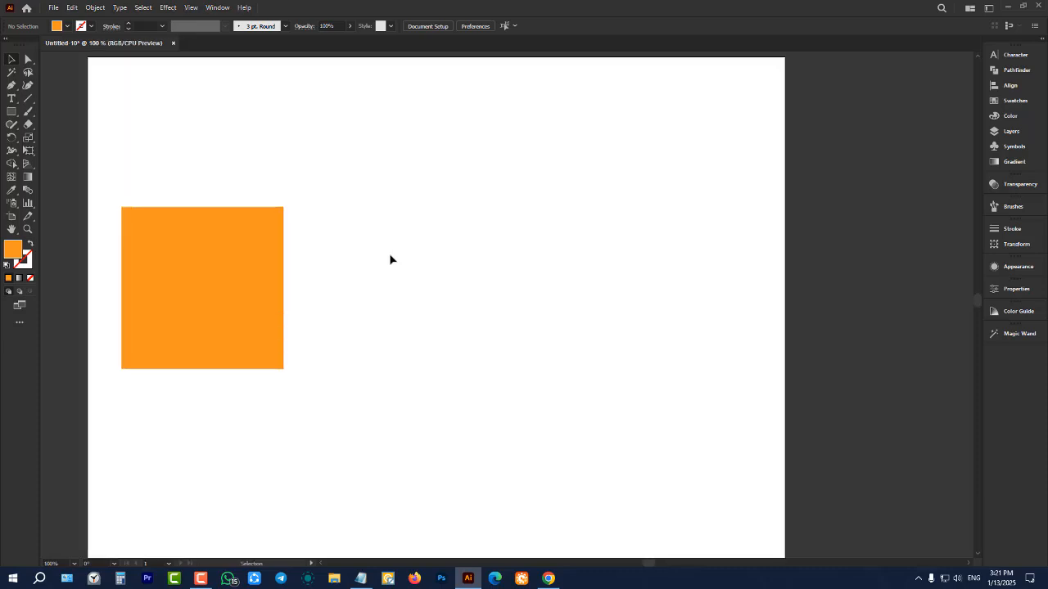
pyautogui.click(548, 579)
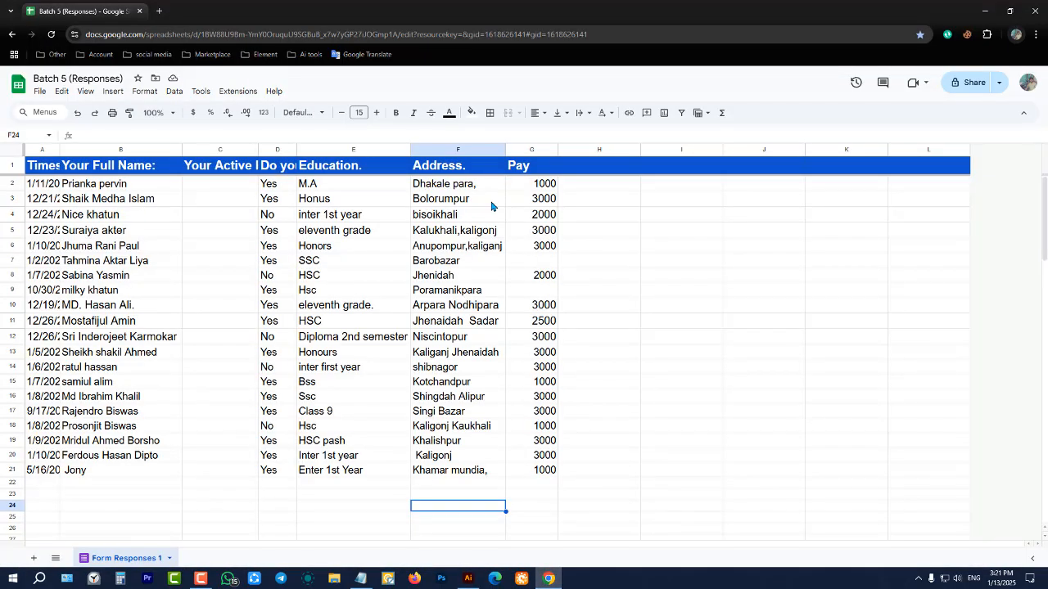
pyautogui.click(460, 573)
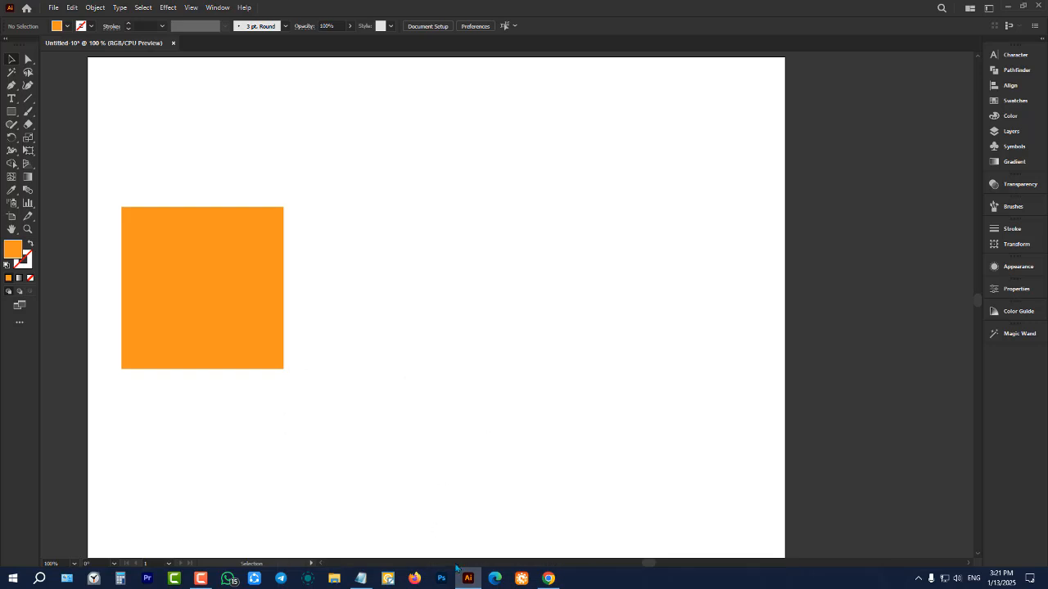
pyautogui.click(361, 578)
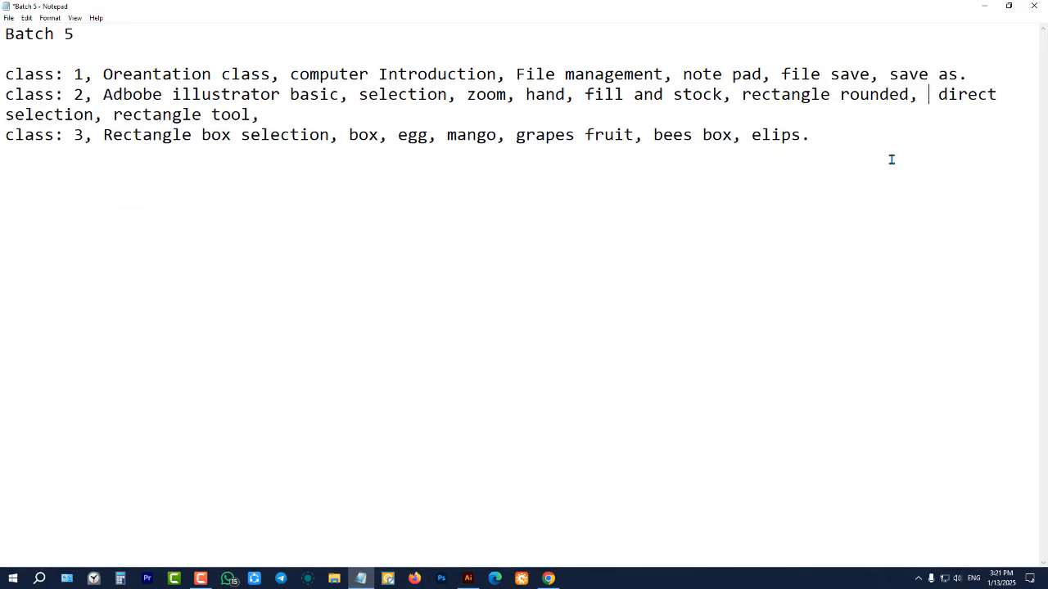
pyautogui.write('dublic')
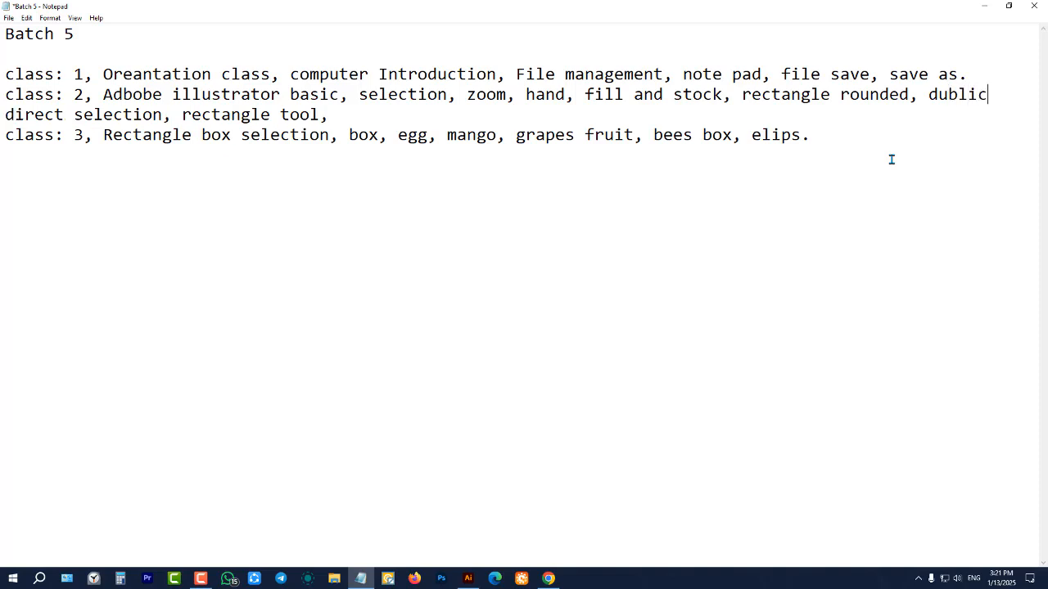
pyautogui.write('ate,')
pyautogui.click(984, 6)
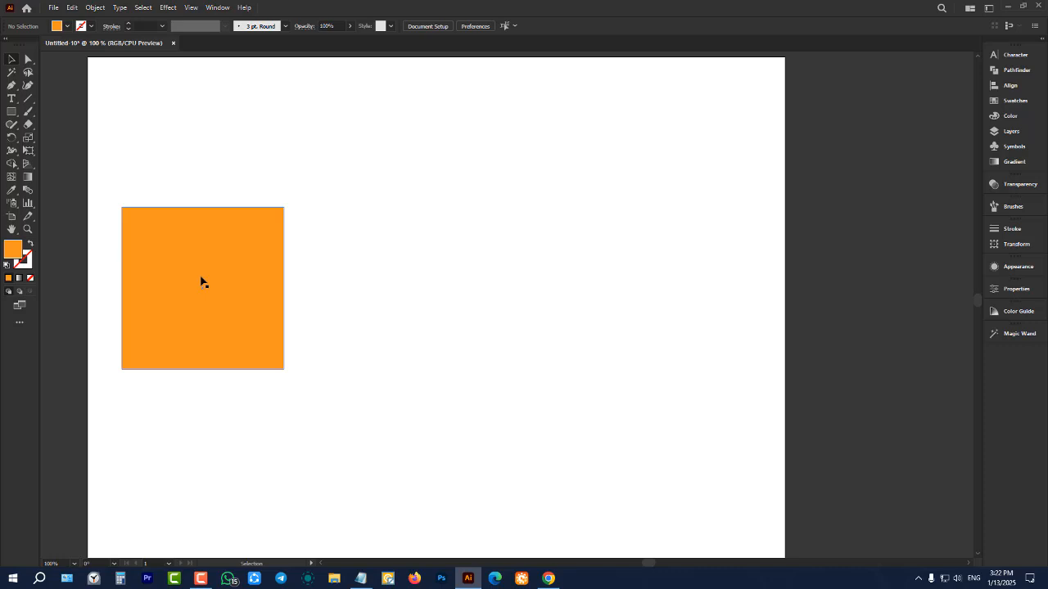
# Place three copies of the orange square in a level row to its right, the last one beyond the artboard
pyautogui.moveTo(210, 261); pyautogui.dragTo(397, 255)
pyautogui.moveTo(398, 259); pyautogui.dragTo(430, 266)
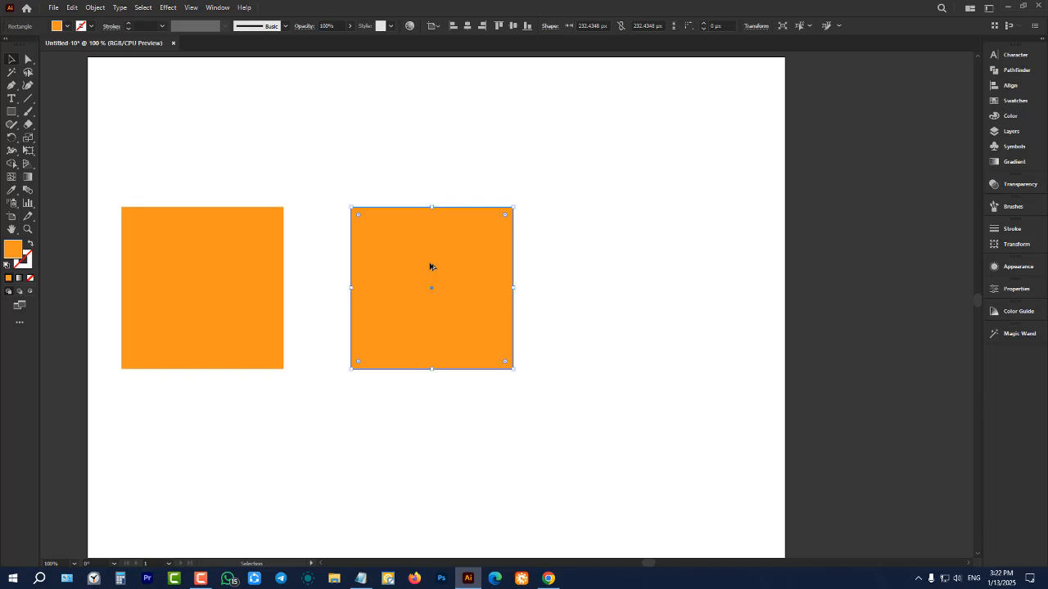
pyautogui.scroll(-1, 431, 266)
pyautogui.scroll(-1, 438, 260)
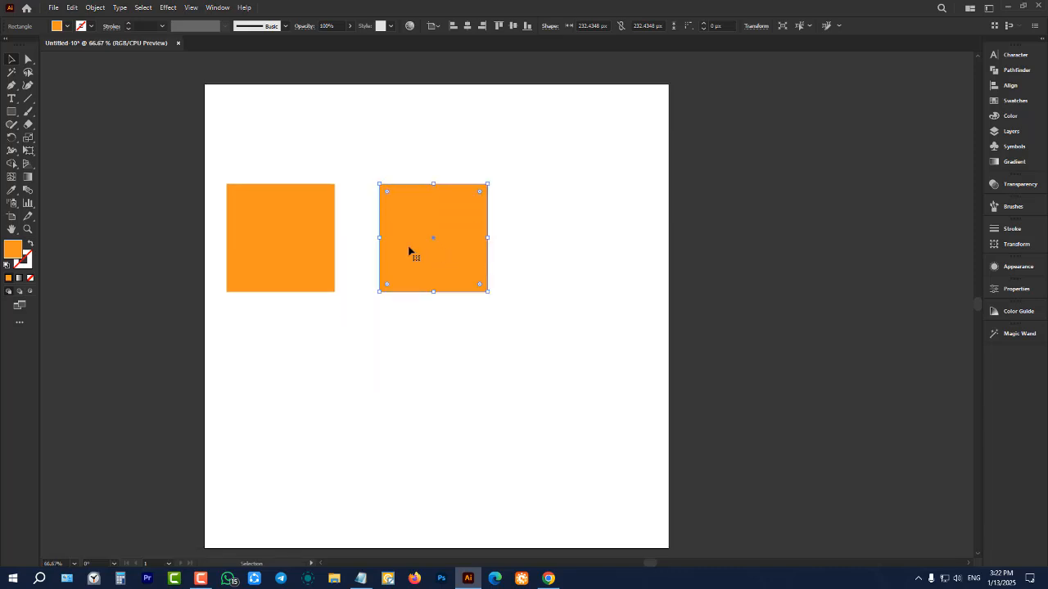
pyautogui.moveTo(410, 251); pyautogui.dragTo(708, 251)
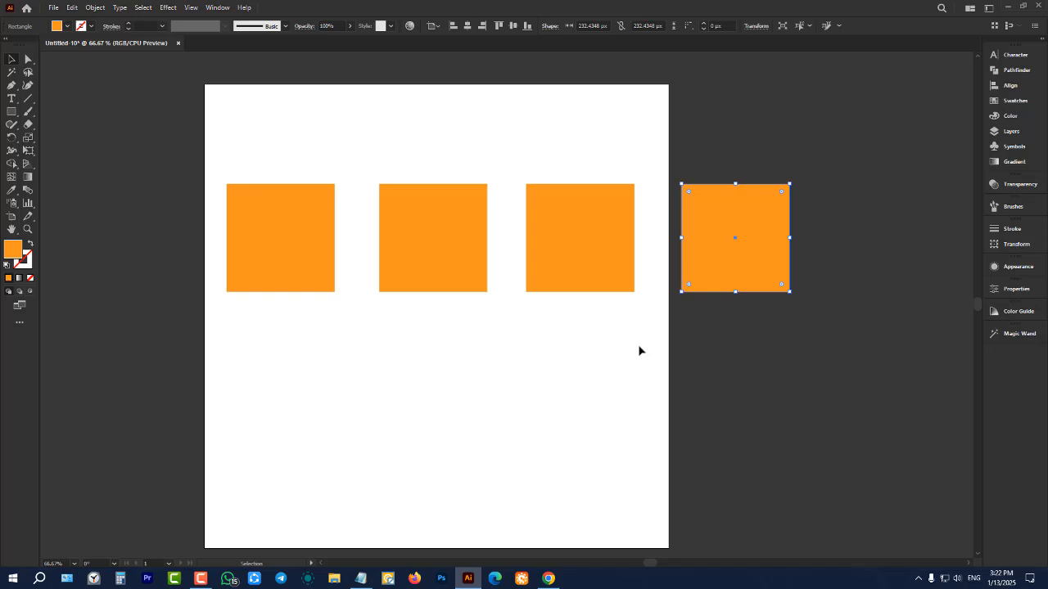
# Select the three copied squares together and delete them, leaving the original square
pyautogui.click(540, 350)
pyautogui.moveTo(446, 145); pyautogui.dragTo(767, 367)
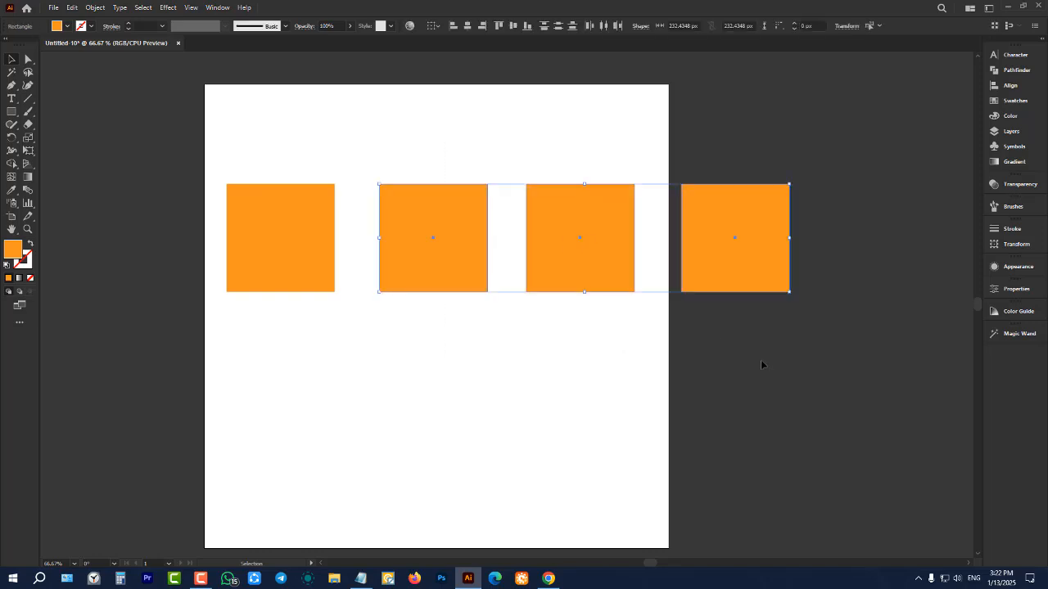
pyautogui.press('Delete')
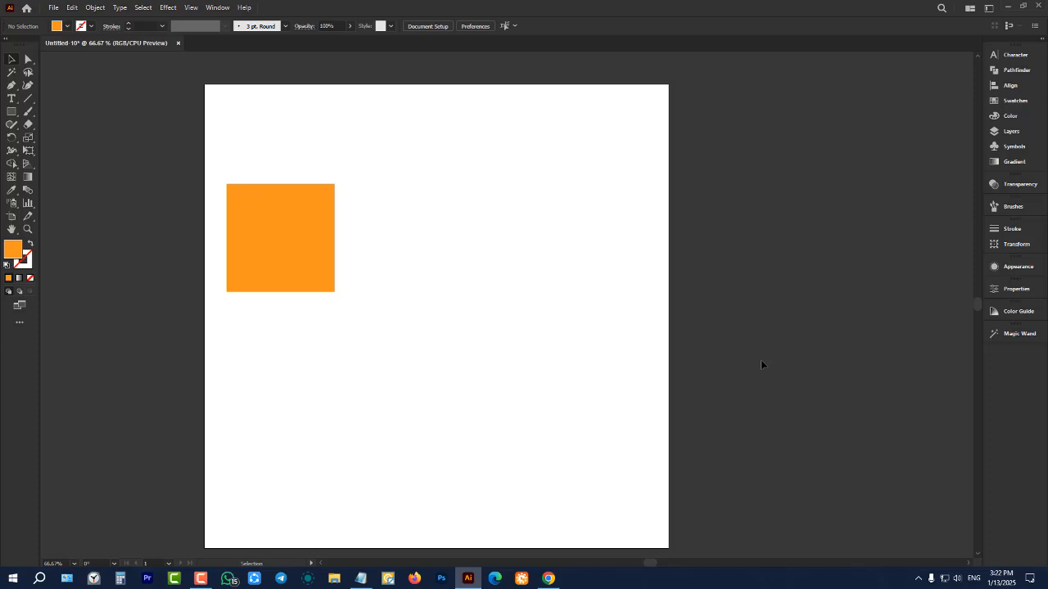
# Select the remaining orange square and place one level copy just to its right with a small gap
pyautogui.click(292, 256)
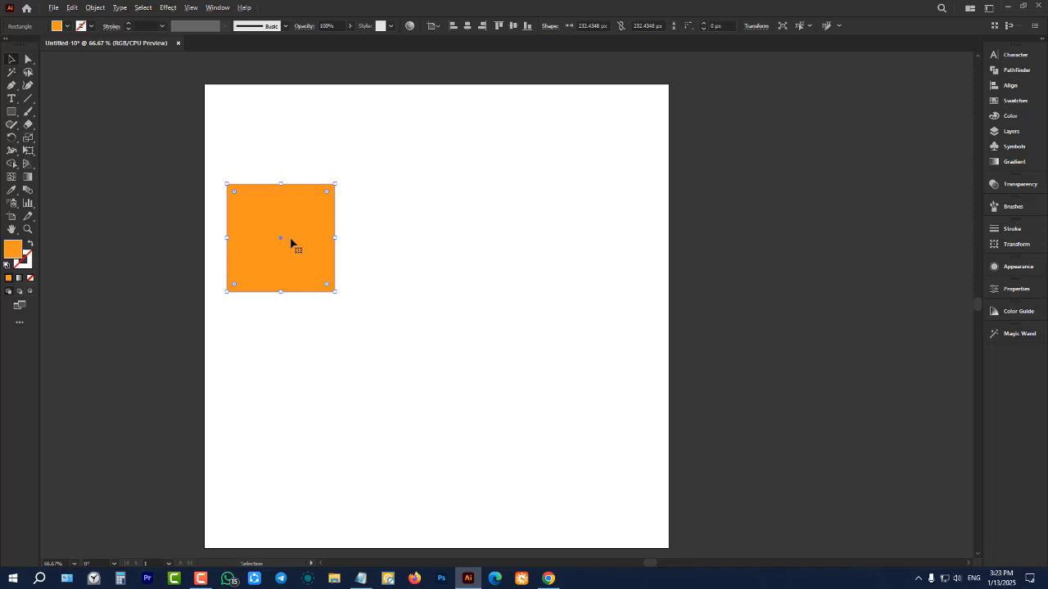
pyautogui.moveTo(291, 242); pyautogui.dragTo(417, 237)
pyautogui.press('shift')
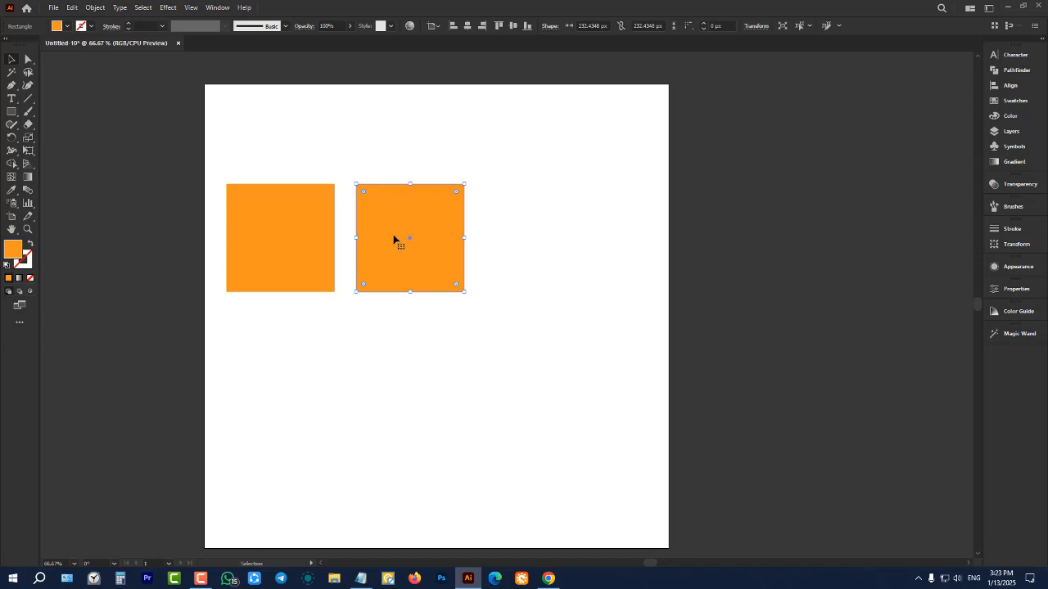
# Delete the copied square and the original orange square to empty the artboard
pyautogui.scroll(1, 334, 194)
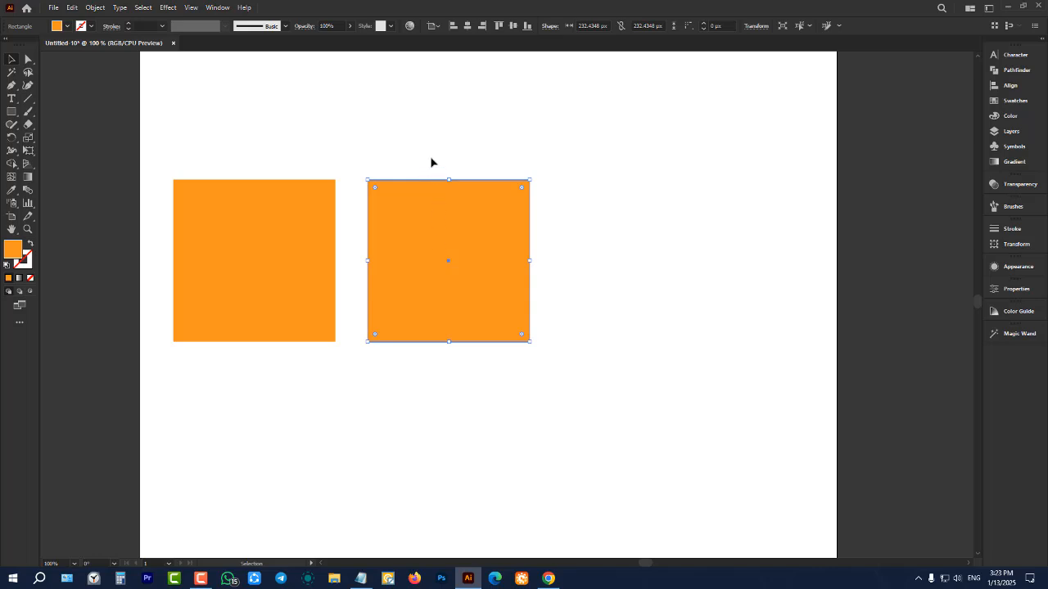
pyautogui.press('Delete')
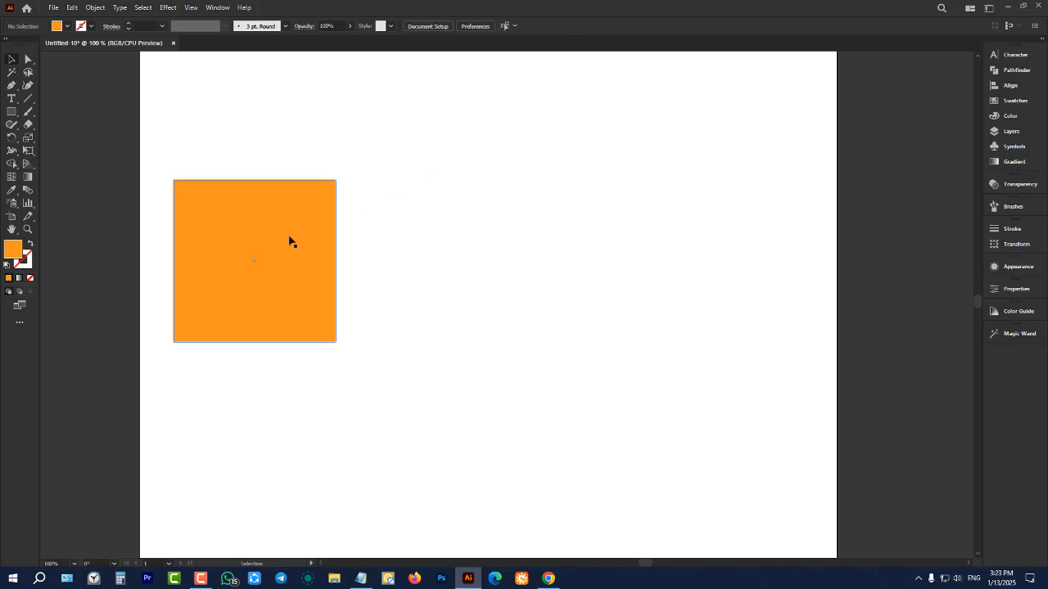
pyautogui.scroll(-1, 289, 241)
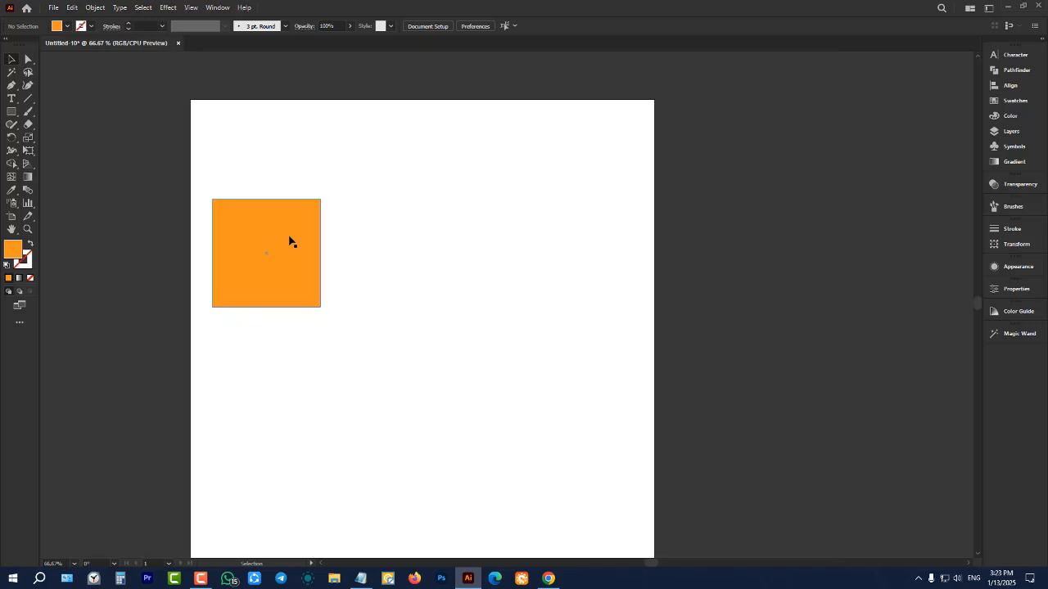
pyautogui.click(289, 240)
pyautogui.press('Delete')
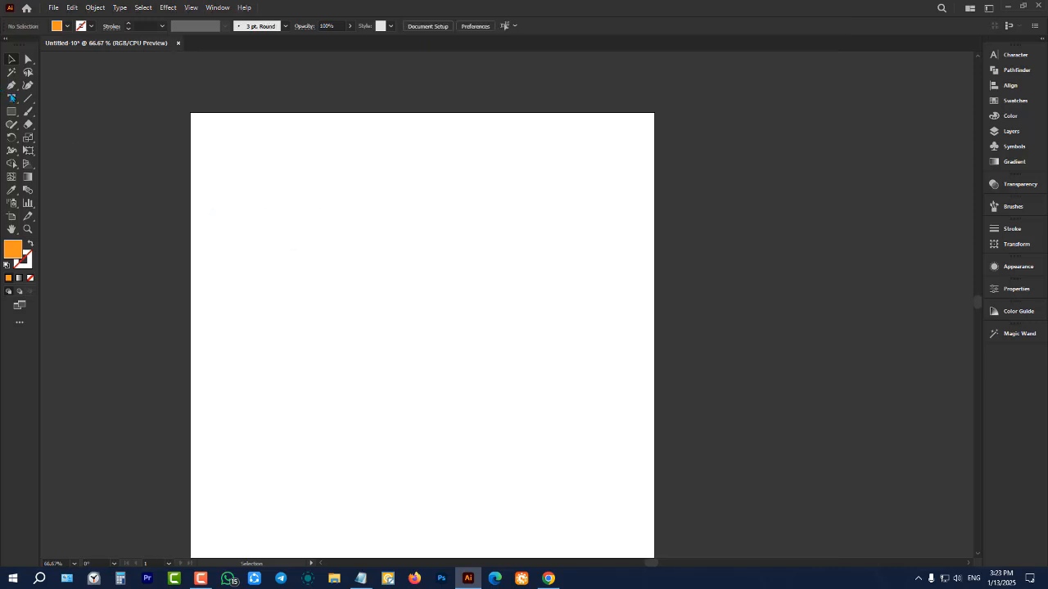
# Draw an orange square about 37 px wide starting exactly at the artboard's upper-left corner, and activate the Selection tool
pyautogui.click(12, 112)
pyautogui.scroll(3, 170, 132)
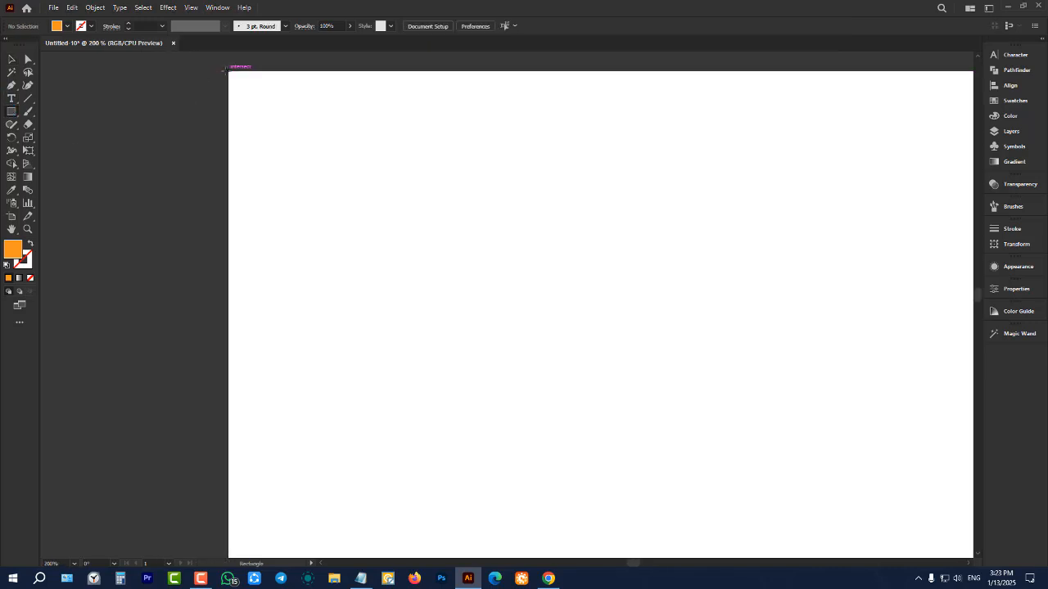
pyautogui.moveTo(228, 71); pyautogui.dragTo(281, 125)
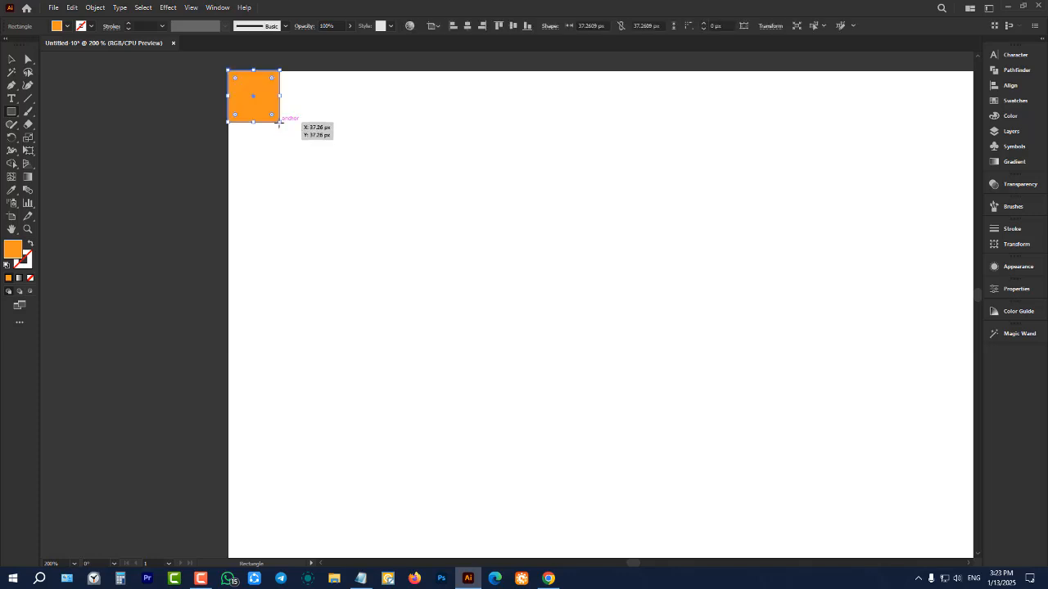
pyautogui.scroll(-2, 92, 176)
pyautogui.click(10, 57)
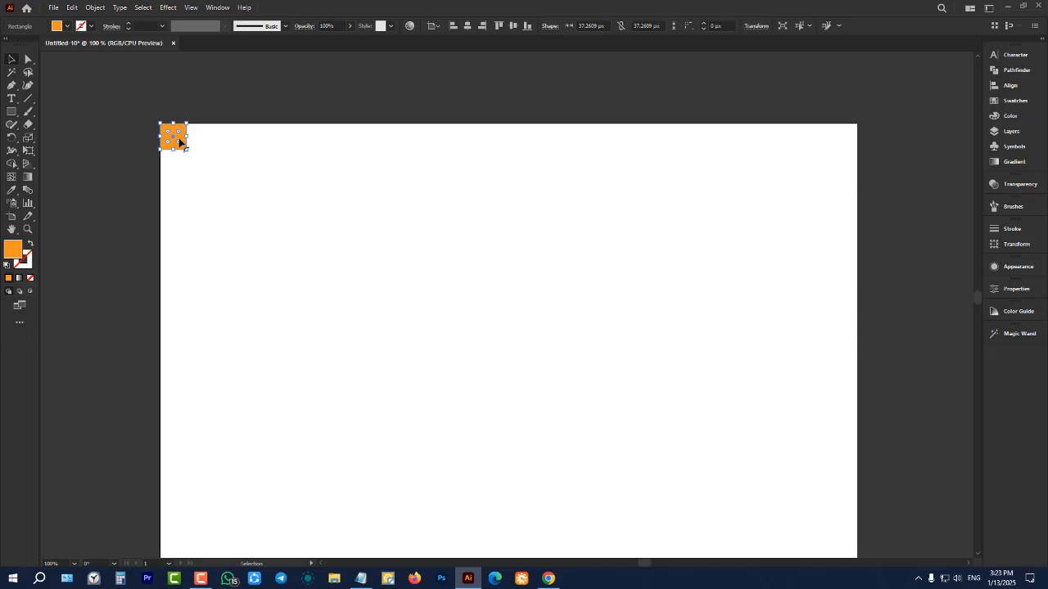
# Copy the small square to its right with a small gap and repeat the duplication until fourteen evenly spaced squares line the artboard's top edge
pyautogui.scroll(1, 179, 142)
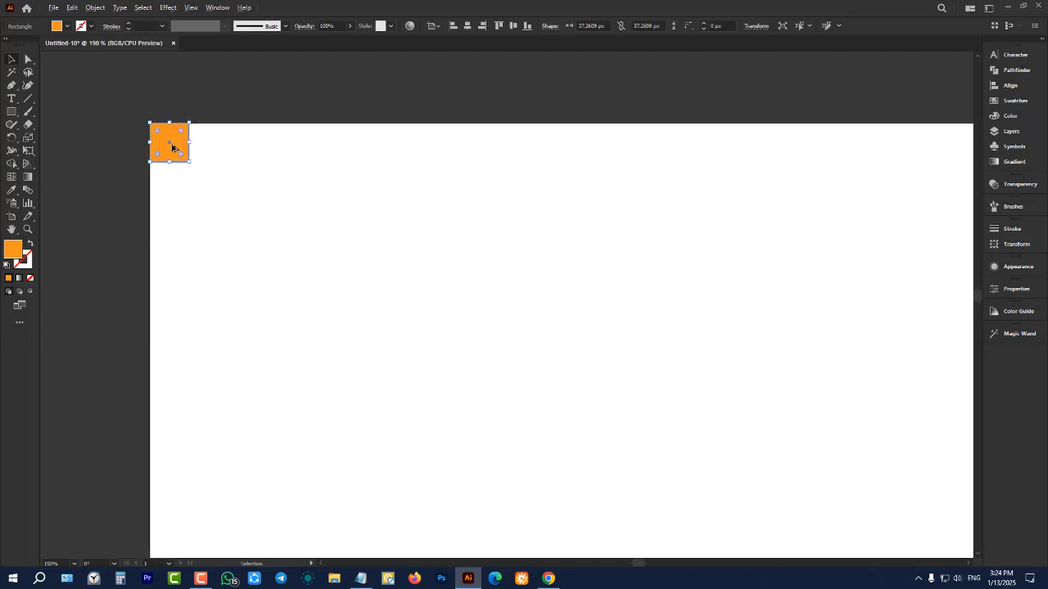
pyautogui.moveTo(172, 147); pyautogui.dragTo(227, 148)
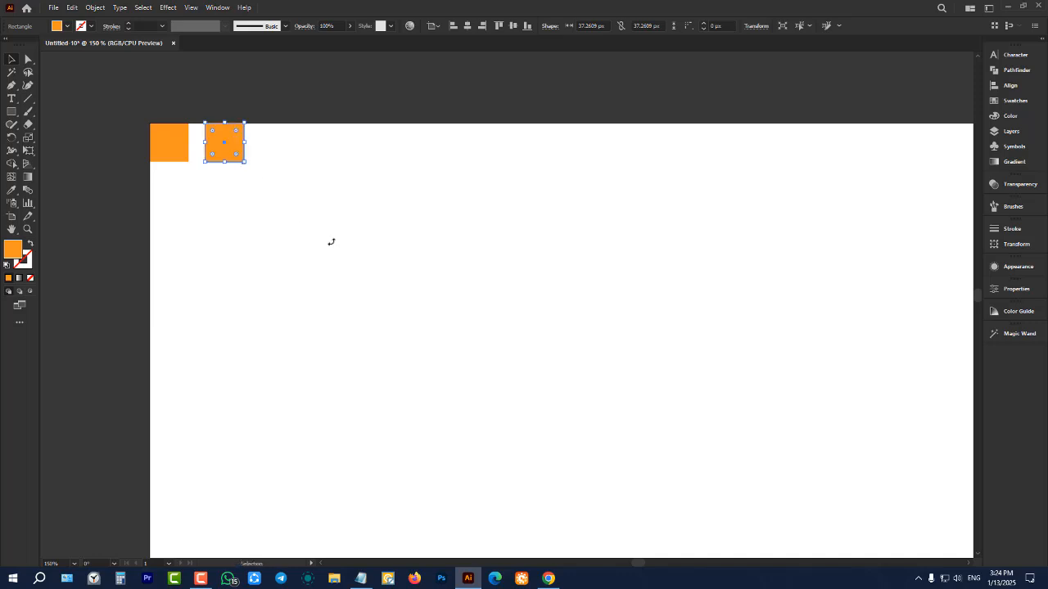
pyautogui.press('a')
pyautogui.hotkey('ctrl', 'd')
pyautogui.hotkey('ctrl', 'd')
pyautogui.hotkey('ctrl', 'd')
pyautogui.hotkey('ctrl', 'd')
pyautogui.hotkey('ctrl', 'd')
pyautogui.hotkey('ctrl', 'd')
pyautogui.hotkey('ctrl', 'd')
pyautogui.hotkey('ctrl', 'd')
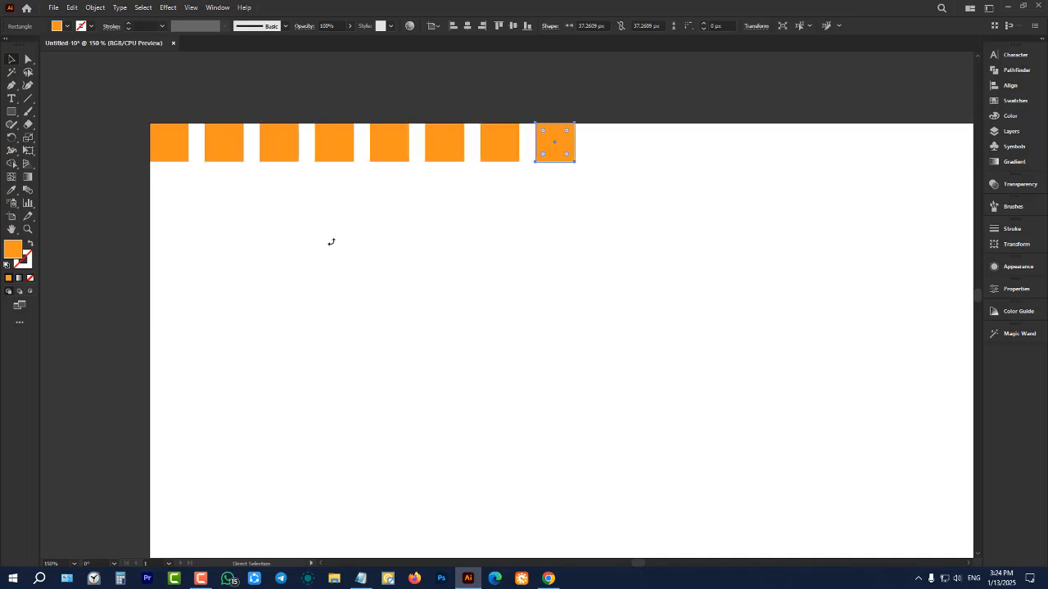
pyautogui.hotkey('ctrl', 'd')
pyautogui.hotkey('ctrl', 'd')
pyautogui.hotkey('ctrl', 'd')
pyautogui.hotkey('ctrl', 'd')
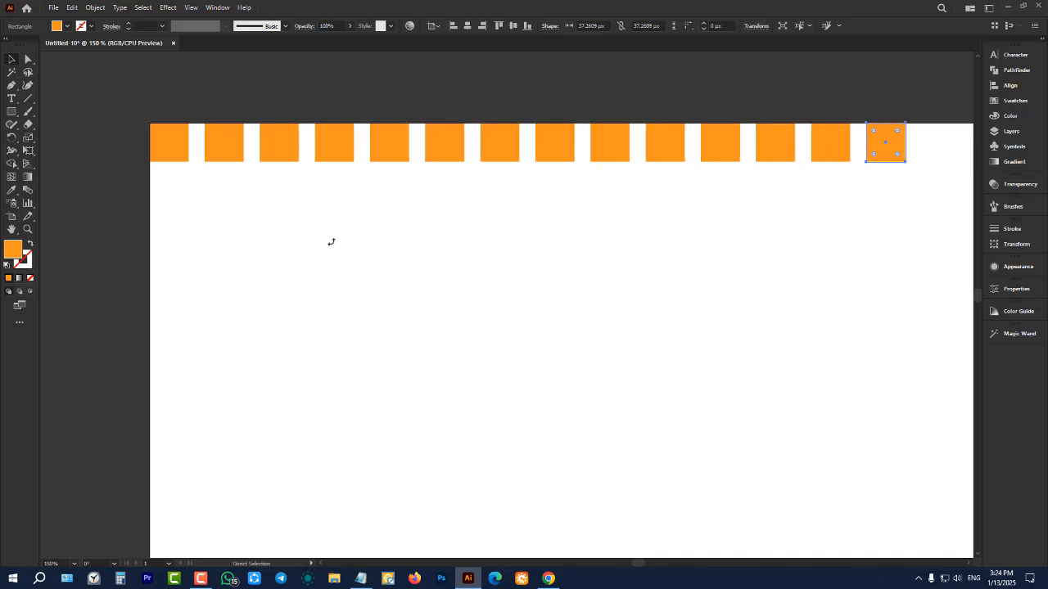
pyautogui.press('v')
pyautogui.scroll(-2, 331, 242)
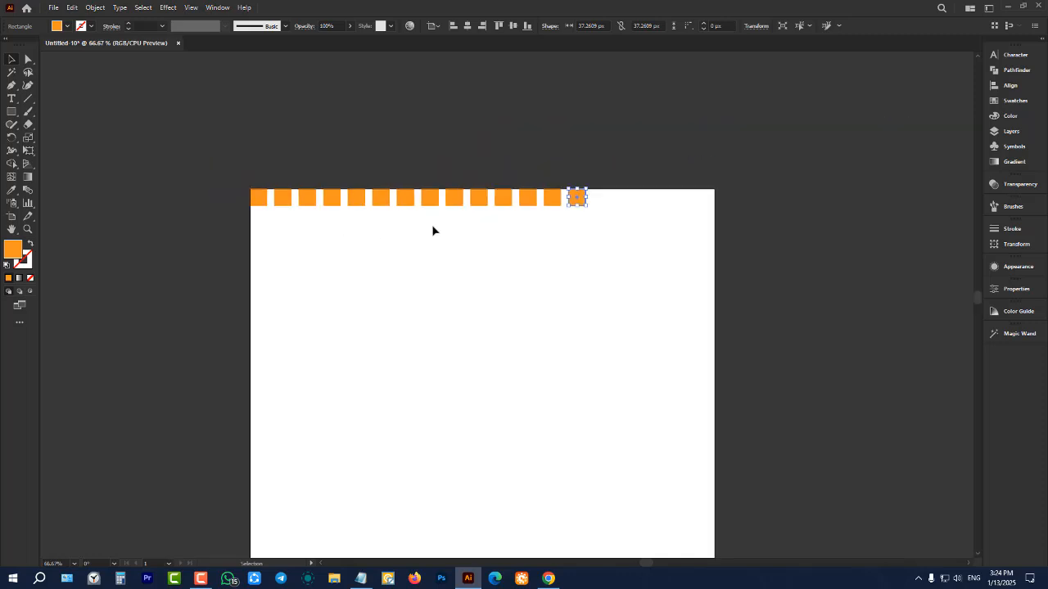
# Repeat the duplication until the row of small squares passes the artboard's right edge, and delete the square lying outside it
pyautogui.hotkey('ctrl', 'd')
pyautogui.hotkey('ctrl', 'd')
pyautogui.hotkey('ctrl', 'd')
pyautogui.hotkey('ctrl', 'd')
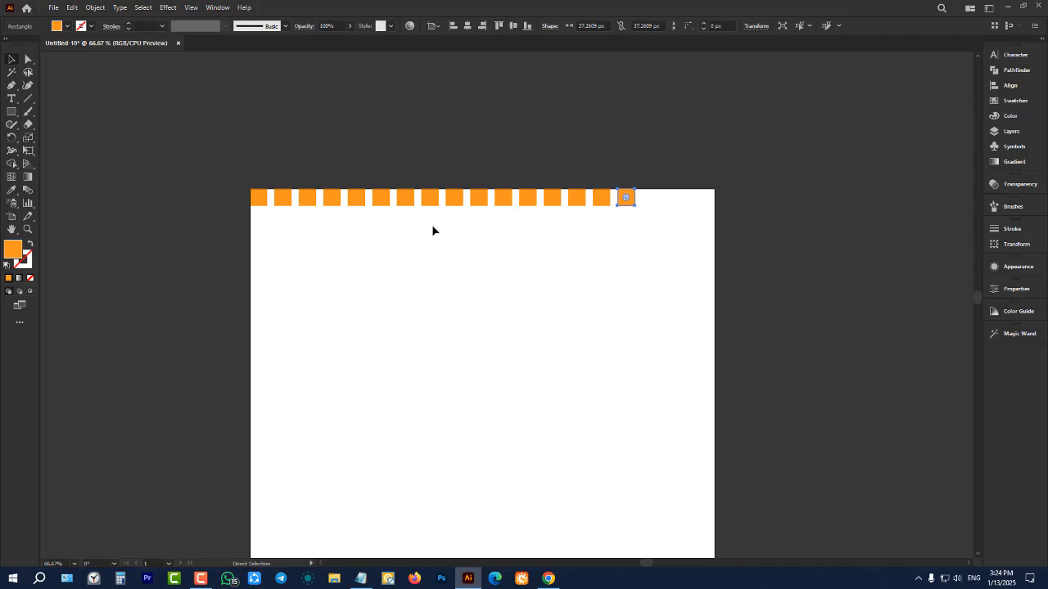
pyautogui.hotkey('ctrl', 'd')
pyautogui.hotkey('ctrl', 'd')
pyautogui.click(433, 230)
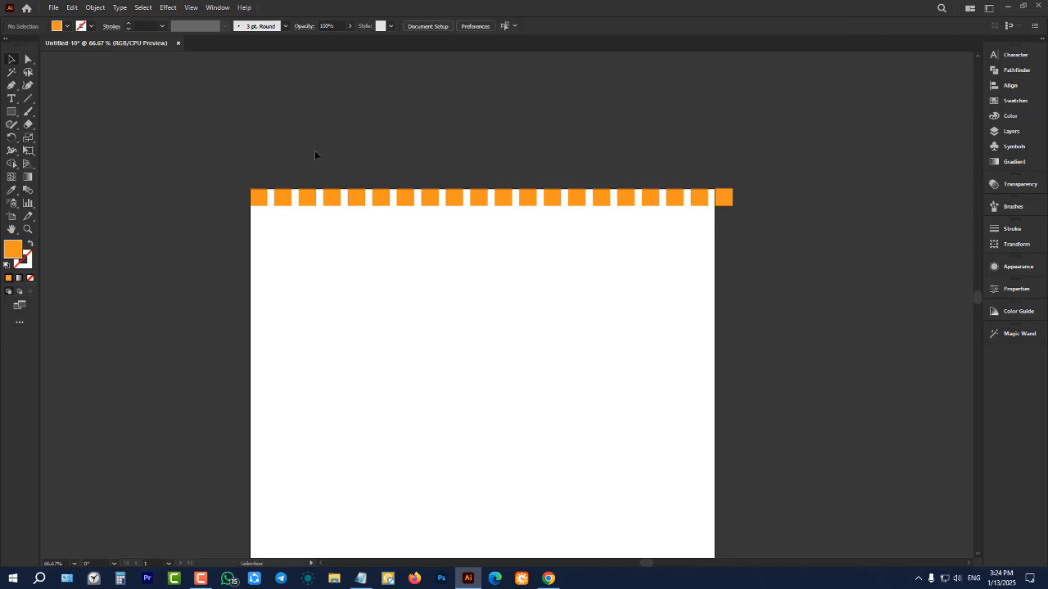
pyautogui.moveTo(723, 145); pyautogui.dragTo(786, 314)
pyautogui.press('Delete')
# Scale the whole row up proportionally to squares about 49 px wide, and delete the squares that extend beyond the artboard's right edge
pyautogui.moveTo(249, 121); pyautogui.dragTo(713, 334)
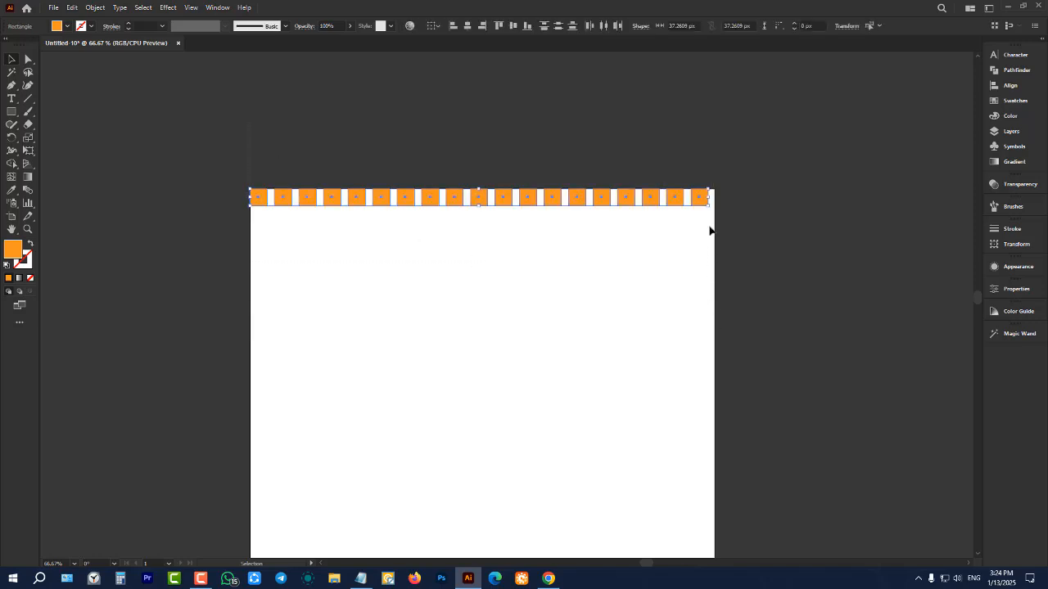
pyautogui.moveTo(711, 207); pyautogui.dragTo(847, 344)
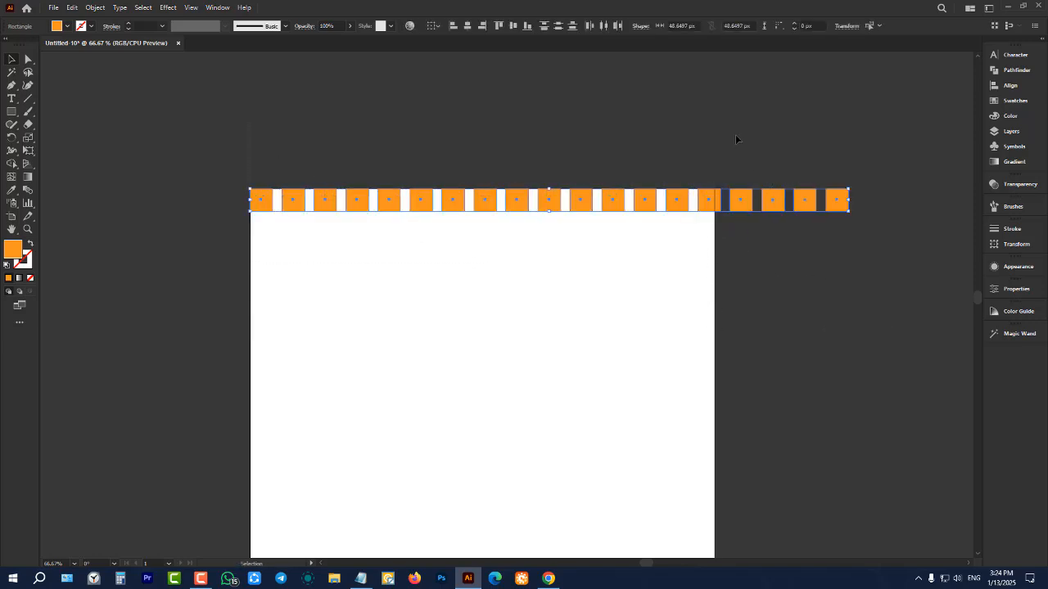
pyautogui.moveTo(735, 135); pyautogui.dragTo(864, 294)
pyautogui.press('Delete')
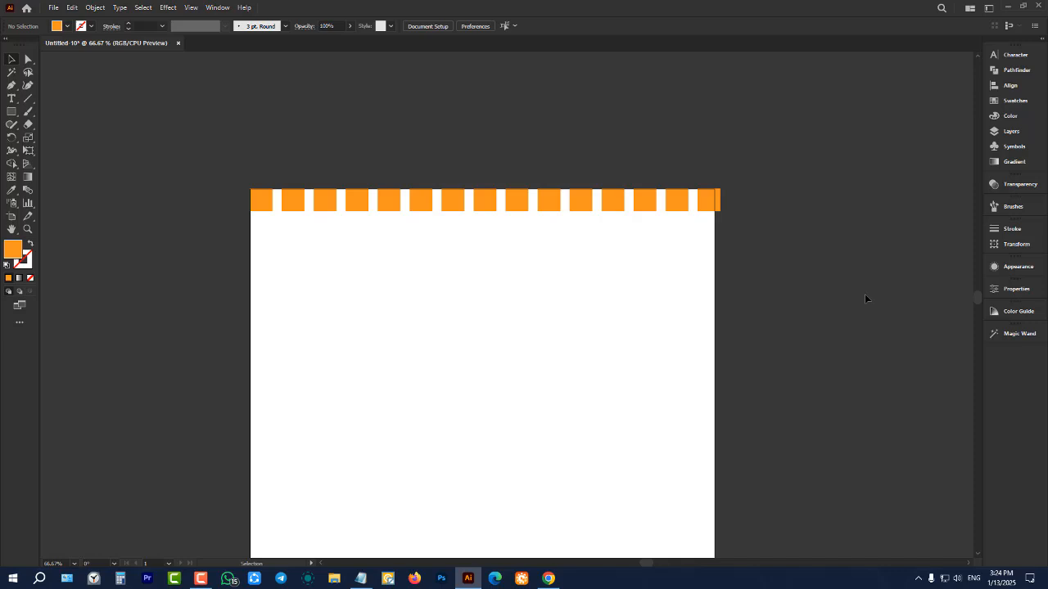
pyautogui.click(709, 212)
pyautogui.press('Delete')
# Delete the remaining row of squares along the artboard's top edge
pyautogui.hotkey('ctrl', '1')
pyautogui.moveTo(210, 137); pyautogui.dragTo(865, 369)
pyautogui.press('Delete')
# Draw an orange square about 85 px wide just inside the artboard's upper-left corner, and activate the Selection tool
pyautogui.click(11, 112)
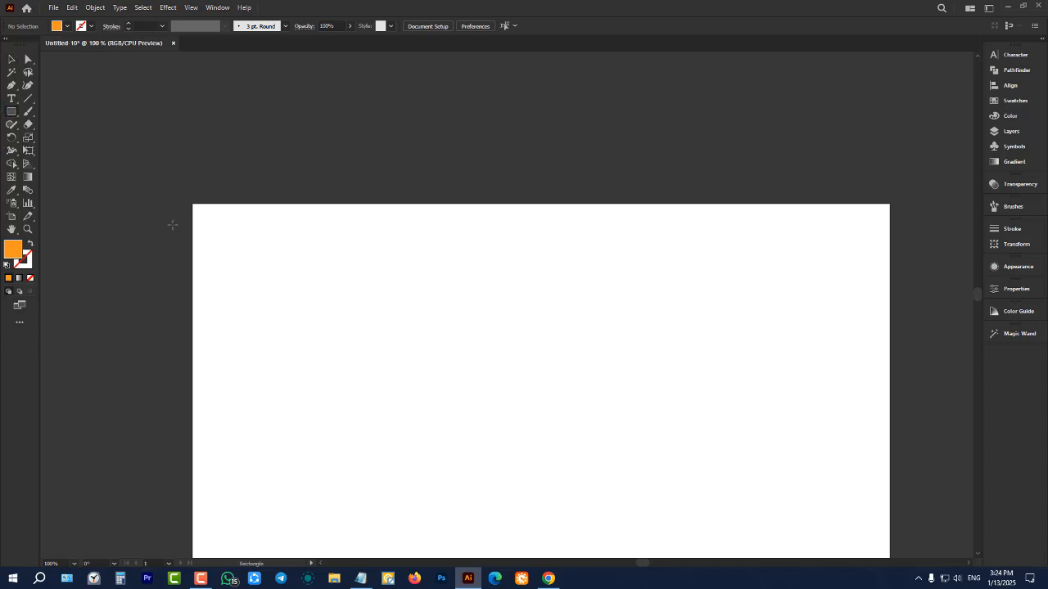
pyautogui.moveTo(212, 227); pyautogui.dragTo(272, 286)
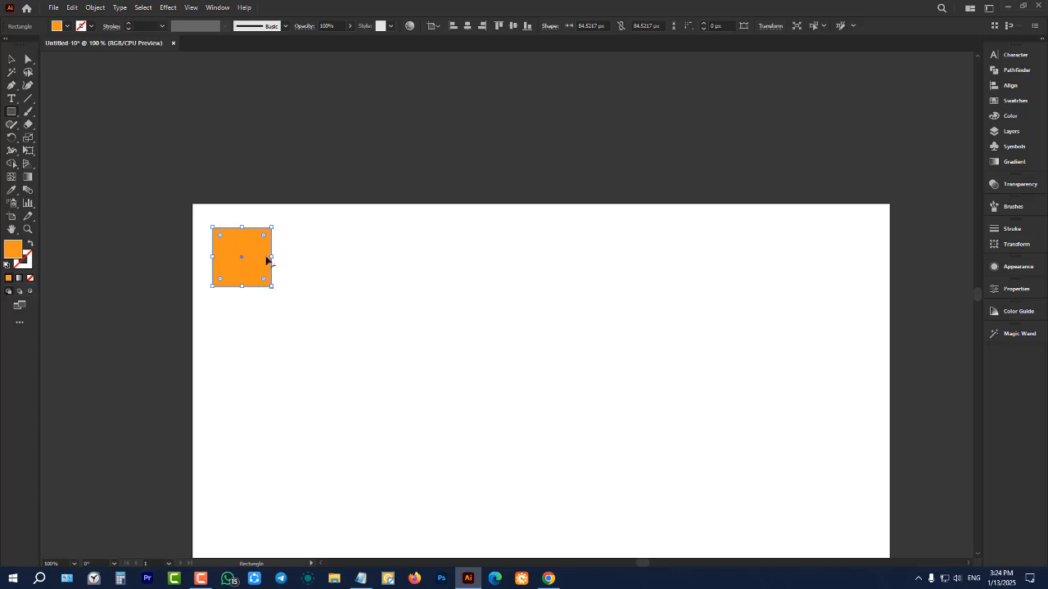
pyautogui.click(8, 62)
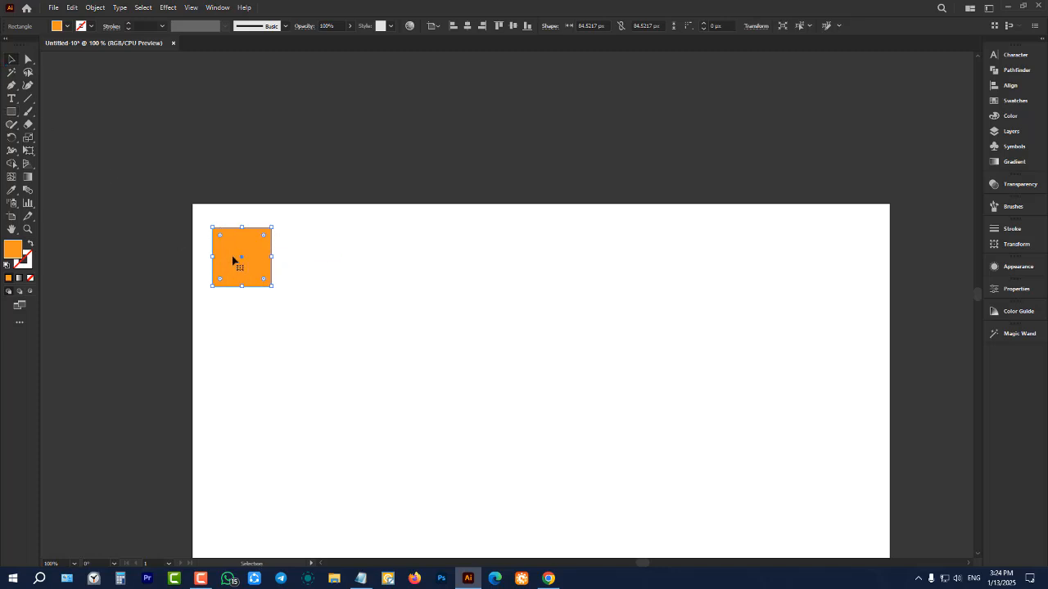
# Copy the square level to its right with a small gap and repeat the duplication until eight evenly spaced squares span the artboard
pyautogui.moveTo(232, 260); pyautogui.dragTo(317, 259)
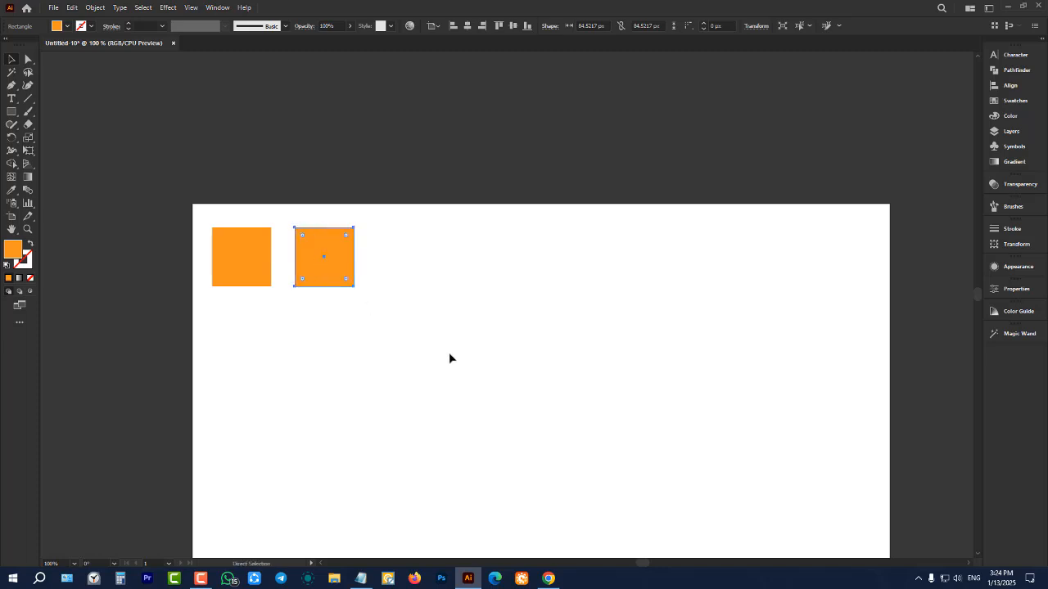
pyautogui.hotkey('ctrl', 'd')
pyautogui.hotkey('ctrl', 'd')
pyautogui.hotkey('ctrl', 'd')
pyautogui.hotkey('ctrl', 'd')
pyautogui.hotkey('ctrl', 'd')
pyautogui.hotkey('ctrl', 'd')
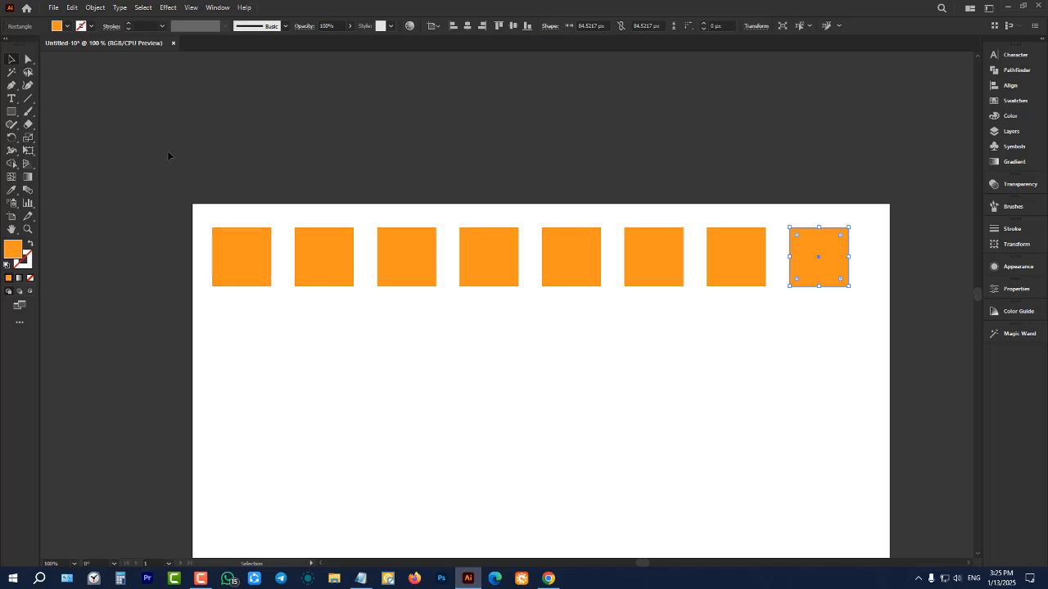
# Delete the row of eight squares and draw an orange square about 142 px wide near the artboard's upper-left corner
pyautogui.moveTo(168, 152); pyautogui.dragTo(877, 392)
pyautogui.press('Delete')
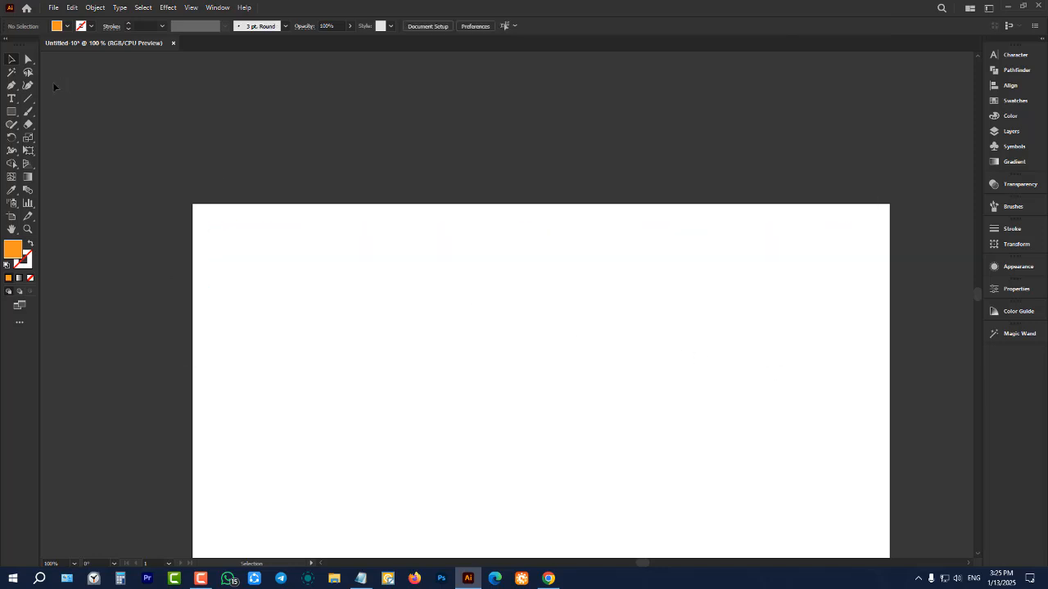
pyautogui.click(12, 113)
pyautogui.moveTo(210, 228); pyautogui.dragTo(308, 326)
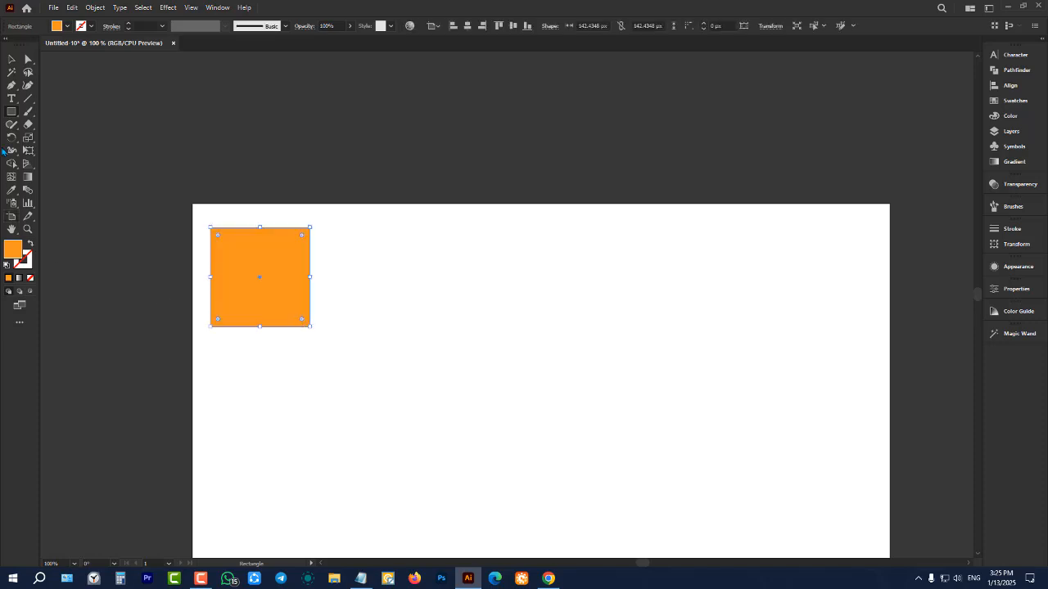
pyautogui.click(11, 59)
# Copy the large square level to its right with a small gap, repeat until there are five squares, and clear the selection
pyautogui.moveTo(229, 252); pyautogui.dragTo(354, 263)
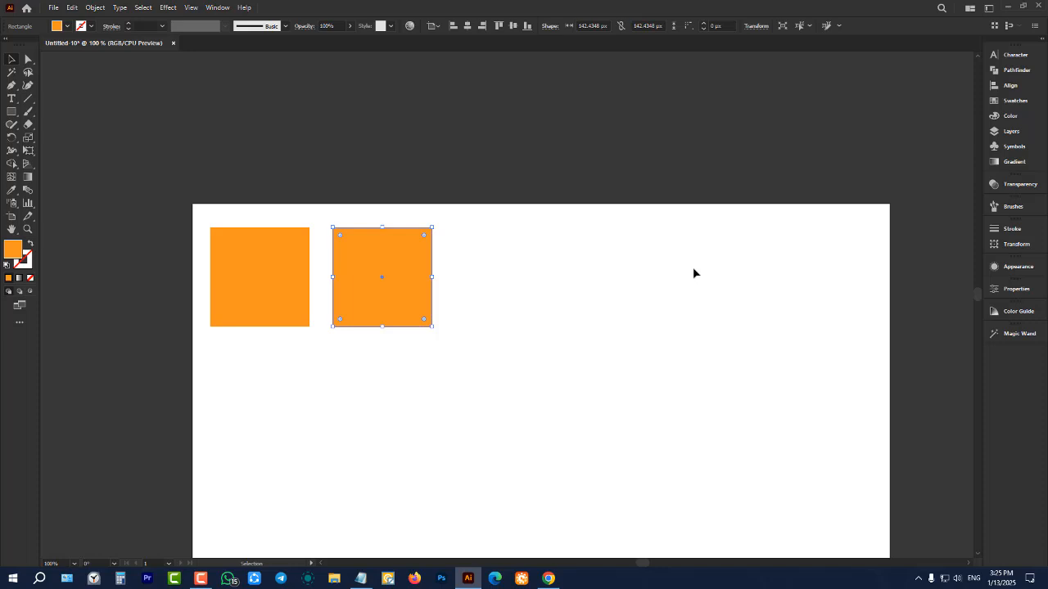
pyautogui.hotkey('ctrl', 'd')
pyautogui.hotkey('ctrl', 'd')
pyautogui.hotkey('ctrl', 'd')
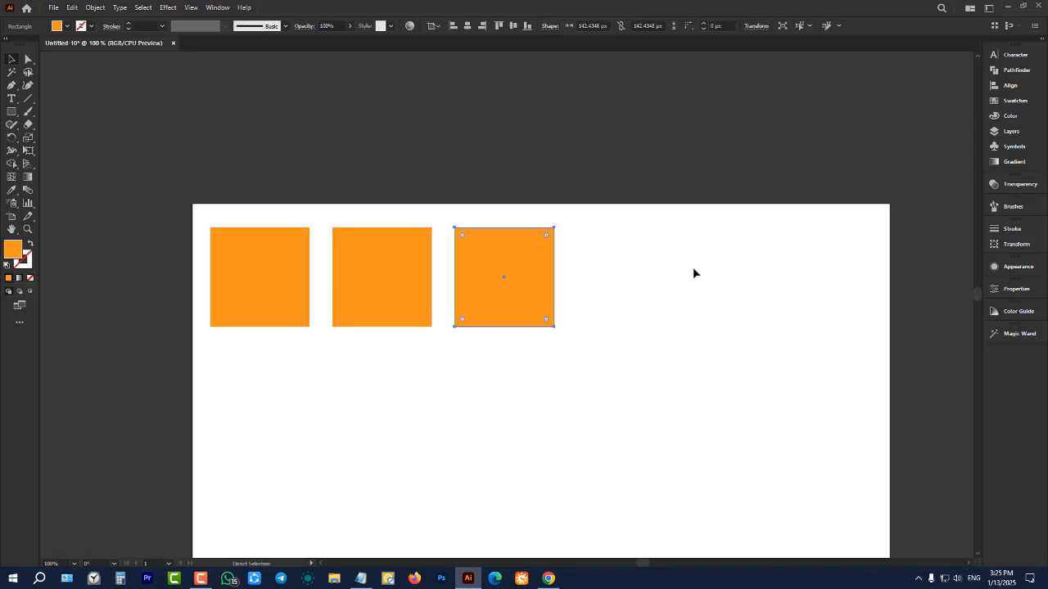
pyautogui.click(719, 171)
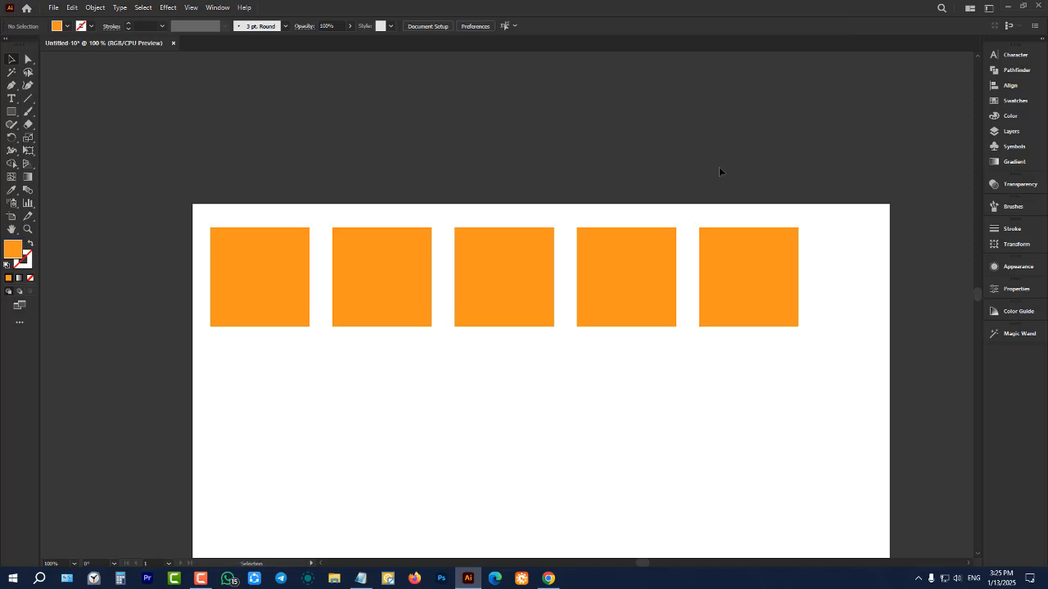
# Delete the four copies and duplicate the remaining square rightward with a slightly wider gap until the row has six squares
pyautogui.moveTo(405, 155); pyautogui.dragTo(792, 430)
pyautogui.press('Delete')
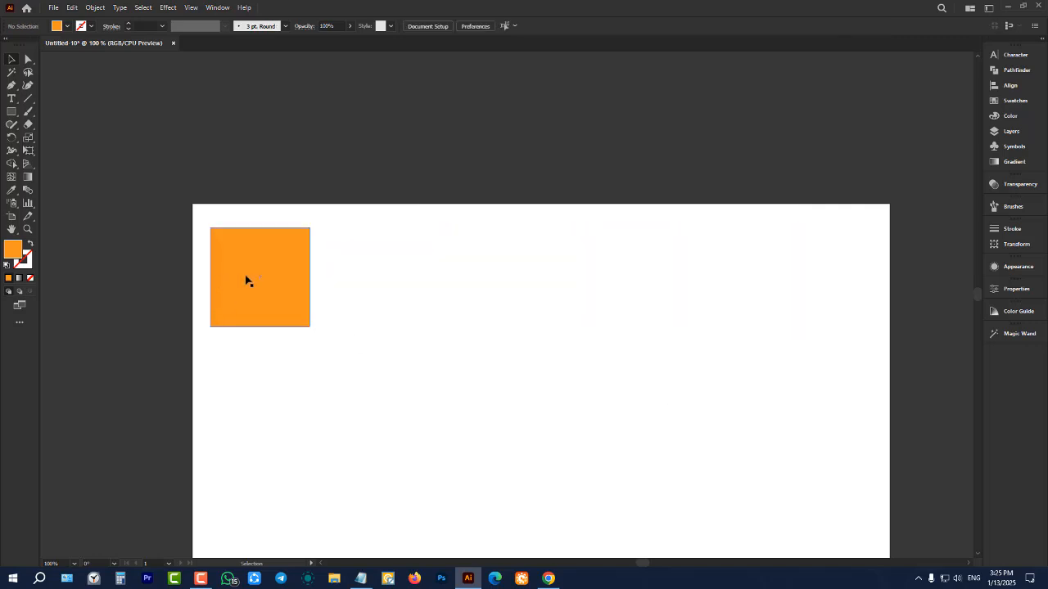
pyautogui.moveTo(248, 284); pyautogui.dragTo(371, 287)
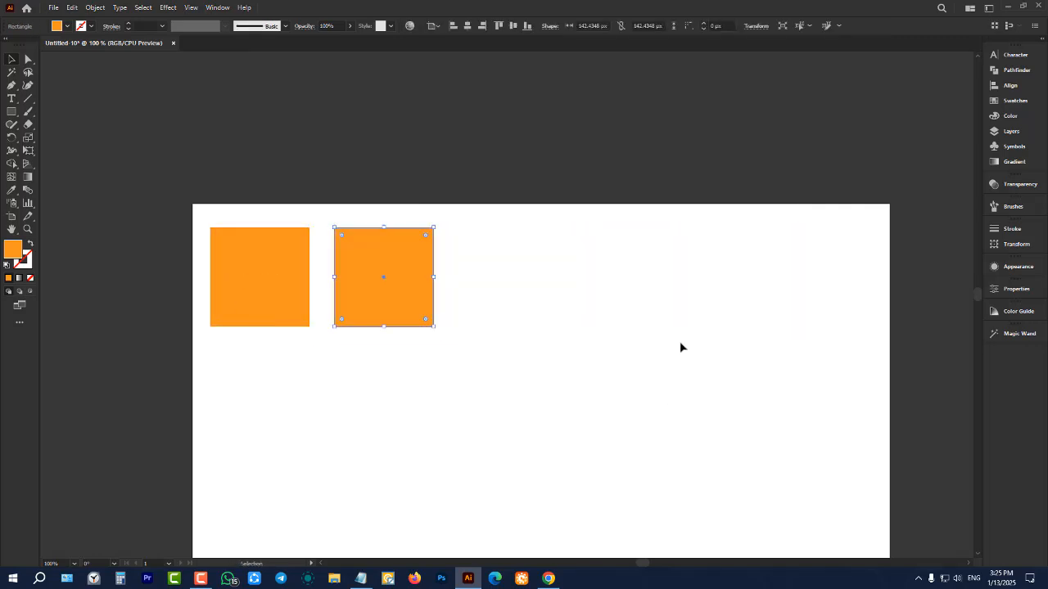
pyautogui.hotkey('ctrl', 'd')
pyautogui.hotkey('ctrl', 'd')
pyautogui.hotkey('ctrl', 'd')
pyautogui.hotkey('ctrl', 'd')
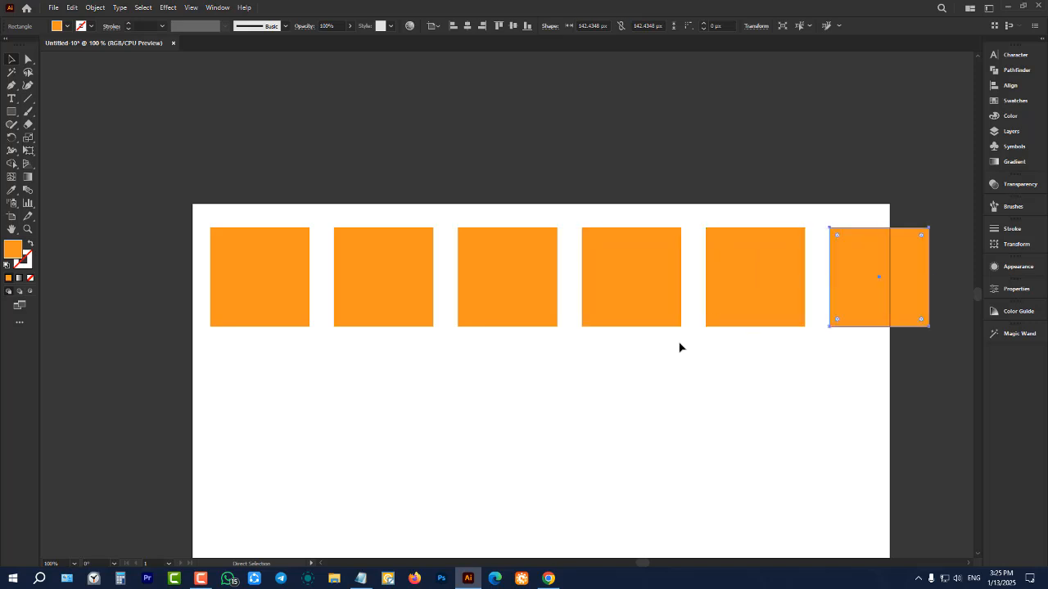
pyautogui.moveTo(765, 365); pyautogui.dragTo(856, 400)
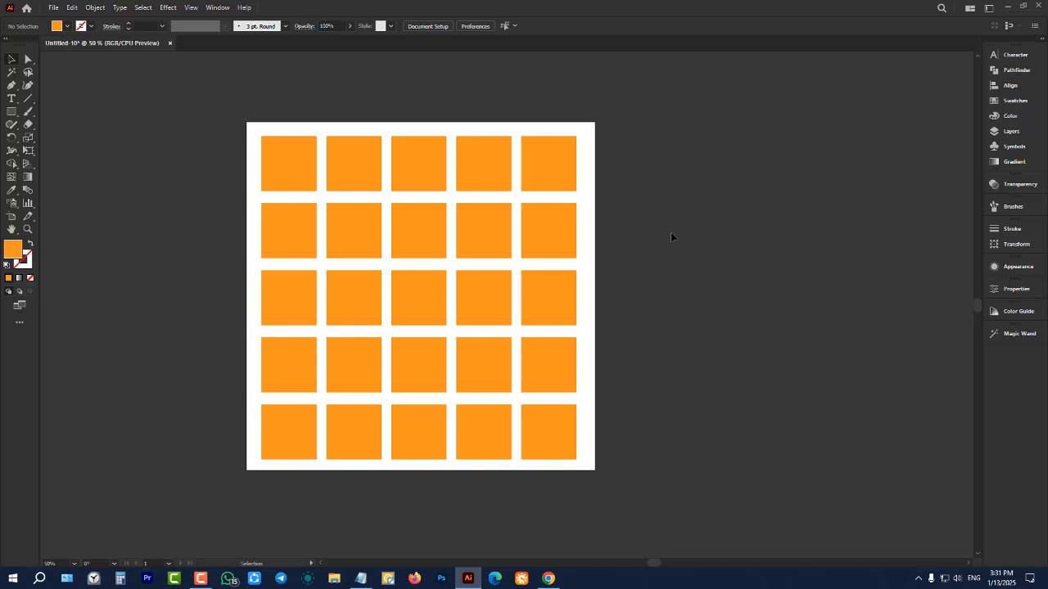
# Delete the whole five-by-five grid of orange squares
pyautogui.moveTo(194, 106); pyautogui.dragTo(715, 487)
pyautogui.press('Delete')
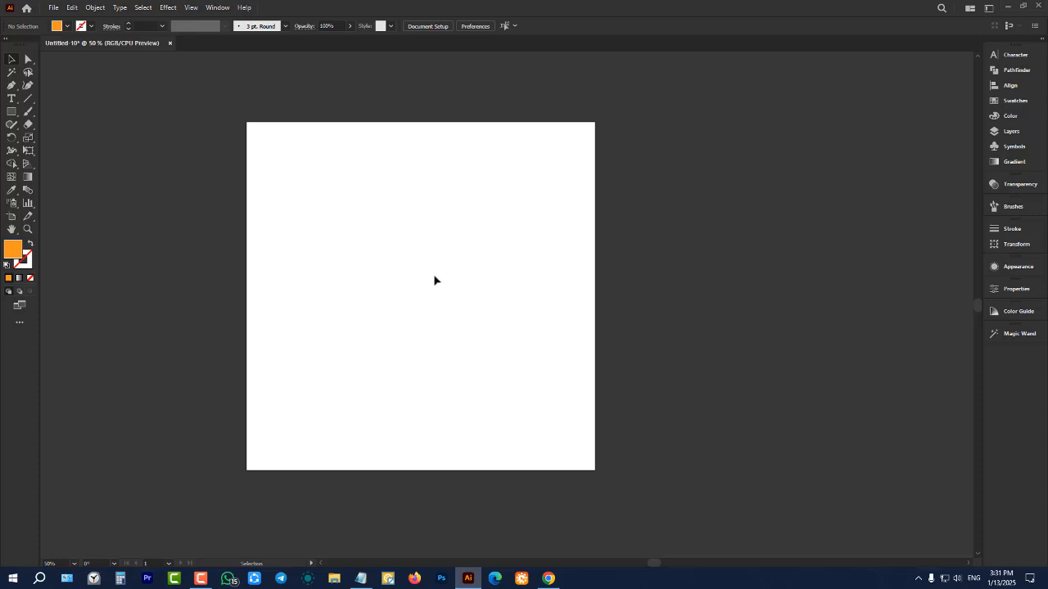
pyautogui.scroll(1, 353, 237)
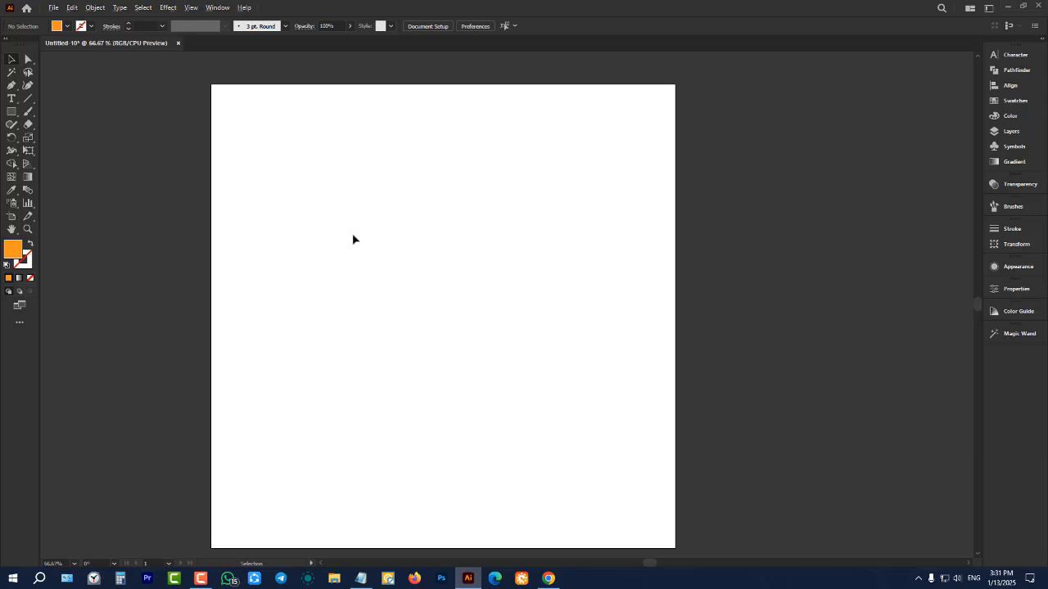
pyautogui.click(14, 114)
pyautogui.click(10, 60)
pyautogui.scroll(-2, 185, 135)
pyautogui.moveTo(167, 84); pyautogui.dragTo(557, 414)
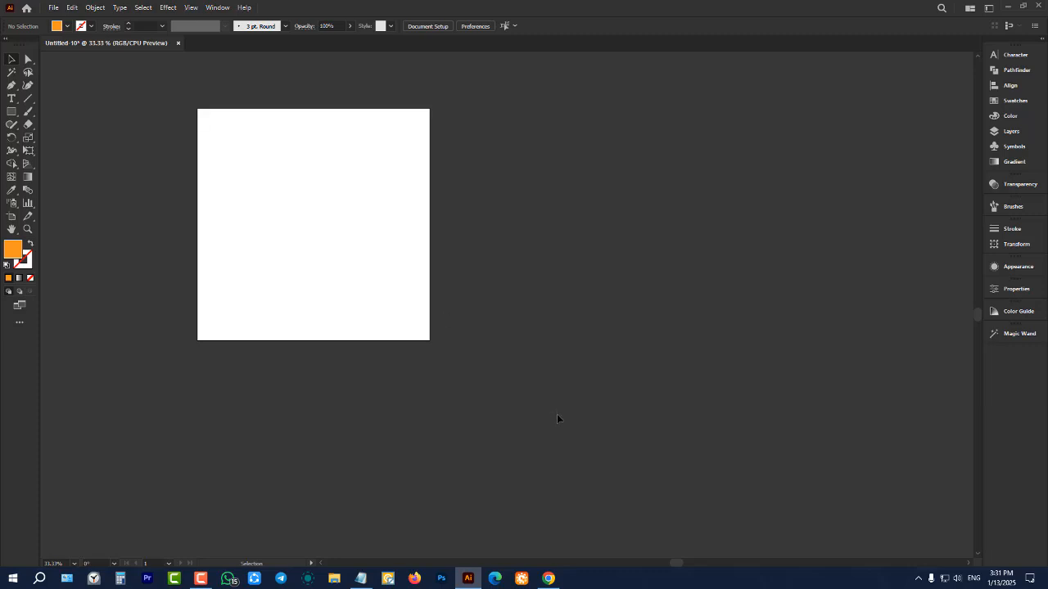
# Draw an orange square about 124 px wide near the artboard's upper-left corner, and activate the Selection tool
pyautogui.click(11, 117)
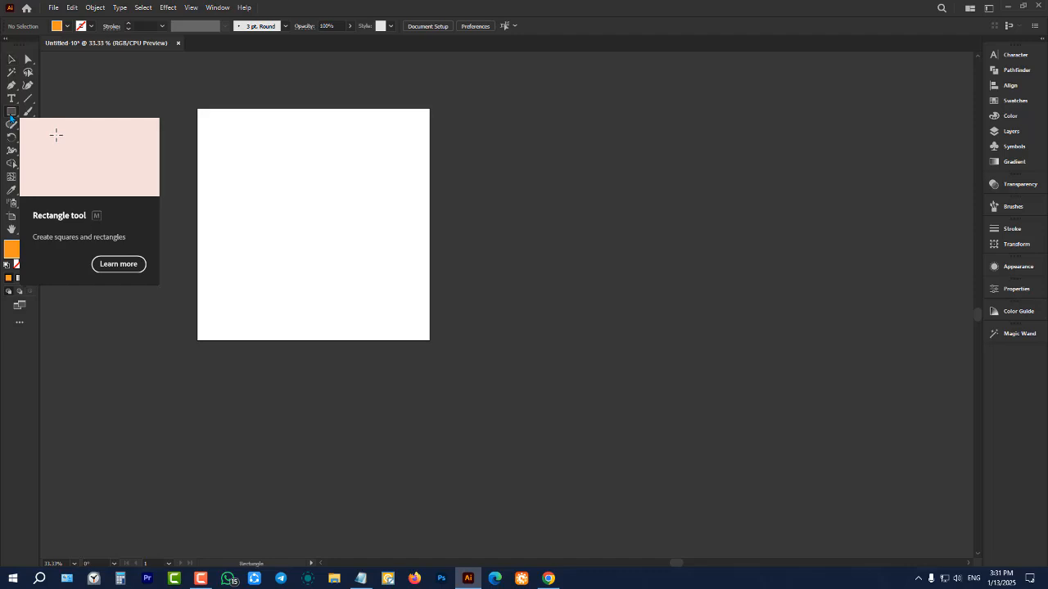
pyautogui.scroll(3, 135, 130)
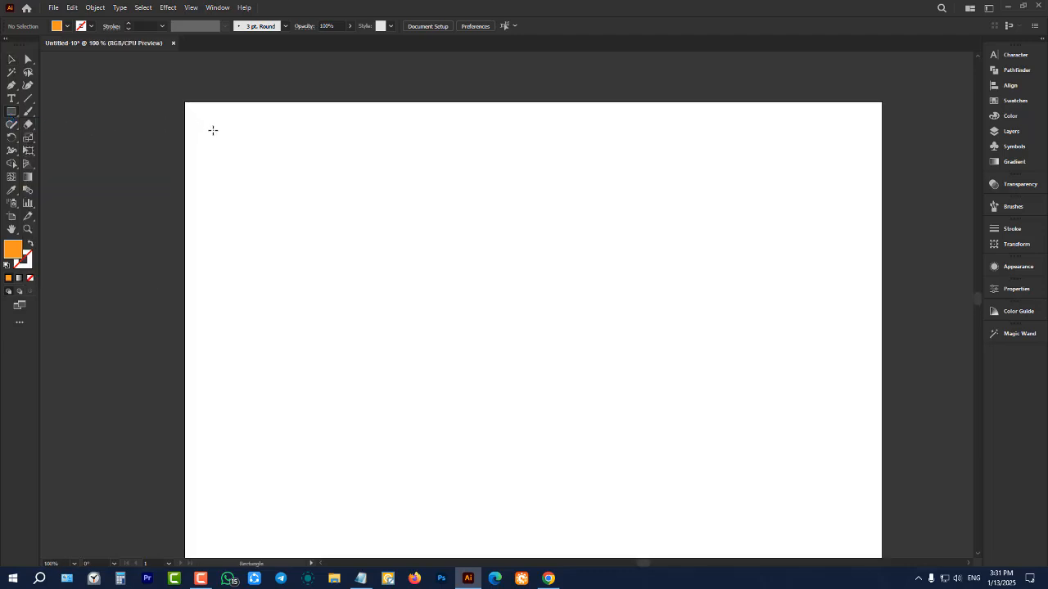
pyautogui.moveTo(211, 128); pyautogui.dragTo(298, 215)
pyautogui.click(11, 60)
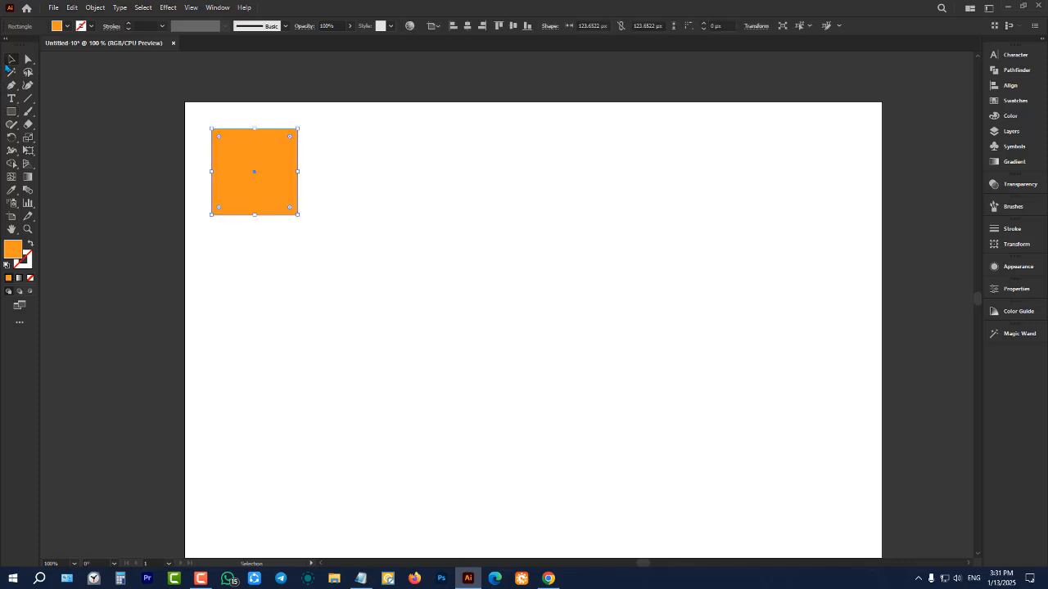
# Copy the square level to its right with a small gap and repeat the duplication until six evenly spaced squares span the artboard
pyautogui.scroll(-2, 183, 170)
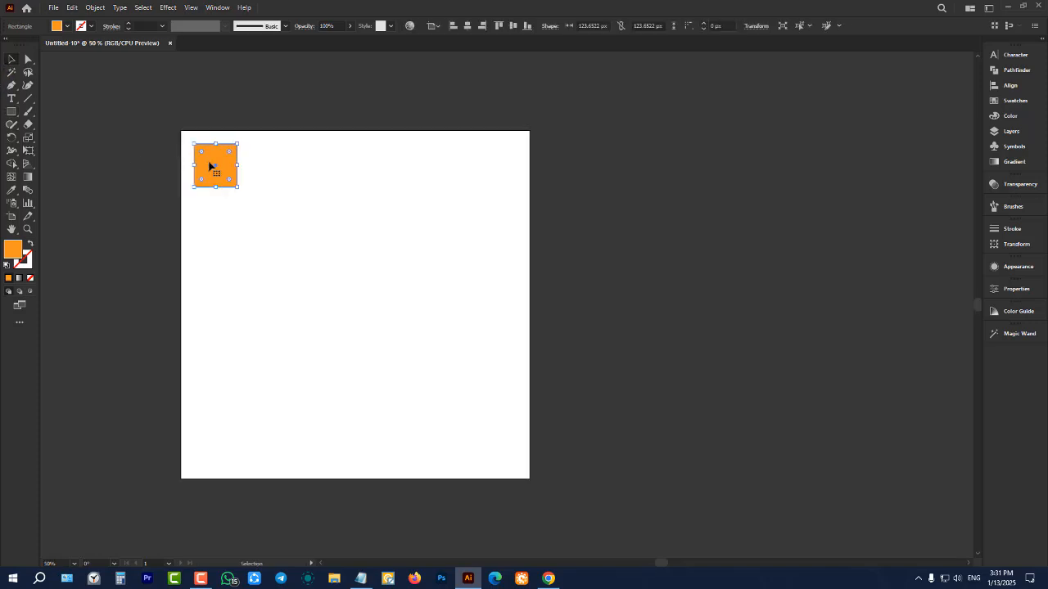
pyautogui.moveTo(209, 167); pyautogui.dragTo(264, 166)
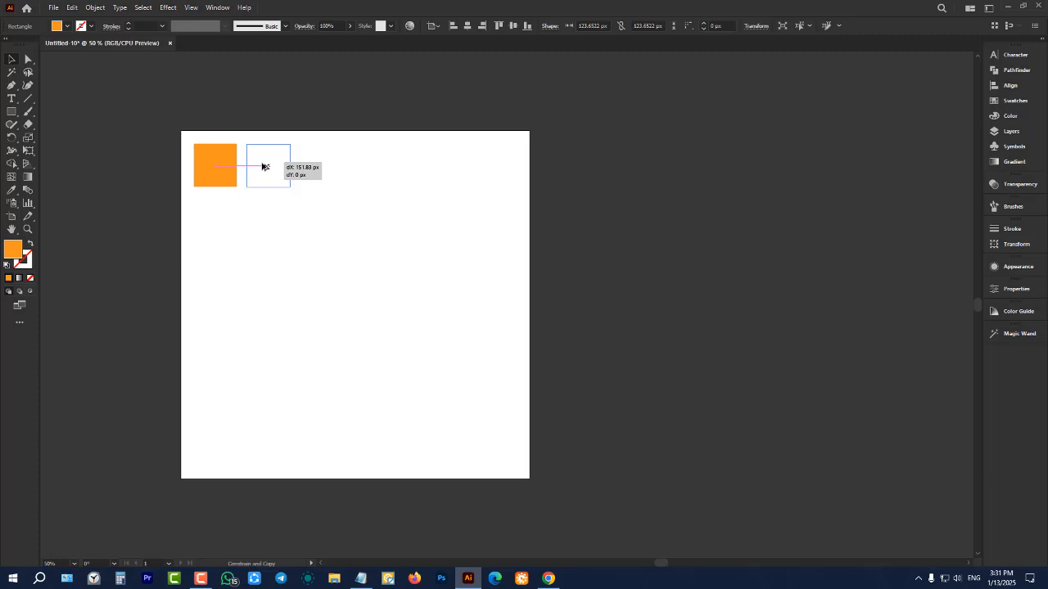
pyautogui.moveTo(264, 166)
pyautogui.mouseDown()
pyautogui.moveTo(306, 197)
pyautogui.moveTo(328, 235)
pyautogui.moveTo(229, 157)
pyautogui.moveTo(288, 251)
pyautogui.moveTo(318, 278)
pyautogui.moveTo(300, 303)
pyautogui.moveTo(234, 316)
pyautogui.moveTo(215, 354)
pyautogui.moveTo(208, 271)
pyautogui.moveTo(118, 271)
pyautogui.moveTo(111, 103)
pyautogui.moveTo(302, 107)
pyautogui.moveTo(328, 118)
pyautogui.moveTo(348, 238)
pyautogui.moveTo(211, 328)
pyautogui.moveTo(289, 146)
pyautogui.moveTo(183, 123)
pyautogui.moveTo(320, 168)
pyautogui.moveTo(378, 174)
pyautogui.moveTo(266, 174)
pyautogui.mouseUp()
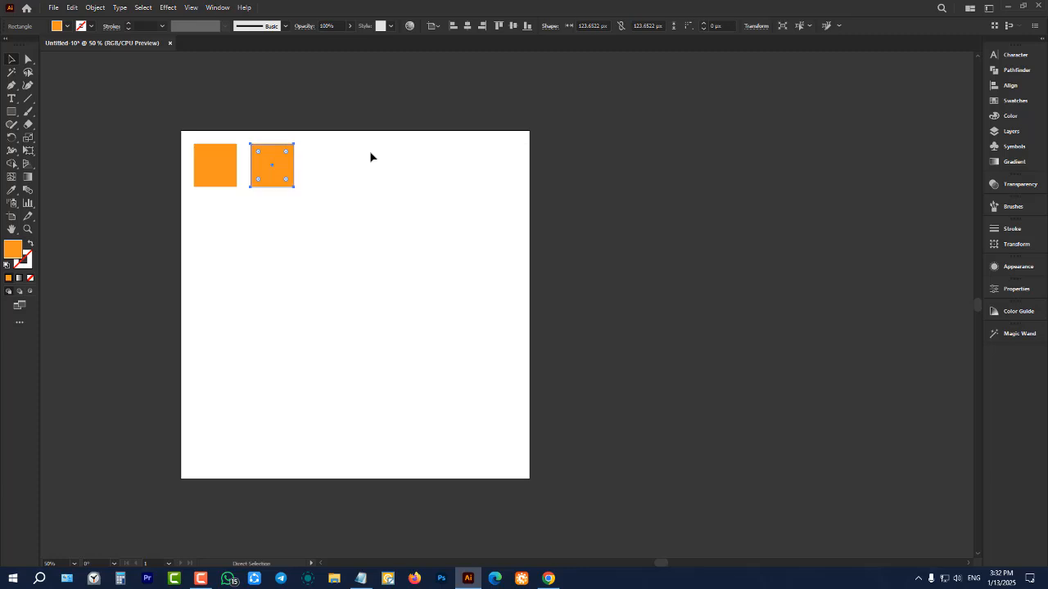
pyautogui.hotkey('ctrl', 'd')
pyautogui.hotkey('ctrl', 'd')
pyautogui.hotkey('ctrl', 'd')
pyautogui.hotkey('ctrl', 'd')
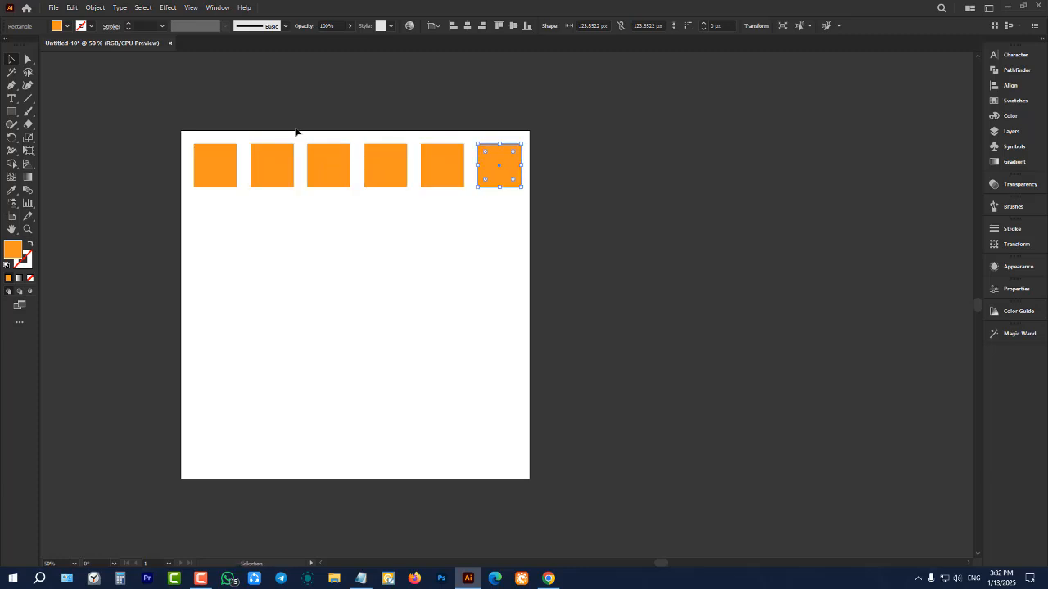
# Select all six squares, copy the row straight down with a small gap, and repeat the duplication until six rows fill the artboard
pyautogui.moveTo(173, 106); pyautogui.dragTo(613, 277)
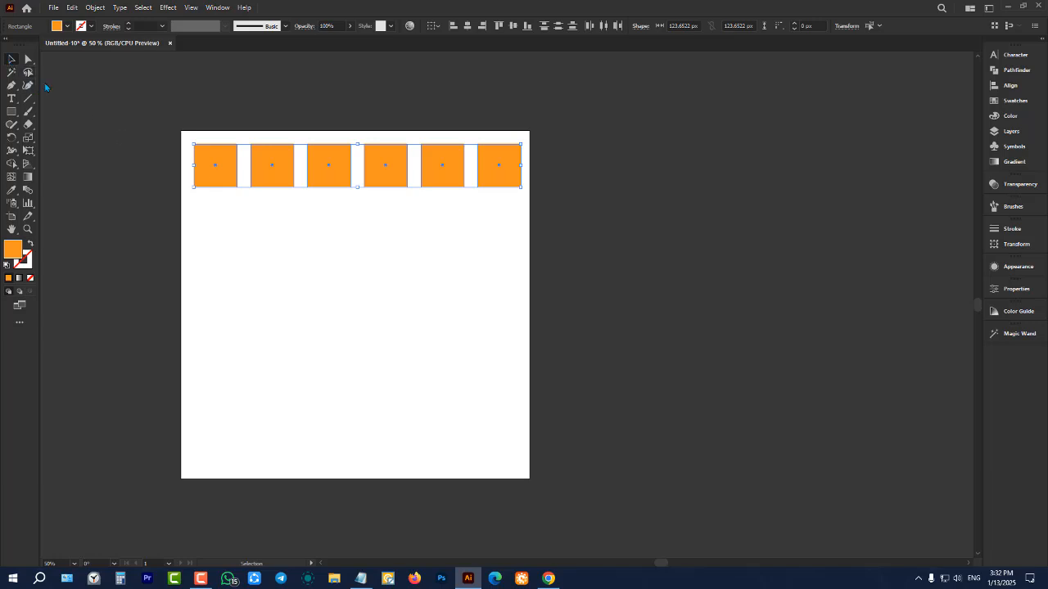
pyautogui.moveTo(127, 91); pyautogui.dragTo(639, 276)
pyautogui.click(175, 86)
pyautogui.moveTo(139, 83); pyautogui.dragTo(611, 263)
pyautogui.scroll(1, 274, 139)
pyautogui.moveTo(125, 84); pyautogui.dragTo(636, 271)
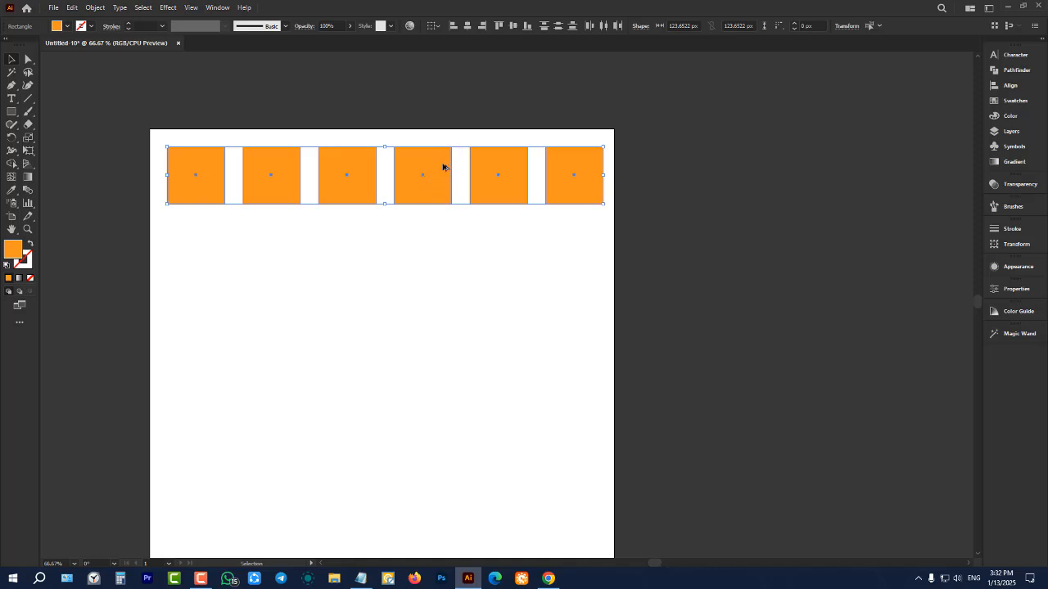
pyautogui.moveTo(443, 168); pyautogui.dragTo(442, 238)
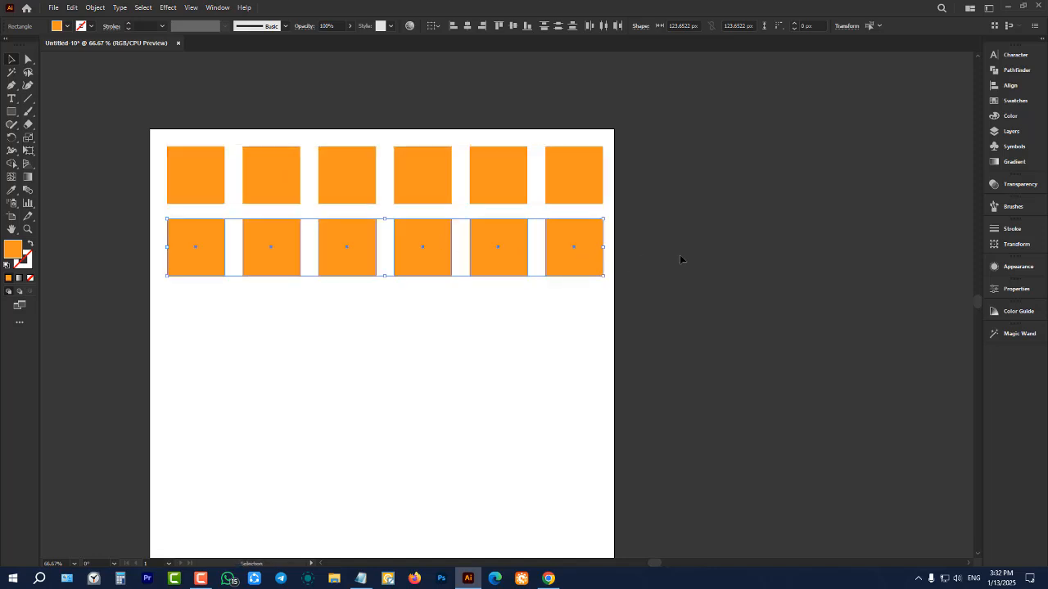
pyautogui.hotkey('ctrl', 'd')
pyautogui.hotkey('ctrl', 'd')
pyautogui.hotkey('ctrl', 'd')
pyautogui.hotkey('ctrl', 'd')
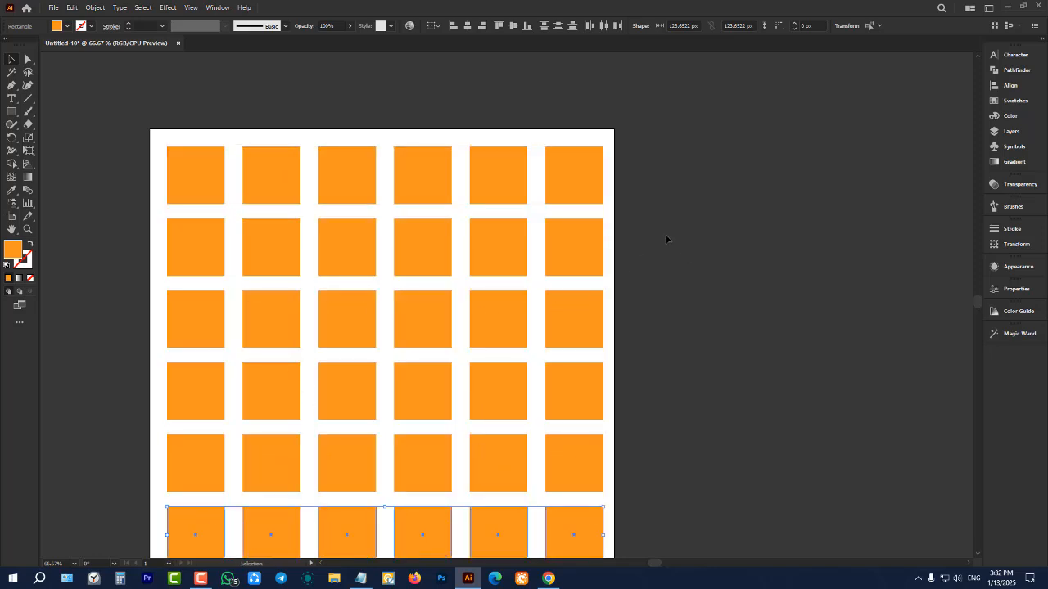
# Delete the entire six-by-six grid of squares to empty the artboard
pyautogui.scroll(-2, 665, 234)
pyautogui.keyDown('alt'); pyautogui.scroll(-1, 442, 302); pyautogui.keyUp('alt')
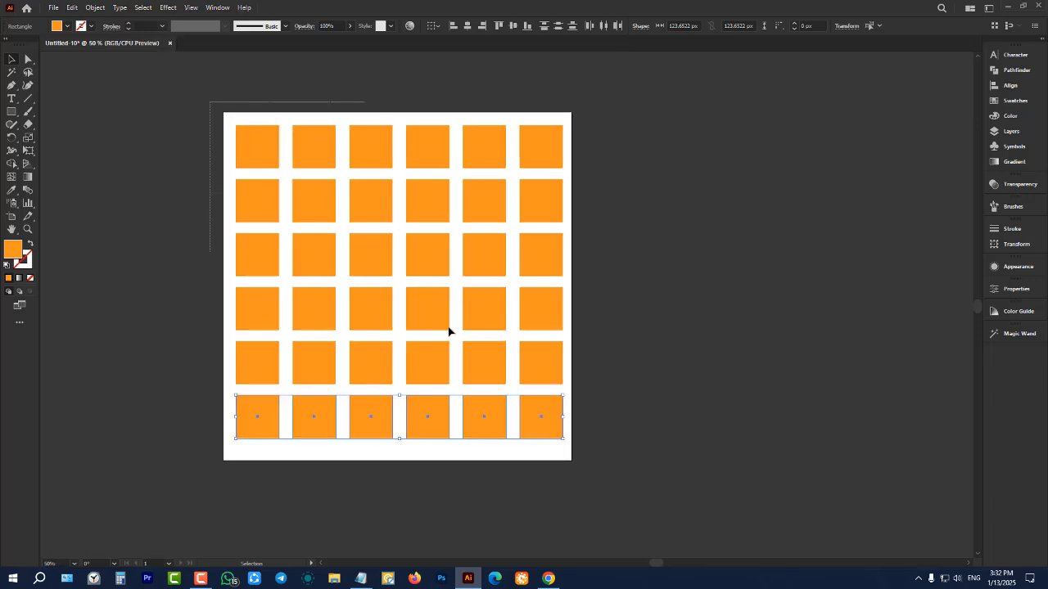
pyautogui.moveTo(448, 331); pyautogui.dragTo(677, 470)
pyautogui.press('Delete')
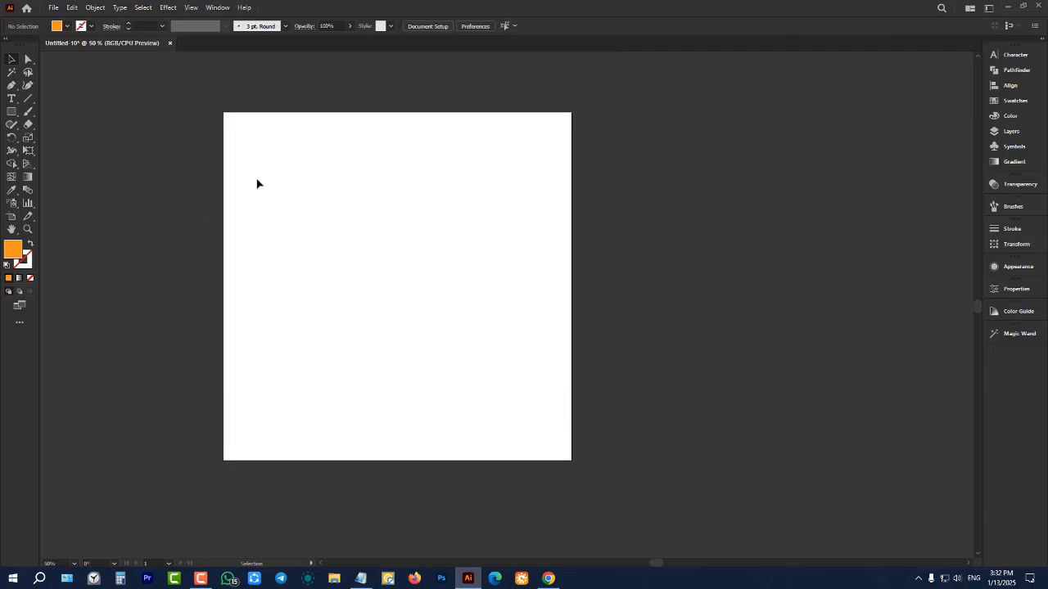
# Activate the Polygon tool and draw a tilted orange hexagon about 180 px wide over the artboard's upper-left corner
pyautogui.keyDown('alt'); pyautogui.scroll(2, 263, 99); pyautogui.keyUp('alt')
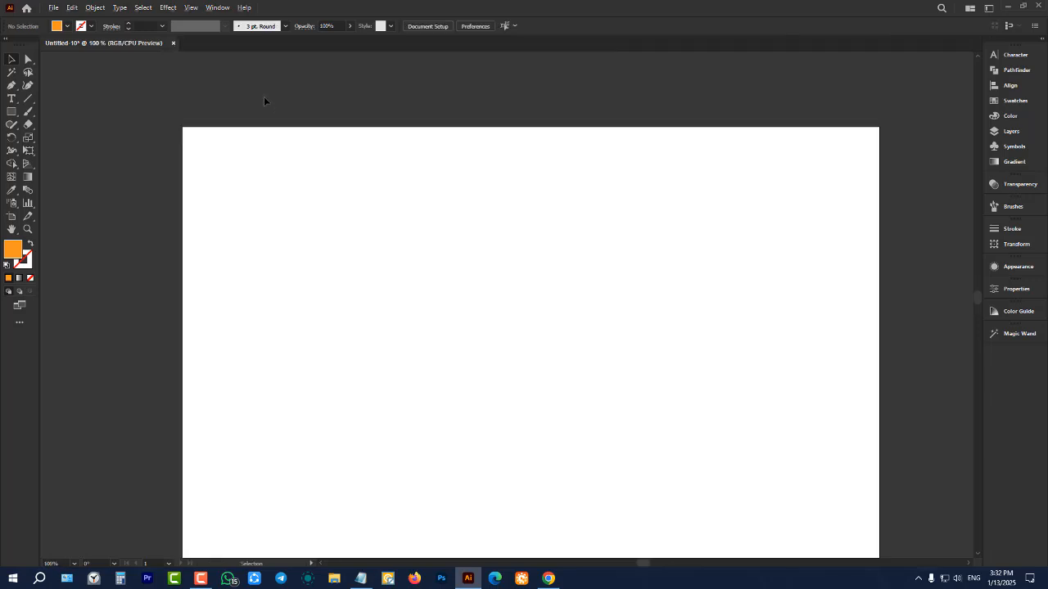
pyautogui.click(13, 115)
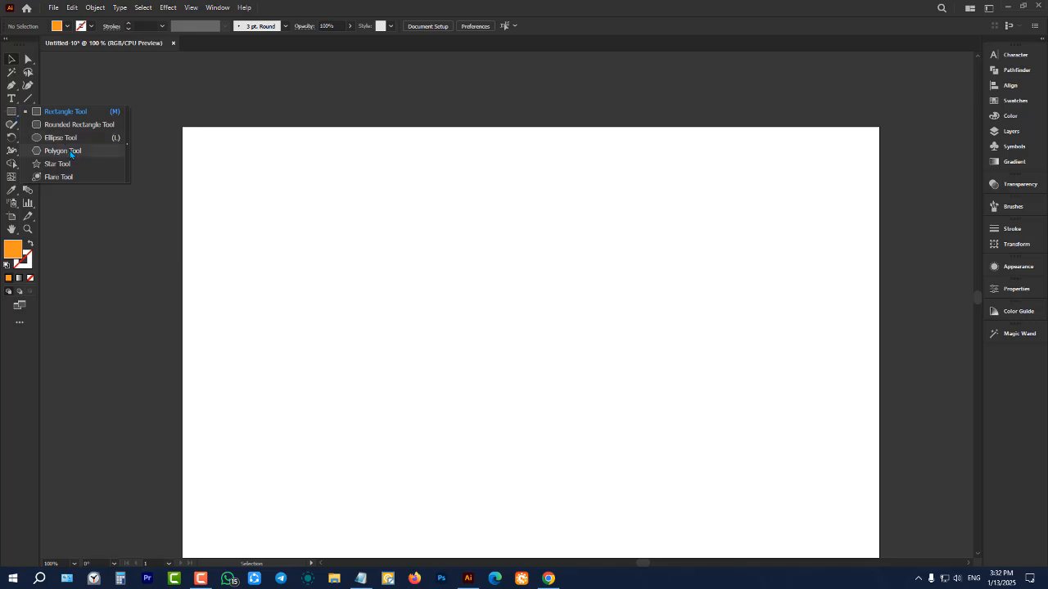
pyautogui.click(11, 114)
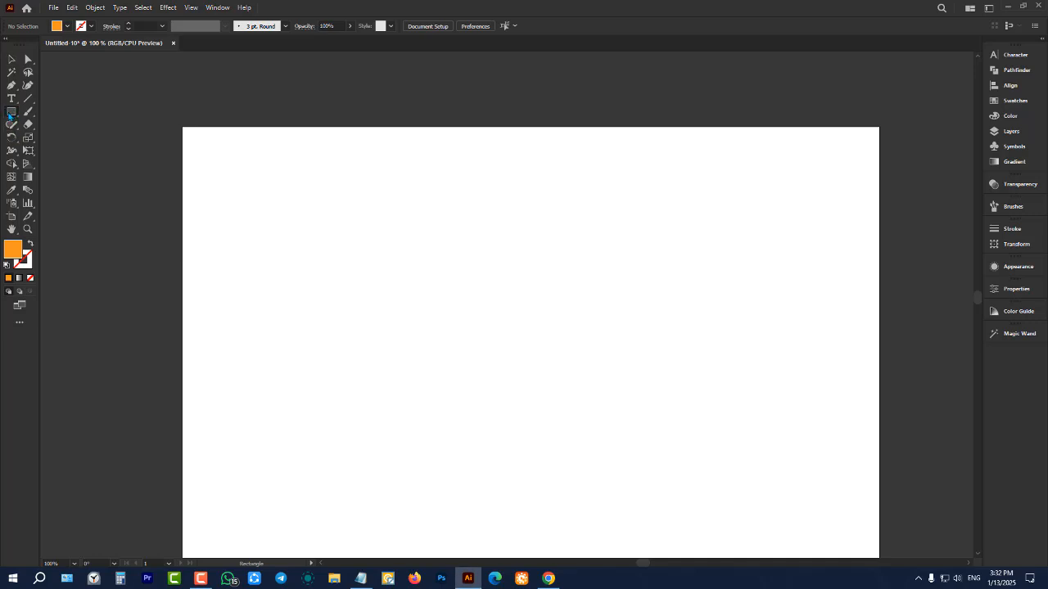
pyautogui.click(10, 117)
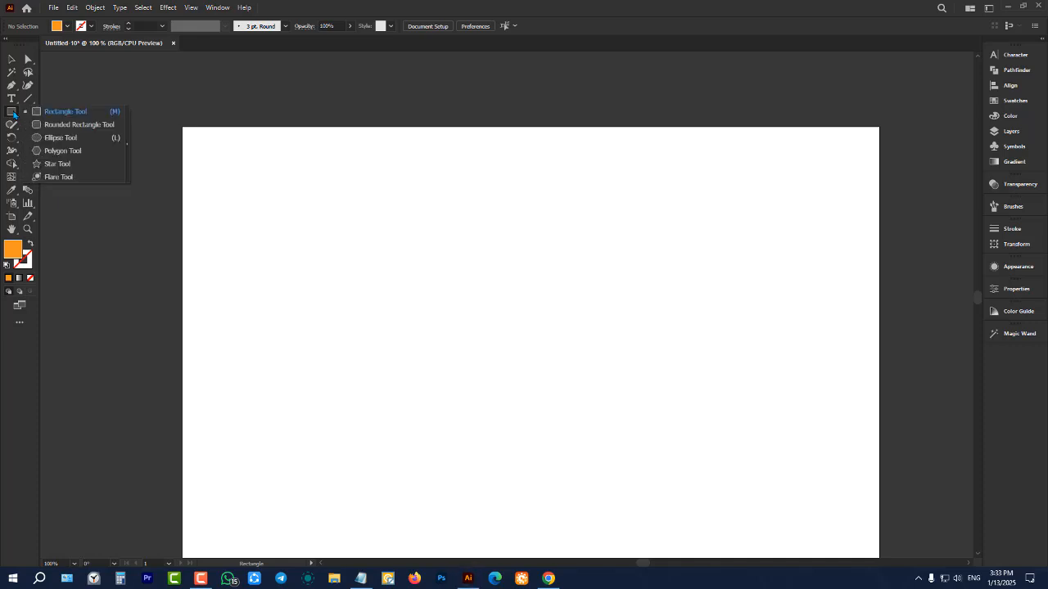
pyautogui.click(50, 152)
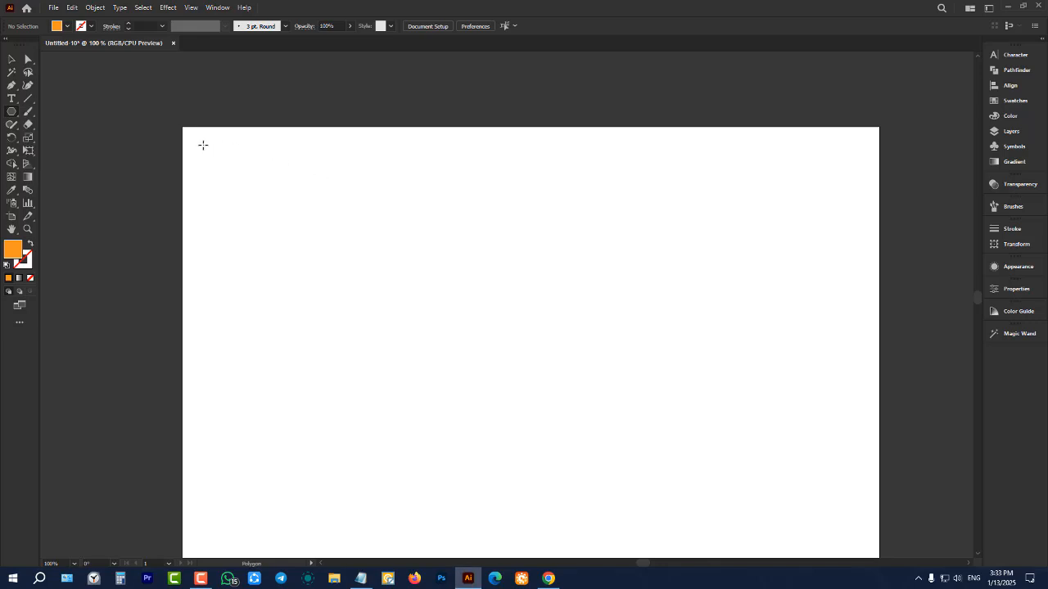
pyautogui.moveTo(203, 145); pyautogui.dragTo(243, 192)
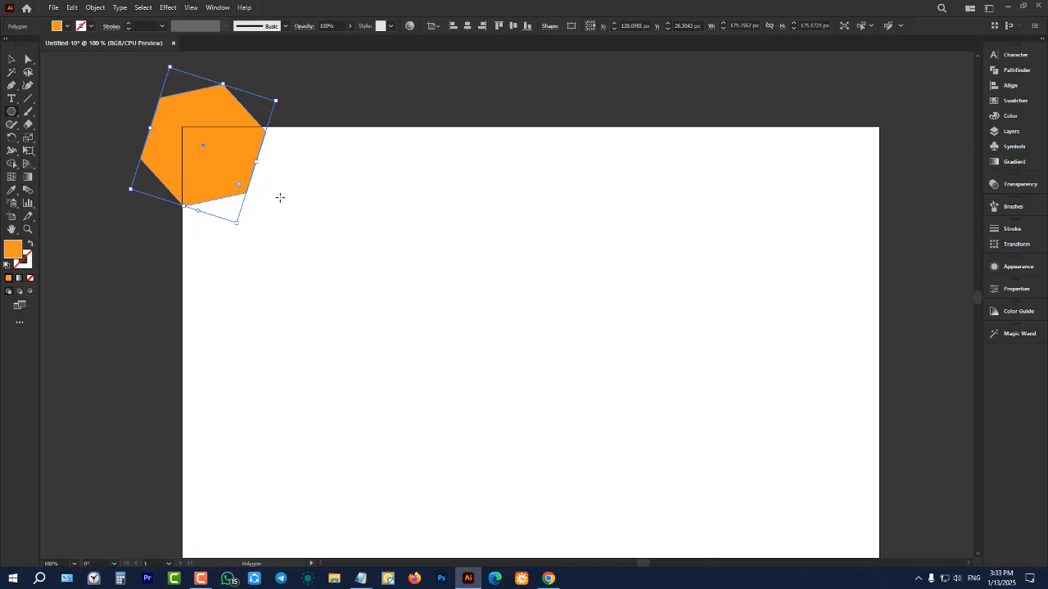
pyautogui.scroll(3, 200, 88)
pyautogui.scroll(-1, 323, 145)
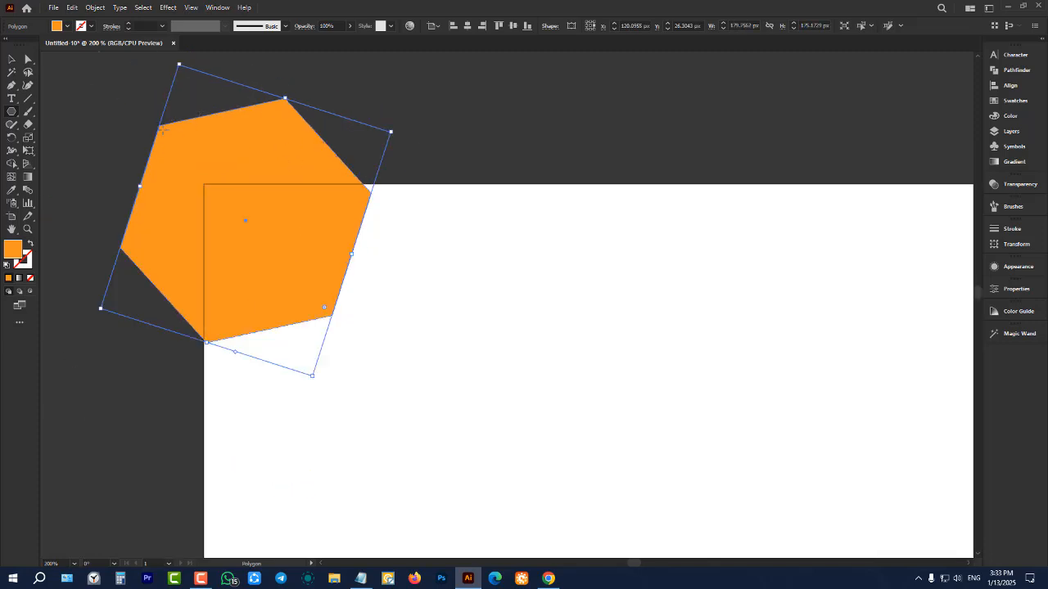
pyautogui.scroll(-3, 199, 193)
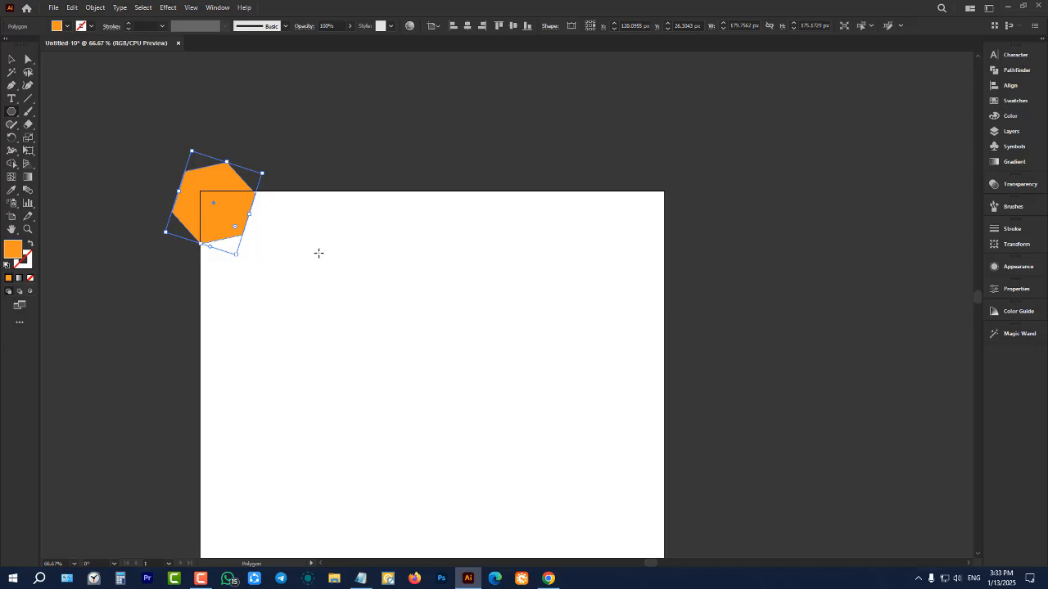
# Draw a smaller upright hexagon about 91 px wide inside the artboard, and delete the tilted hexagon at the corner
pyautogui.moveTo(319, 243)
pyautogui.mouseDown()
pyautogui.moveTo(350, 267)
pyautogui.moveTo(376, 244)
pyautogui.moveTo(337, 255)
pyautogui.moveTo(365, 261)
pyautogui.moveTo(330, 261)
pyautogui.mouseUp()
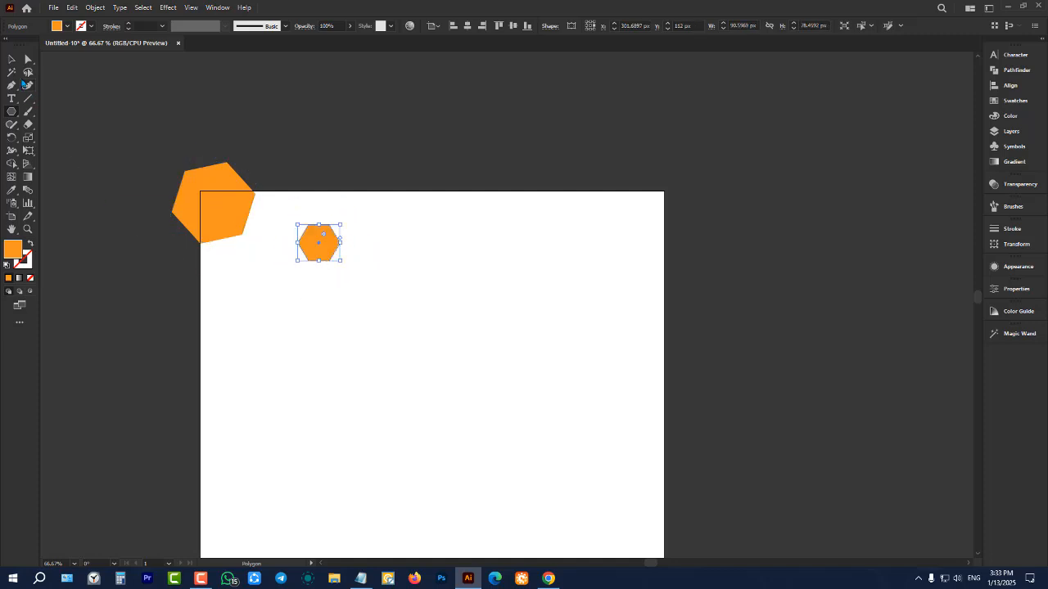
pyautogui.click(12, 59)
pyautogui.moveTo(82, 125); pyautogui.dragTo(224, 306)
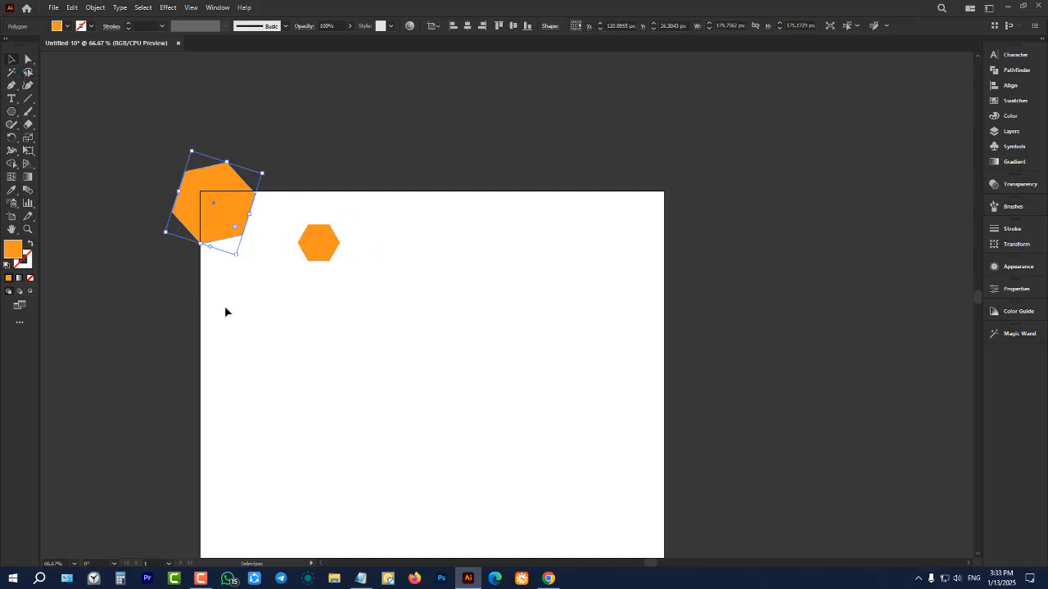
pyautogui.press('Delete')
# Move the small upright hexagon close to the artboard's upper-left corner and deselect it
pyautogui.scroll(3, 308, 238)
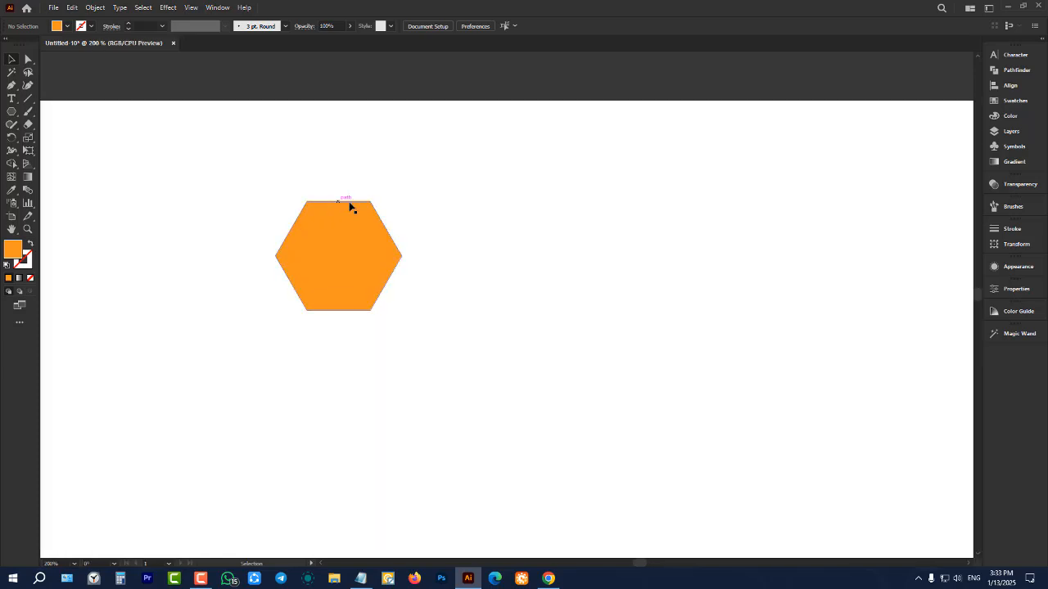
pyautogui.scroll(-2, 473, 225)
pyautogui.moveTo(409, 241); pyautogui.dragTo(283, 215)
pyautogui.click(330, 287)
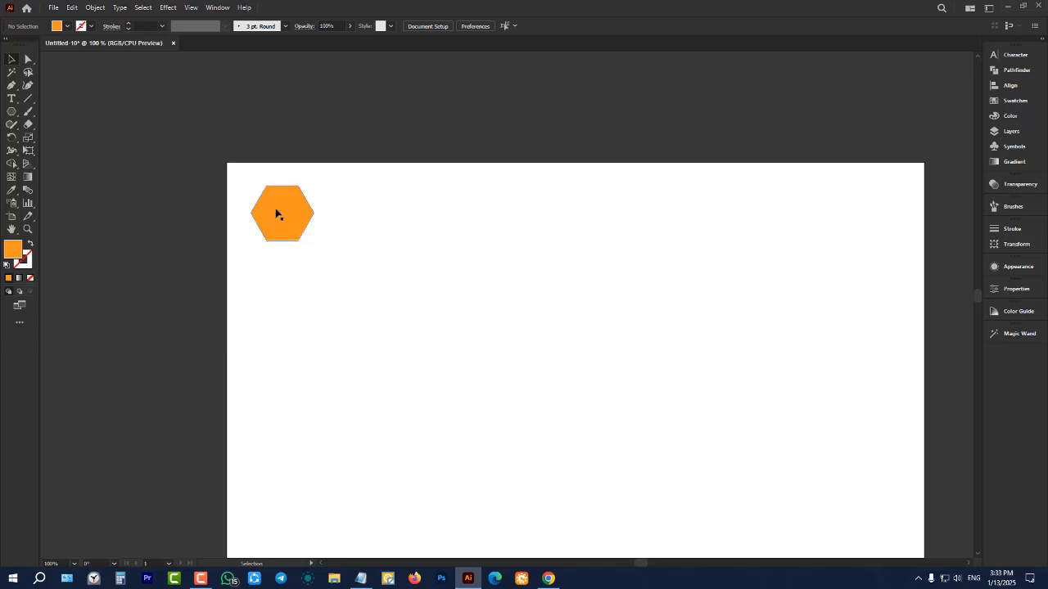
pyautogui.scroll(-1, 303, 200)
pyautogui.scroll(-2, 307, 194)
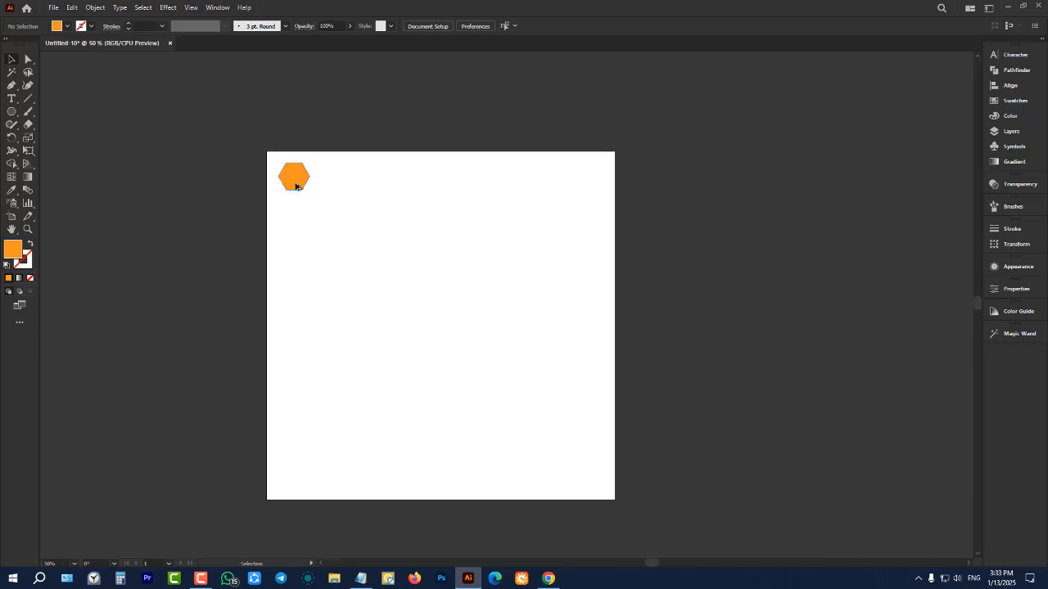
# Copy the hexagon straight down with a small gap and repeat the duplication until nine evenly spaced hexagons form a column
pyautogui.moveTo(295, 186); pyautogui.dragTo(296, 216)
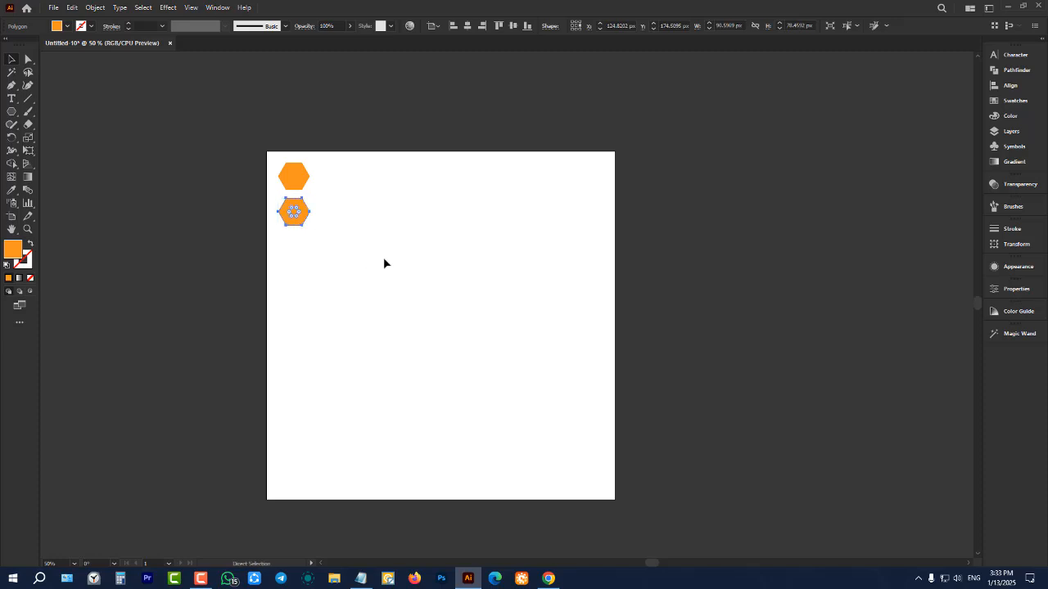
pyautogui.hotkey('ctrl', 'd')
pyautogui.hotkey('ctrl', 'd')
pyautogui.hotkey('ctrl', 'd')
pyautogui.hotkey('ctrl', 'd')
pyautogui.hotkey('ctrl', 'd')
pyautogui.hotkey('ctrl', 'd')
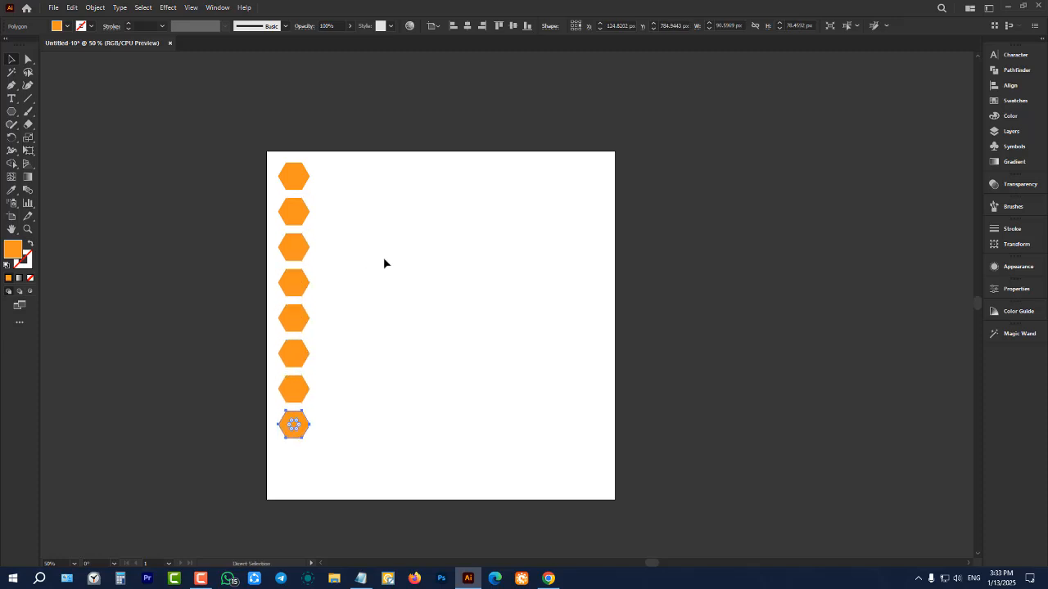
pyautogui.hotkey('ctrl', 'd')
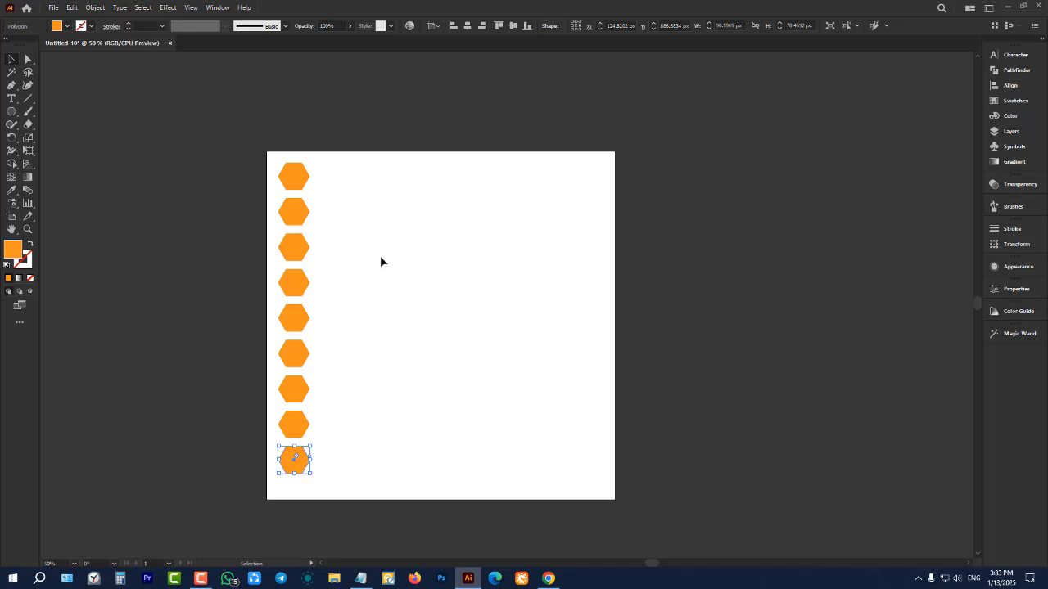
# Select all nine hexagons and copy the column about 80 px right and 53 px down so the copies interlock with the originals
pyautogui.click(367, 211)
pyautogui.moveTo(407, 134); pyautogui.dragTo(249, 487)
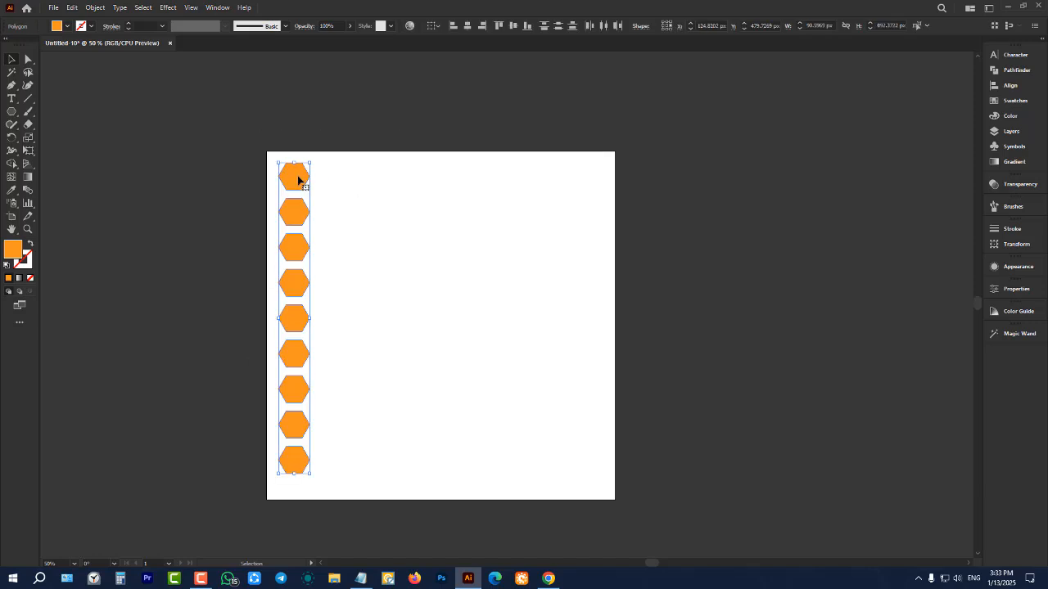
pyautogui.moveTo(300, 180); pyautogui.dragTo(325, 198)
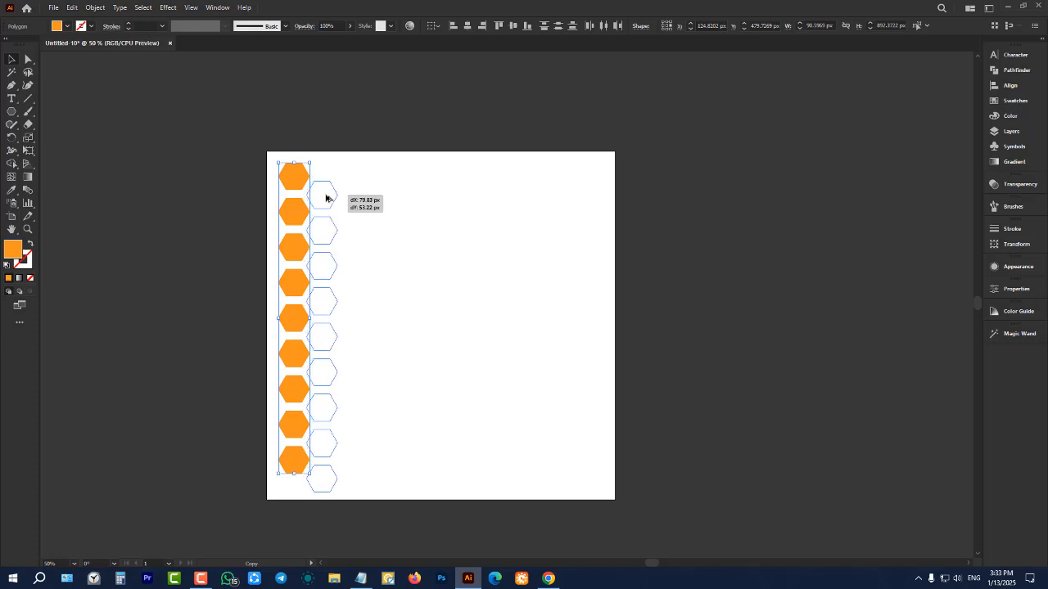
pyautogui.moveTo(326, 198); pyautogui.dragTo(326, 198)
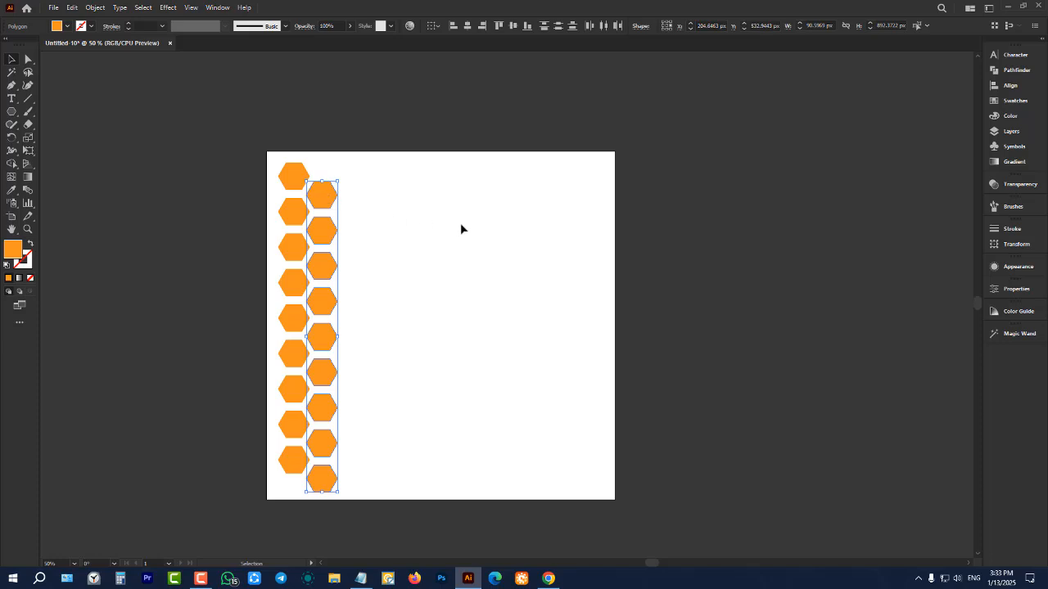
# Repeat the diagonal column duplication until eleven columns step down across the artboard
pyautogui.hotkey('ctrl', 'd')
pyautogui.hotkey('ctrl', 'd')
pyautogui.hotkey('ctrl', 'd')
pyautogui.hotkey('ctrl', 'd')
pyautogui.hotkey('ctrl', 'd')
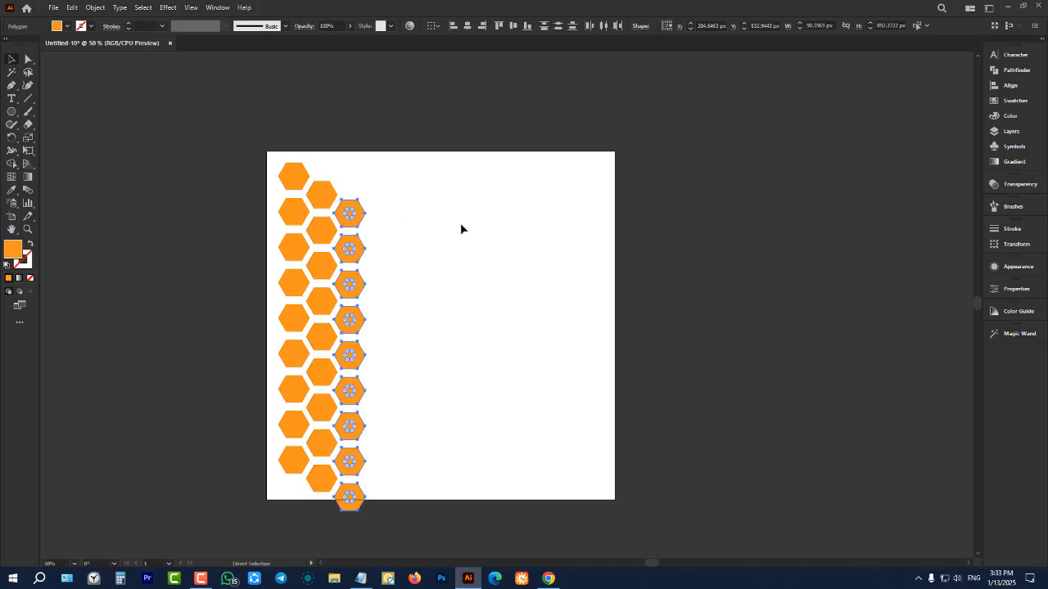
pyautogui.hotkey('ctrl', 'd')
pyautogui.hotkey('ctrl', 'd')
pyautogui.hotkey('ctrl', 'd')
pyautogui.hotkey('ctrl', 'd')
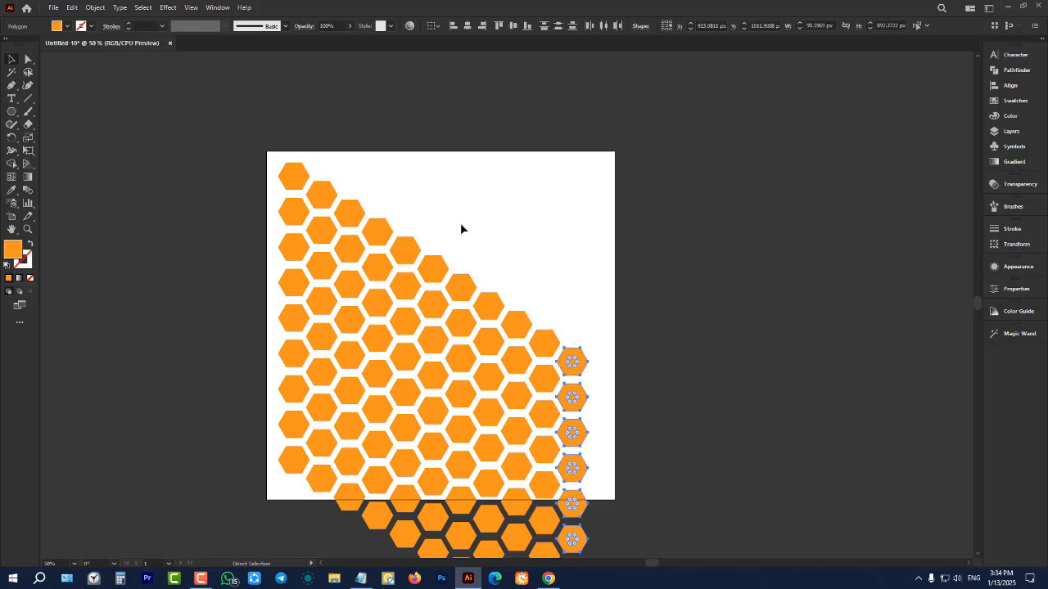
# Undo the repeated diagonal copies back to the two staggered hexagon columns
pyautogui.hotkey('ctrl', 'z')
pyautogui.hotkey('ctrl', 'z')
pyautogui.hotkey('ctrl', 'z')
pyautogui.hotkey('ctrl', 'z')
pyautogui.hotkey('ctrl', 'z')
pyautogui.hotkey('ctrl', 'z')
pyautogui.hotkey('ctrl', 'z')
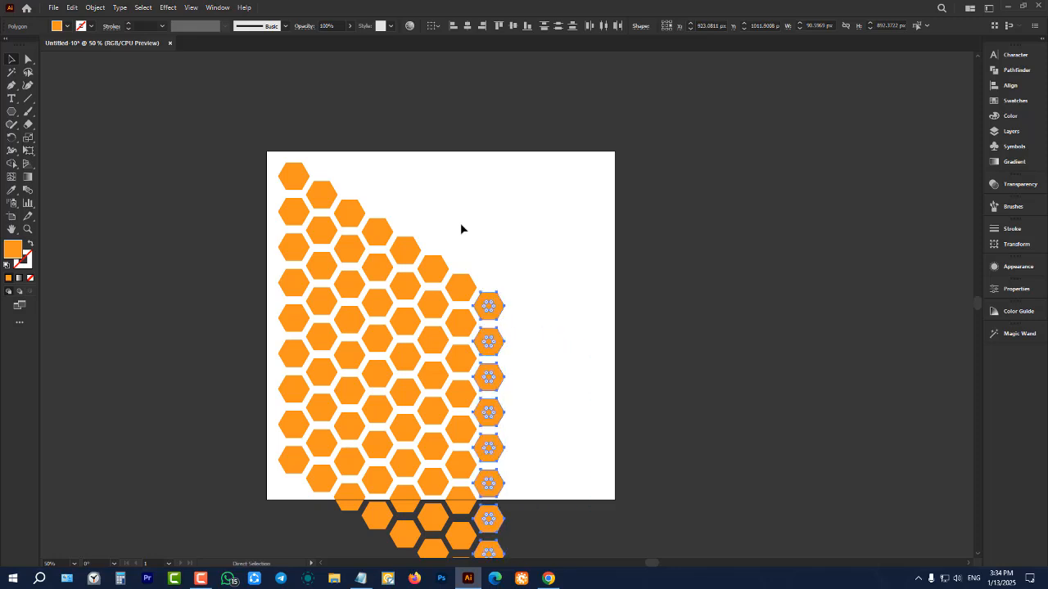
pyautogui.hotkey('ctrl', 'z')
pyautogui.hotkey('ctrl', 'z')
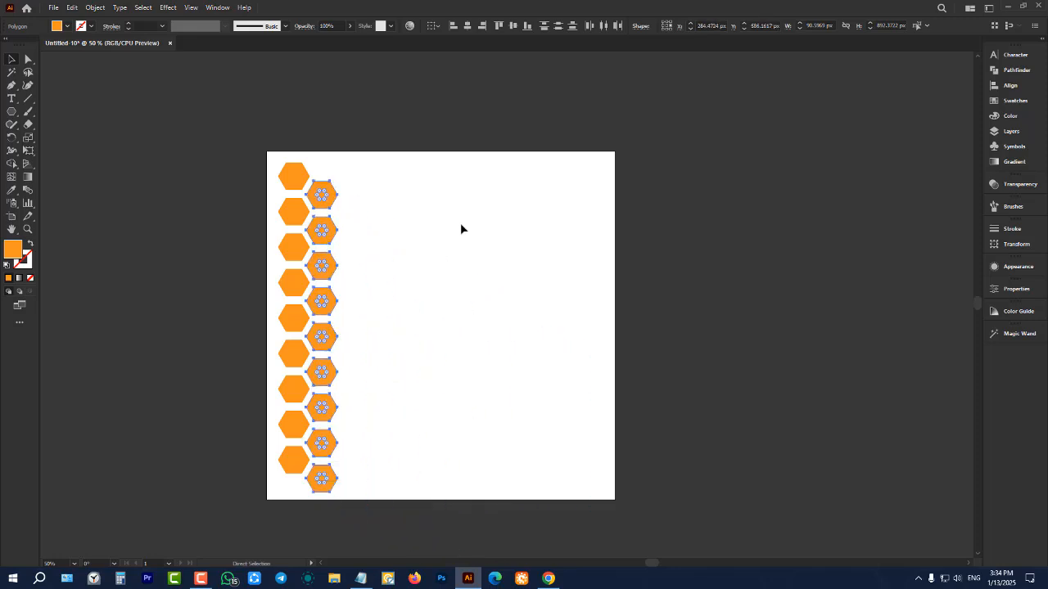
# Select both staggered columns, copy them level to the right, and repeat the duplication until twelve columns form a honeycomb across the artboard
pyautogui.click(308, 156)
pyautogui.moveTo(249, 124); pyautogui.dragTo(470, 532)
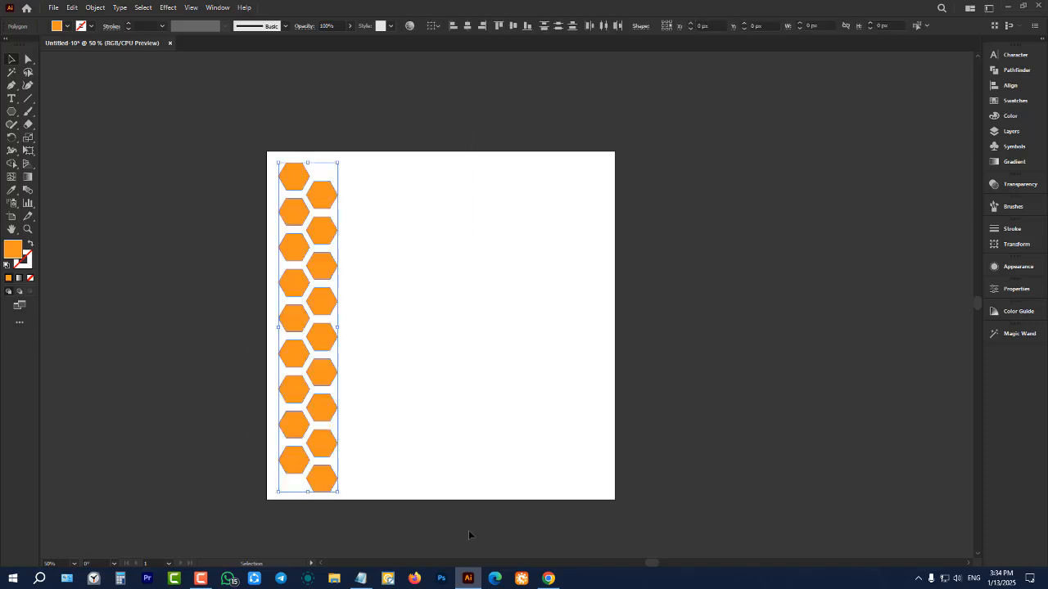
pyautogui.moveTo(318, 199); pyautogui.dragTo(373, 198)
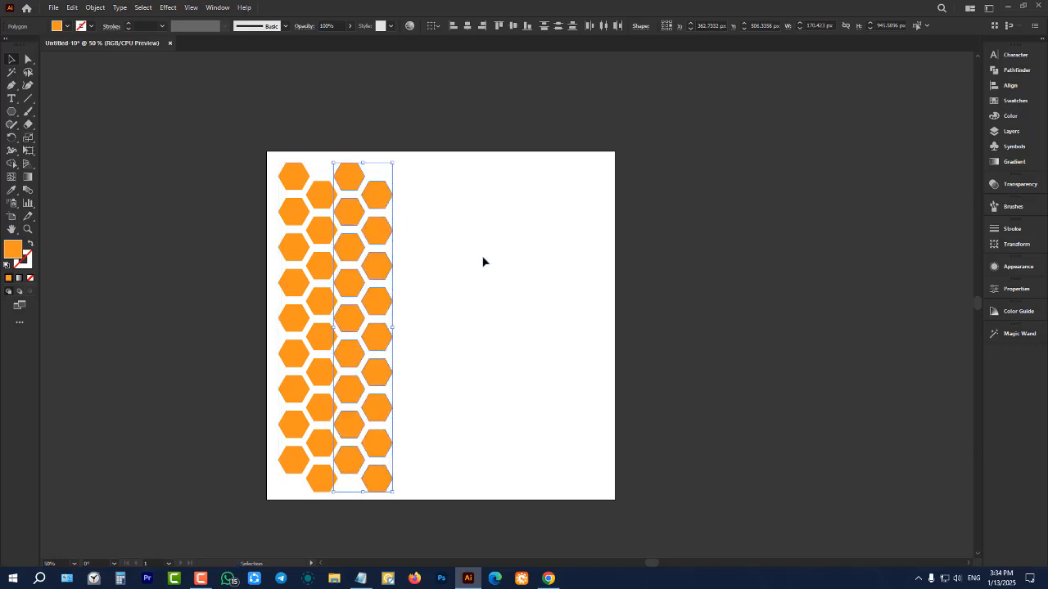
pyautogui.hotkey('ctrl', 'd')
pyautogui.hotkey('ctrl', 'd')
pyautogui.hotkey('ctrl', 'd')
pyautogui.hotkey('ctrl', 'd')
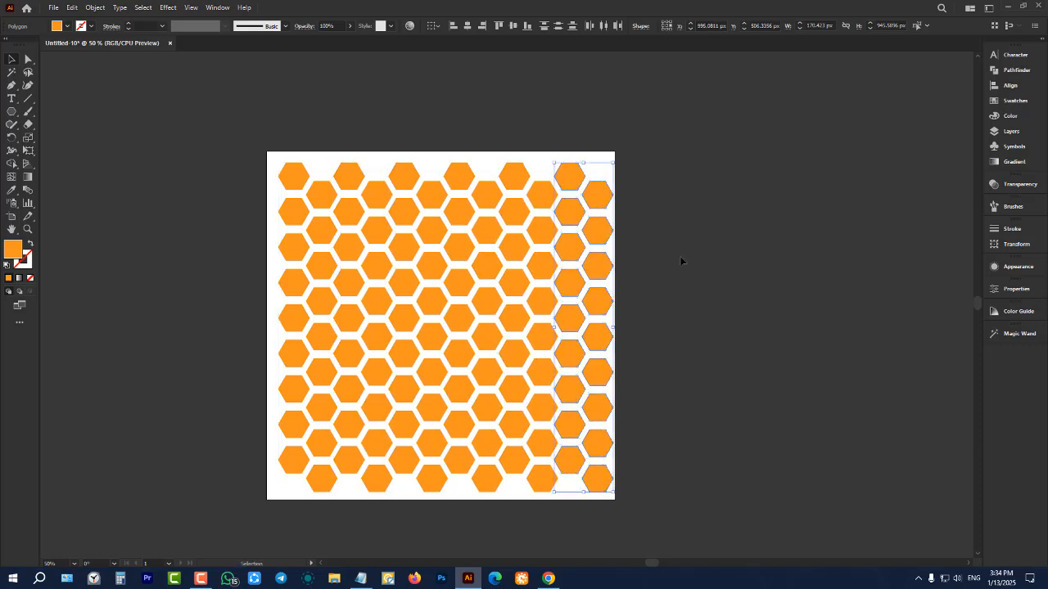
pyautogui.click(680, 260)
# Select the entire hexagon honeycomb and delete it to empty the artboard
pyautogui.scroll(1, 448, 303)
pyautogui.scroll(-2, 448, 303)
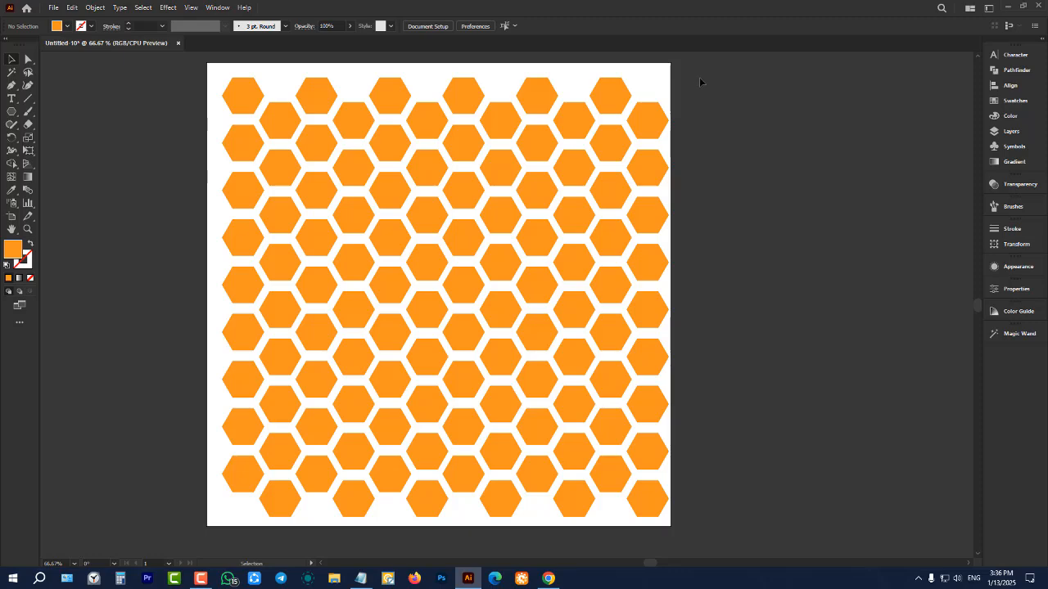
pyautogui.scroll(-1, 699, 81)
pyautogui.scroll(1, 704, 114)
pyautogui.scroll(1, 711, 142)
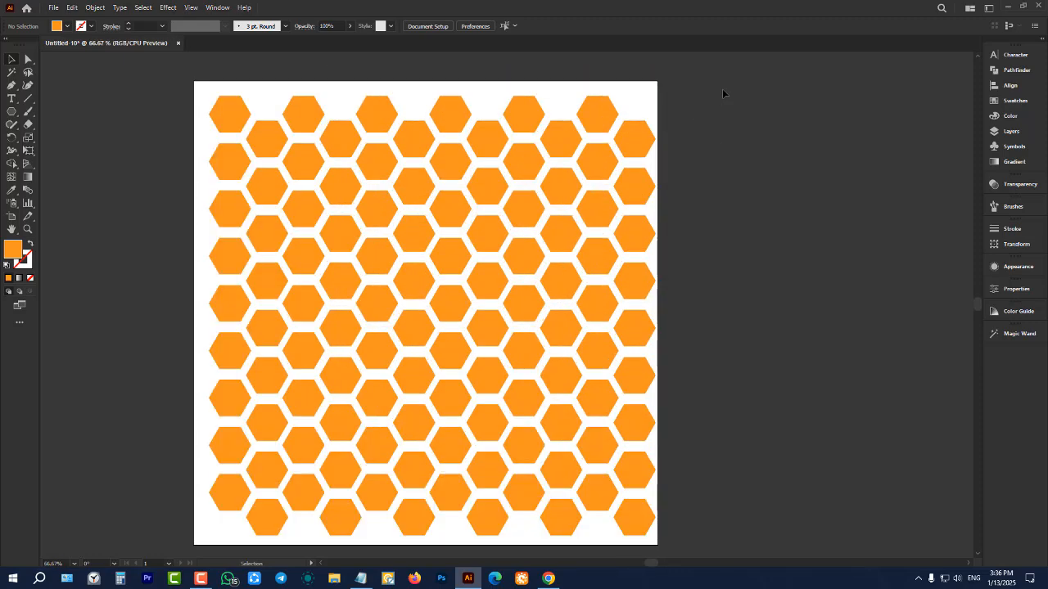
pyautogui.scroll(-1, 712, 92)
pyautogui.moveTo(731, 87); pyautogui.dragTo(194, 431)
pyautogui.press('Delete')
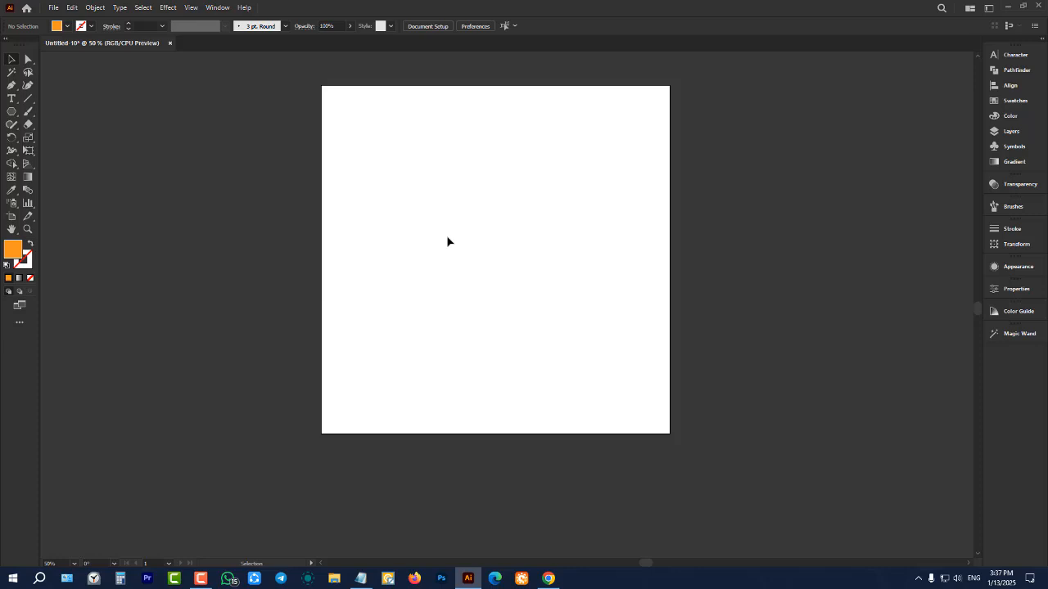
# Draw a tilted orange hexagon about 240 px wide with the Polygon tool over the artboard's upper-left corner
pyautogui.scroll(1, 491, 244)
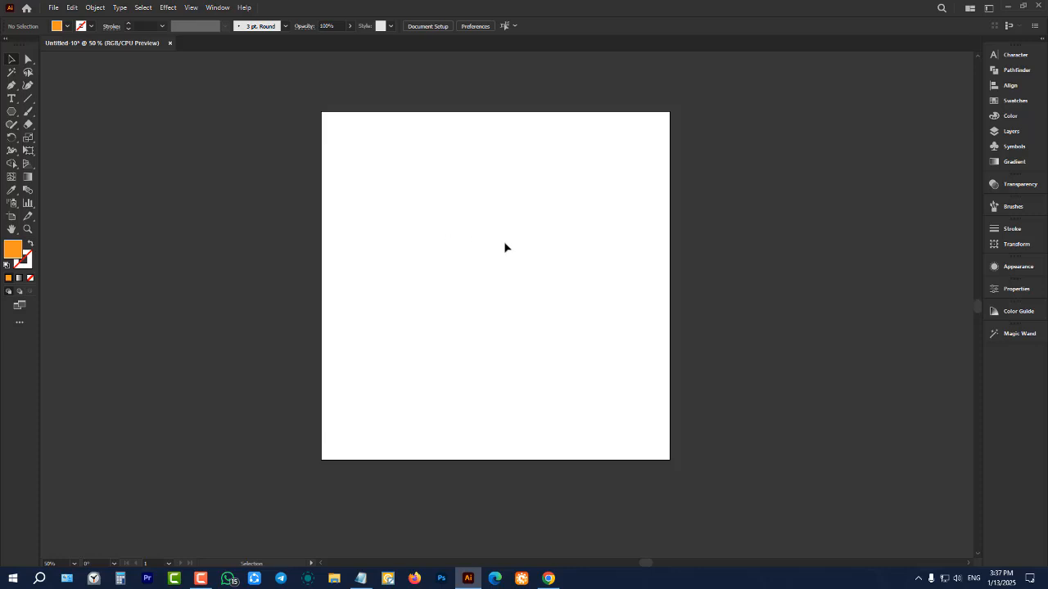
pyautogui.scroll(1, 513, 245)
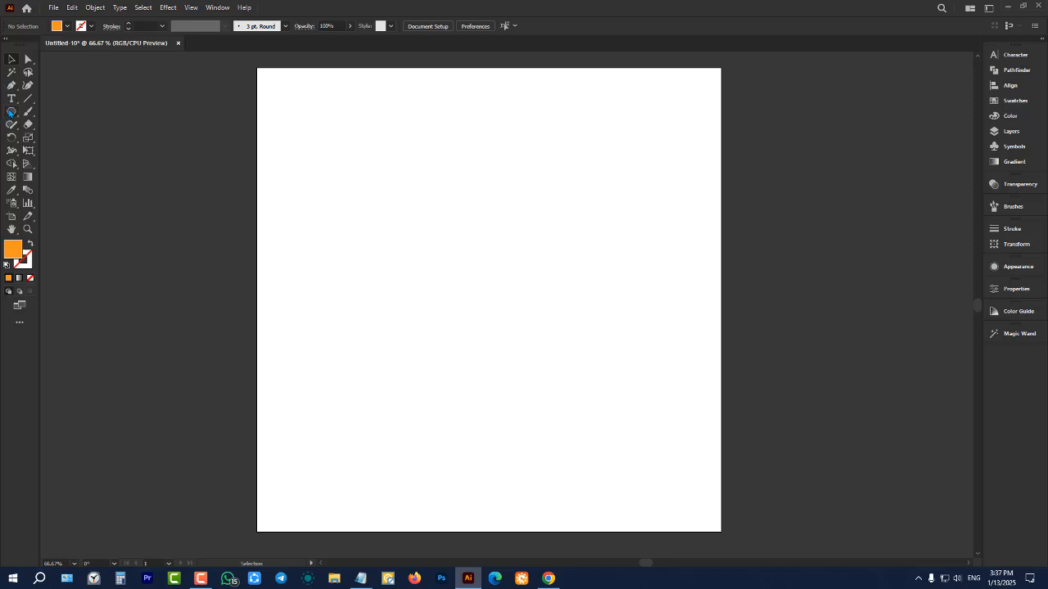
pyautogui.click(12, 113)
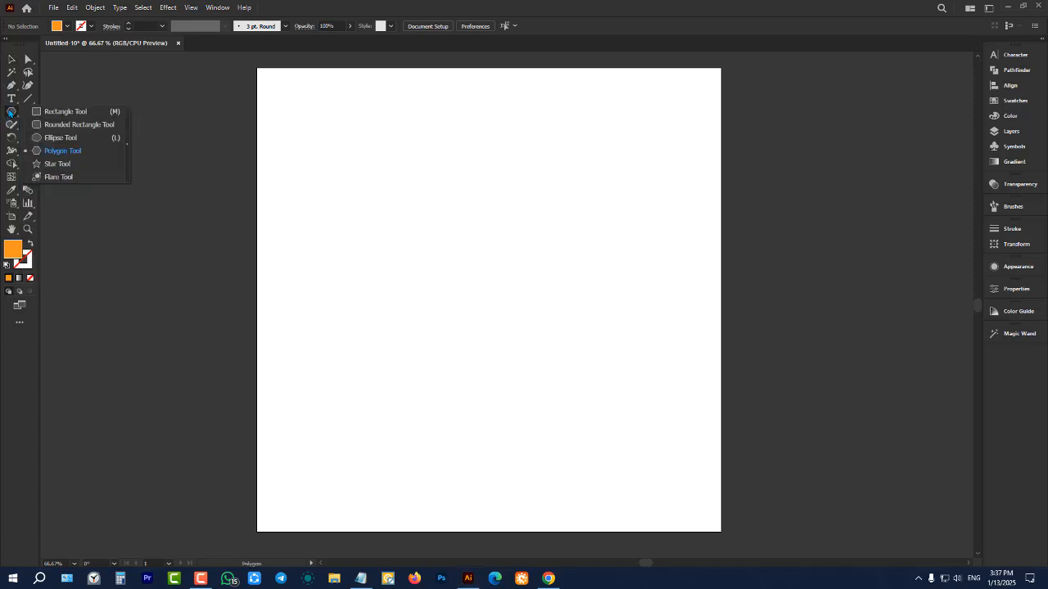
pyautogui.click(60, 152)
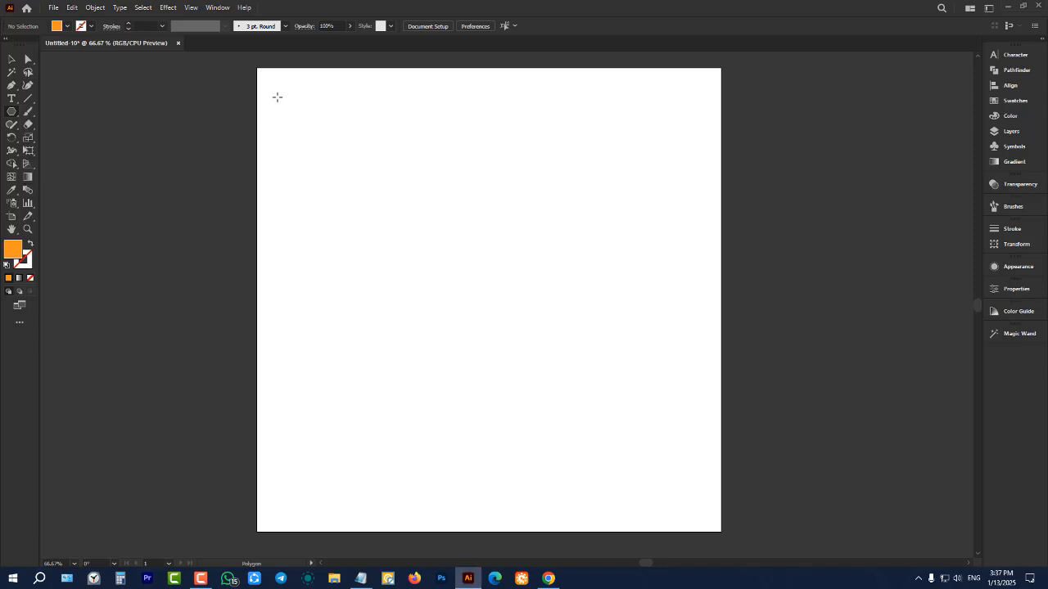
pyautogui.moveTo(276, 84); pyautogui.dragTo(299, 110)
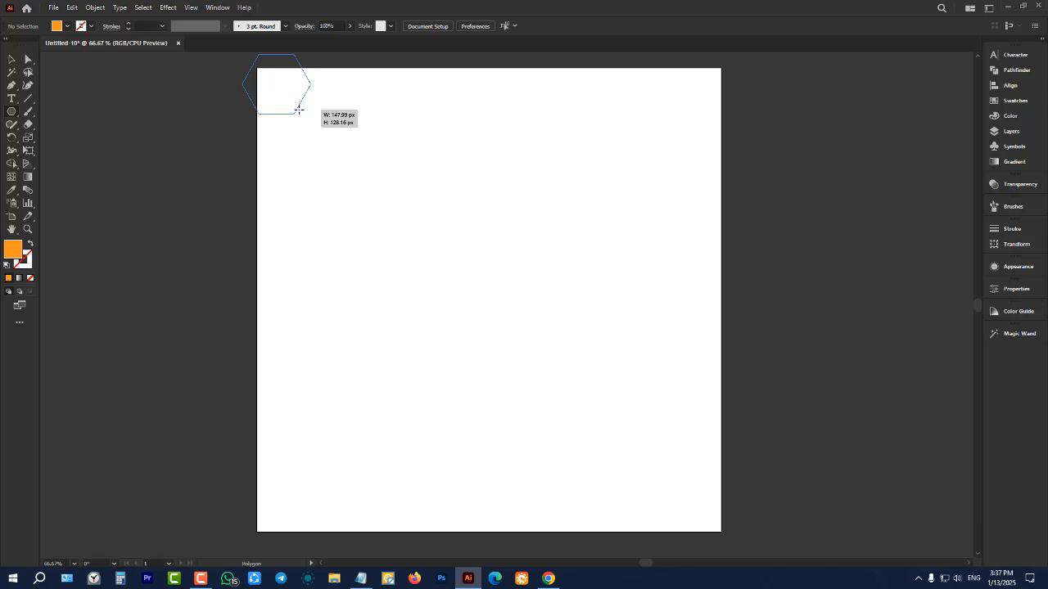
pyautogui.moveTo(298, 110); pyautogui.dragTo(300, 135)
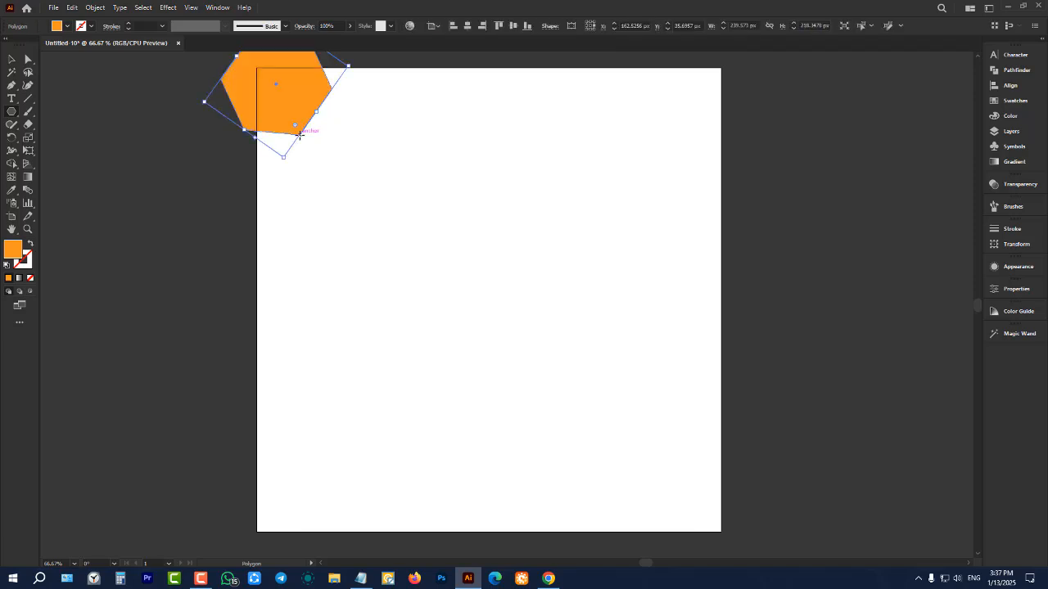
# Undo the tilted hexagon and draw a level orange hexagon about 95 px wide just inside the artboard's upper-left corner
pyautogui.hotkey('ctrl', 'z')
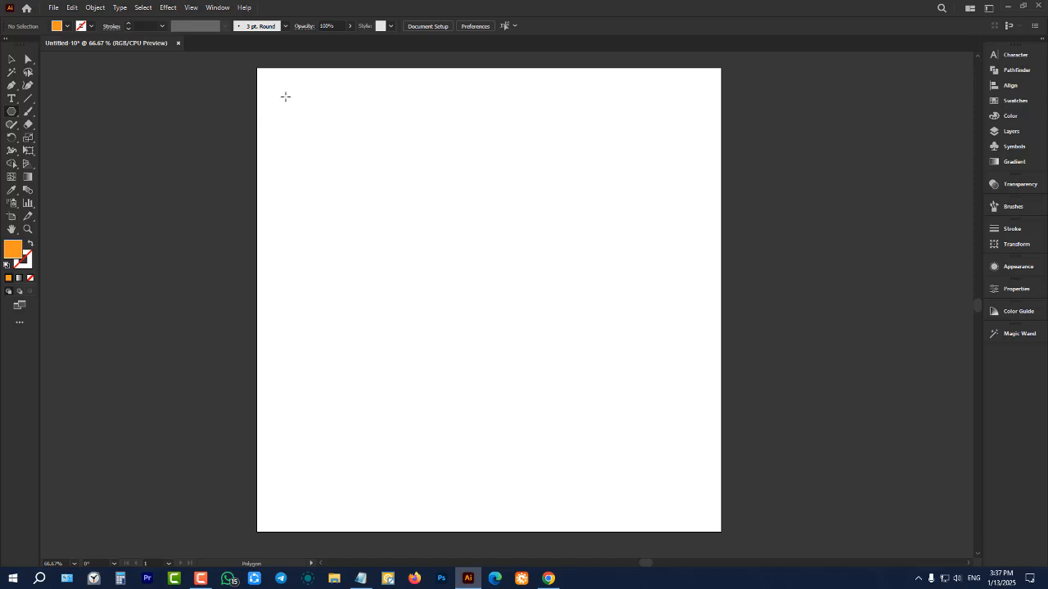
pyautogui.moveTo(285, 97); pyautogui.dragTo(337, 126)
pyautogui.click(16, 61)
pyautogui.click(199, 143)
pyautogui.scroll(1, 270, 110)
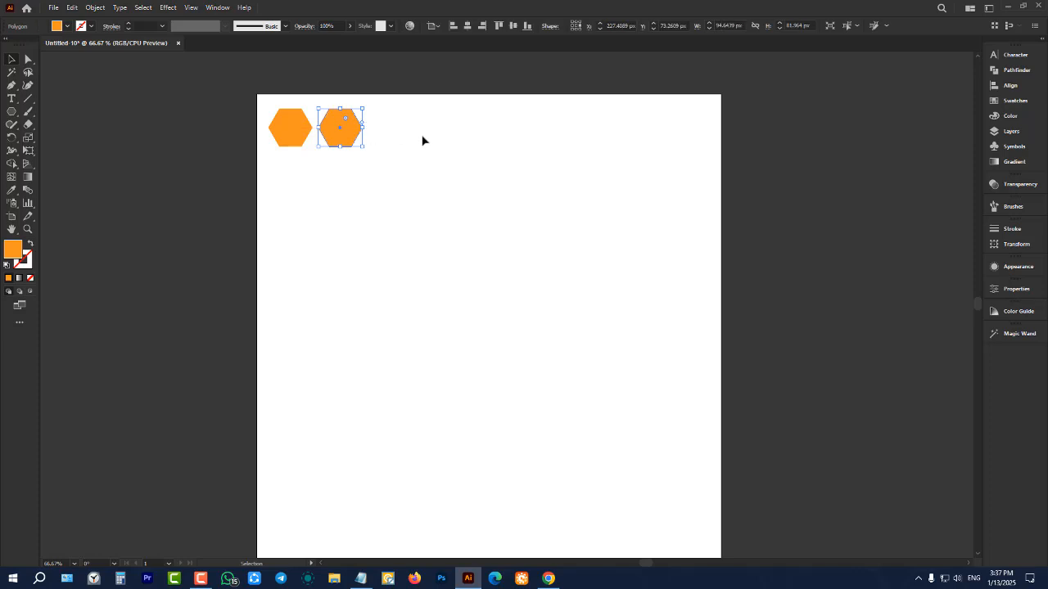
# Copy the hexagon about 107 px to the right and repeat the duplication until nine hexagons form a row
pyautogui.hotkey('ctrl', 'd')
pyautogui.hotkey('ctrl', 'd')
pyautogui.hotkey('ctrl', 'd')
pyautogui.hotkey('ctrl', 'd')
pyautogui.hotkey('ctrl', 'd')
pyautogui.hotkey('ctrl', 'd')
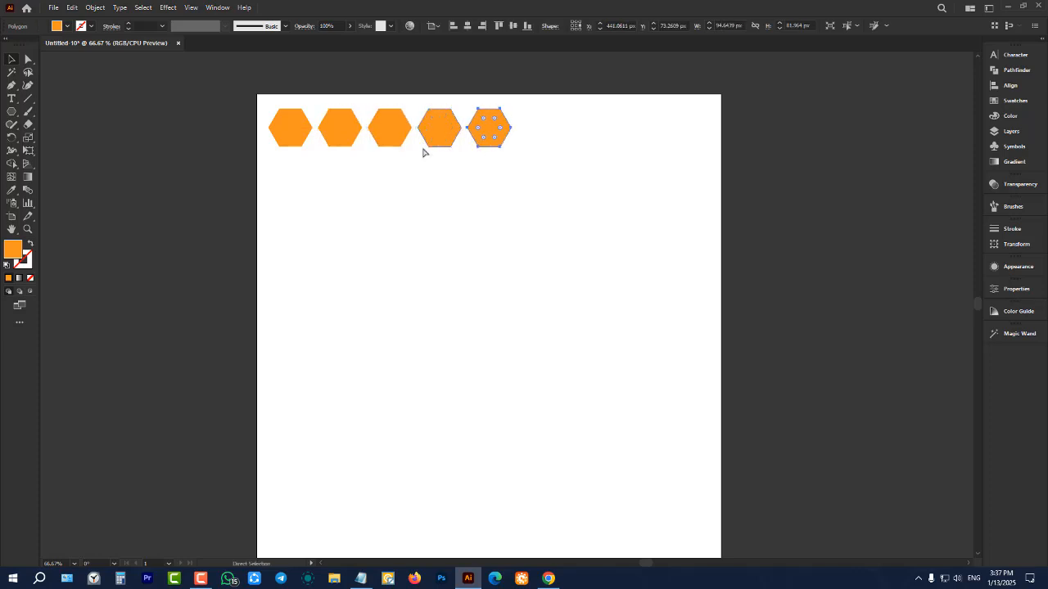
pyautogui.hotkey('ctrl', 'd')
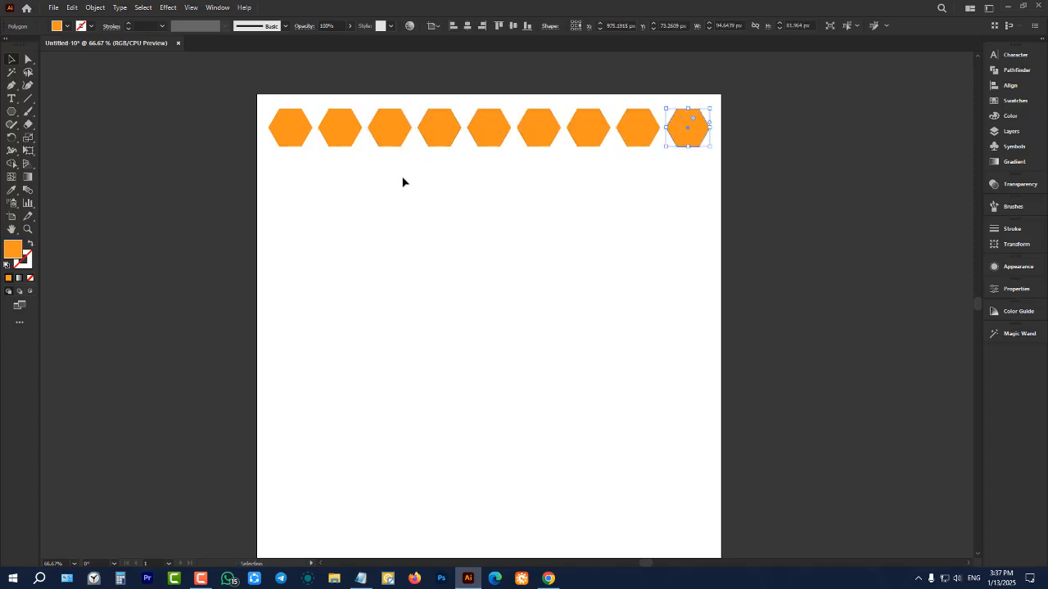
# Select the whole hexagon row and place a copy diagonally below it so the two rows are staggered
pyautogui.click(227, 110)
pyautogui.moveTo(230, 97); pyautogui.dragTo(725, 221)
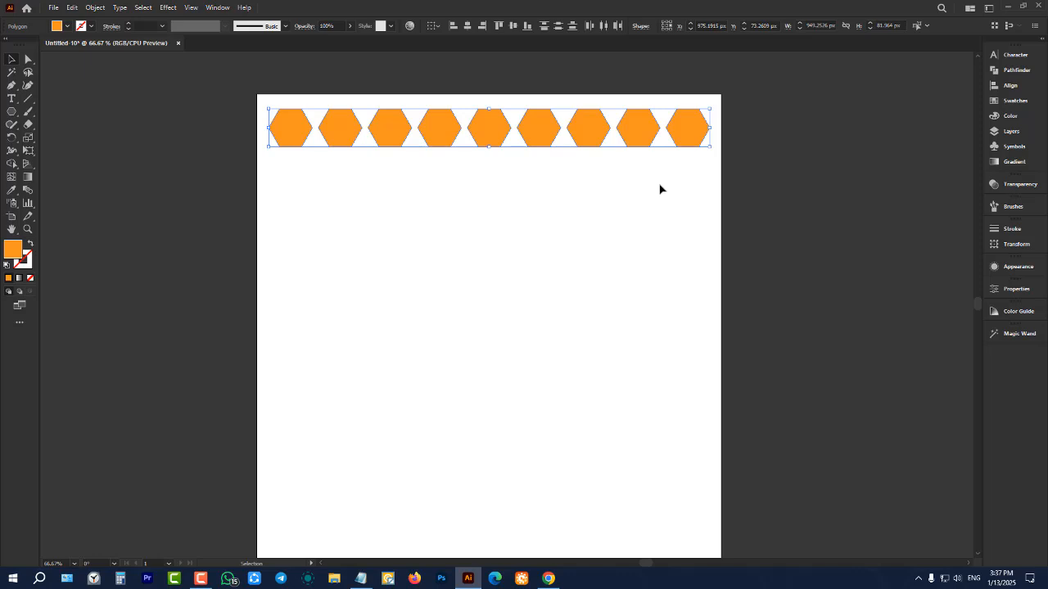
pyautogui.moveTo(685, 136); pyautogui.dragTo(659, 176)
# Delete the staggered second row and all hexagons of the first row except the one at the artboard's upper-left corner
pyautogui.moveTo(213, 176); pyautogui.dragTo(678, 270)
pyautogui.press('Delete')
pyautogui.moveTo(747, 113); pyautogui.dragTo(342, 270)
pyautogui.press('Delete')
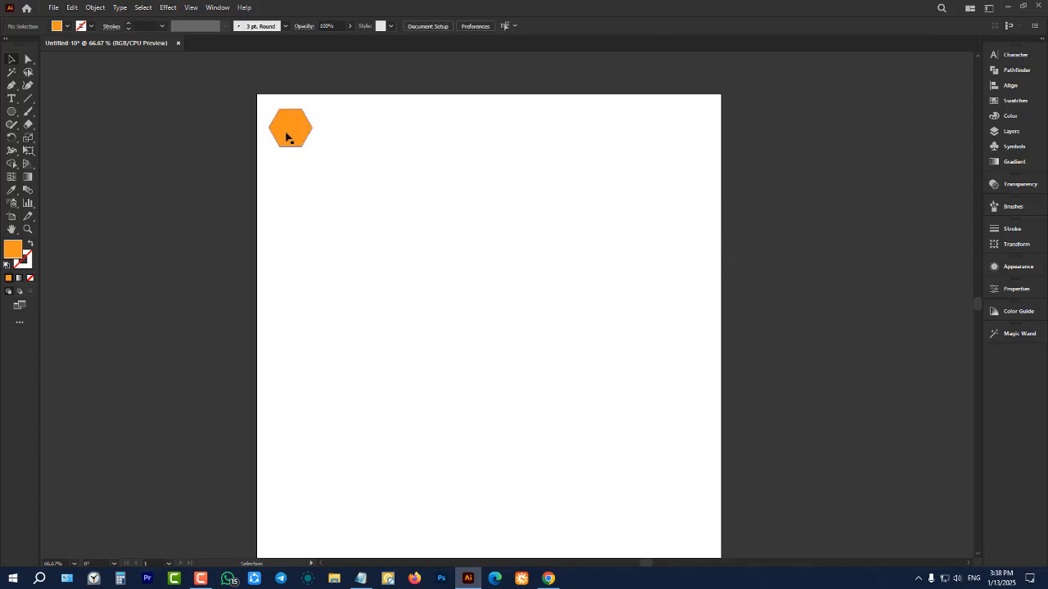
# Copy the remaining hexagon about 96 px straight down and repeat the duplication until ten hexagons form a column
pyautogui.moveTo(287, 137); pyautogui.dragTo(287, 180)
pyautogui.hotkey('ctrl', 'd')
pyautogui.hotkey('ctrl', 'd')
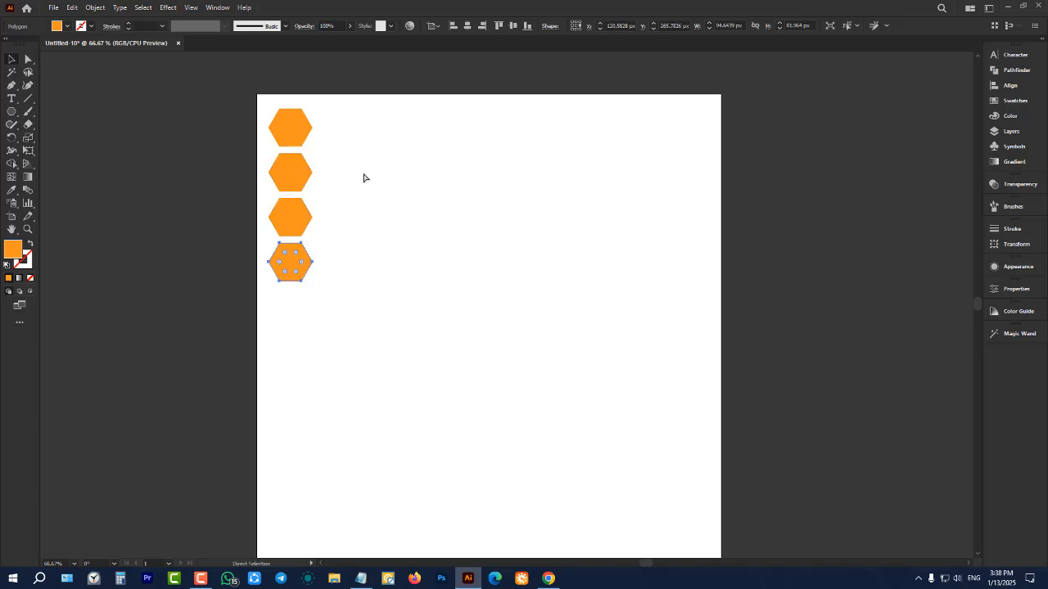
pyautogui.hotkey('ctrl', 'd')
pyautogui.hotkey('ctrl', 'd')
pyautogui.hotkey('ctrl', 'd')
pyautogui.hotkey('ctrl', 'd')
pyautogui.hotkey('ctrl', 'd')
pyautogui.hotkey('ctrl', 'd')
pyautogui.hotkey('ctrl', 'd')
pyautogui.hotkey('ctrl', 'd')
pyautogui.scroll(-3, 365, 178)
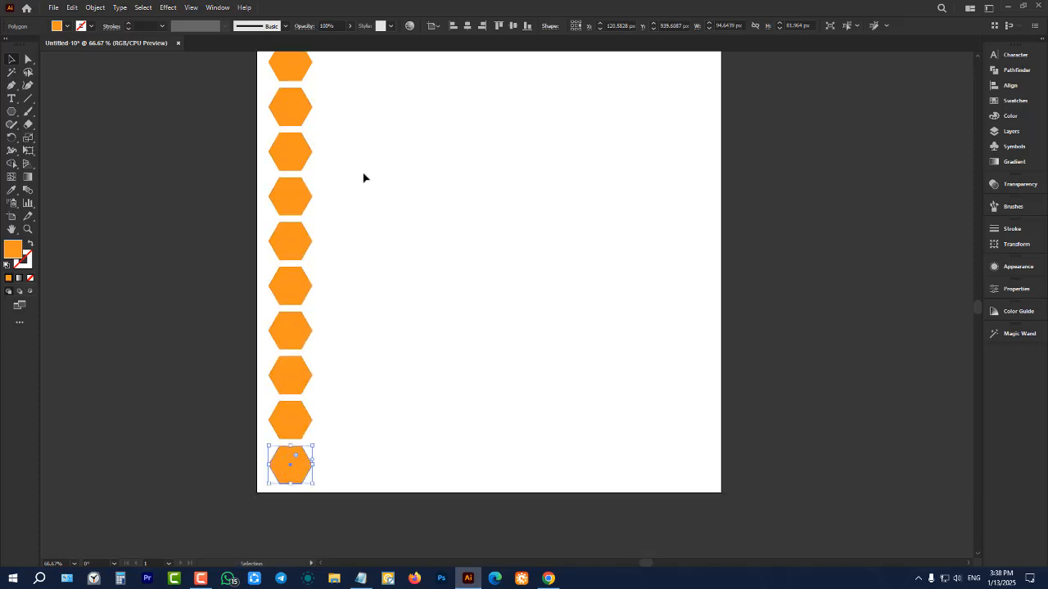
# Select the full hexagon column and place a staggered copy about 85 px to the right and 48 px down
pyautogui.scroll(1, 362, 175)
pyautogui.scroll(-1, 363, 175)
pyautogui.moveTo(245, 100); pyautogui.dragTo(457, 449)
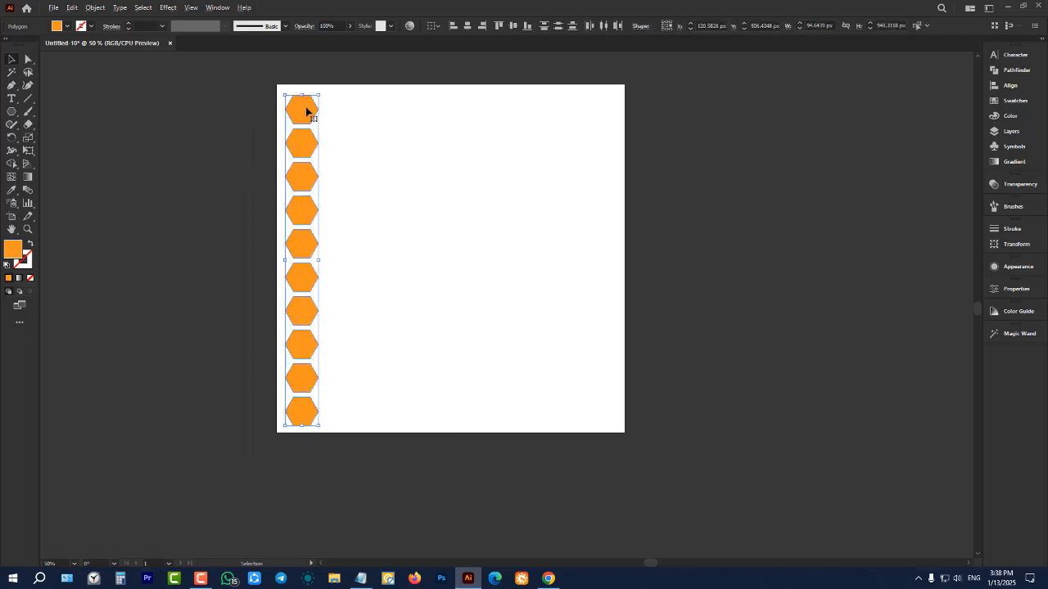
pyautogui.moveTo(306, 111); pyautogui.dragTo(335, 127)
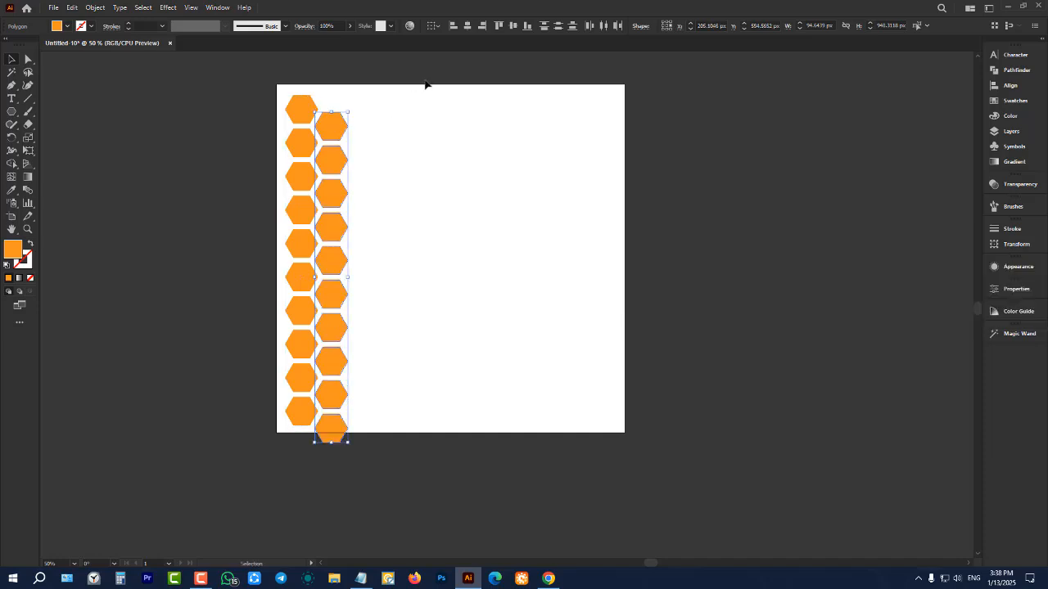
# Select both staggered columns, copy them level about 161 px to the right, and repeat the duplication until twelve columns cover the artboard
pyautogui.moveTo(425, 82); pyautogui.dragTo(215, 497)
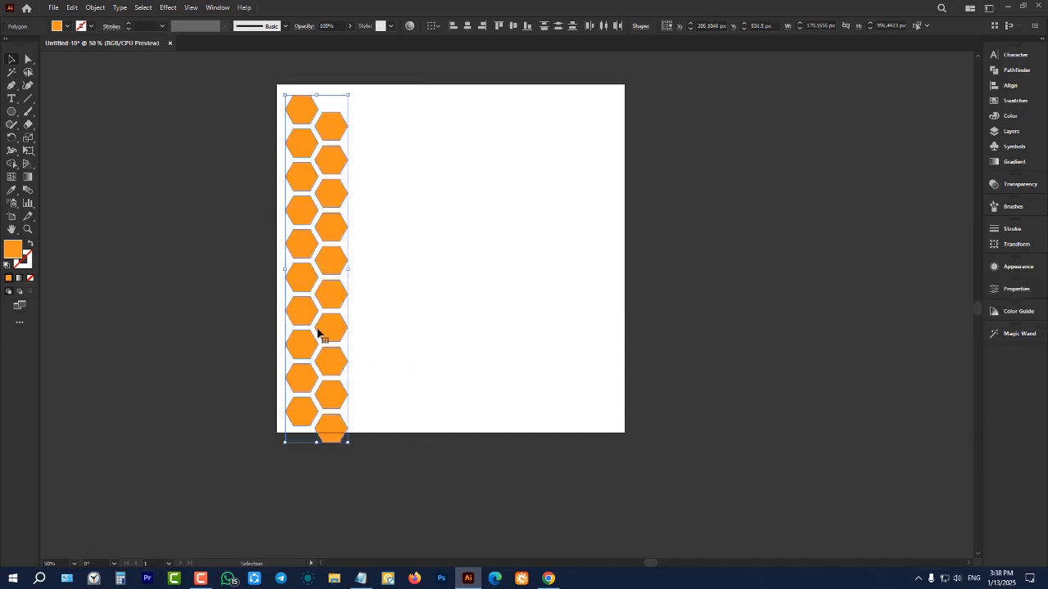
pyautogui.moveTo(329, 157); pyautogui.dragTo(389, 156)
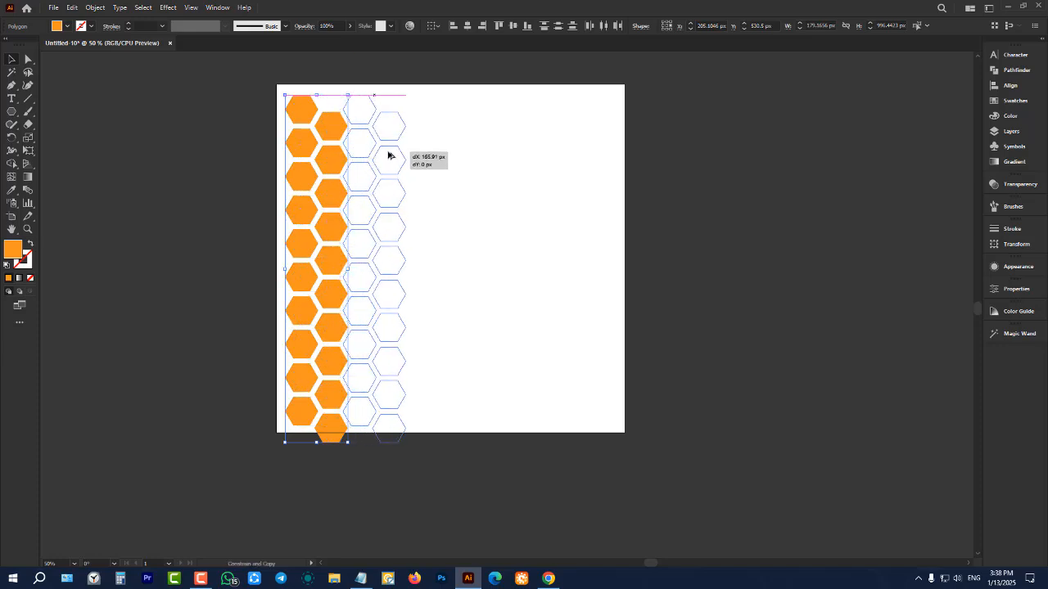
pyautogui.moveTo(389, 155); pyautogui.dragTo(390, 156)
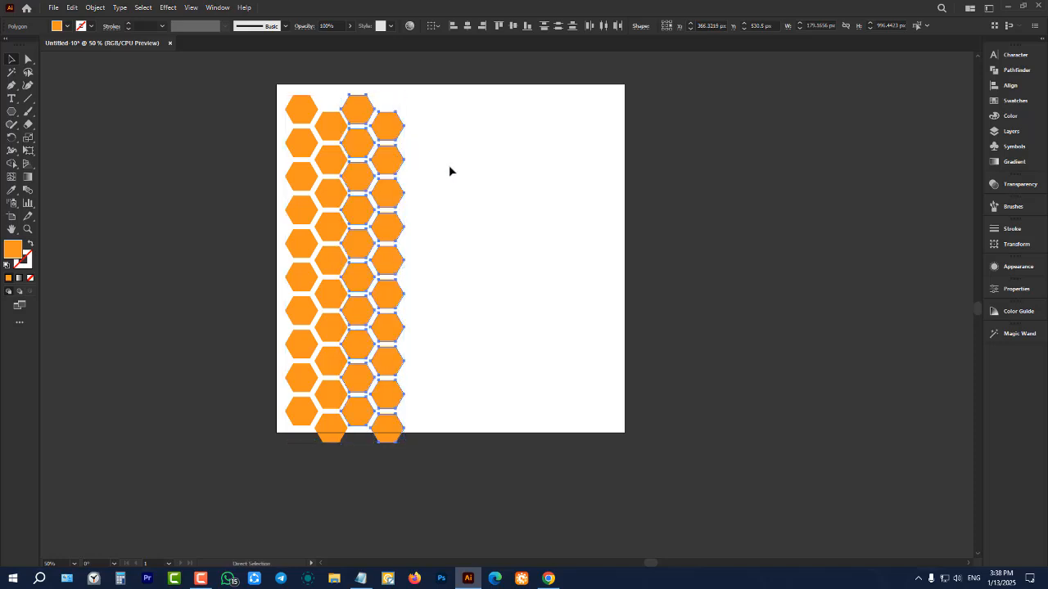
pyautogui.hotkey('ctrl', 'd')
pyautogui.hotkey('ctrl', 'd')
pyautogui.hotkey('ctrl', 'd')
pyautogui.hotkey('ctrl', 'd')
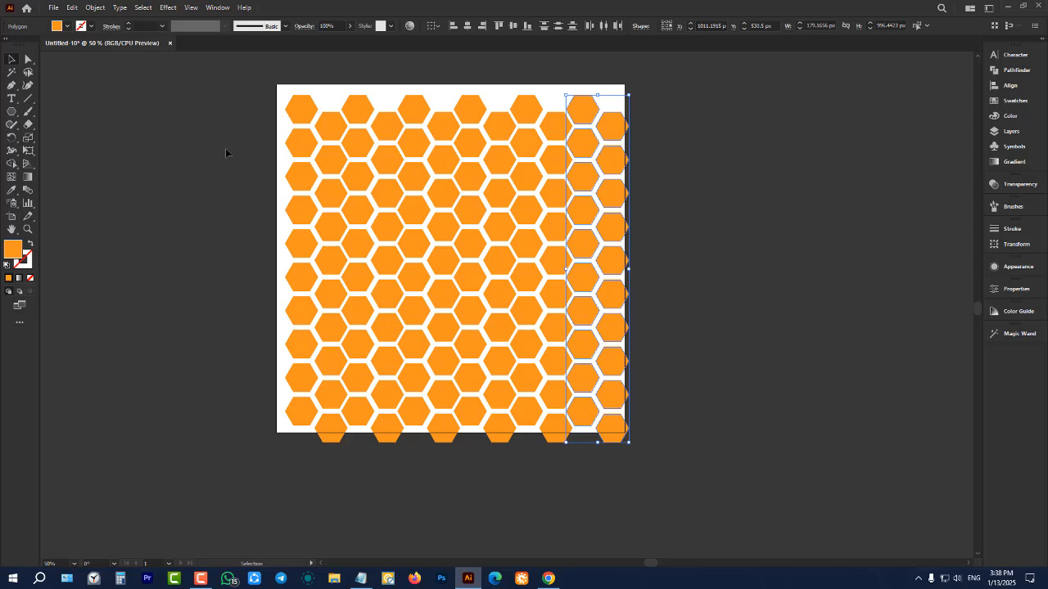
pyautogui.click(226, 153)
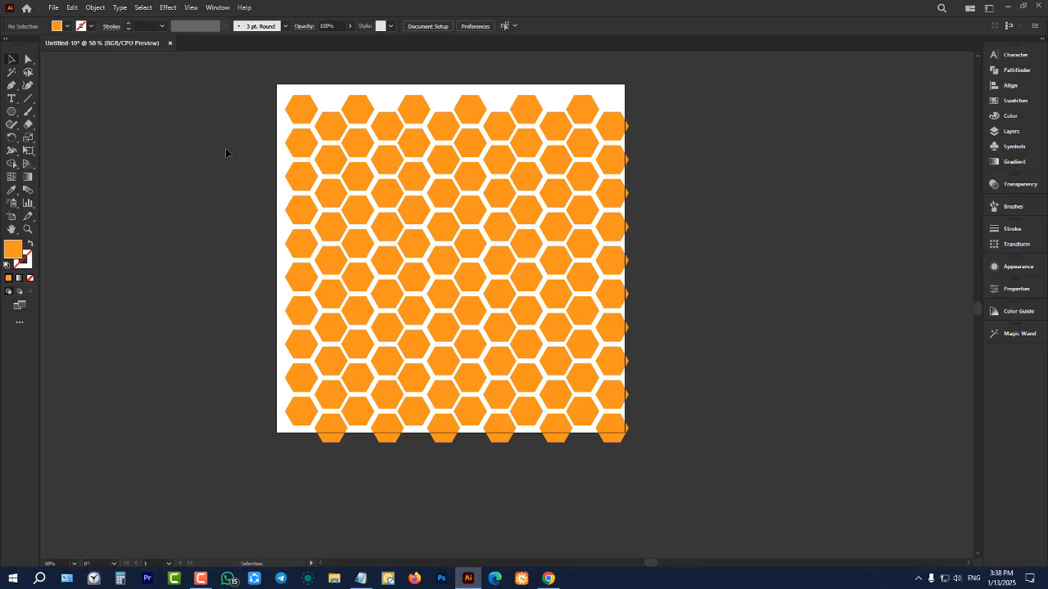
pyautogui.keyDown('alt'); pyautogui.scroll(1, 369, 169); pyautogui.keyUp('alt')
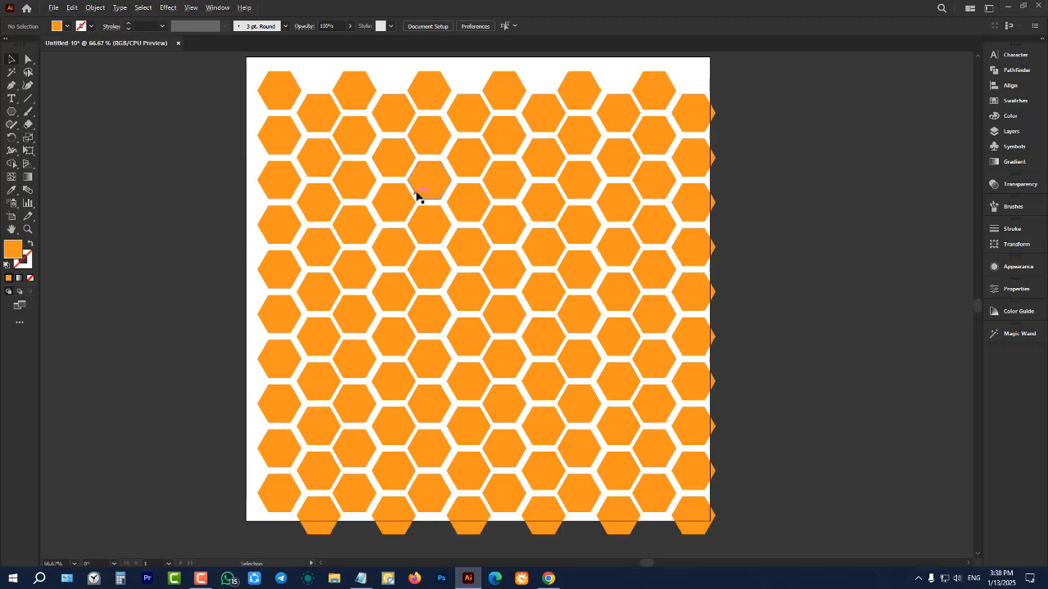
pyautogui.keyDown('alt'); pyautogui.scroll(1, 417, 197); pyautogui.keyUp('alt')
pyautogui.keyDown('alt'); pyautogui.scroll(1, 346, 205); pyautogui.keyUp('alt')
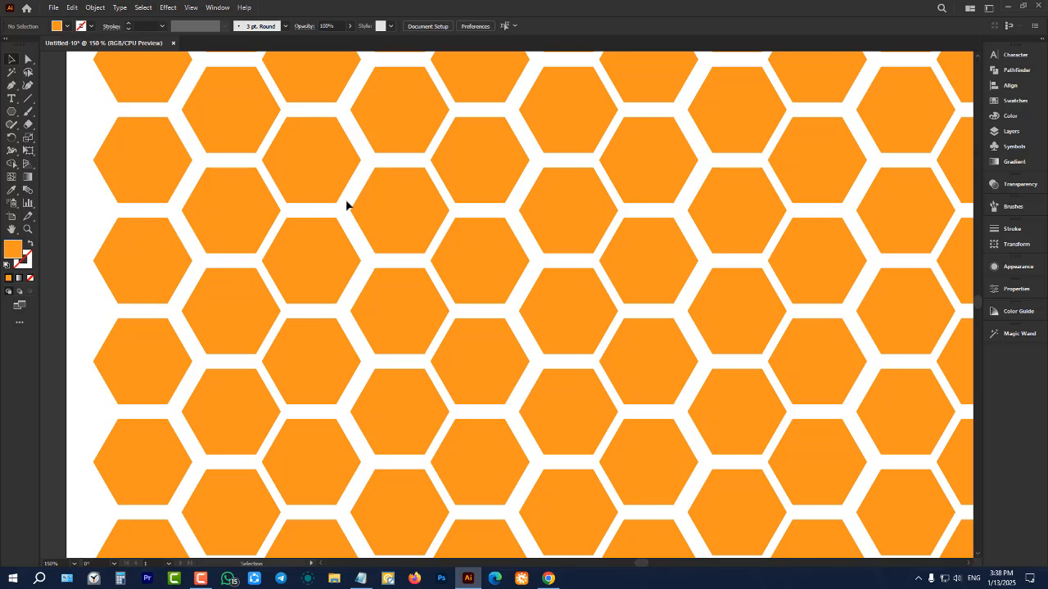
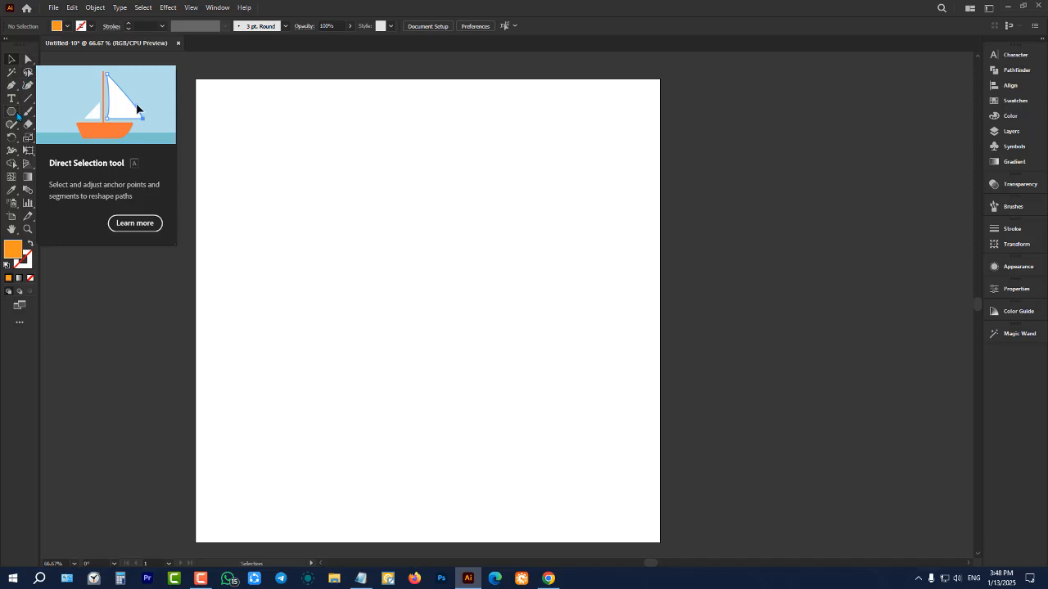
# Draw an orange square about 475 px wide with the Rectangle tool and move it lower and right of the artboard's upper-left area
pyautogui.moveTo(13, 115); pyautogui.dragTo(64, 114)
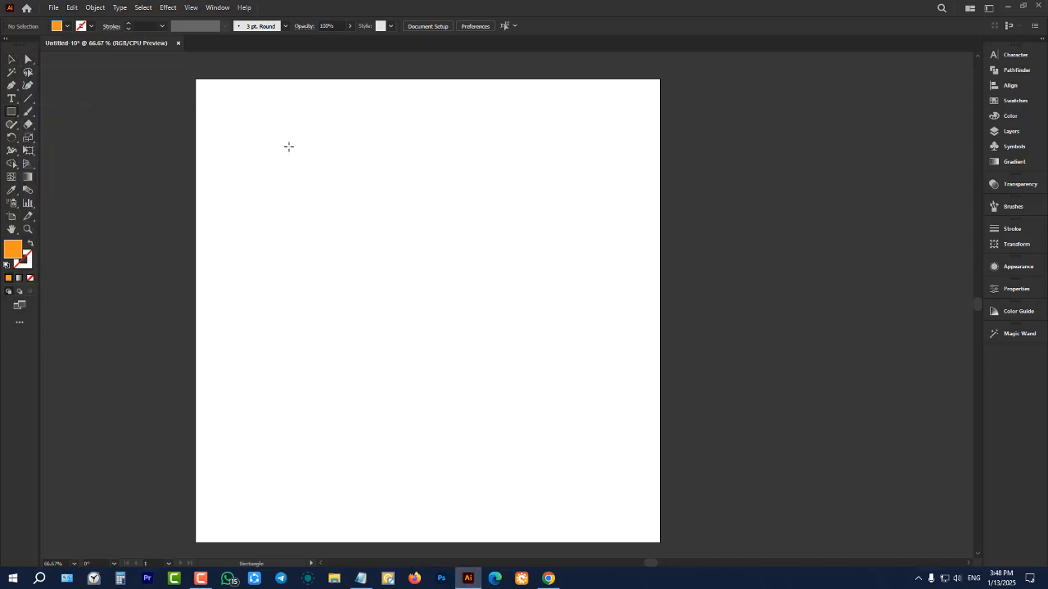
pyautogui.moveTo(289, 146); pyautogui.dragTo(510, 368)
pyautogui.click(20, 60)
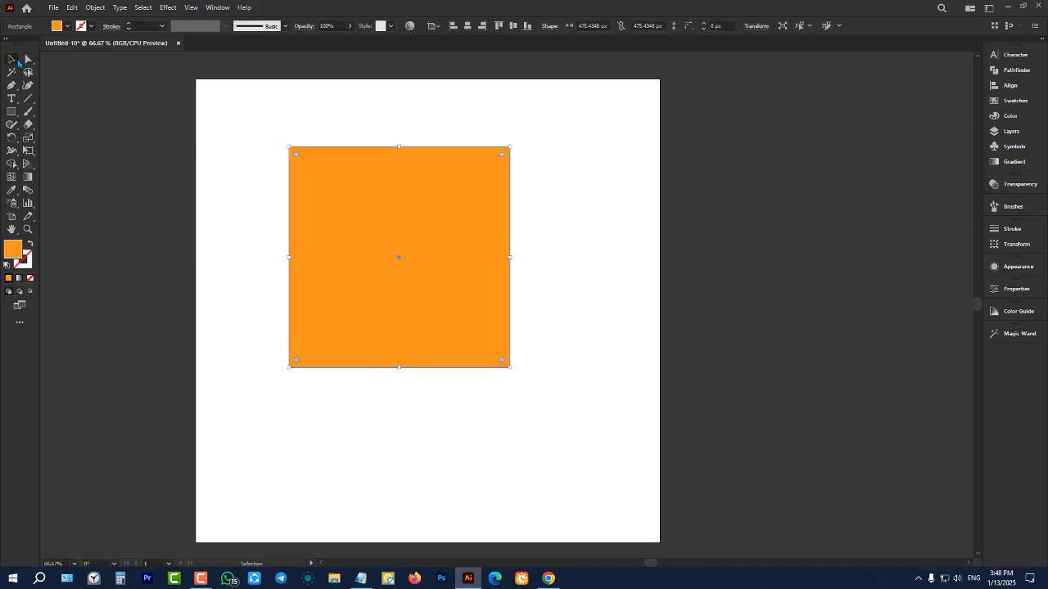
pyautogui.moveTo(374, 215); pyautogui.dragTo(405, 262)
pyautogui.moveTo(373, 261); pyautogui.dragTo(442, 271)
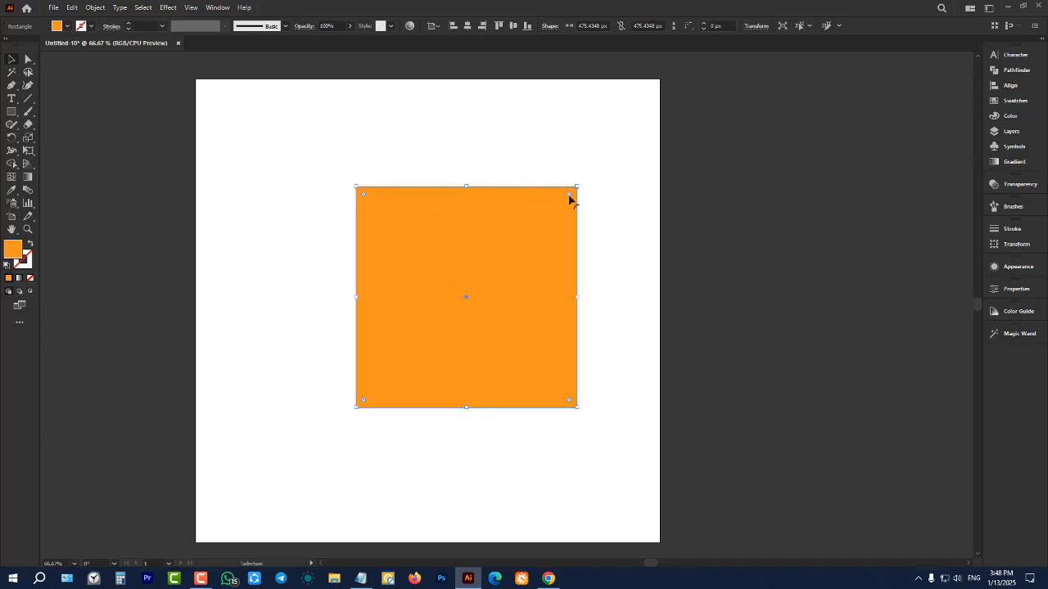
# Try rounding all four corners of the square together with a live corner widget, undo each attempt, and deselect the square
pyautogui.moveTo(568, 198); pyautogui.dragTo(488, 360)
pyautogui.hotkey('ctrl', 'z')
pyautogui.moveTo(571, 198)
pyautogui.mouseDown()
pyautogui.moveTo(554, 227)
pyautogui.moveTo(555, 205)
pyautogui.mouseUp()
pyautogui.hotkey('ctrl', 'z')
pyautogui.click(548, 164)
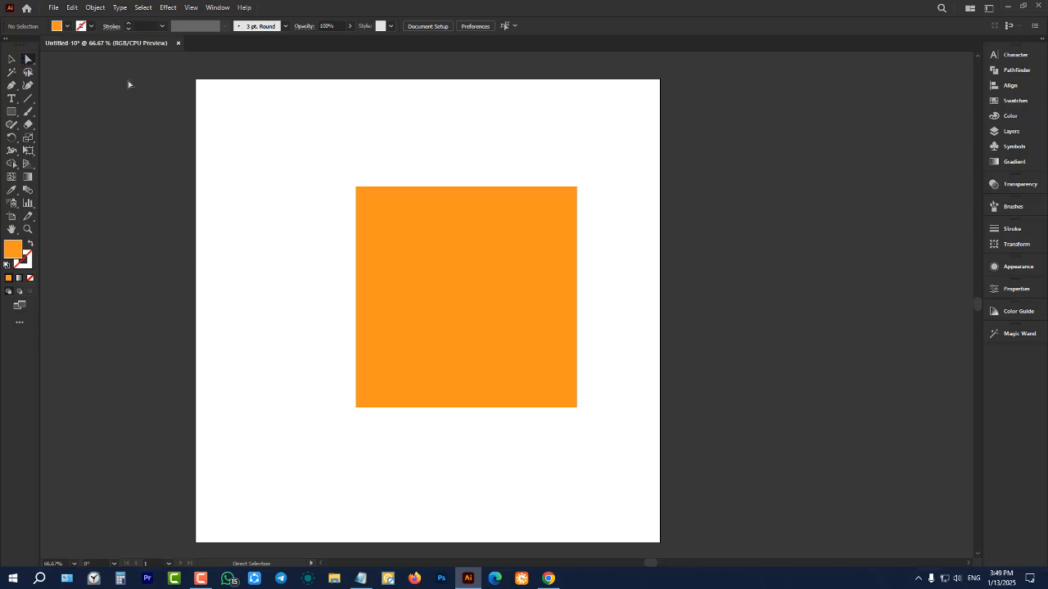
# Select only the square's upper-right anchor point with Direct Selection, and clear the selection again
pyautogui.moveTo(514, 136); pyautogui.dragTo(629, 237)
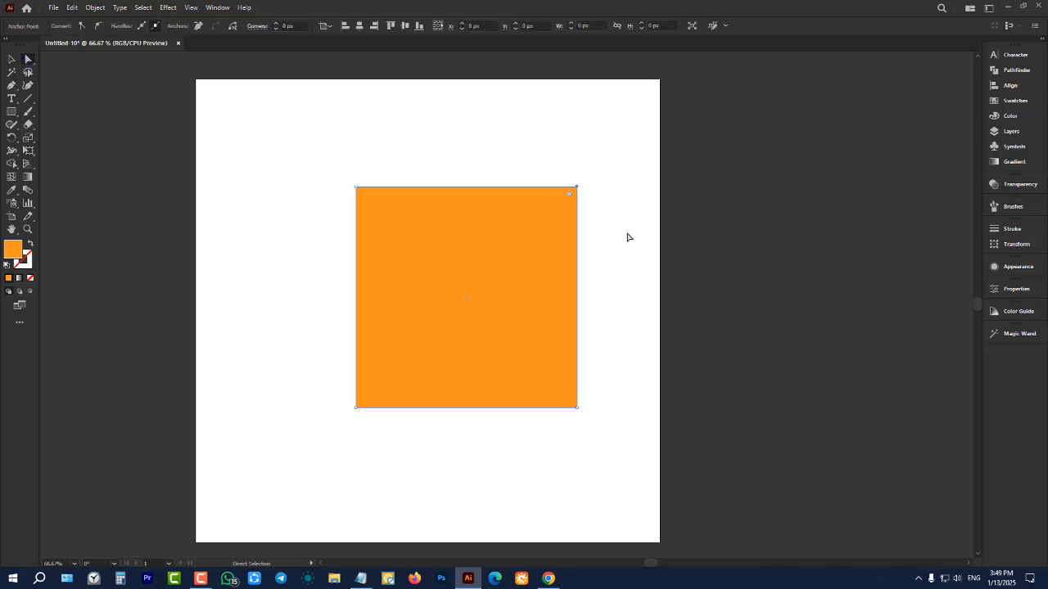
pyautogui.click(554, 163)
pyautogui.scroll(1, 545, 196)
pyautogui.scroll(-1, 503, 210)
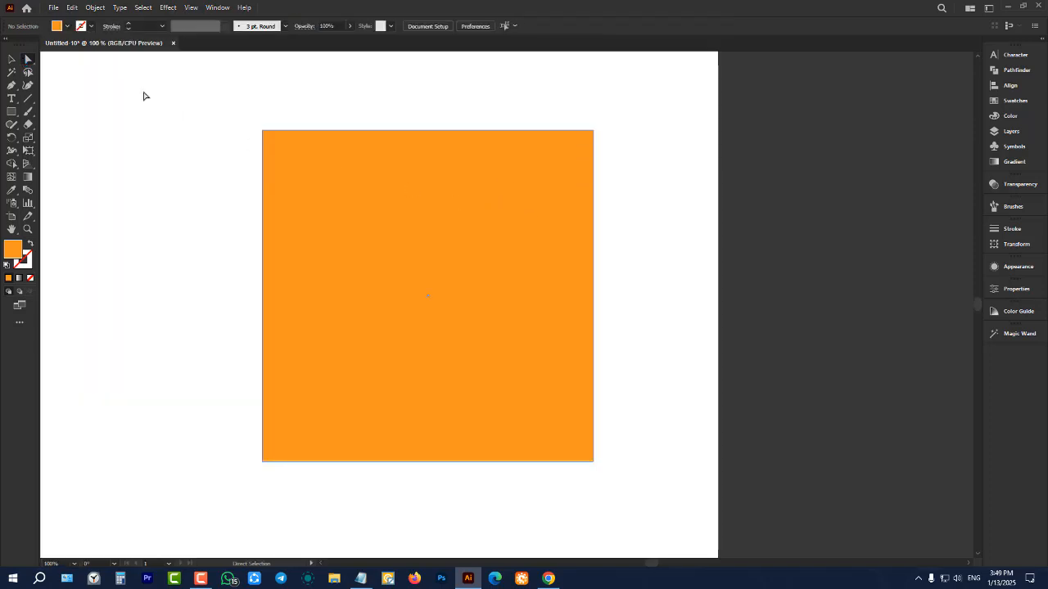
# Select all the square's anchors with Direct Selection, move it by its upper-right anchor about 51 px left and 52 px down, and deselect
pyautogui.click(485, 240)
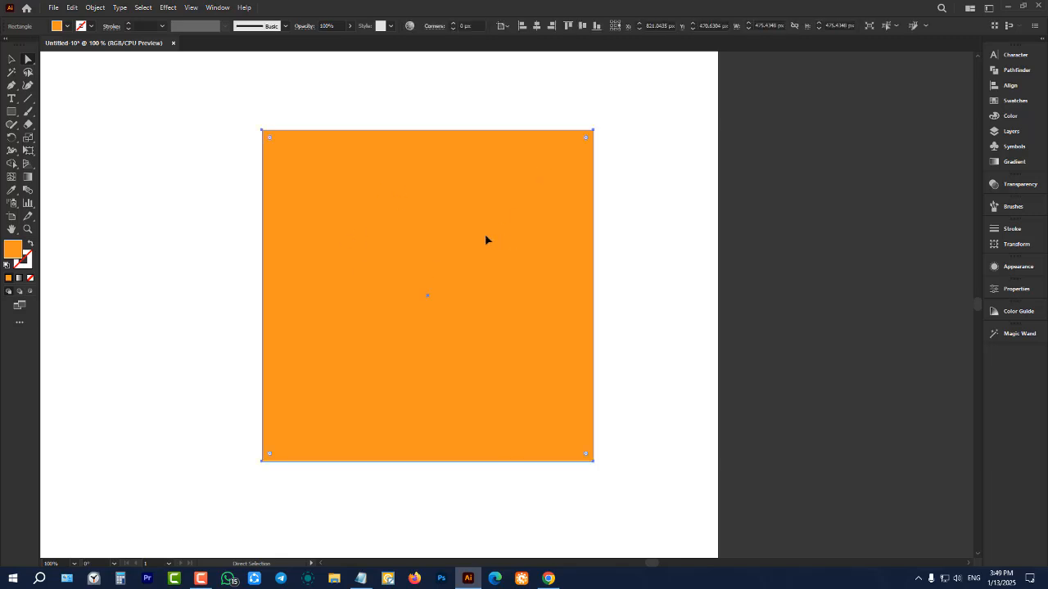
pyautogui.scroll(1, 485, 240)
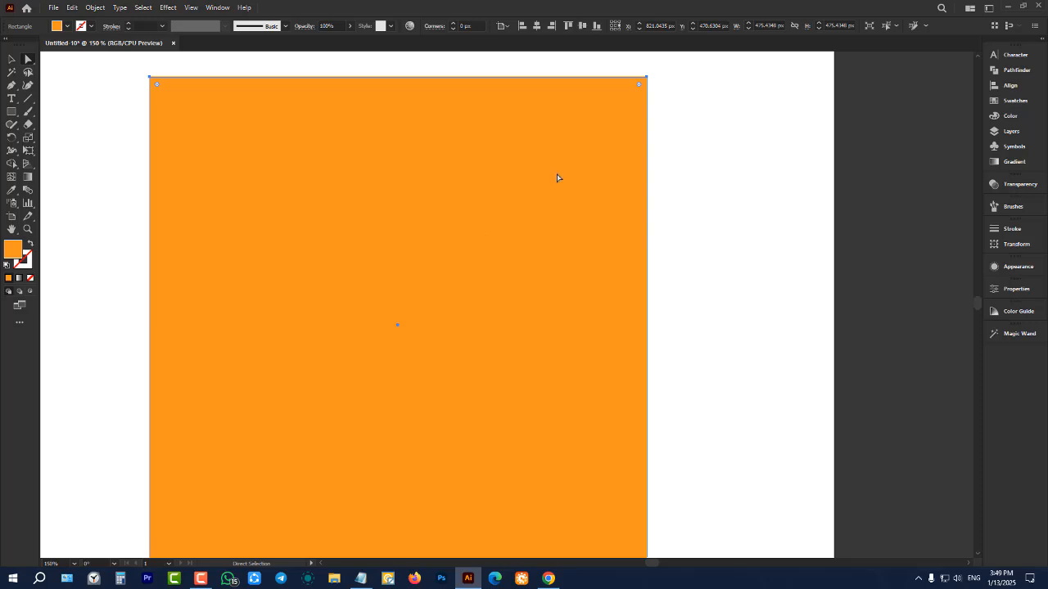
pyautogui.scroll(1, 434, 163)
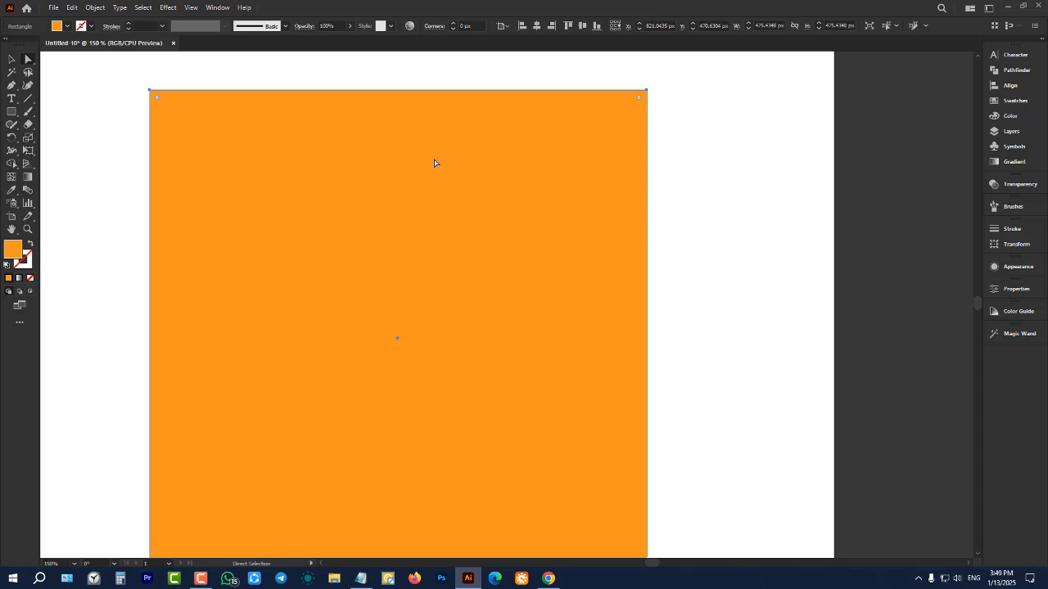
pyautogui.click(646, 90)
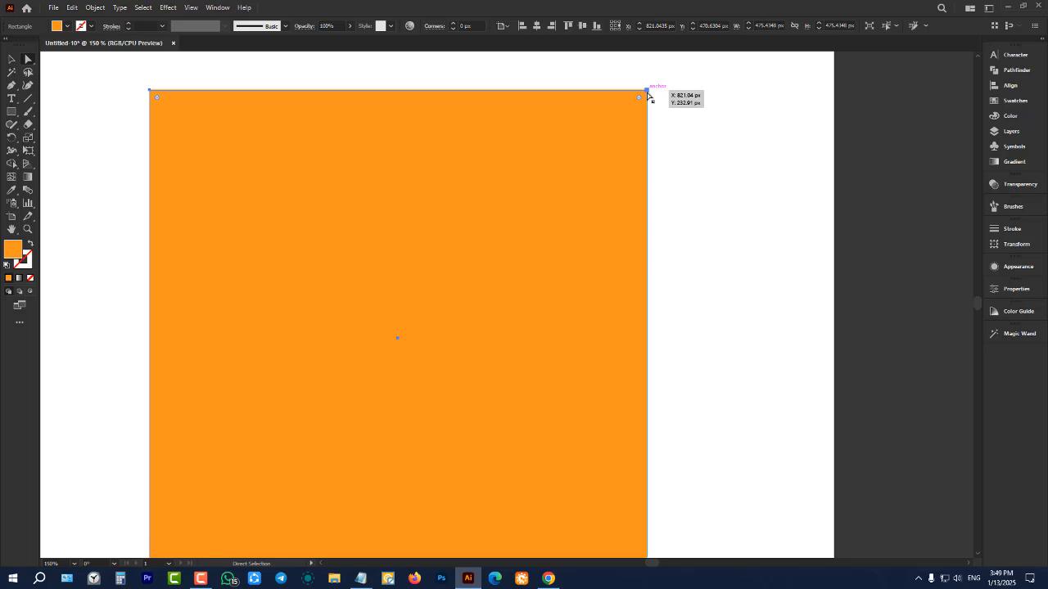
pyautogui.scroll(-1, 592, 111)
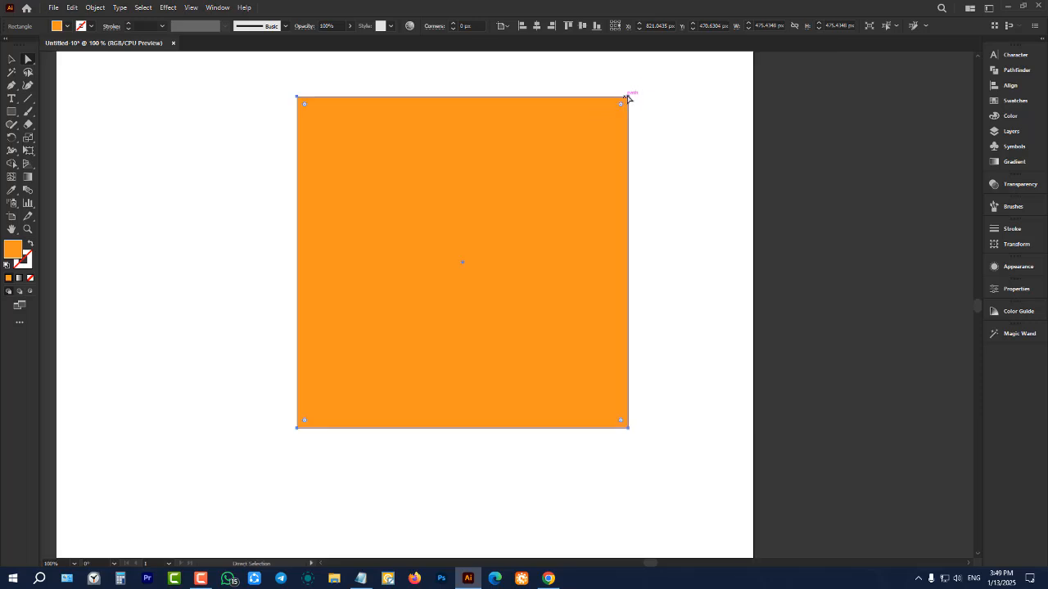
pyautogui.click(628, 96)
pyautogui.moveTo(628, 97); pyautogui.dragTo(592, 132)
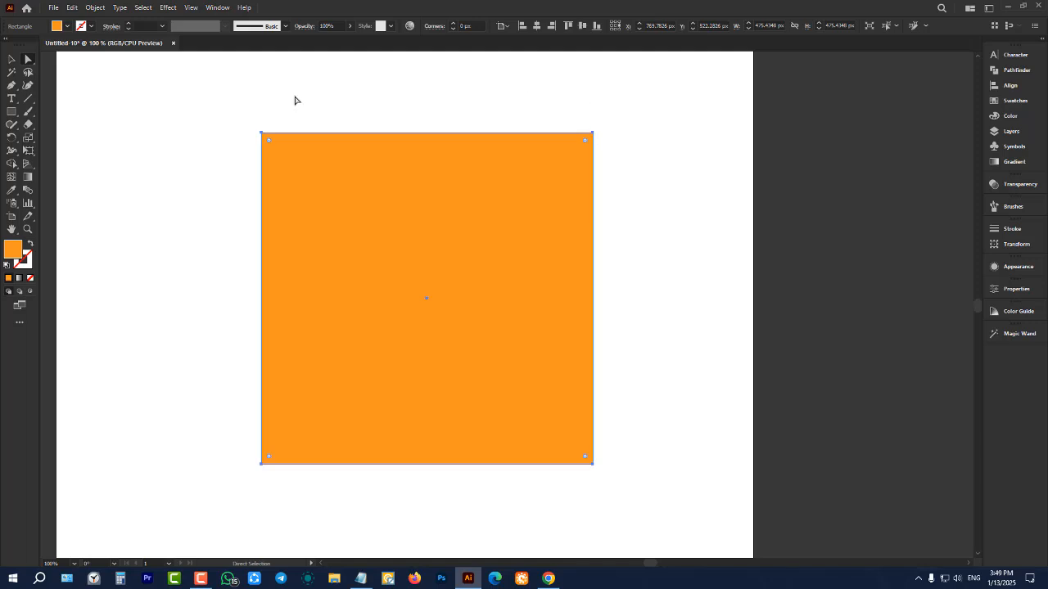
pyautogui.click(537, 106)
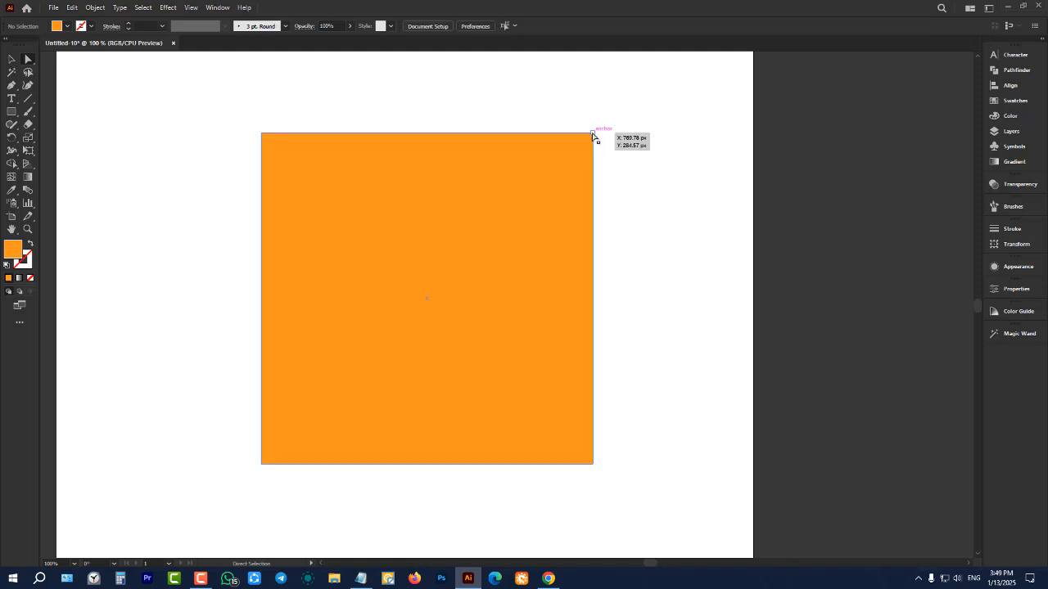
# Compare selecting only the upper-right anchor with selecting the whole square, and clear the selection
pyautogui.click(593, 134)
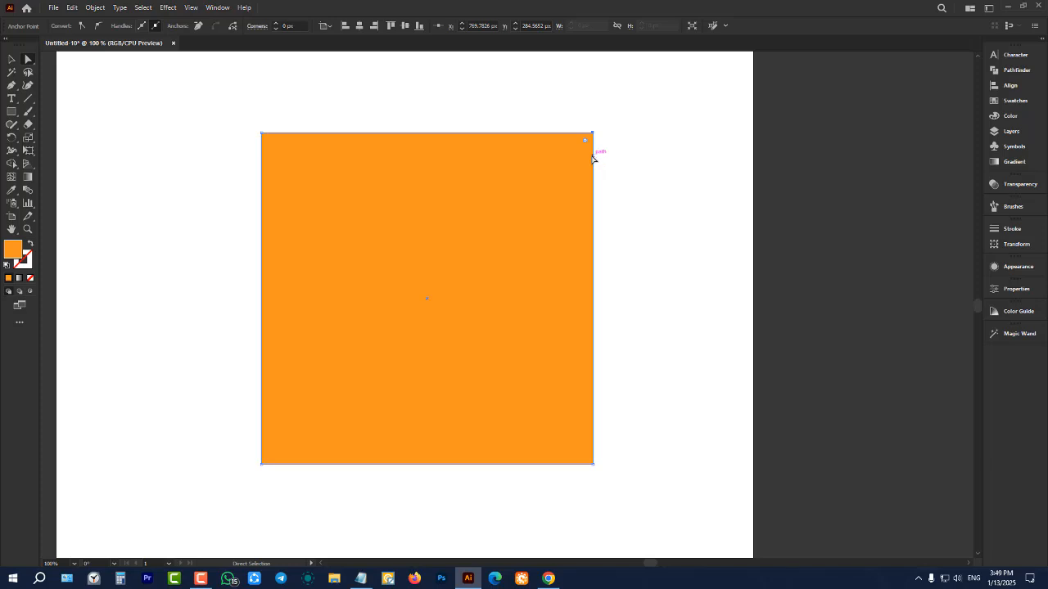
pyautogui.click(12, 61)
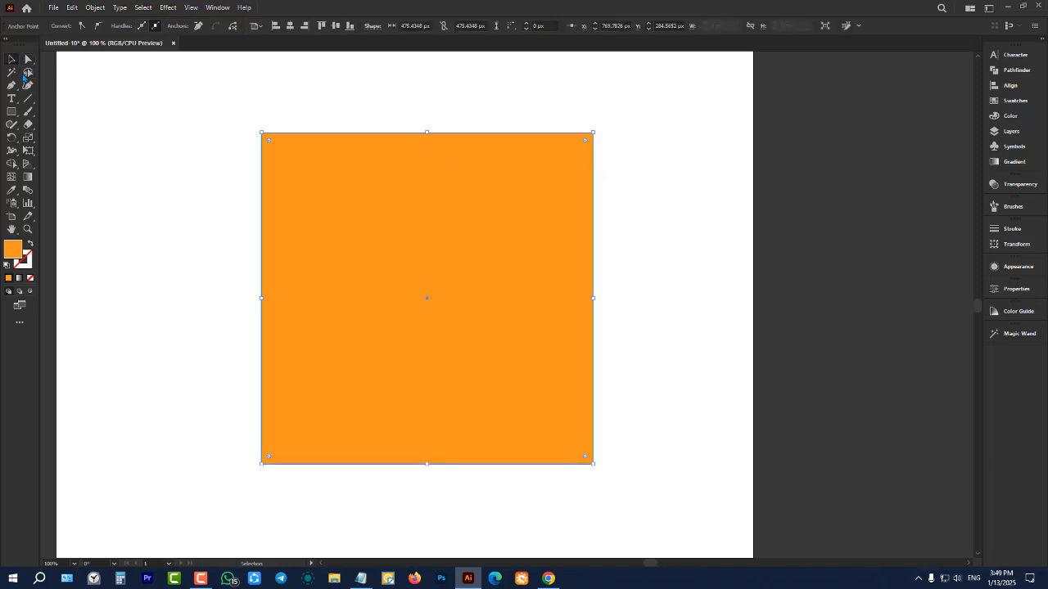
pyautogui.click(385, 180)
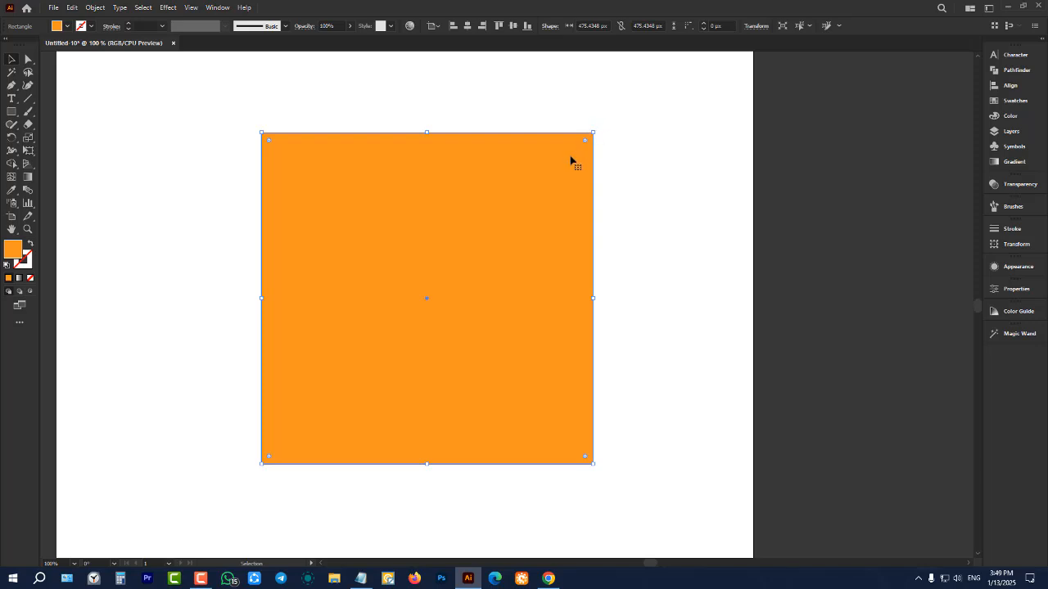
pyautogui.click(147, 100)
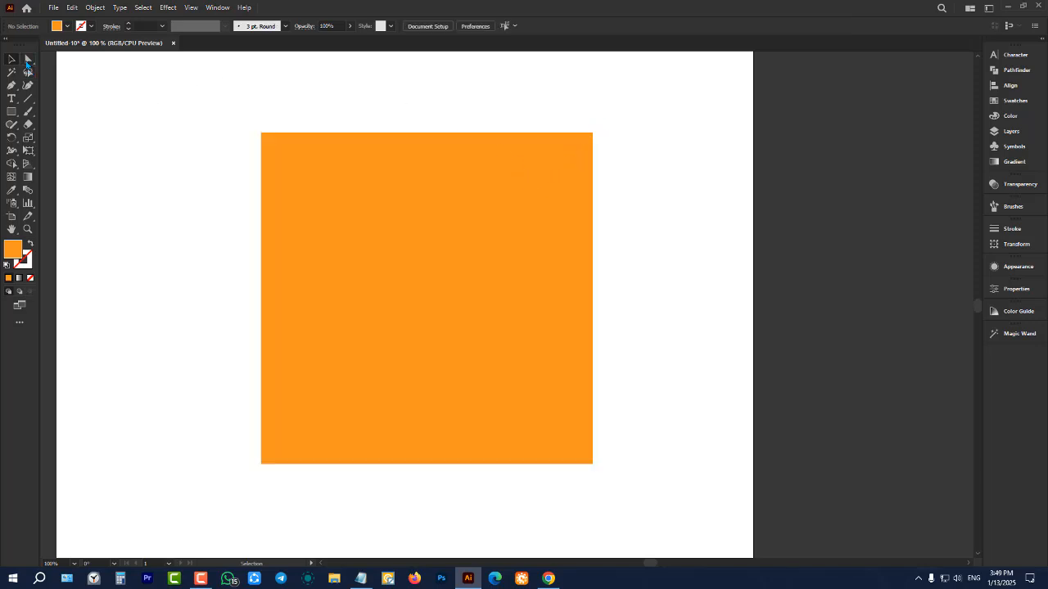
# Try rounding only the square's upper-right corner to a radius of about 121 px, and undo it
pyautogui.click(27, 63)
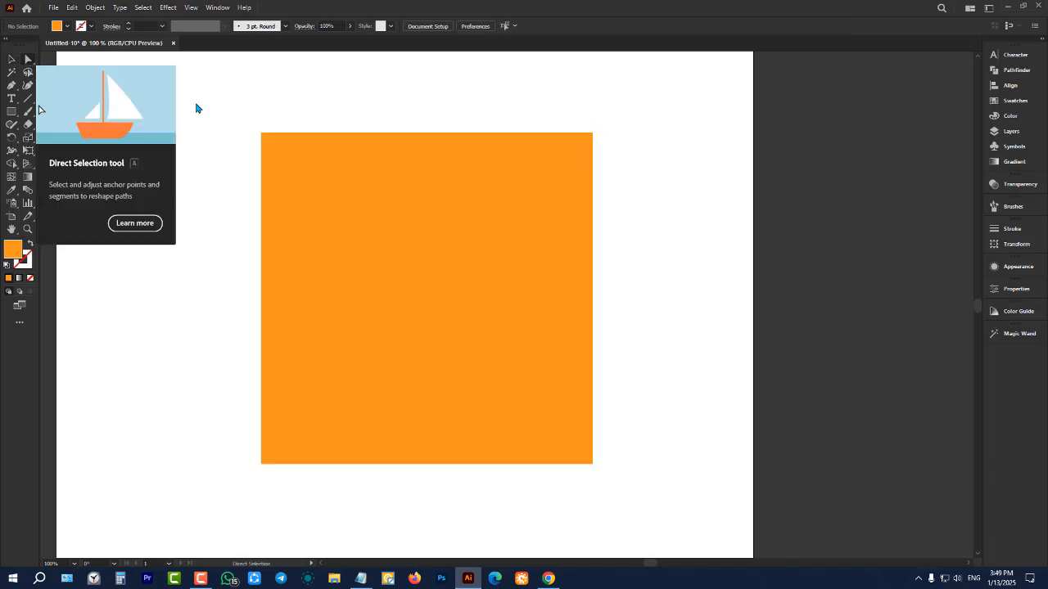
pyautogui.click(593, 133)
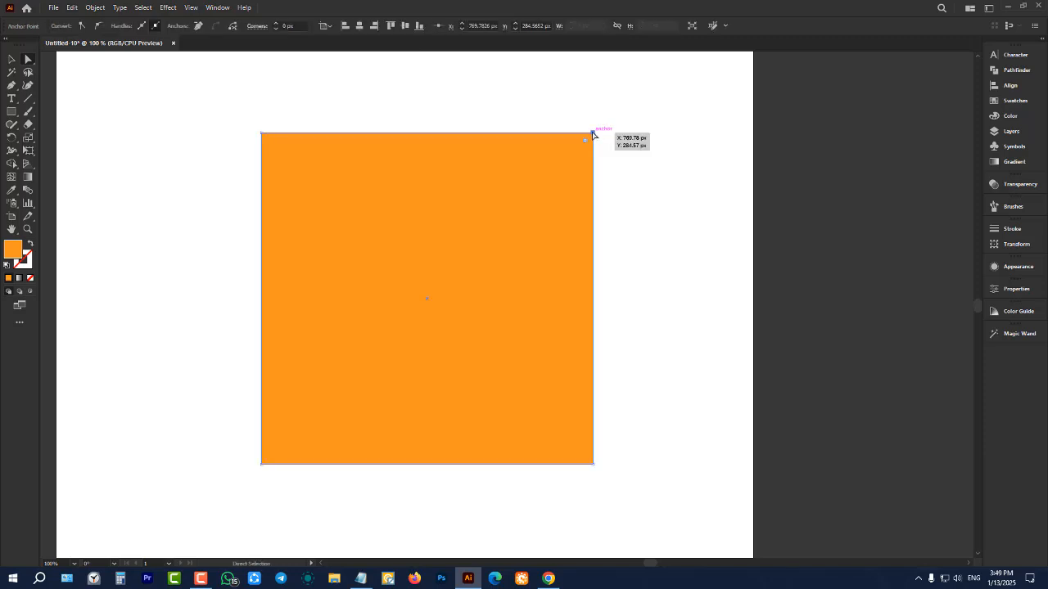
pyautogui.moveTo(586, 144); pyautogui.dragTo(501, 214)
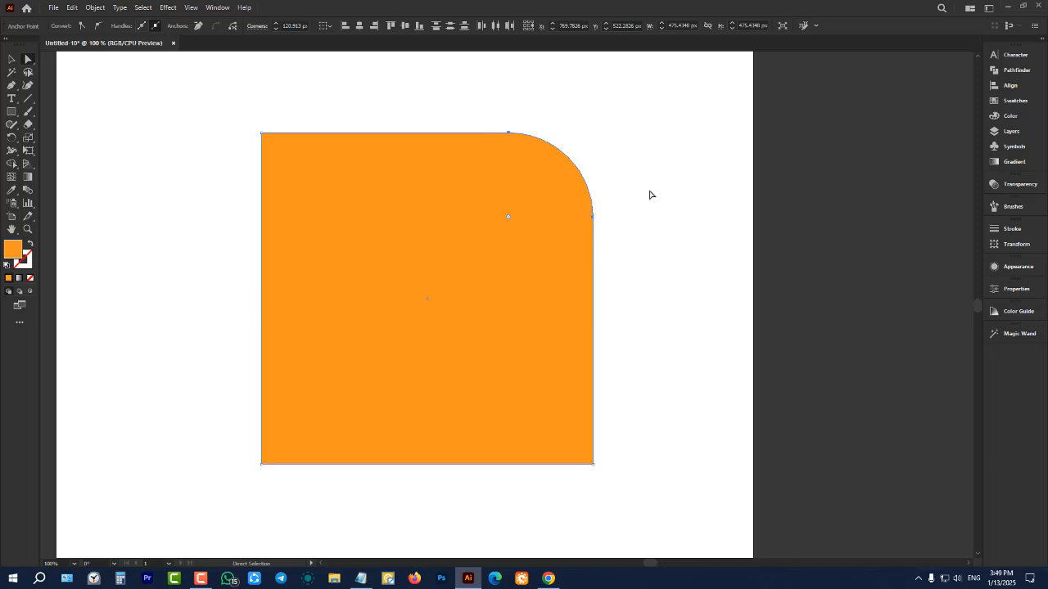
pyautogui.hotkey('ctrl', 'z')
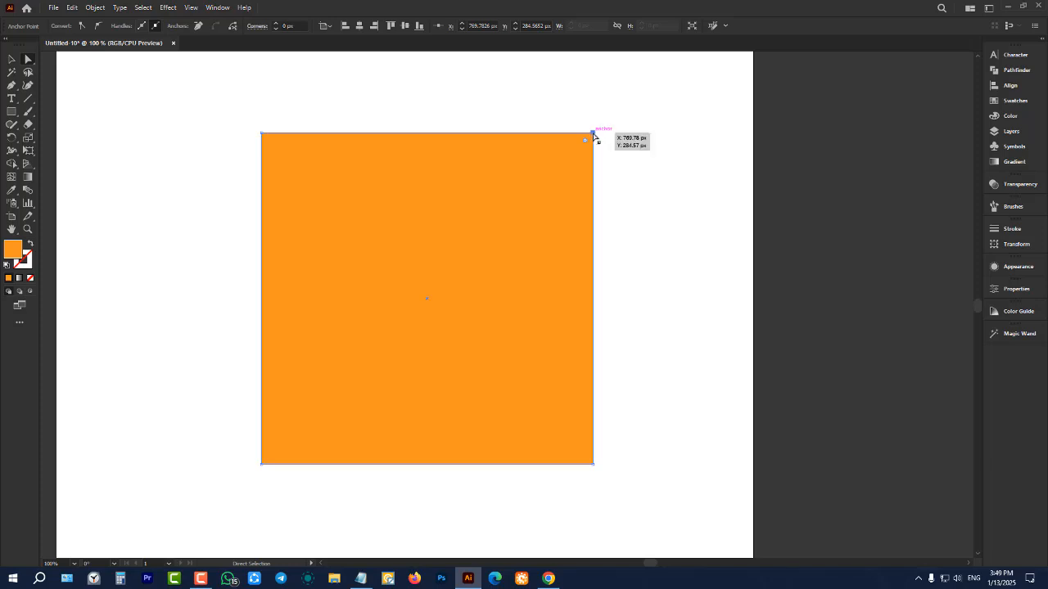
# Move the square's upper-right anchor slightly inward and delete that anchor to leave a right triangle
pyautogui.moveTo(593, 134)
pyautogui.mouseDown()
pyautogui.moveTo(655, 227)
pyautogui.moveTo(425, 137)
pyautogui.moveTo(394, 260)
pyautogui.moveTo(575, 142)
pyautogui.mouseUp()
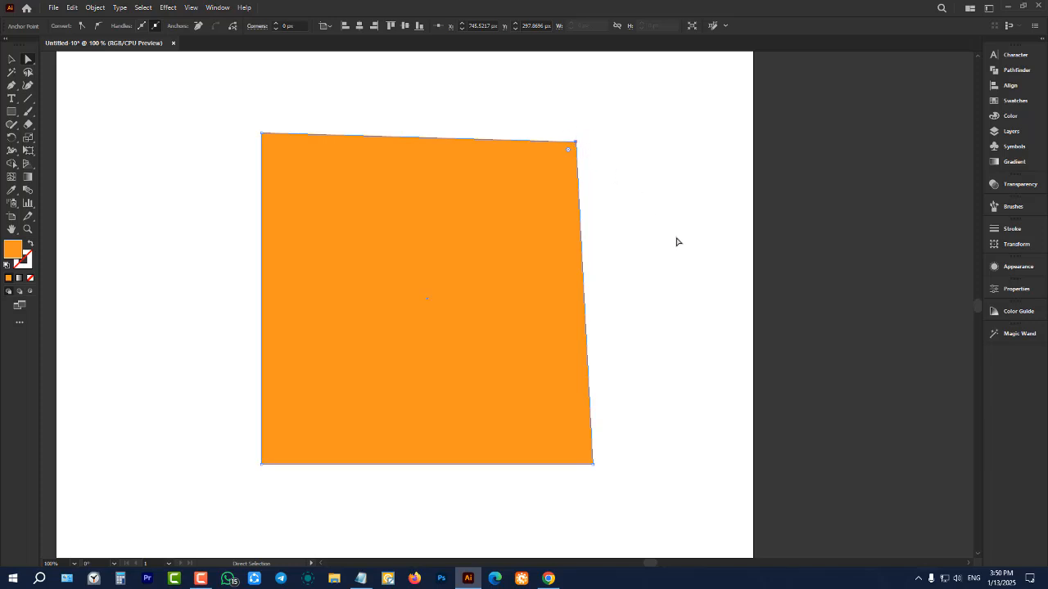
pyautogui.press('Delete')
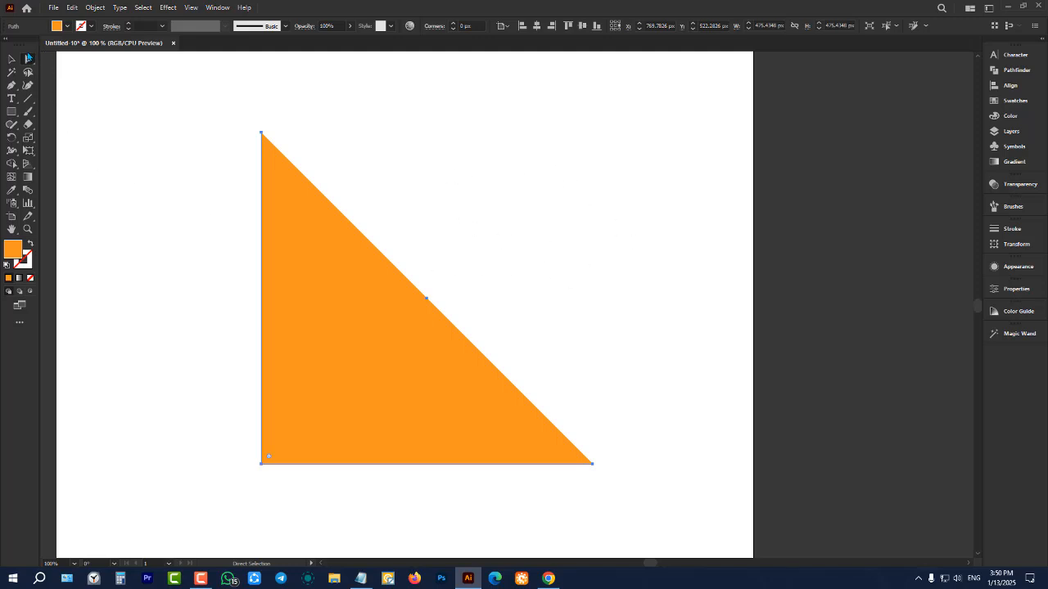
# Delete the triangle and draw a new orange rectangle about 459 by 396 px near the artboard's middle
pyautogui.click(11, 59)
pyautogui.press('Delete')
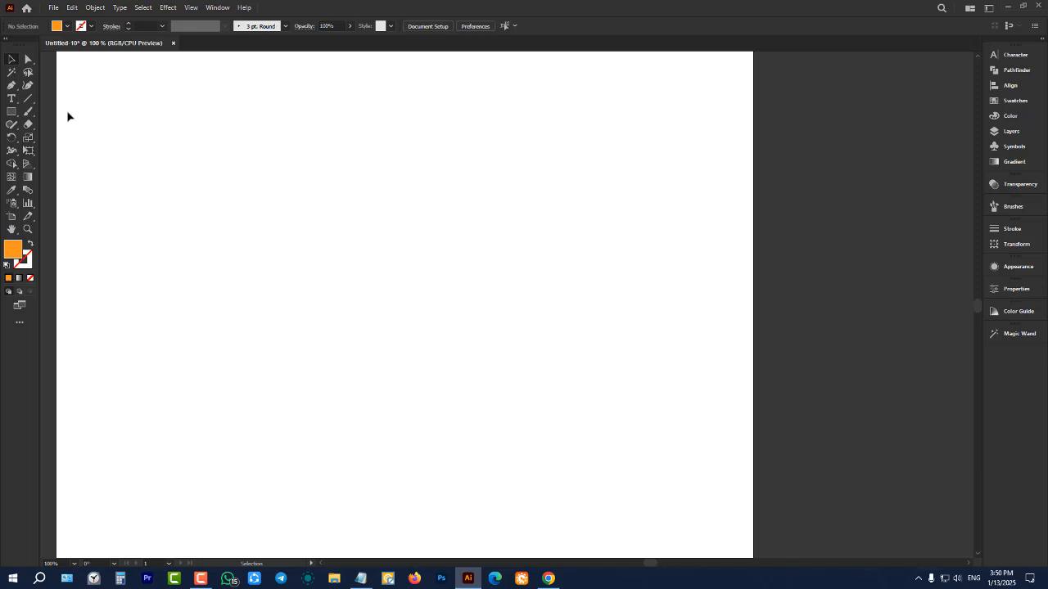
pyautogui.click(11, 111)
pyautogui.moveTo(245, 135); pyautogui.dragTo(565, 410)
# Shift the rectangle slightly down-left, and reshape it by moving its upper-right anchor to about X 533, Y 423 and upper-left to about X 340, Y 299
pyautogui.click(27, 61)
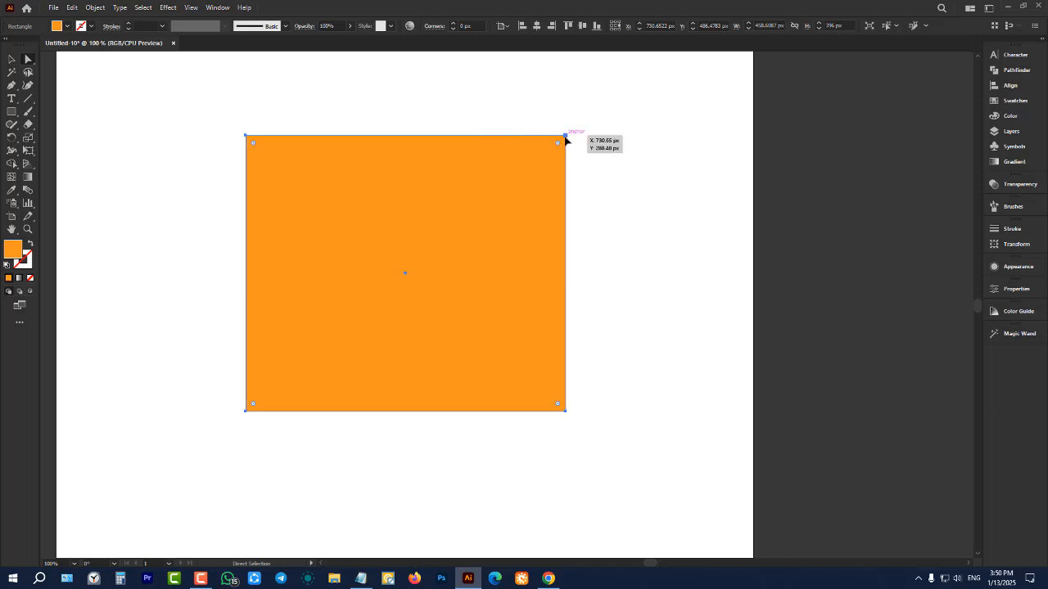
pyautogui.moveTo(566, 135); pyautogui.dragTo(426, 230)
pyautogui.click(522, 149)
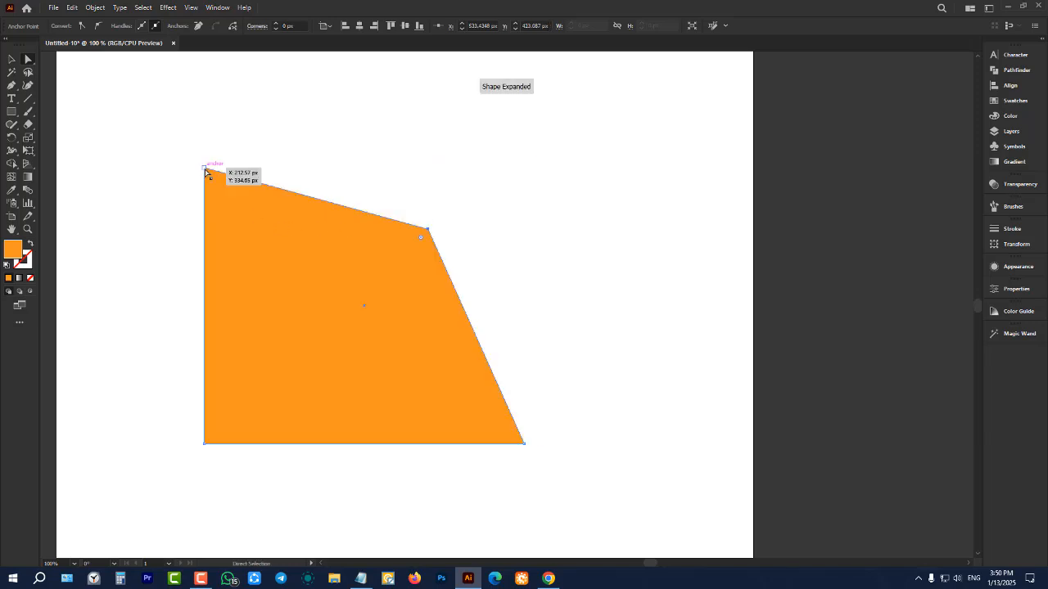
pyautogui.moveTo(205, 170); pyautogui.dragTo(293, 143)
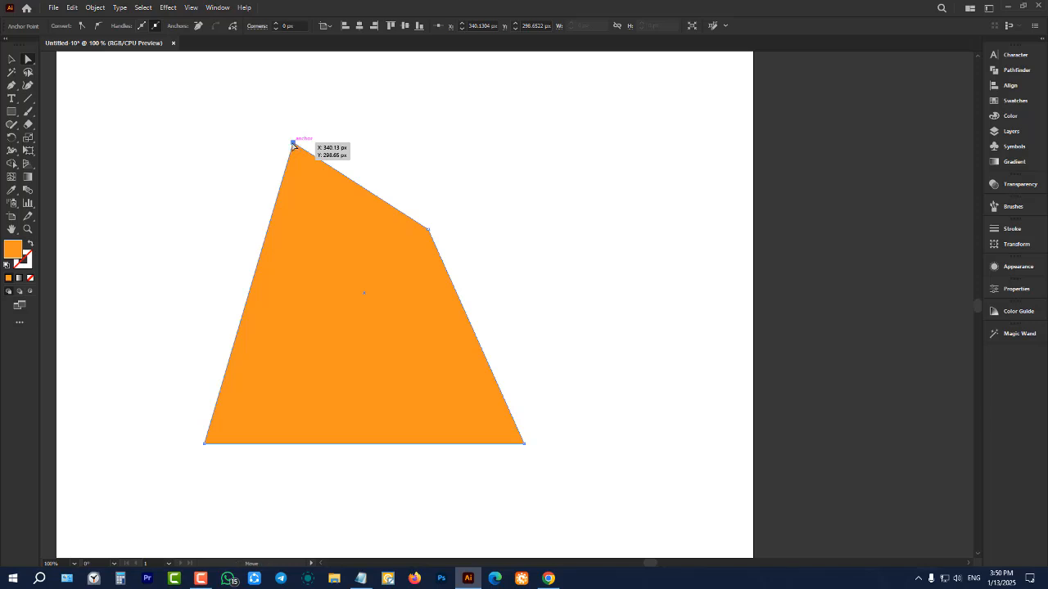
# Reposition all four anchors one by one into a quadrilateral narrower at its base, with the lower-left anchor at about X 339, Y 601 px
pyautogui.moveTo(294, 145); pyautogui.dragTo(224, 163)
pyautogui.moveTo(432, 230); pyautogui.dragTo(506, 161)
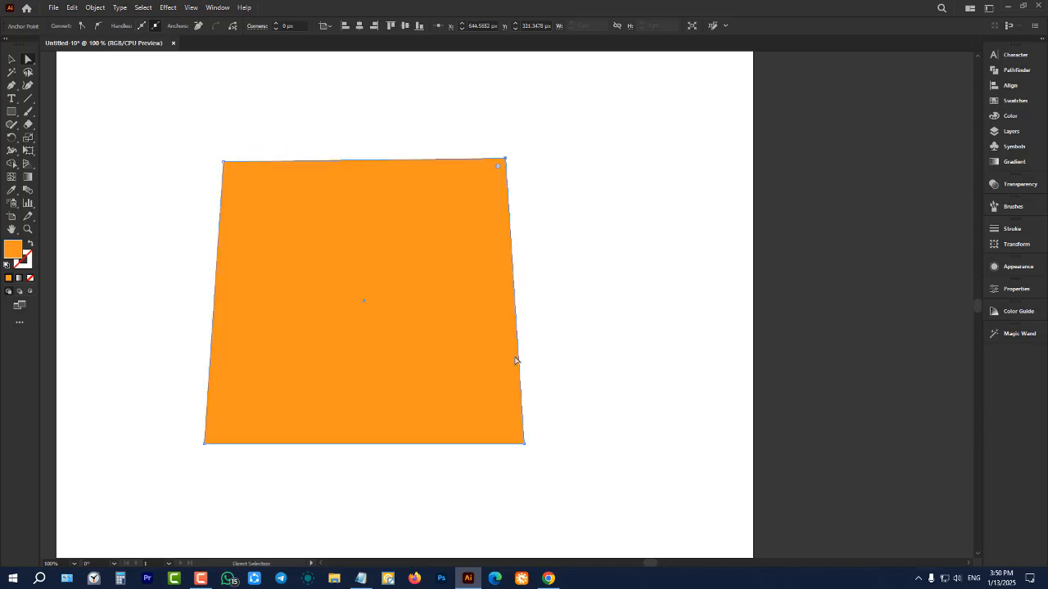
pyautogui.moveTo(525, 443); pyautogui.dragTo(471, 369)
pyautogui.moveTo(205, 444); pyautogui.dragTo(292, 353)
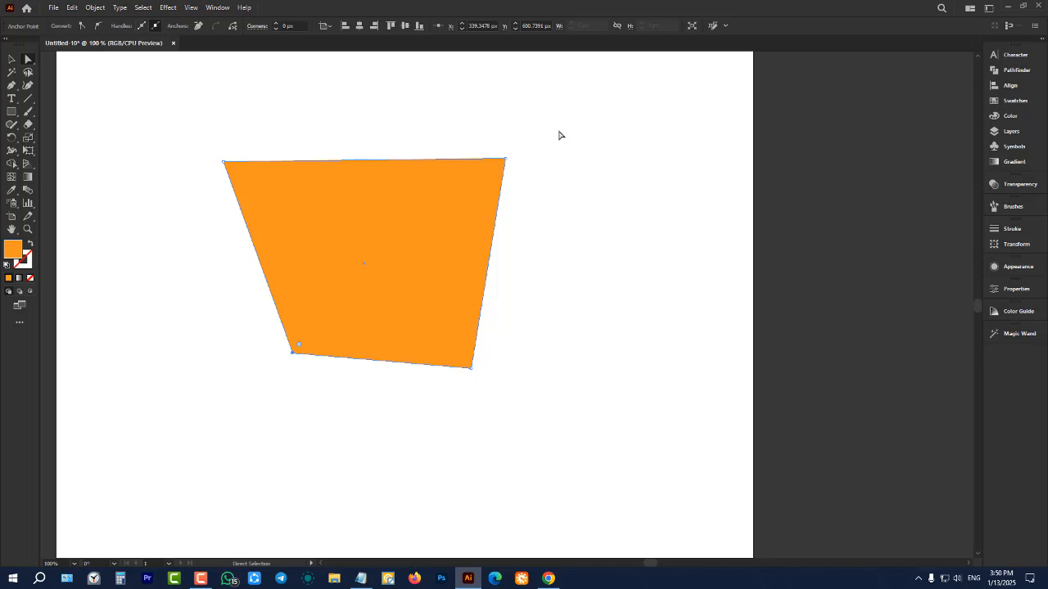
# Move the quadrilateral's upper-right anchor slightly outward and its lower-right anchor to about X 690, Y 602 px
pyautogui.moveTo(507, 161); pyautogui.dragTo(545, 156)
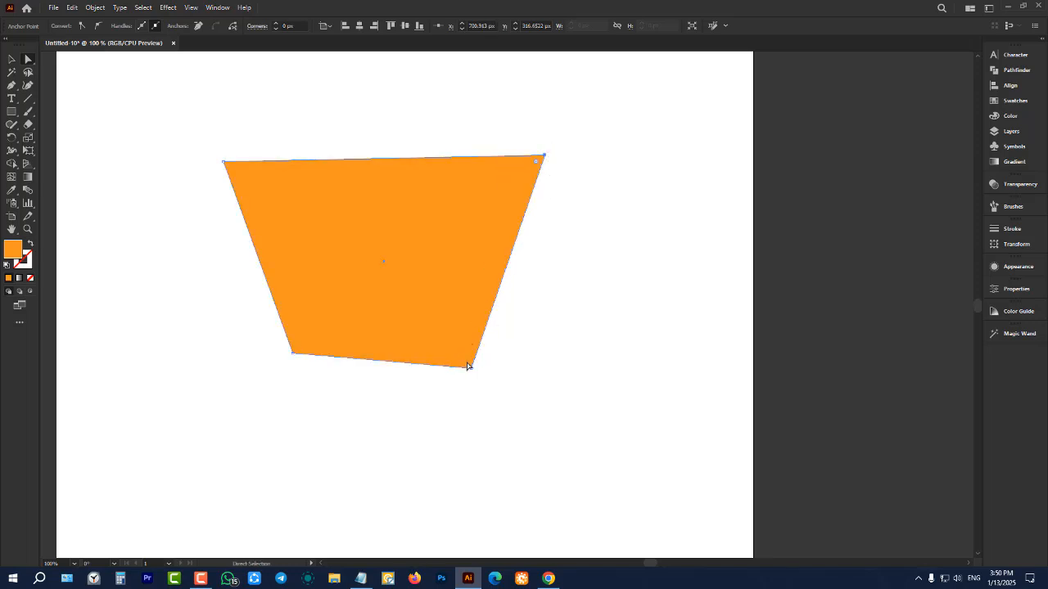
pyautogui.moveTo(472, 373); pyautogui.dragTo(540, 353)
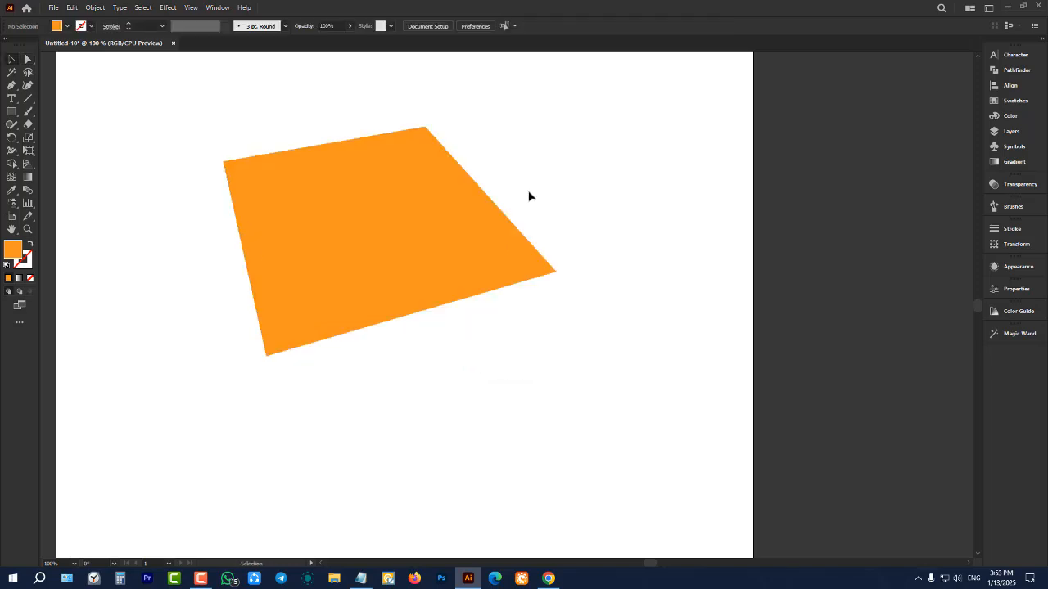
# Select the orange quadrilateral and delete it, leaving the artboard empty
pyautogui.scroll(-3, 528, 196)
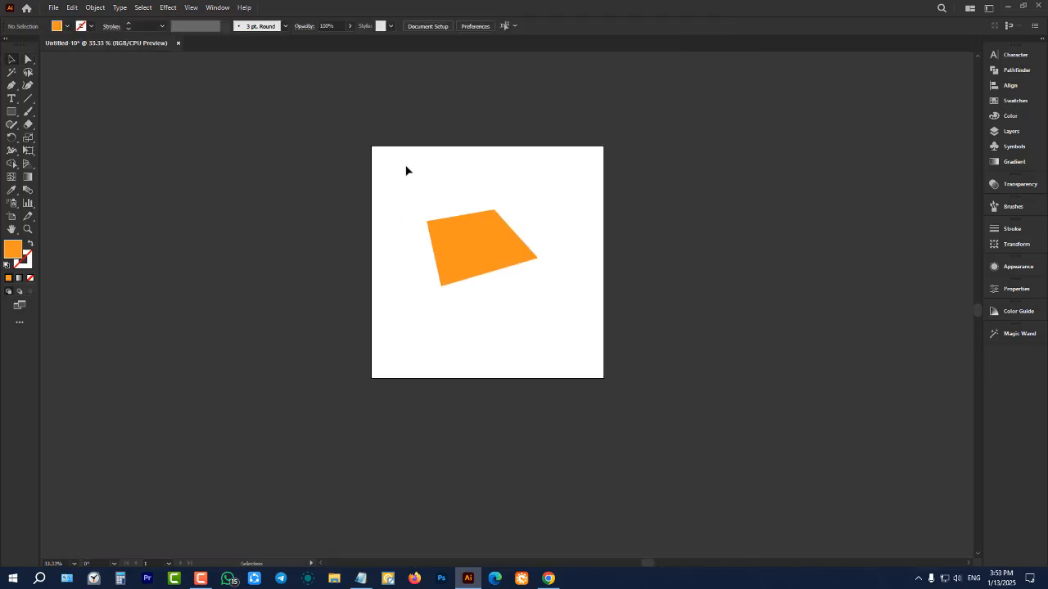
pyautogui.moveTo(405, 166); pyautogui.dragTo(629, 387)
pyautogui.press('Delete')
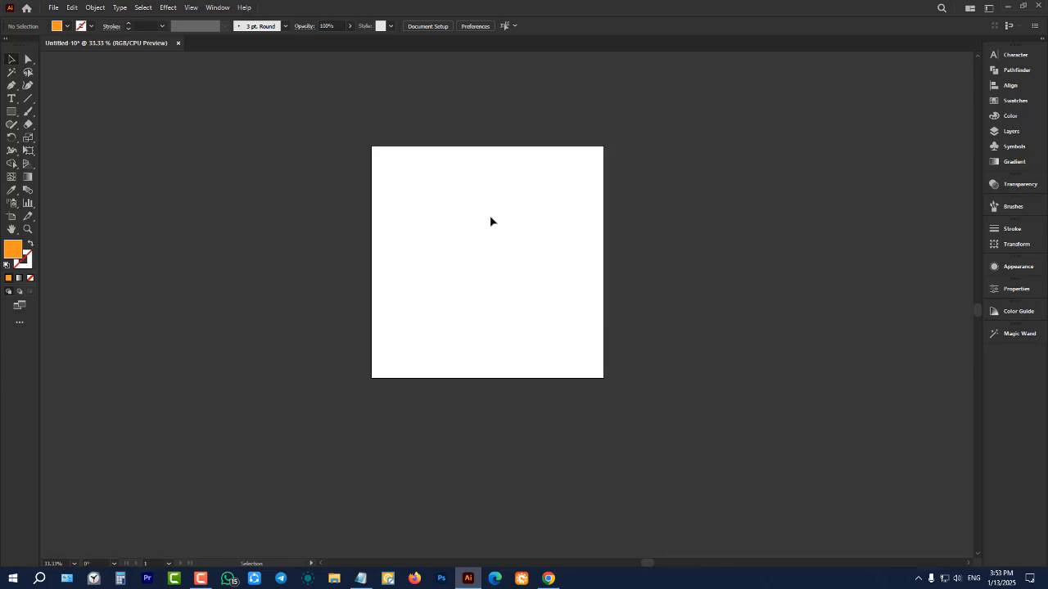
pyautogui.scroll(1, 558, 222)
pyautogui.scroll(-3, 422, 229)
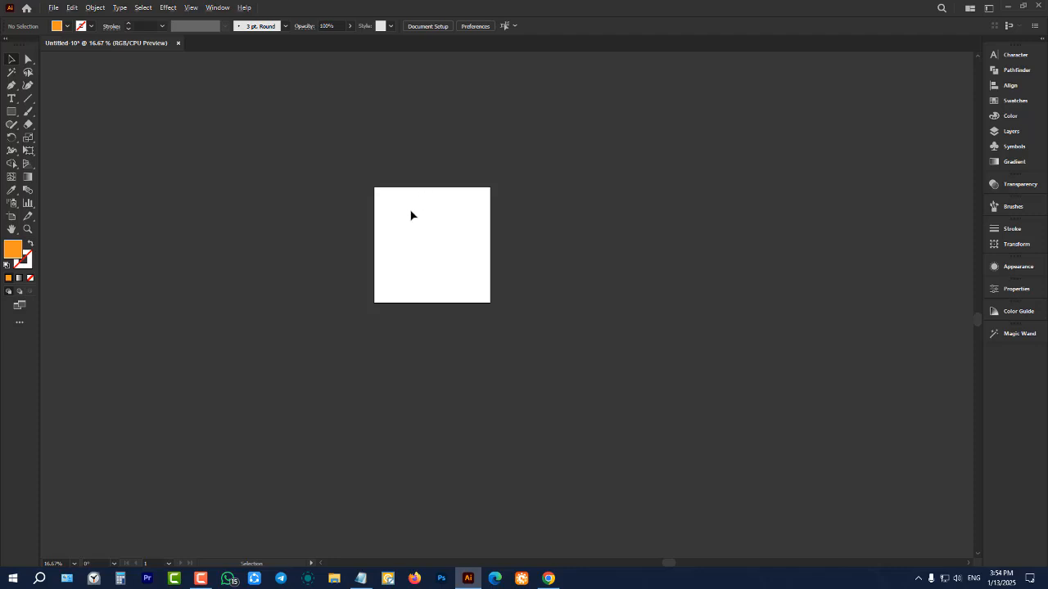
pyautogui.scroll(5, 417, 196)
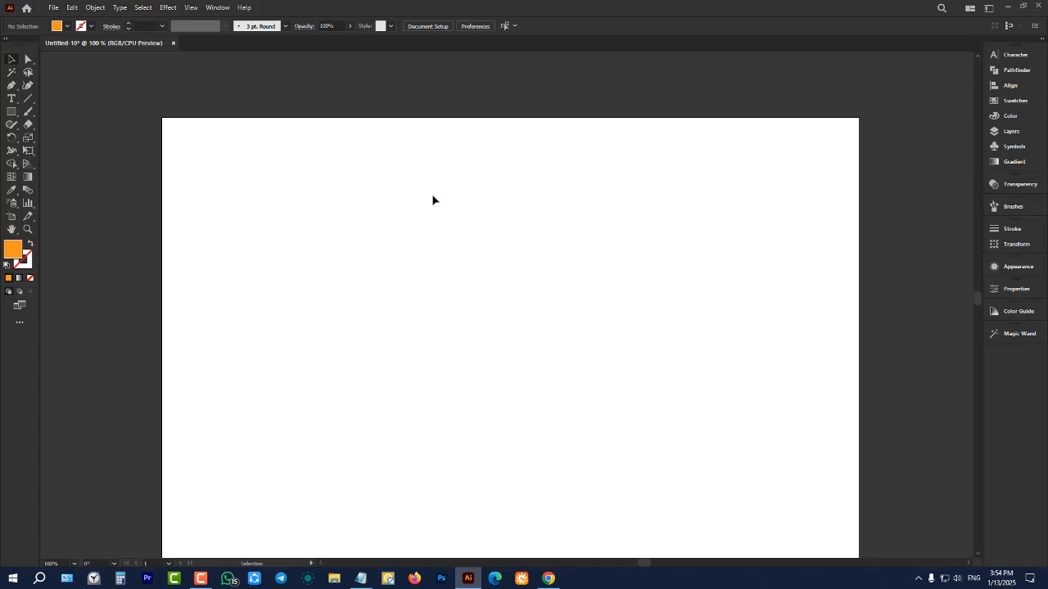
# Examine the empty artboard at different magnifications, from the whole canvas up to 150%
pyautogui.scroll(-3, 339, 199)
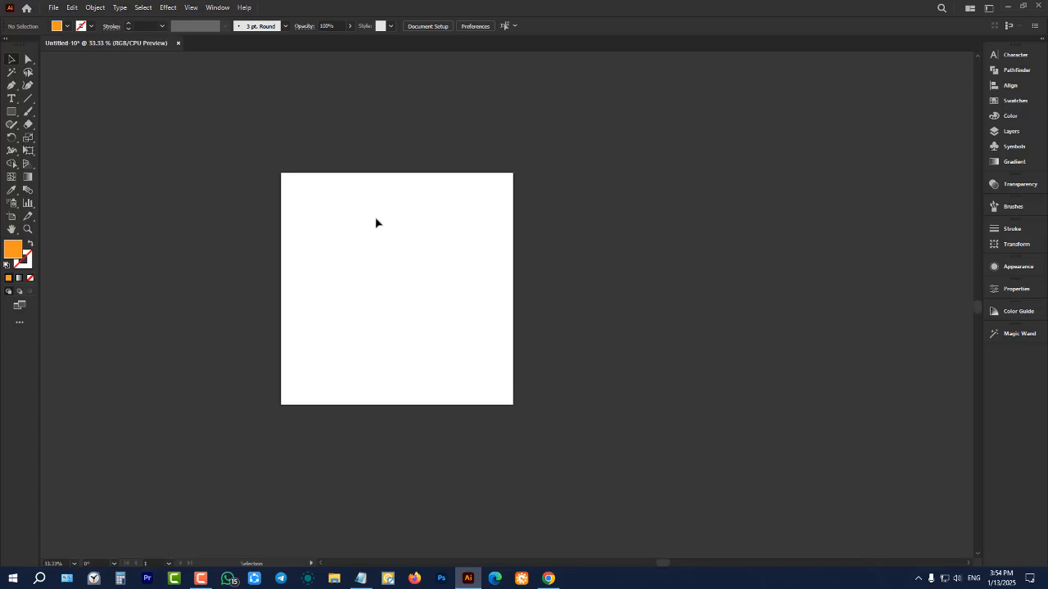
pyautogui.scroll(4, 376, 222)
pyautogui.scroll(-3, 376, 222)
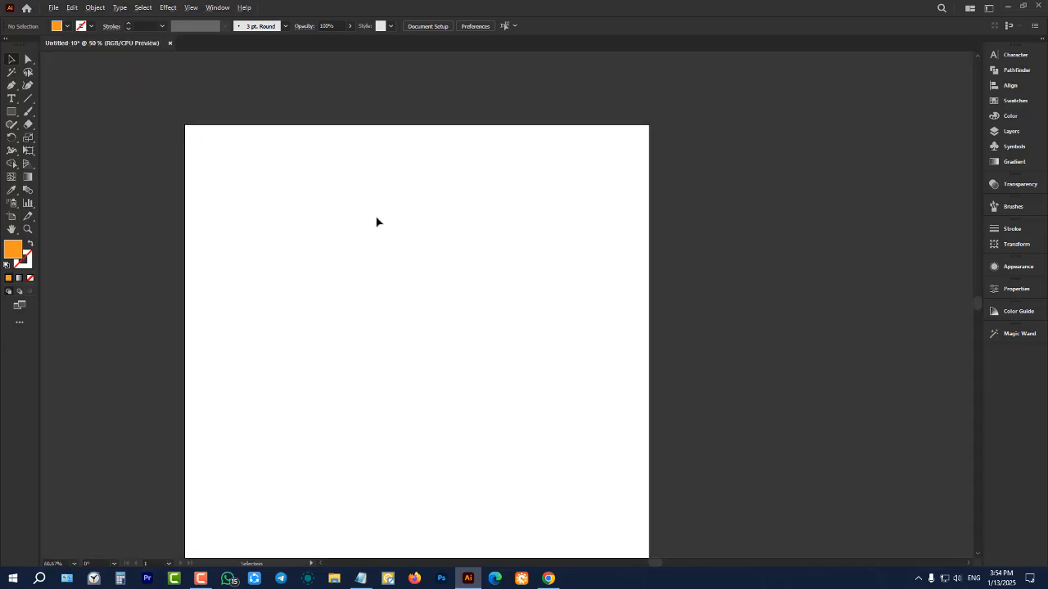
pyautogui.scroll(1, 376, 222)
pyautogui.scroll(-1, 377, 222)
pyautogui.scroll(-1, 514, 194)
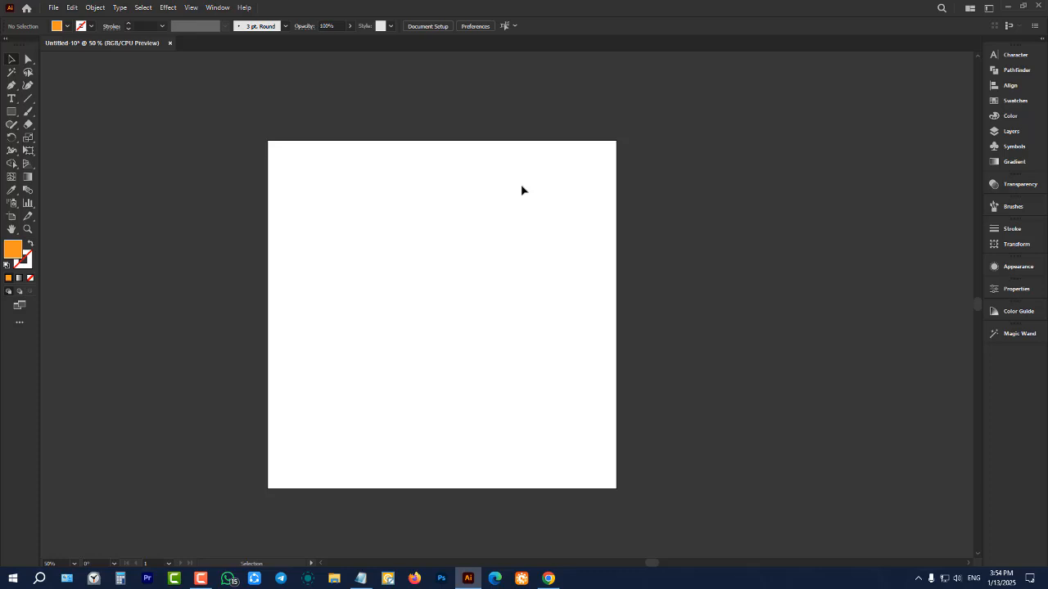
pyautogui.scroll(3, 519, 181)
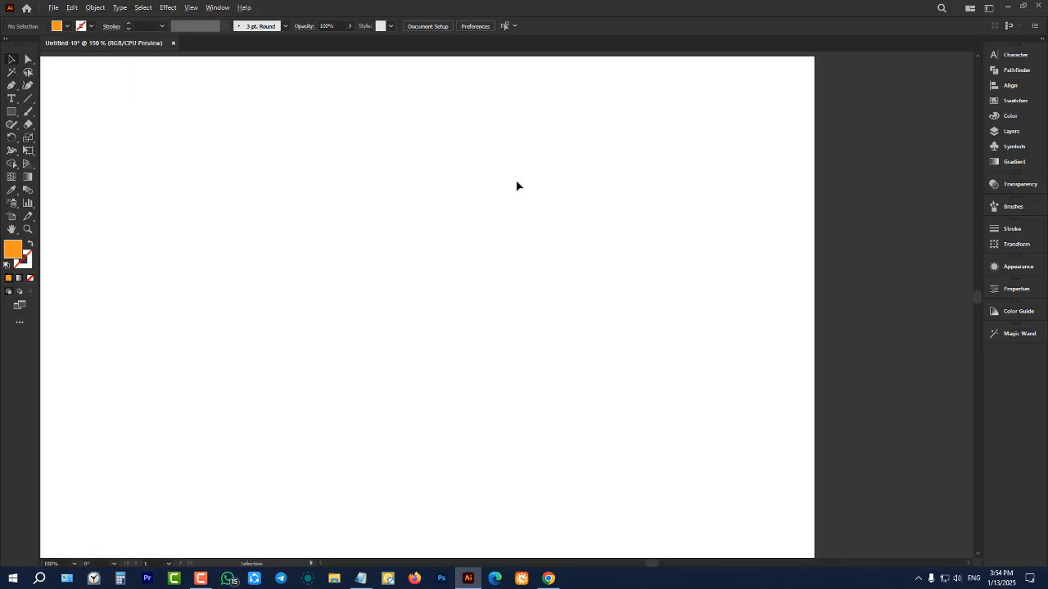
pyautogui.scroll(-4, 516, 179)
pyautogui.scroll(2, 436, 224)
pyautogui.scroll(-2, 436, 224)
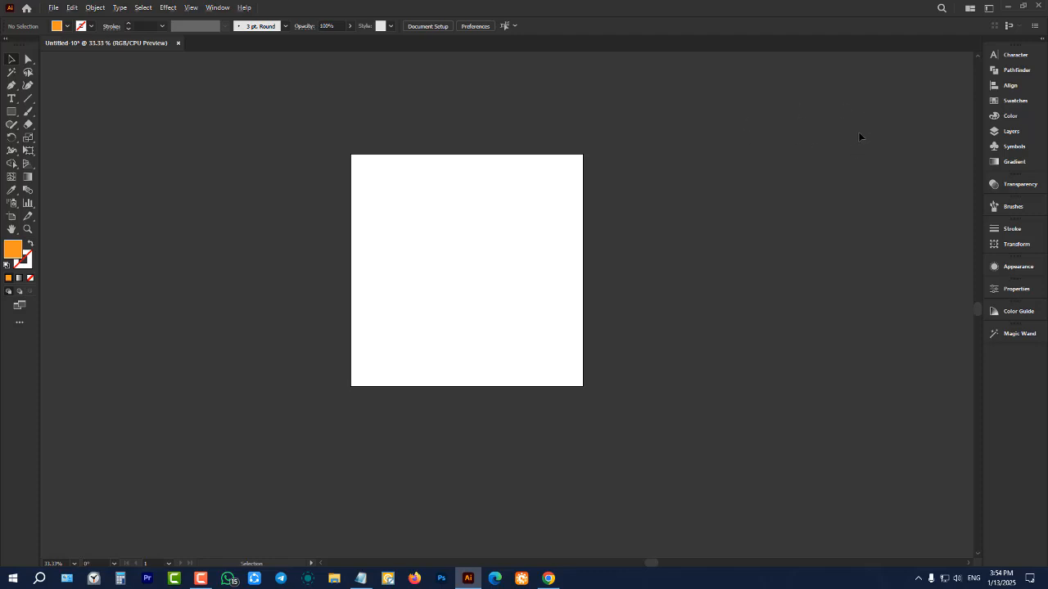
# Draw two orange rectangles outside the artboard: about 526 × 623 px to its upper right and about 679 × 773 px to its lower left
pyautogui.scroll(-1, 864, 131)
pyautogui.press('m')
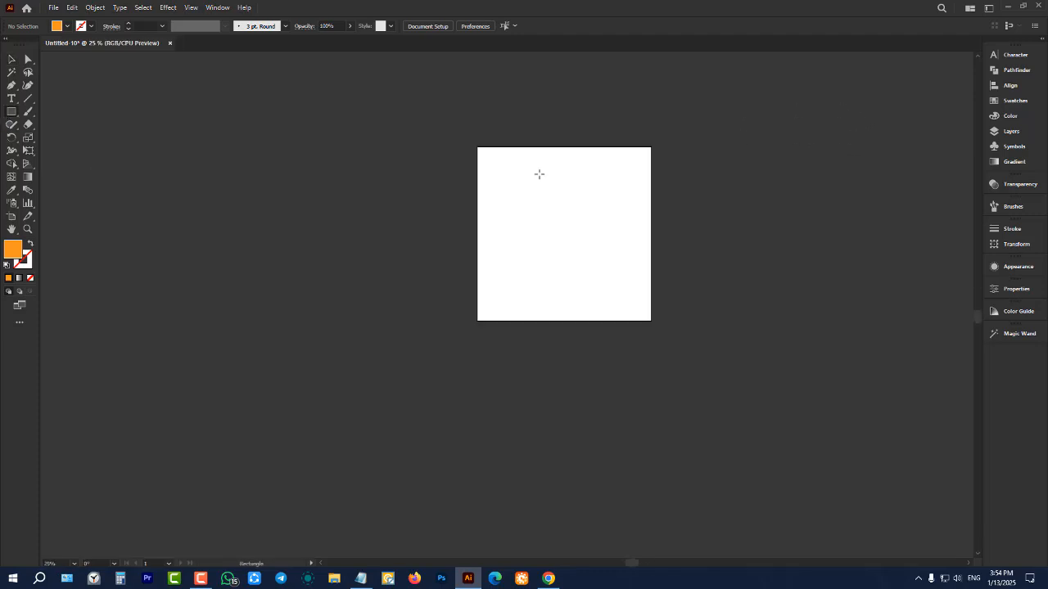
pyautogui.moveTo(819, 79); pyautogui.dragTo(912, 187)
pyautogui.moveTo(112, 256); pyautogui.dragTo(230, 390)
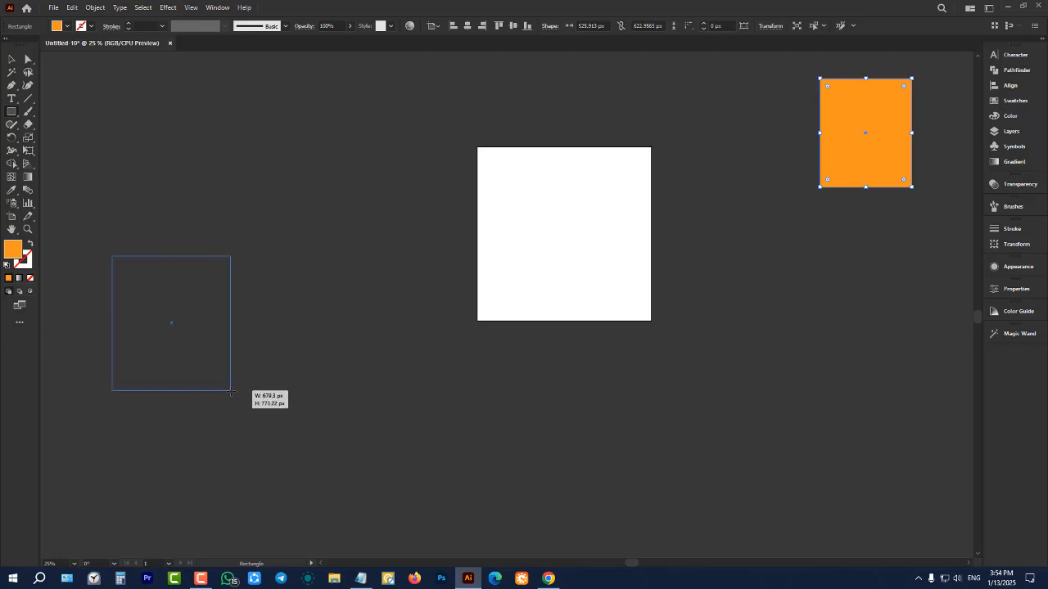
pyautogui.click(11, 59)
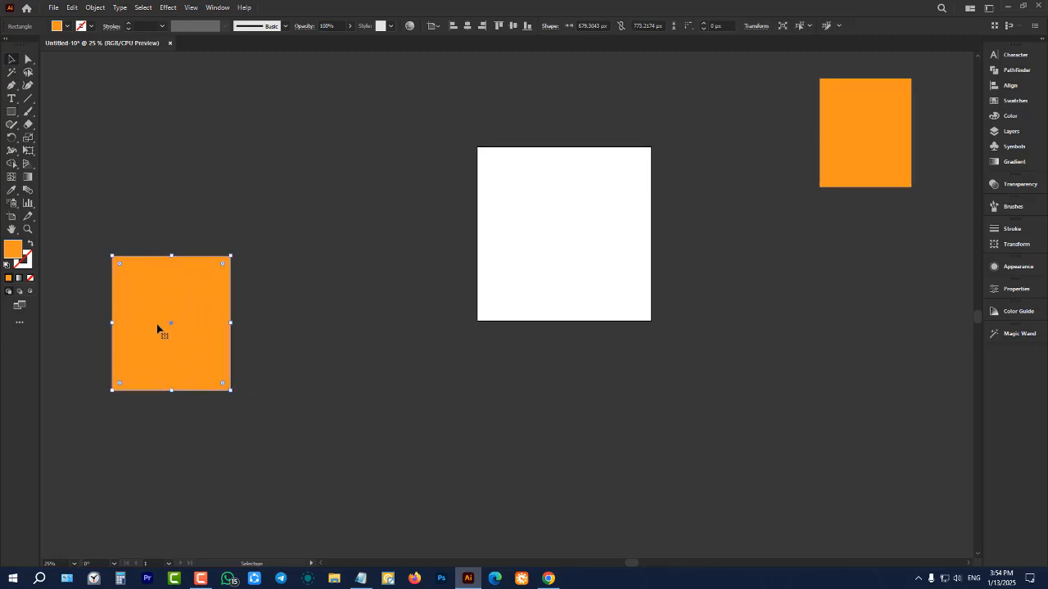
# Inspect the two orange rectangles and the artboard between them, close up and from an overview
pyautogui.scroll(5, 133, 304)
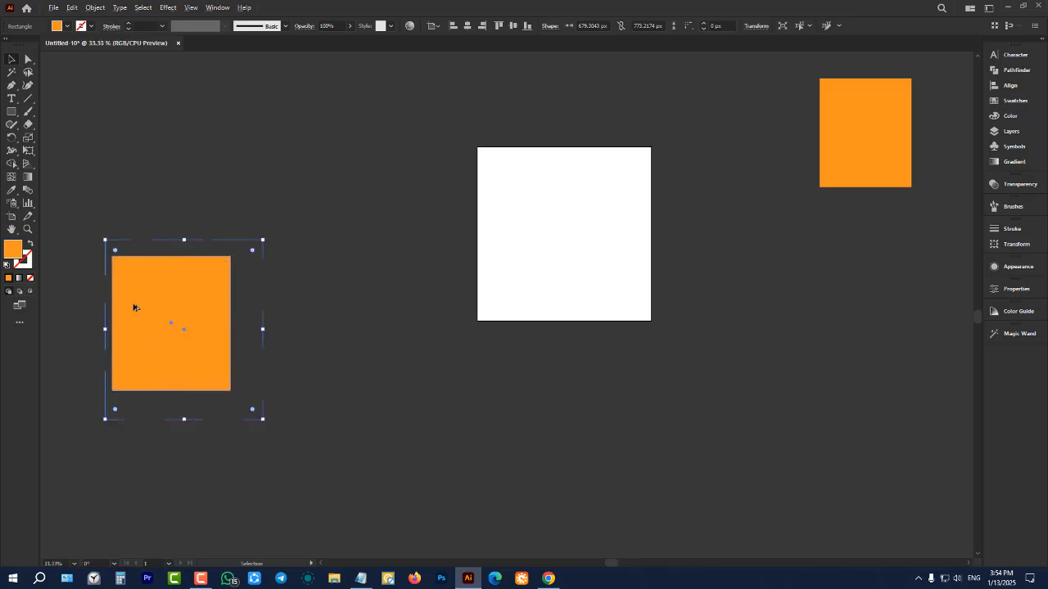
pyautogui.scroll(-4, 529, 295)
pyautogui.scroll(2, 423, 320)
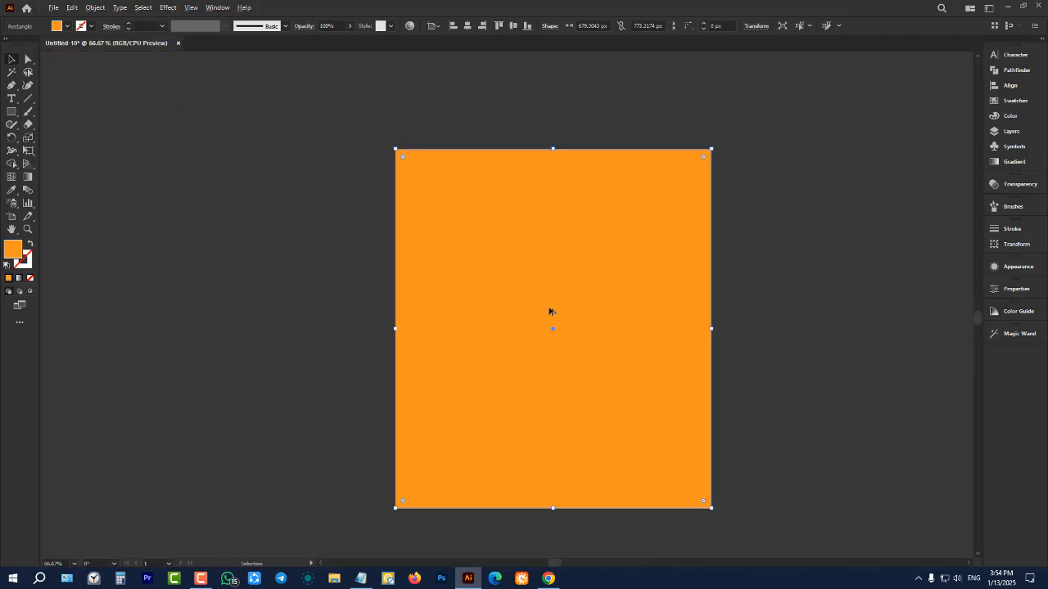
pyautogui.scroll(2, 500, 304)
pyautogui.scroll(-6, 374, 292)
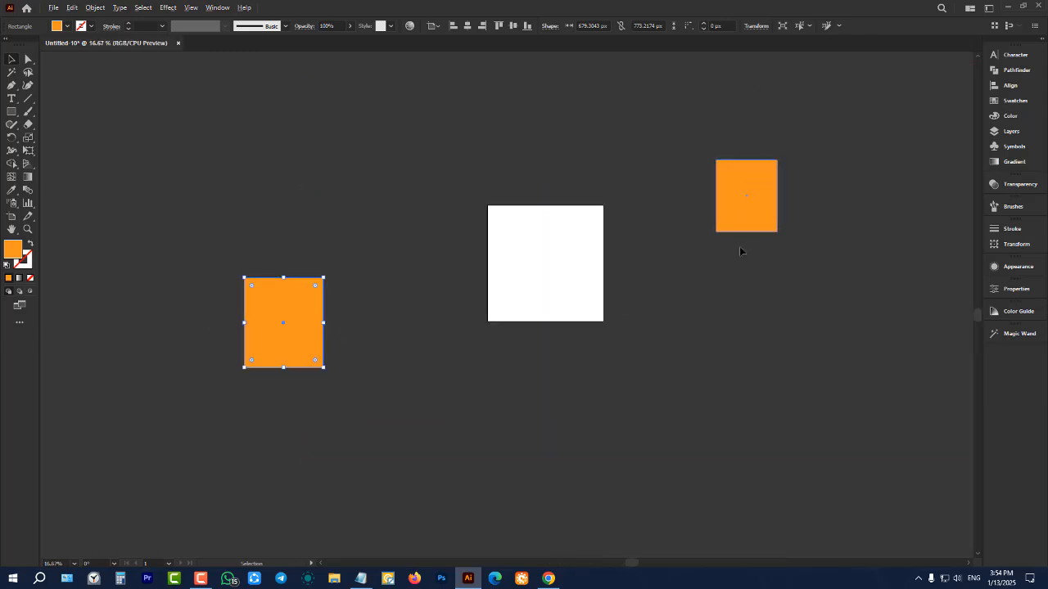
pyautogui.scroll(5, 770, 186)
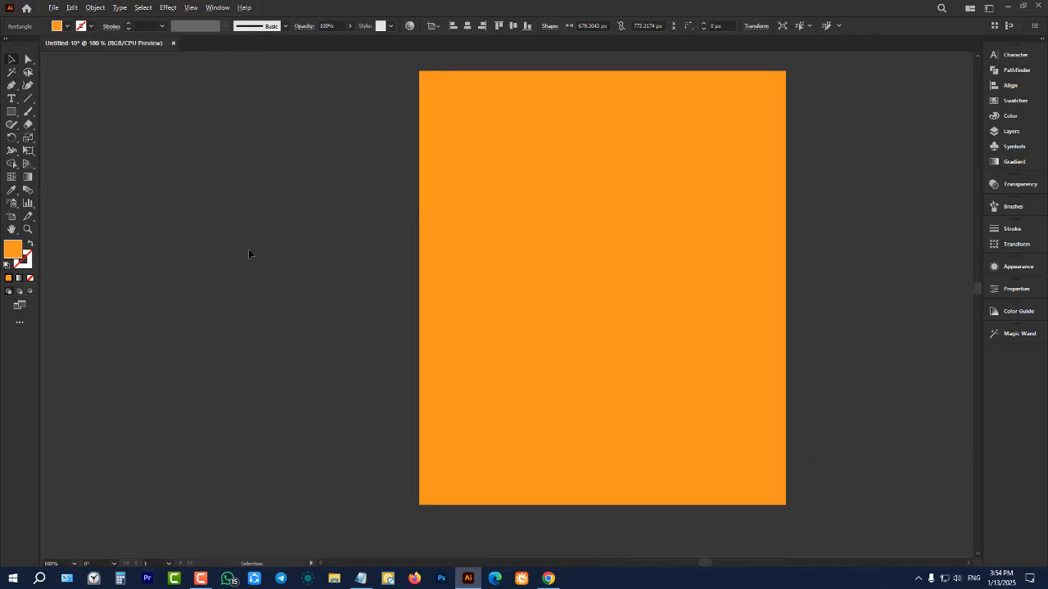
pyautogui.scroll(-2, 250, 253)
pyautogui.scroll(1, 484, 240)
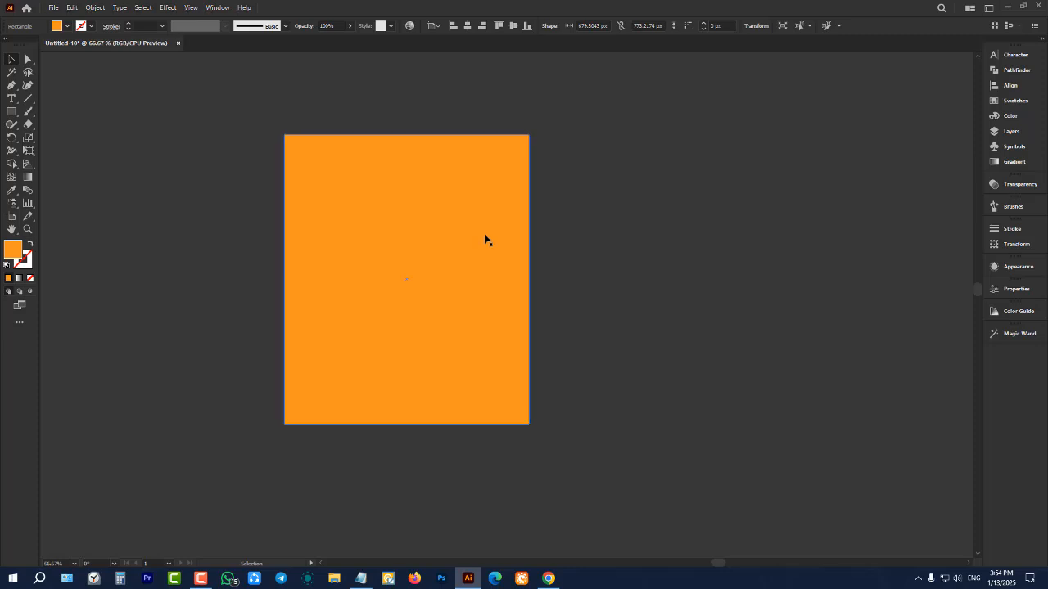
pyautogui.scroll(-5, 540, 236)
pyautogui.scroll(2, 319, 285)
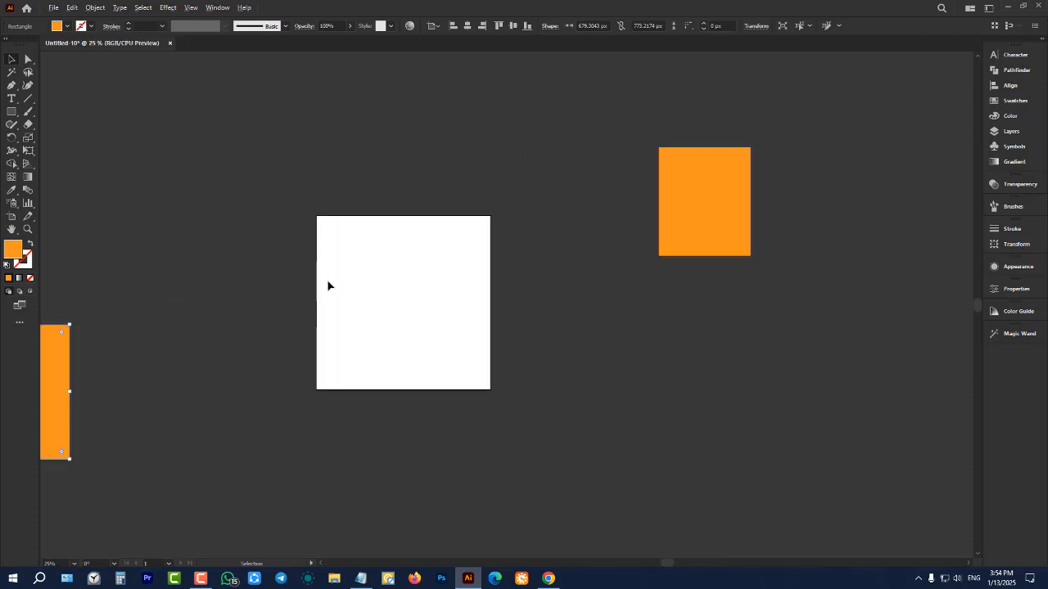
pyautogui.scroll(4, 389, 284)
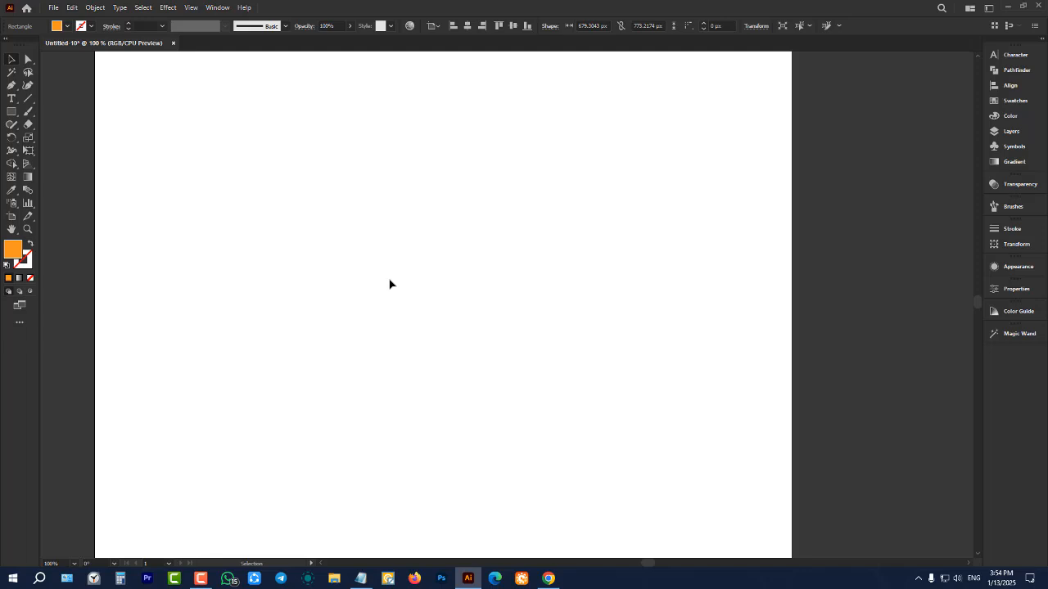
pyautogui.scroll(-4, 390, 284)
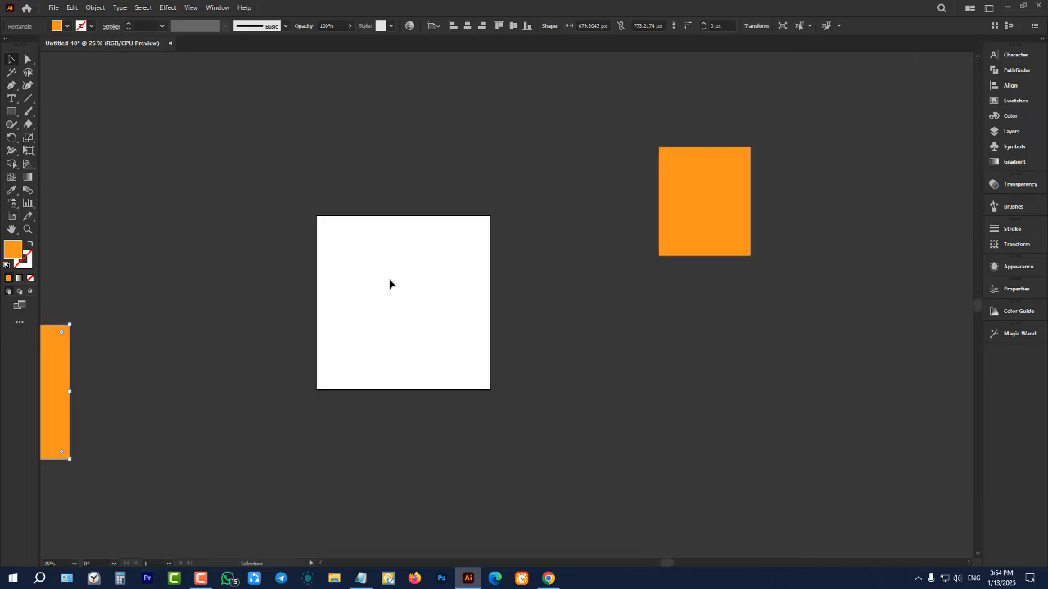
# Deselect the rectangle beside the artboard and look over the canvas around the artboard and the upper-right rectangle
pyautogui.scroll(1, 506, 183)
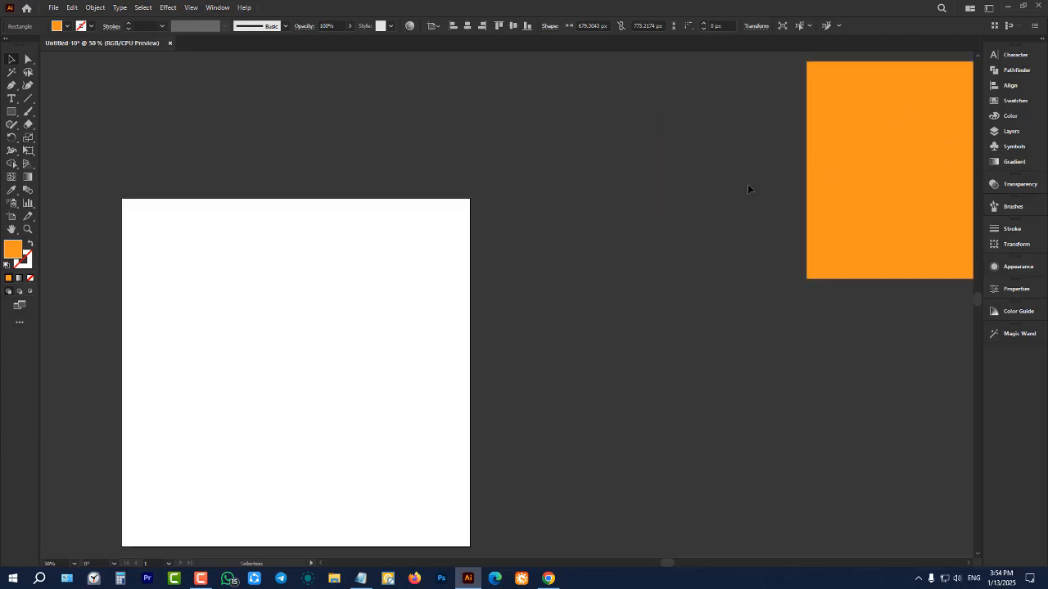
pyautogui.press('space')
pyautogui.moveTo(697, 189); pyautogui.dragTo(583, 250)
pyautogui.scroll(-3, 669, 206)
pyautogui.scroll(-1, 585, 250)
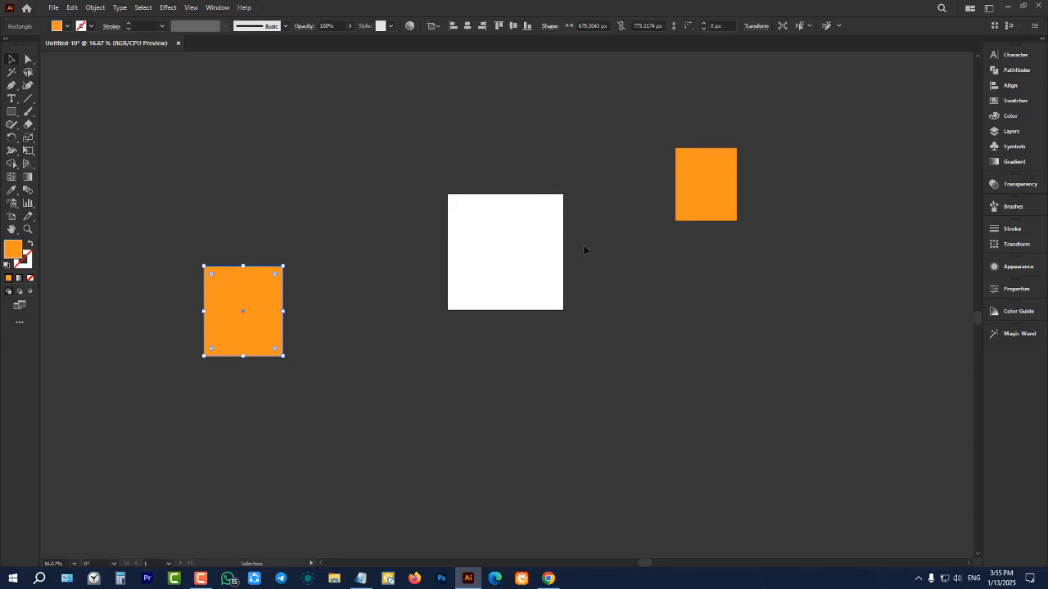
pyautogui.click(584, 250)
pyautogui.scroll(1, 567, 208)
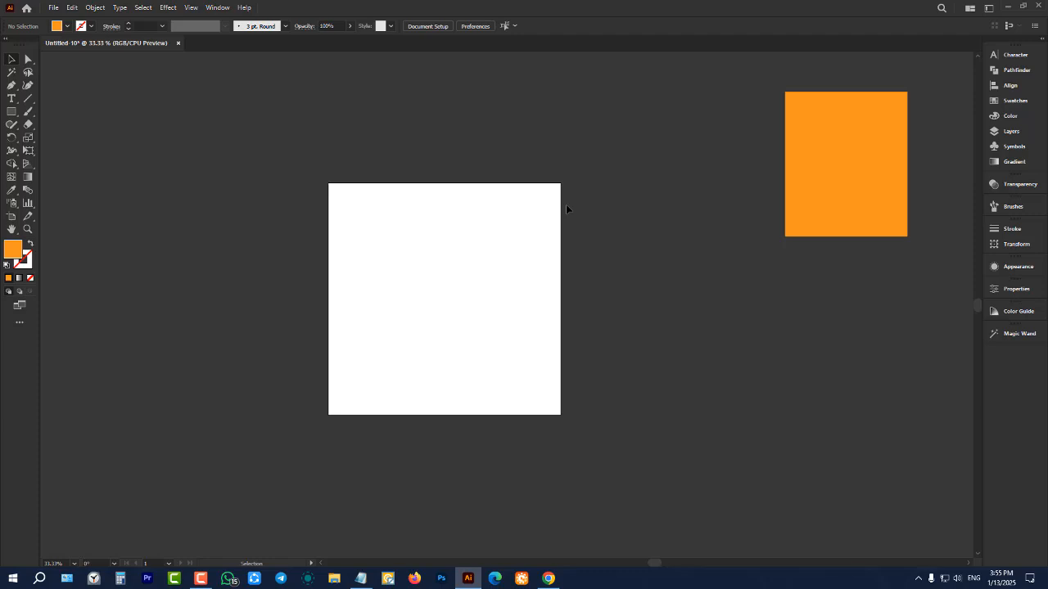
pyautogui.scroll(-2, 566, 204)
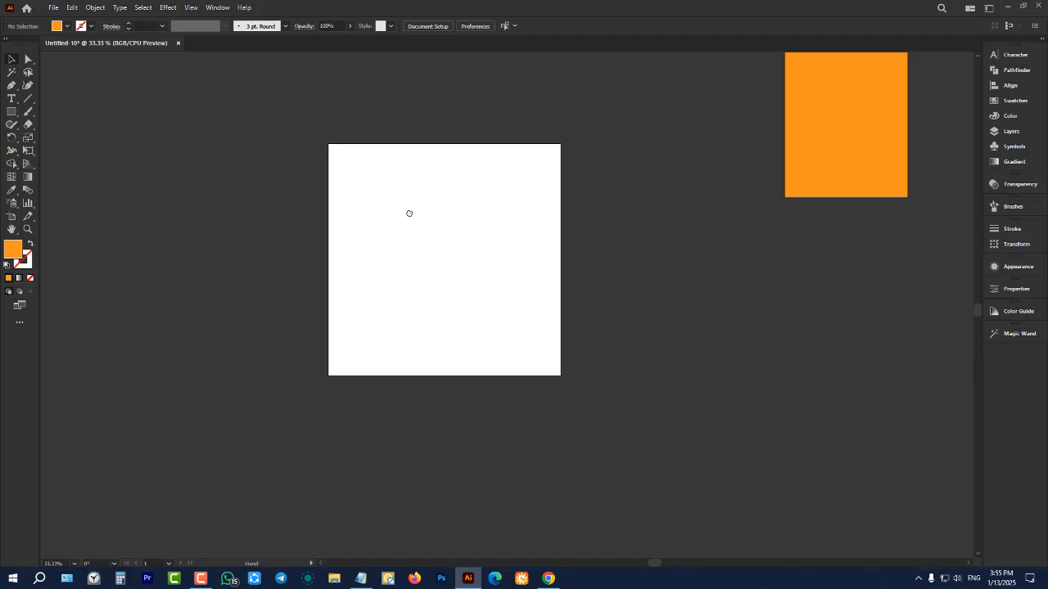
pyautogui.moveTo(409, 213); pyautogui.dragTo(385, 257)
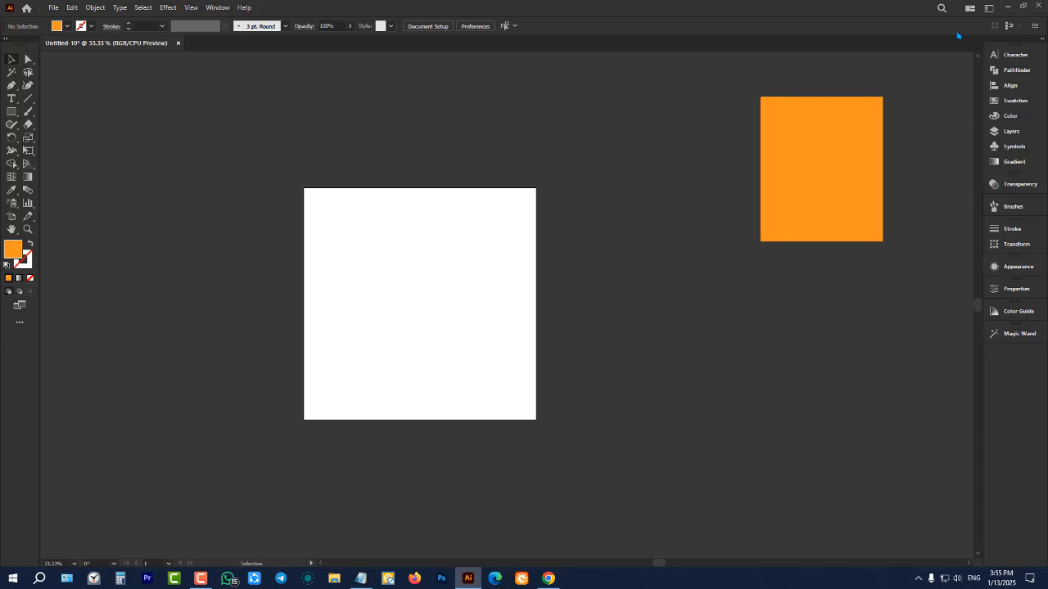
# Minimize the Illustrator window to show the desktop and restore it, twice in a row
pyautogui.click(1006, 8)
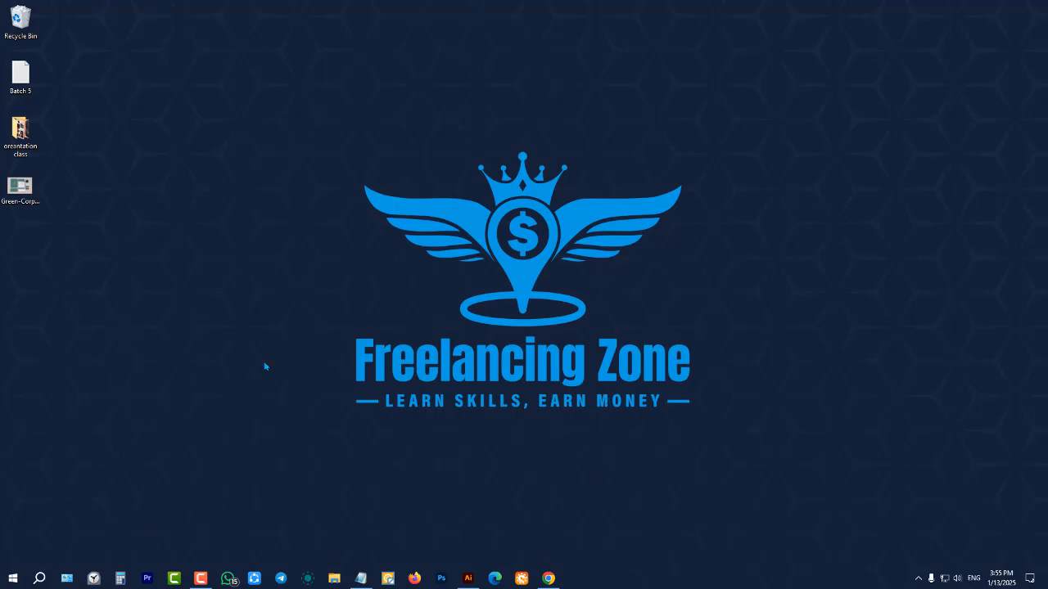
pyautogui.moveTo(467, 577)
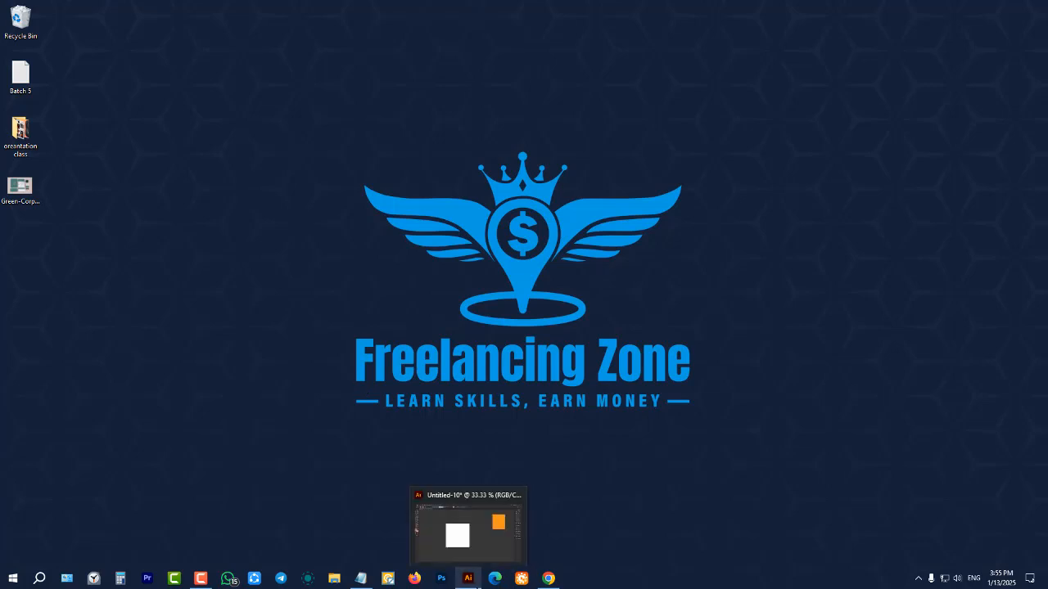
pyautogui.click(469, 583)
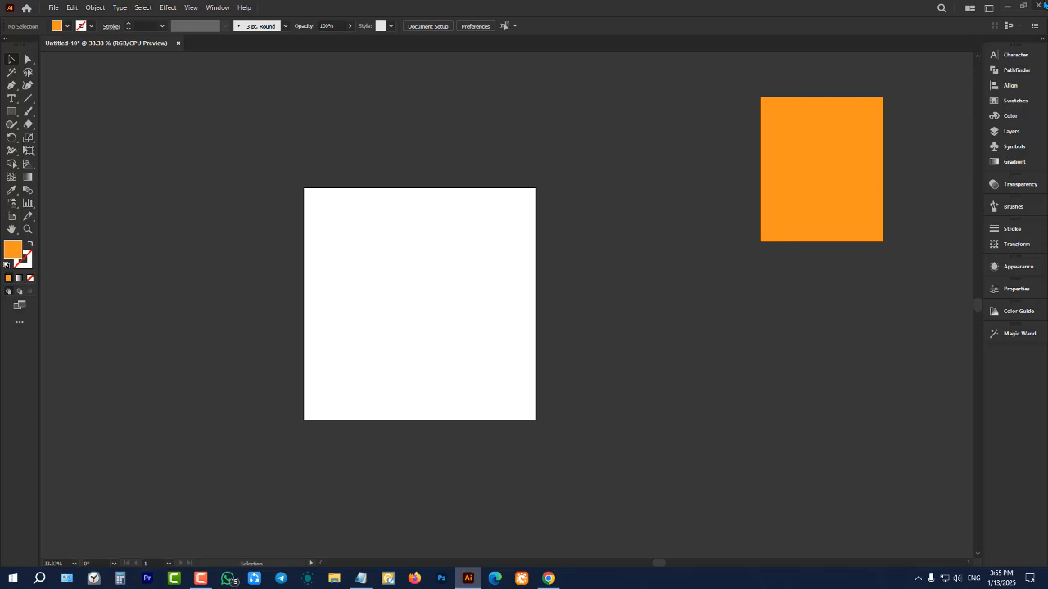
pyautogui.click(1005, 7)
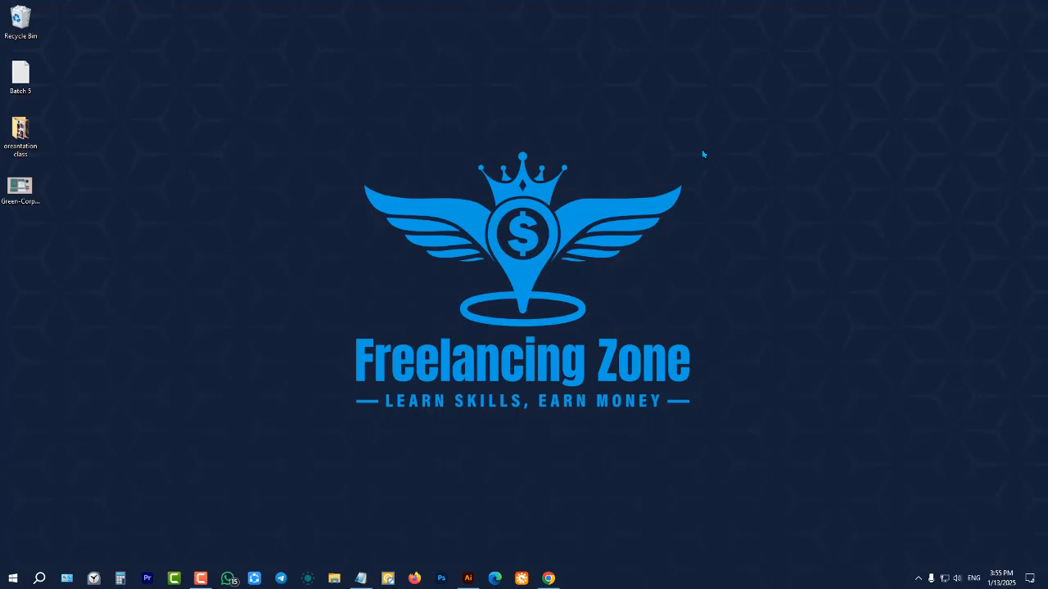
pyautogui.click(469, 579)
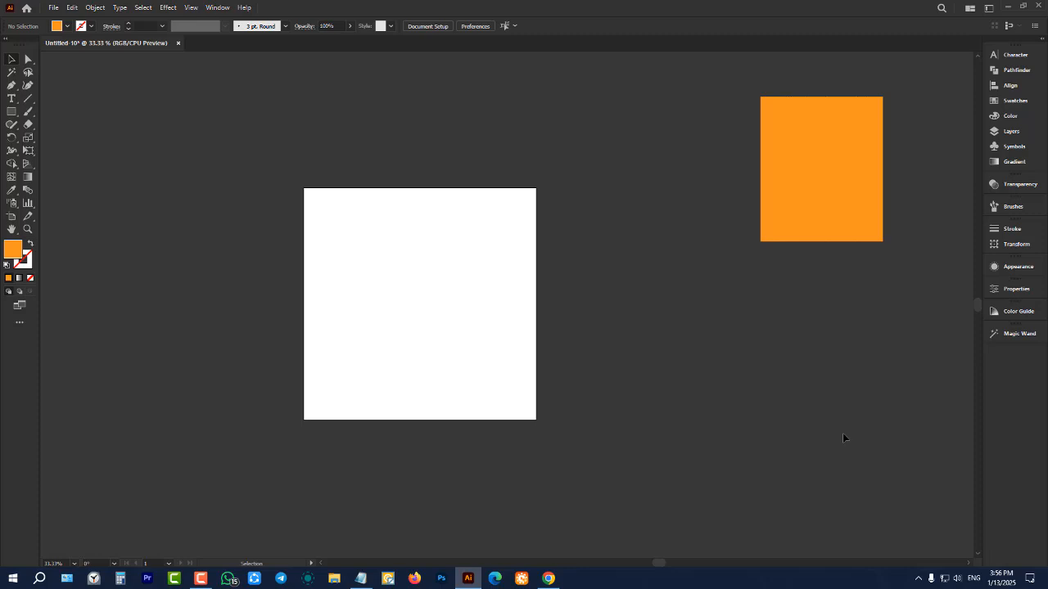
# Switch to the Batch 5 notes in Notepad to review the class topics, and minimize them to return to Illustrator
pyautogui.click(360, 579)
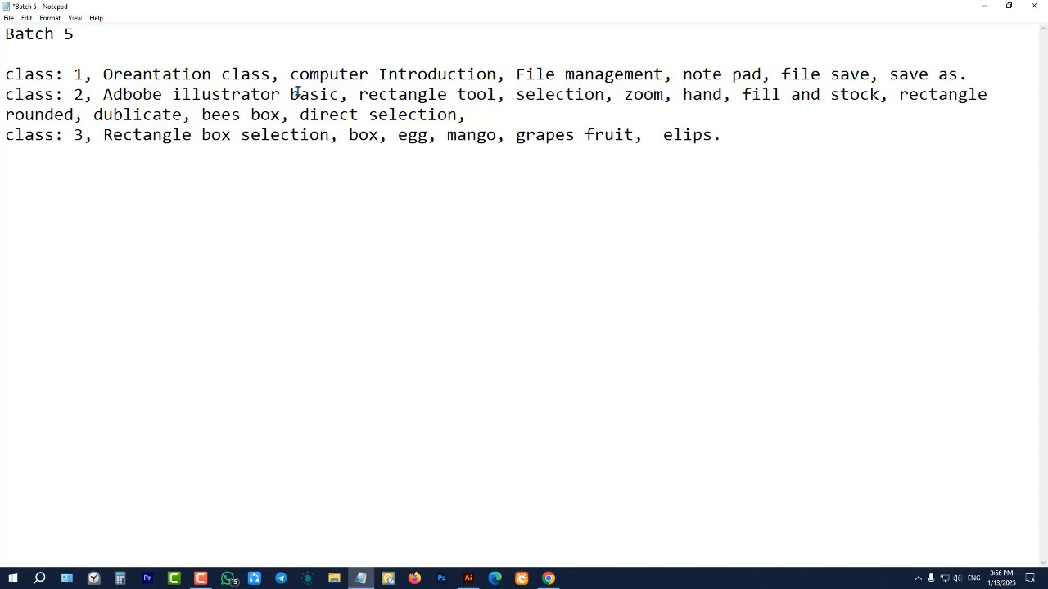
pyautogui.click(468, 579)
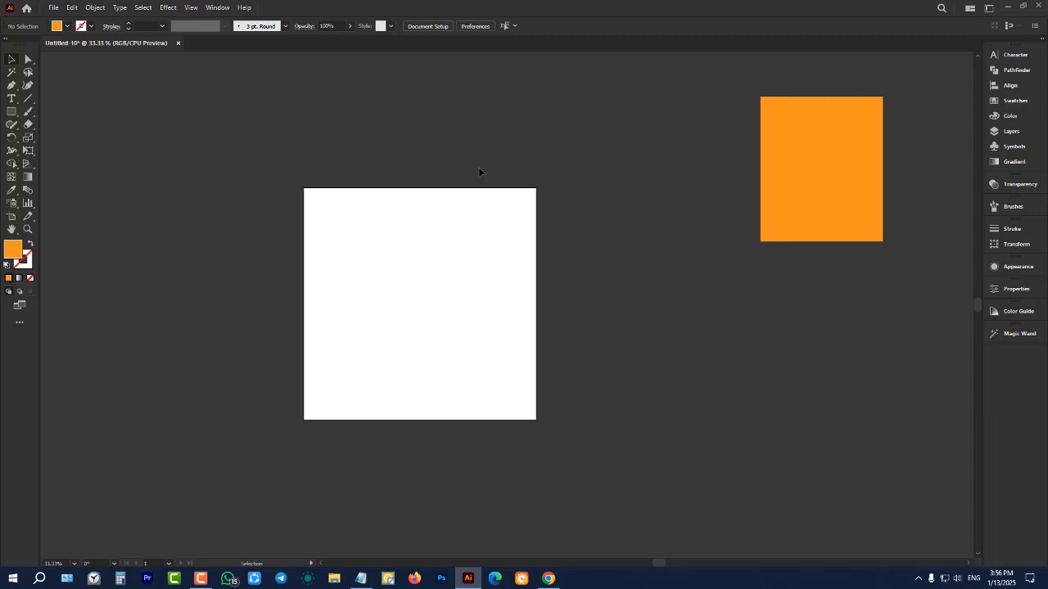
pyautogui.click(361, 579)
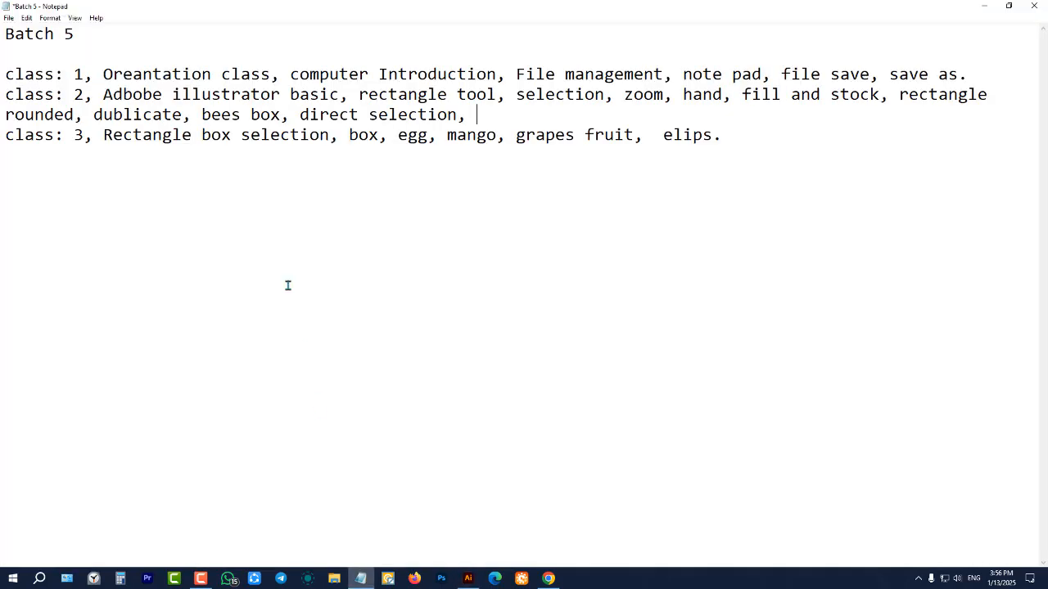
pyautogui.click(983, 6)
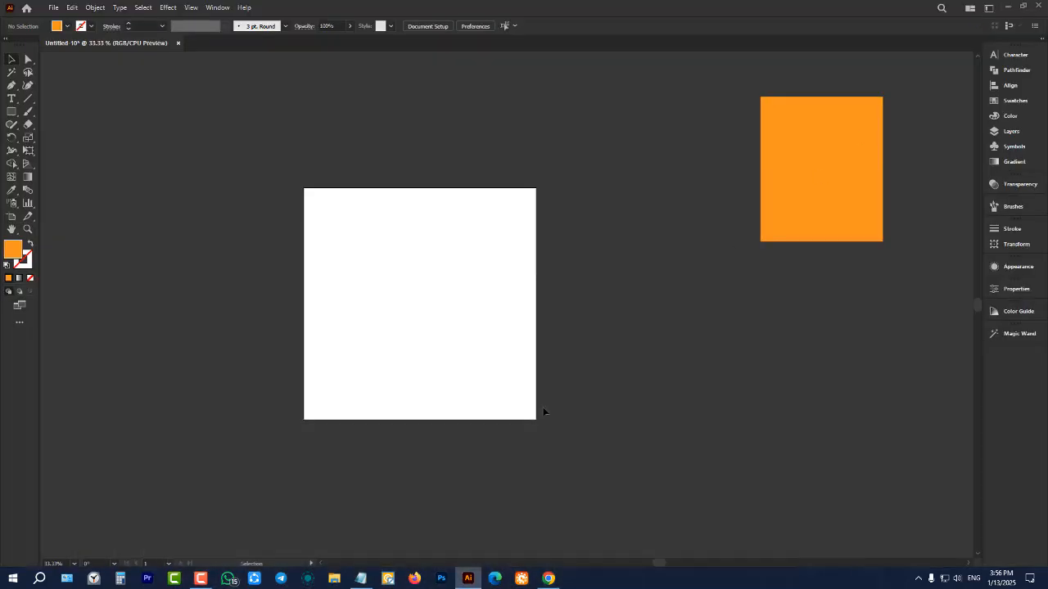
# Open the Batch 4 text file from the Note folder on Document (E:) in File Explorer and maximize it to read the class list
pyautogui.click(334, 581)
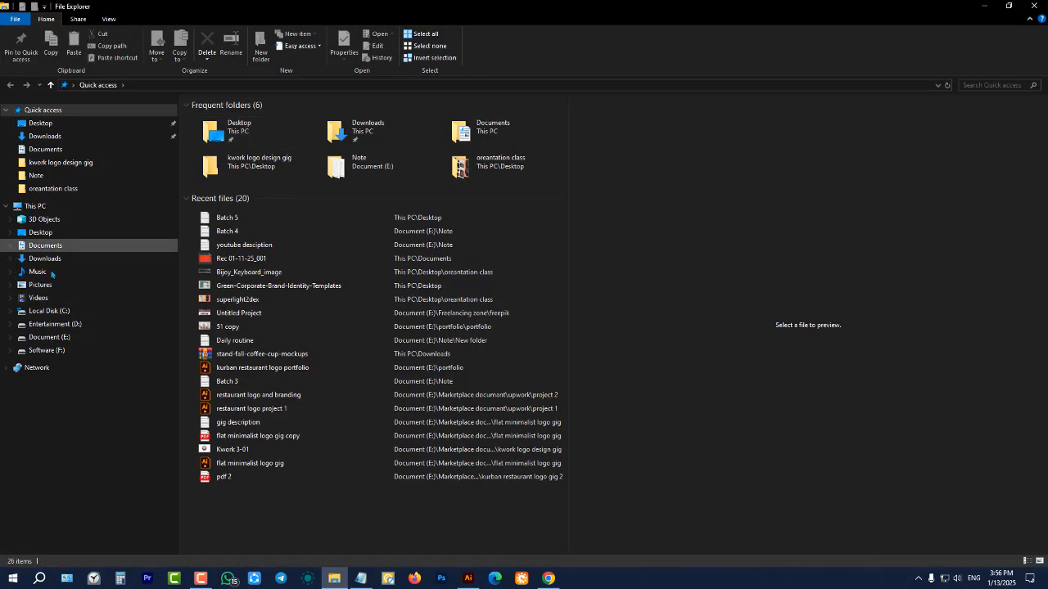
pyautogui.click(49, 337)
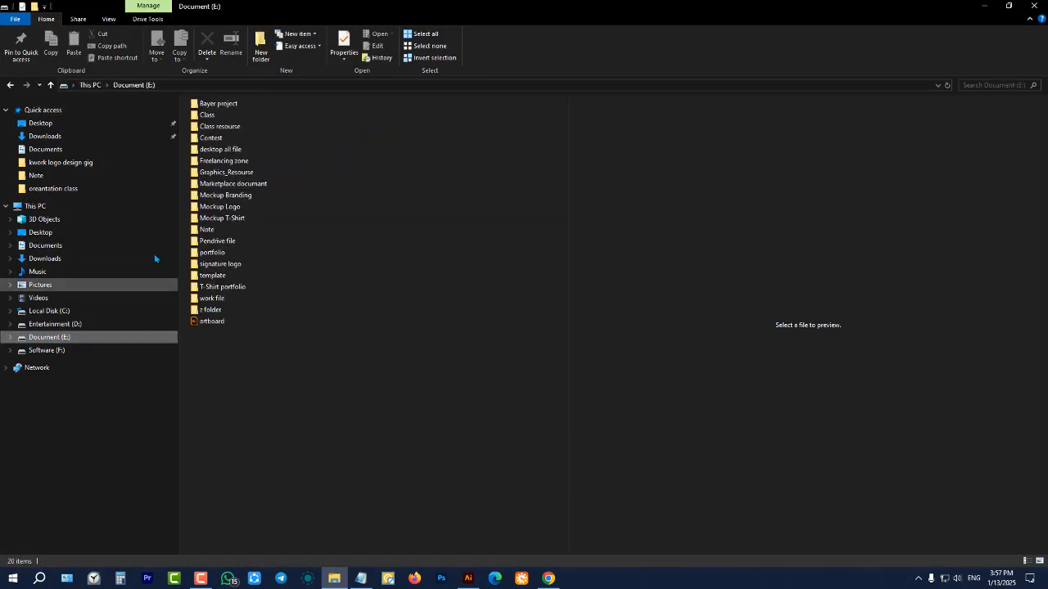
pyautogui.doubleClick(209, 229)
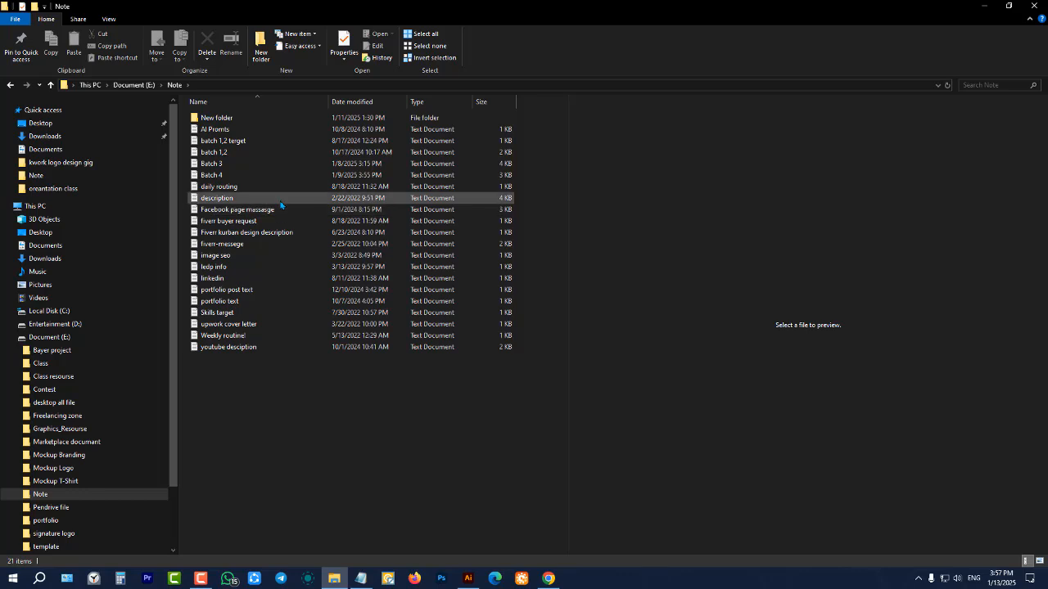
pyautogui.doubleClick(234, 179)
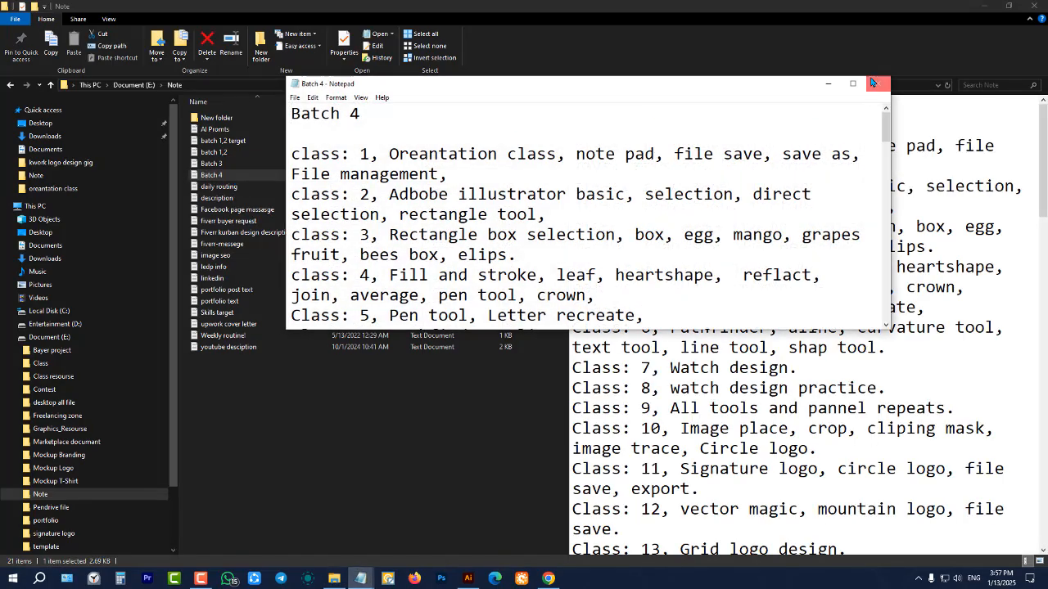
pyautogui.click(853, 83)
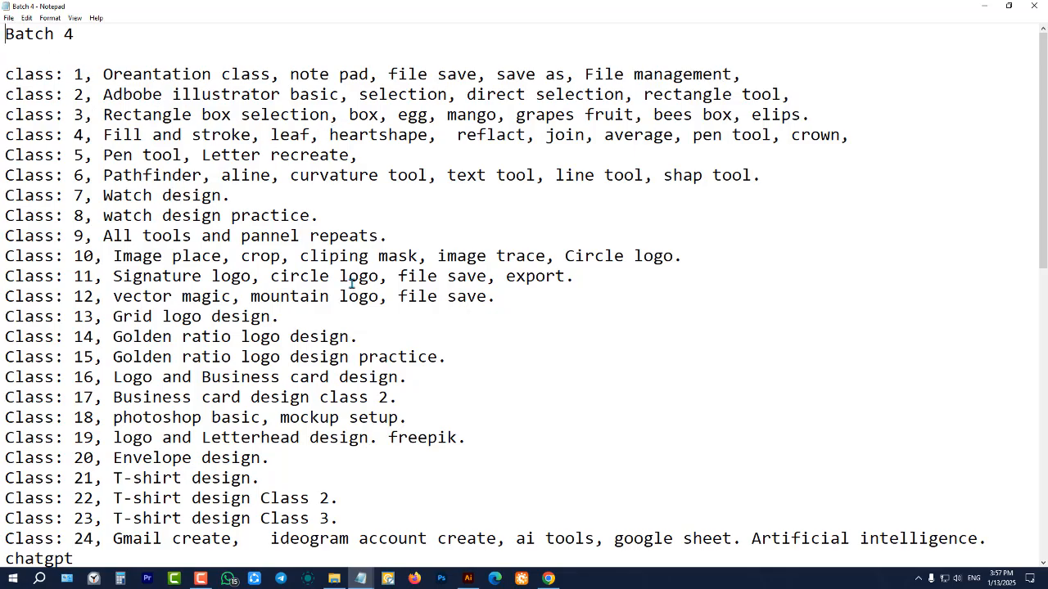
# Review the Batch 4 class list from class 1 to class 40, highlighting the topics of classes 1 to 9
pyautogui.scroll(-3, 352, 284)
pyautogui.scroll(-6, 238, 270)
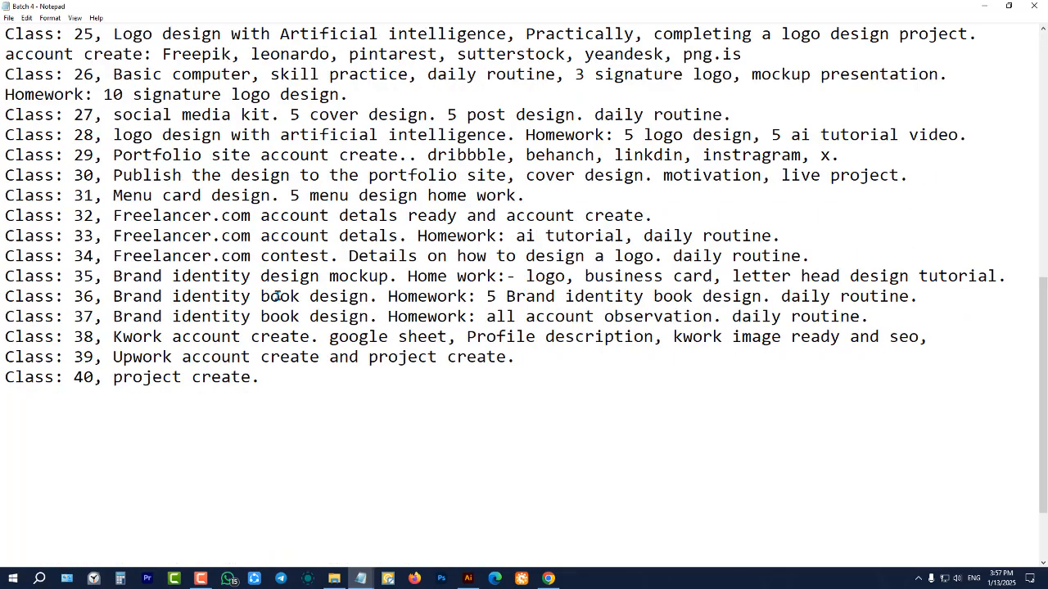
pyautogui.scroll(9, 272, 291)
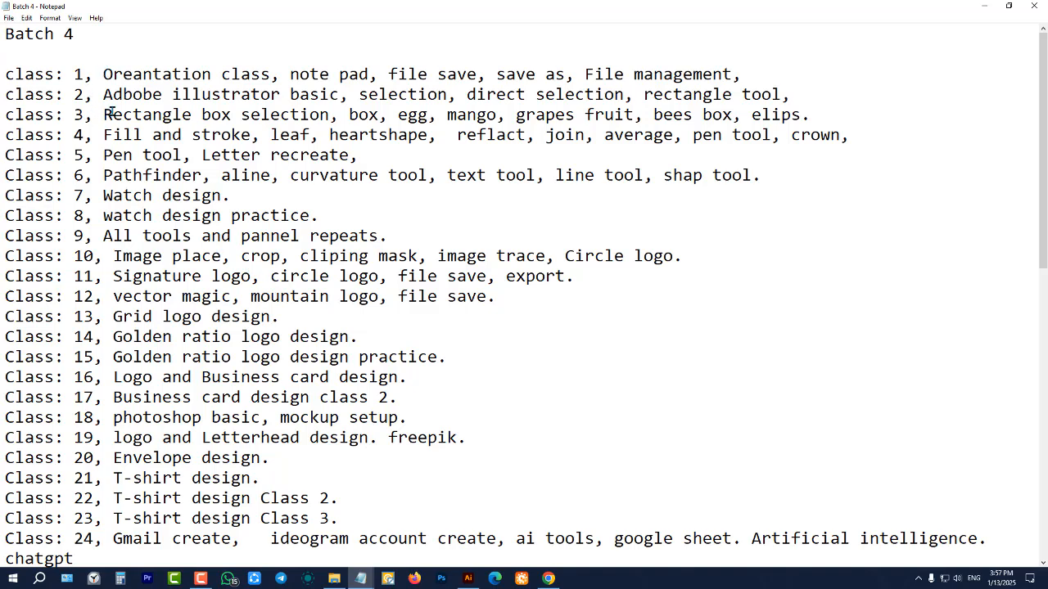
pyautogui.moveTo(400, 236); pyautogui.dragTo(75, 74)
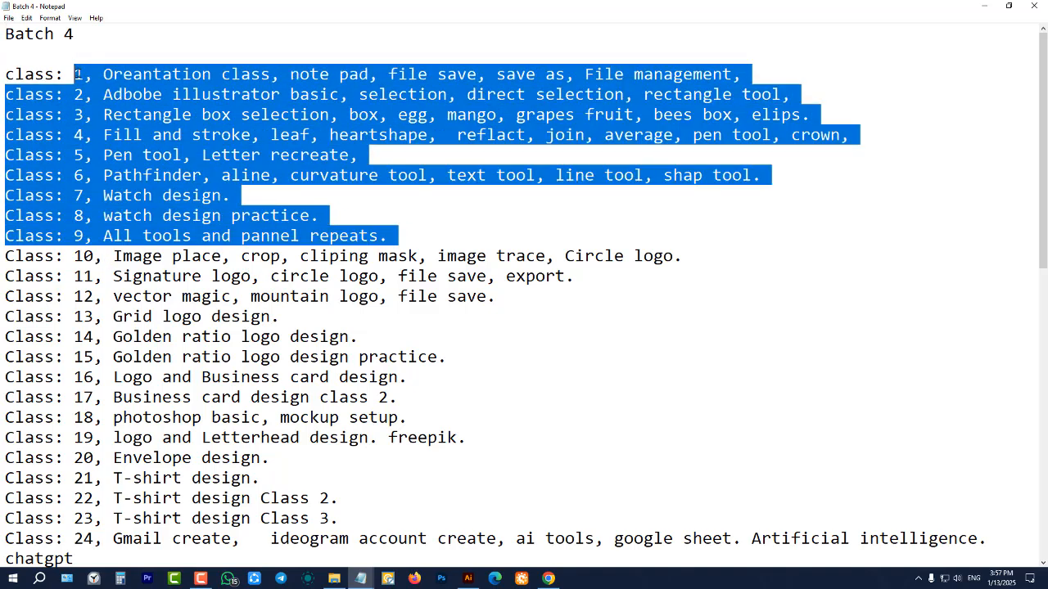
pyautogui.click(191, 211)
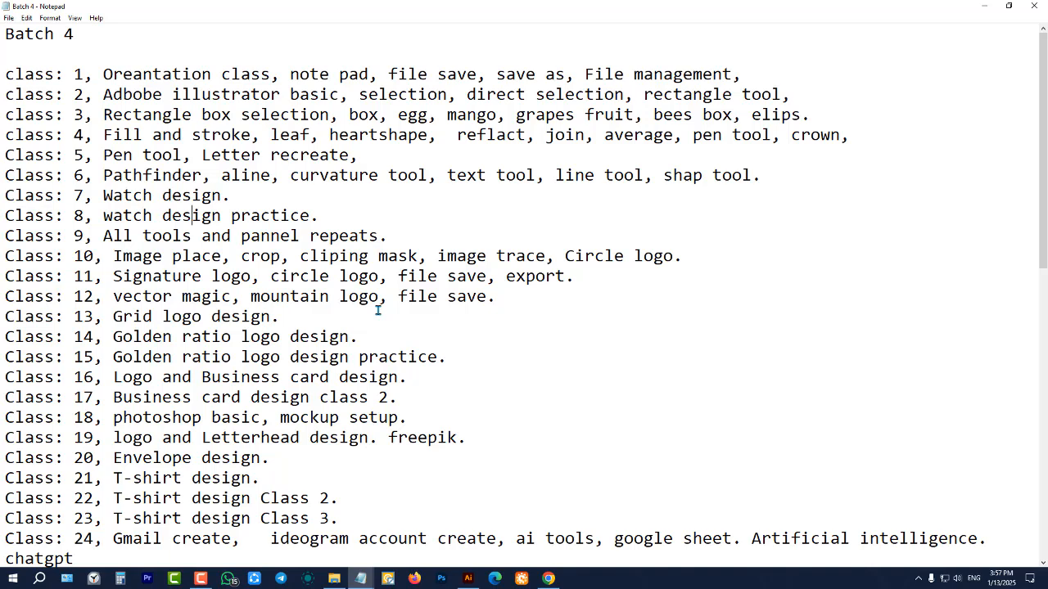
pyautogui.scroll(-3, 281, 401)
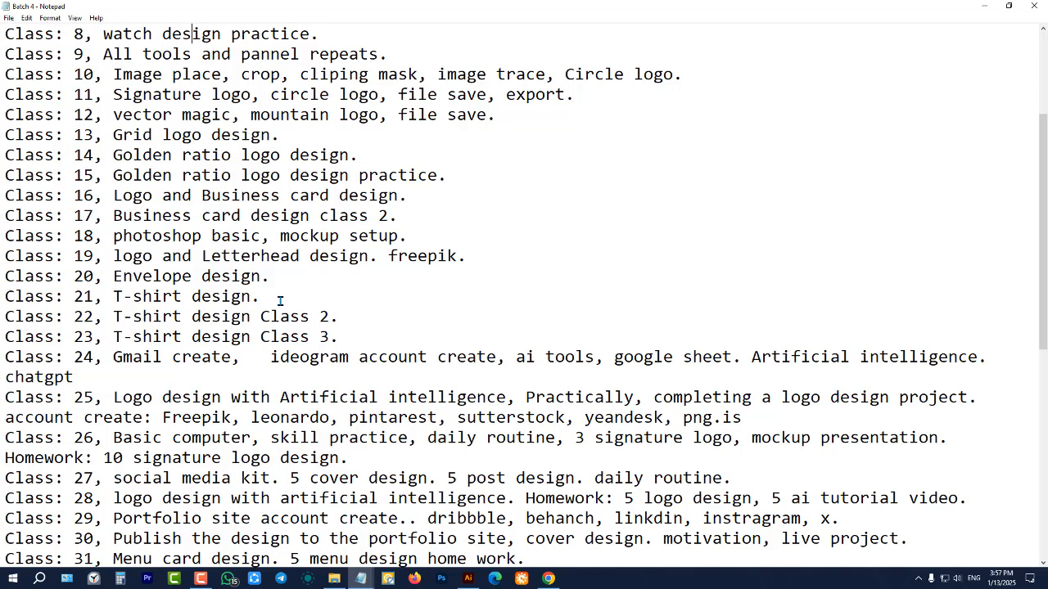
pyautogui.scroll(3, 279, 300)
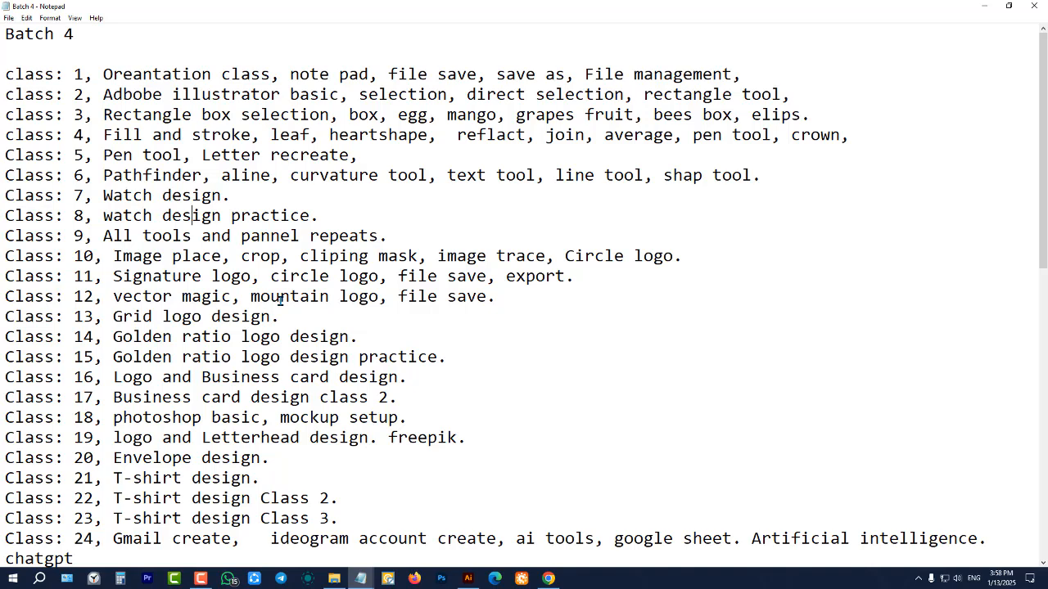
pyautogui.scroll(-3, 280, 301)
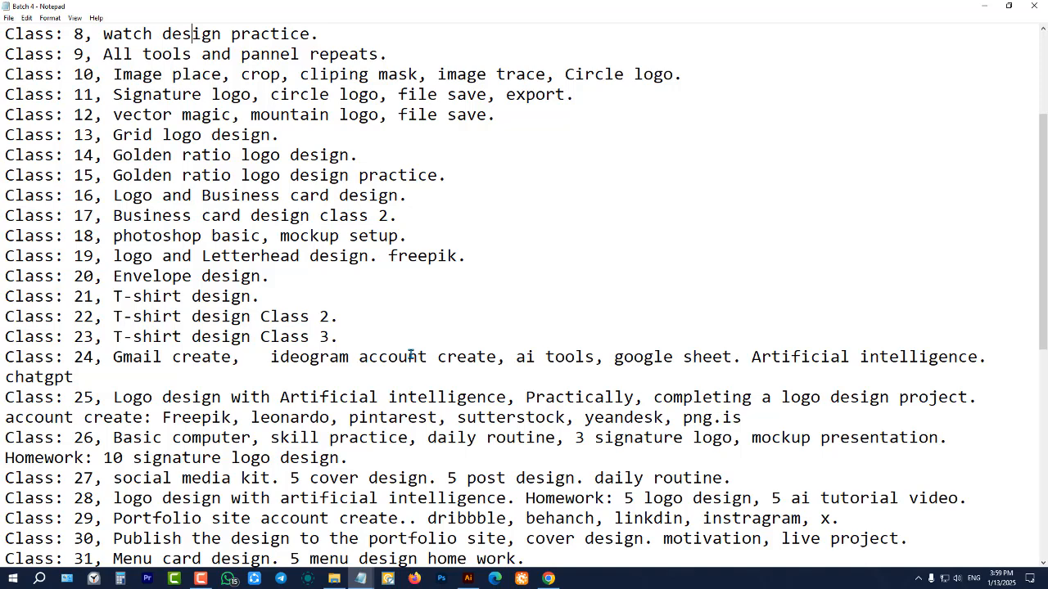
# Open AweRay Remote, select the second saved partner ID, enter the device's passcode and connect to its desktop
pyautogui.click(522, 579)
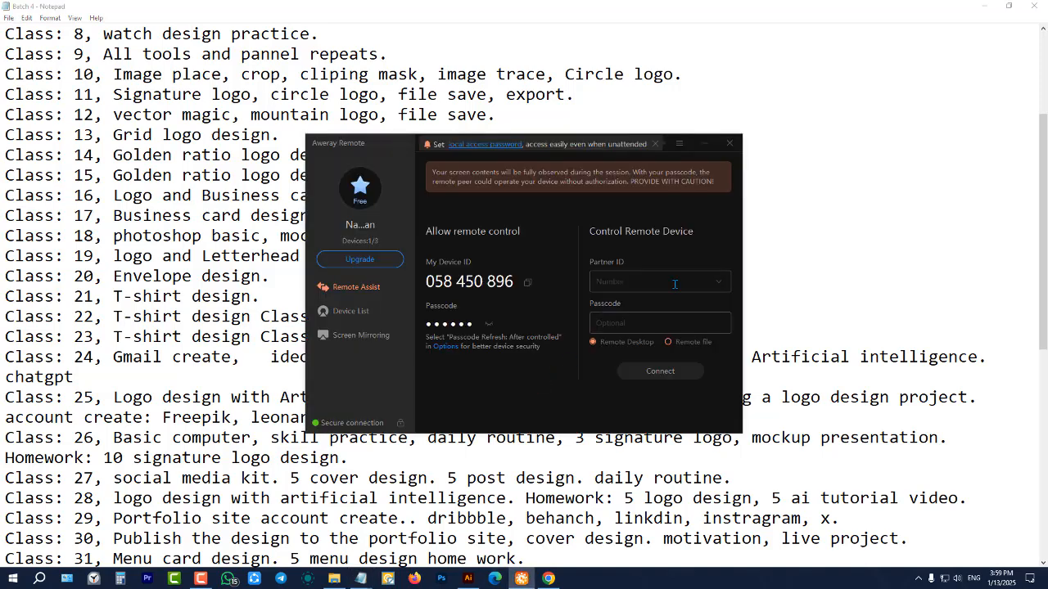
pyautogui.click(721, 283)
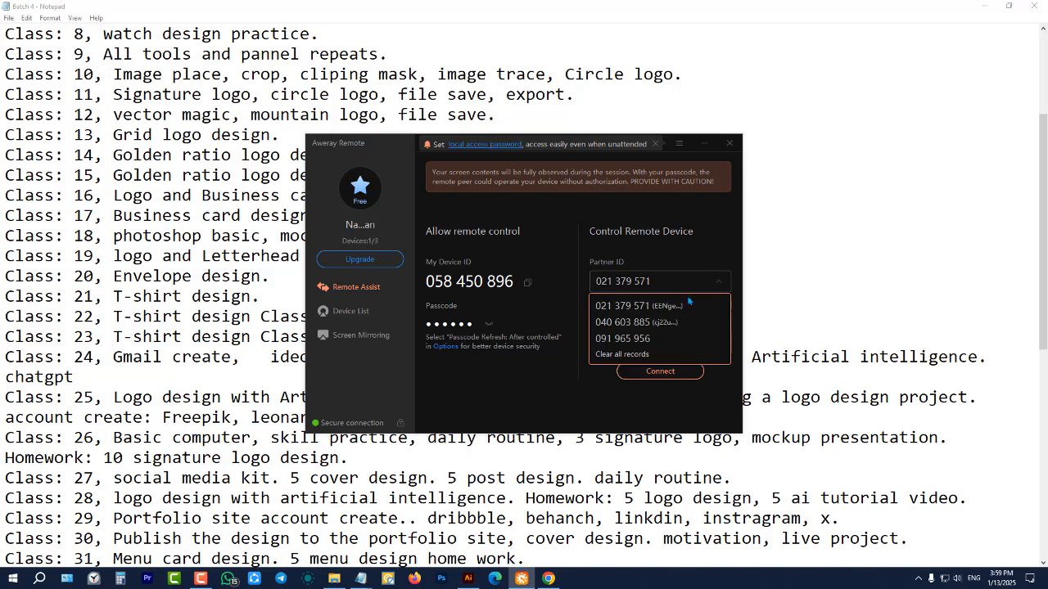
pyautogui.click(654, 321)
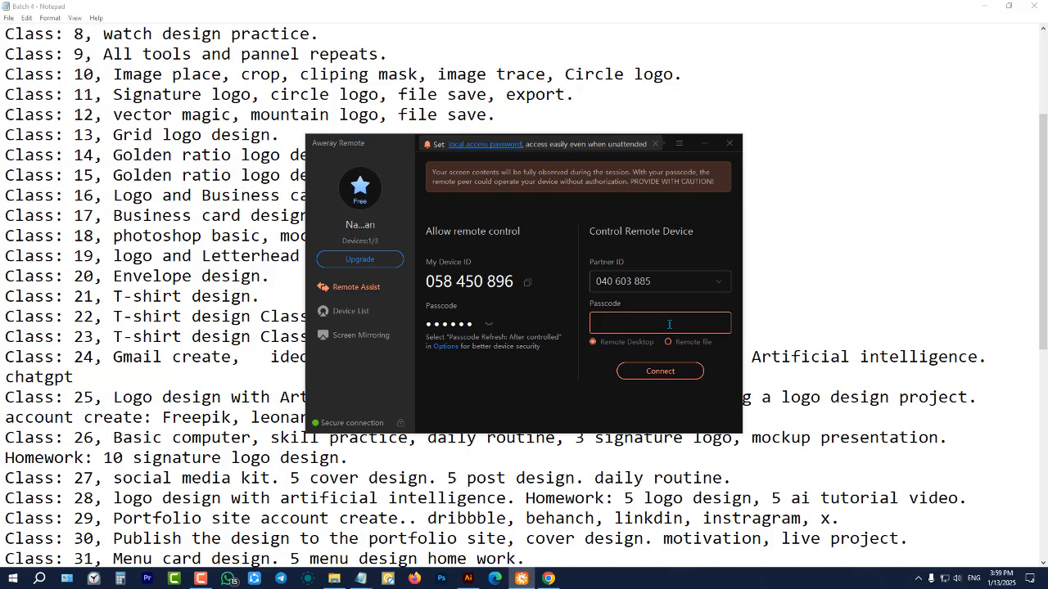
pyautogui.write('12345')
pyautogui.press('Return')
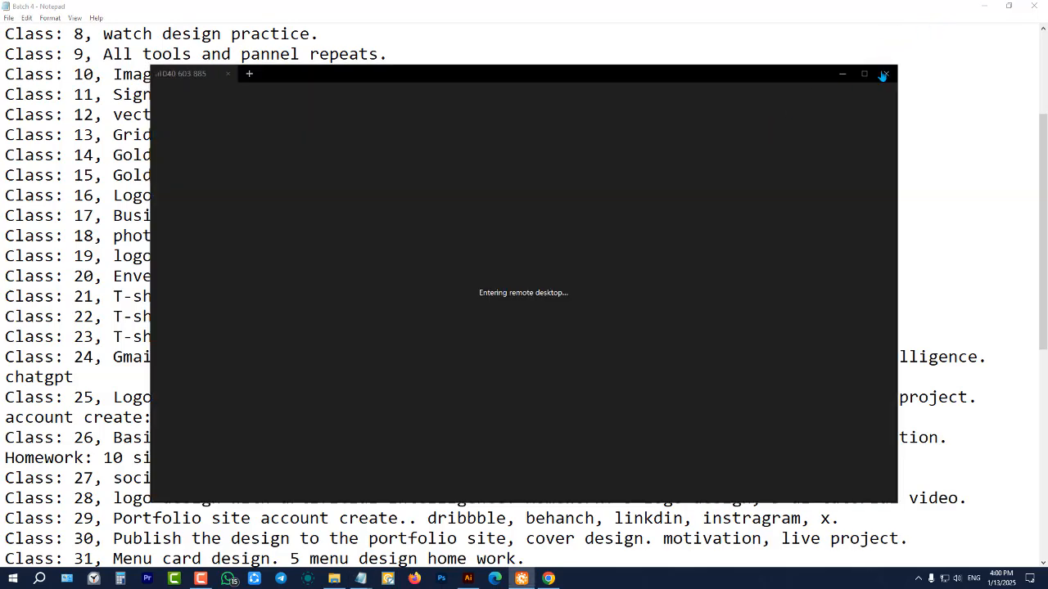
pyautogui.click(863, 74)
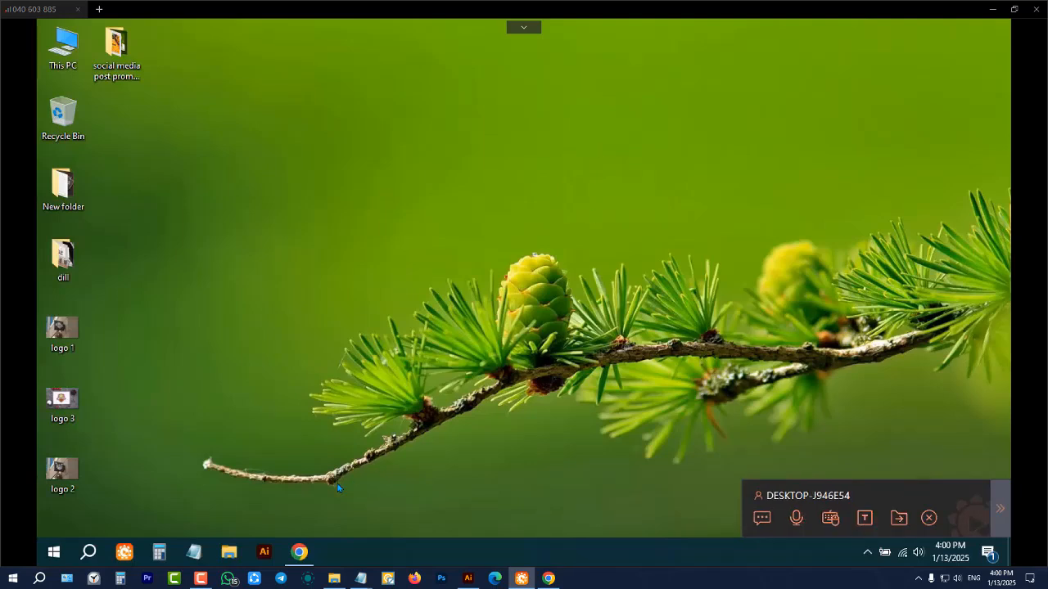
# Open Chrome on the remote desktop, open the in-progress $125 order from the Fiverr dashboard in a new tab and review its requirements
pyautogui.click(305, 552)
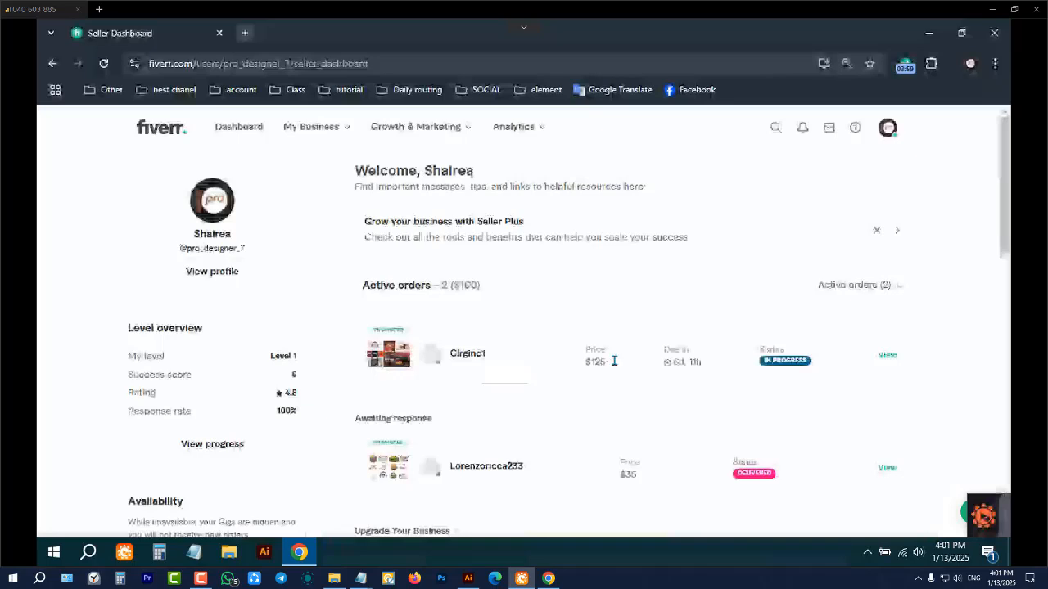
pyautogui.middleClick(885, 358)
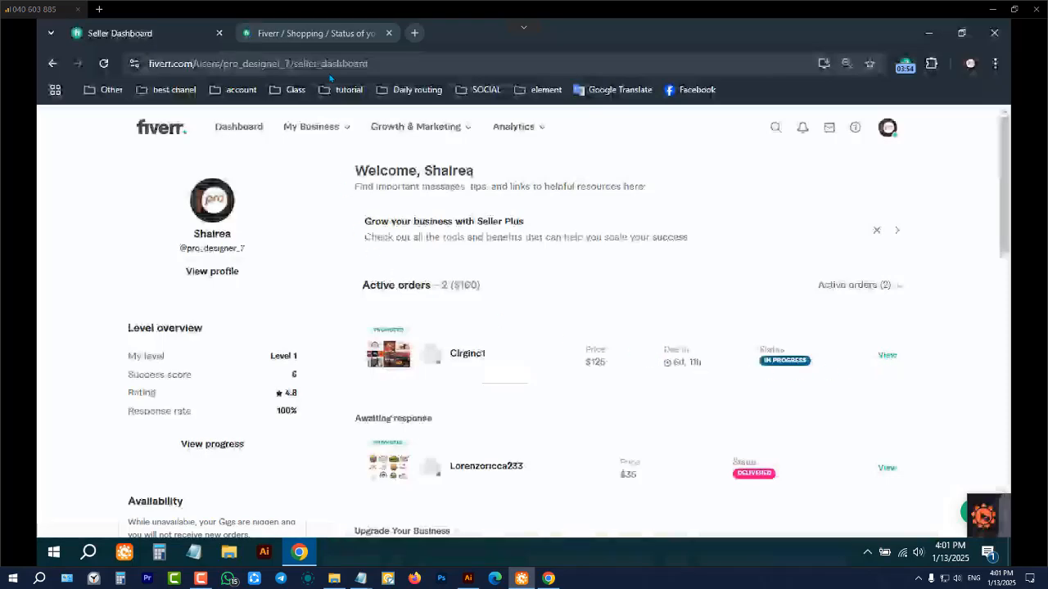
pyautogui.click(327, 31)
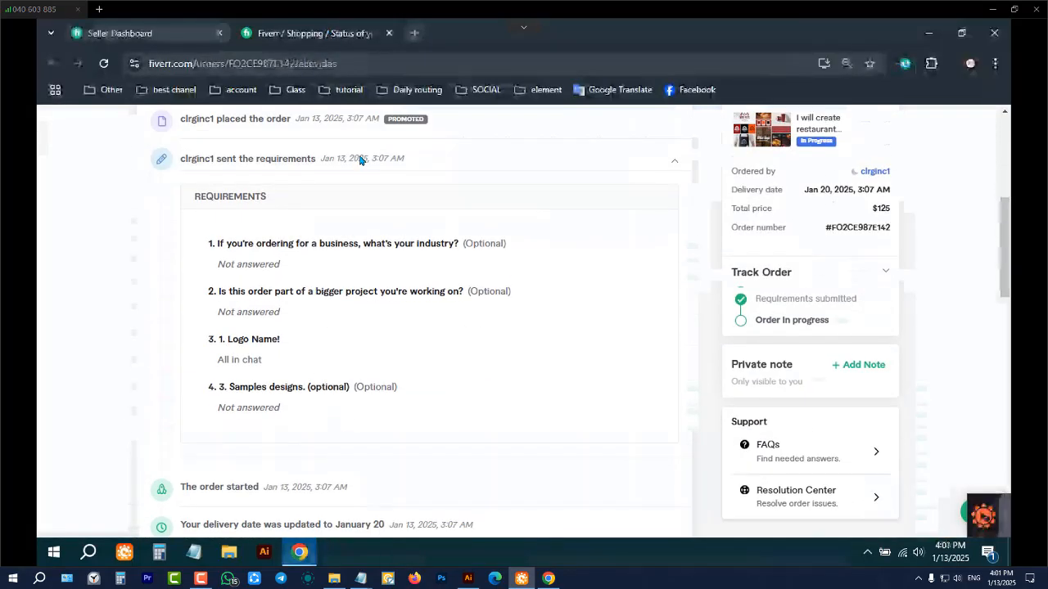
pyautogui.scroll(-2, 441, 269)
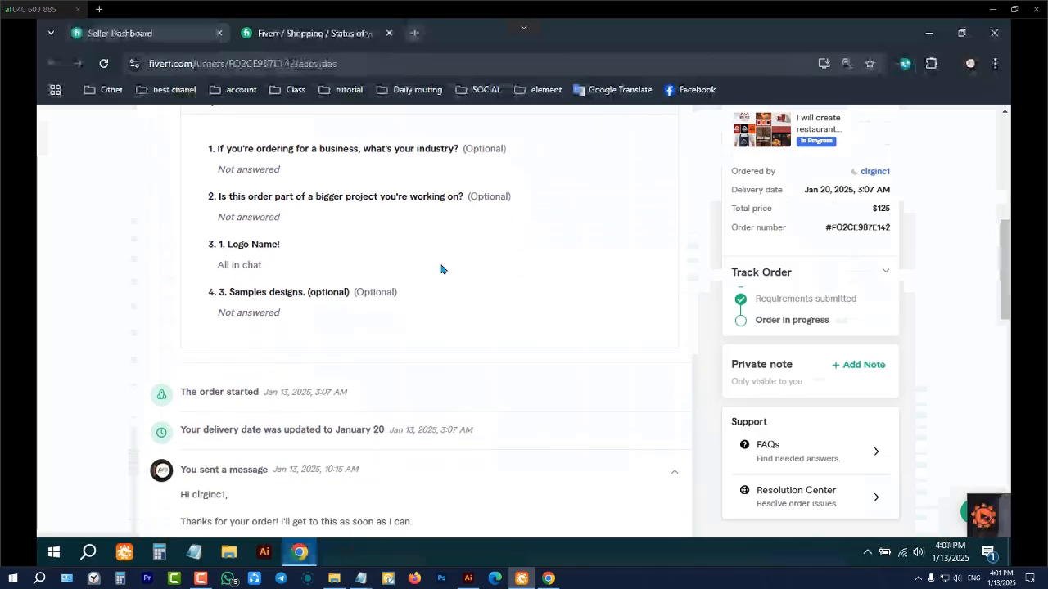
pyautogui.scroll(-6, 441, 269)
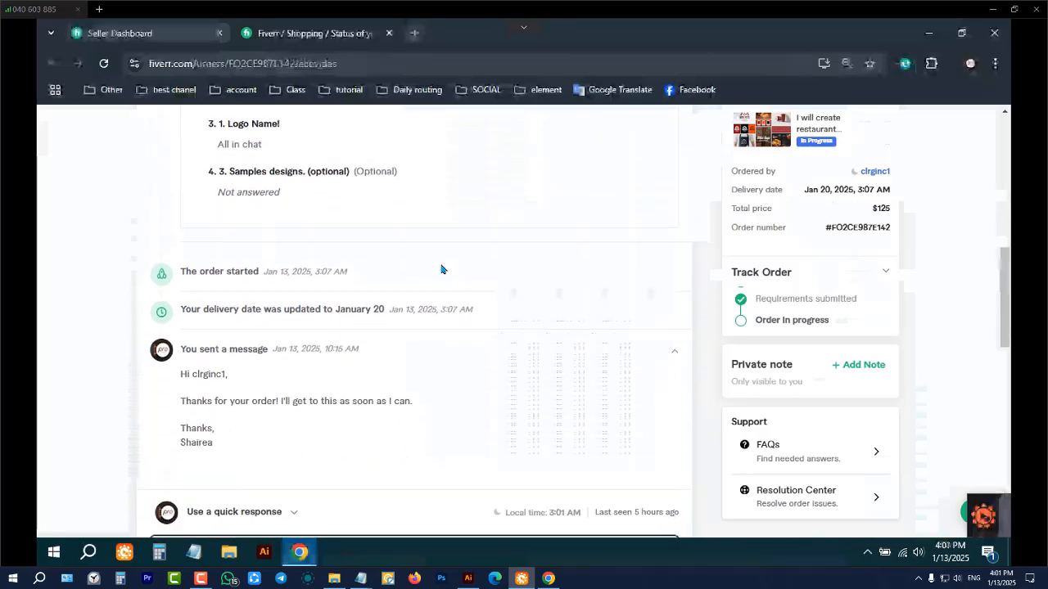
pyautogui.scroll(-3, 414, 393)
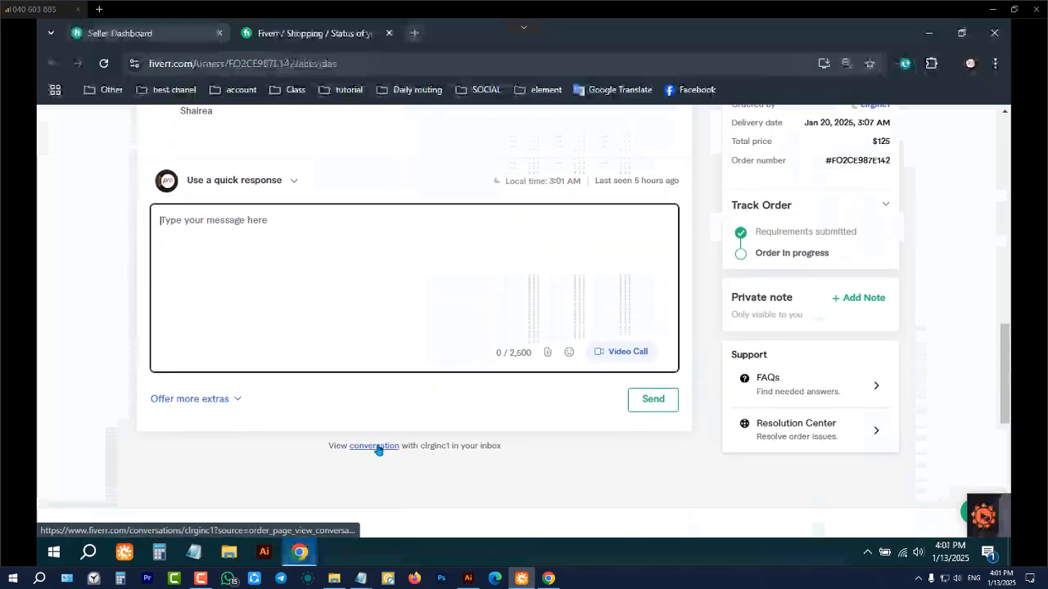
# Open the buyer's inbox conversation from the order page and read it from the first message to the logo and menu card question
pyautogui.click(374, 446)
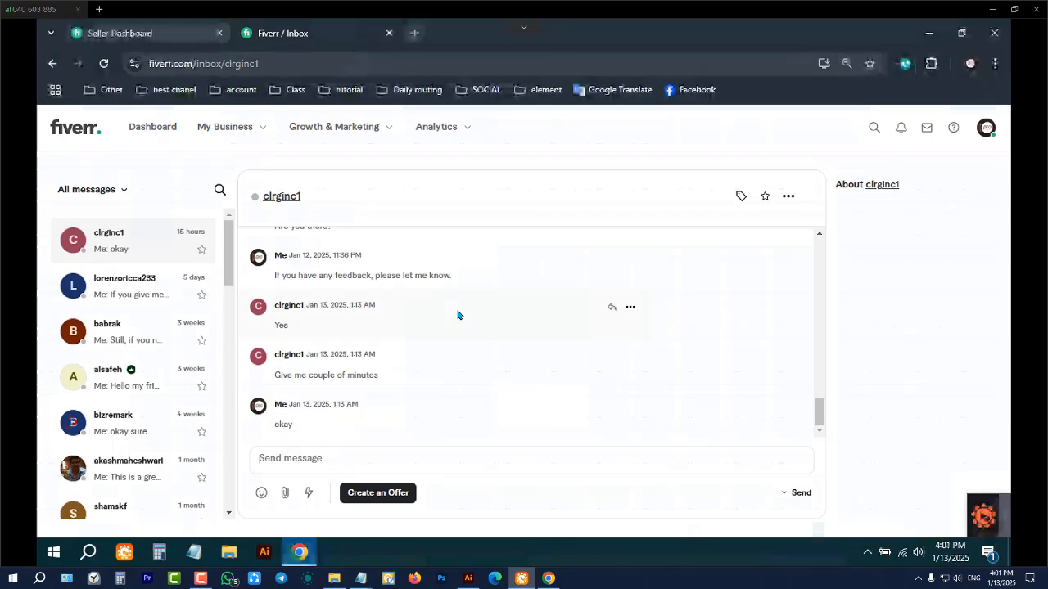
pyautogui.scroll(5, 458, 315)
pyautogui.scroll(15, 458, 315)
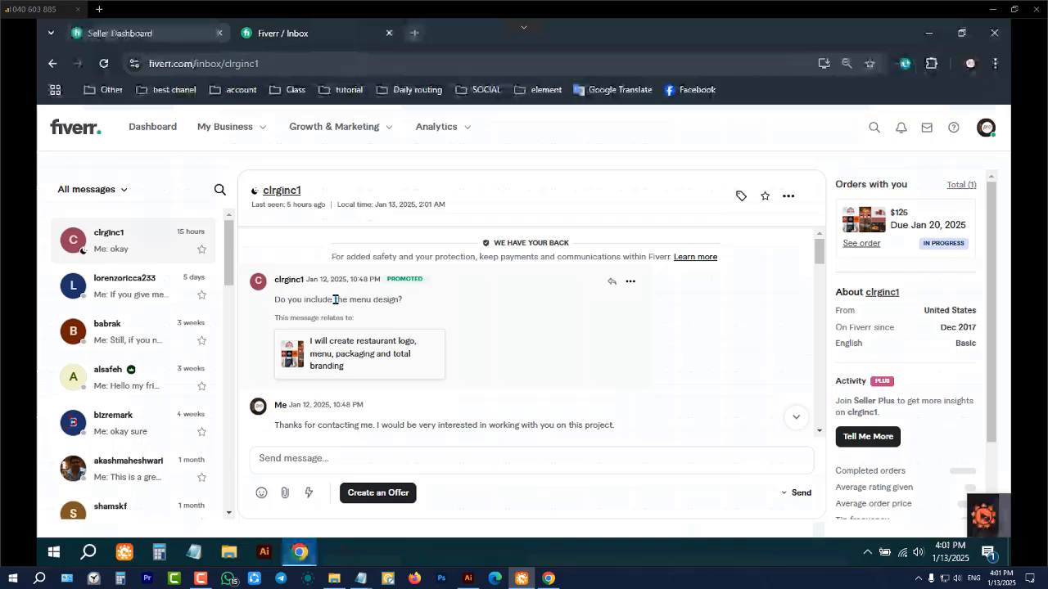
pyautogui.scroll(-2, 331, 336)
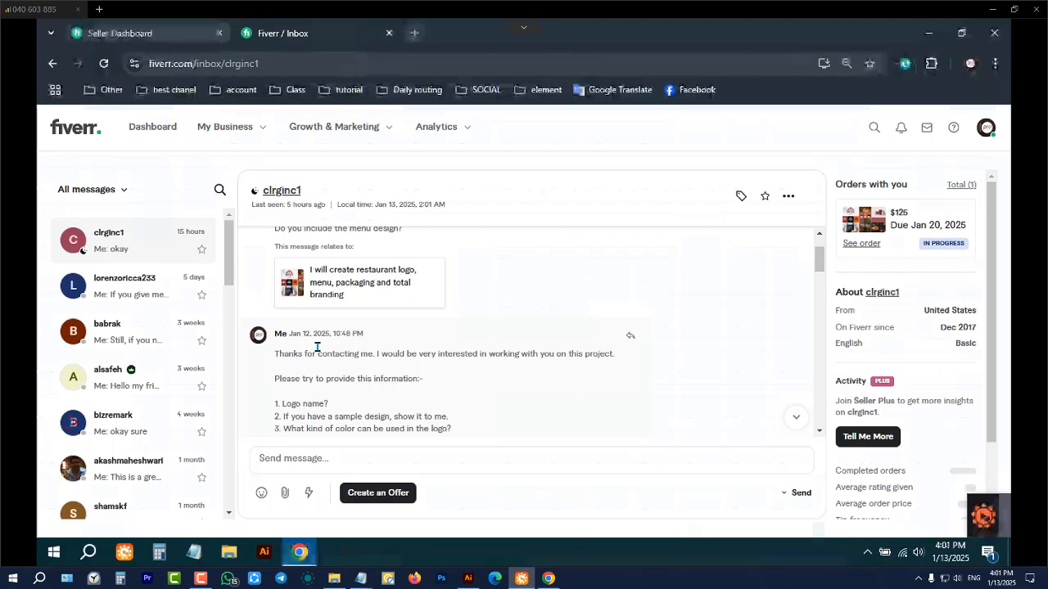
pyautogui.scroll(-1, 311, 352)
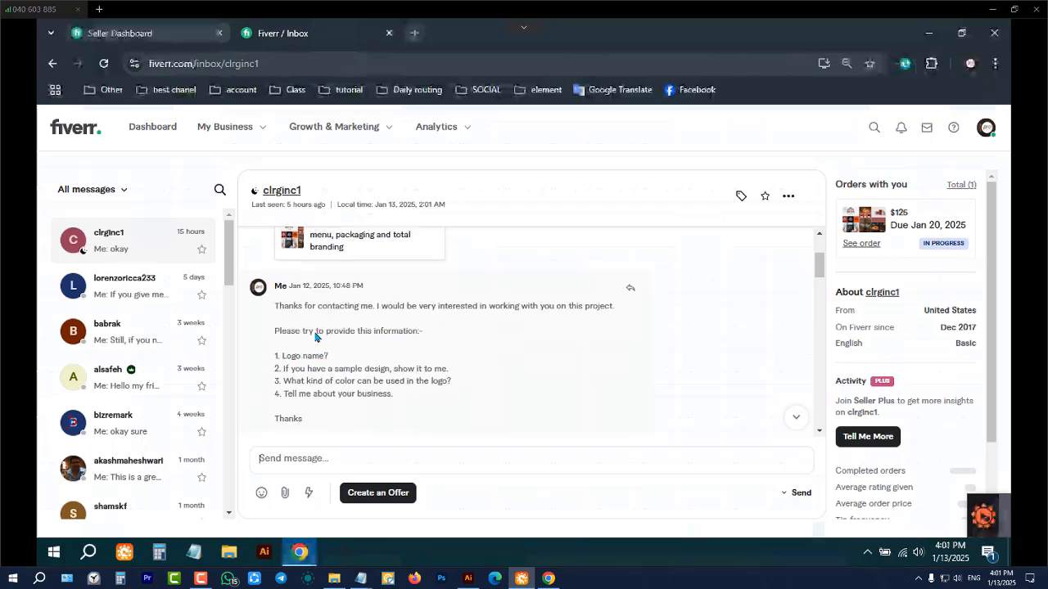
pyautogui.scroll(-1, 372, 335)
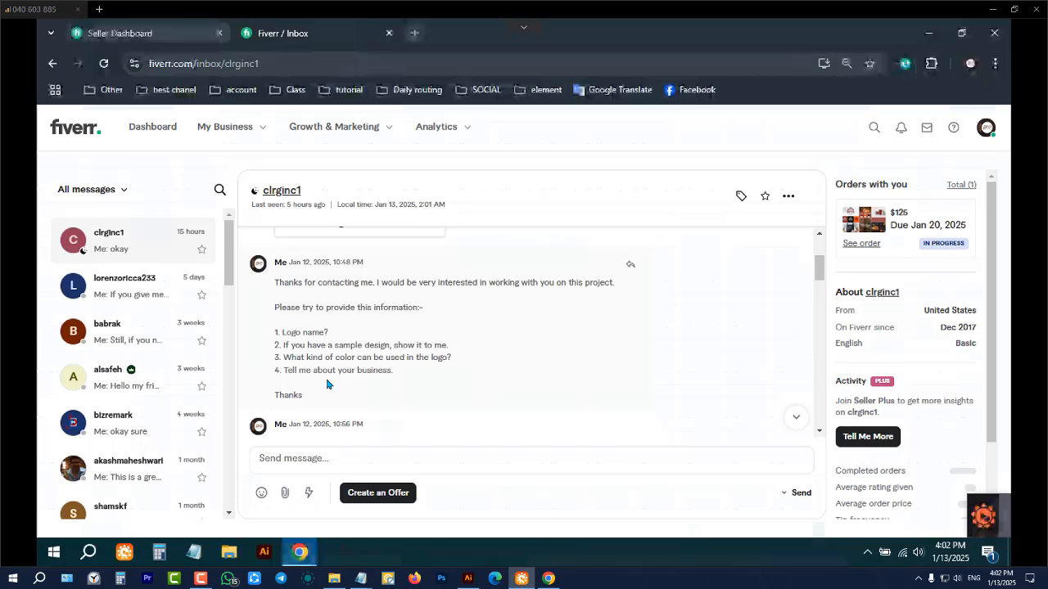
pyautogui.scroll(-1, 466, 358)
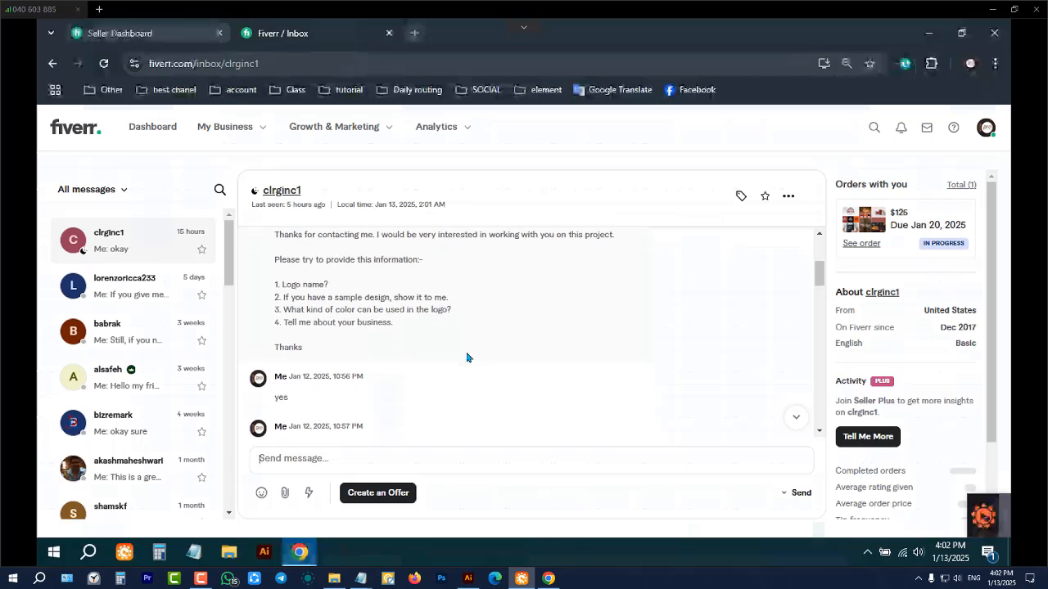
pyautogui.scroll(-1, 466, 357)
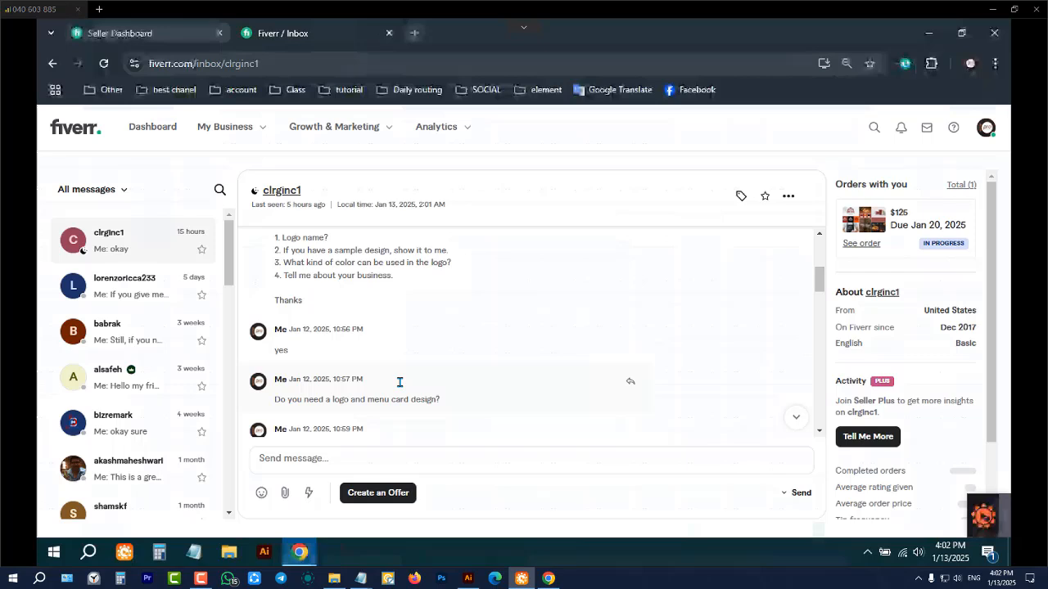
# Switch to the local Chrome window and open the bookmarked Google Translate page in a new tab
pyautogui.click(557, 578)
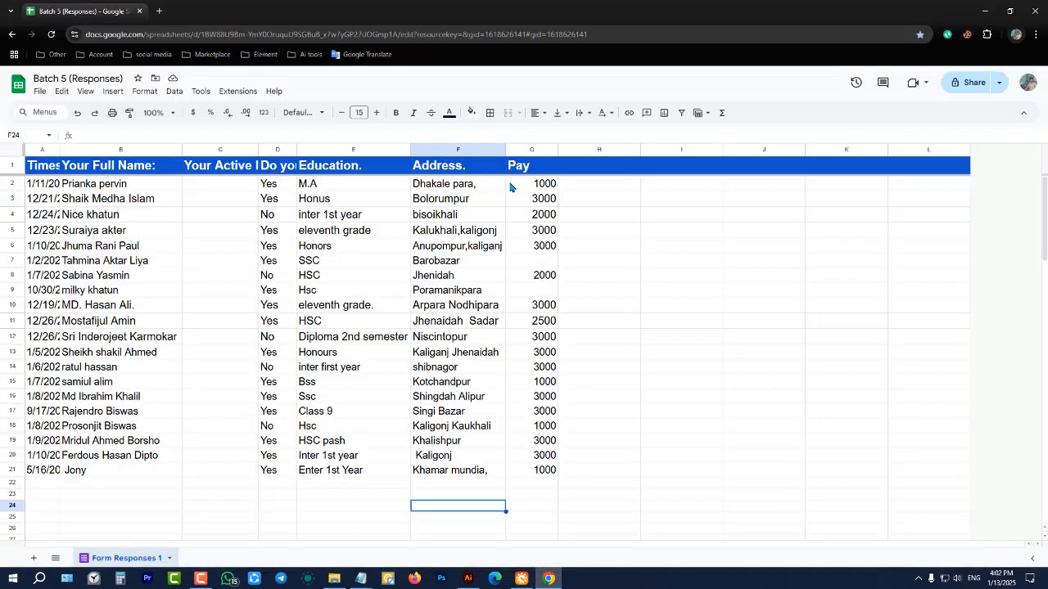
pyautogui.click(160, 11)
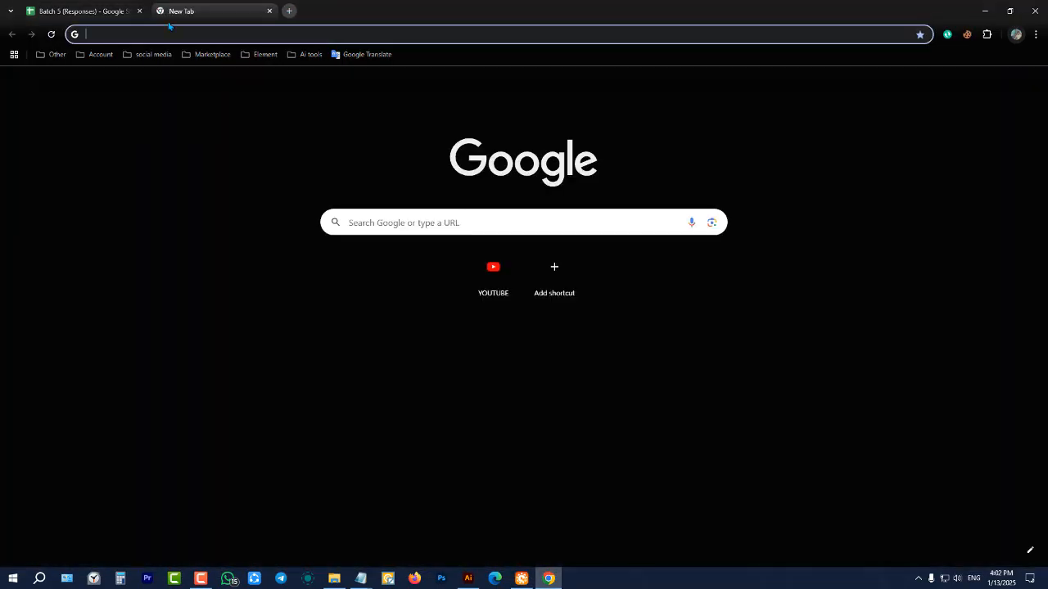
pyautogui.click(360, 55)
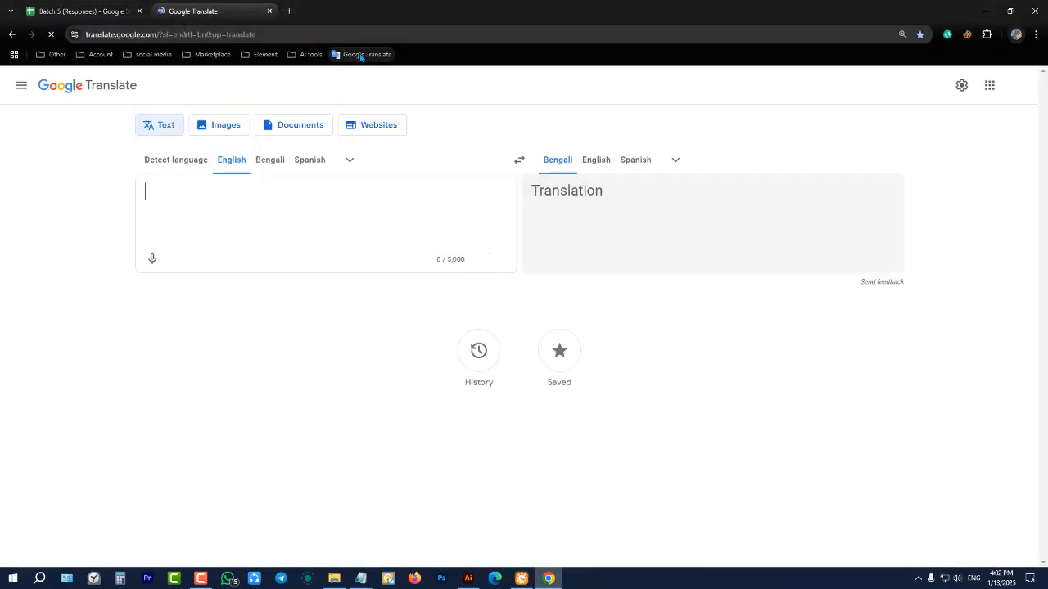
# Translate the dictated Bengali question "আপনার কি লোগো এবং মেনু কার্ড ডিজাইনই প্রয়োজন ?" into English and copy the translation
pyautogui.click(272, 162)
pyautogui.click(155, 258)
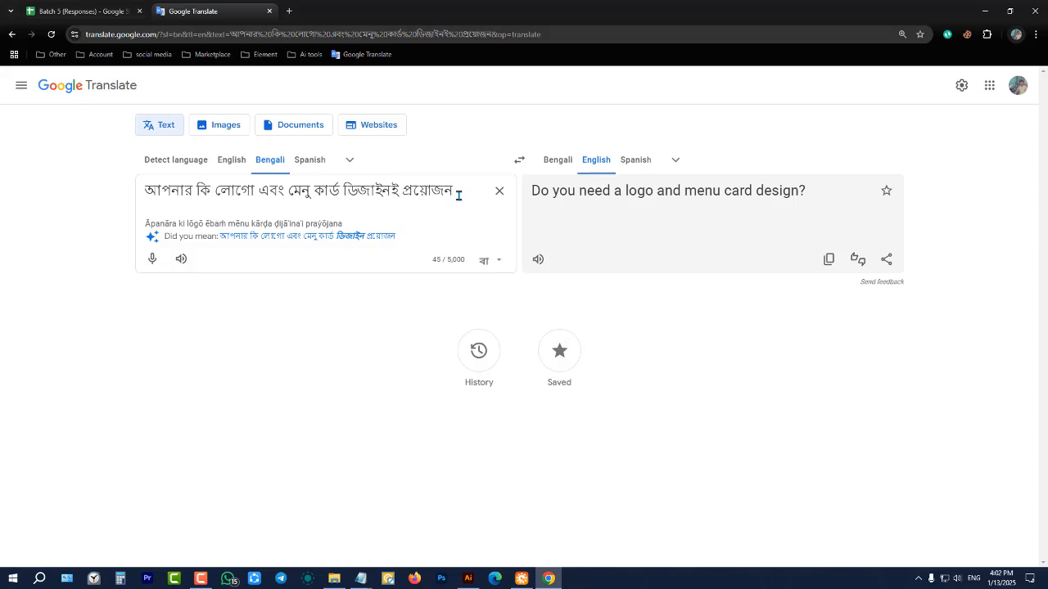
pyautogui.write('?')
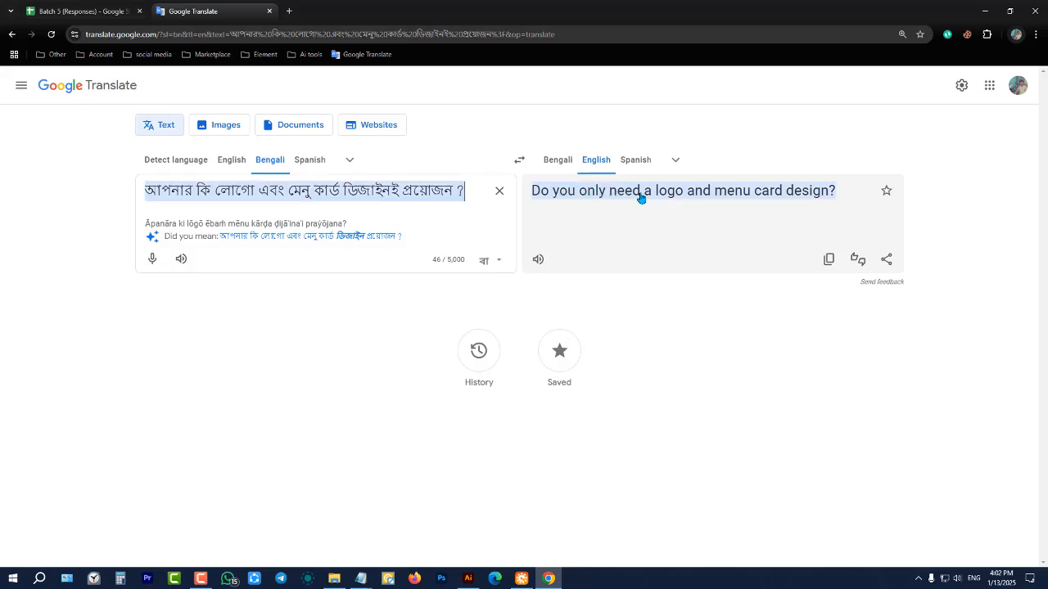
pyautogui.click(829, 261)
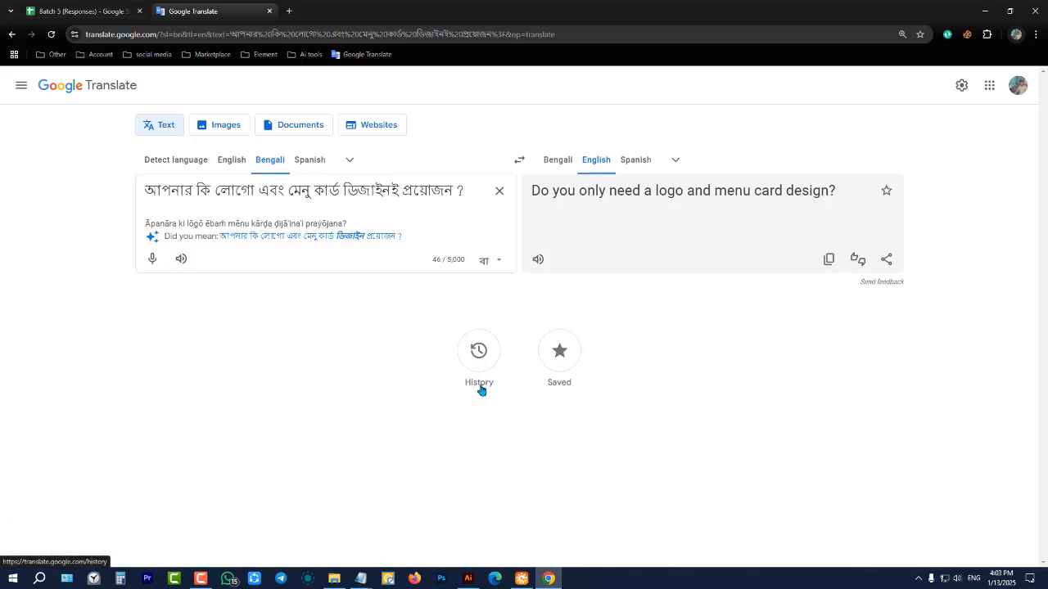
# Switch back to the remote desktop, read the buyer's replies and highlight the café name "El patio Café" in the conversation
pyautogui.click(521, 578)
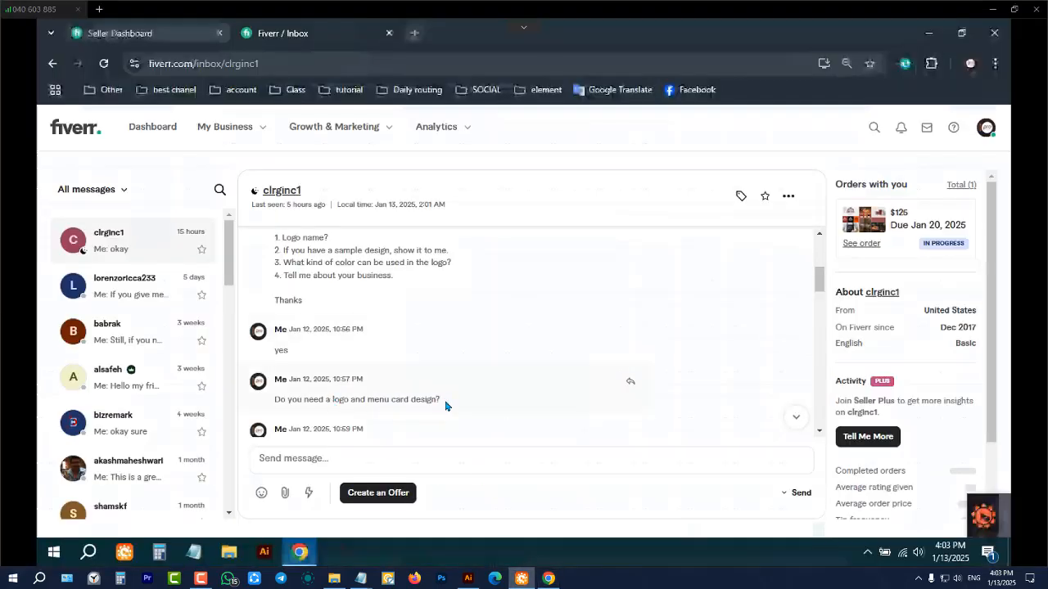
pyautogui.scroll(-1, 447, 405)
pyautogui.scroll(-1, 414, 407)
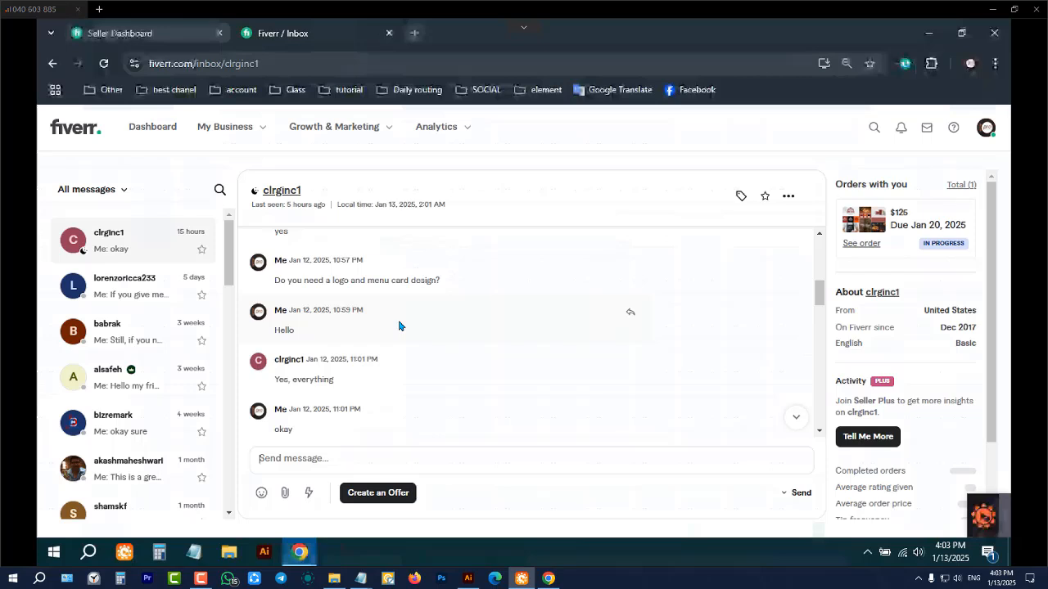
pyautogui.scroll(-1, 398, 326)
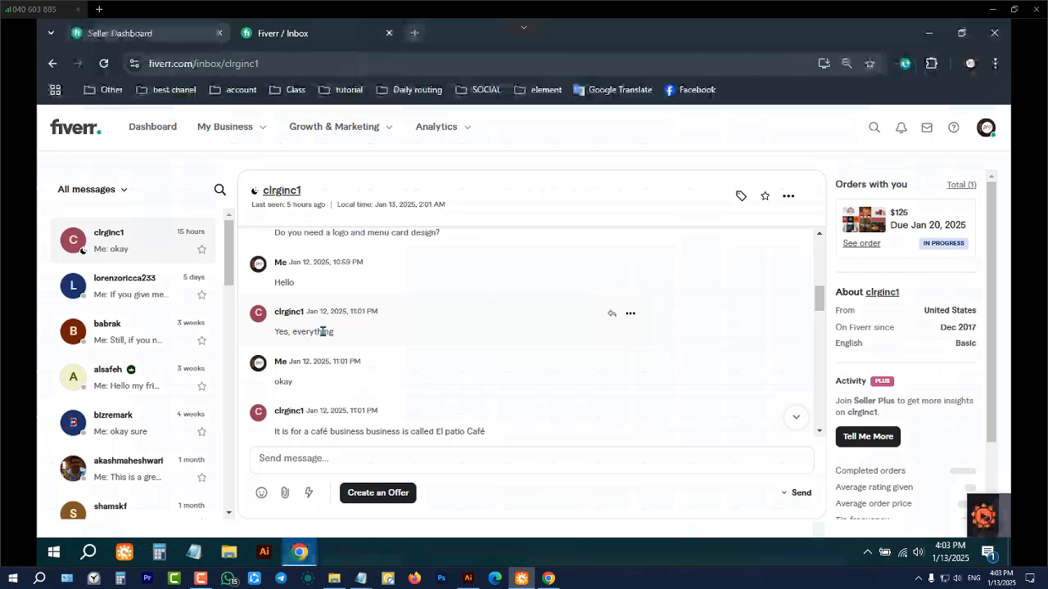
pyautogui.scroll(-2, 323, 331)
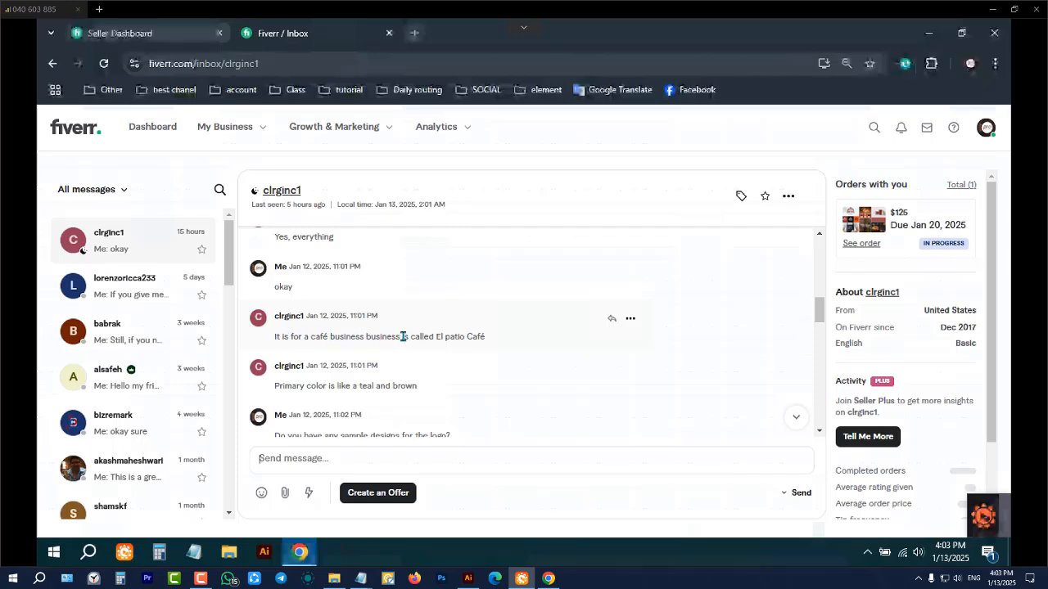
pyautogui.doubleClick(439, 336)
pyautogui.moveTo(462, 337); pyautogui.dragTo(490, 337)
pyautogui.scroll(-1, 373, 352)
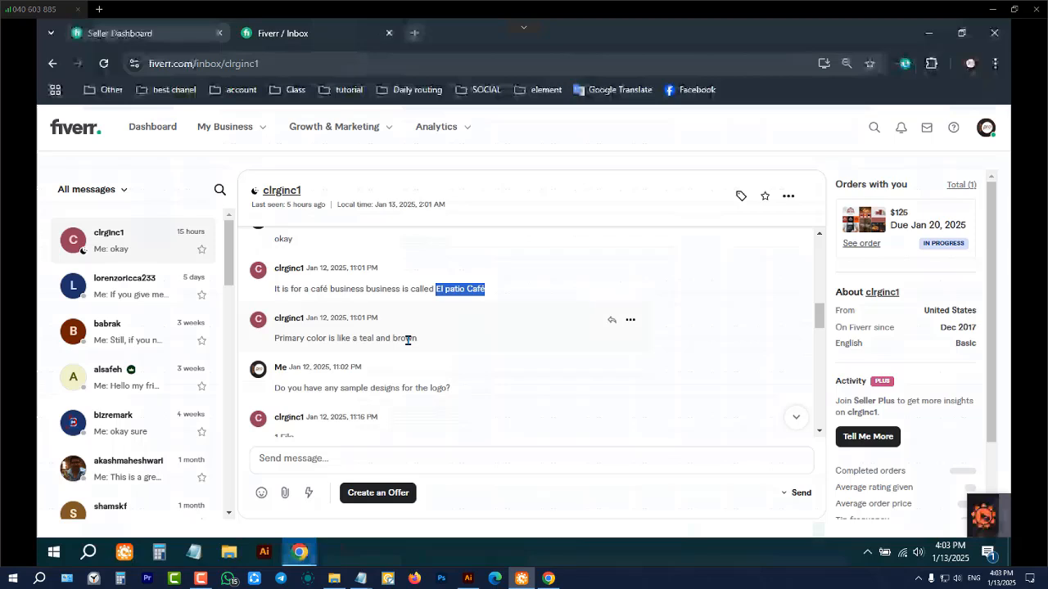
# Read on to the sample design question, view the buyer's attached sample logo image full size and return to the inbox conversation
pyautogui.scroll(-1, 407, 342)
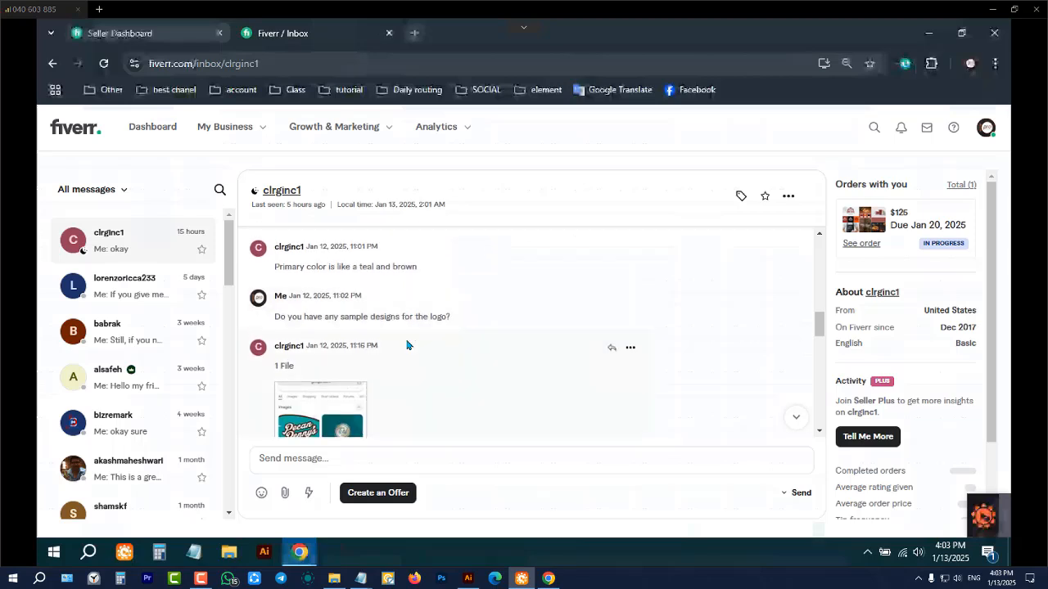
pyautogui.scroll(-1, 393, 339)
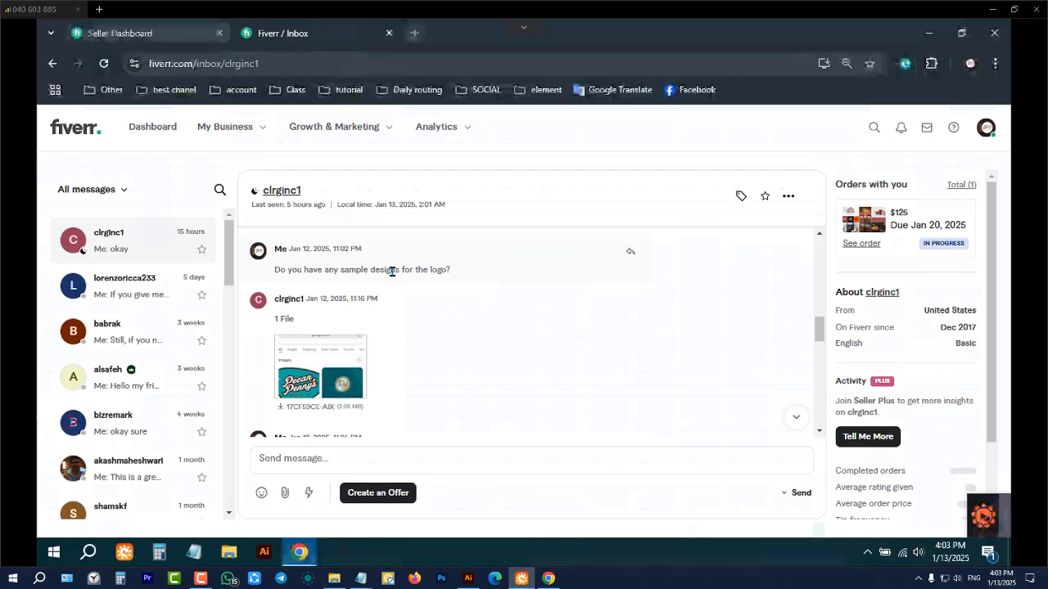
pyautogui.scroll(-1, 373, 300)
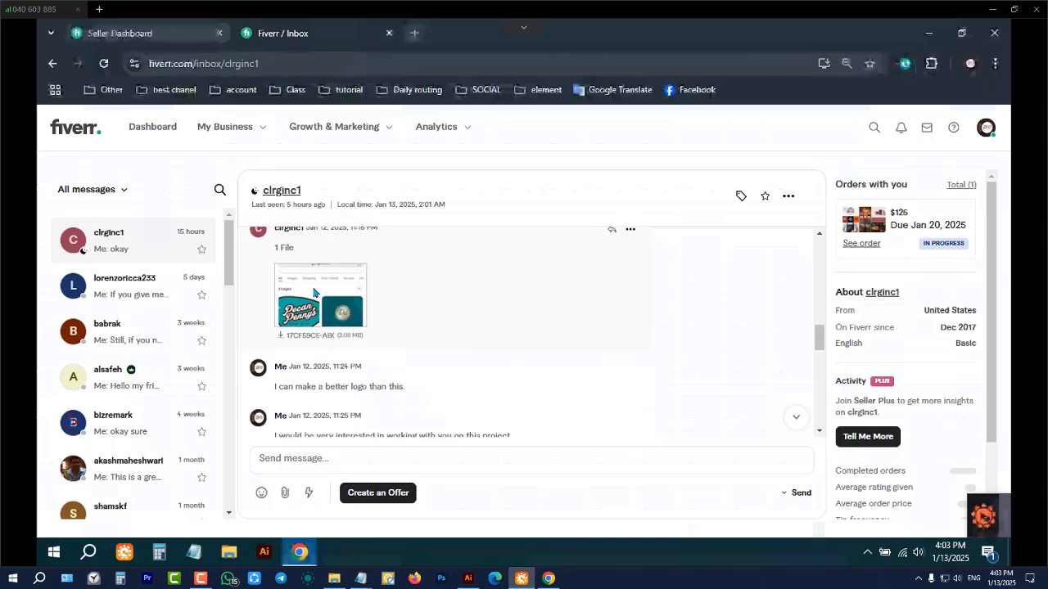
pyautogui.click(323, 303)
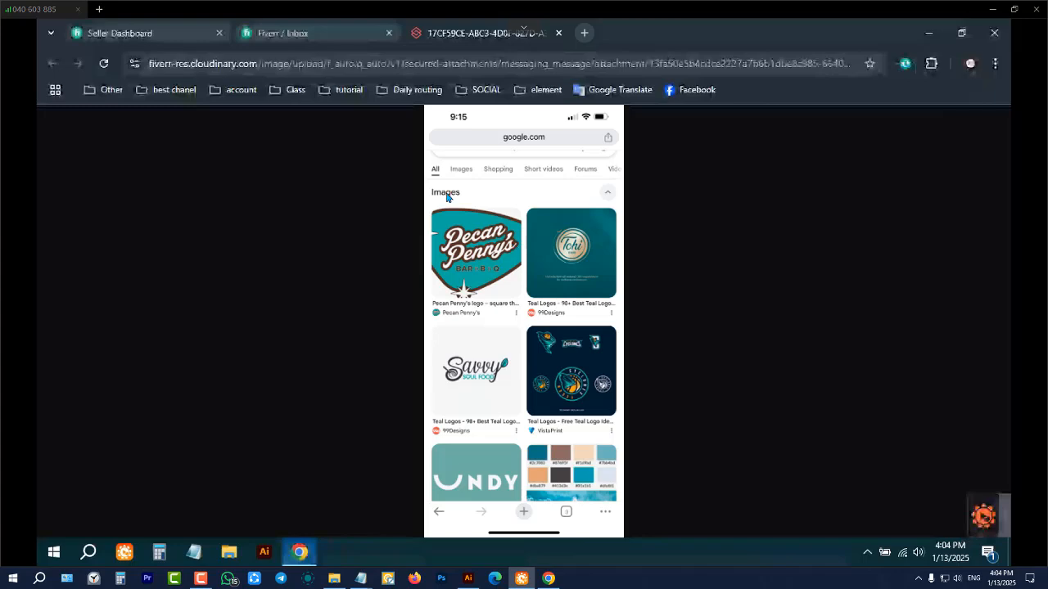
pyautogui.click(324, 39)
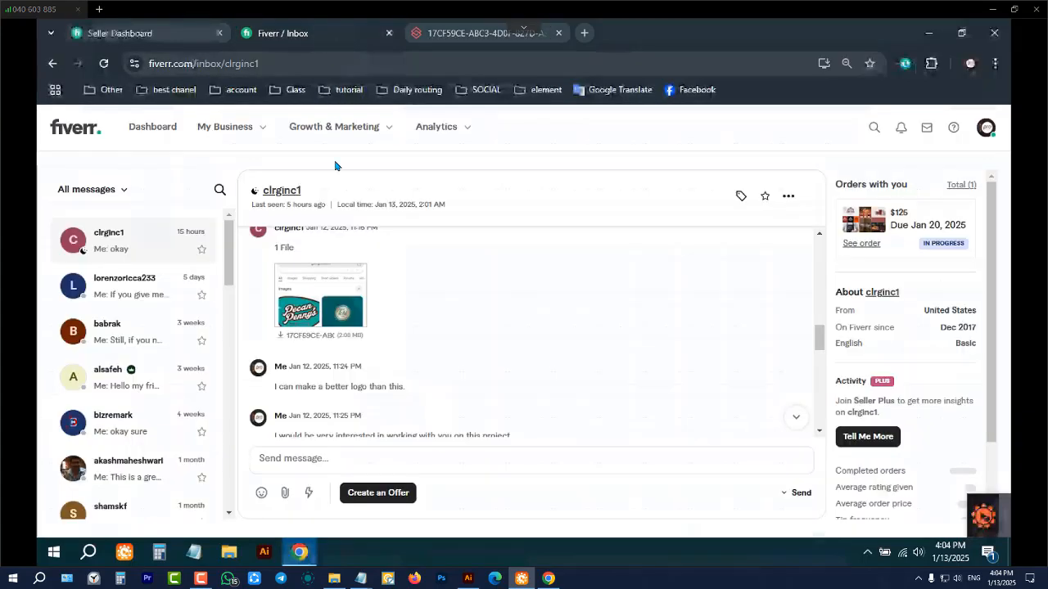
# Read the seller's premium package pitch, then view the saved quick responses and close the list
pyautogui.scroll(-1, 368, 377)
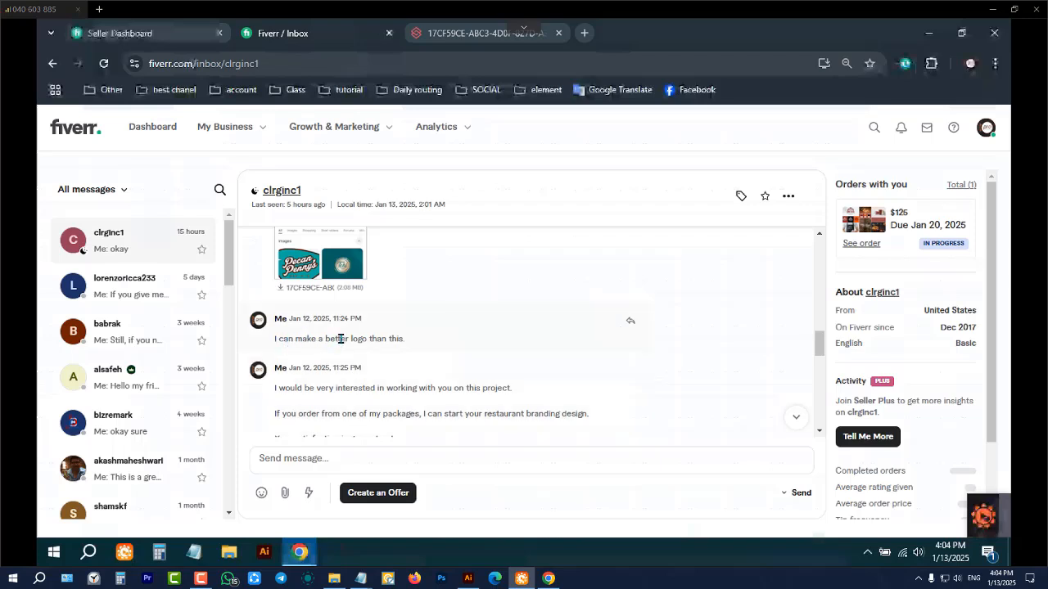
pyautogui.scroll(-1, 335, 339)
pyautogui.scroll(-2, 391, 312)
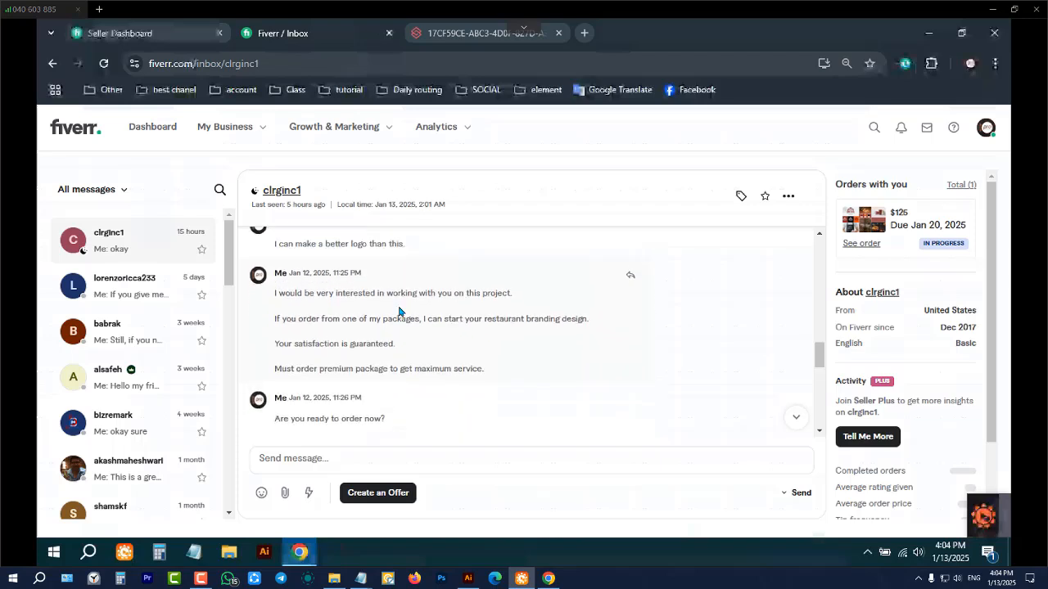
pyautogui.scroll(-1, 384, 303)
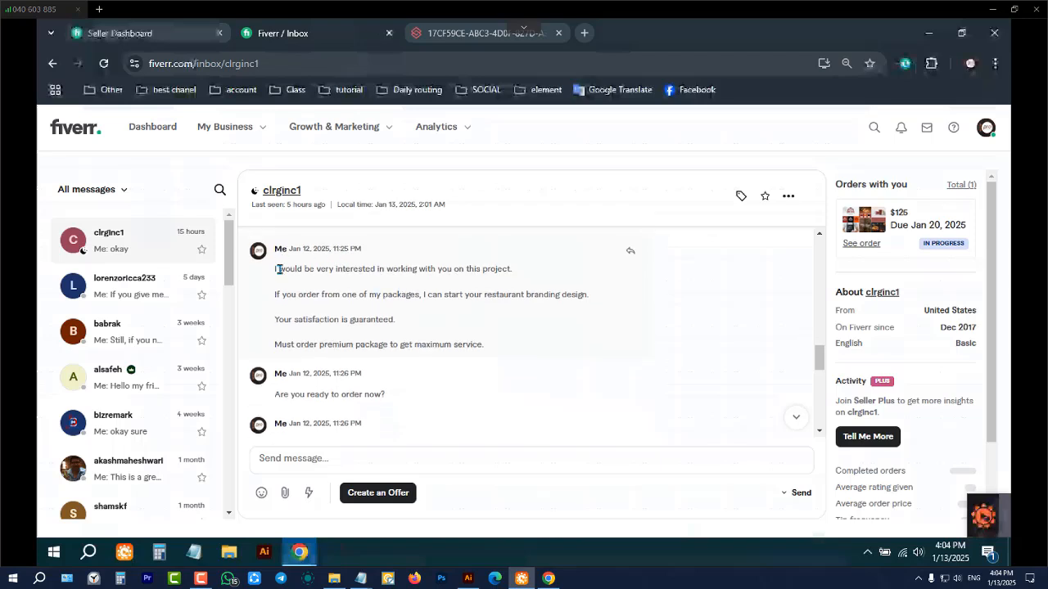
pyautogui.click(309, 495)
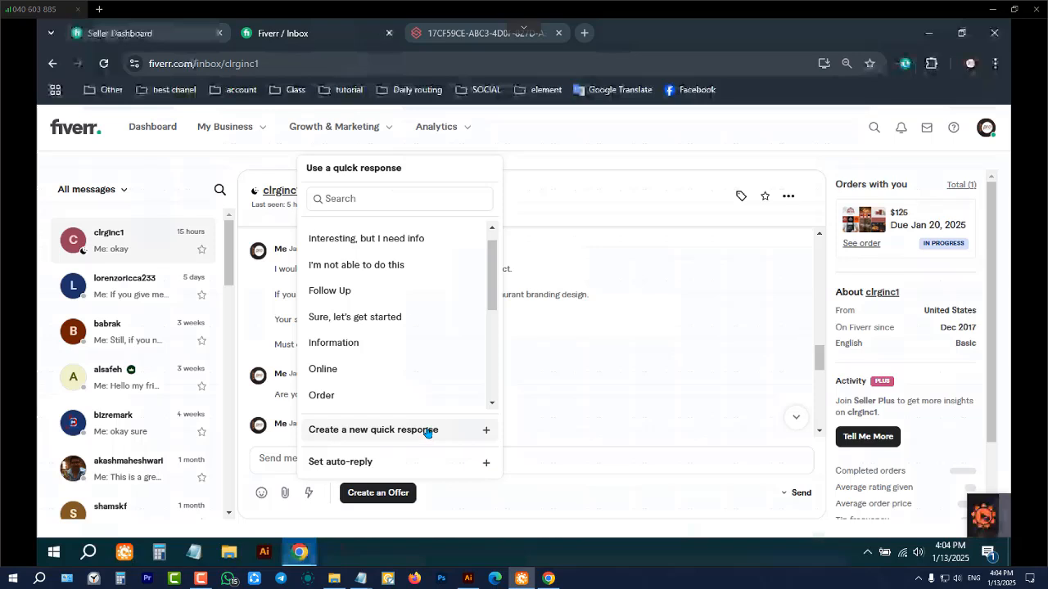
pyautogui.click(606, 507)
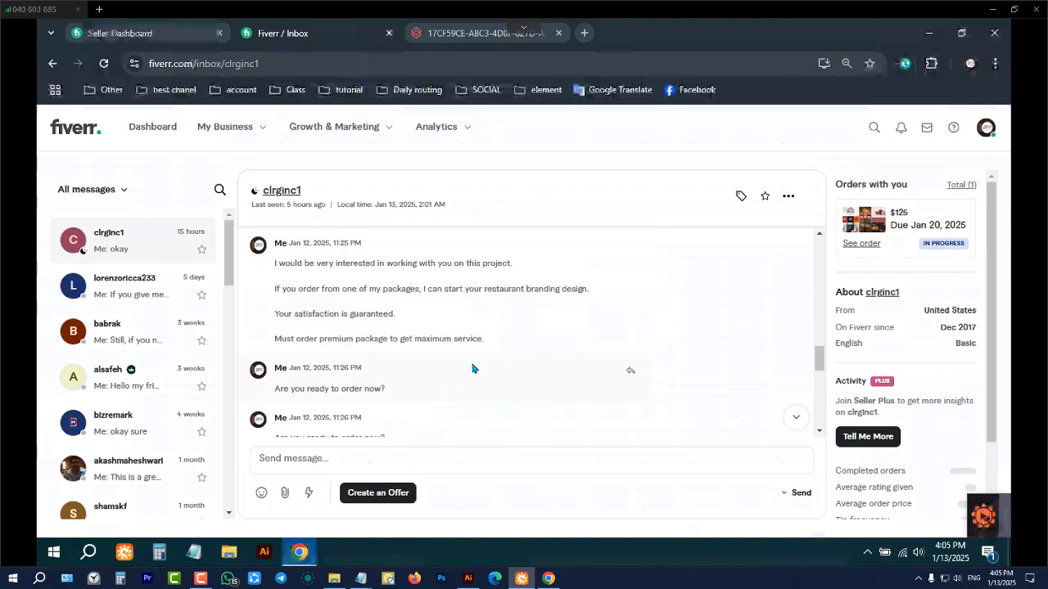
# Read the rest of the conversation, from the order-readiness question through the price and order link to the last message
pyautogui.scroll(-1, 458, 343)
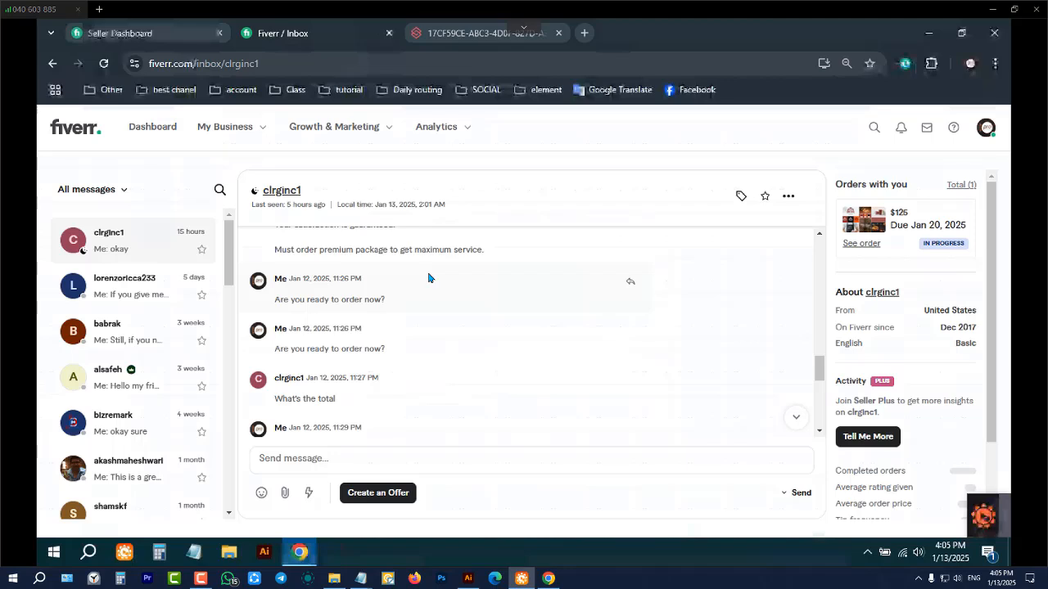
pyautogui.scroll(-1, 406, 362)
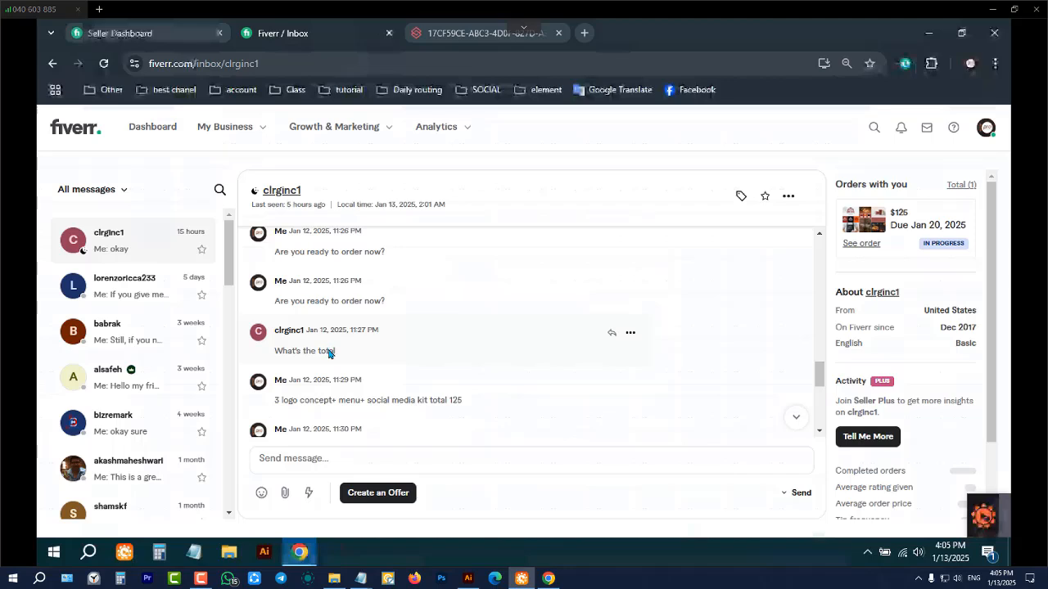
pyautogui.scroll(-1, 330, 349)
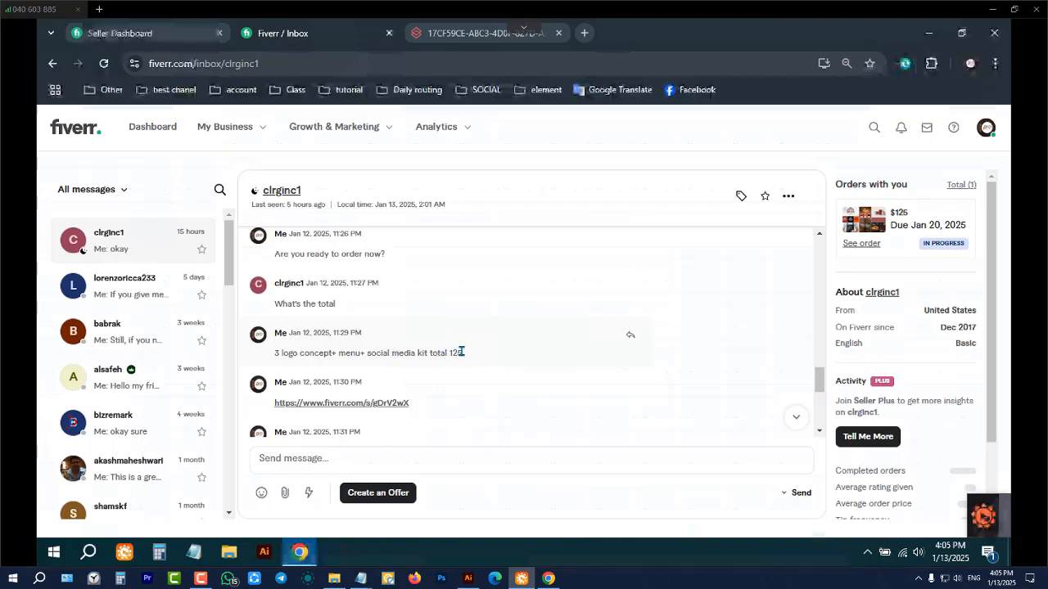
pyautogui.scroll(-1, 461, 353)
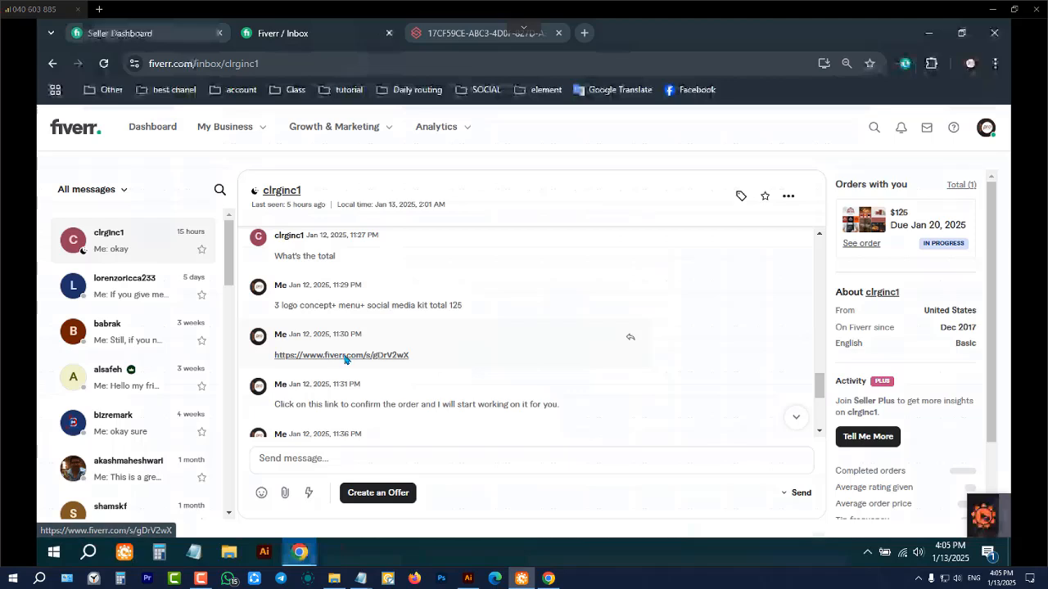
pyautogui.scroll(-1, 286, 336)
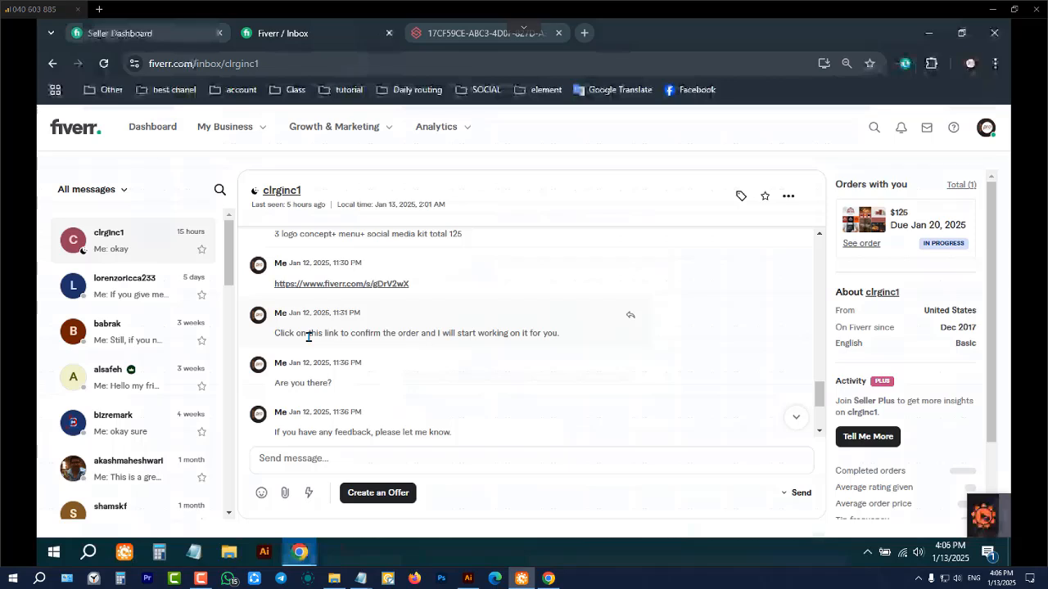
pyautogui.scroll(-1, 309, 336)
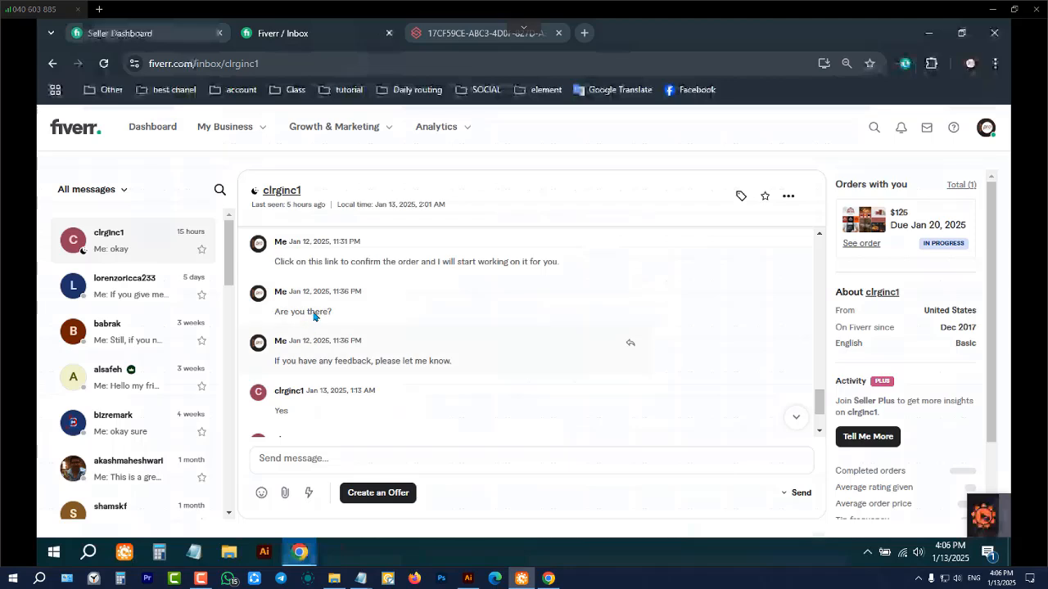
pyautogui.scroll(-1, 367, 329)
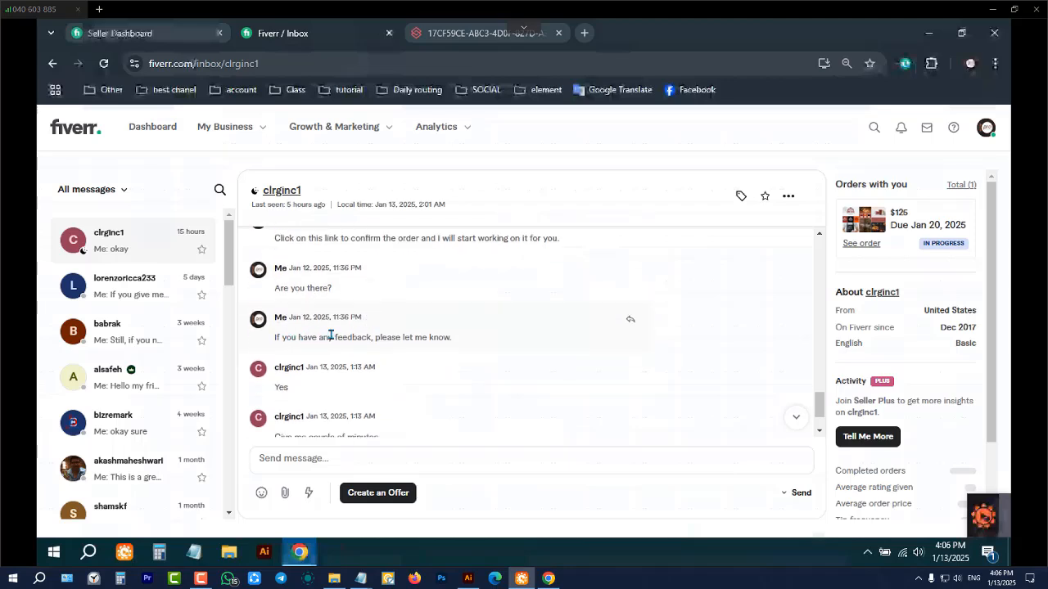
pyautogui.scroll(-1, 331, 327)
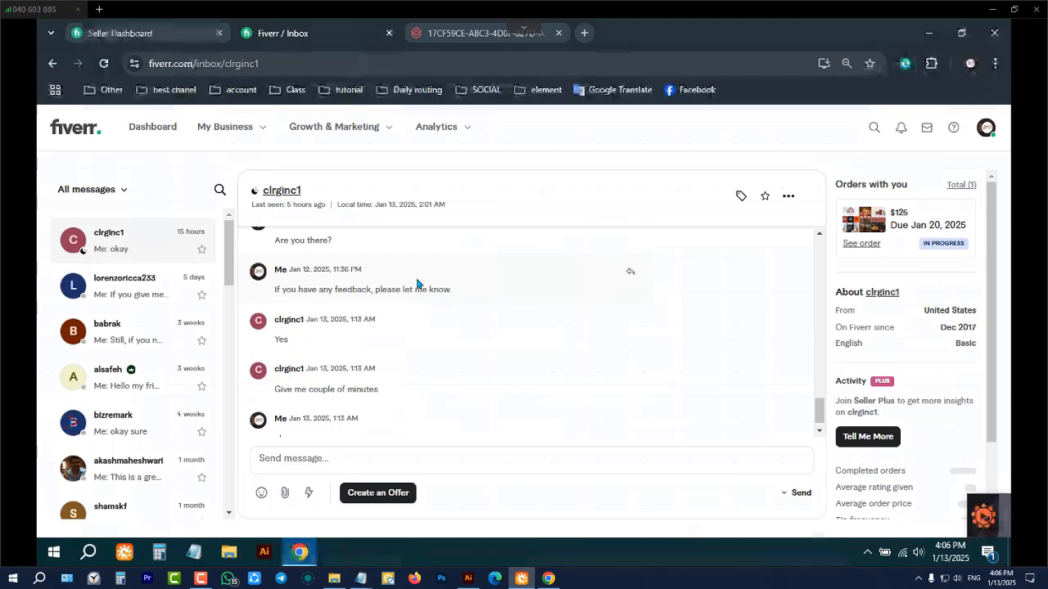
pyautogui.scroll(1, 417, 284)
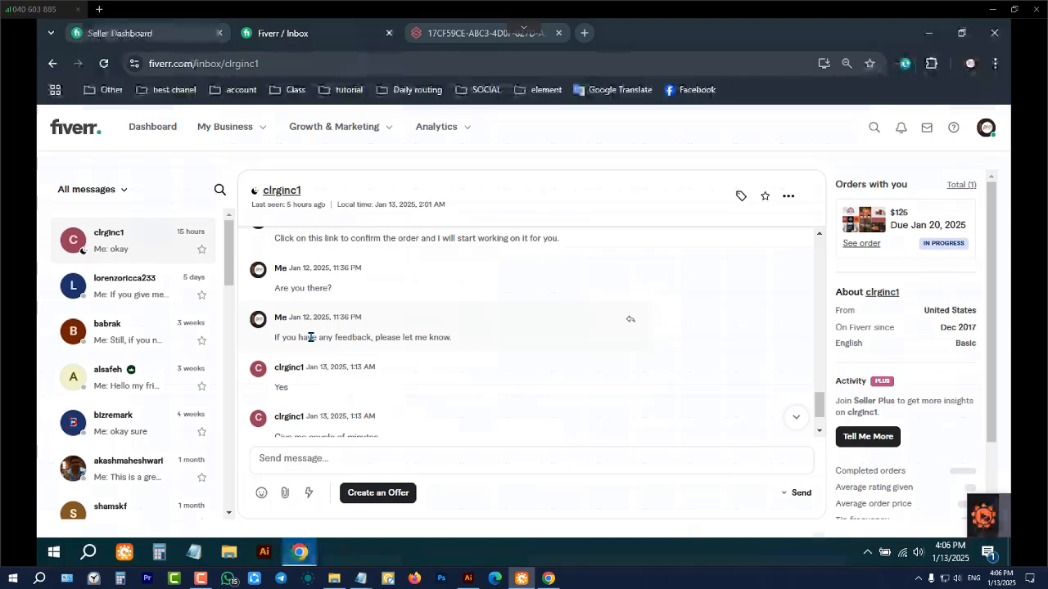
pyautogui.scroll(-2, 310, 337)
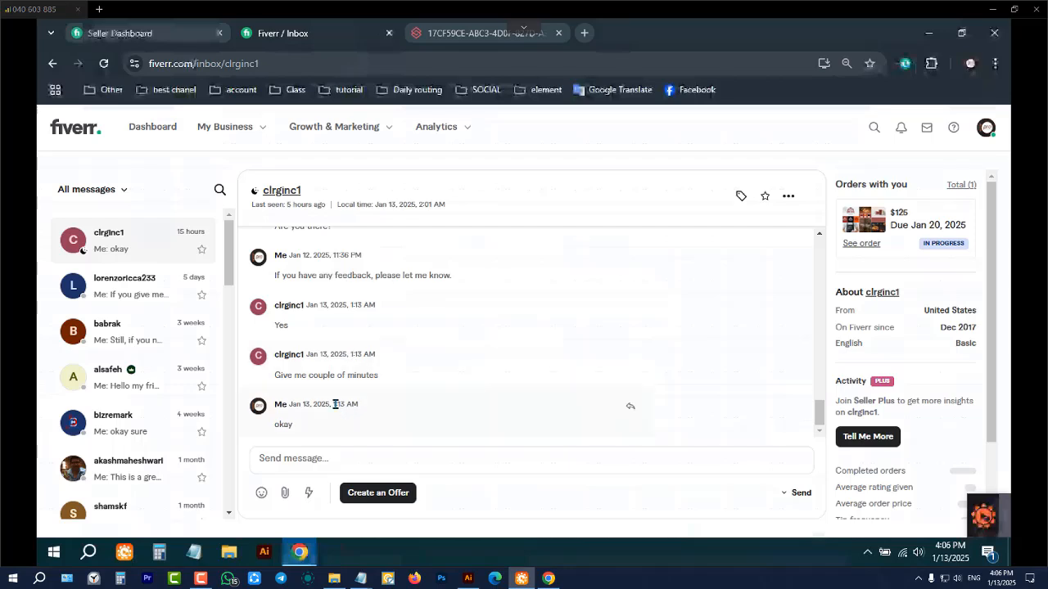
# Go back to the buyer's first message and skim the whole conversation again down to the last reply
pyautogui.scroll(5, 365, 380)
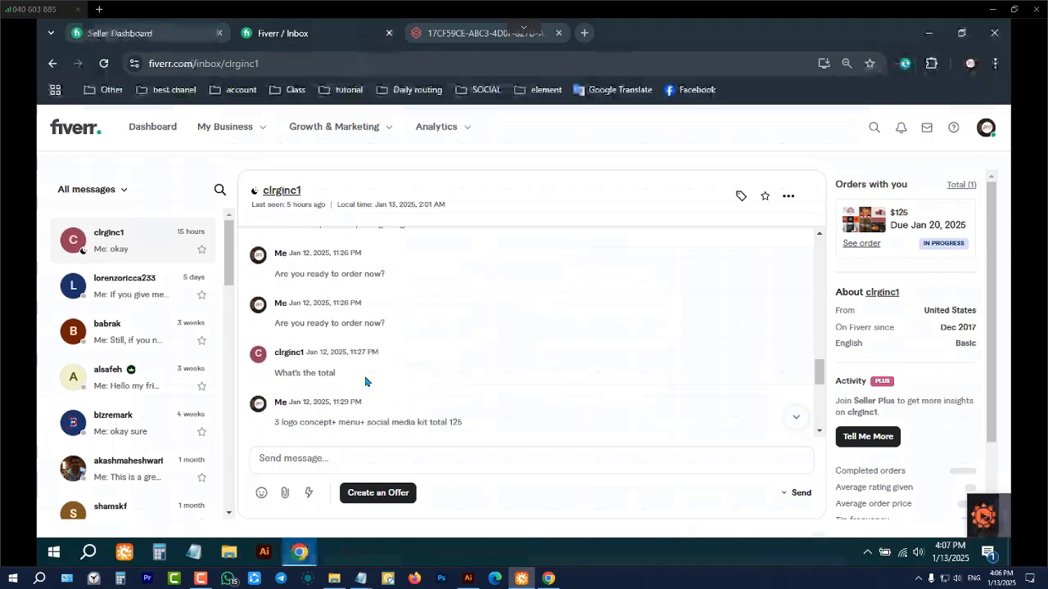
pyautogui.scroll(10, 365, 381)
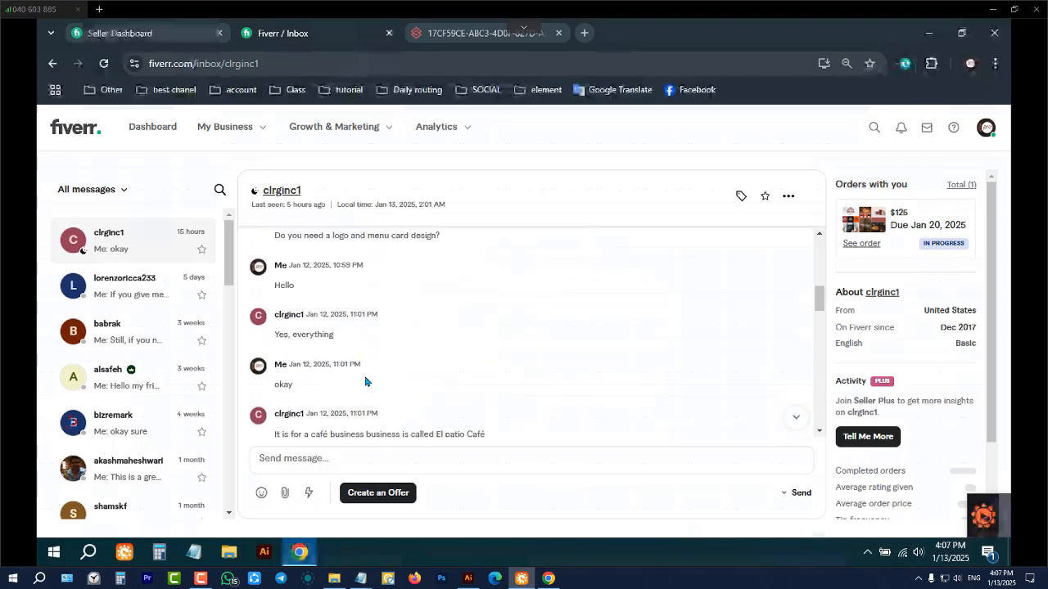
pyautogui.scroll(10, 365, 381)
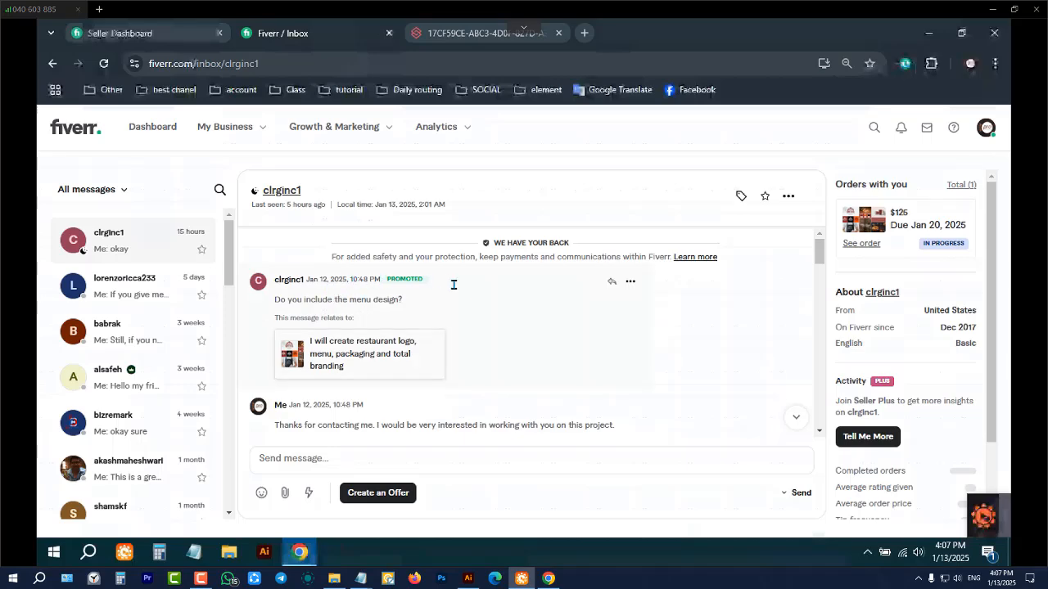
pyautogui.scroll(-10, 479, 361)
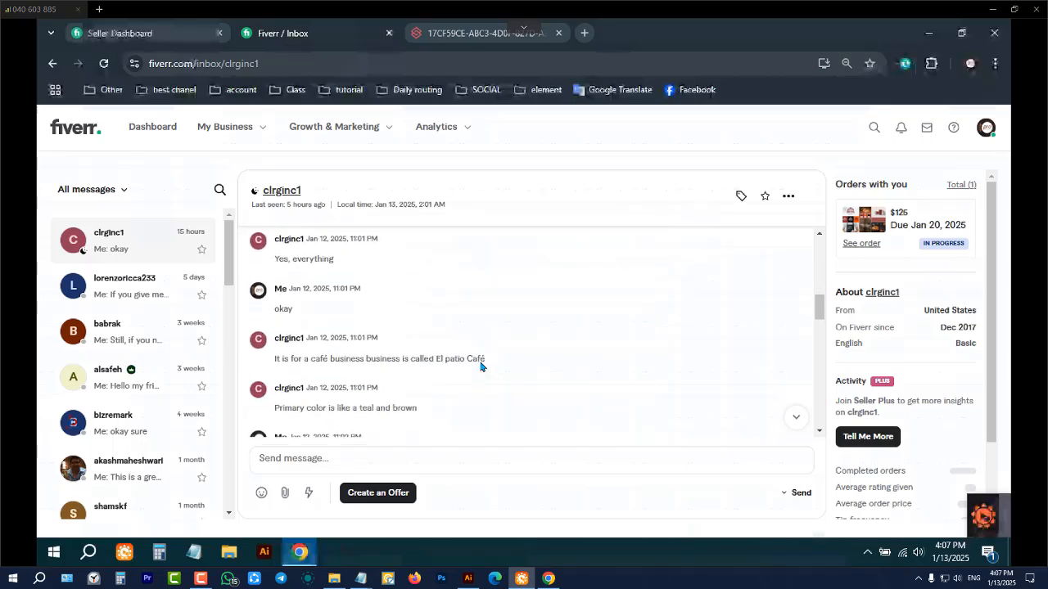
pyautogui.scroll(-10, 480, 366)
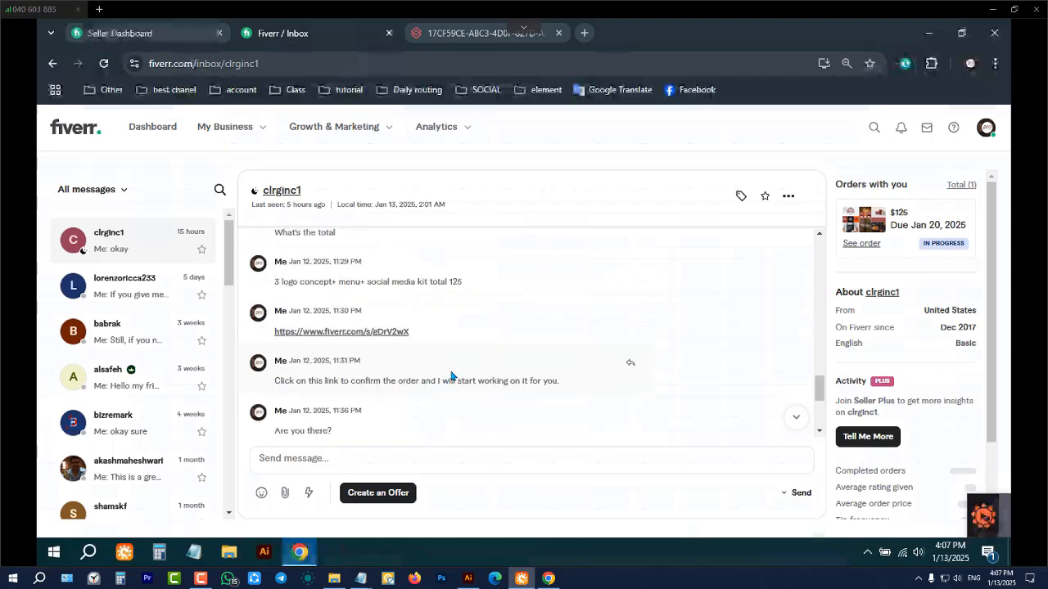
pyautogui.scroll(-3, 450, 376)
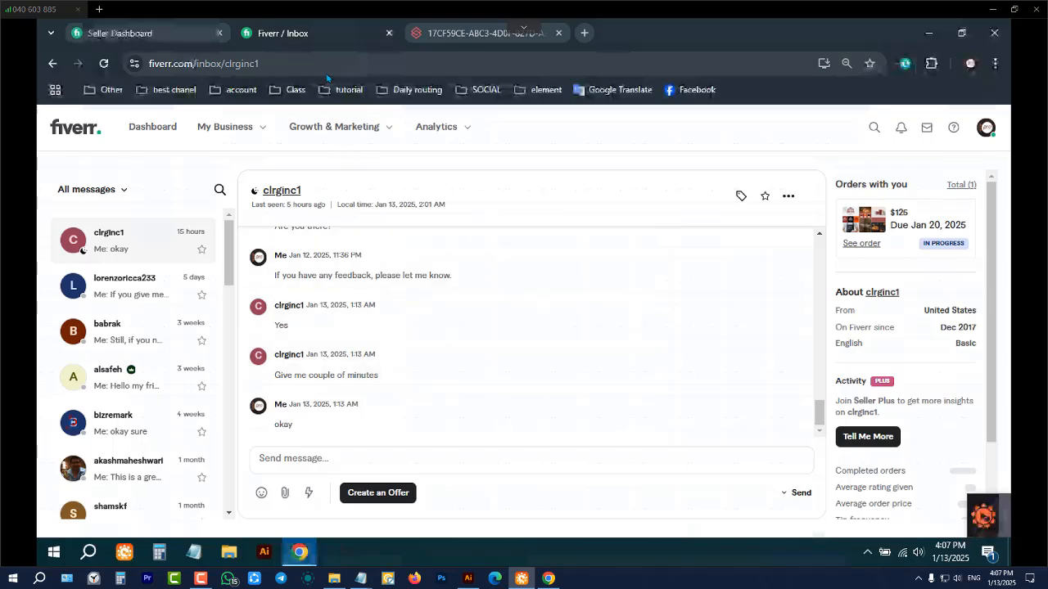
# Open the in-progress $125 order from the Seller Dashboard and view its submitted requirements
pyautogui.click(176, 36)
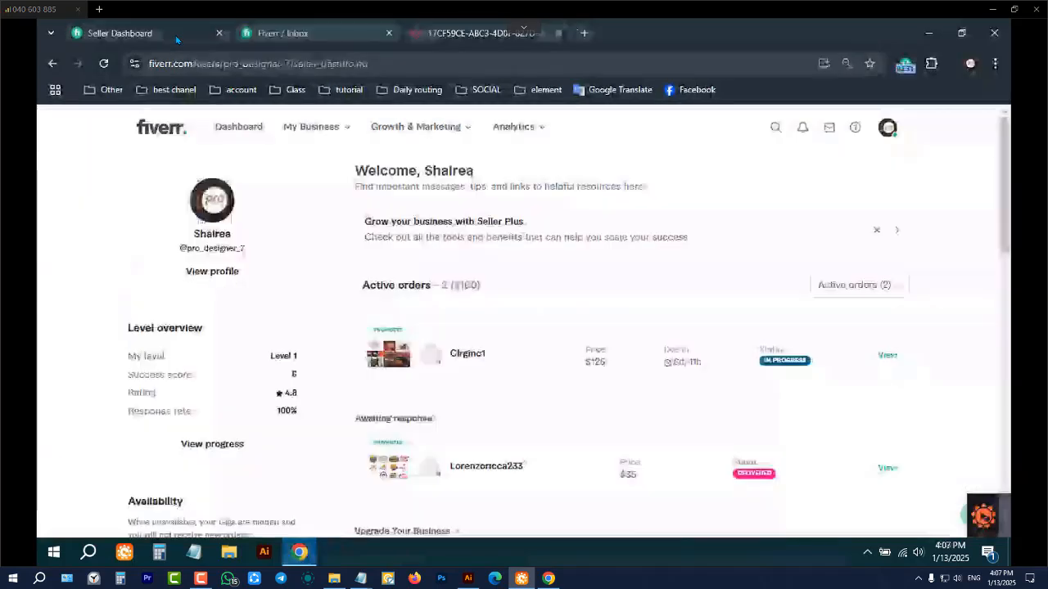
pyautogui.click(884, 360)
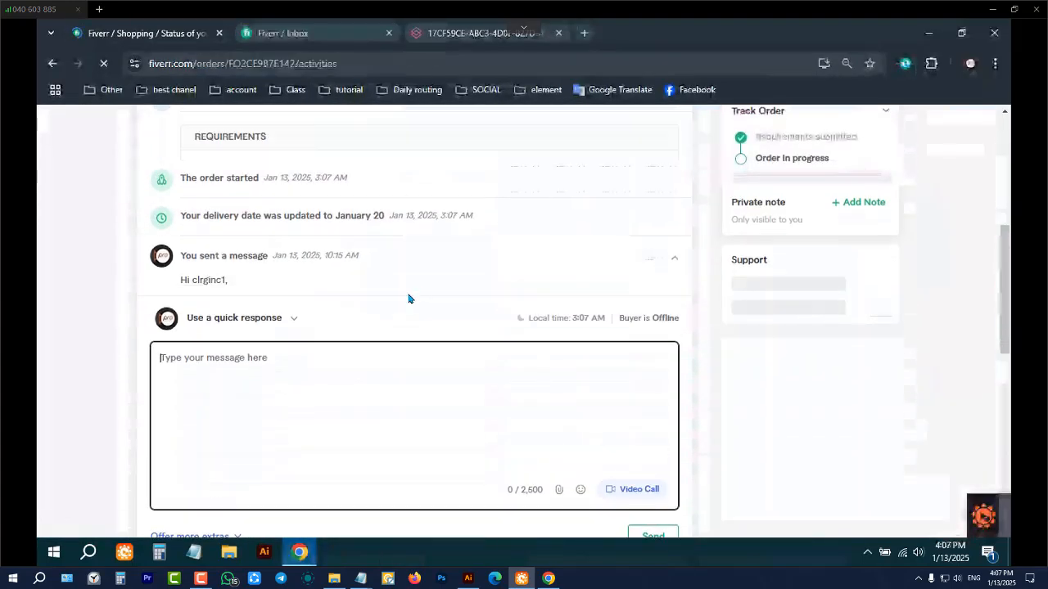
pyautogui.scroll(3, 330, 285)
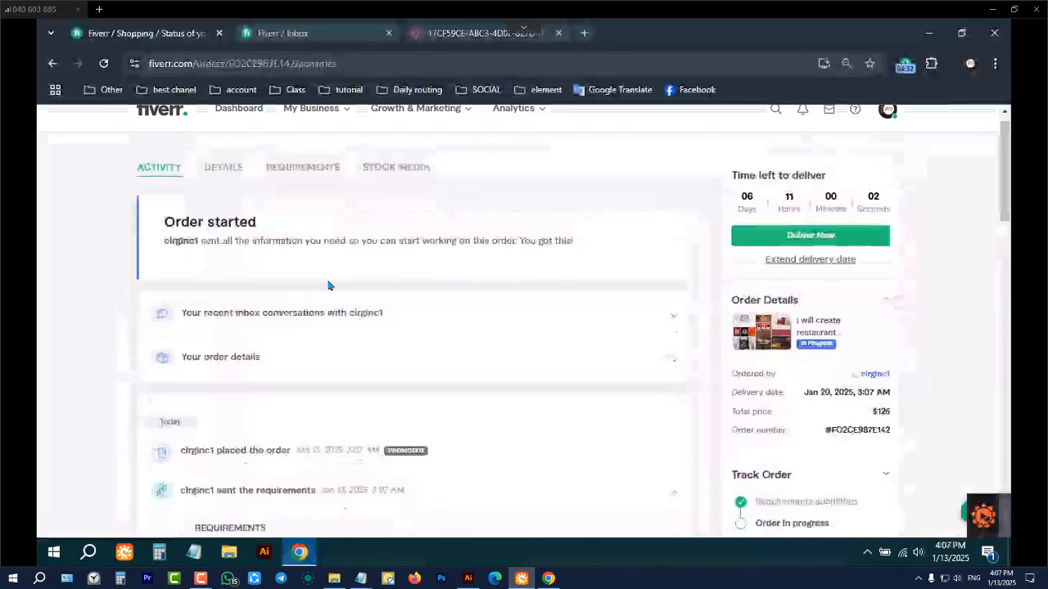
pyautogui.click(302, 169)
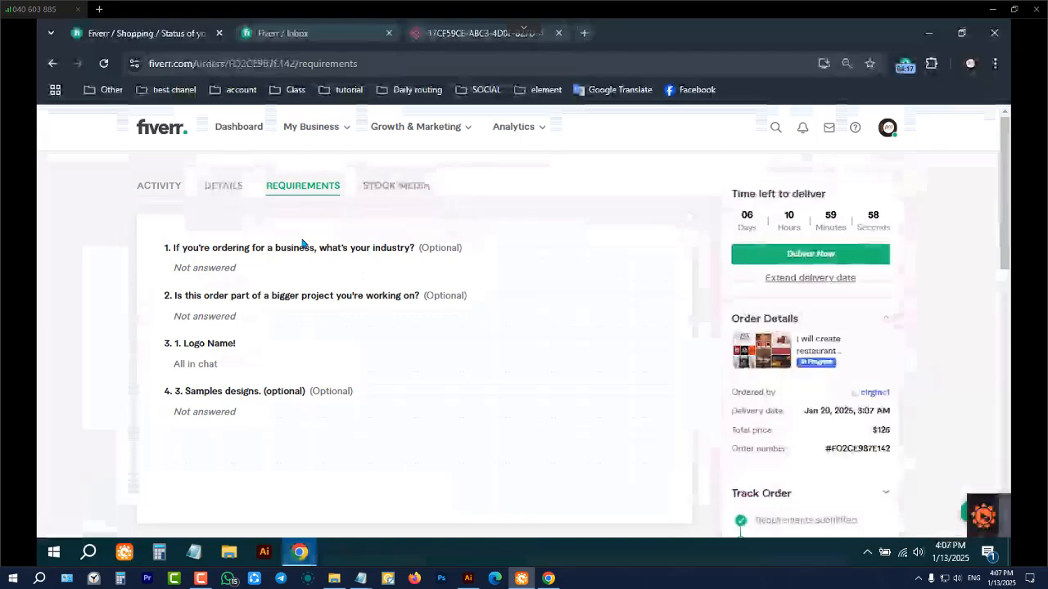
# View the $125 order's details, reading through the Full Branding item list down to the total
pyautogui.click(229, 165)
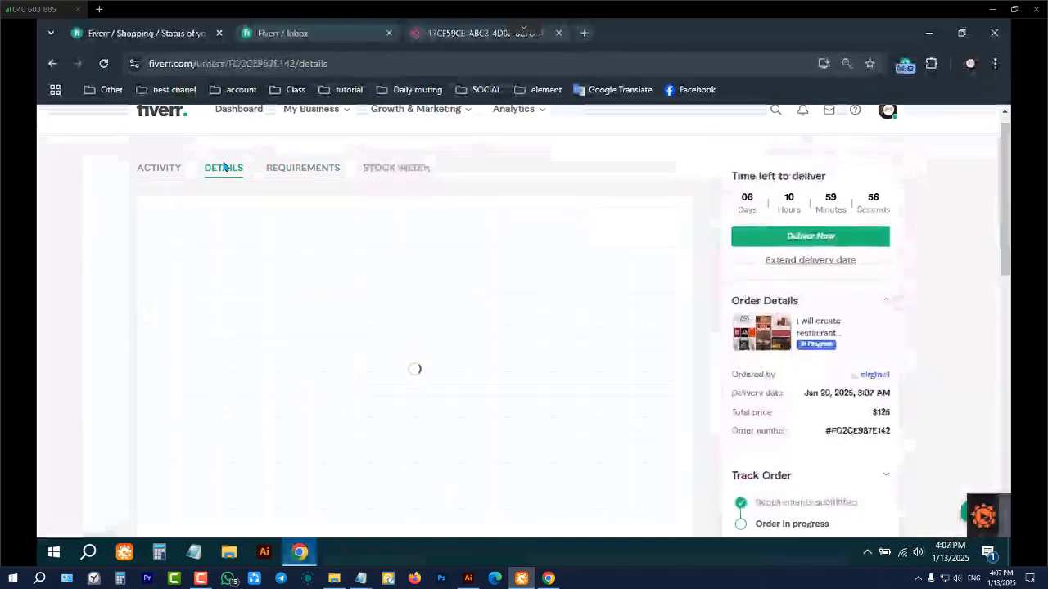
pyautogui.scroll(-1, 552, 303)
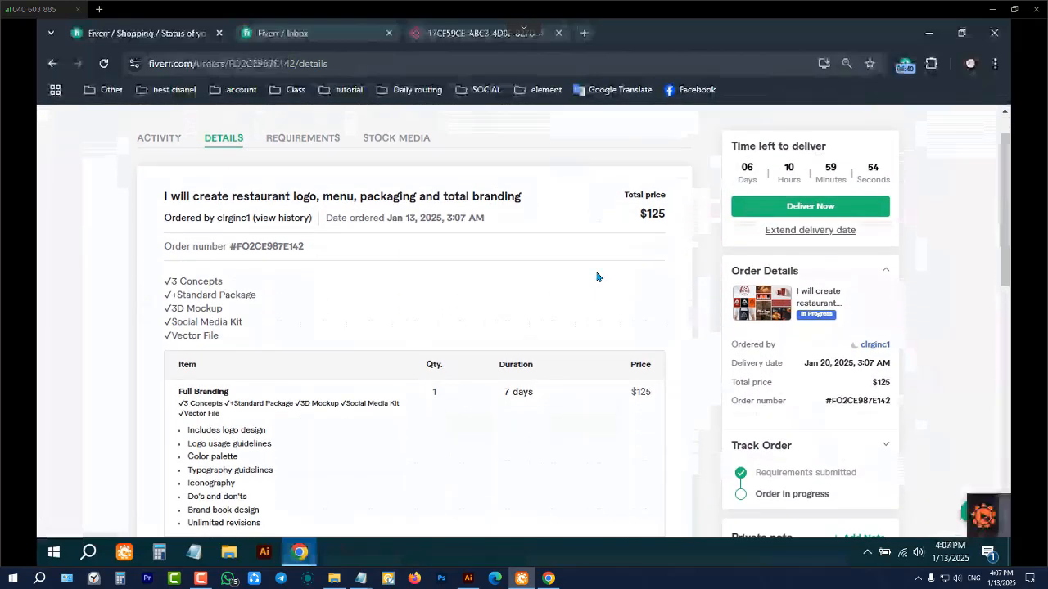
pyautogui.scroll(-1, 330, 331)
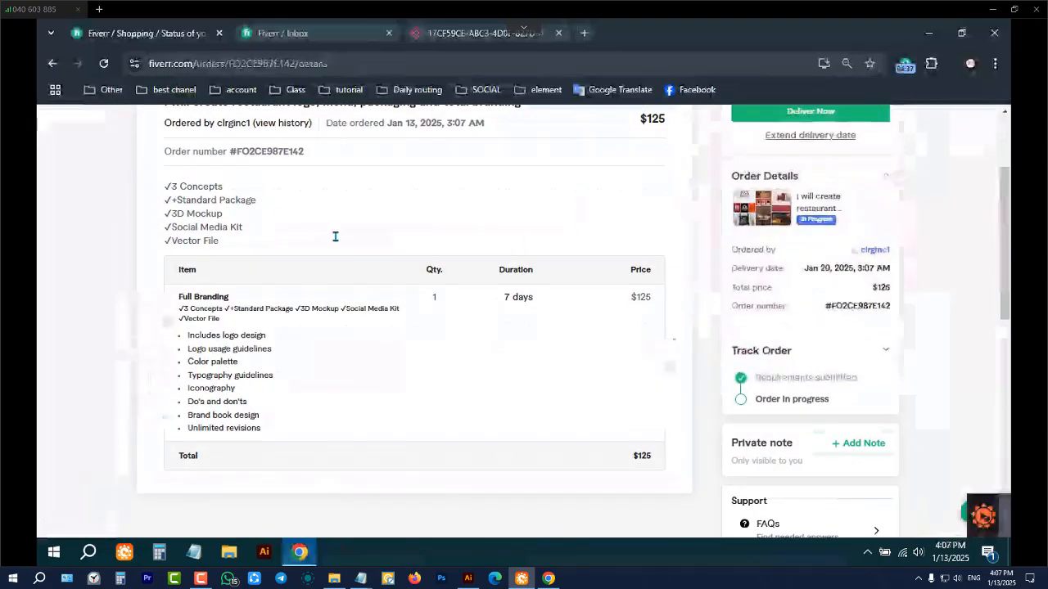
pyautogui.scroll(-1, 370, 281)
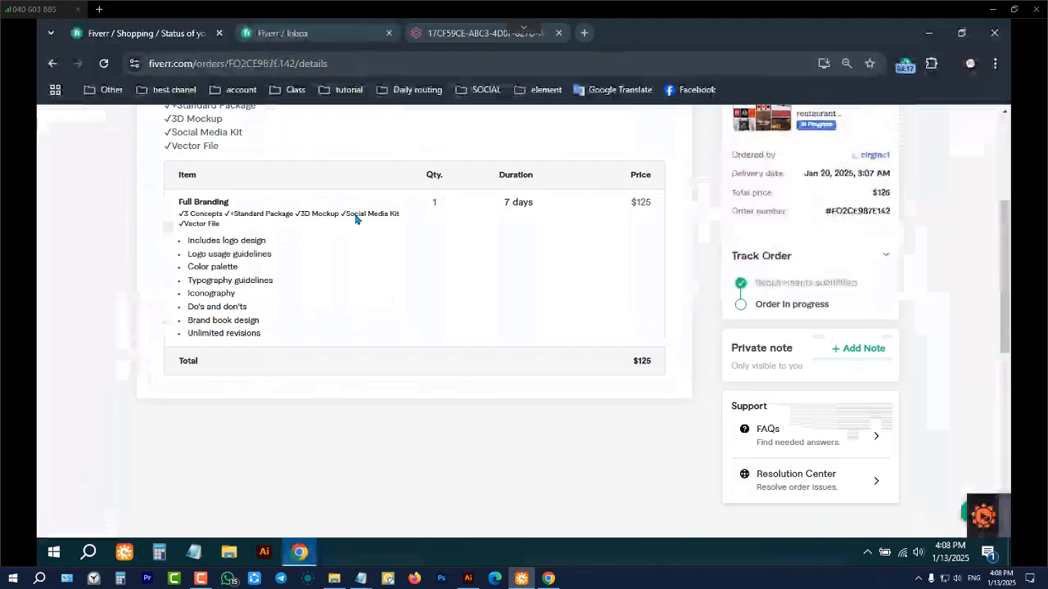
pyautogui.scroll(2, 357, 214)
pyautogui.scroll(2, 221, 162)
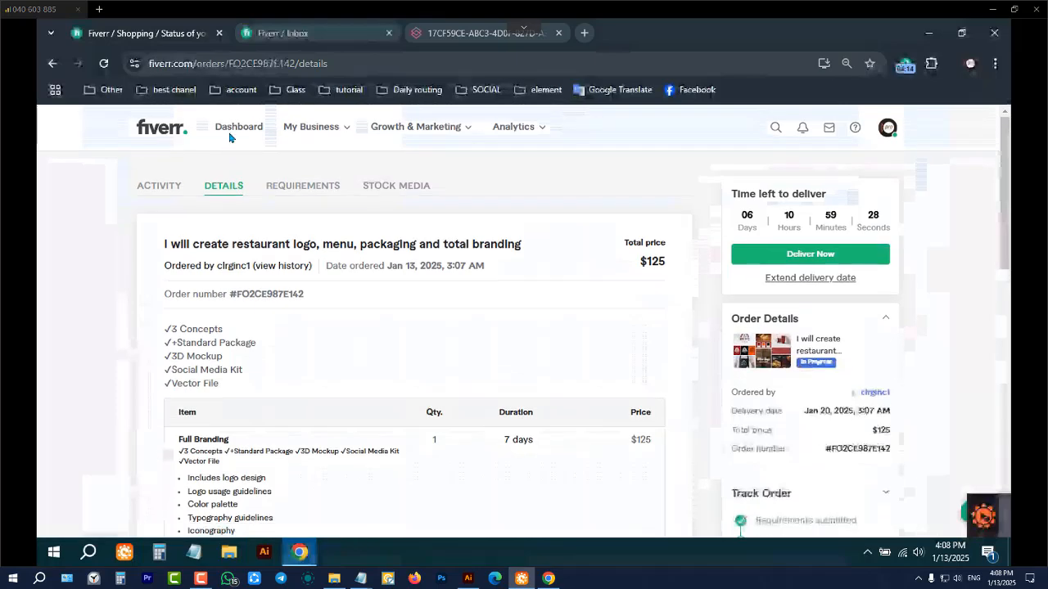
# Open the delivered $35 order from the Seller Dashboard in a new tab and review its activity down to Delivery #1's attachments
pyautogui.click(229, 138)
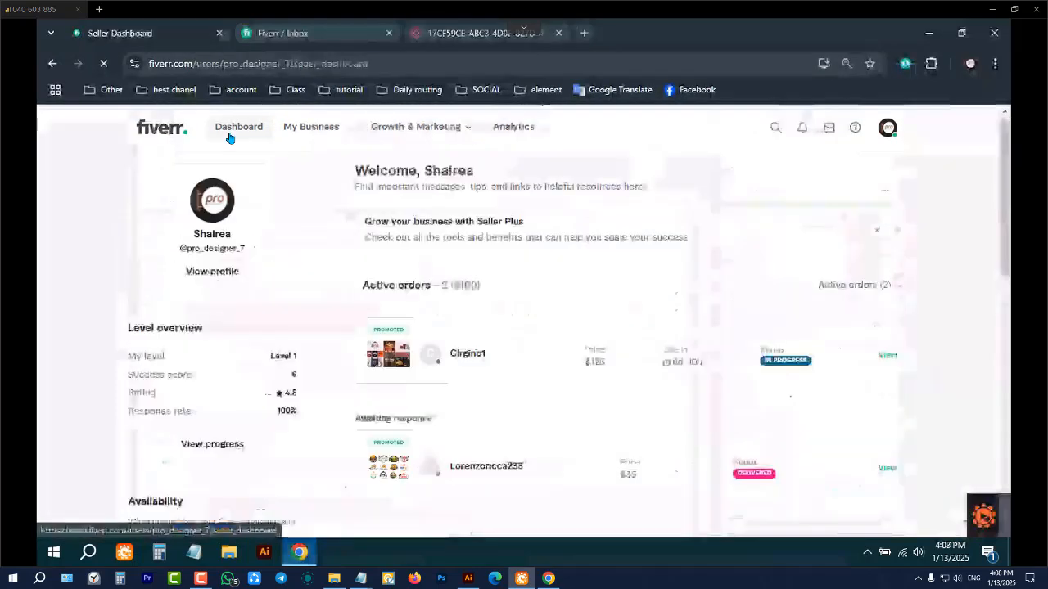
pyautogui.middleClick(888, 468)
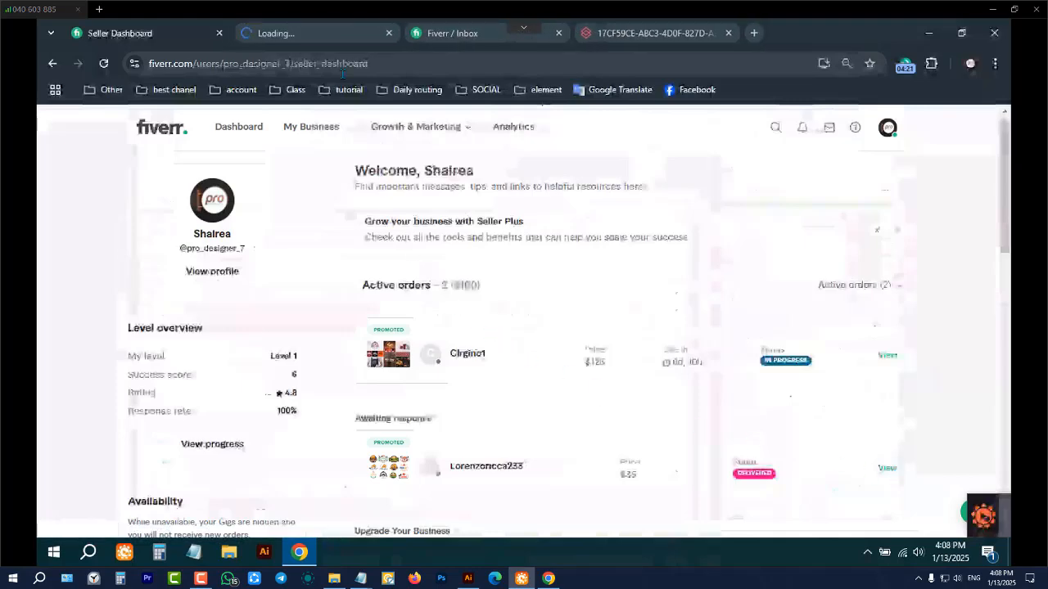
pyautogui.click(320, 37)
pyautogui.scroll(-5, 307, 358)
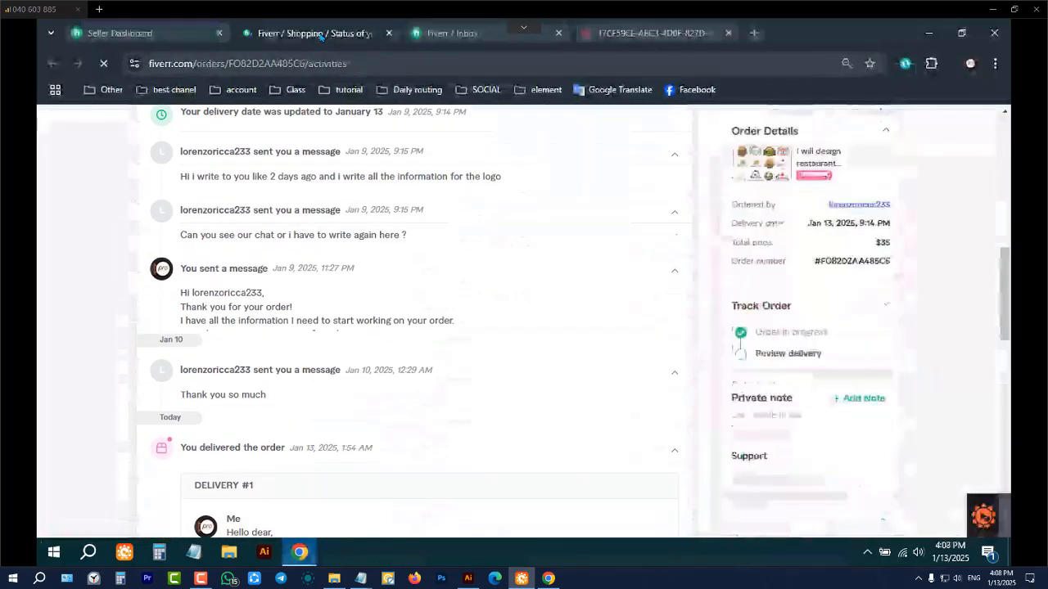
pyautogui.scroll(-1, 305, 358)
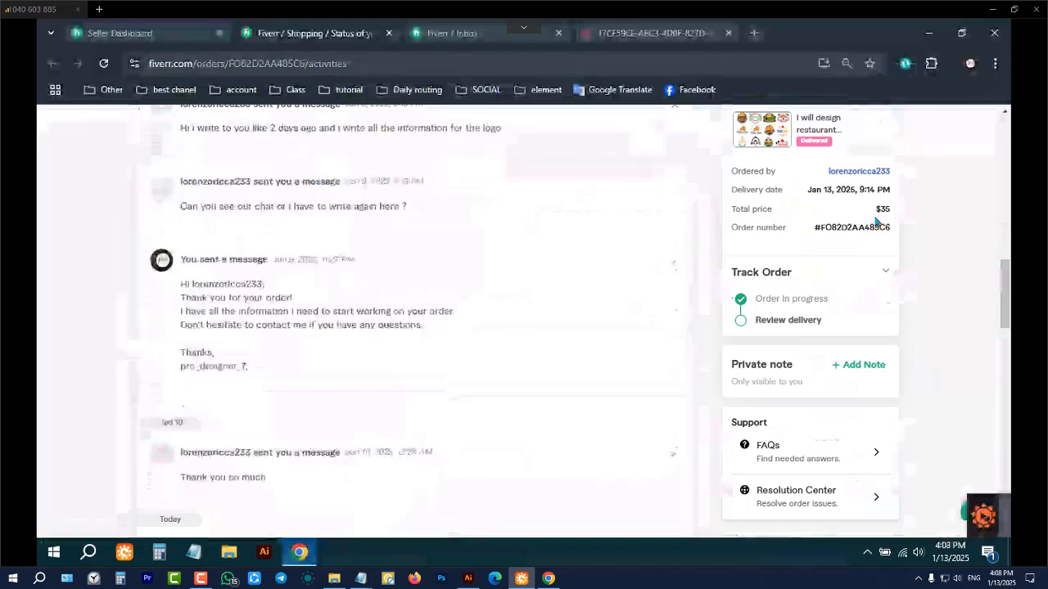
pyautogui.scroll(-4, 320, 372)
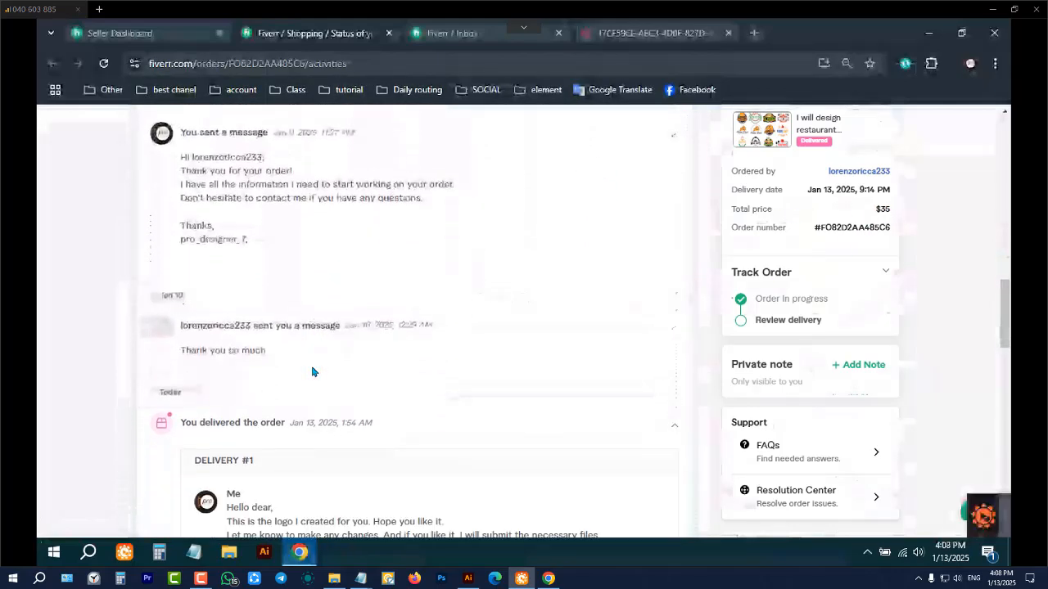
pyautogui.scroll(-1, 312, 373)
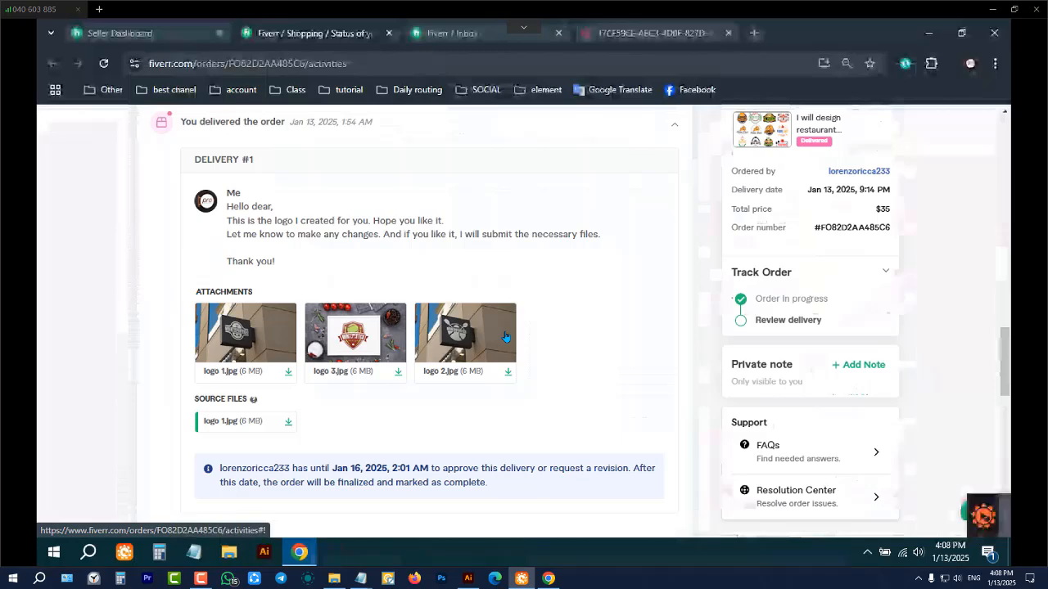
# Minimize the remote session, the Batch 4 notes and the Illustrator window to show the desktop
pyautogui.click(995, 11)
pyautogui.click(981, 6)
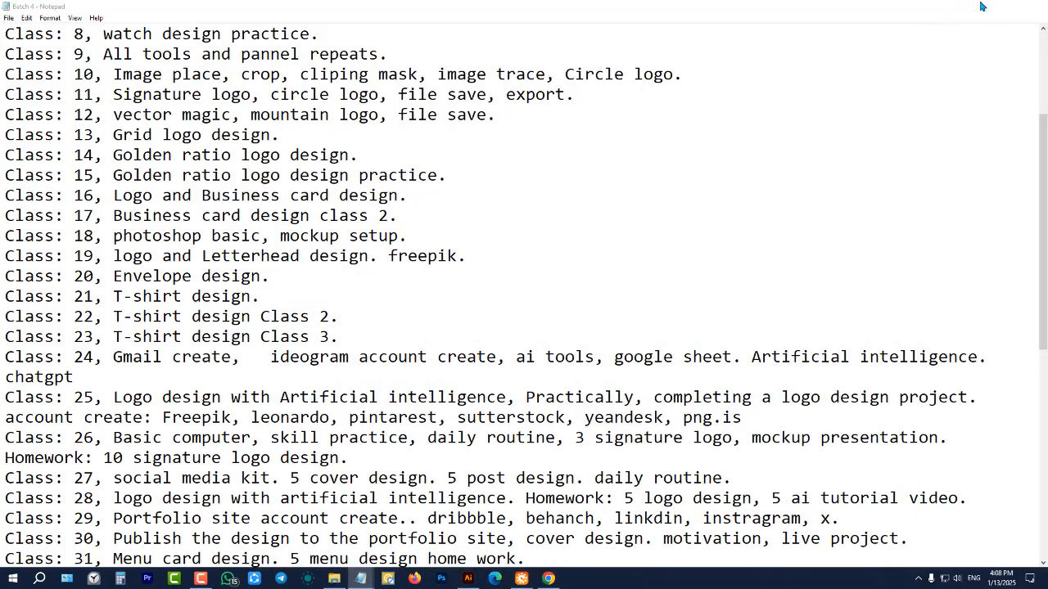
pyautogui.click(981, 6)
pyautogui.click(984, 7)
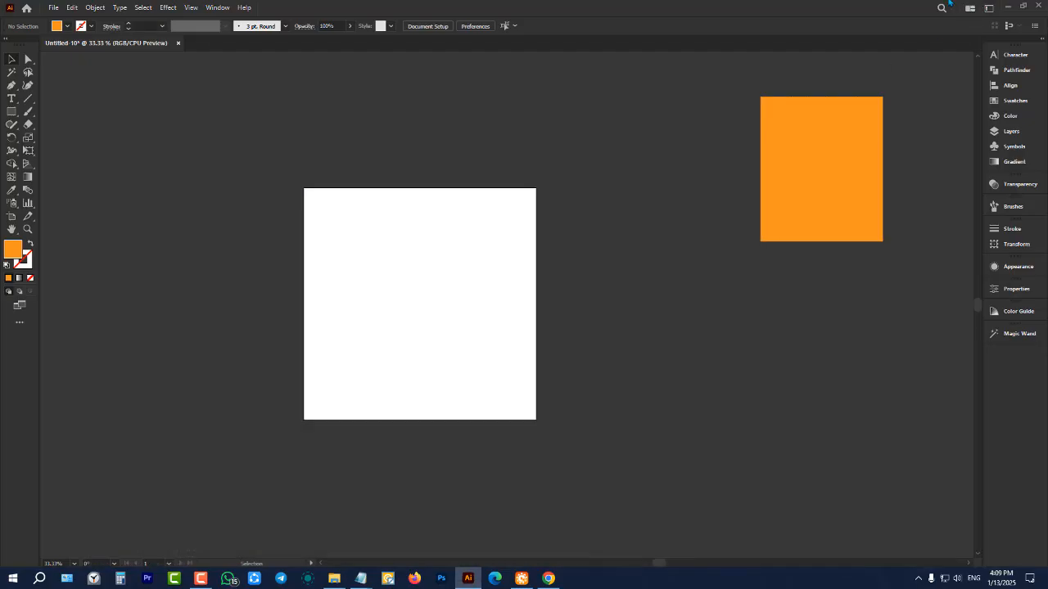
pyautogui.click(1007, 7)
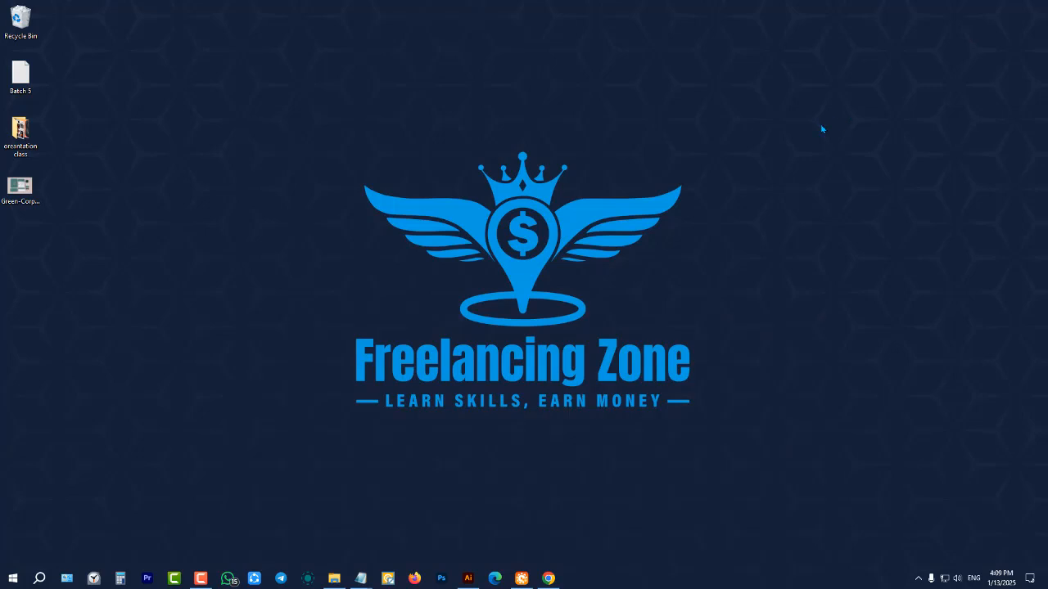